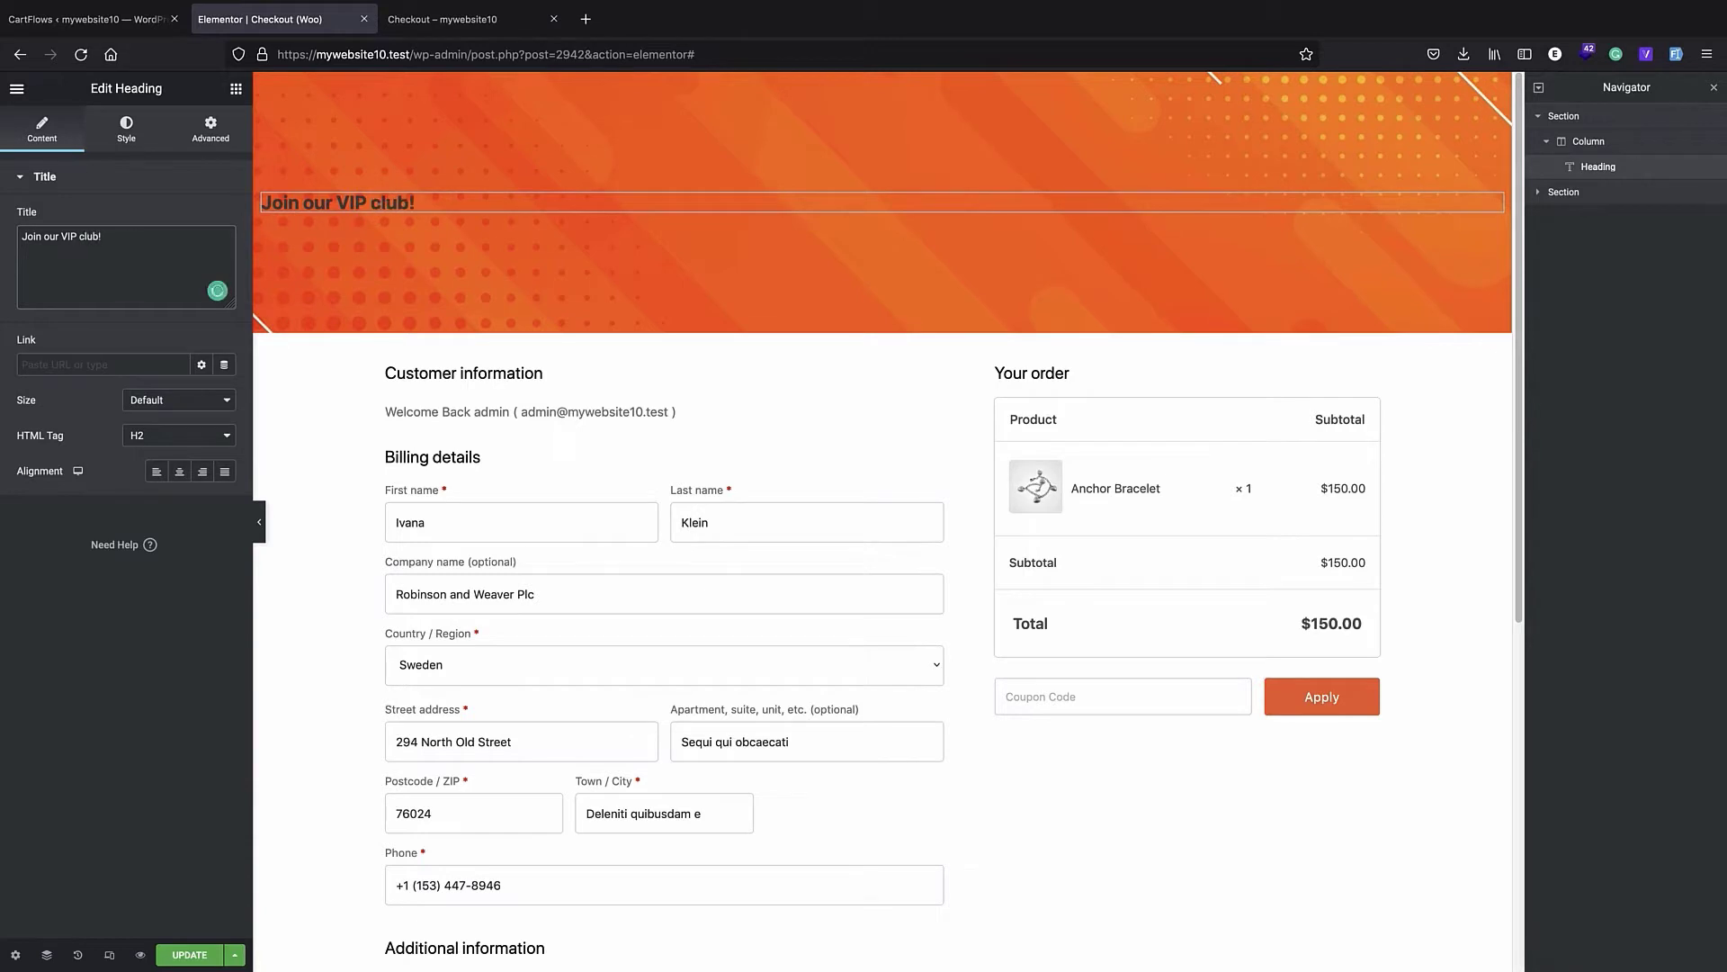
# - Center the "Join our VIP club!" heading in the banner and style it with white, larger, bold text
pyautogui.click(179, 470)
pyautogui.click(179, 436)
pyautogui.click(83, 384)
pyautogui.click(126, 129)
pyautogui.click(225, 218)
pyautogui.click(19, 277)
pyautogui.click(225, 254)
pyautogui.moveTo(30, 387); pyautogui.dragTo(107, 401)
pyautogui.click(113, 730)
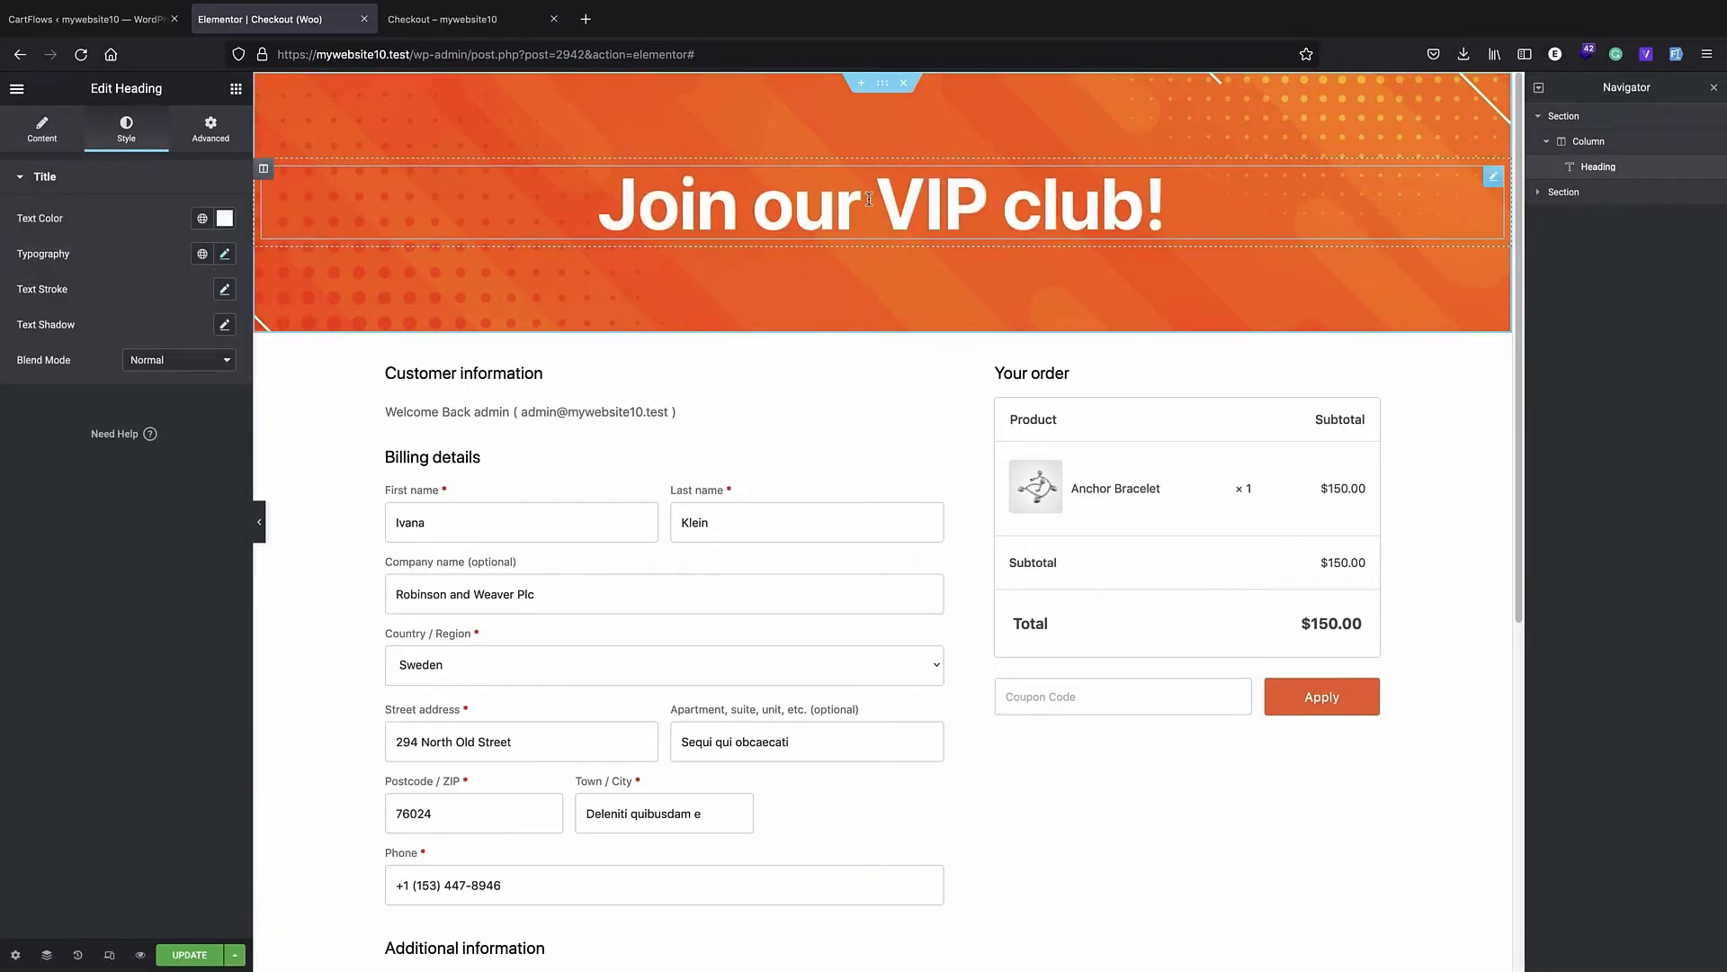
# - Add a centered button under the banner heading with the text "Join now"
pyautogui.click(236, 89)
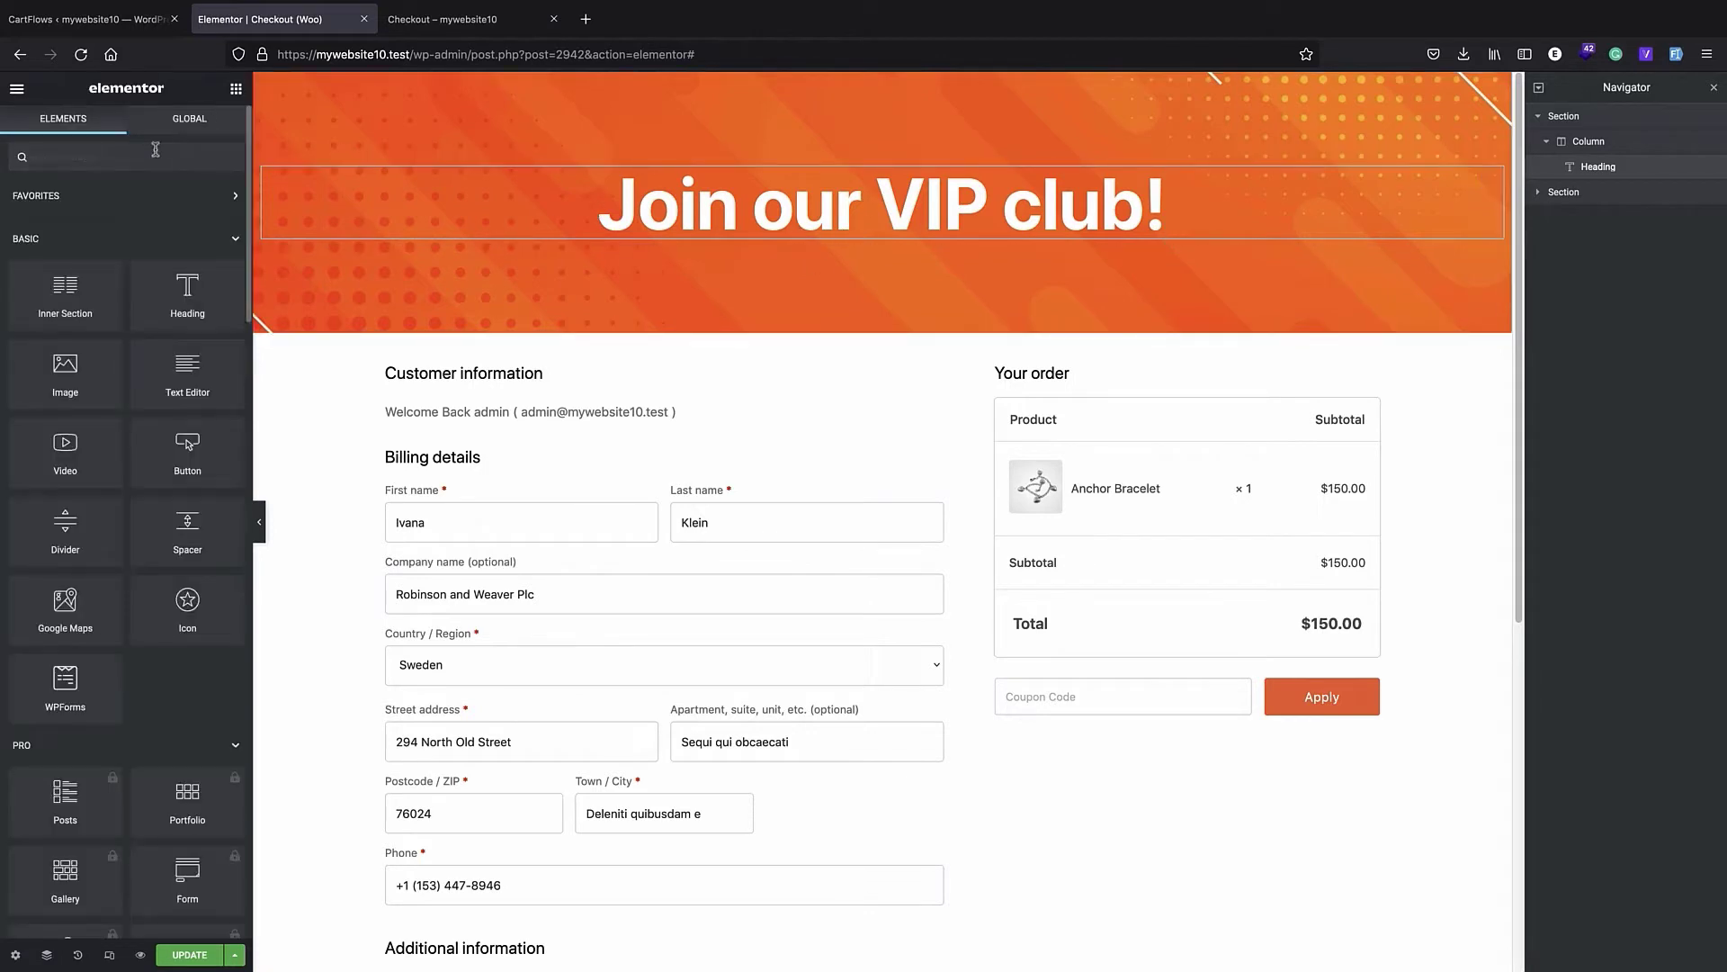
pyautogui.click(155, 151)
pyautogui.write('button')
pyautogui.moveTo(65, 218); pyautogui.dragTo(857, 261)
pyautogui.tripleClick(162, 254)
pyautogui.write('Join no')
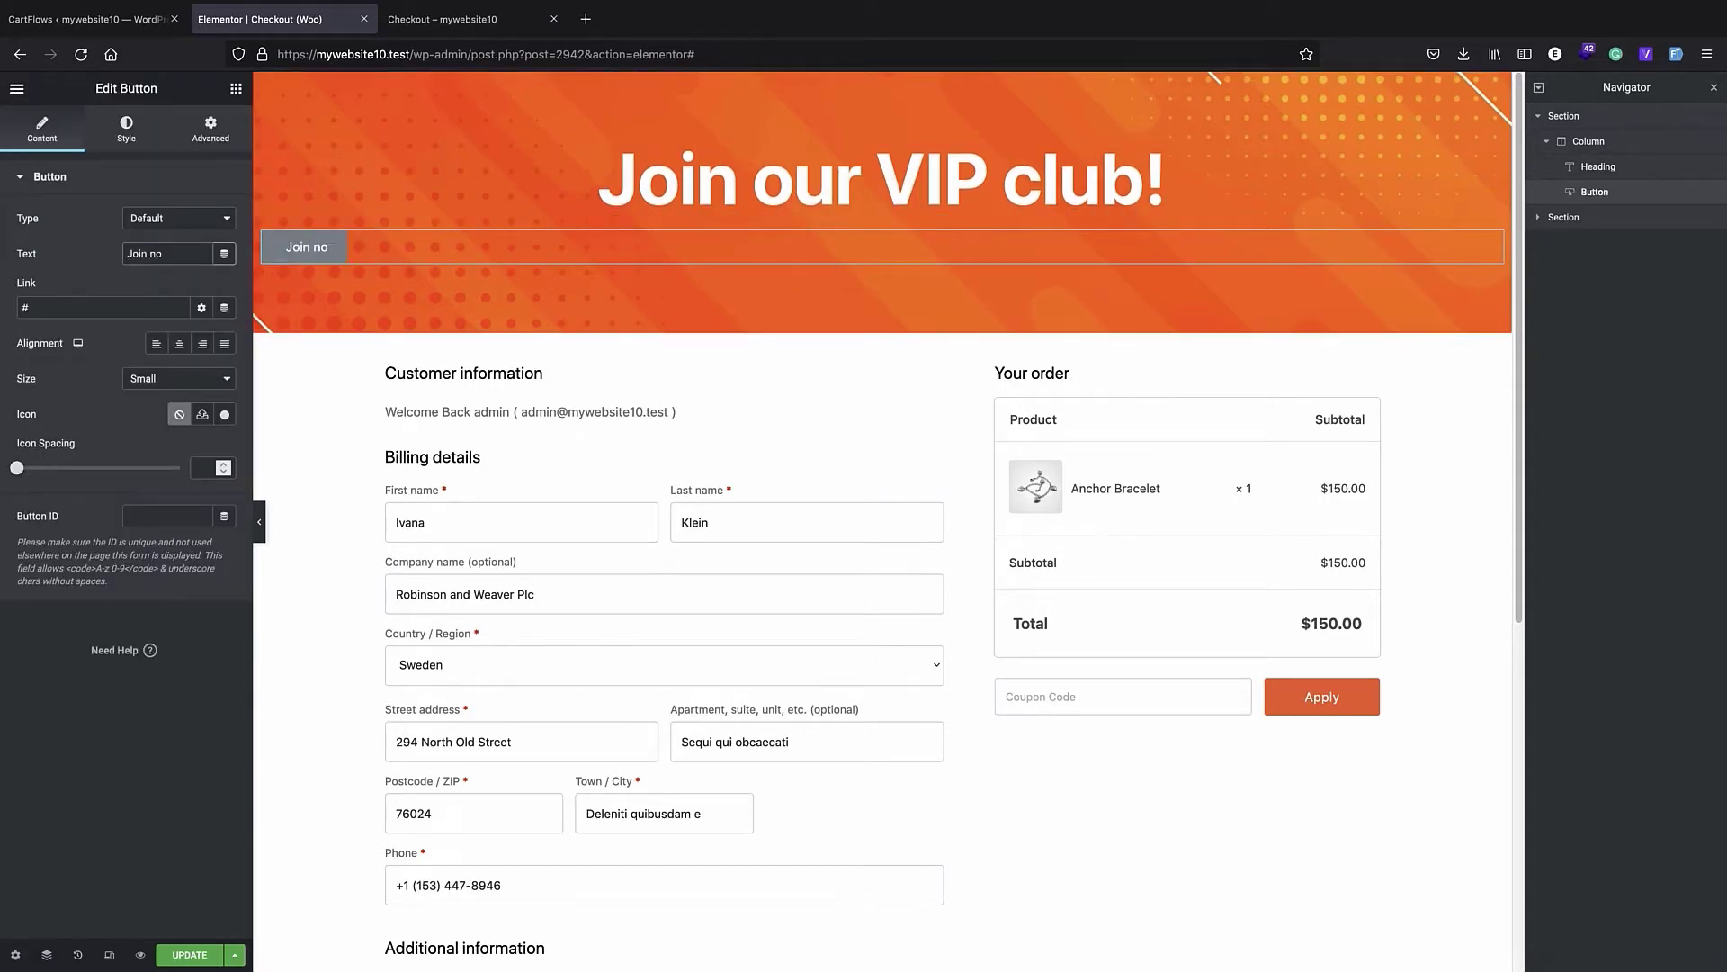
pyautogui.write('w')
pyautogui.click(180, 343)
# - Give the "Join now" button a classic dark background color for its hover state
pyautogui.click(126, 129)
pyautogui.click(180, 288)
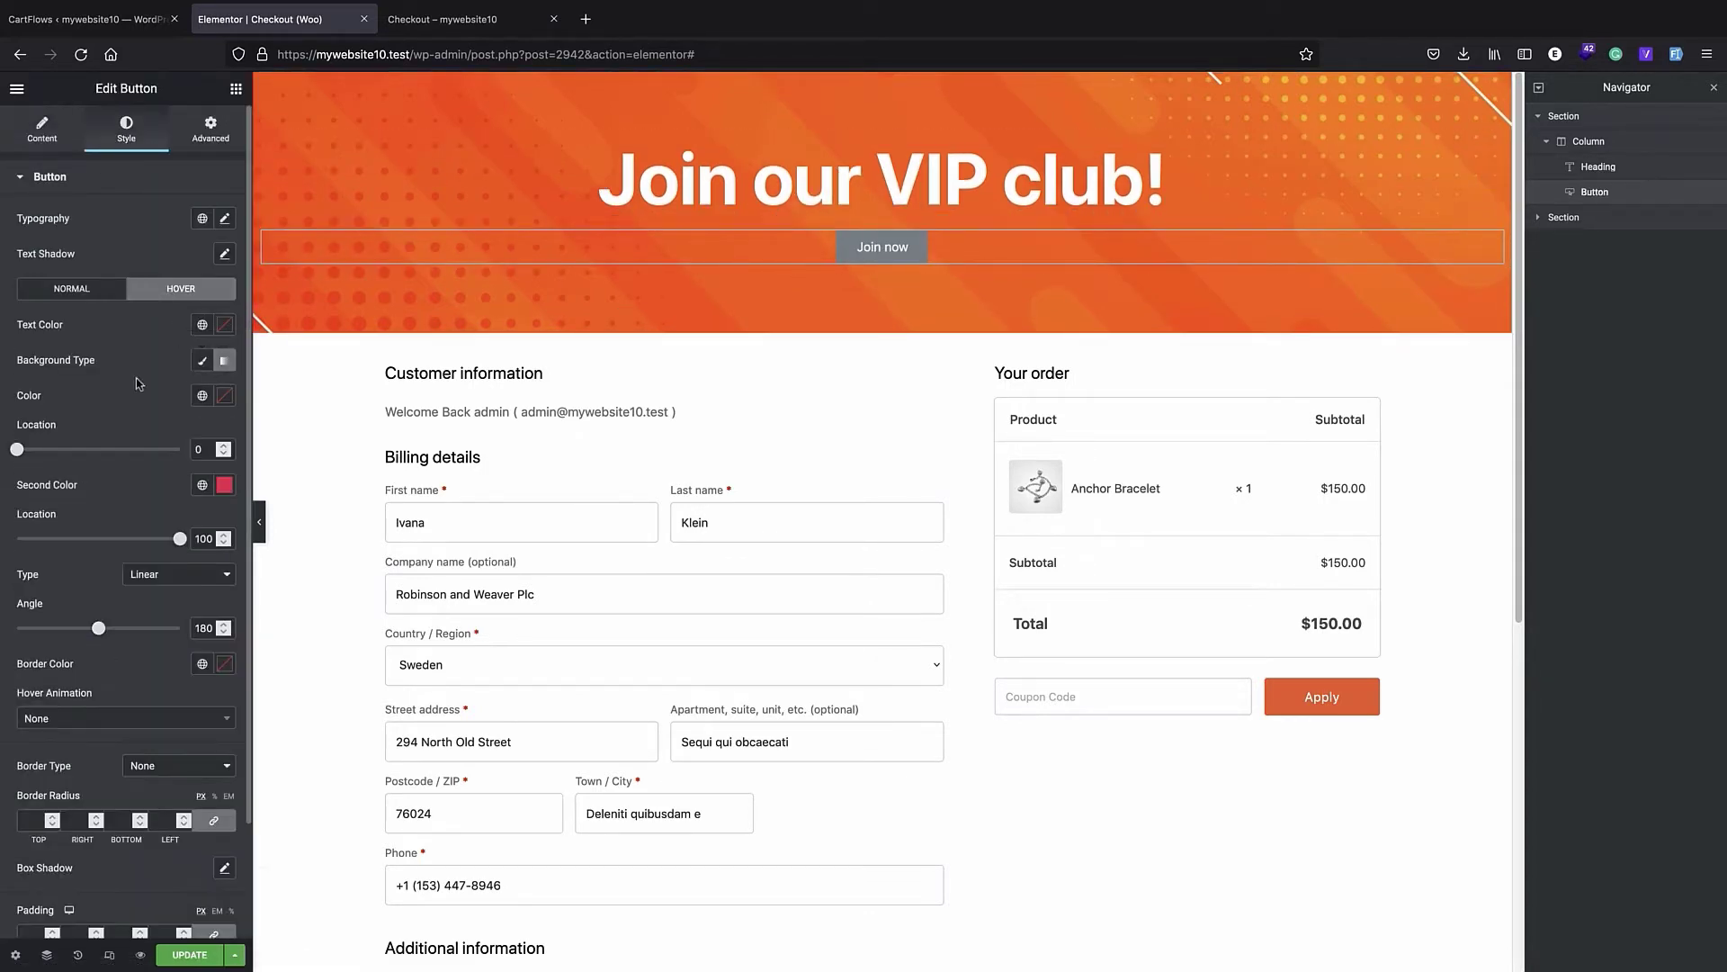
pyautogui.click(203, 361)
pyautogui.click(225, 396)
pyautogui.click(33, 584)
pyautogui.click(99, 396)
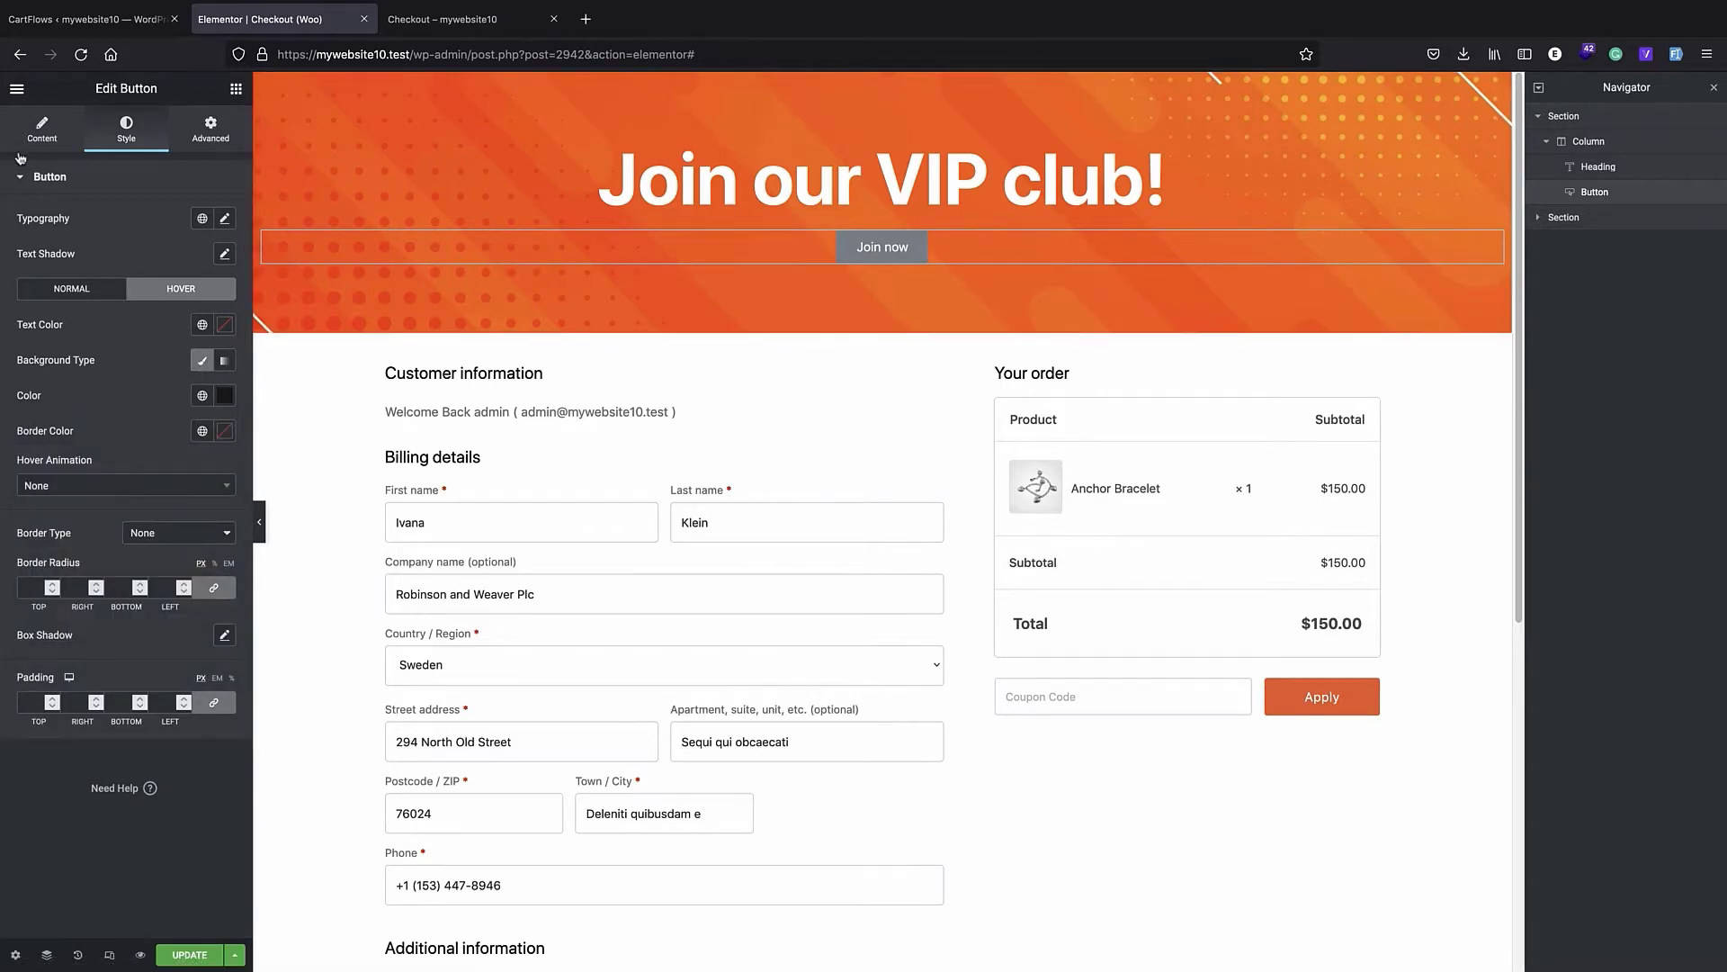
pyautogui.click(41, 129)
pyautogui.scroll(-6, 882, 540)
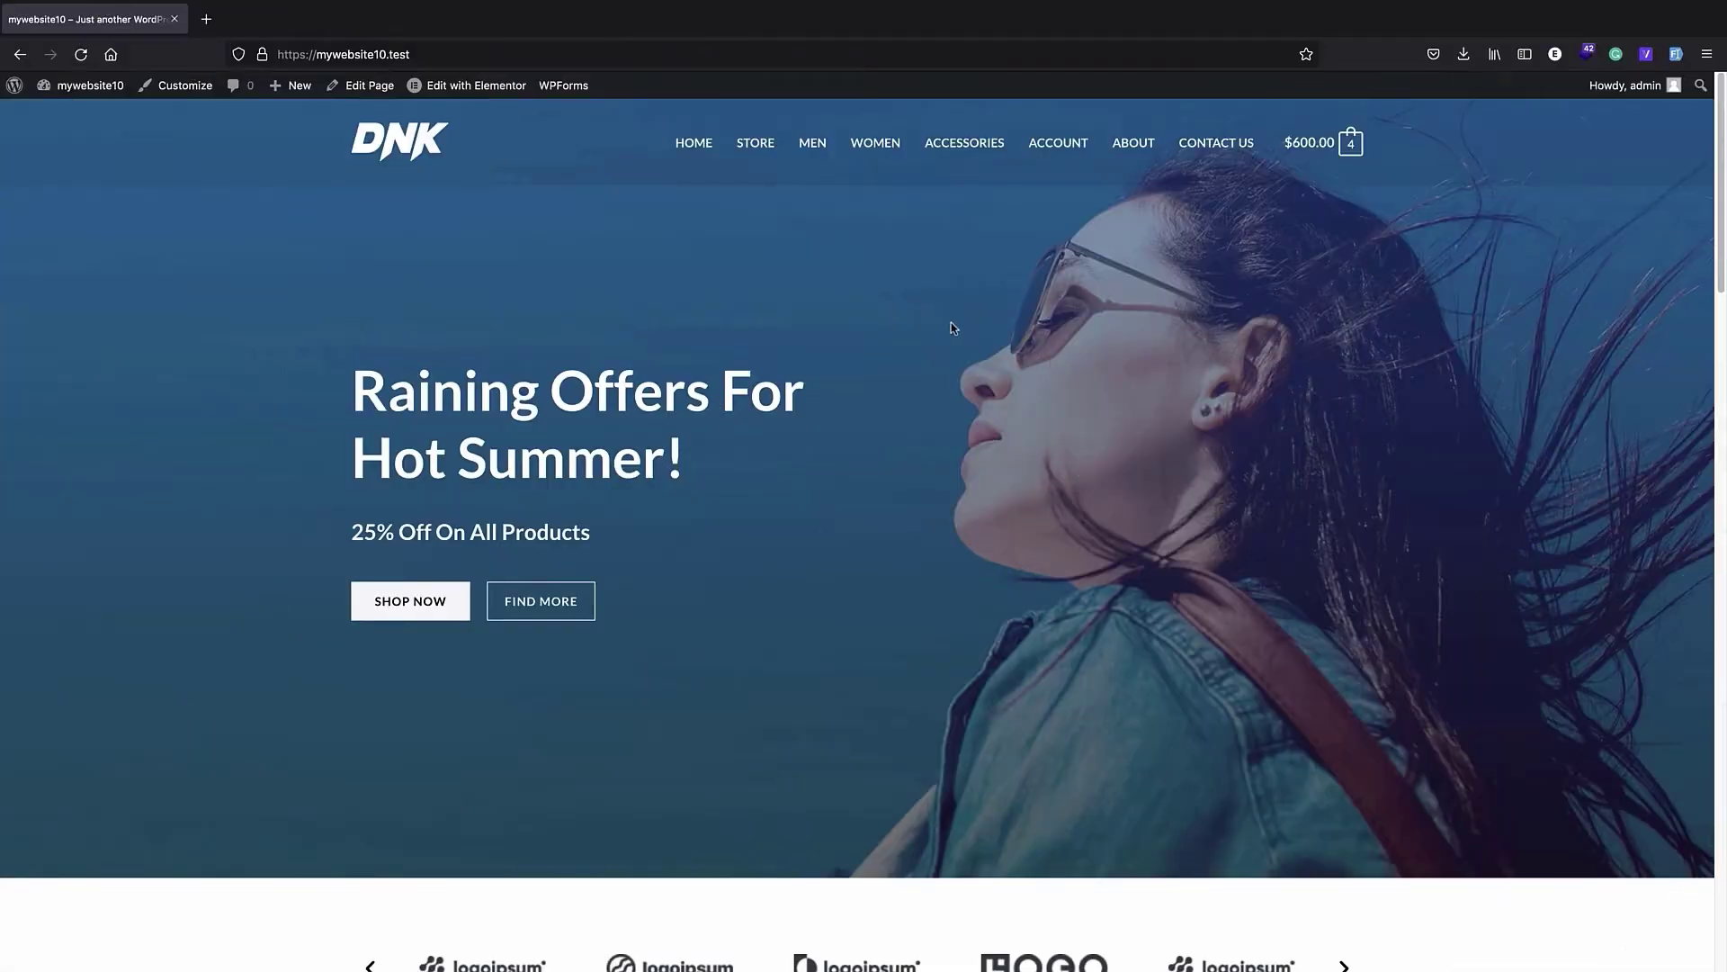
pyautogui.scroll(-1, 851, 357)
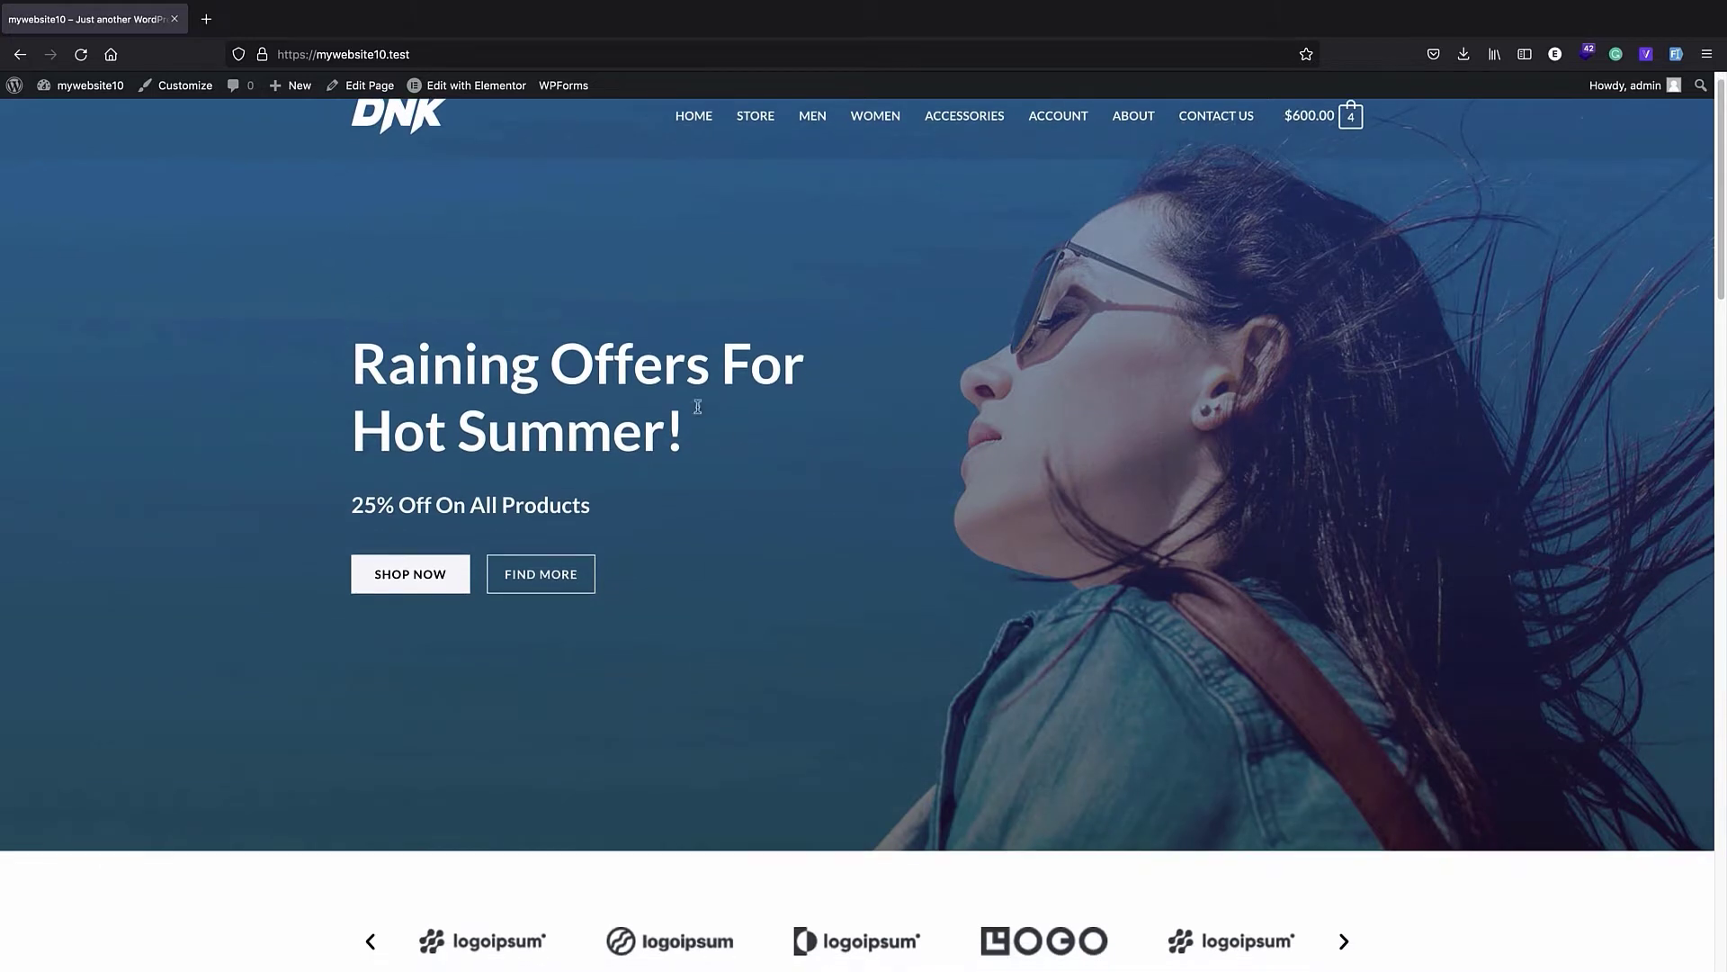
pyautogui.scroll(-2, 682, 435)
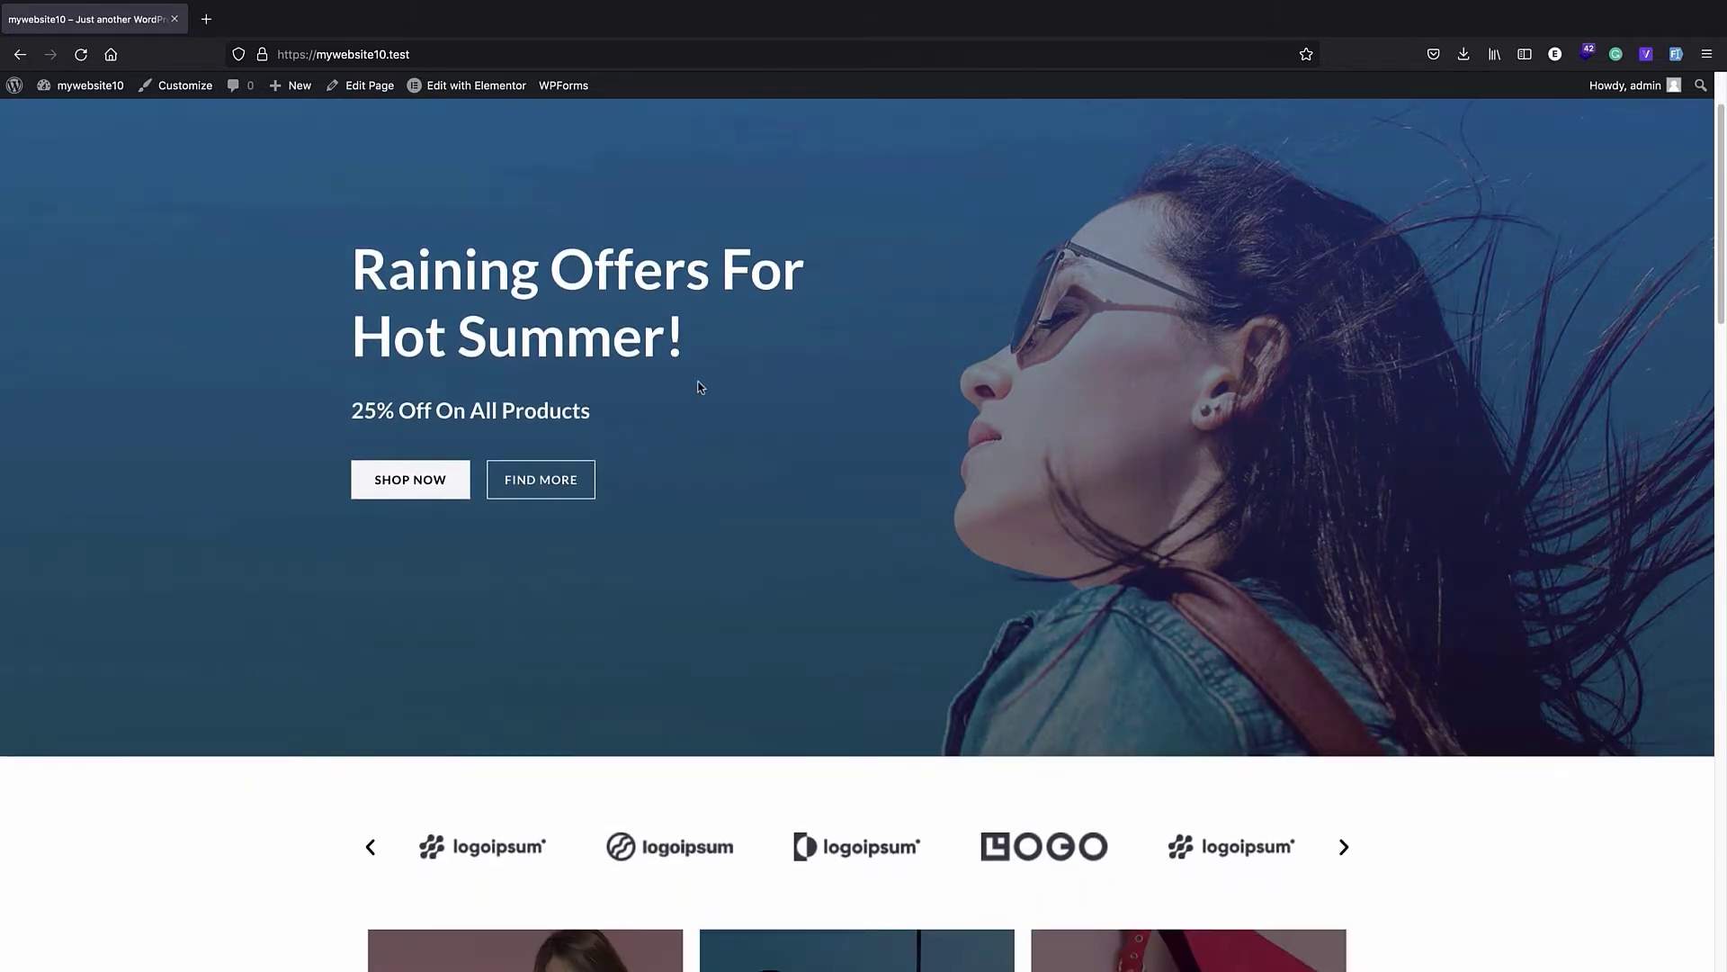
pyautogui.scroll(3, 694, 378)
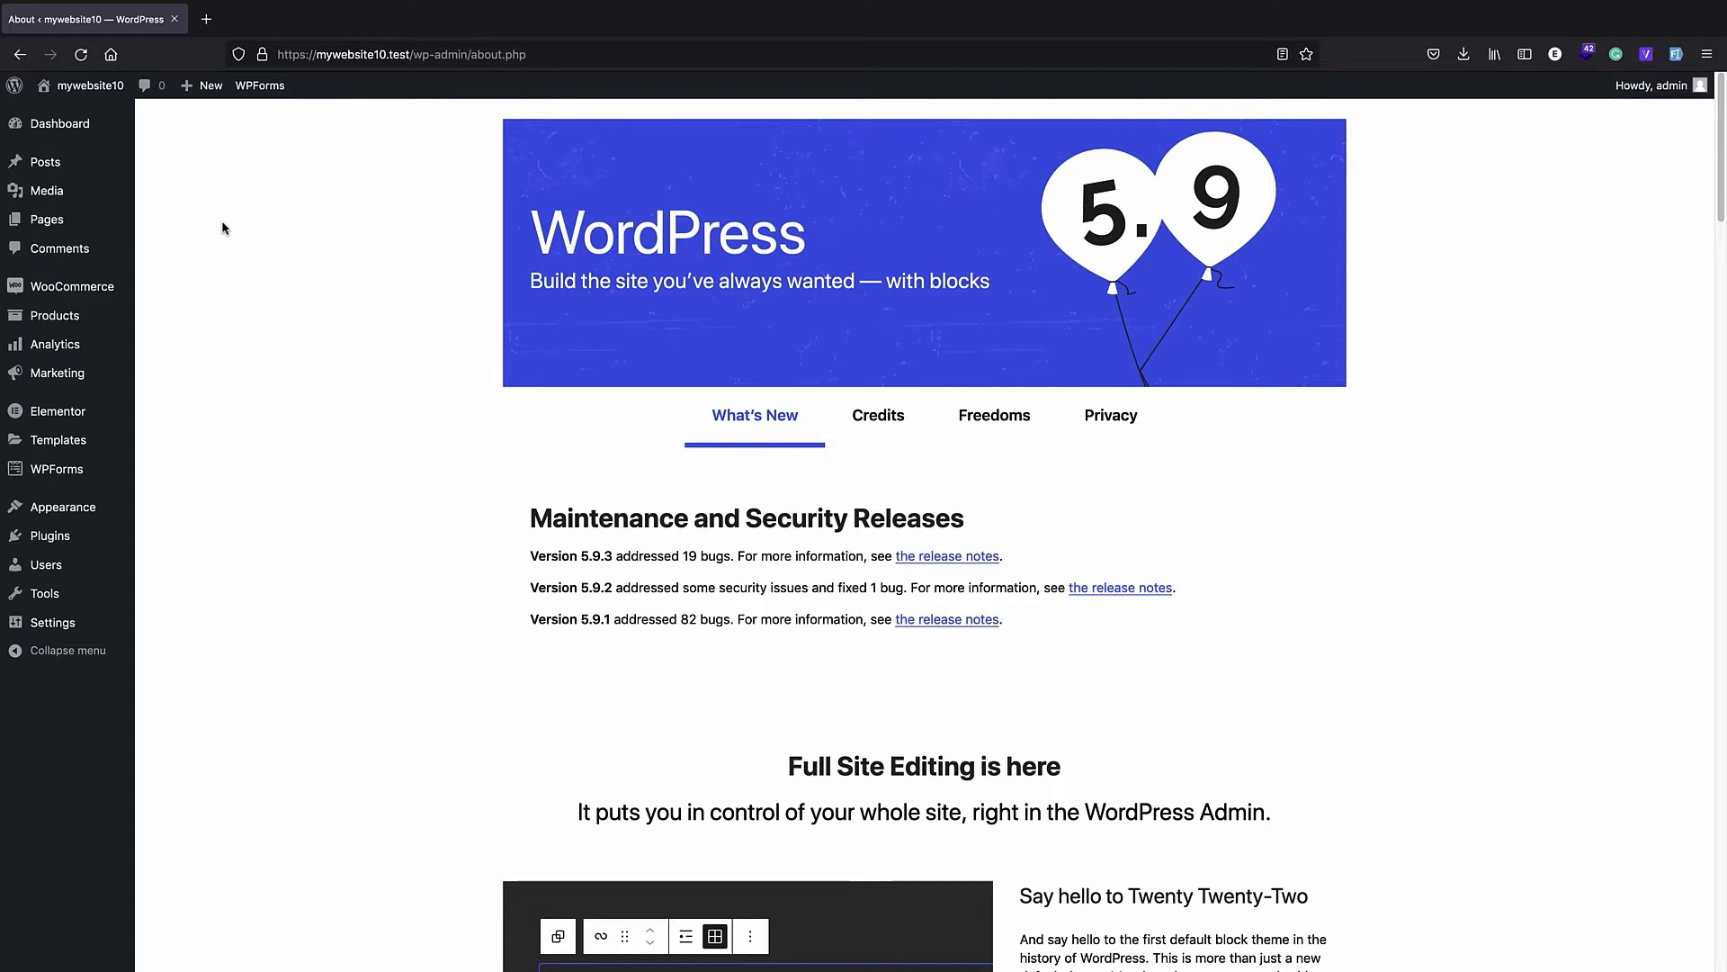
# - Search the WordPress plugin directory for cartflows, then install and activate Funnel Builder by CartFlows
pyautogui.moveTo(49, 538)
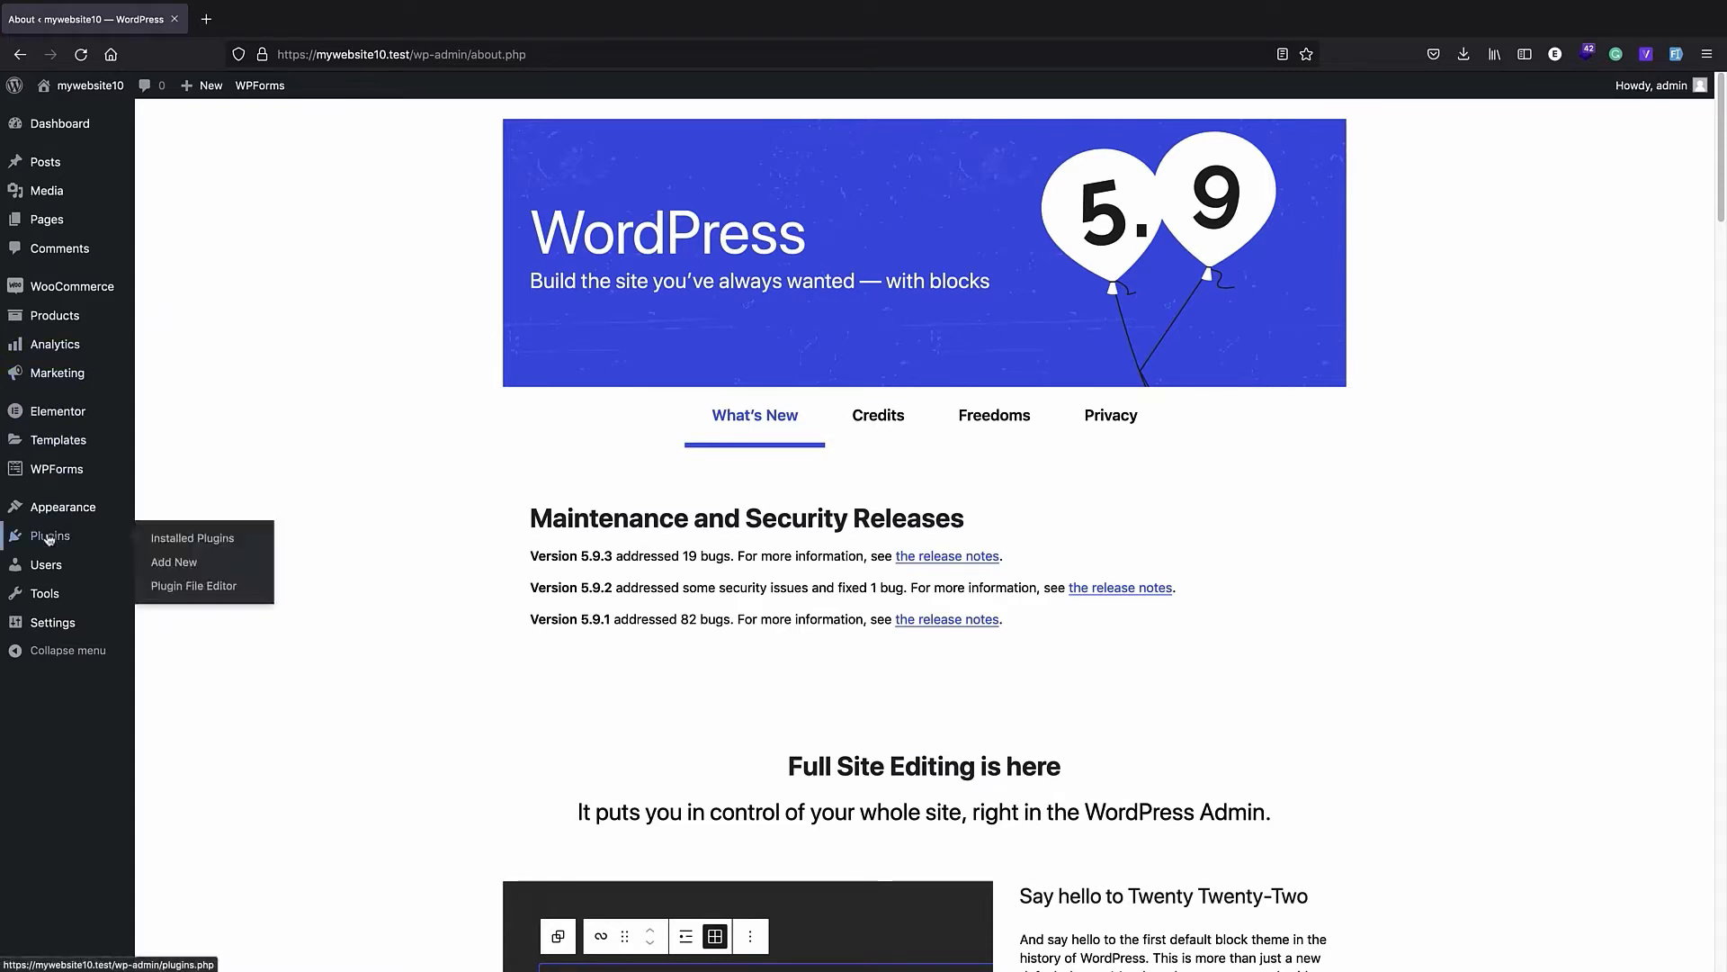
pyautogui.click(185, 561)
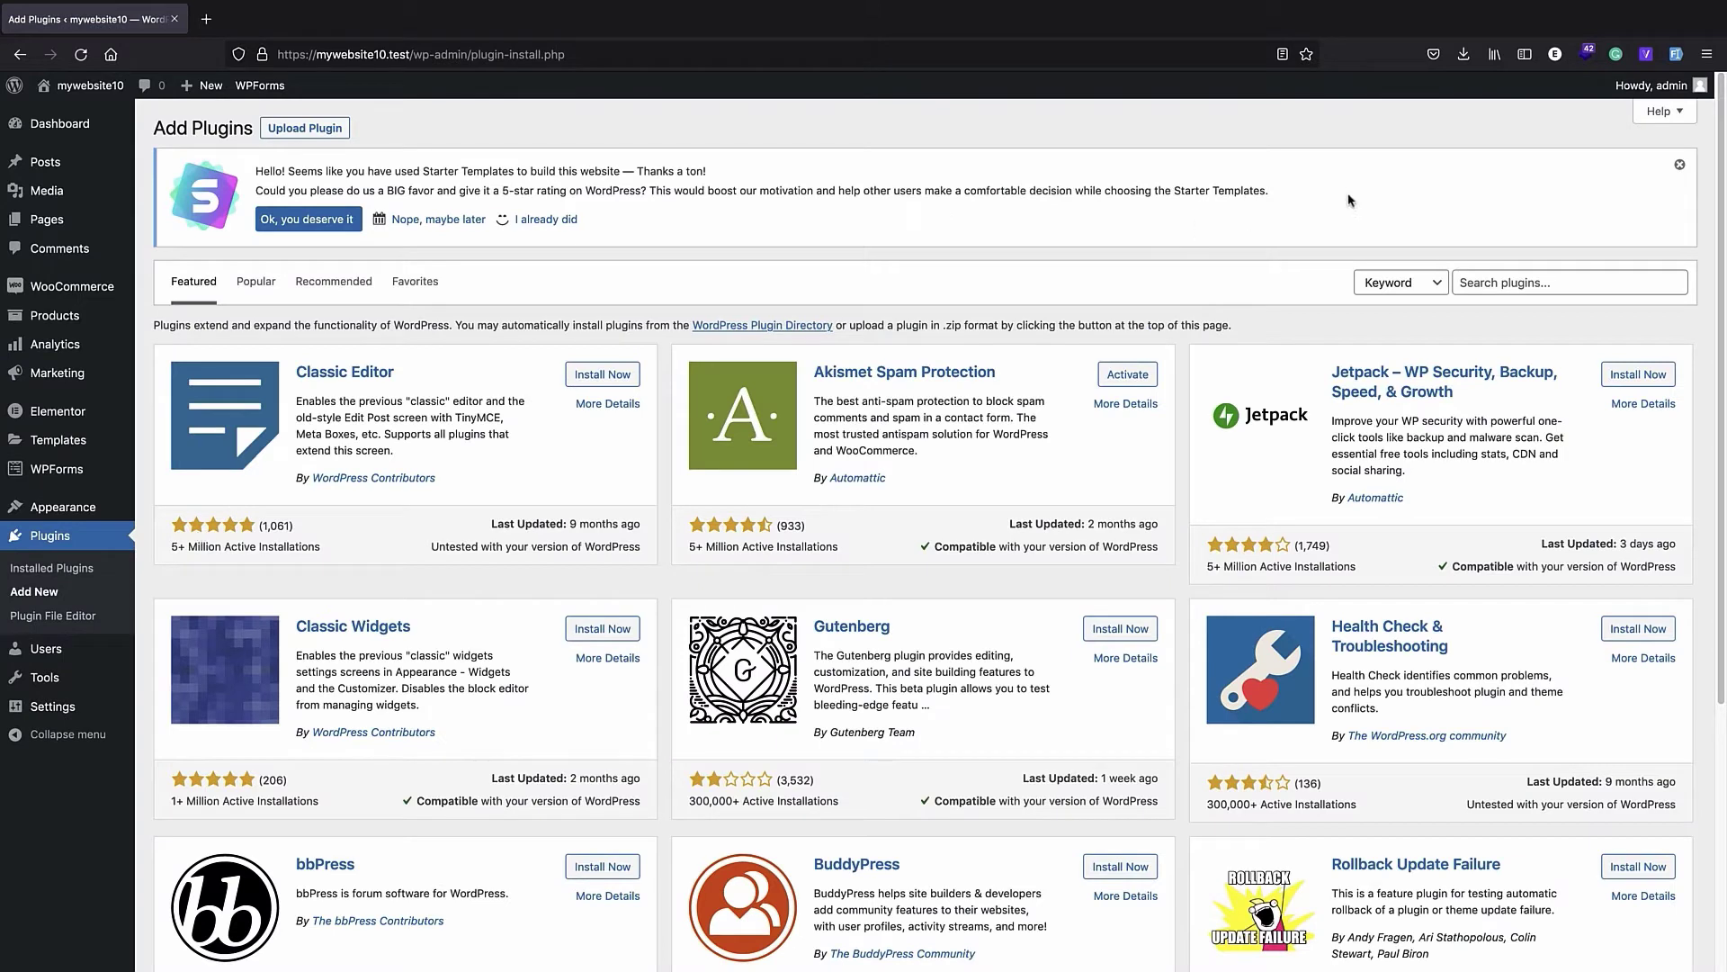
pyautogui.click(1521, 279)
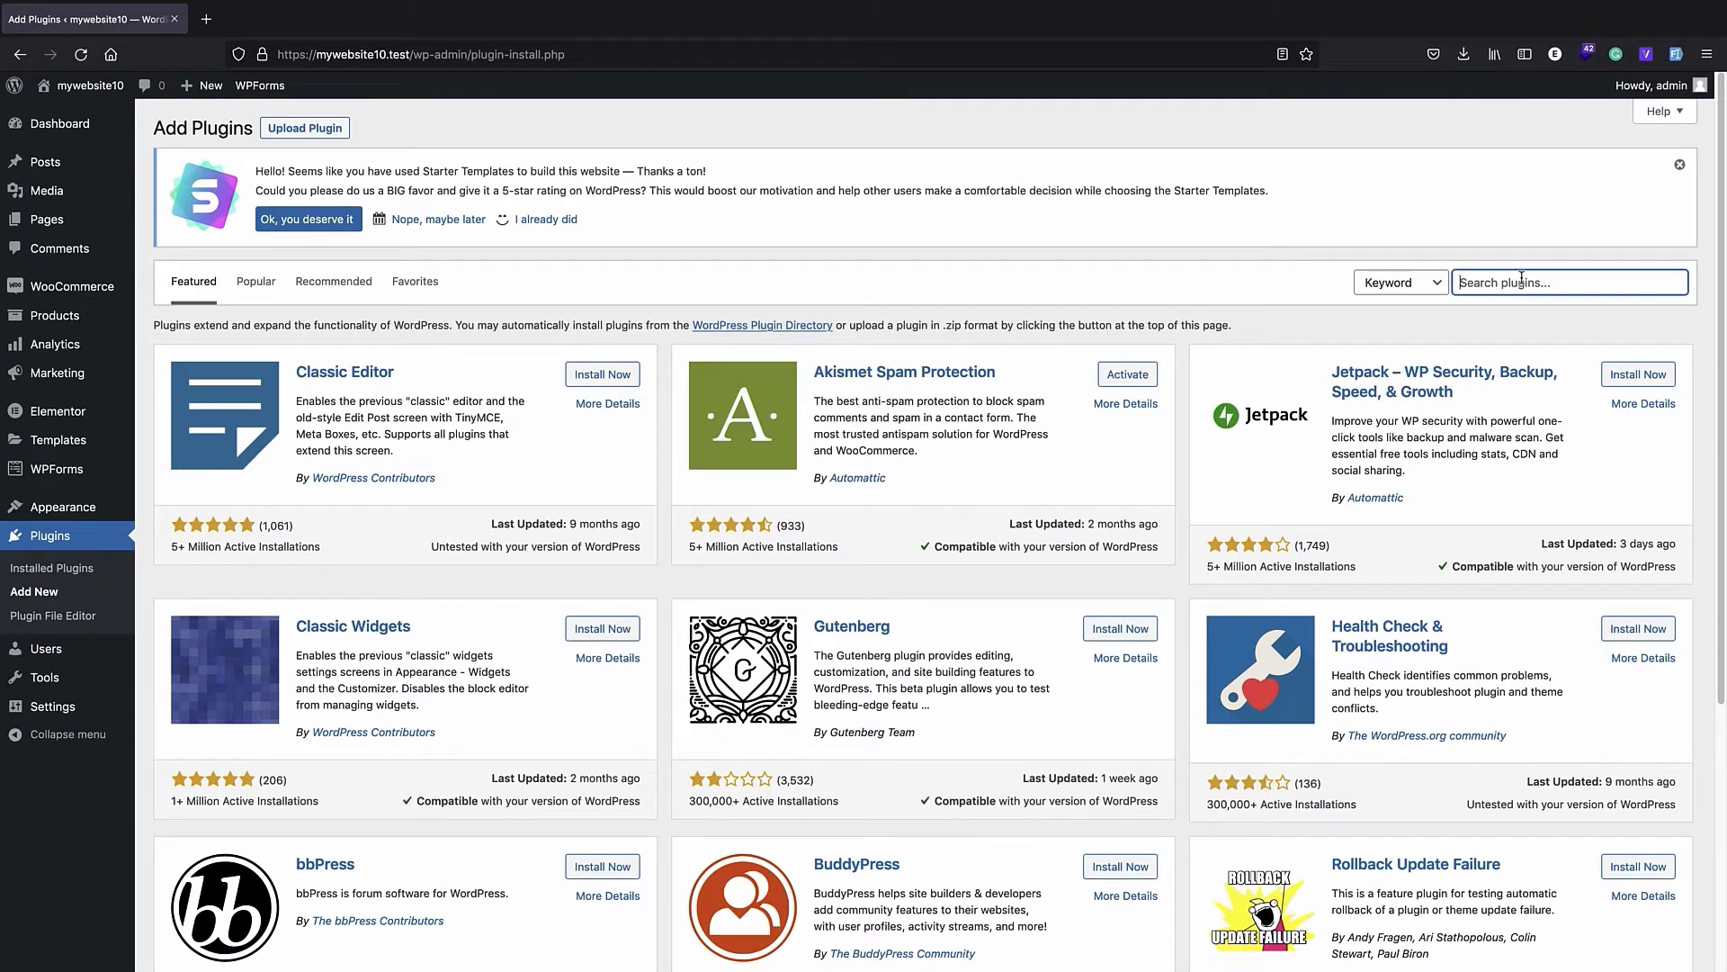
pyautogui.write('cartflows')
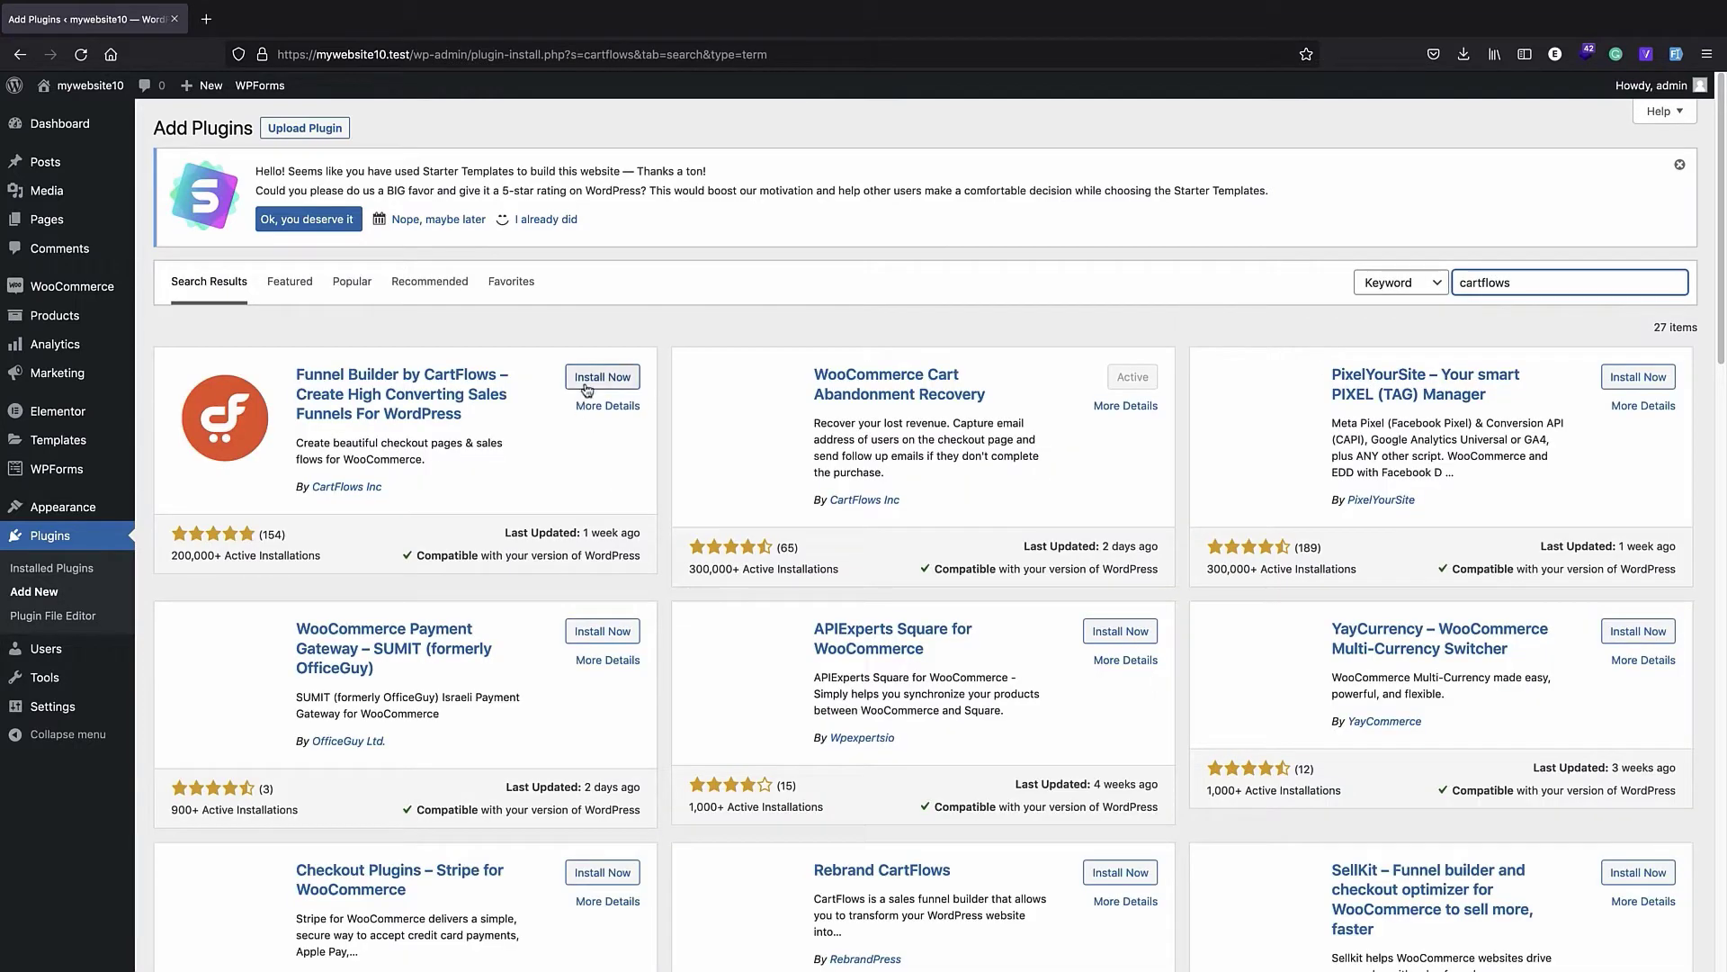
pyautogui.click(602, 377)
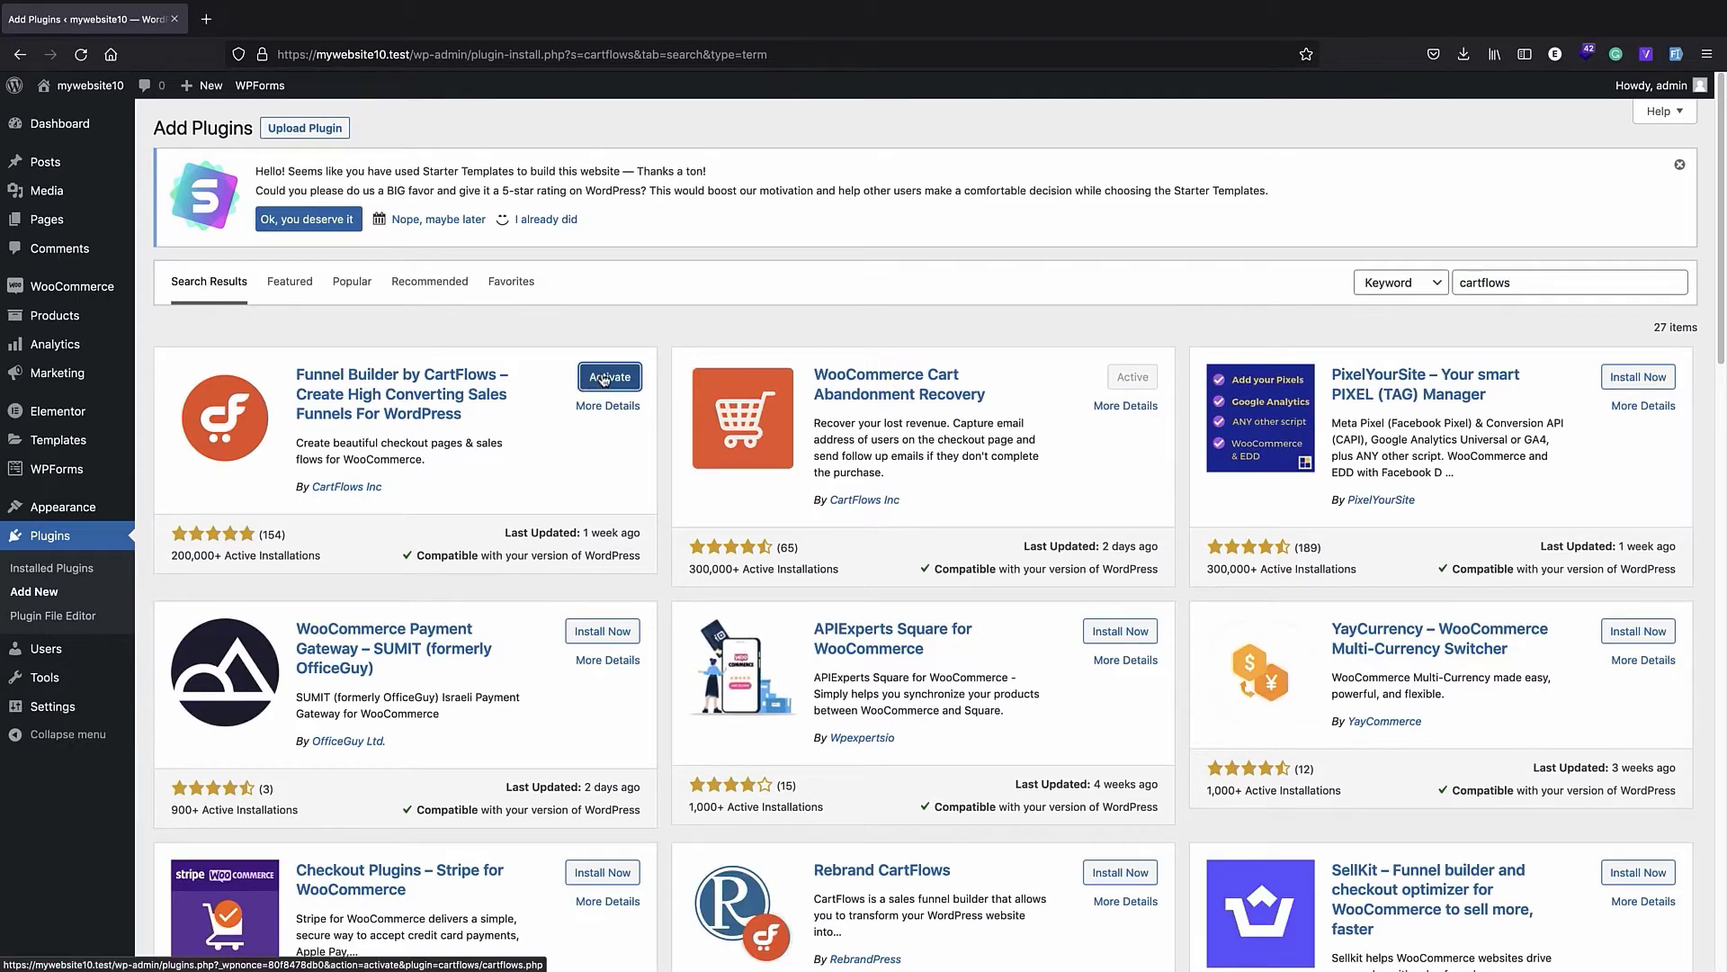
pyautogui.click(605, 379)
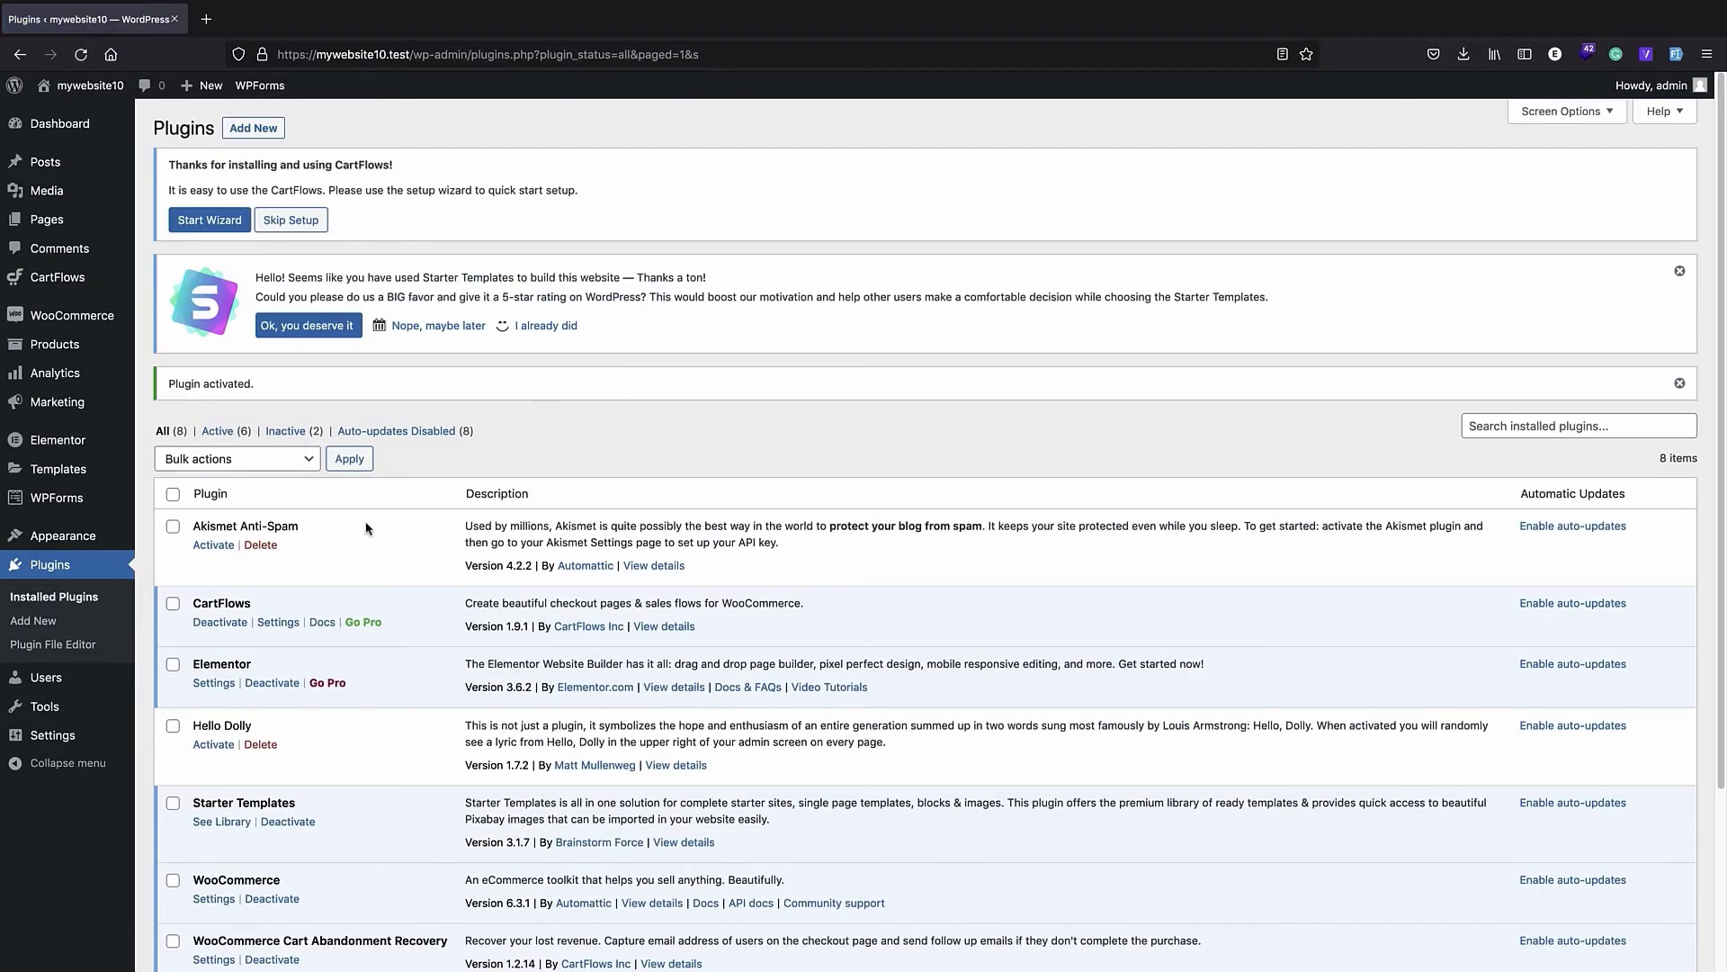
pyautogui.moveTo(84, 321)
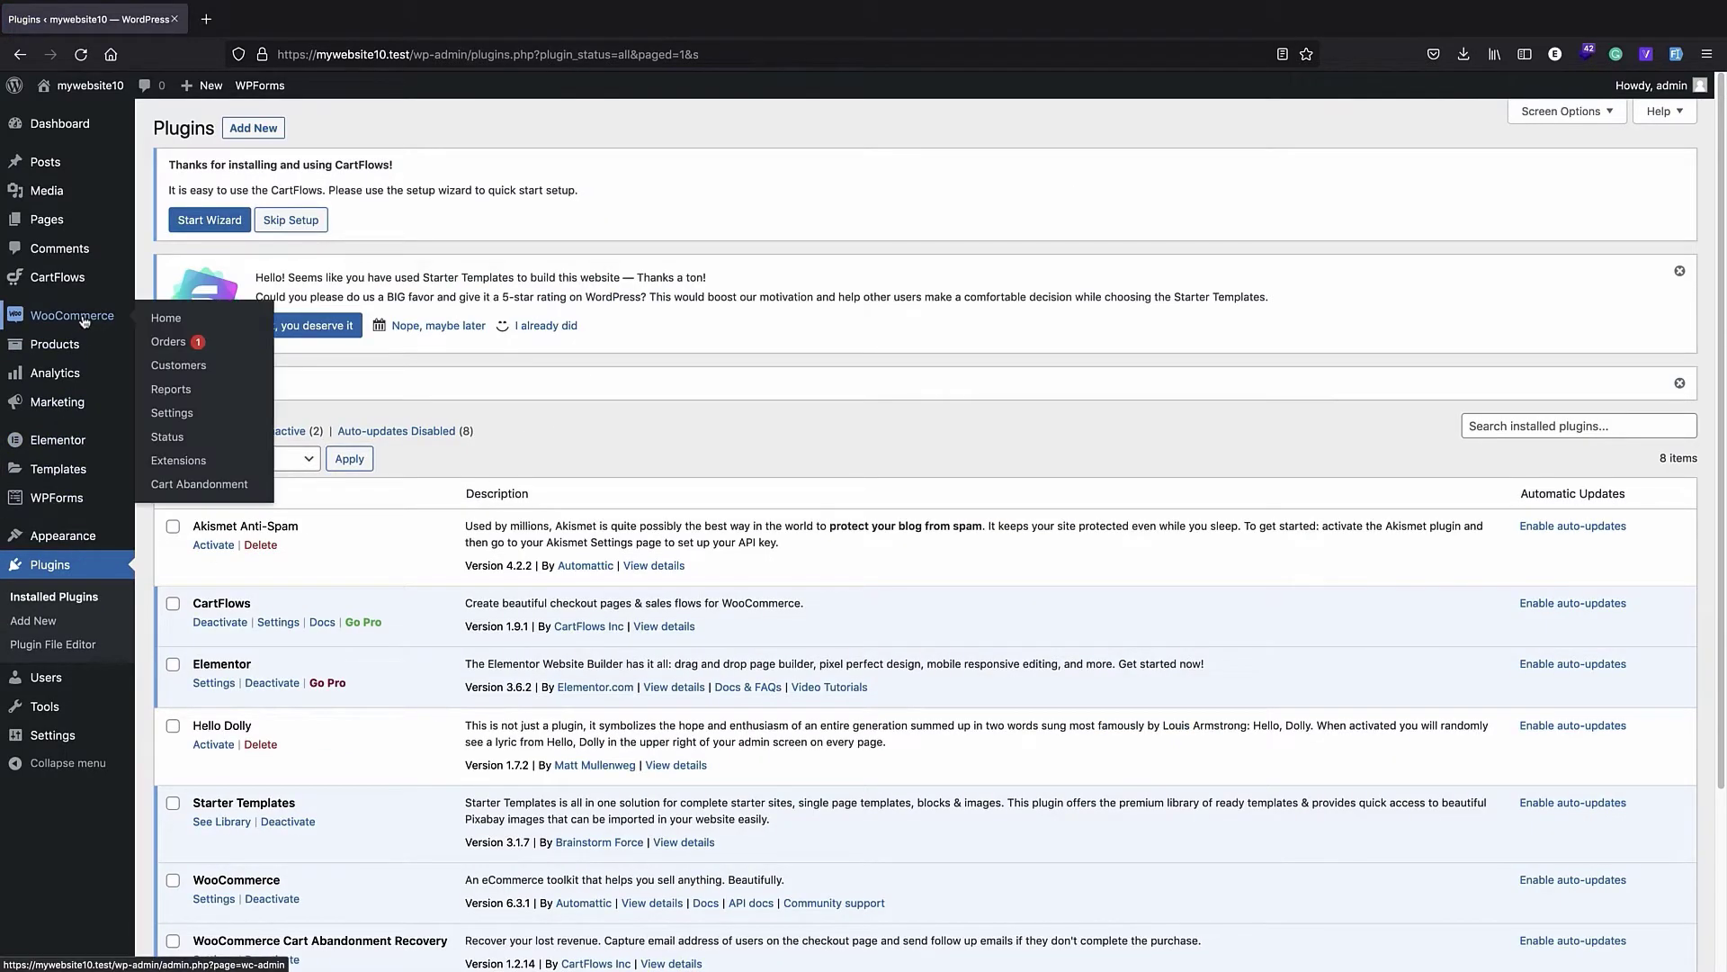
pyautogui.moveTo(79, 447)
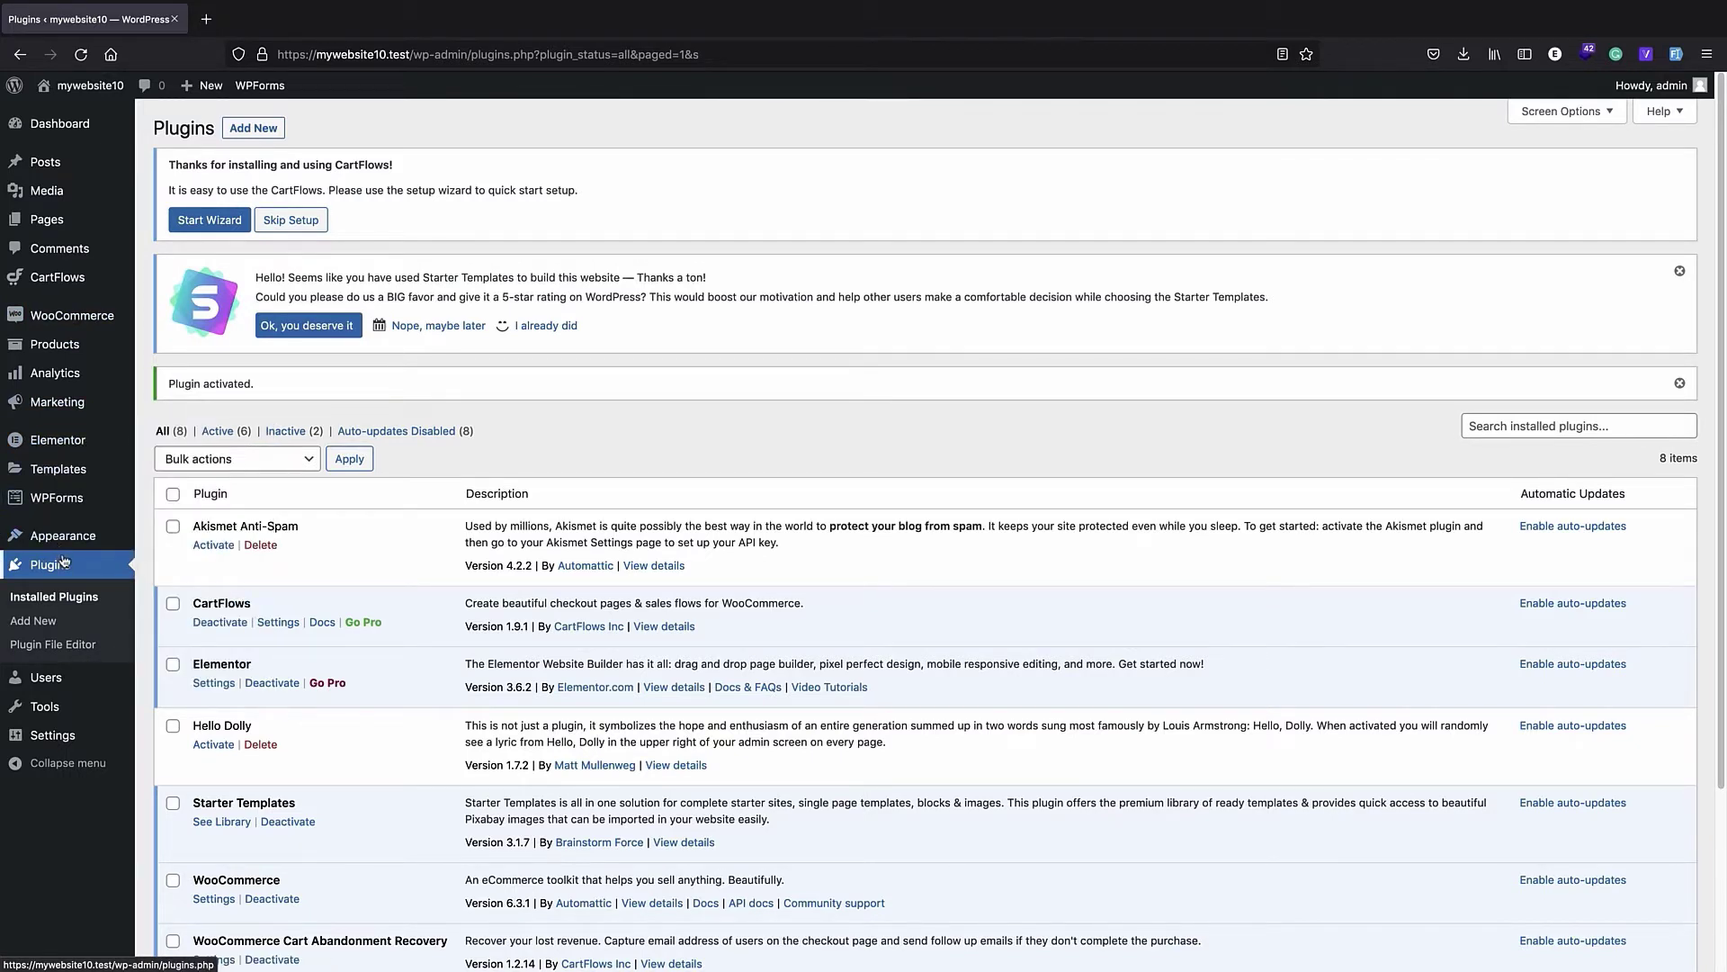
pyautogui.moveTo(56, 275)
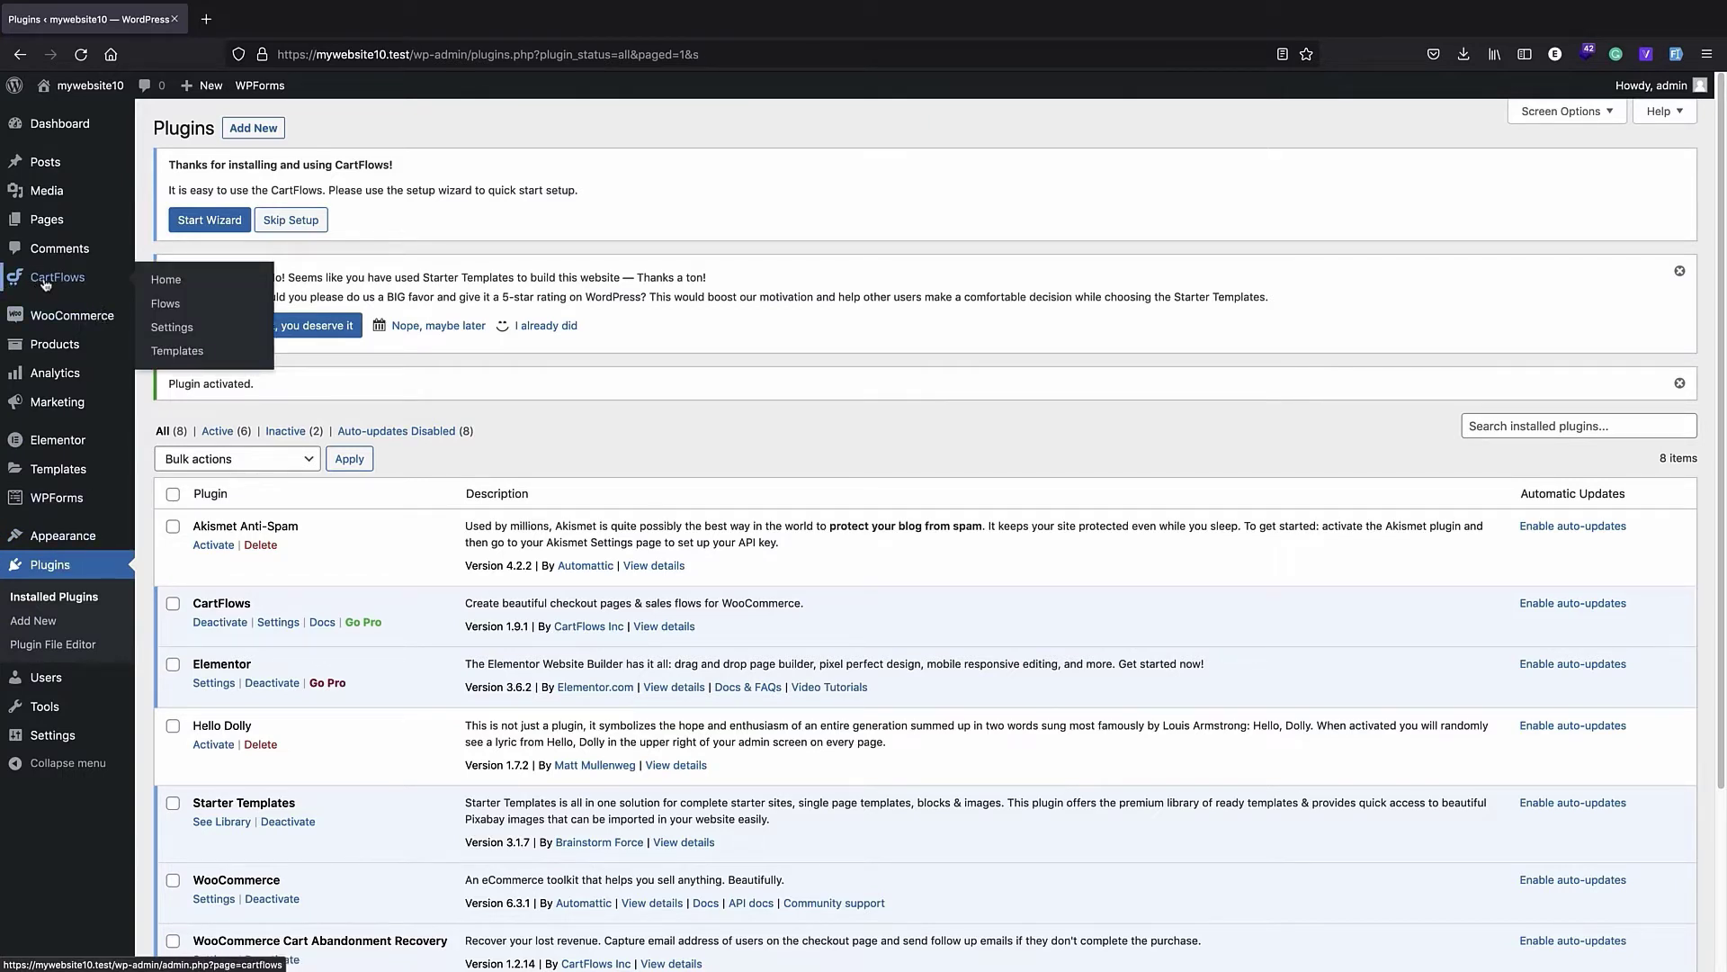
# - Visit the storefront, view the cart and proceed to the checkout page
pyautogui.click(80, 94)
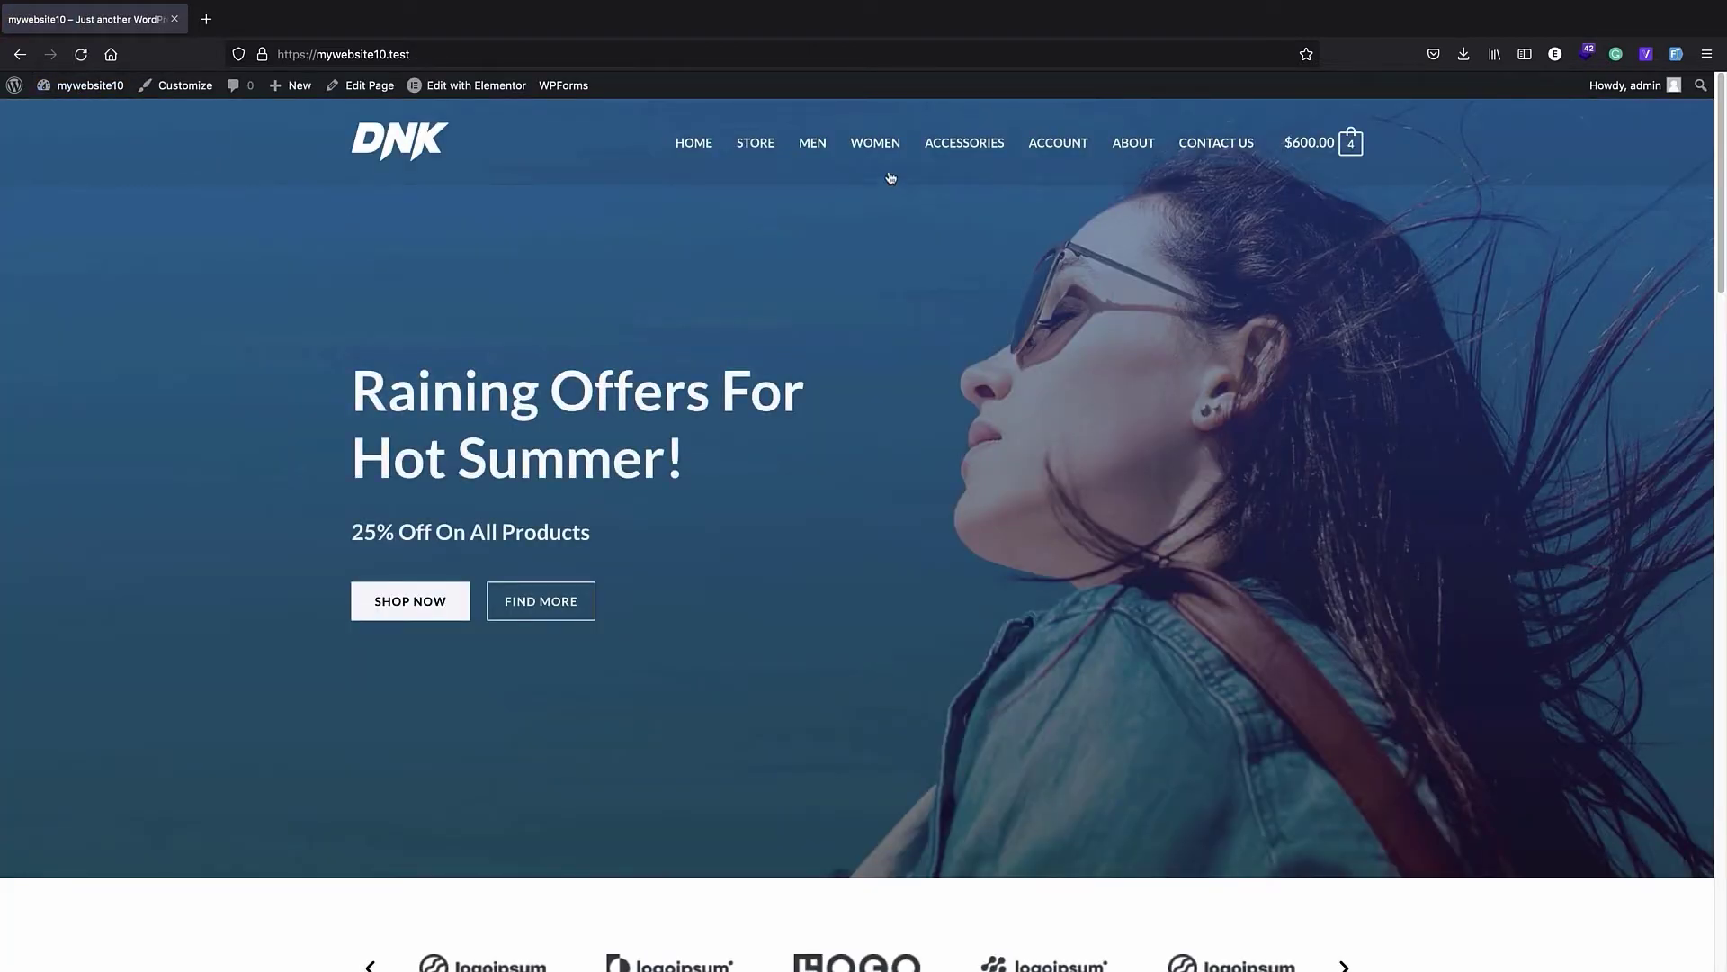
pyautogui.moveTo(1309, 146)
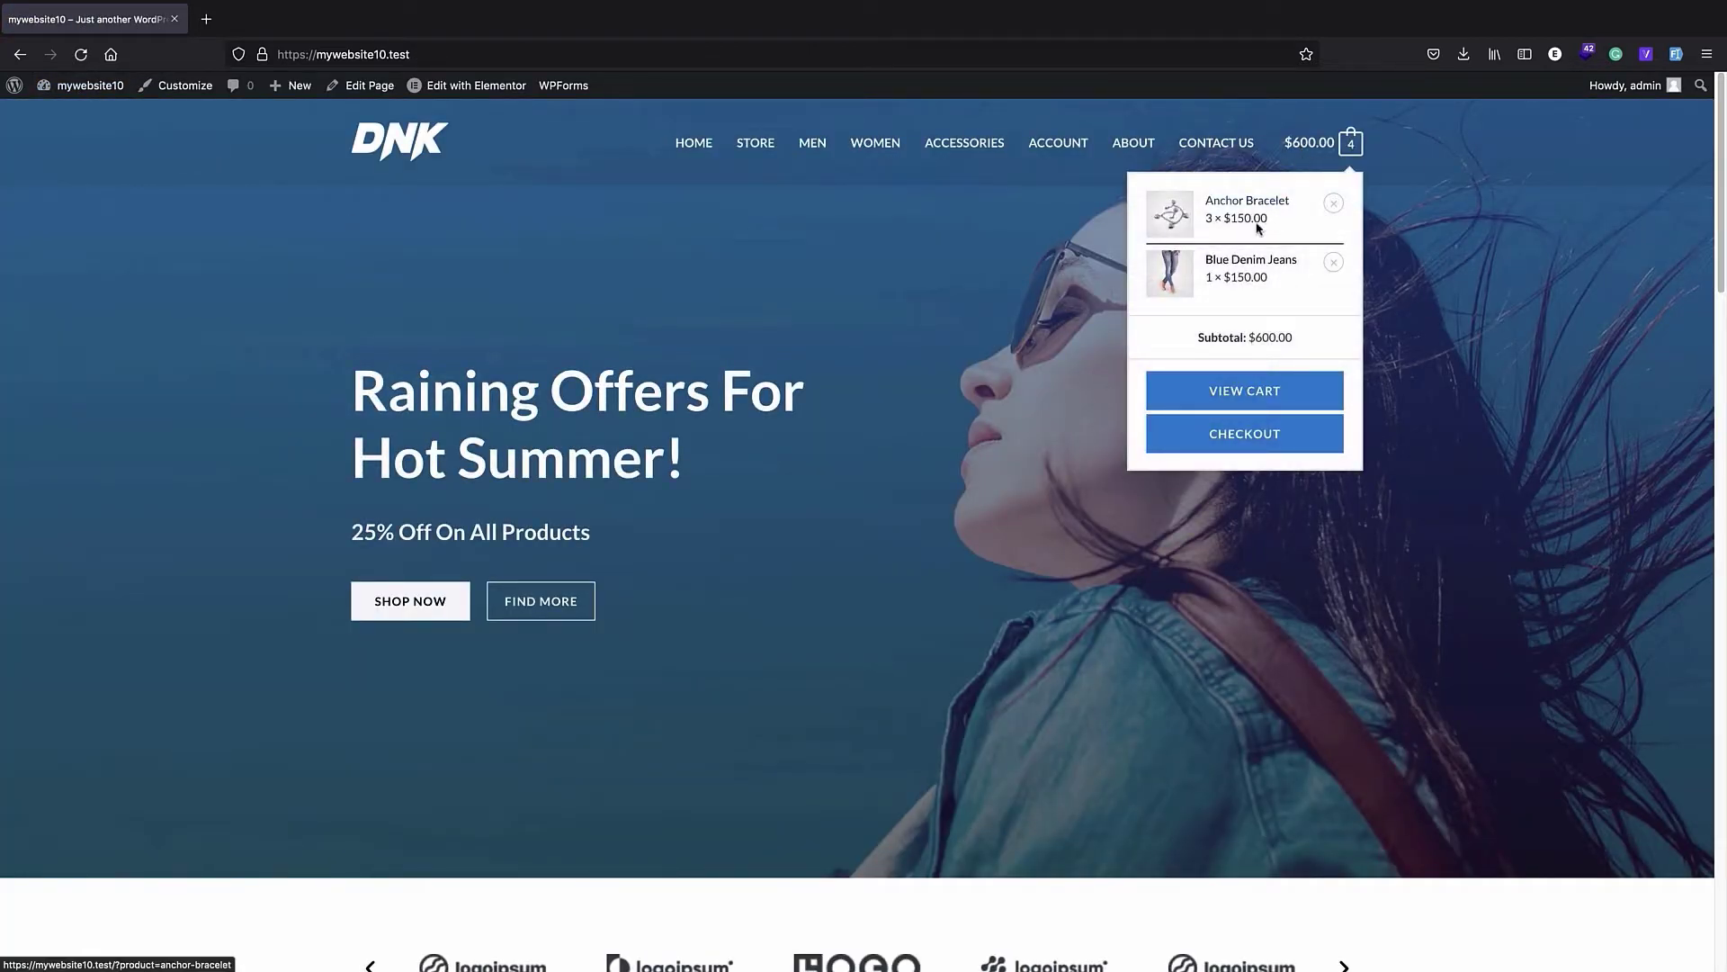
pyautogui.click(1255, 394)
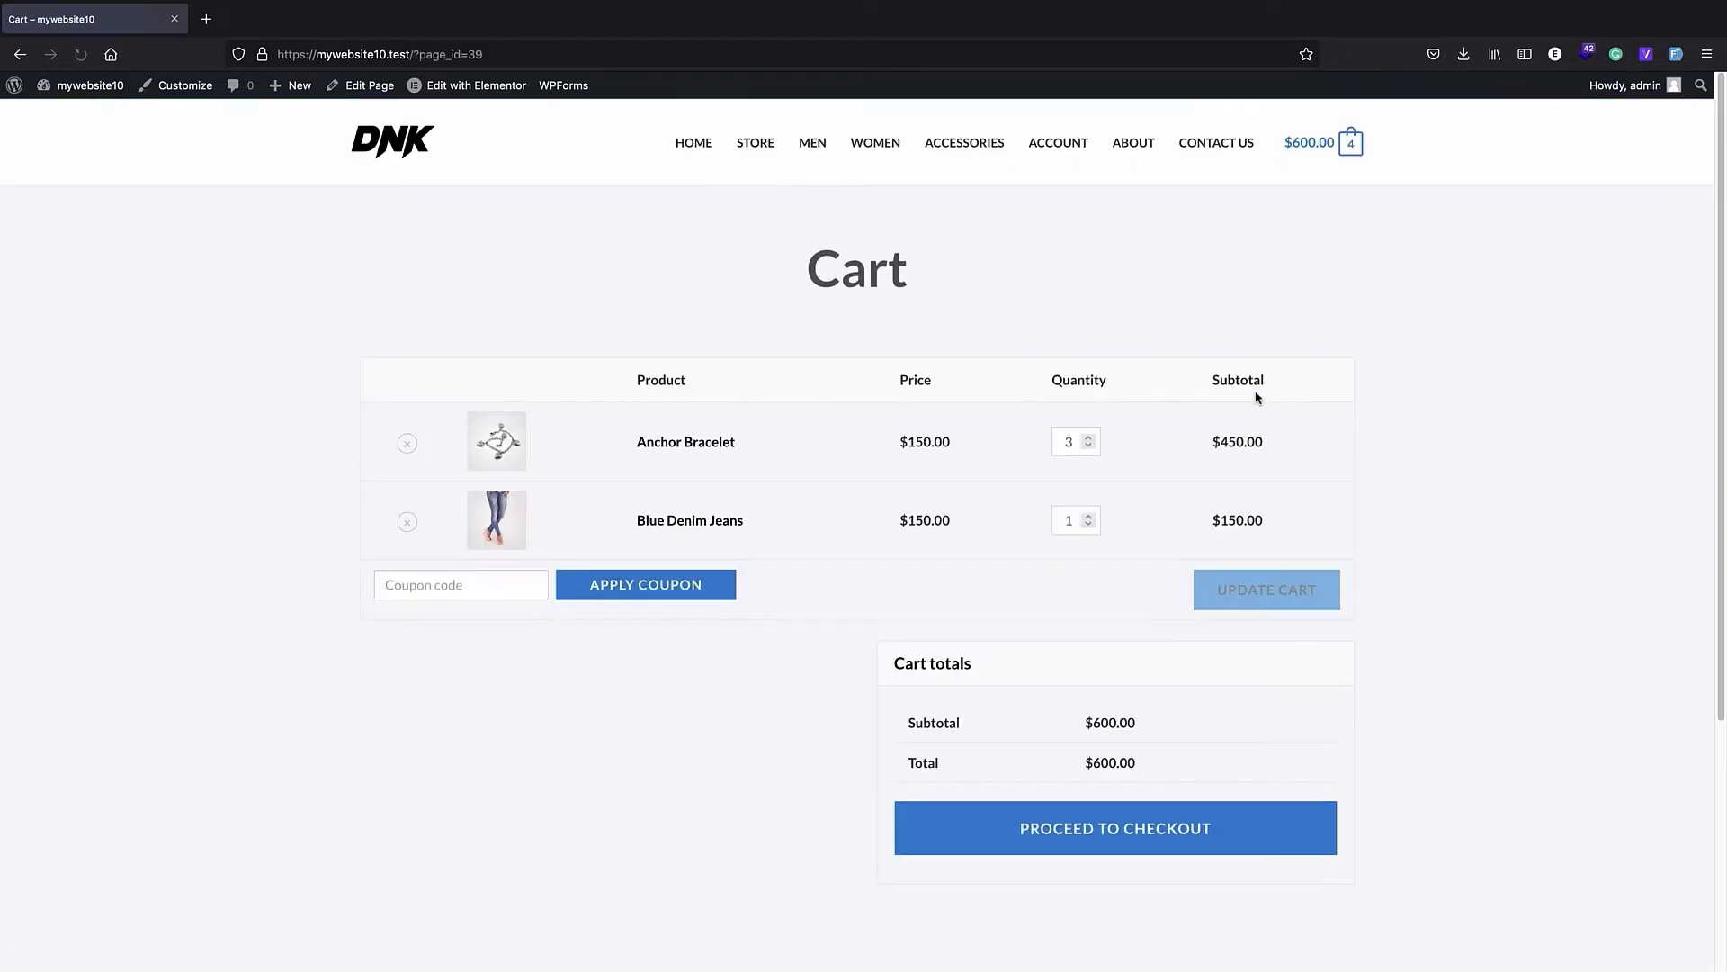
pyautogui.click(1116, 837)
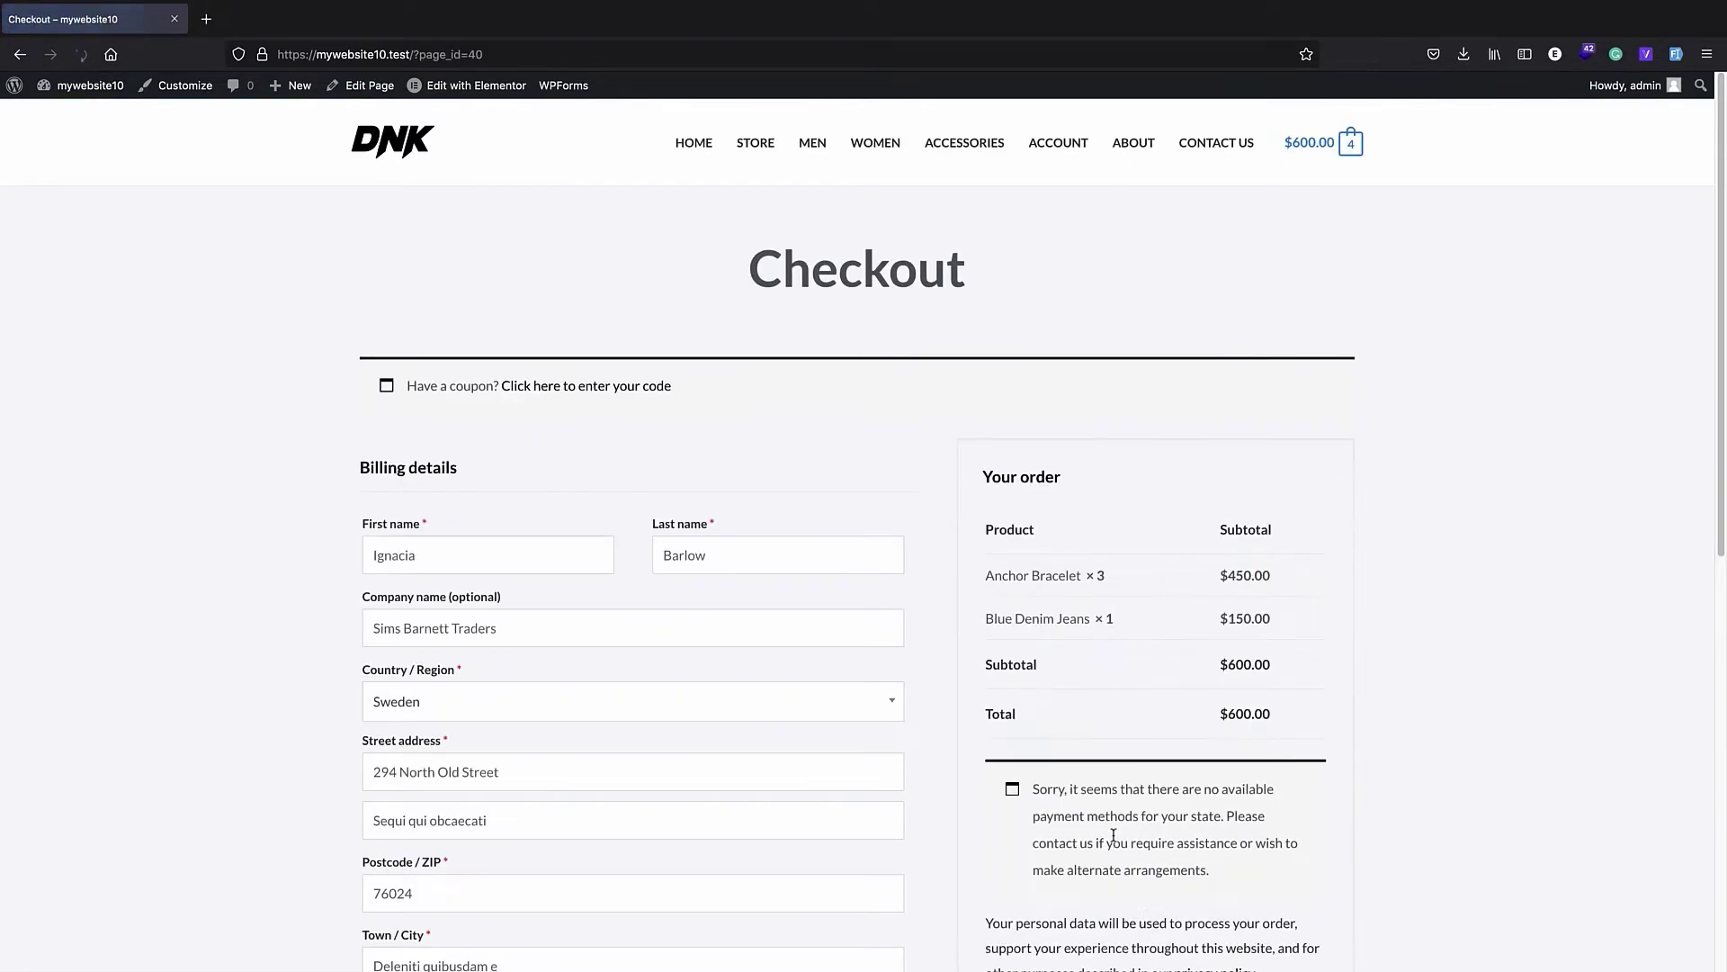
# - Examine the default checkout page's billing fields, order summary and additional information section
pyautogui.scroll(-8, 990, 374)
pyautogui.scroll(4, 962, 405)
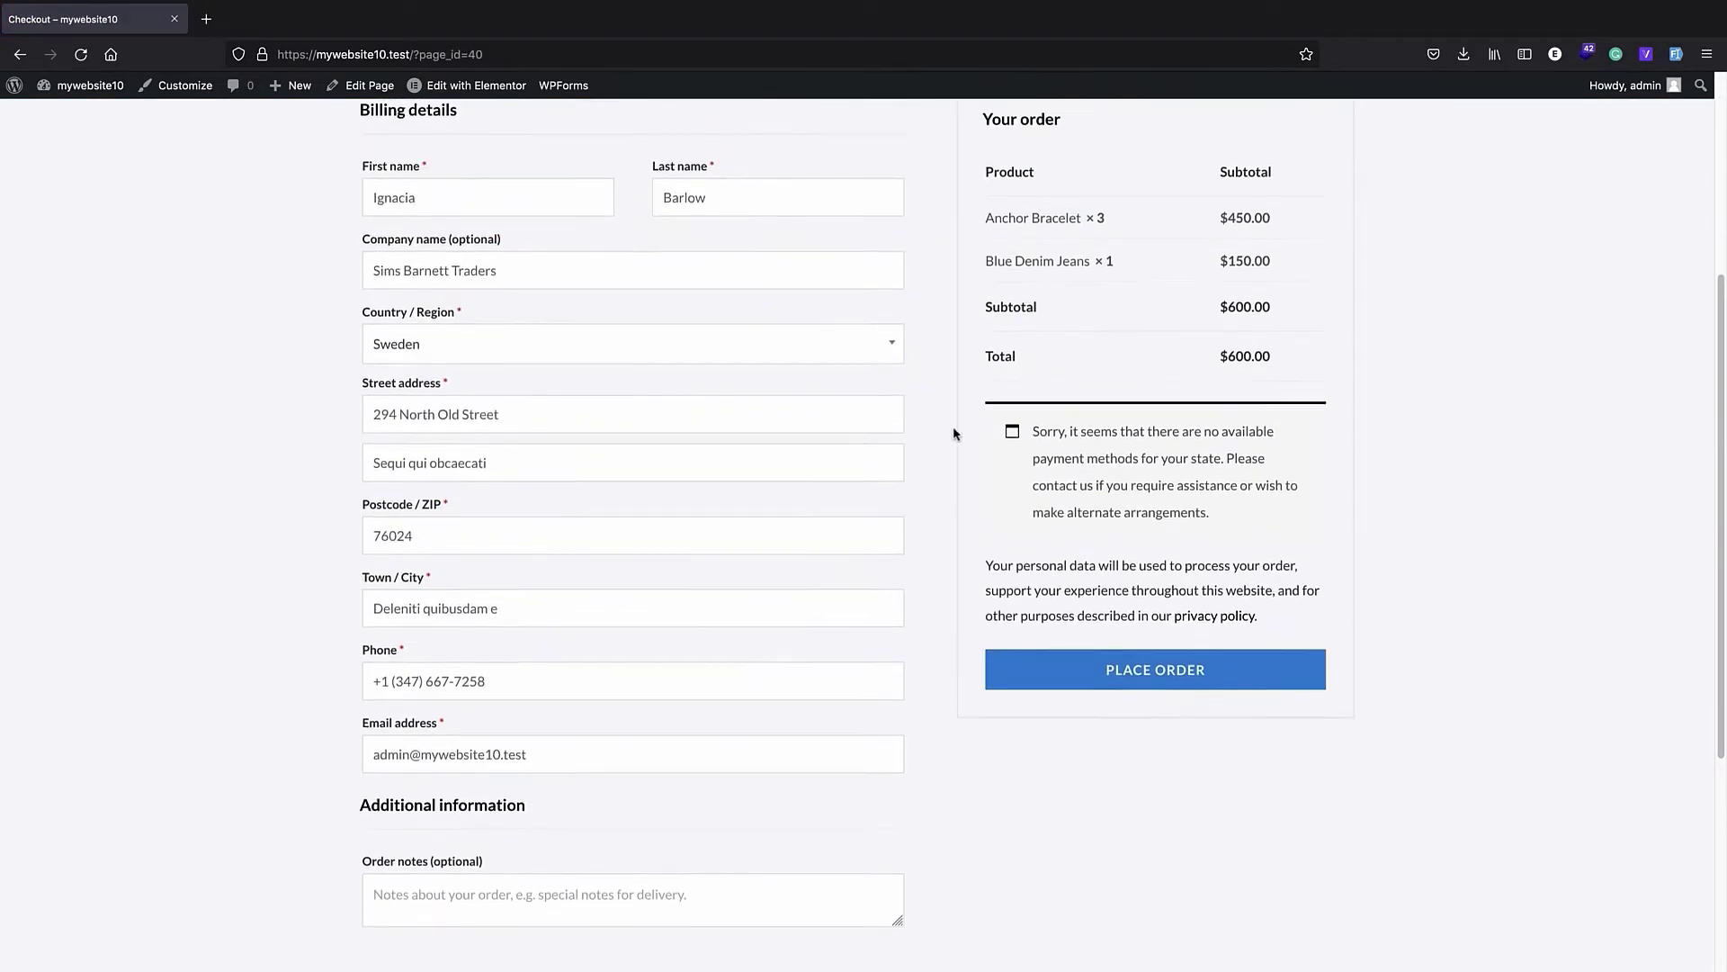
pyautogui.scroll(3, 1026, 403)
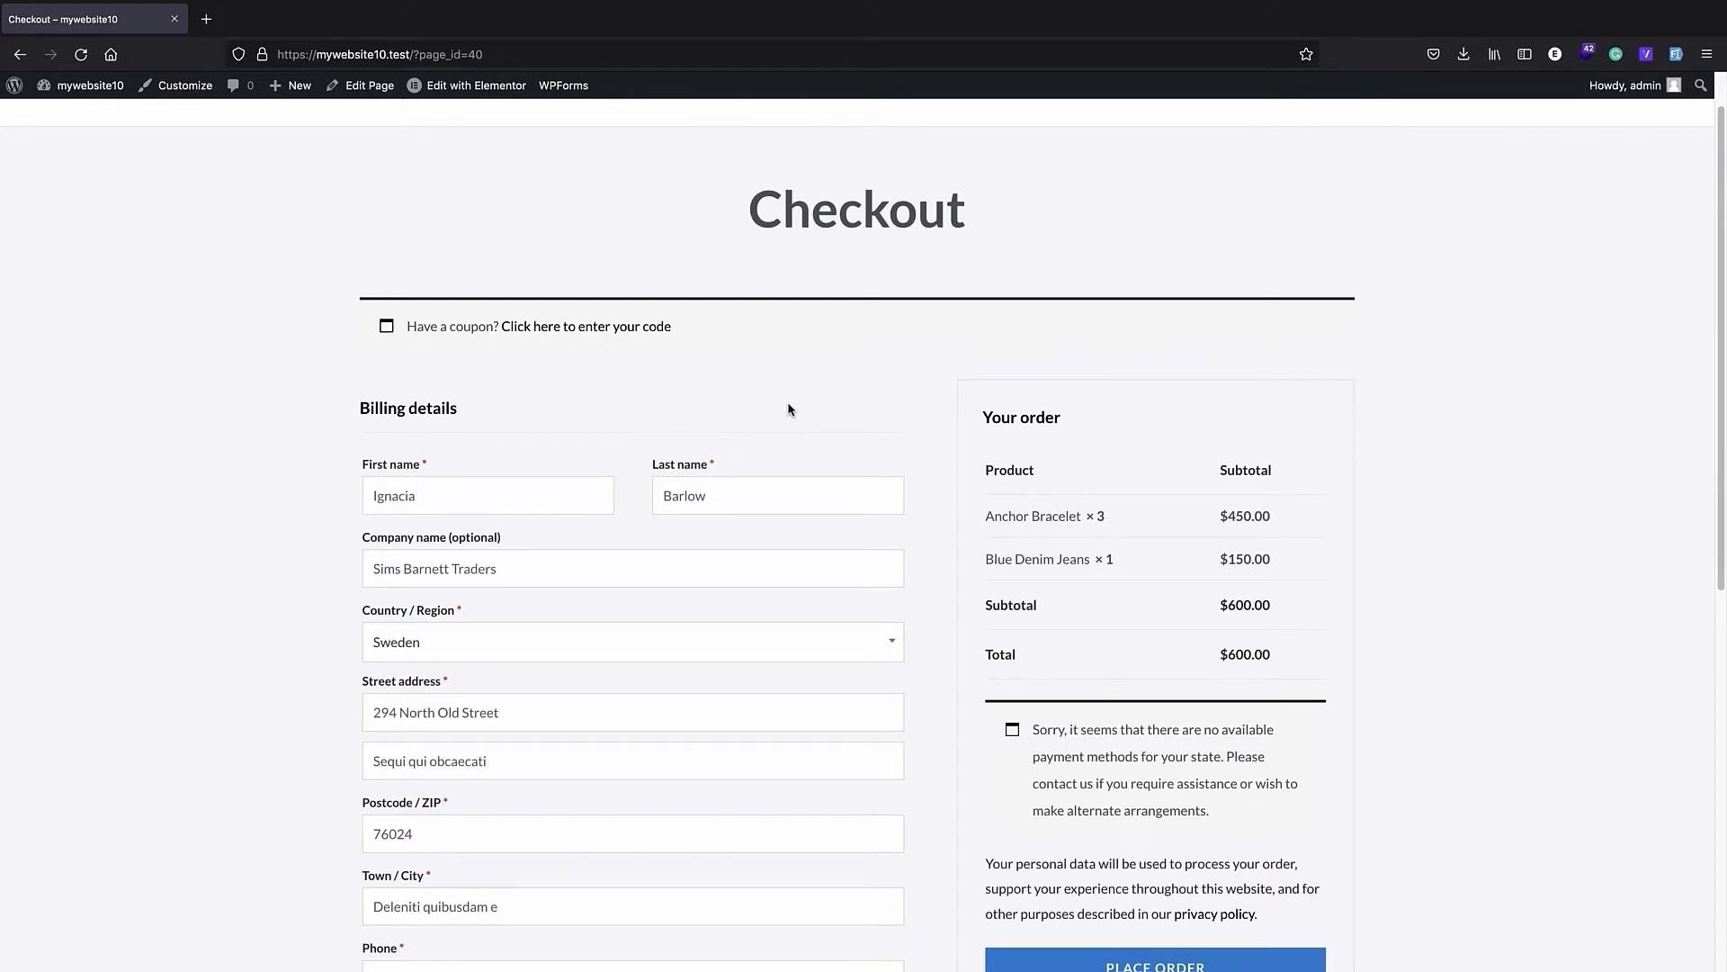
pyautogui.scroll(-2, 789, 410)
pyautogui.scroll(-6, 798, 400)
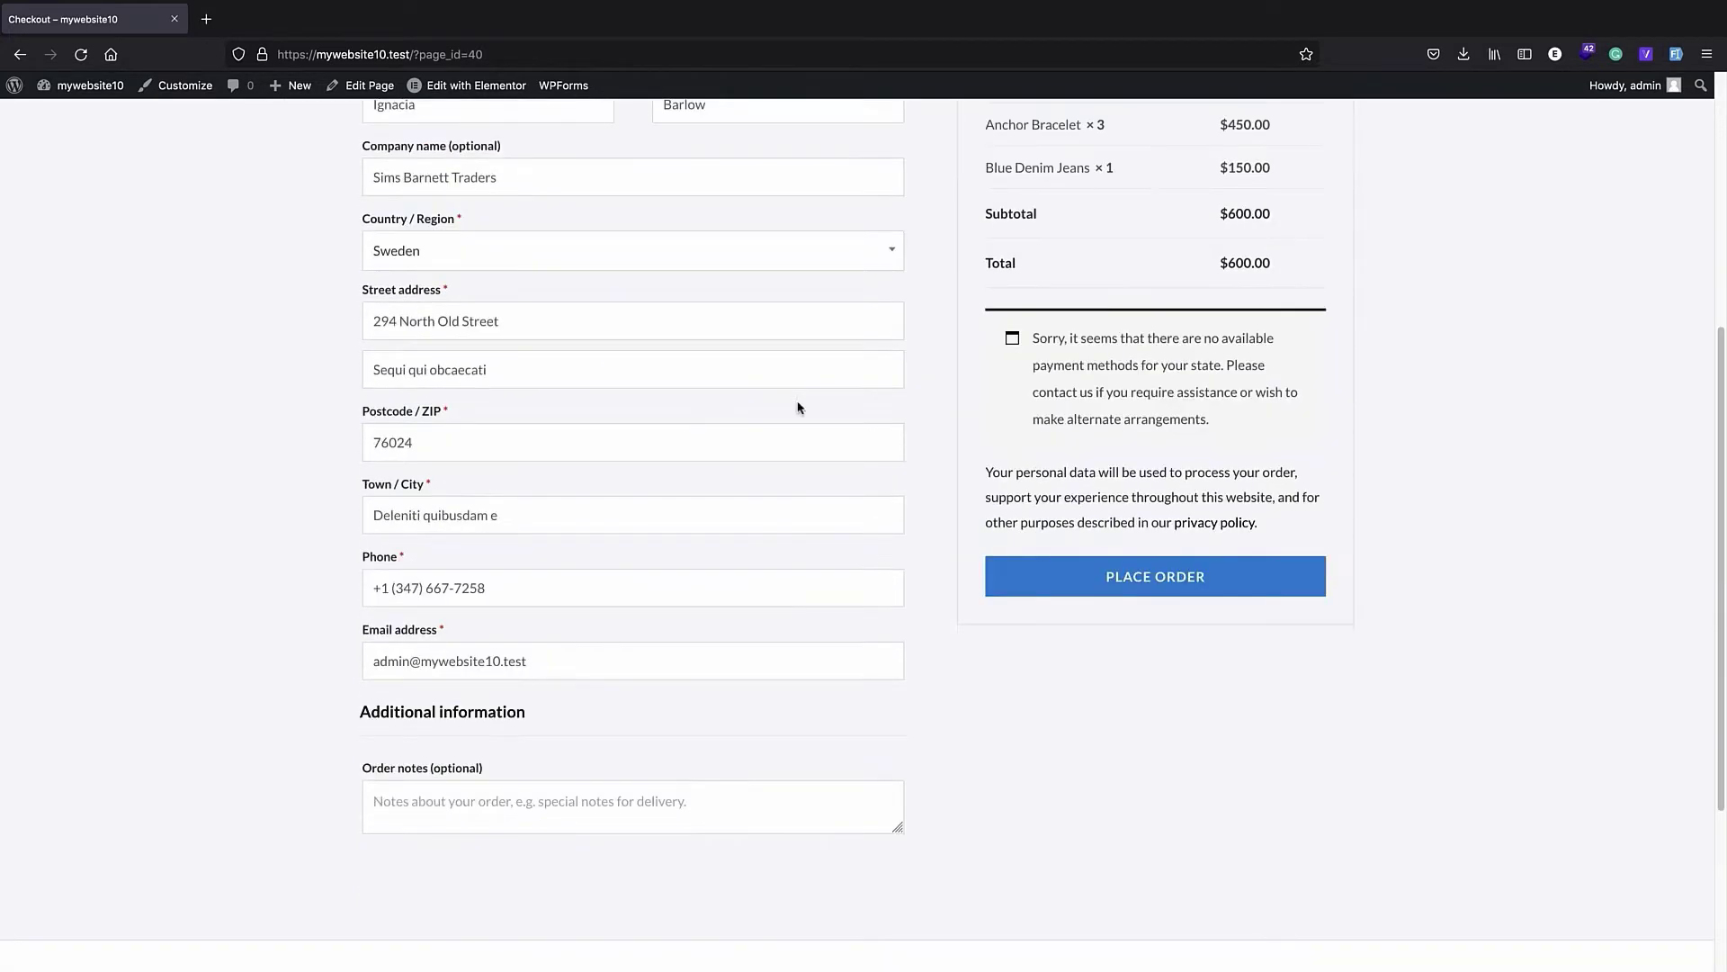
pyautogui.scroll(-3, 833, 647)
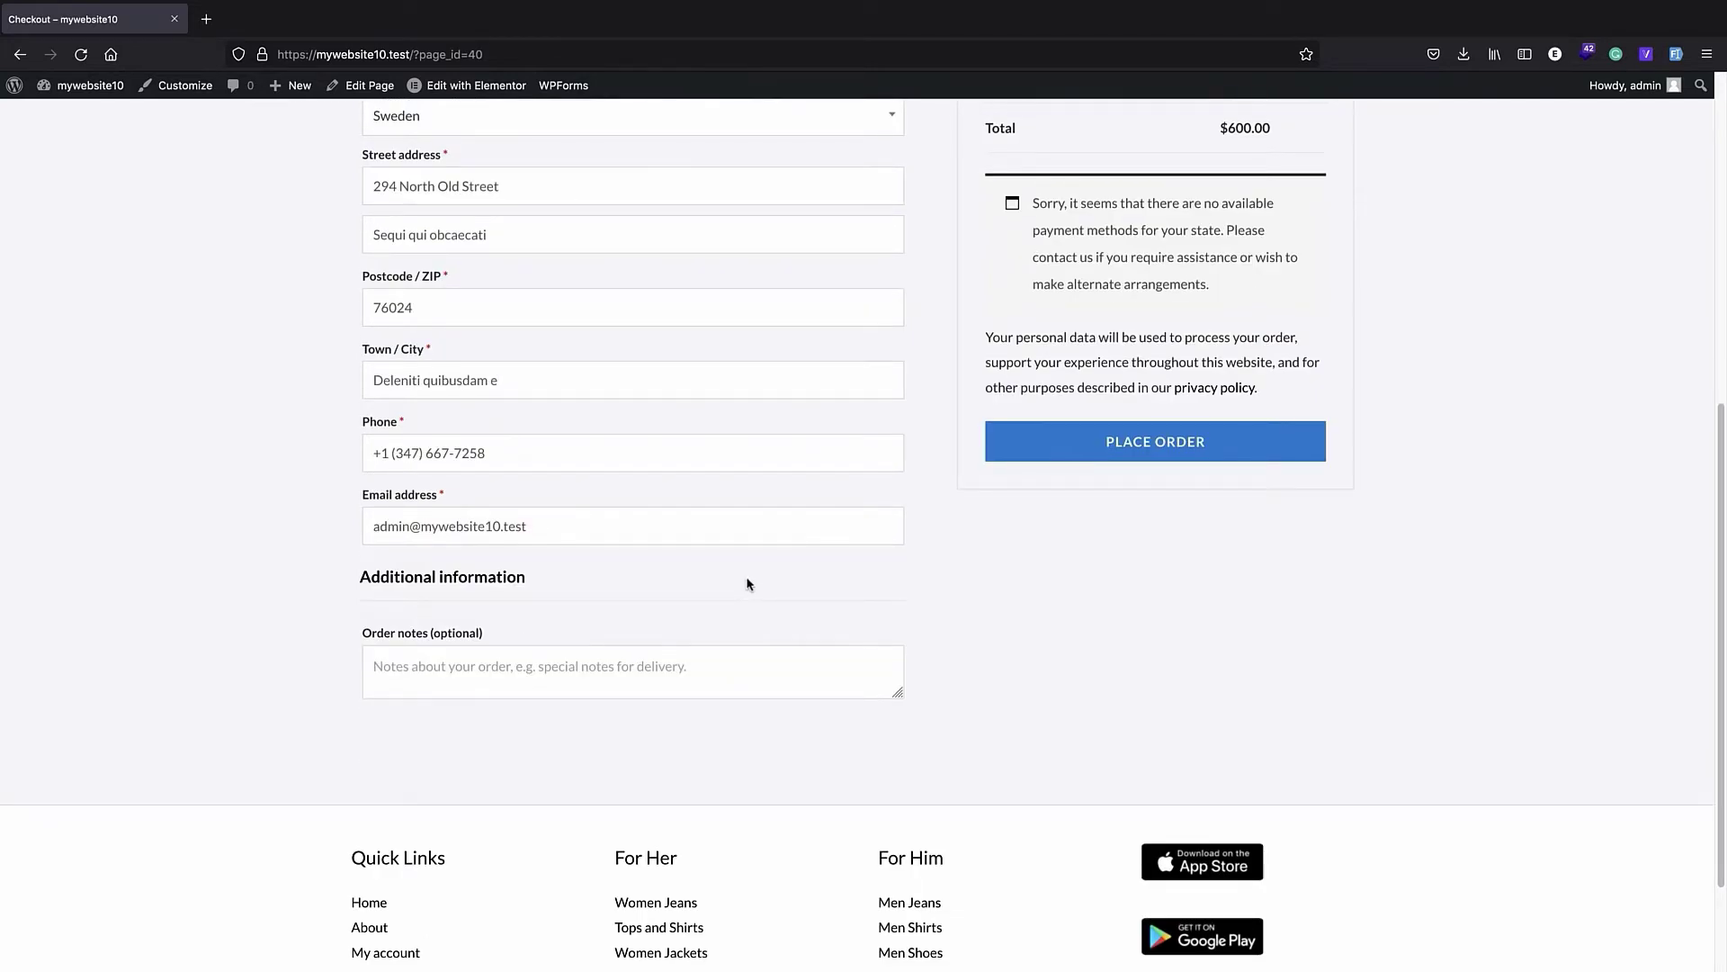
pyautogui.scroll(12, 747, 584)
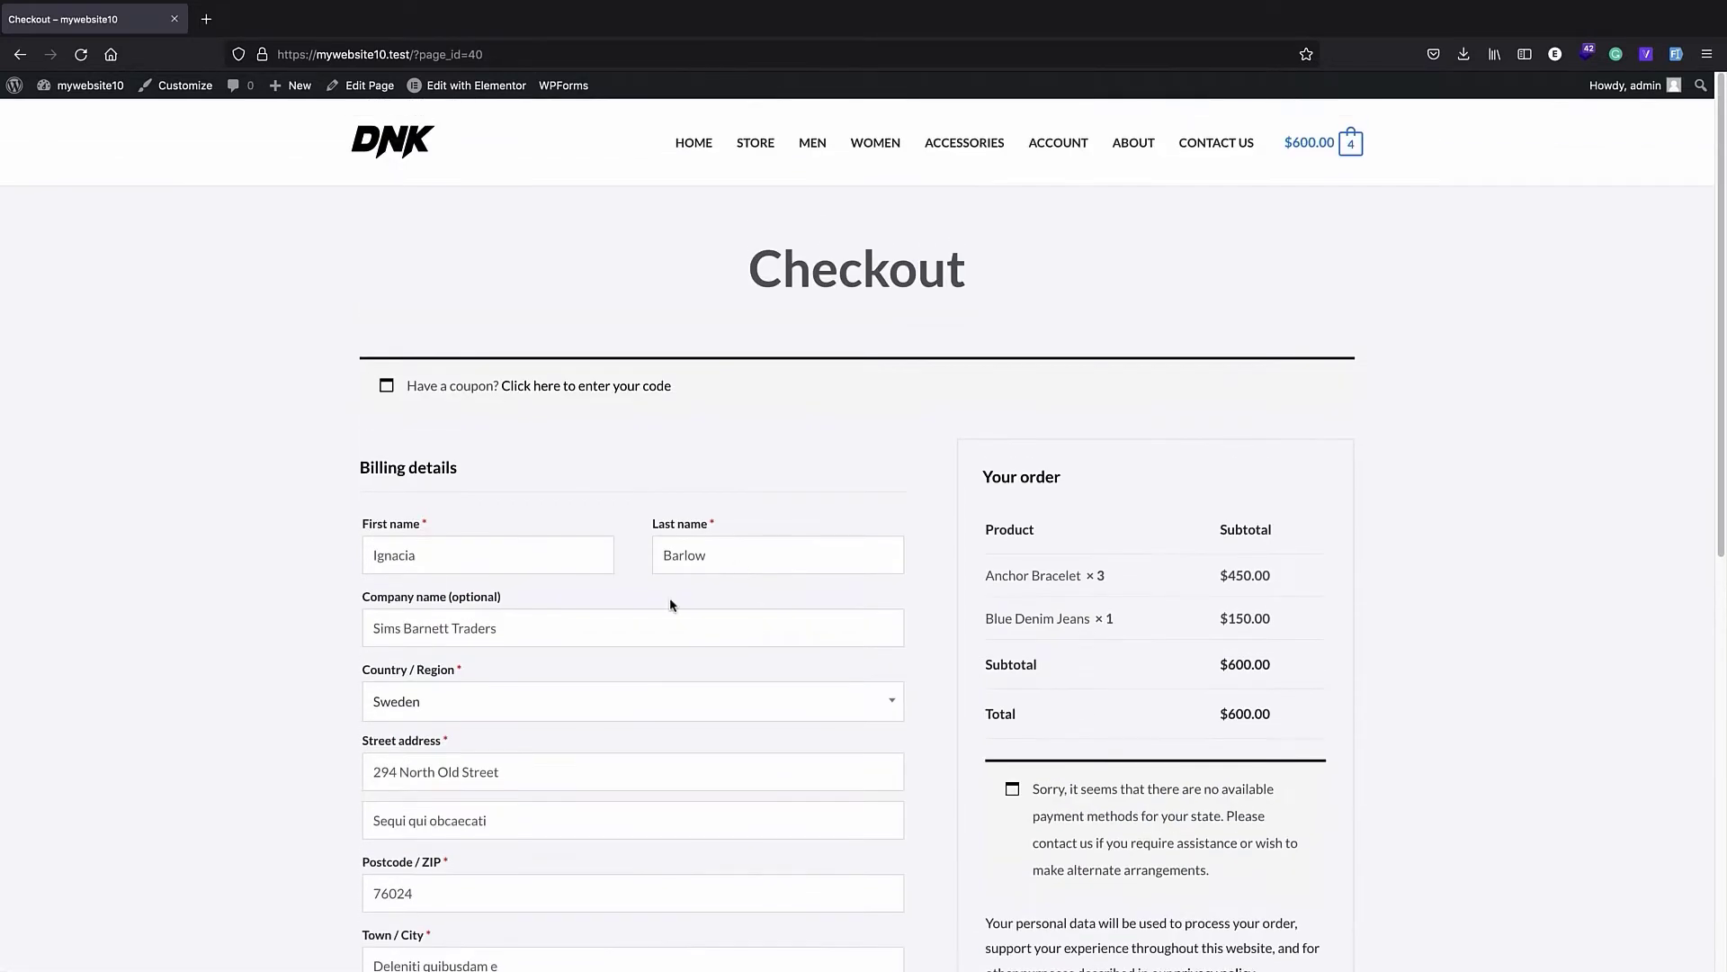
# - Return to the WordPress dashboard, open the CartFlows flows list and start adding a new flow
pyautogui.click(11, 106)
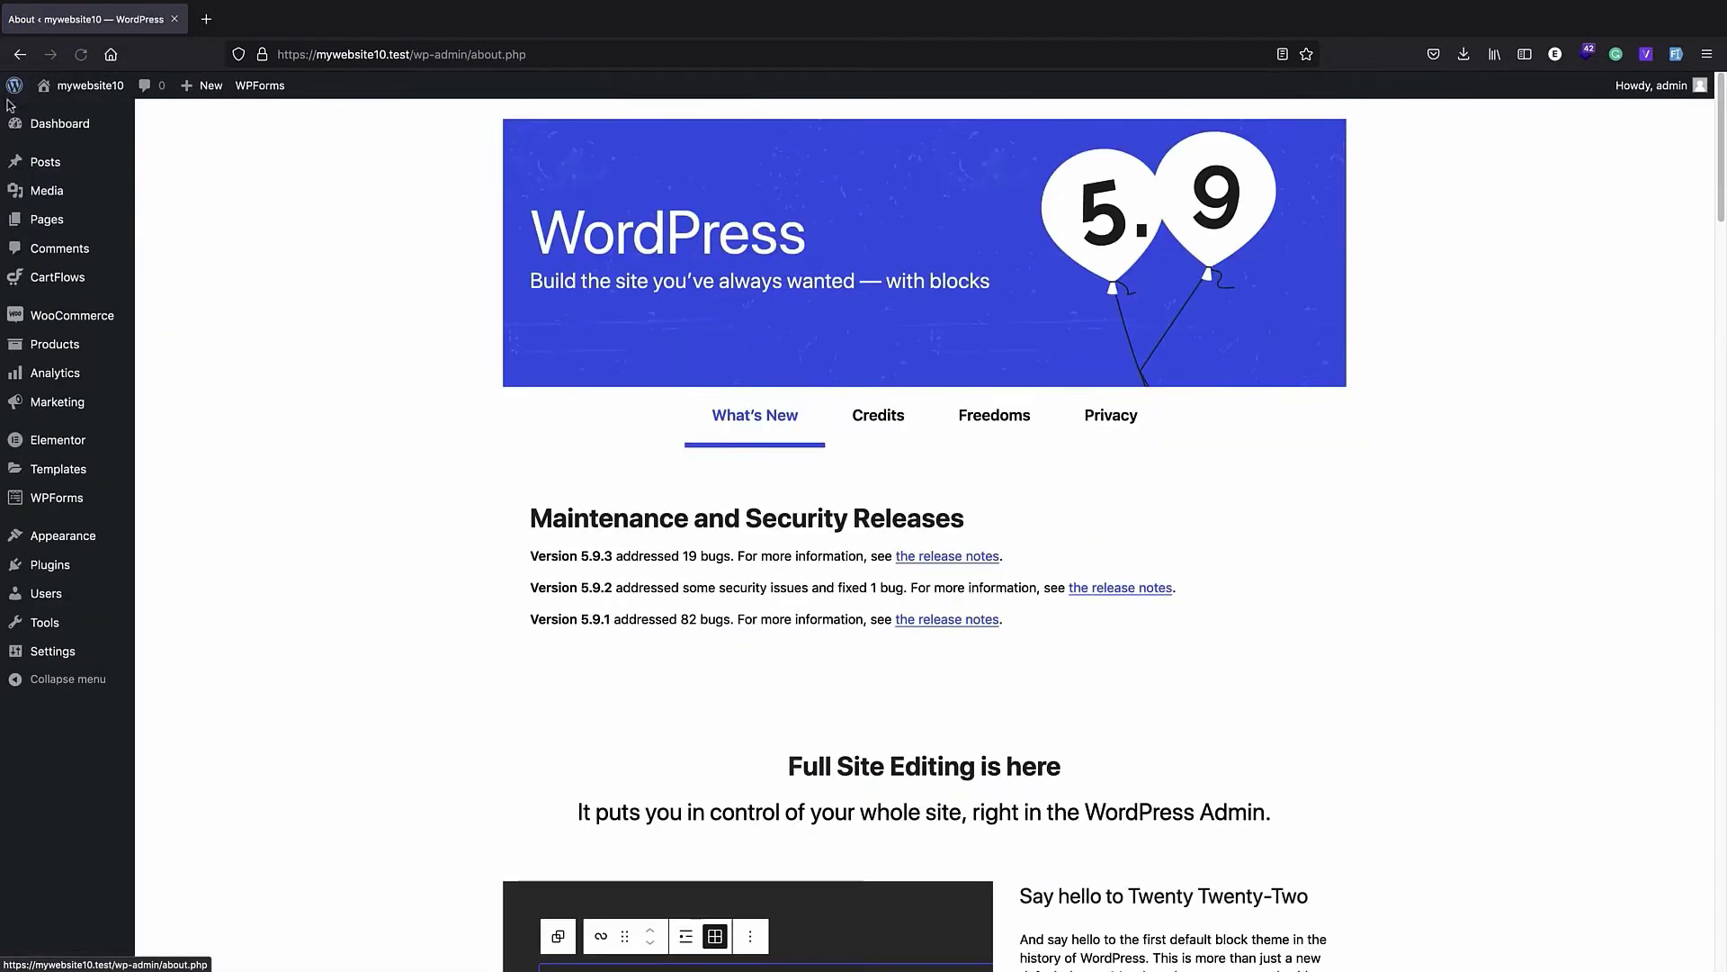
pyautogui.click(57, 278)
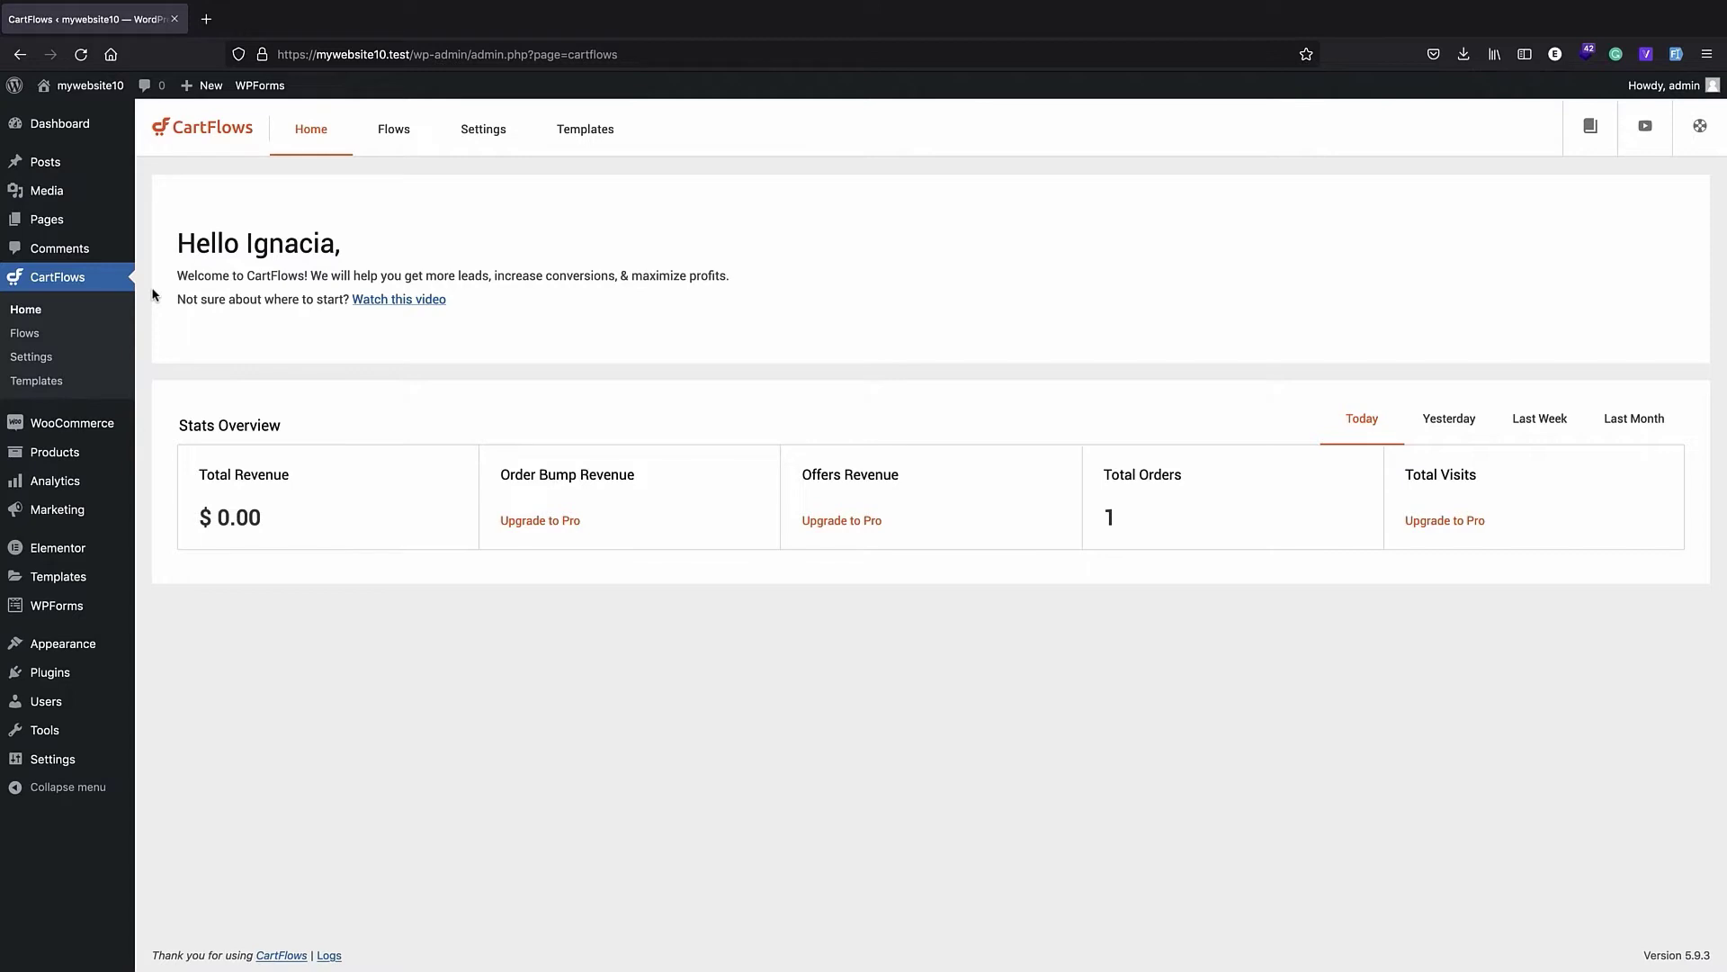
pyautogui.click(26, 335)
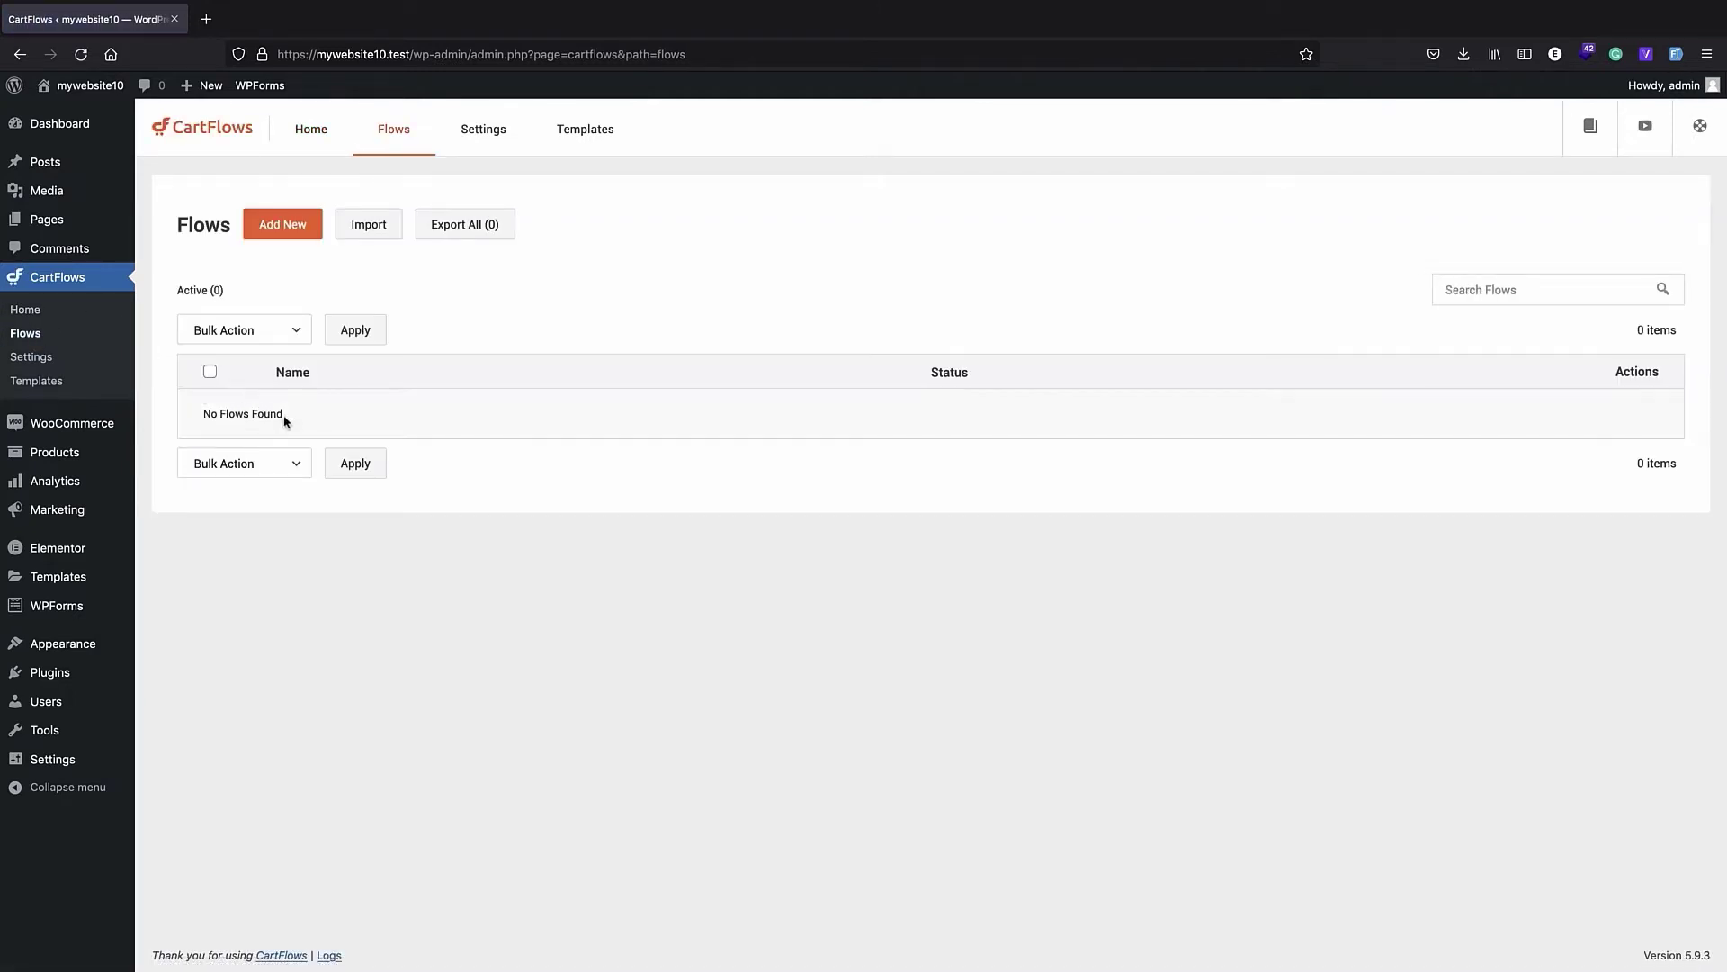
pyautogui.click(279, 231)
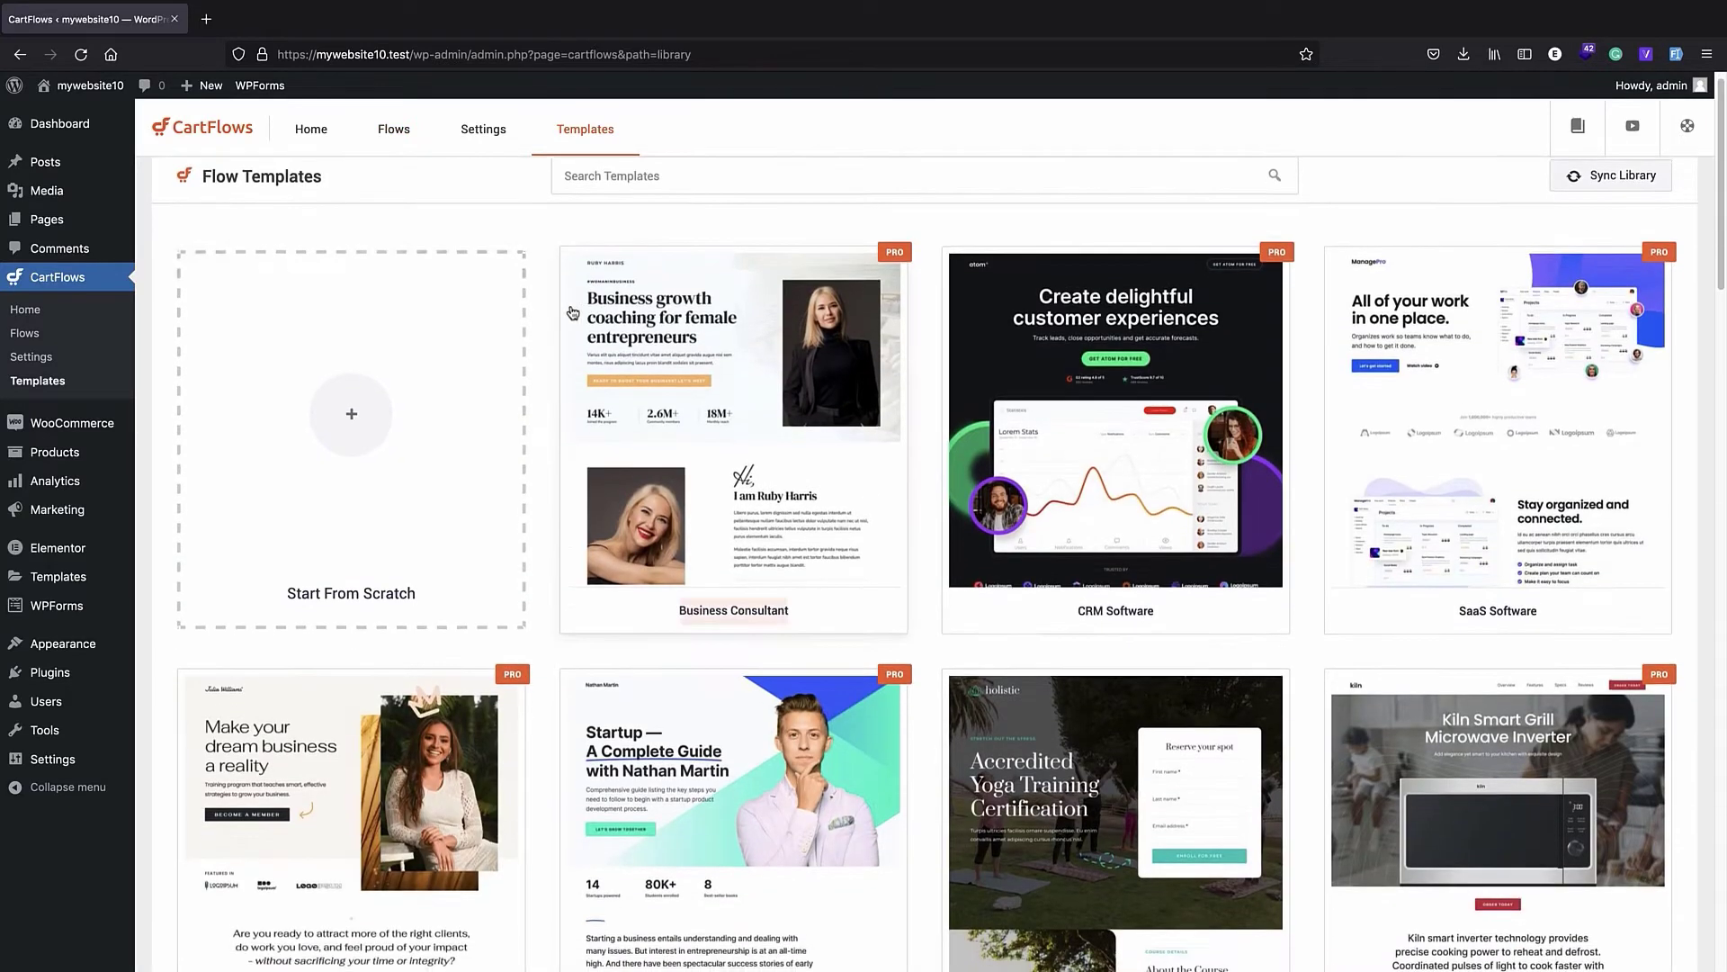
# - Browse the flow template library and open the Evergreen Product 03 template
pyautogui.scroll(-10, 576, 315)
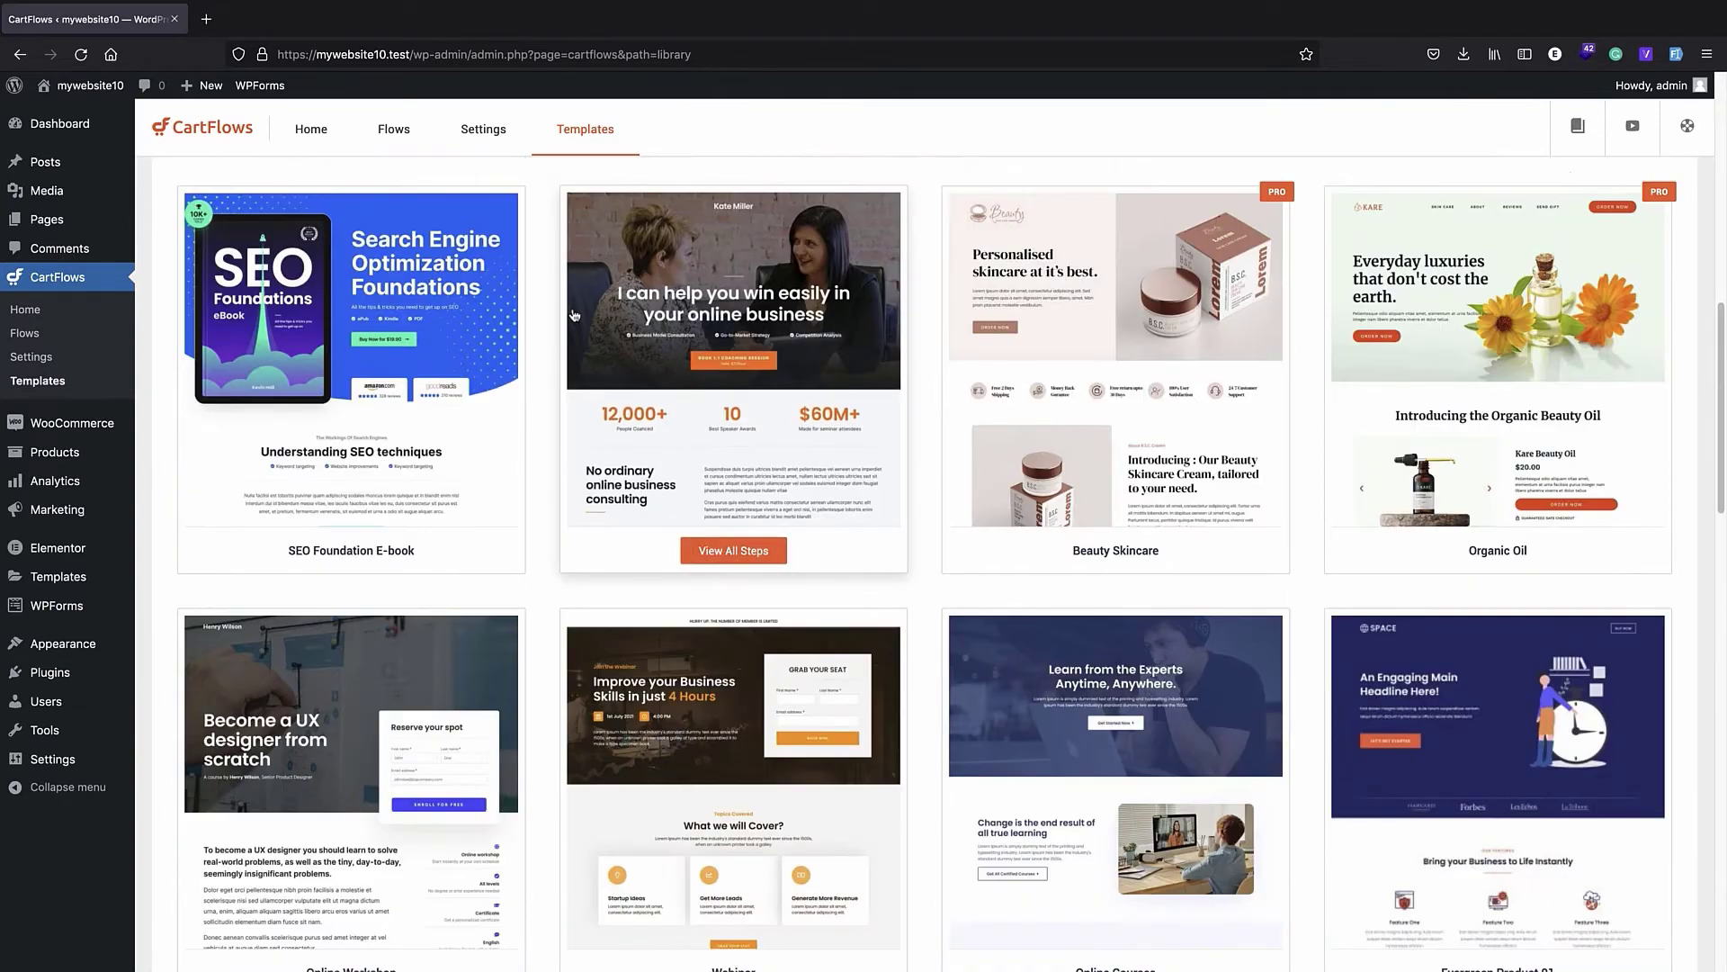
pyautogui.scroll(10, 574, 314)
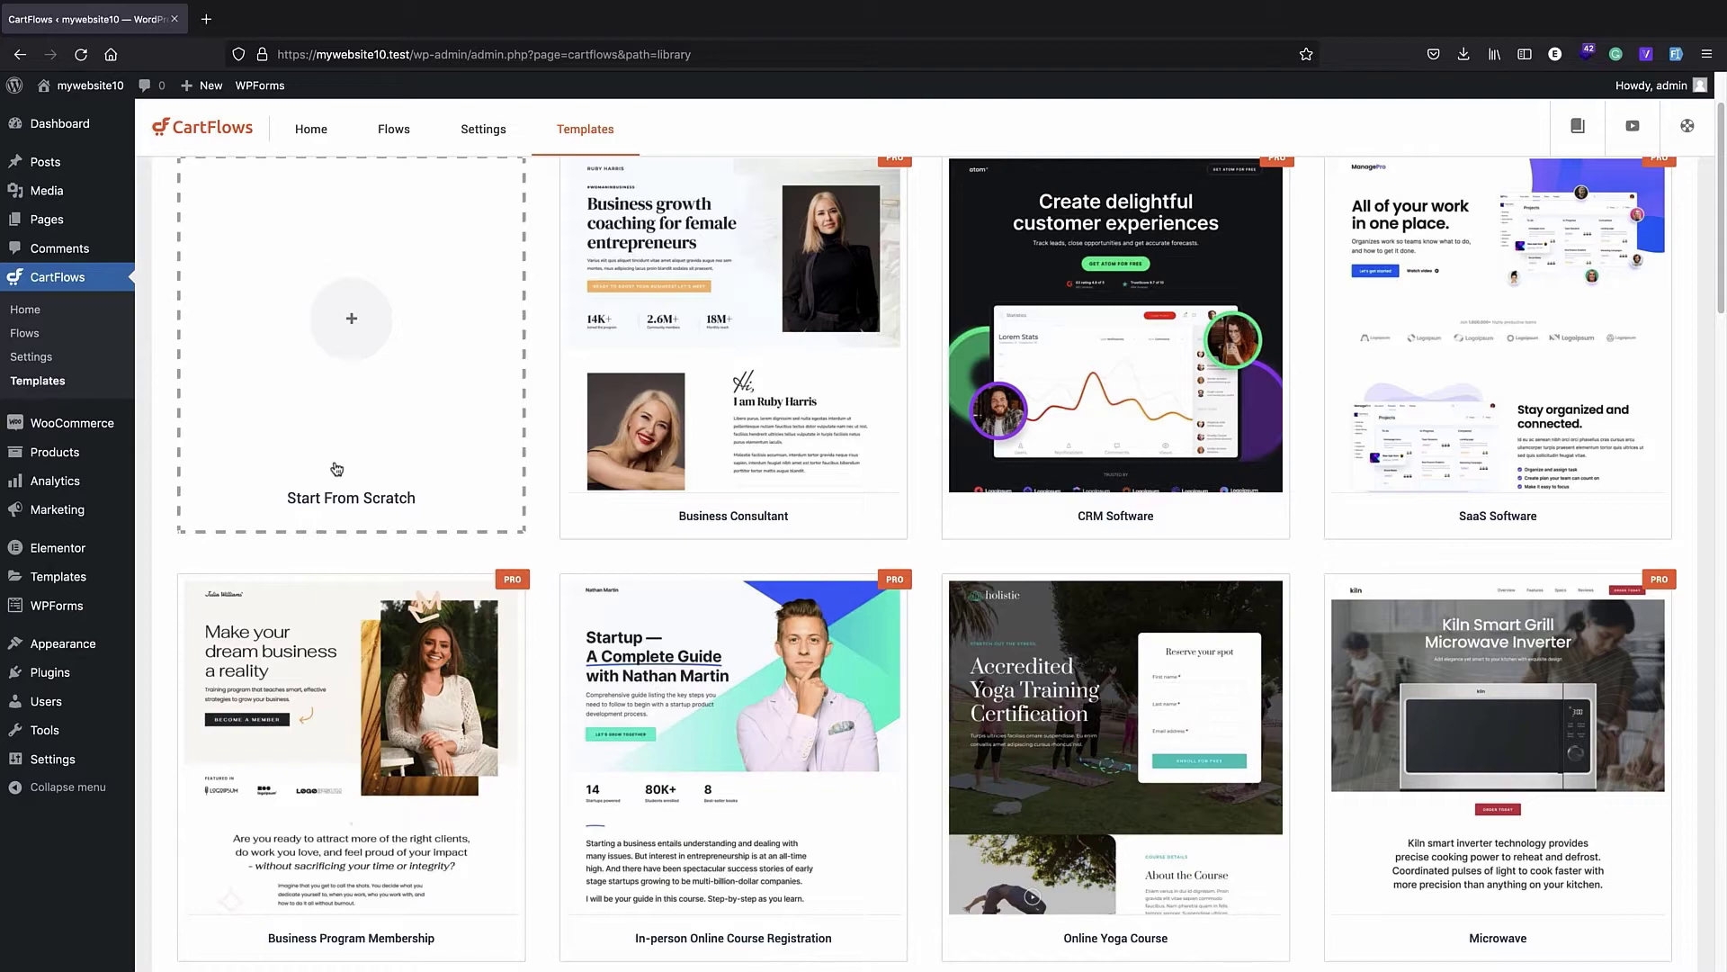
pyautogui.scroll(-3, 621, 432)
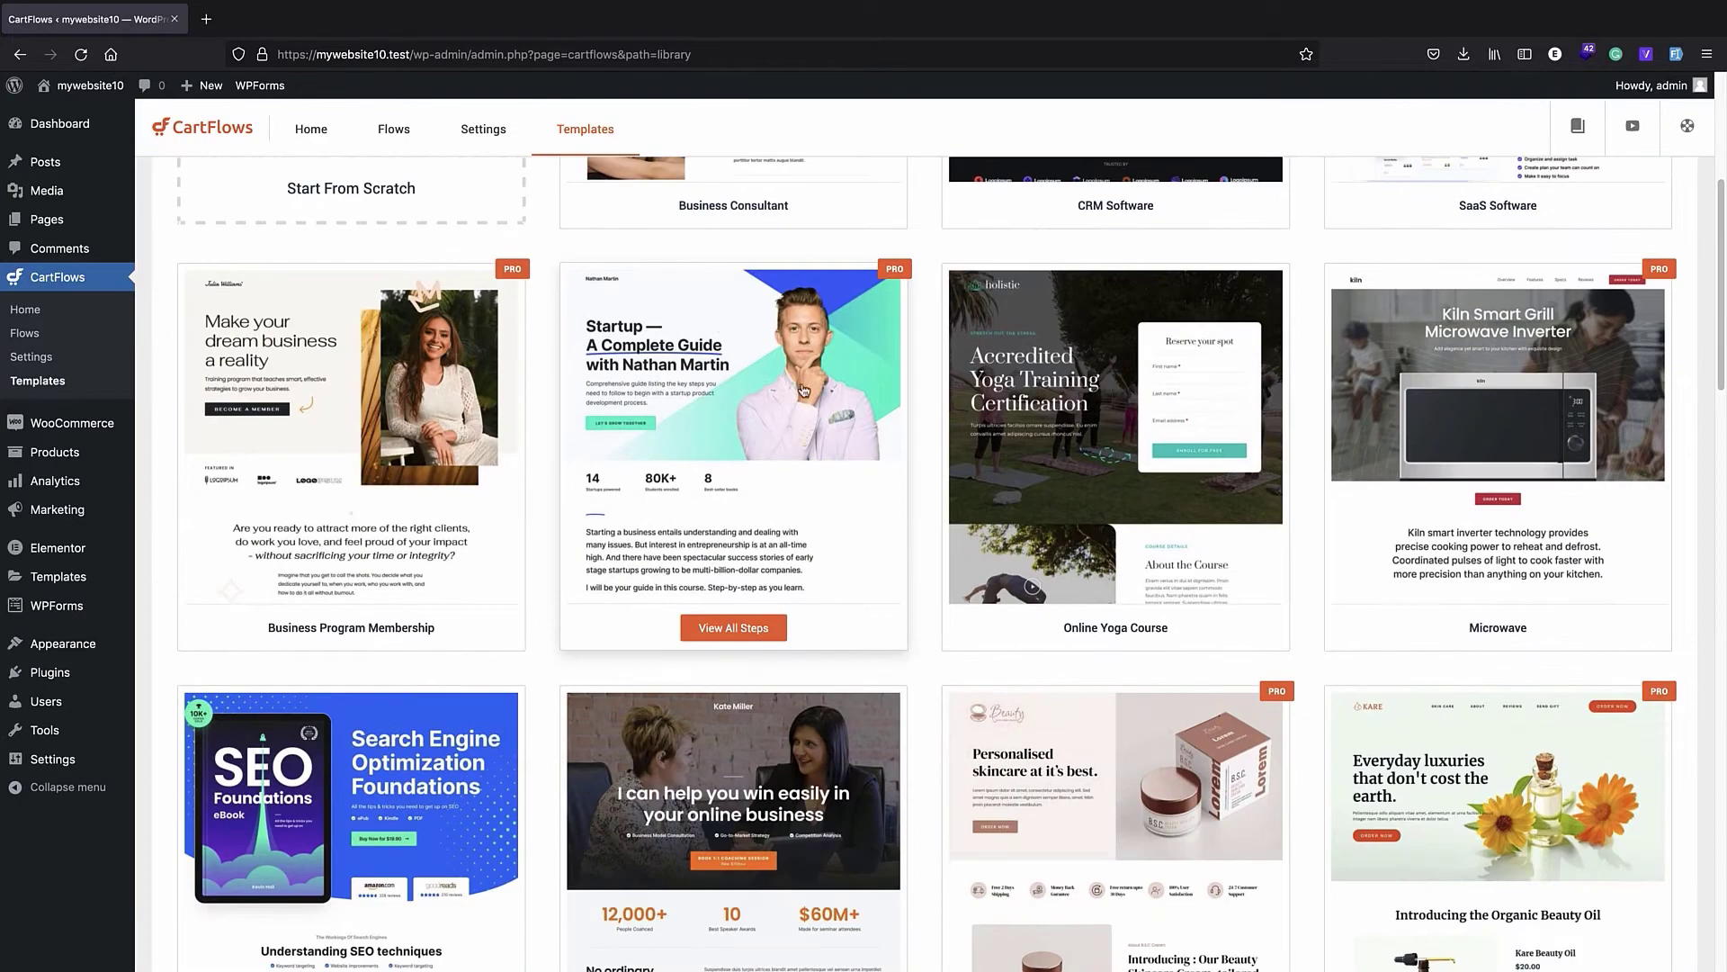
pyautogui.scroll(-3, 826, 385)
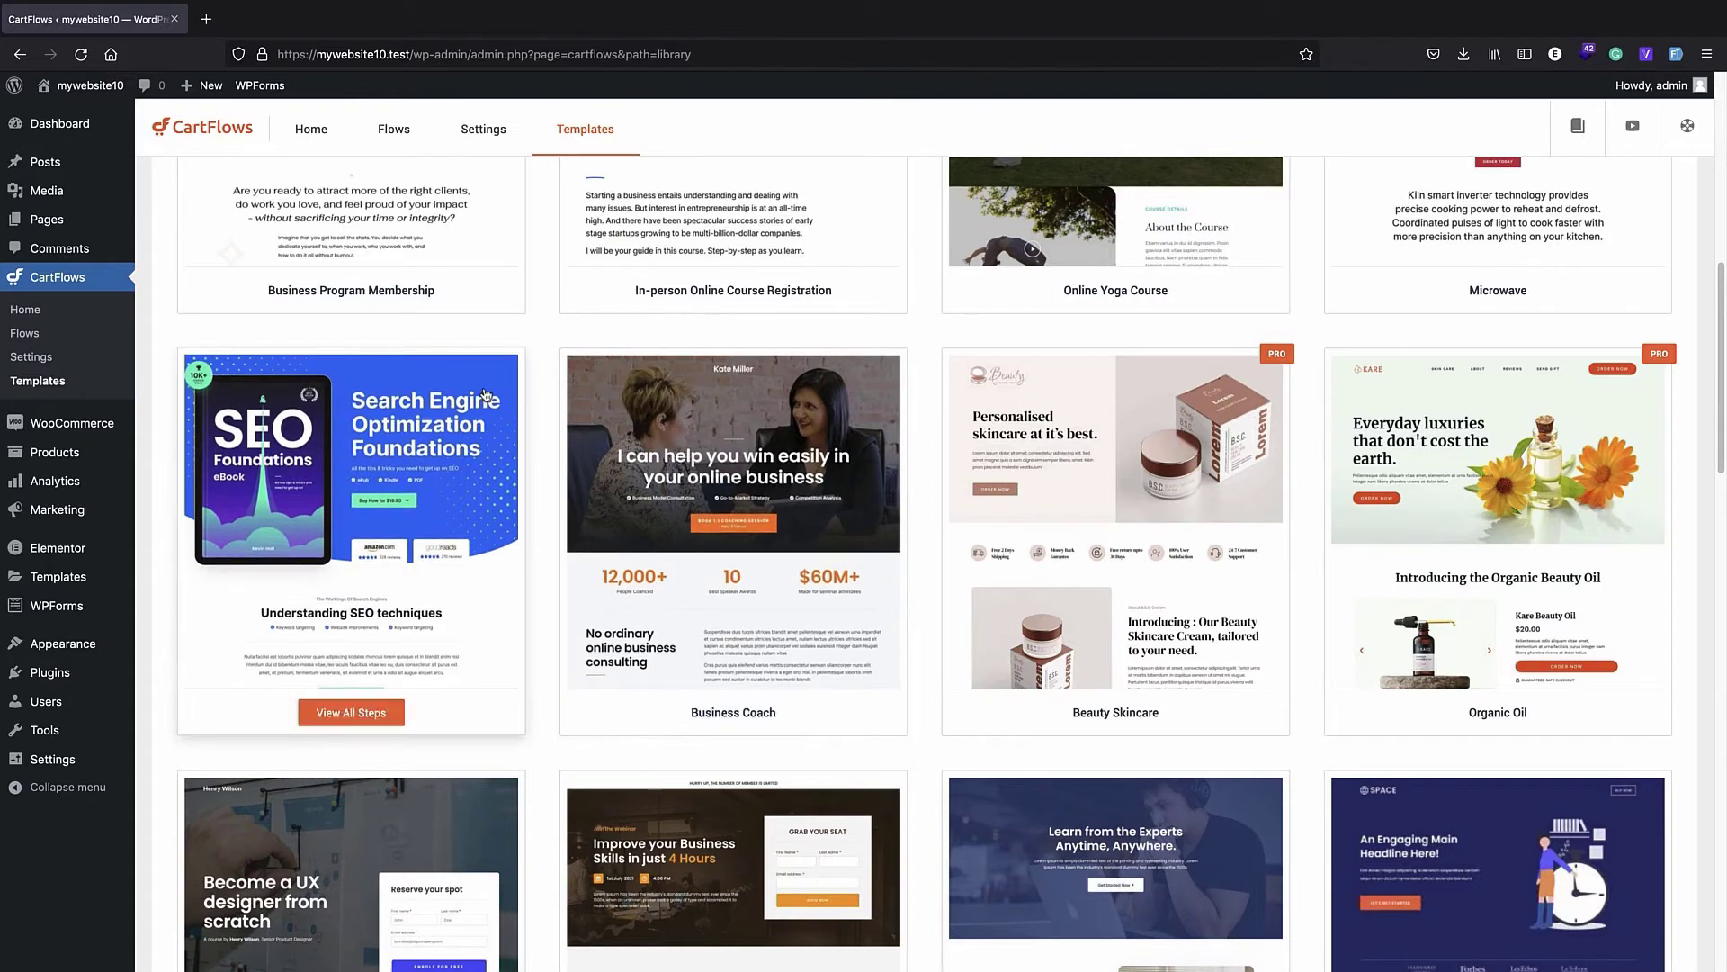
pyautogui.scroll(-3, 484, 396)
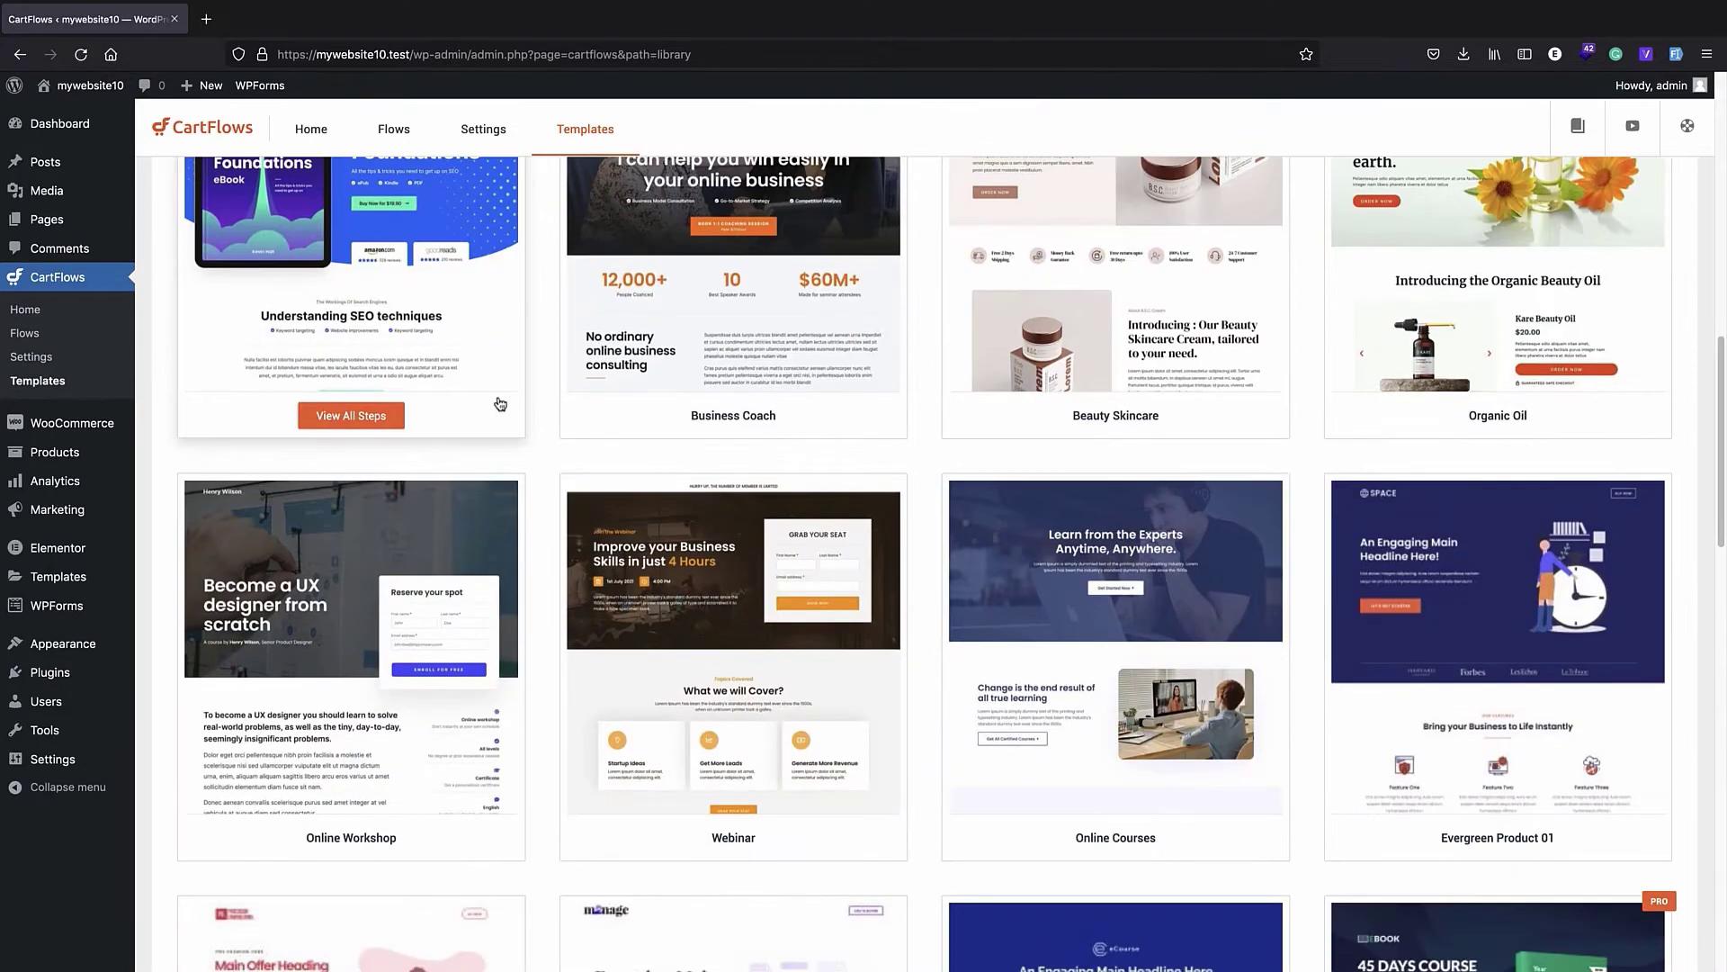
pyautogui.scroll(-7, 484, 409)
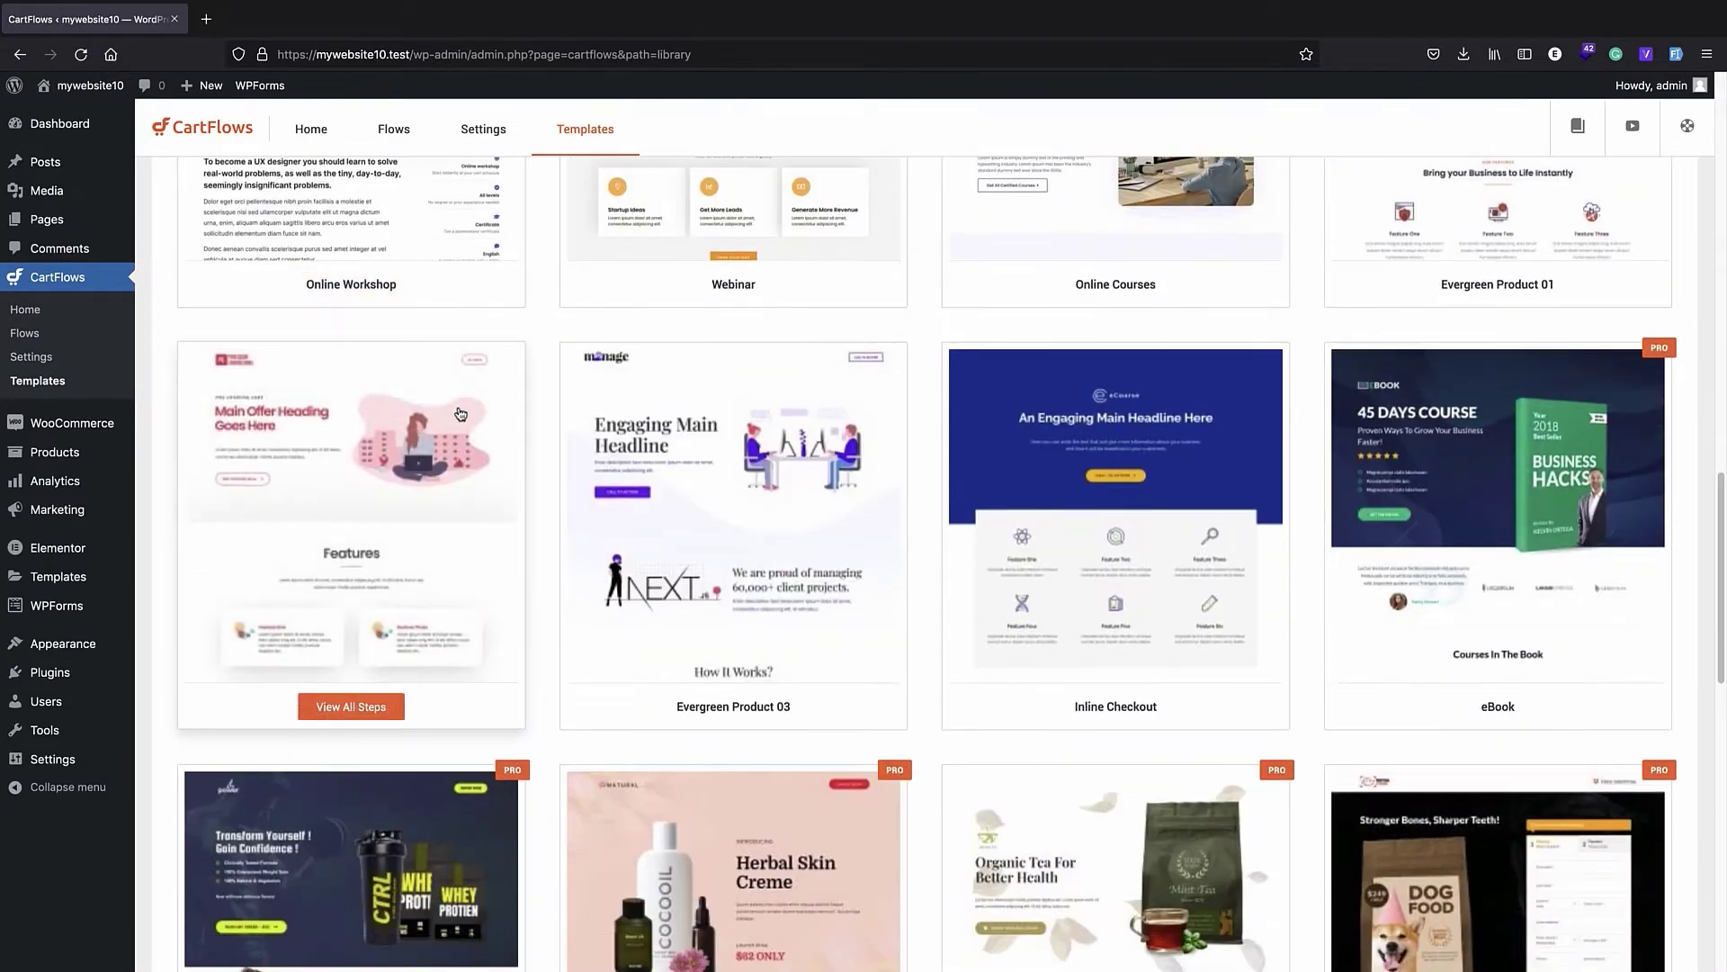
pyautogui.scroll(2, 448, 421)
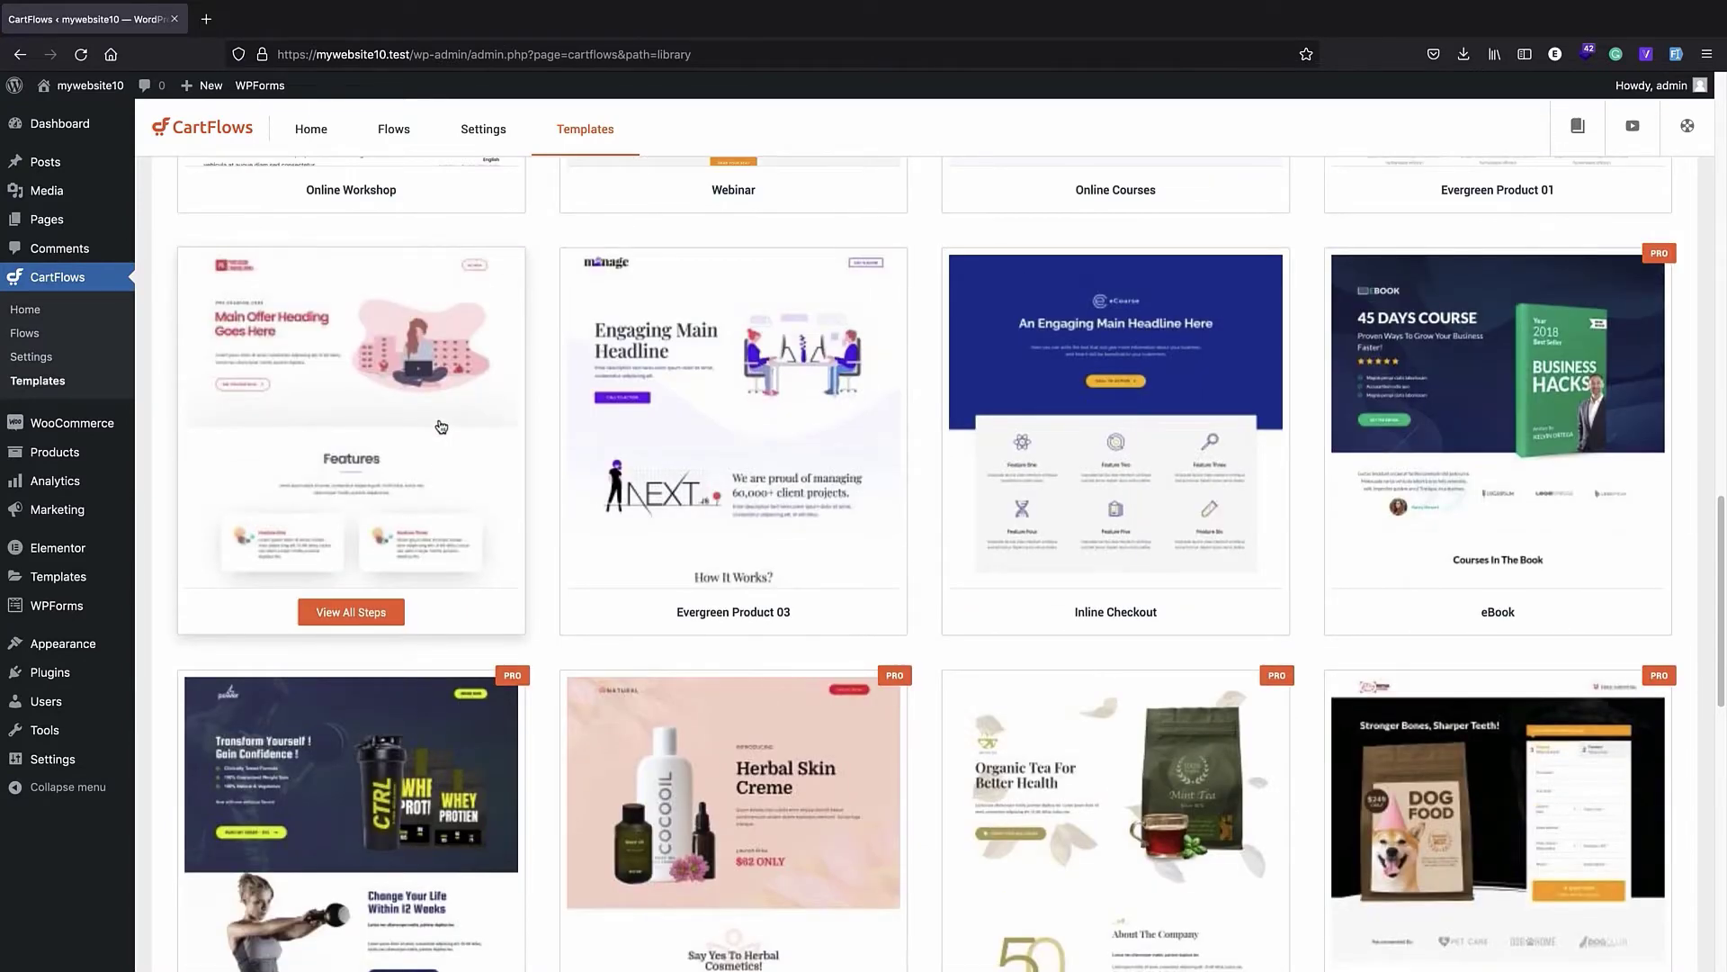
pyautogui.click(719, 490)
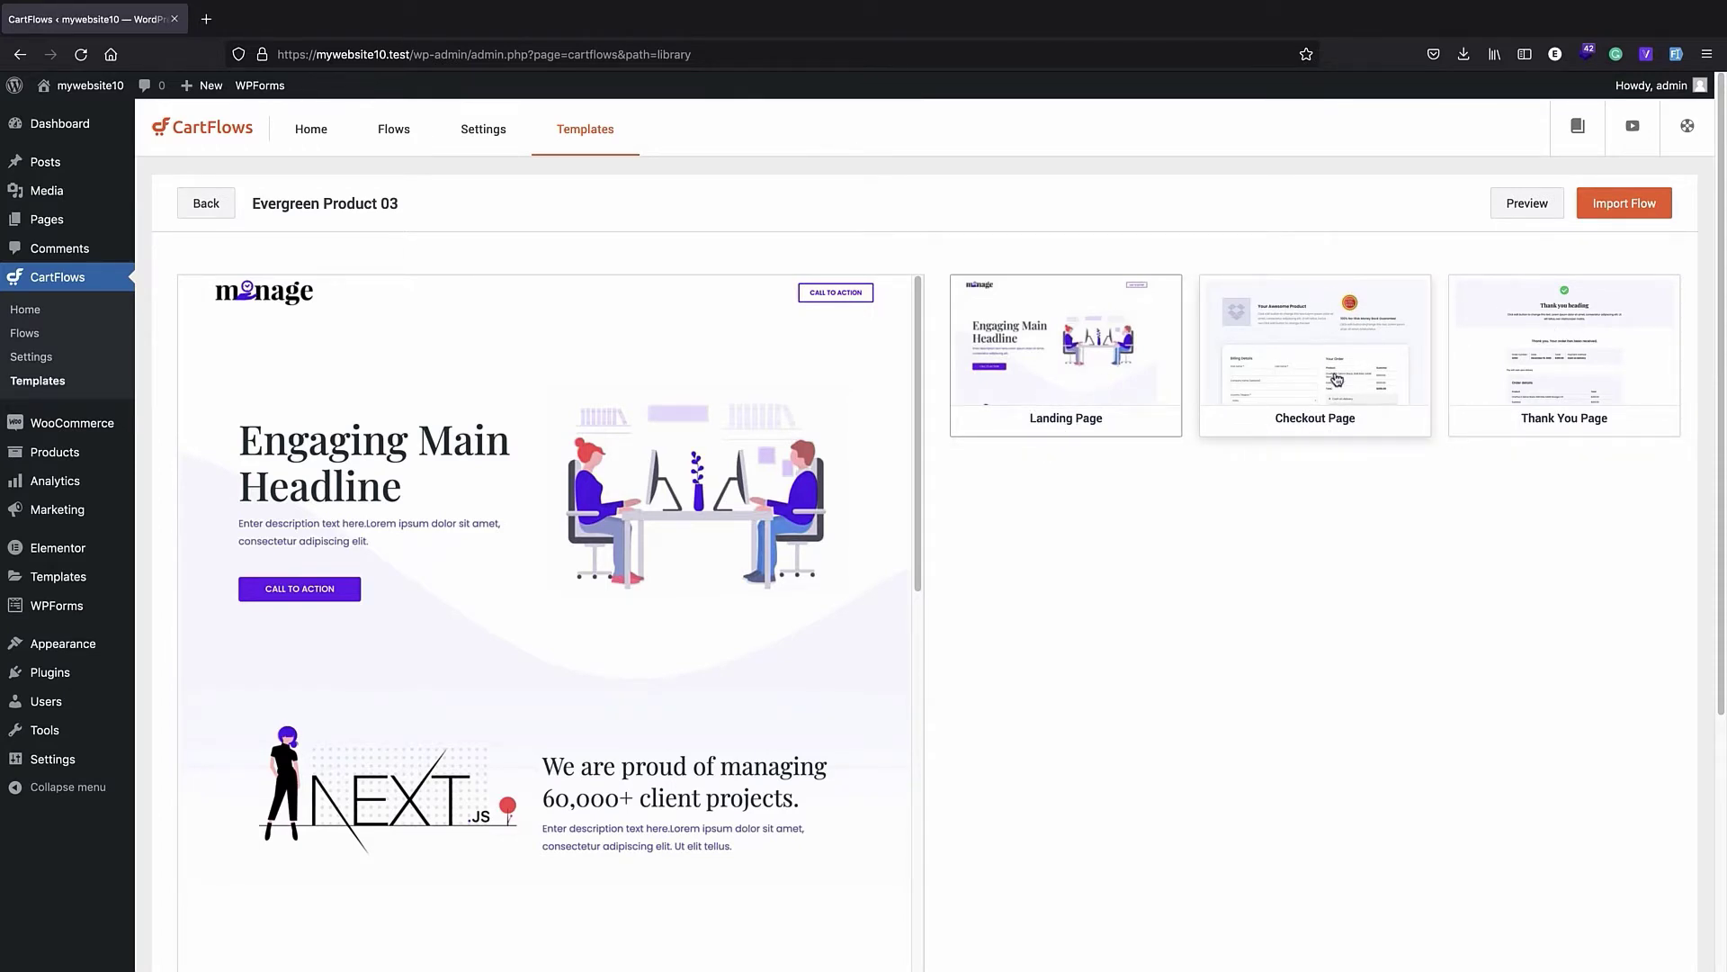
# - Import the Evergreen Product 03 template as a flow named myflow
pyautogui.click(1609, 212)
pyautogui.click(785, 427)
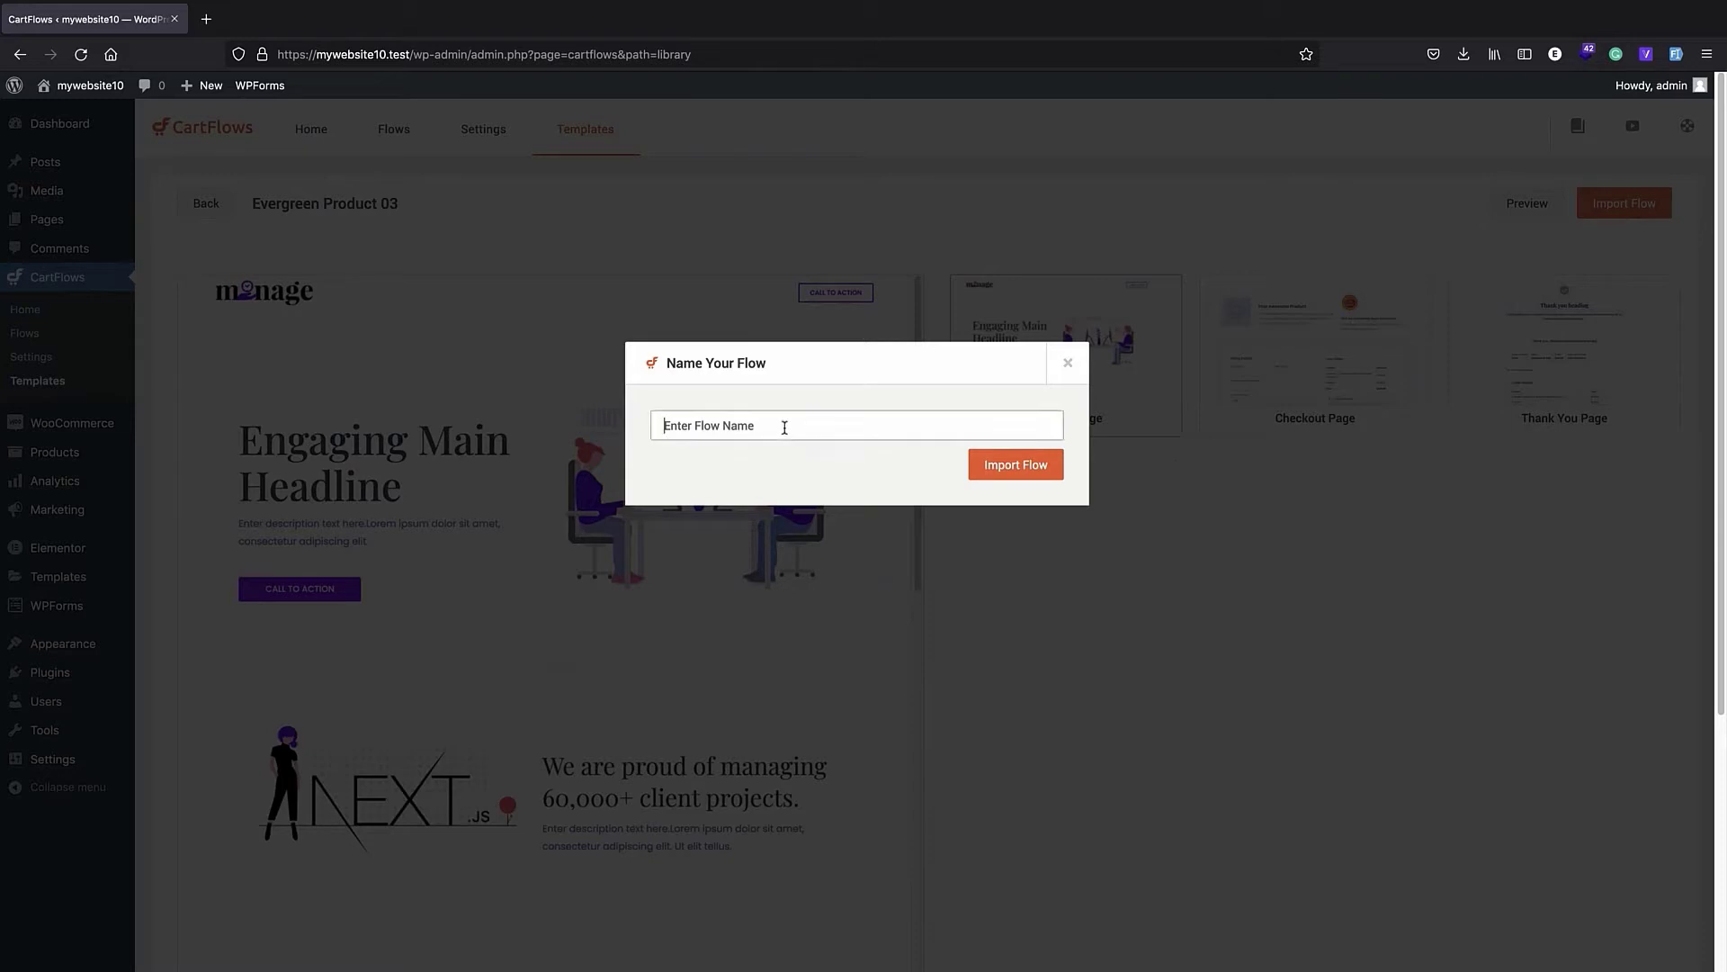
pyautogui.write('myflow')
pyautogui.click(978, 468)
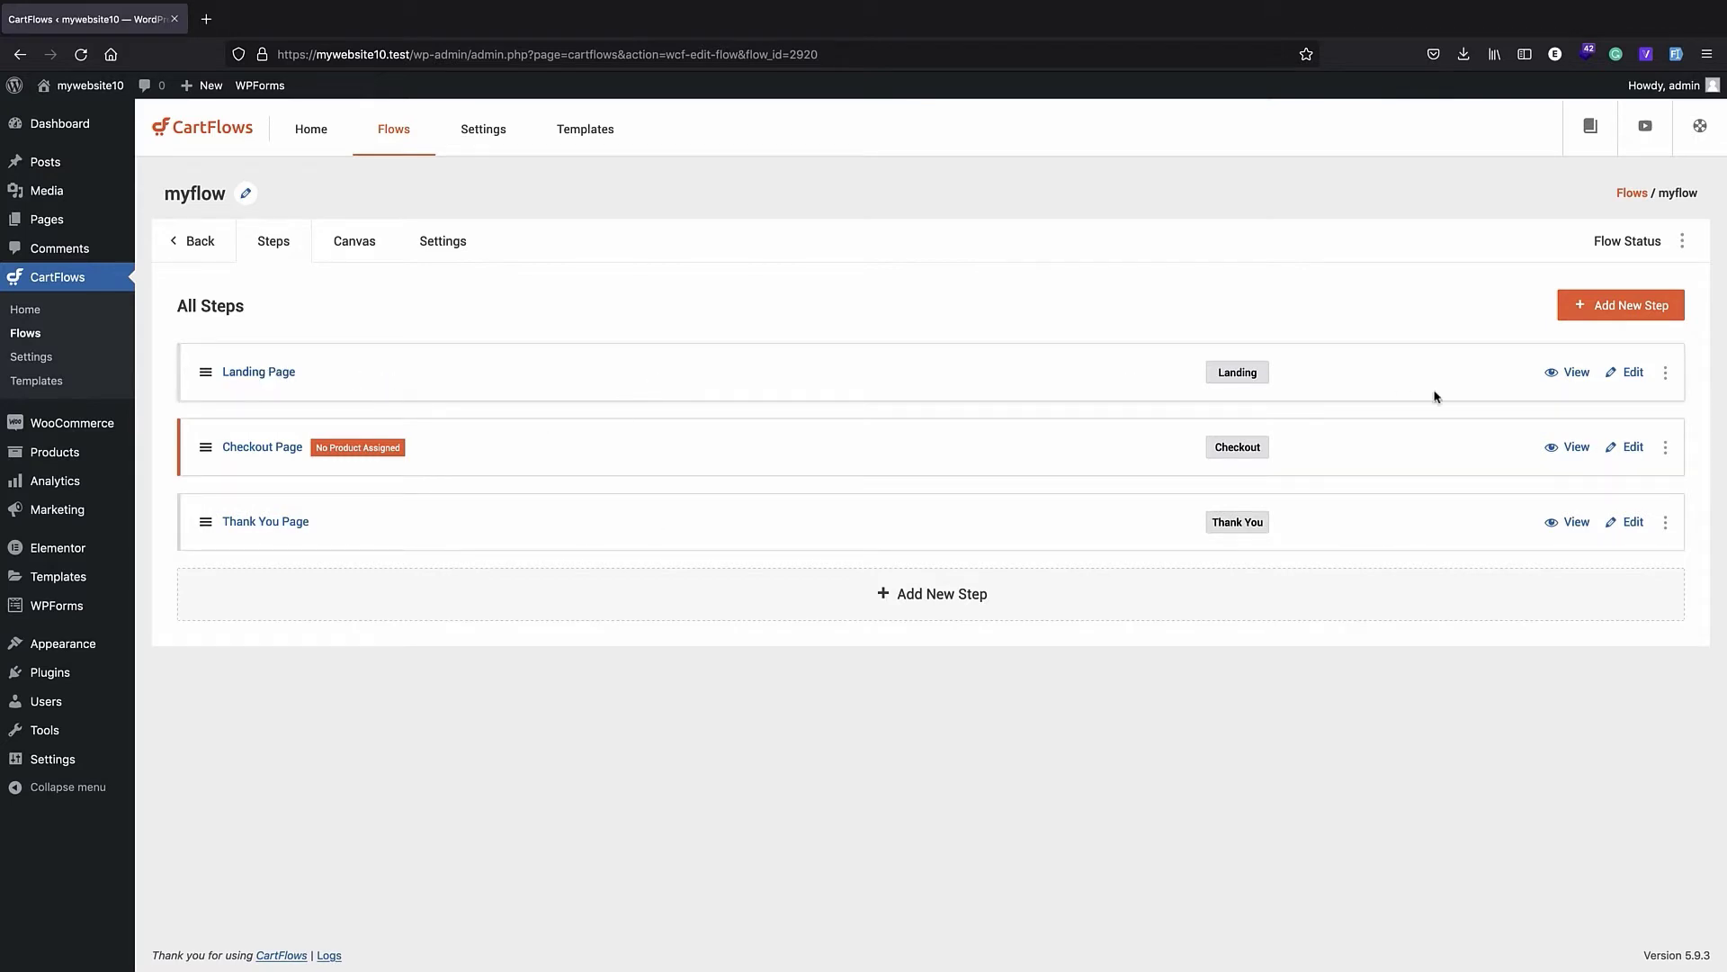
# - Delete the Landing Page step from the myflow flow
pyautogui.click(1666, 376)
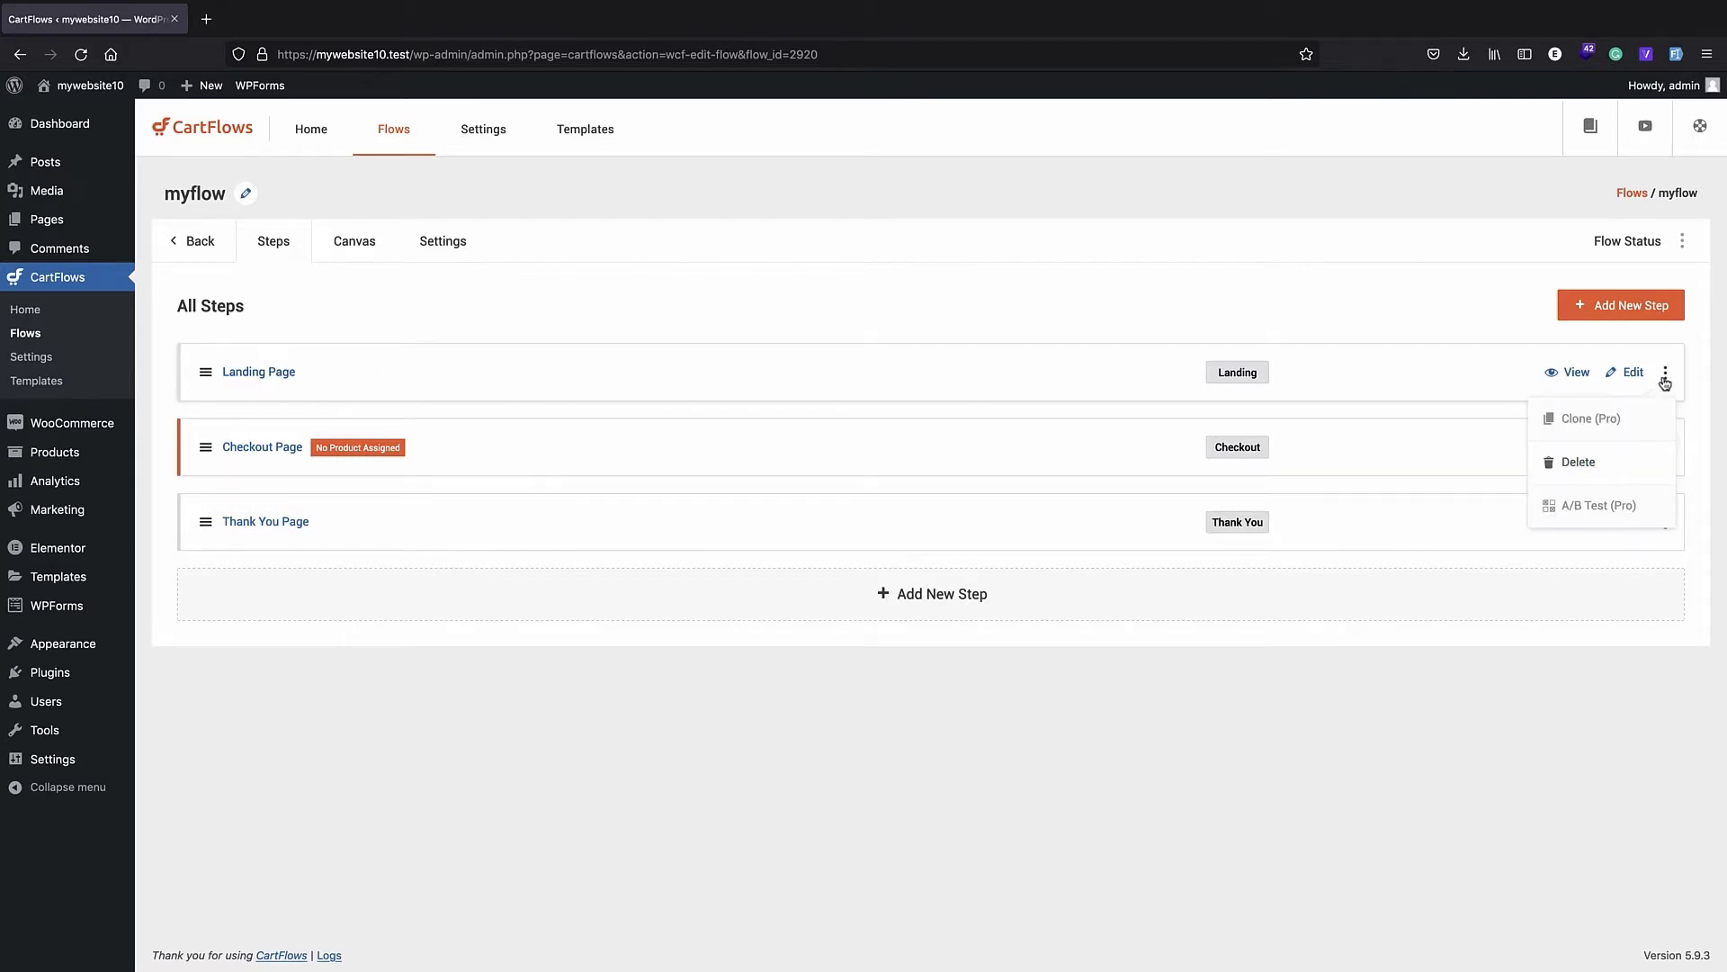
pyautogui.click(1610, 459)
pyautogui.click(987, 548)
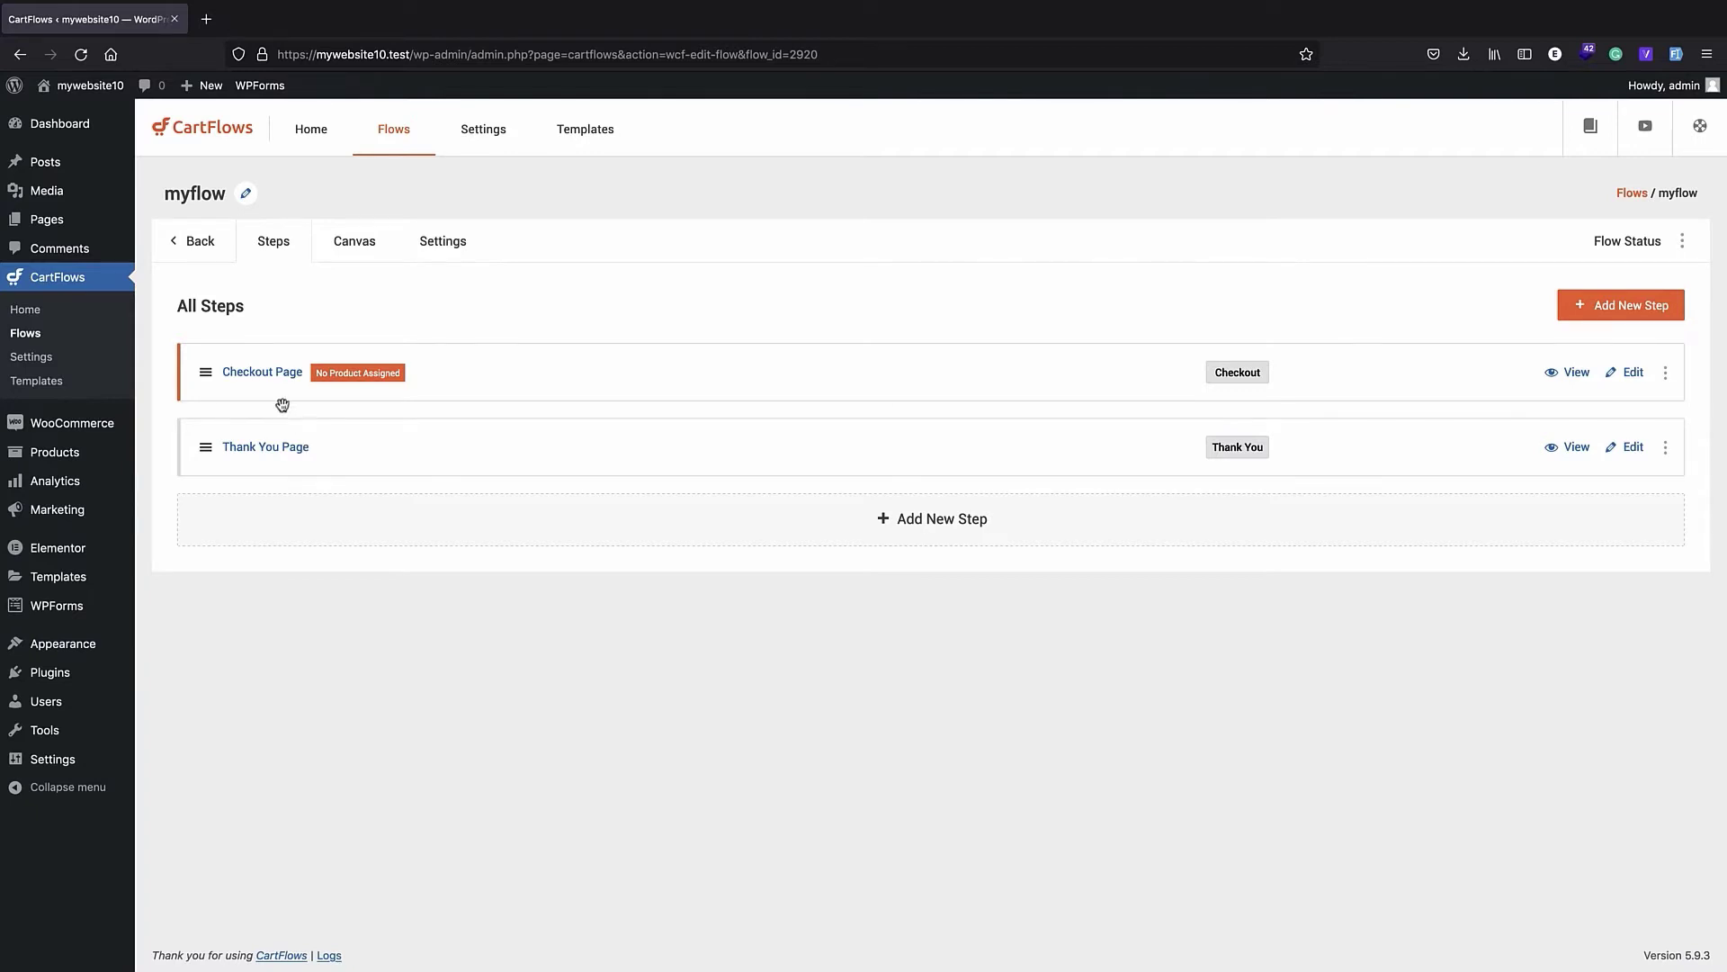
# - Open the flow's Checkout Page step in Elementor and review its product header, billing form, order summary and payment section
pyautogui.click(263, 372)
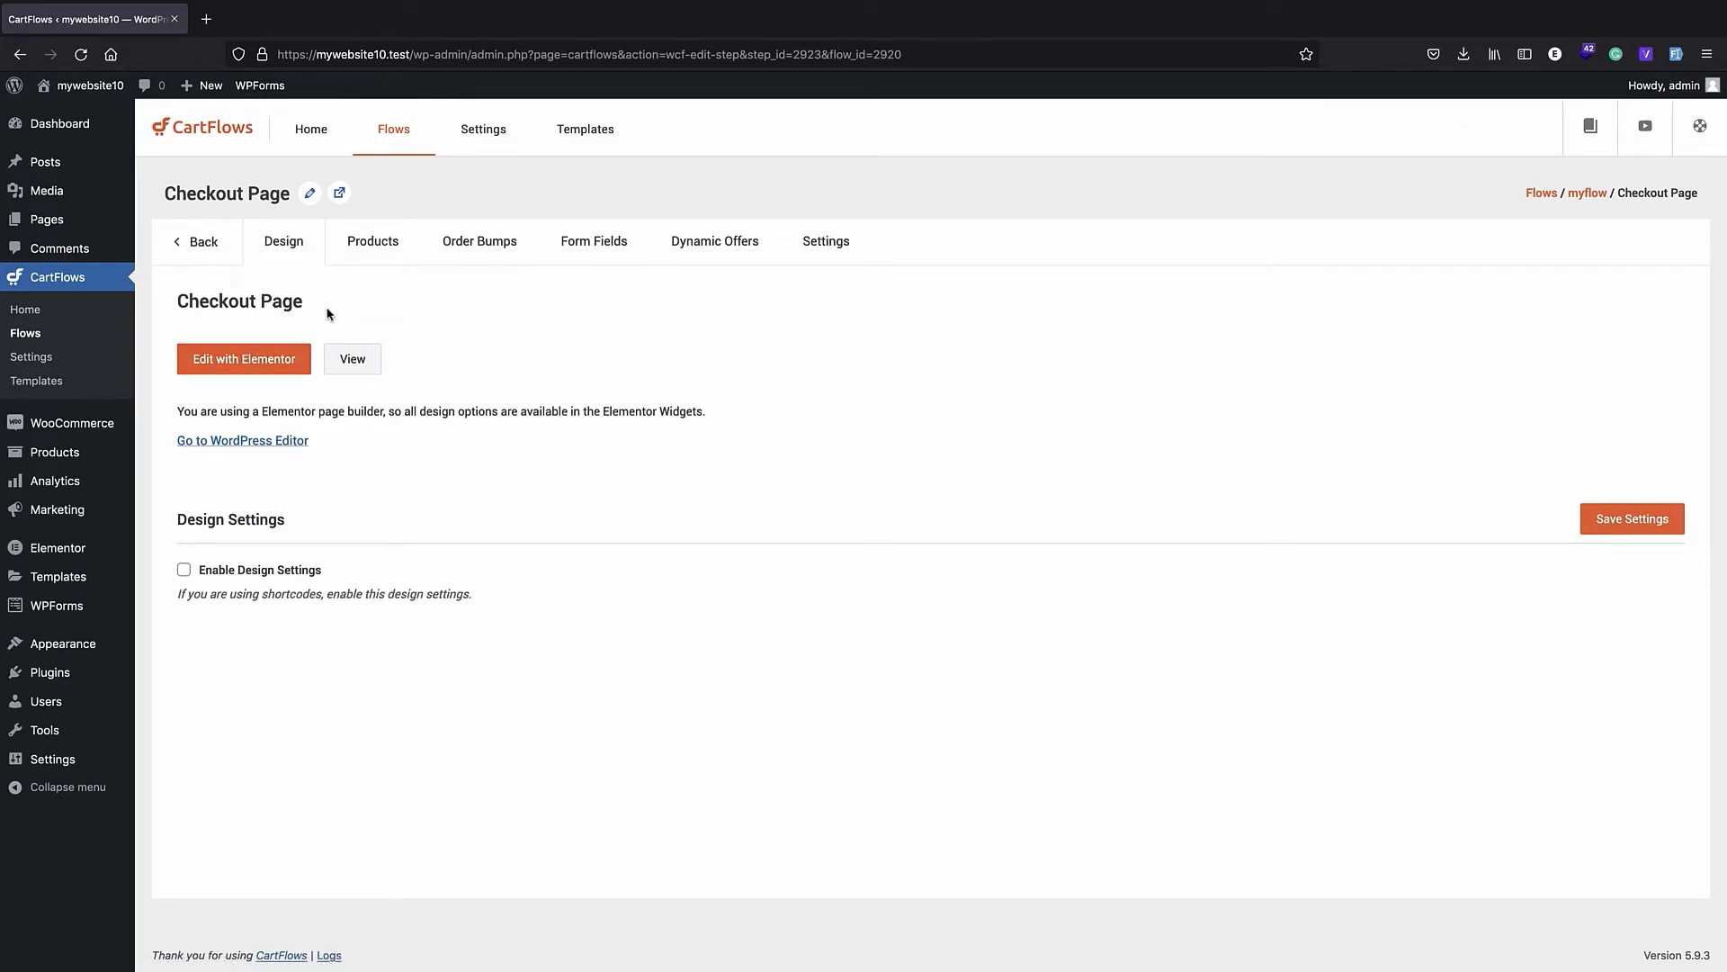
pyautogui.click(244, 368)
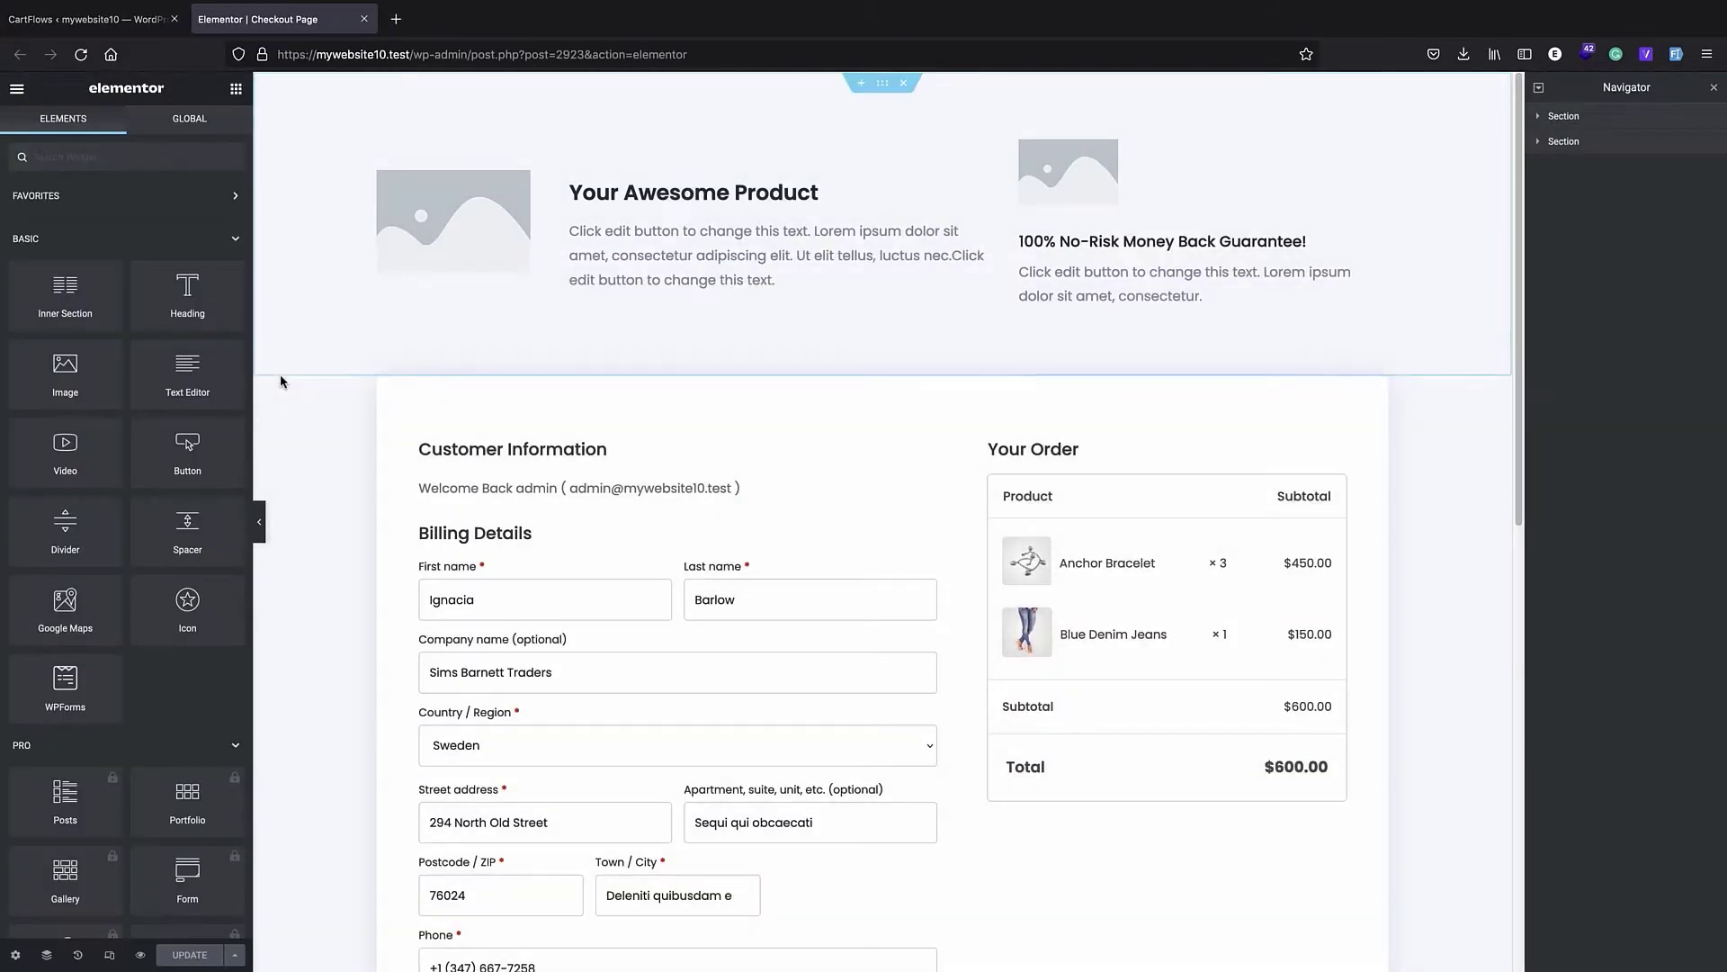
pyautogui.scroll(-5, 753, 364)
pyautogui.scroll(7, 751, 383)
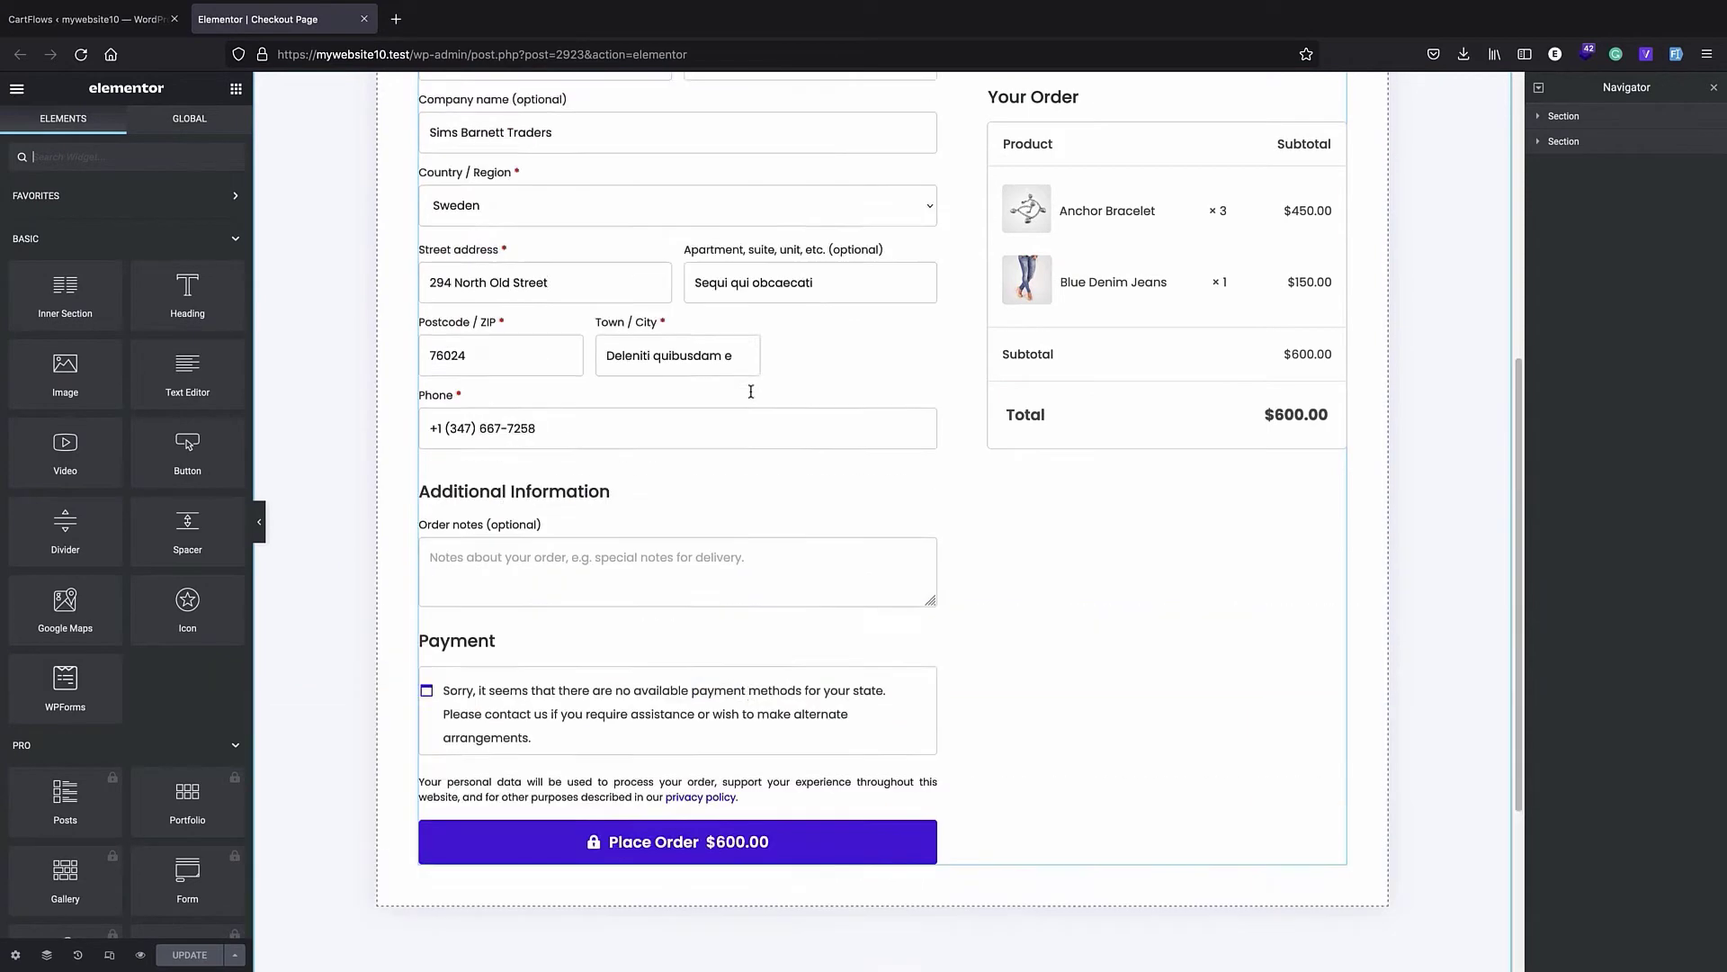
pyautogui.scroll(-6, 752, 396)
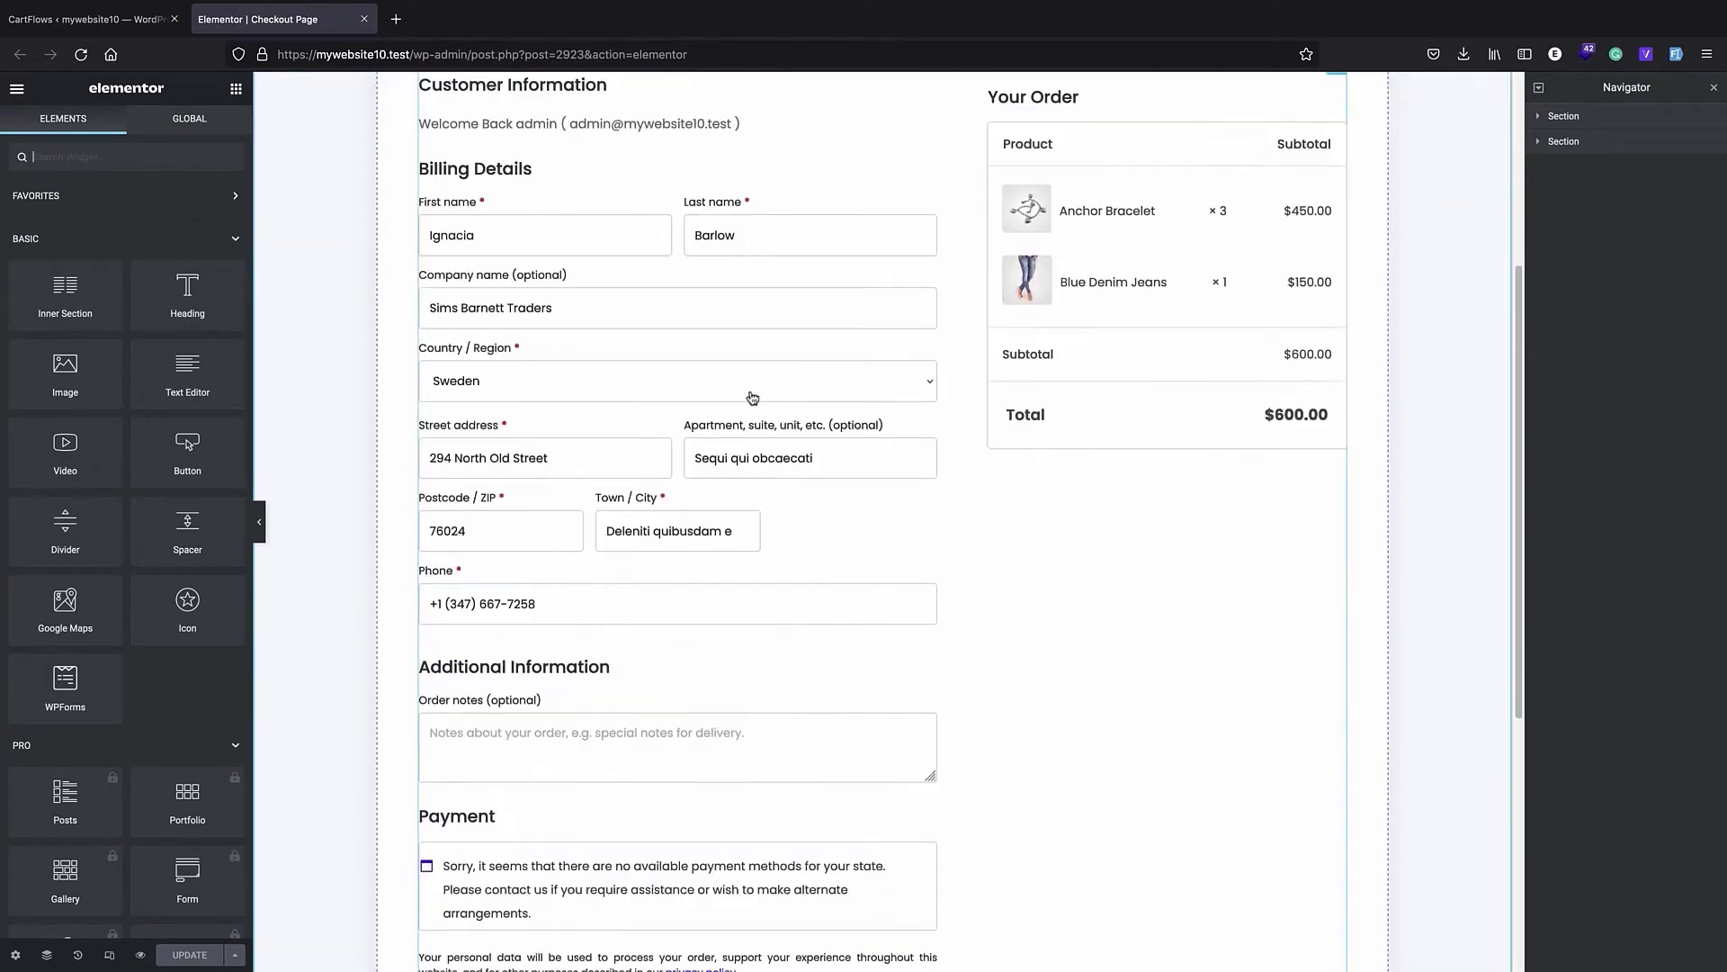
pyautogui.scroll(7, 785, 439)
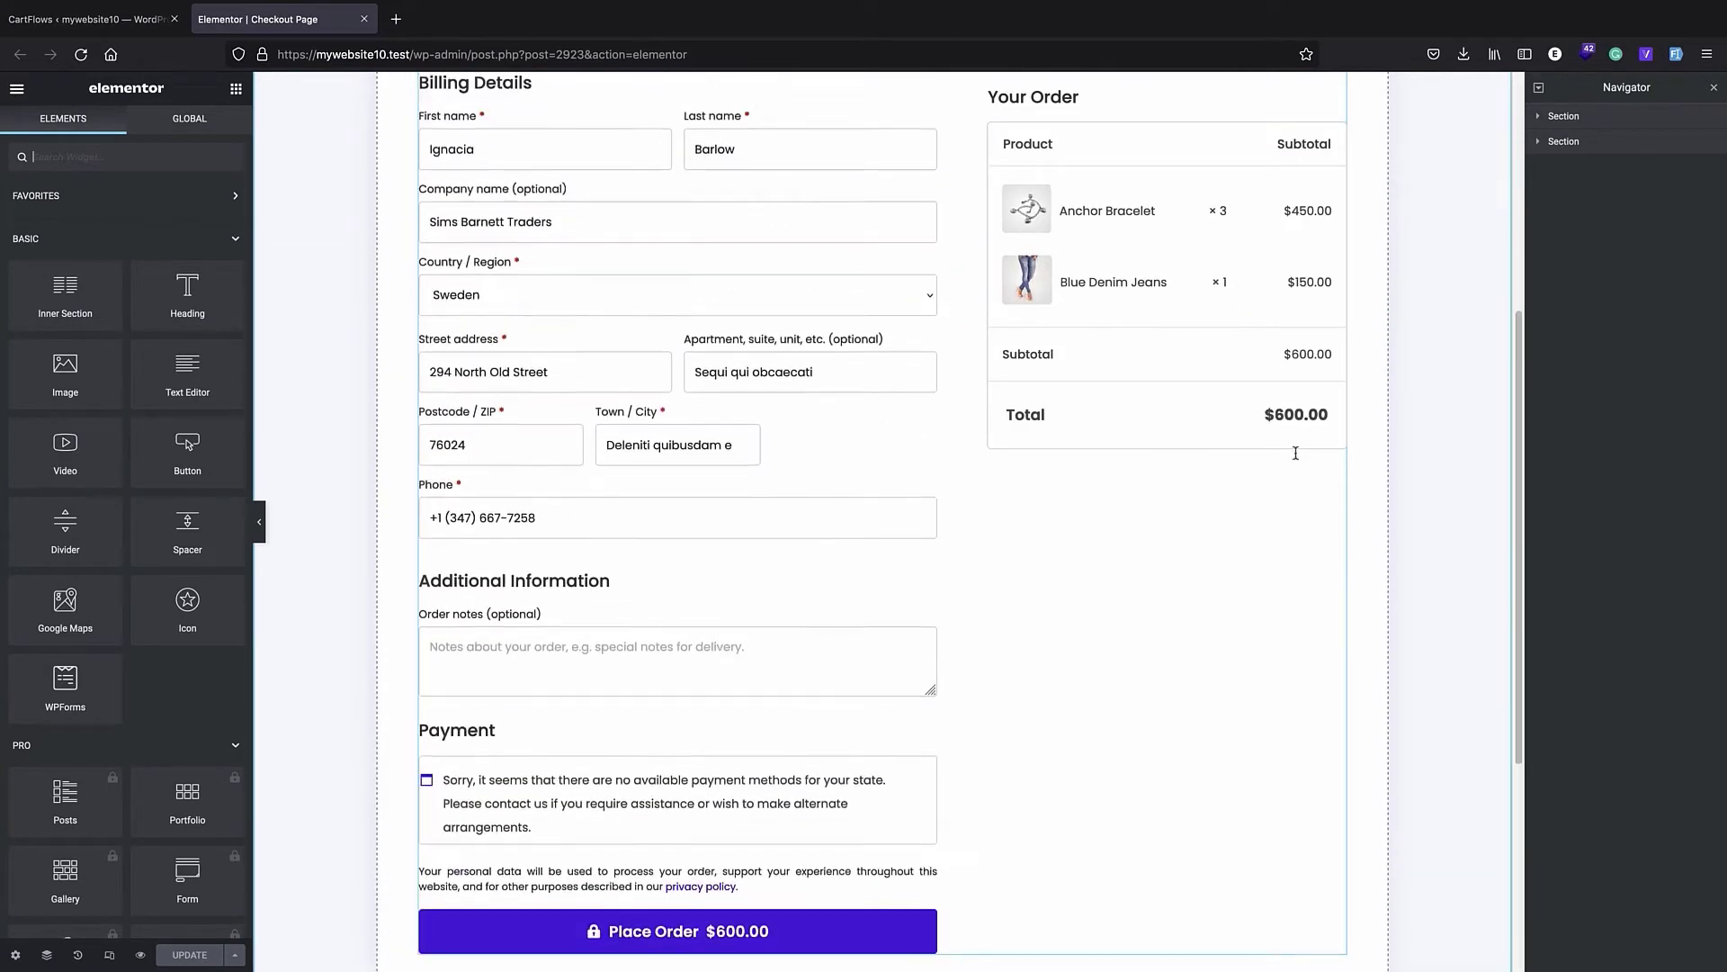
pyautogui.scroll(-7, 1096, 508)
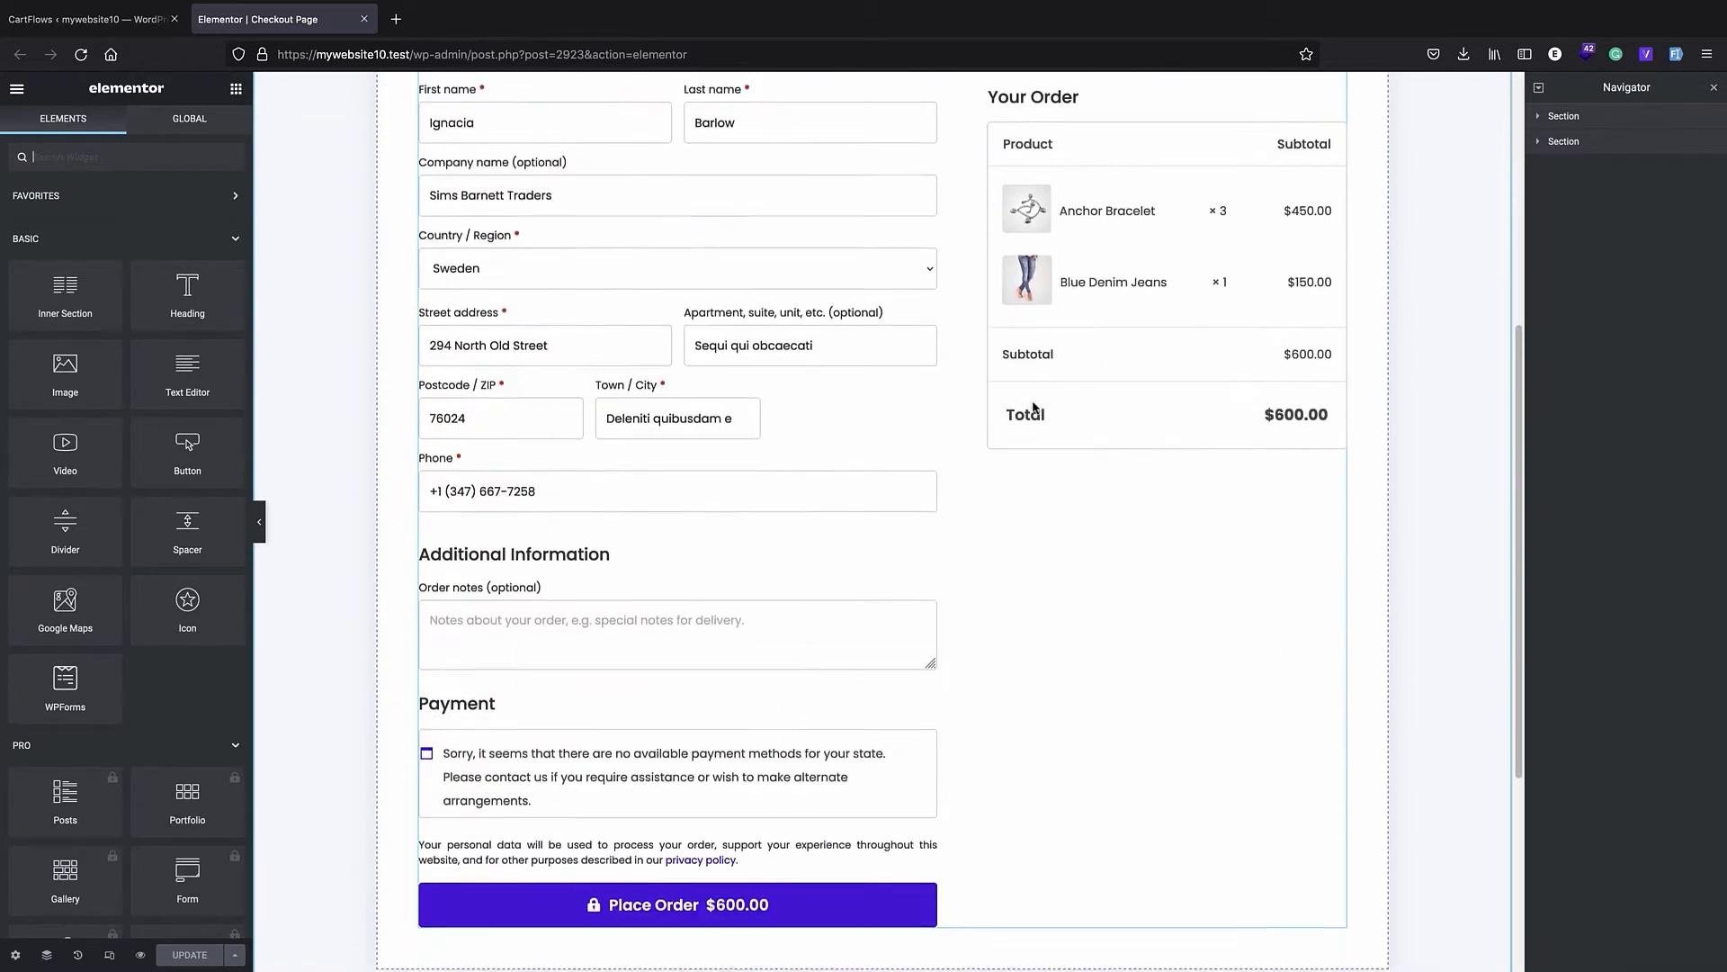
pyautogui.scroll(8, 997, 454)
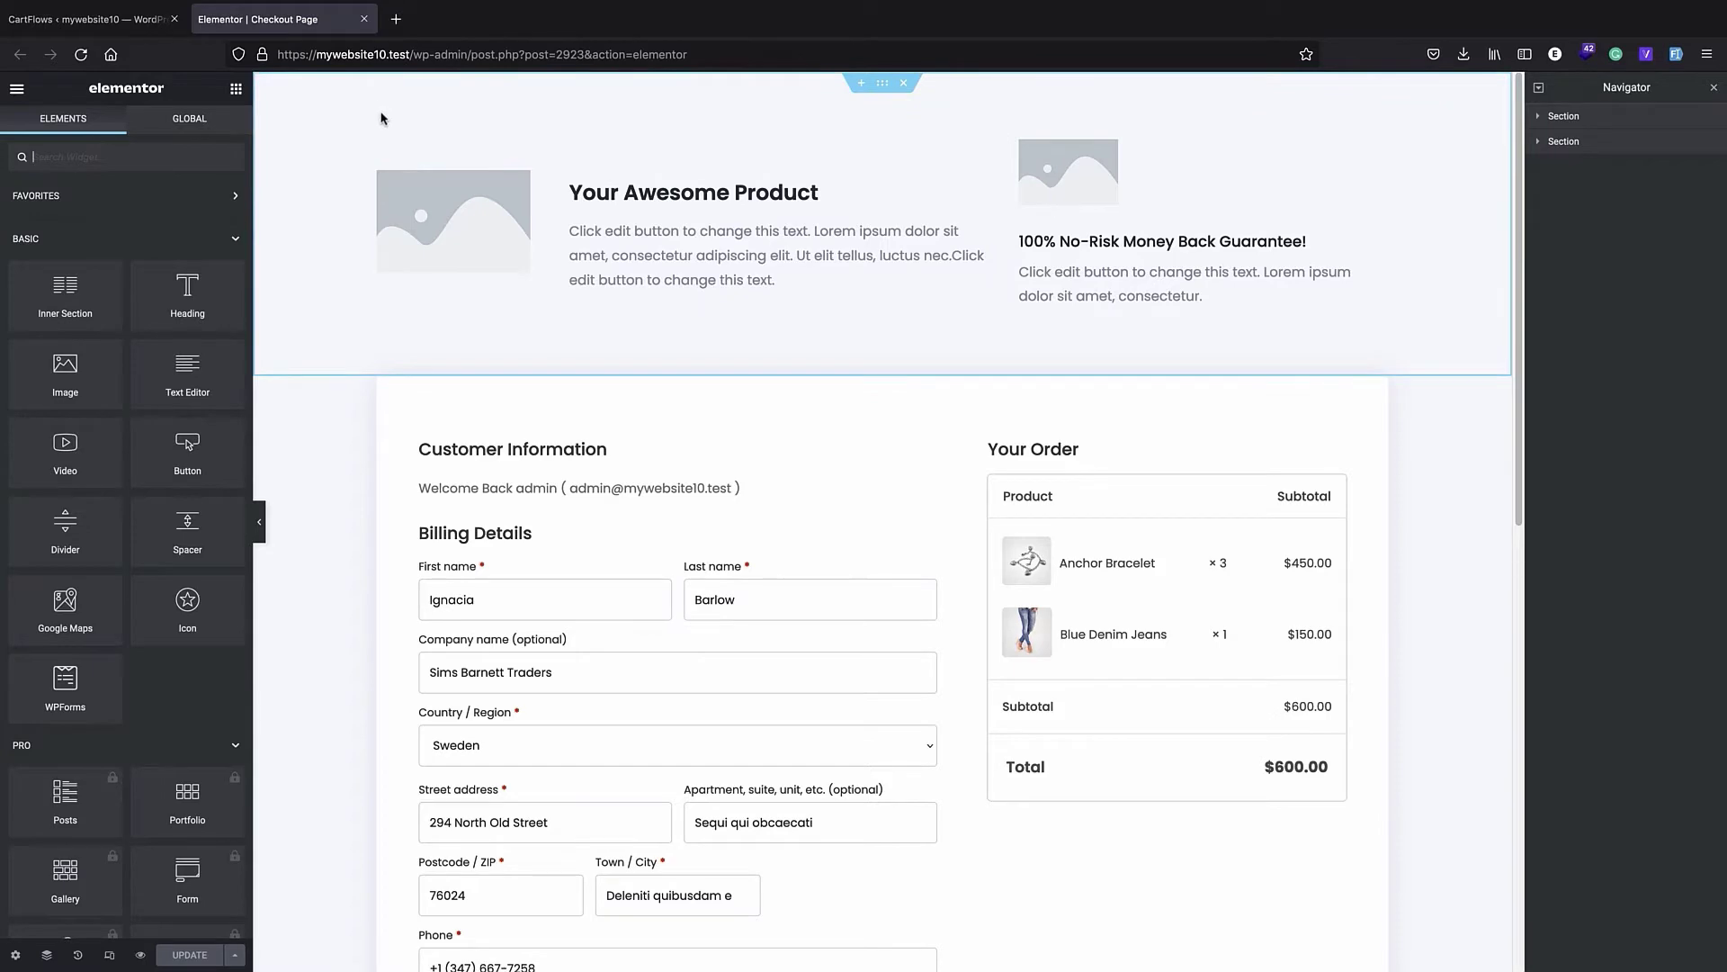
# - Visit the storefront and add the Anchor Bracelet from the Accessories category to the cart
pyautogui.click(85, 20)
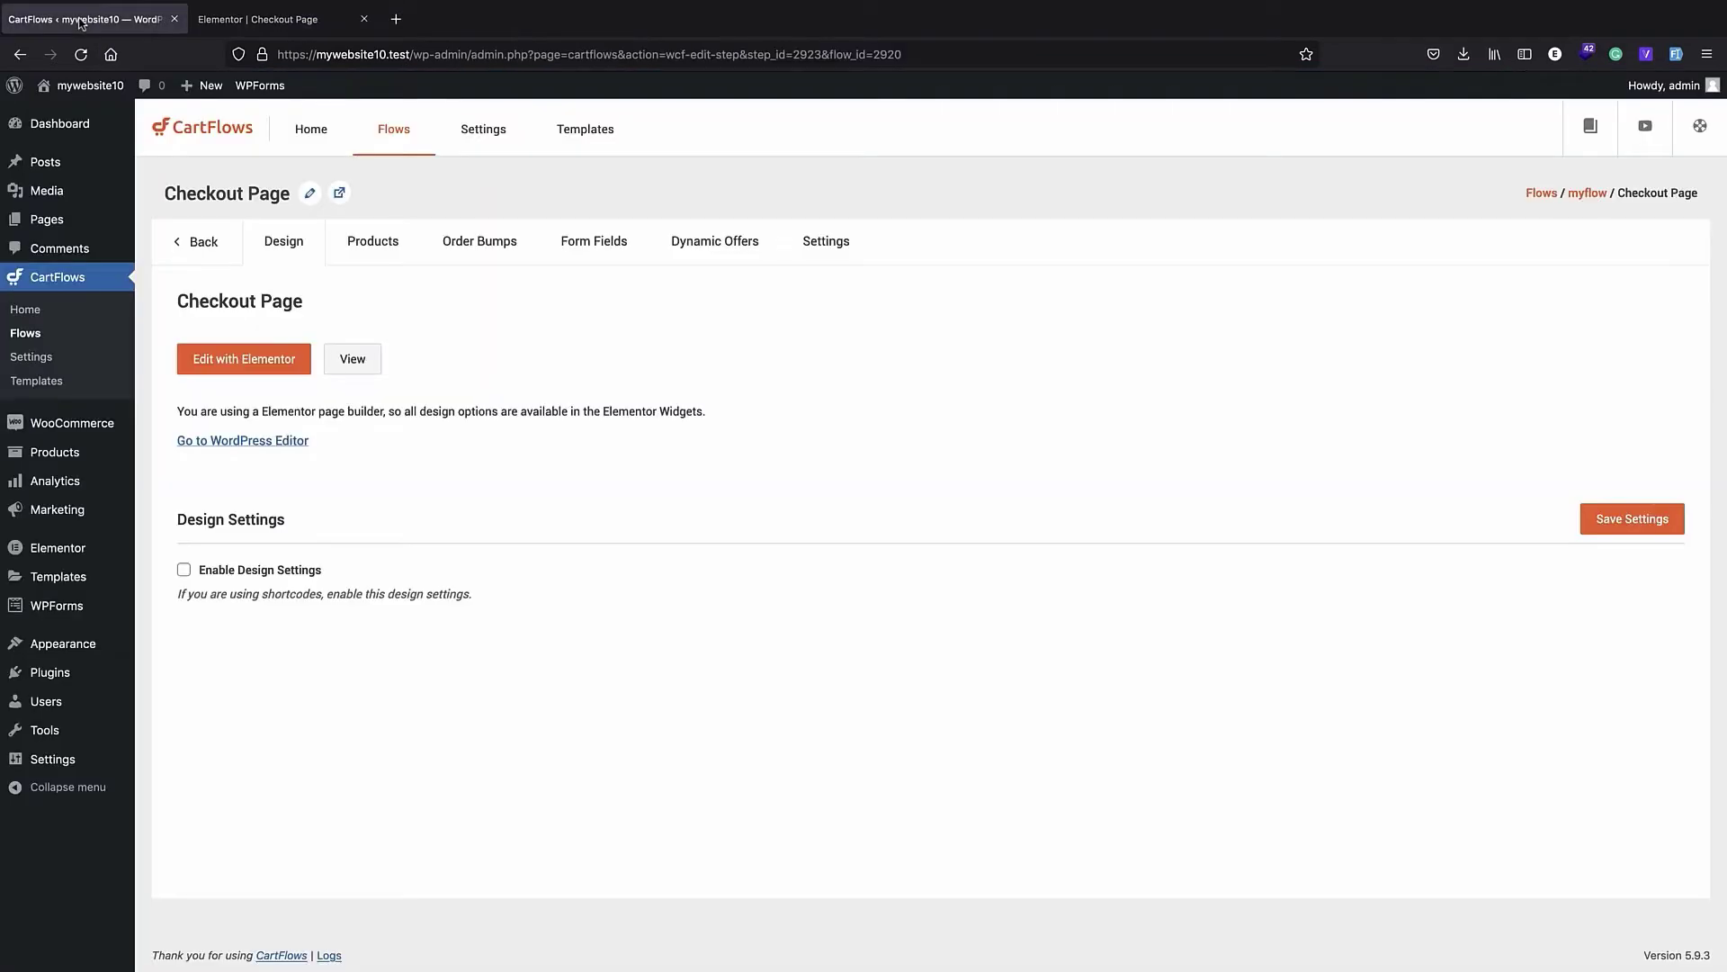
pyautogui.click(78, 90)
pyautogui.hotkey('ctrl', 'Tab')
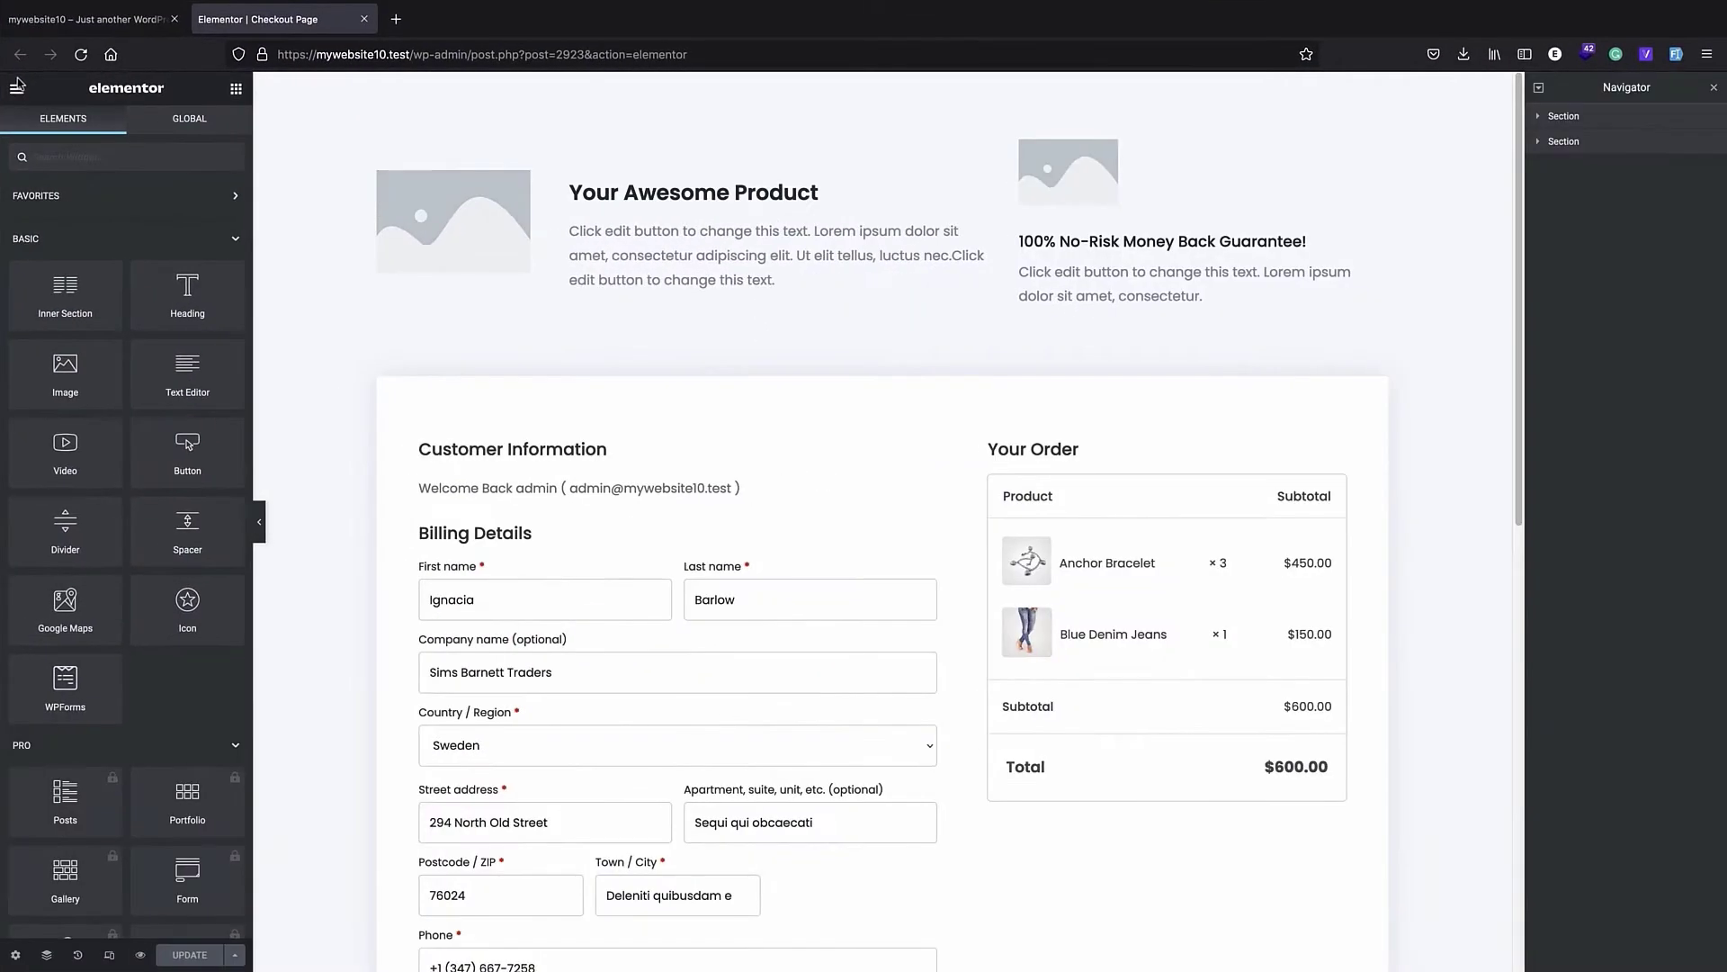
pyautogui.click(85, 27)
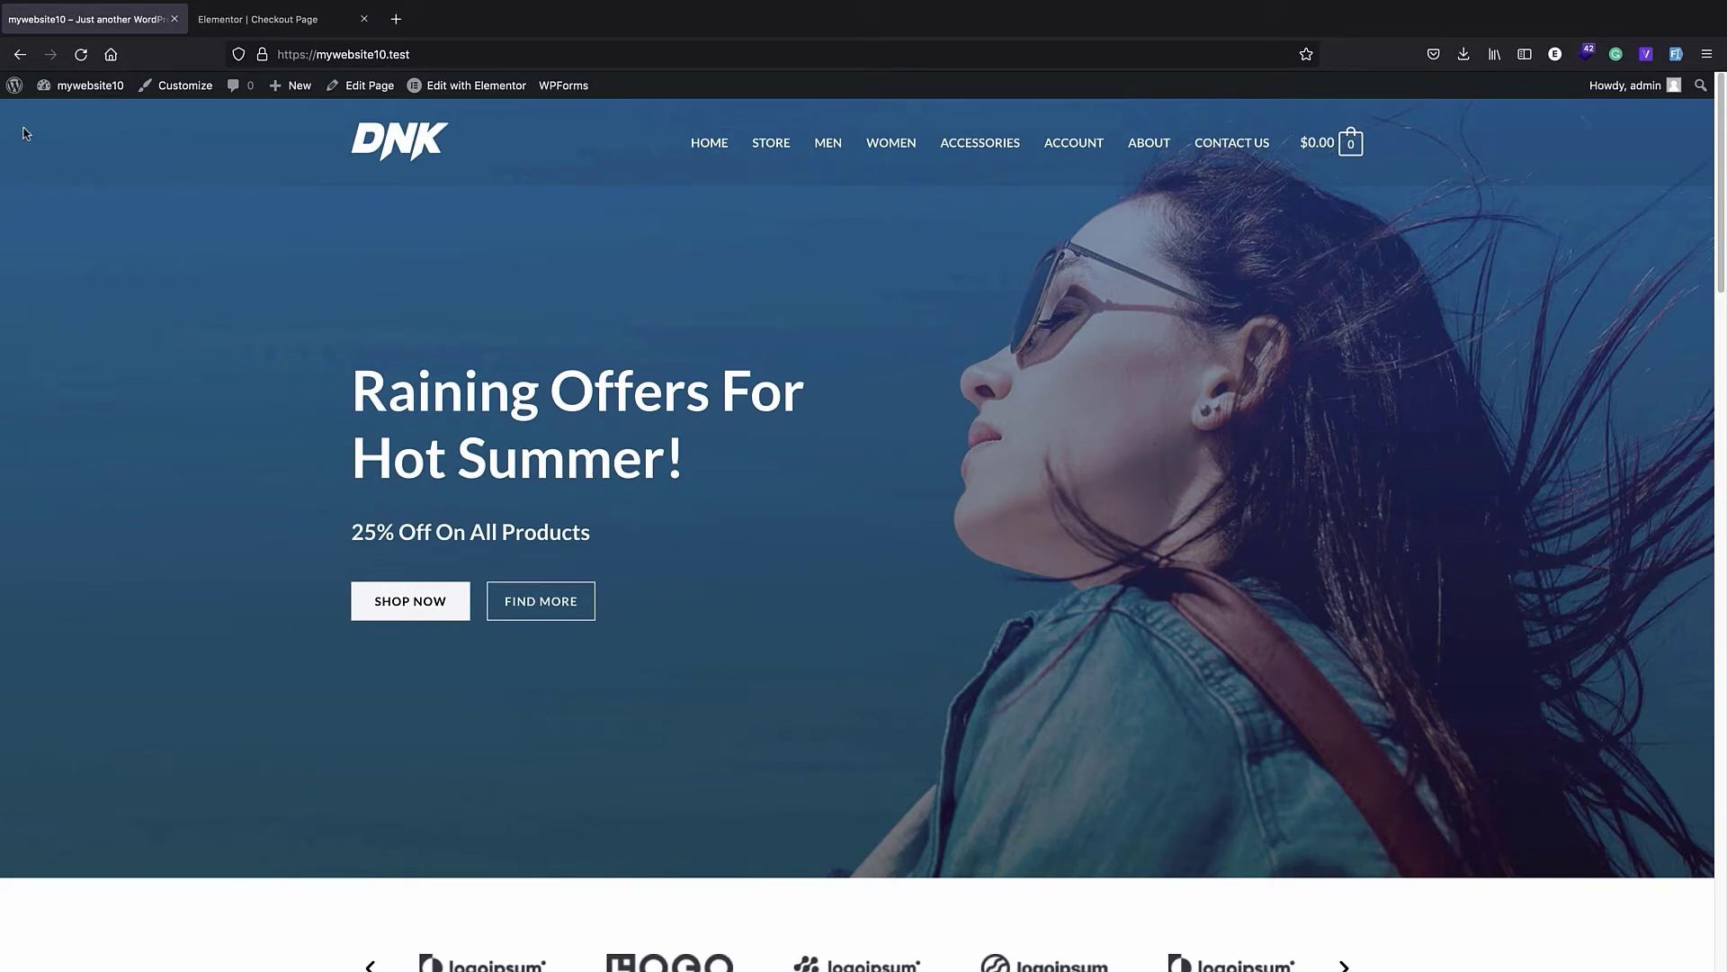
pyautogui.click(962, 144)
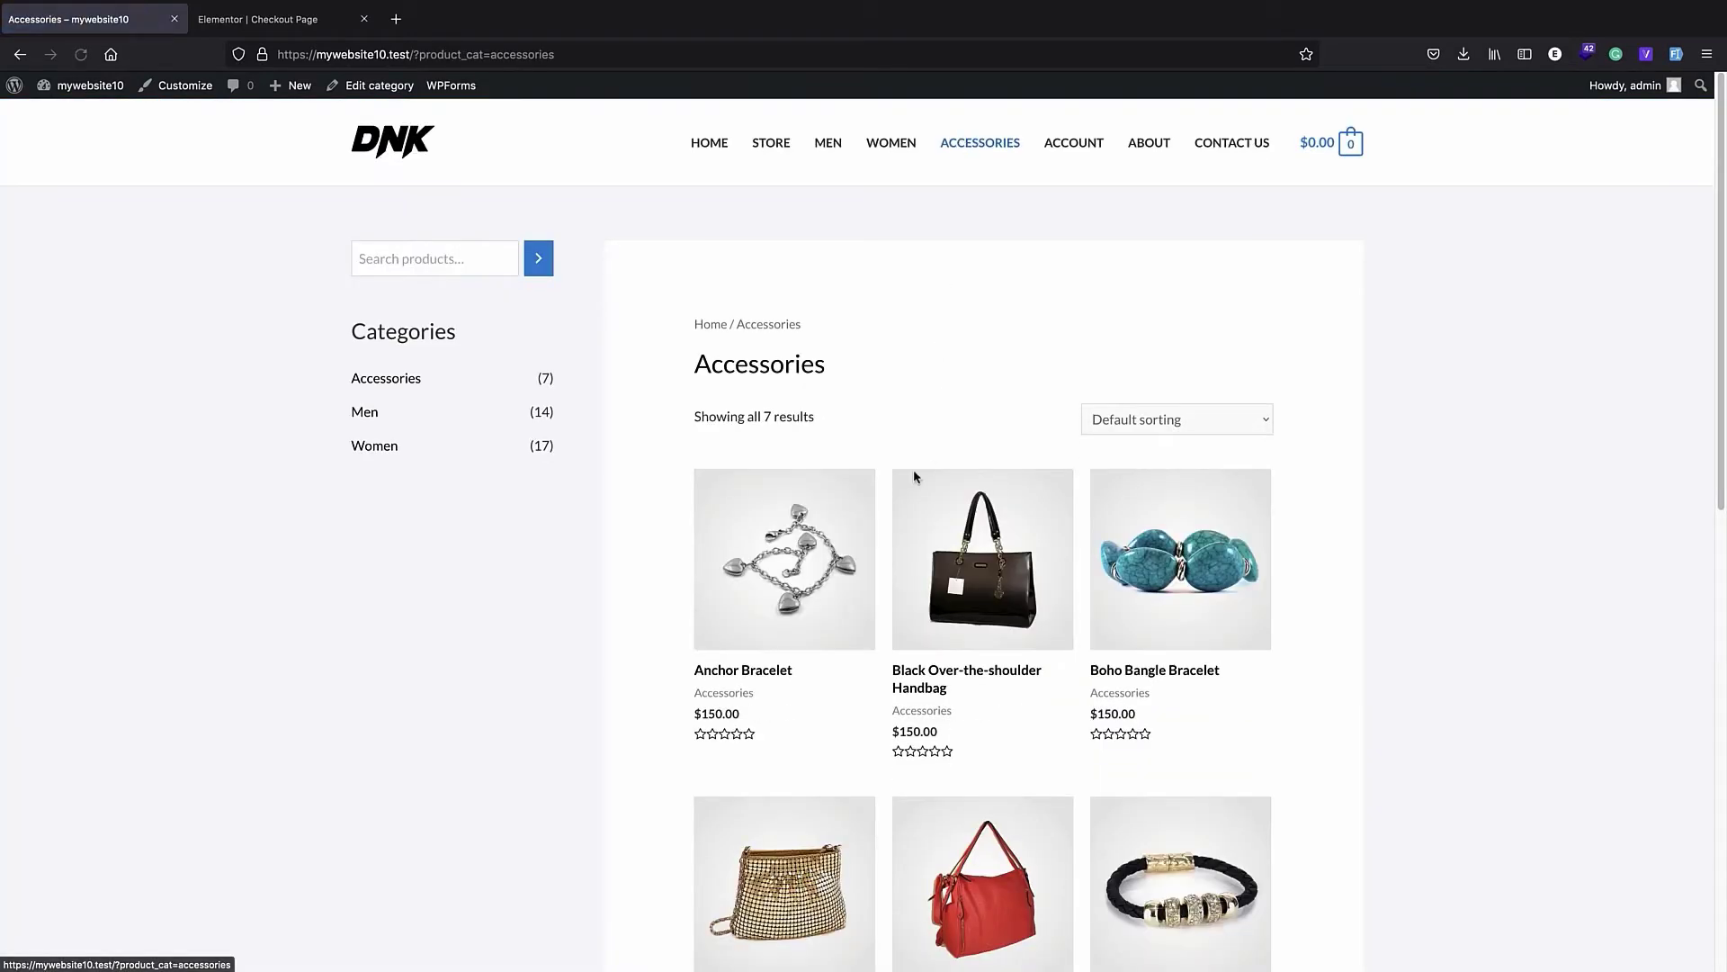
pyautogui.click(987, 601)
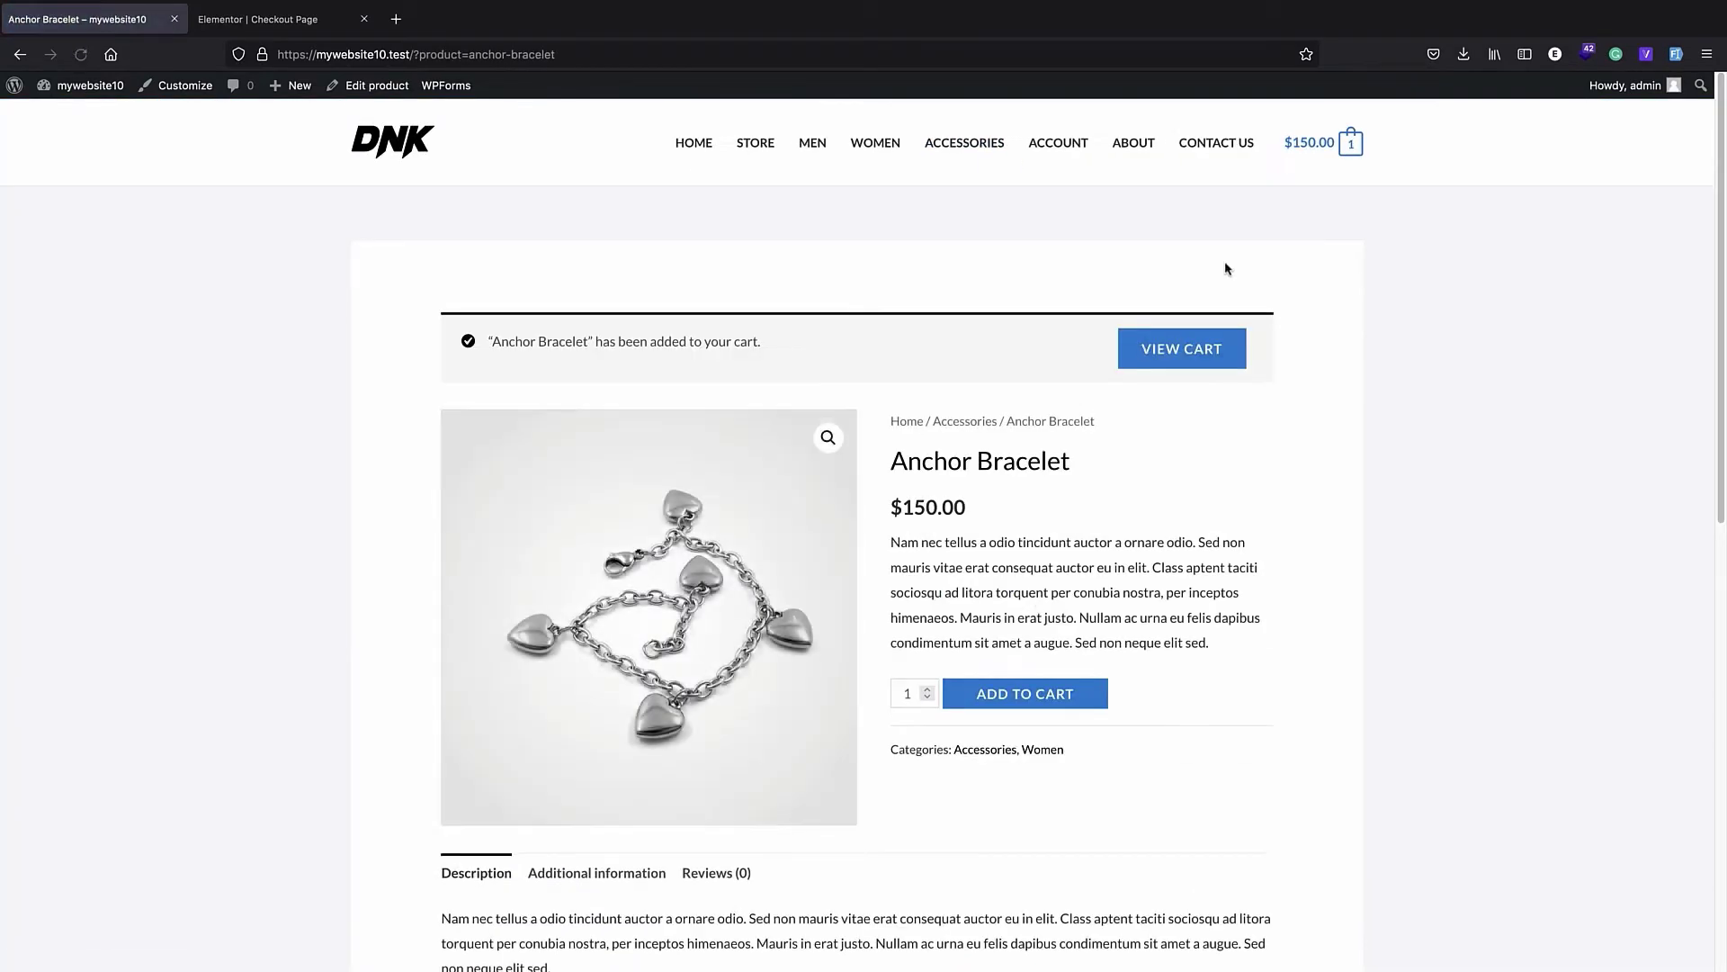
# - Proceed from the cart to checkout and examine which billing fields and order summary layout the store's checkout page uses
pyautogui.moveTo(1313, 153)
pyautogui.click(1226, 385)
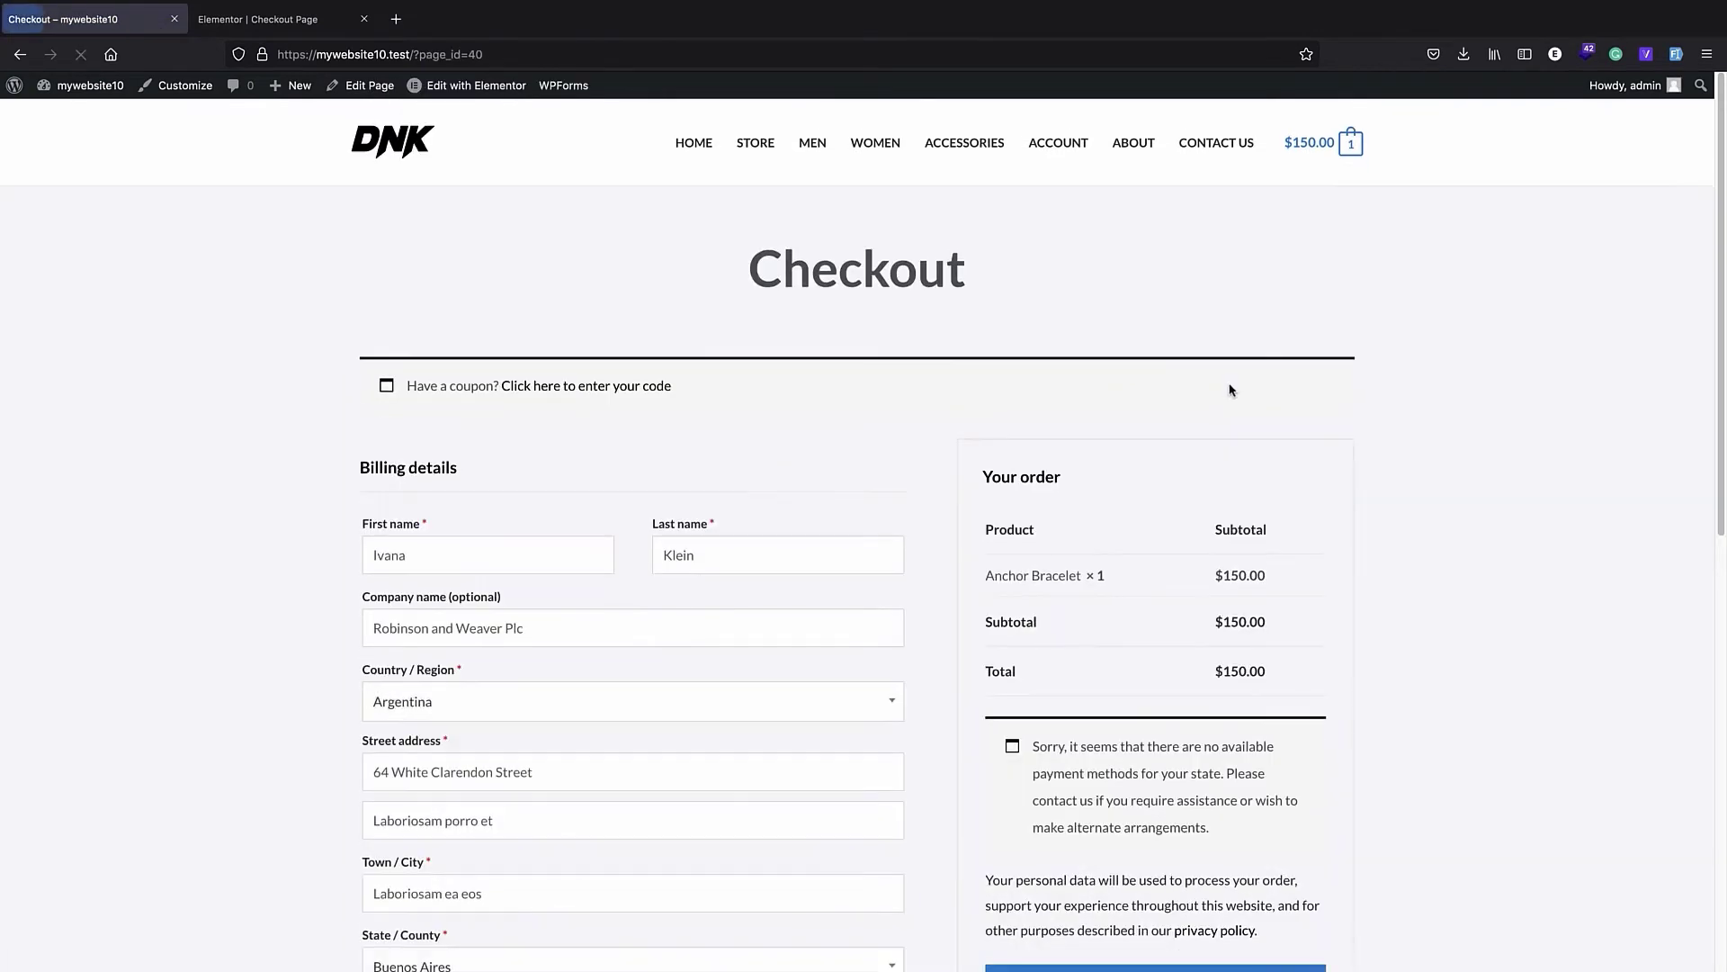
pyautogui.scroll(-5, 851, 409)
pyautogui.scroll(-1, 845, 414)
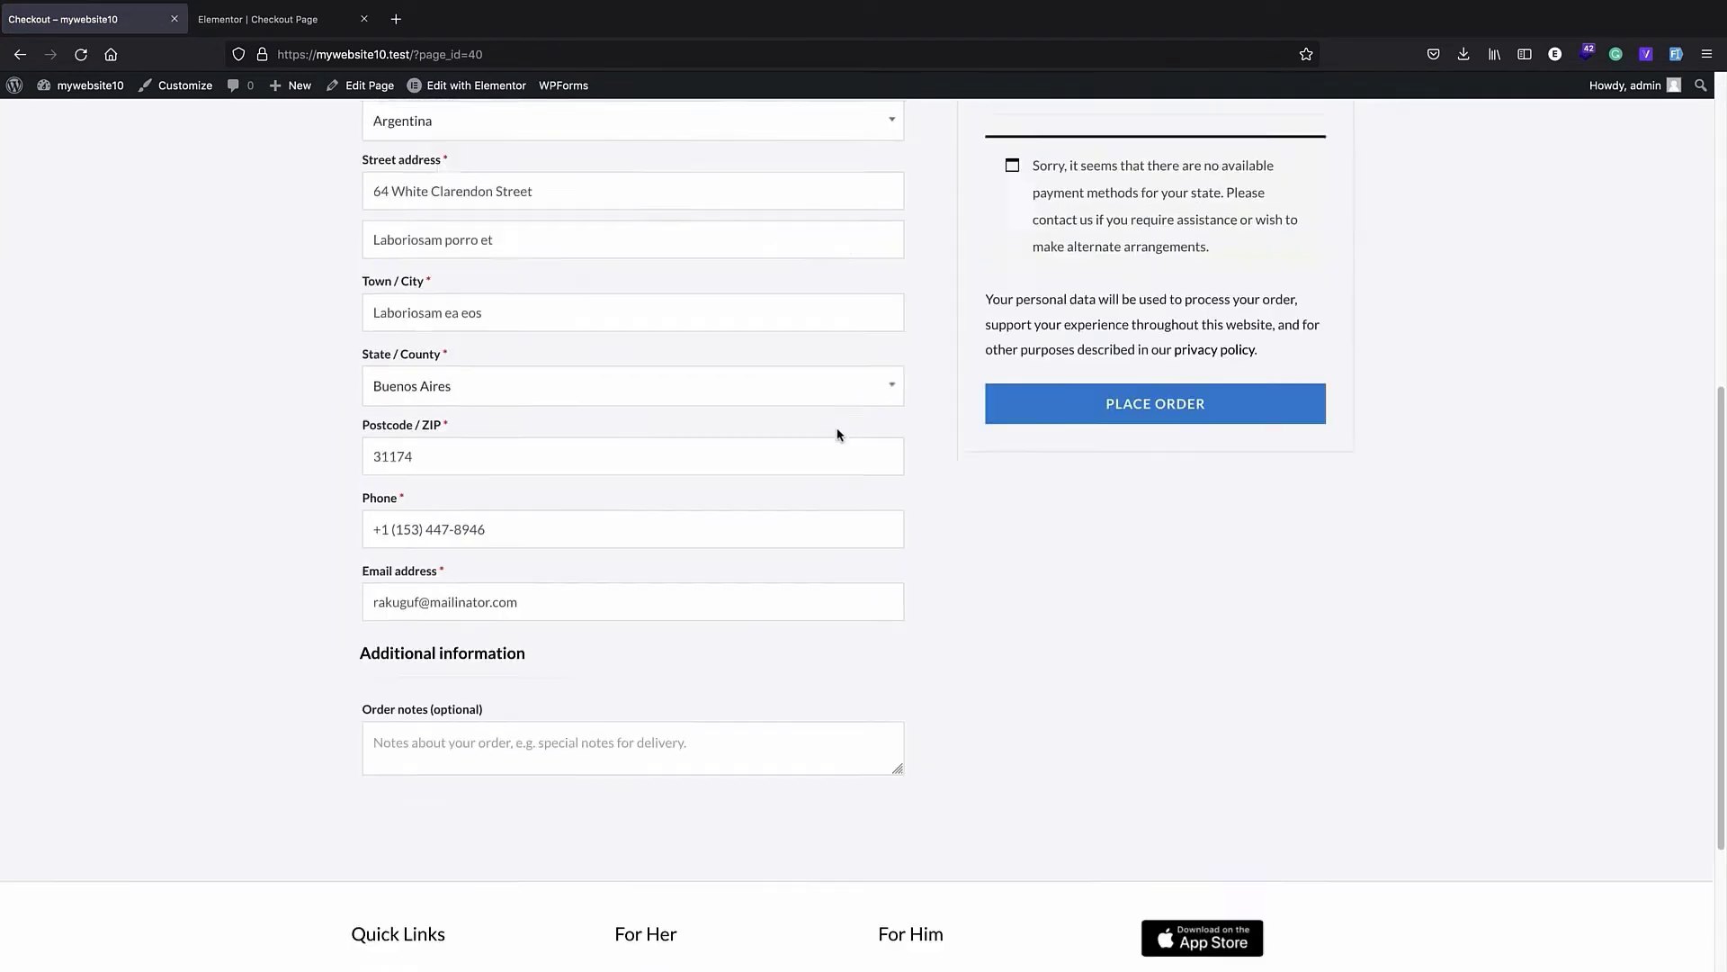
pyautogui.scroll(4, 837, 441)
pyautogui.scroll(3, 836, 463)
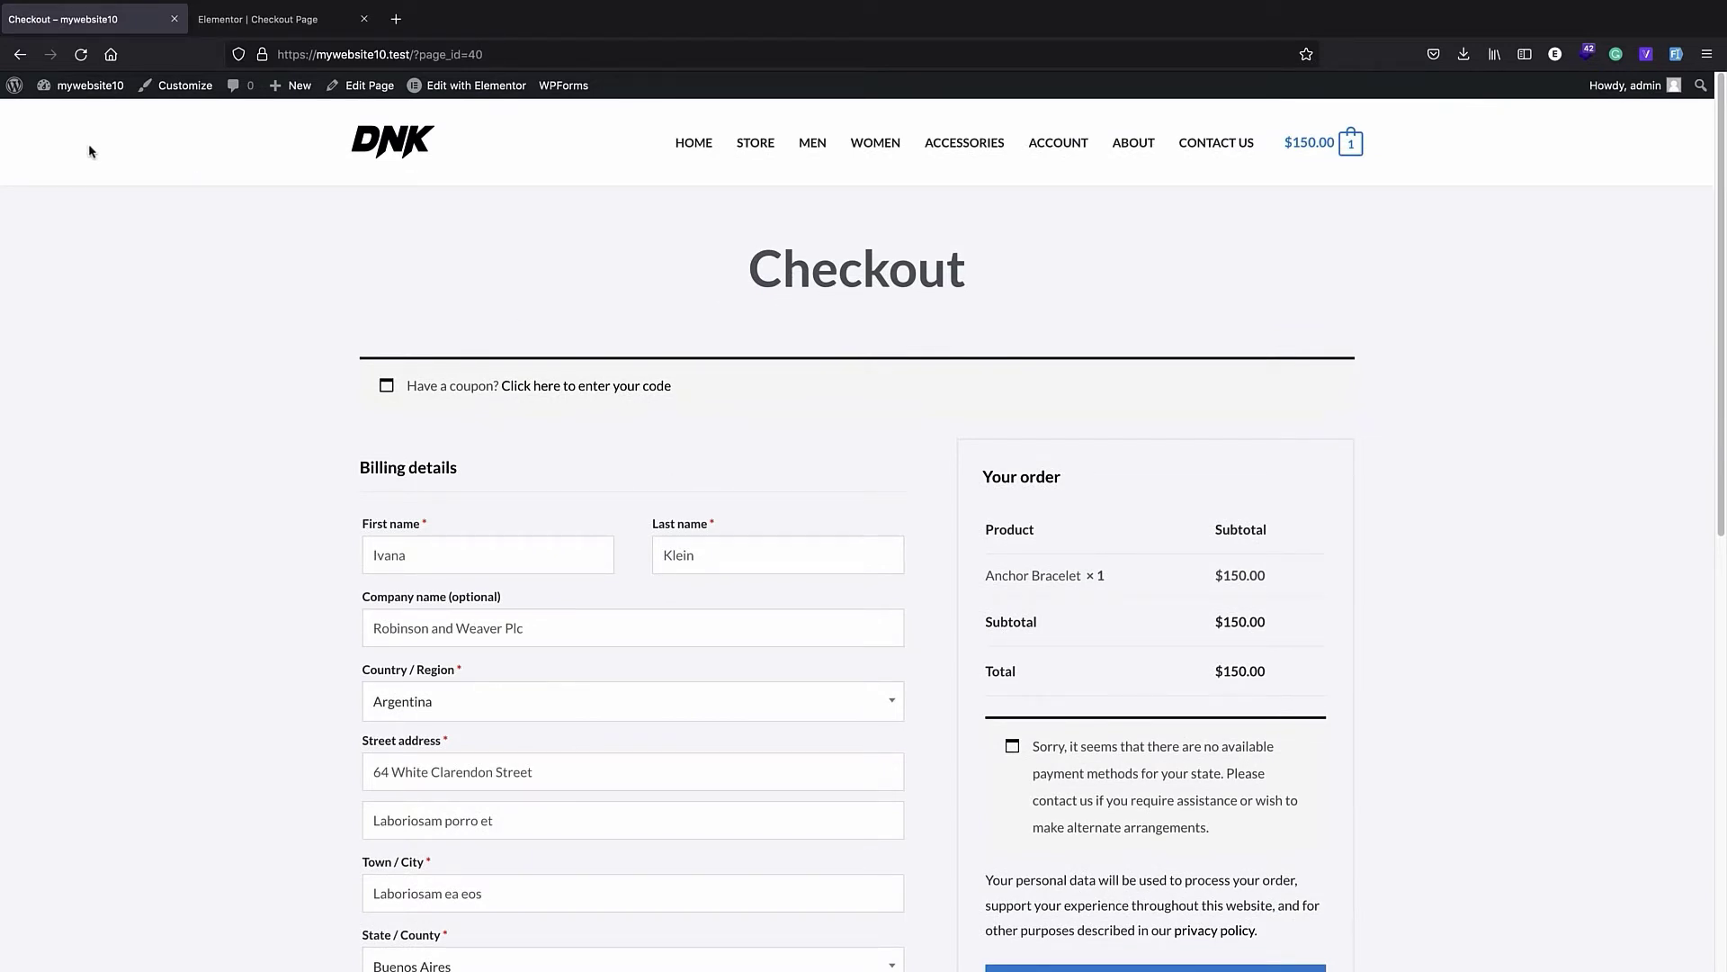
# - Return to the WordPress admin area and open the Global Checkout settings of CartFlows
pyautogui.click(15, 85)
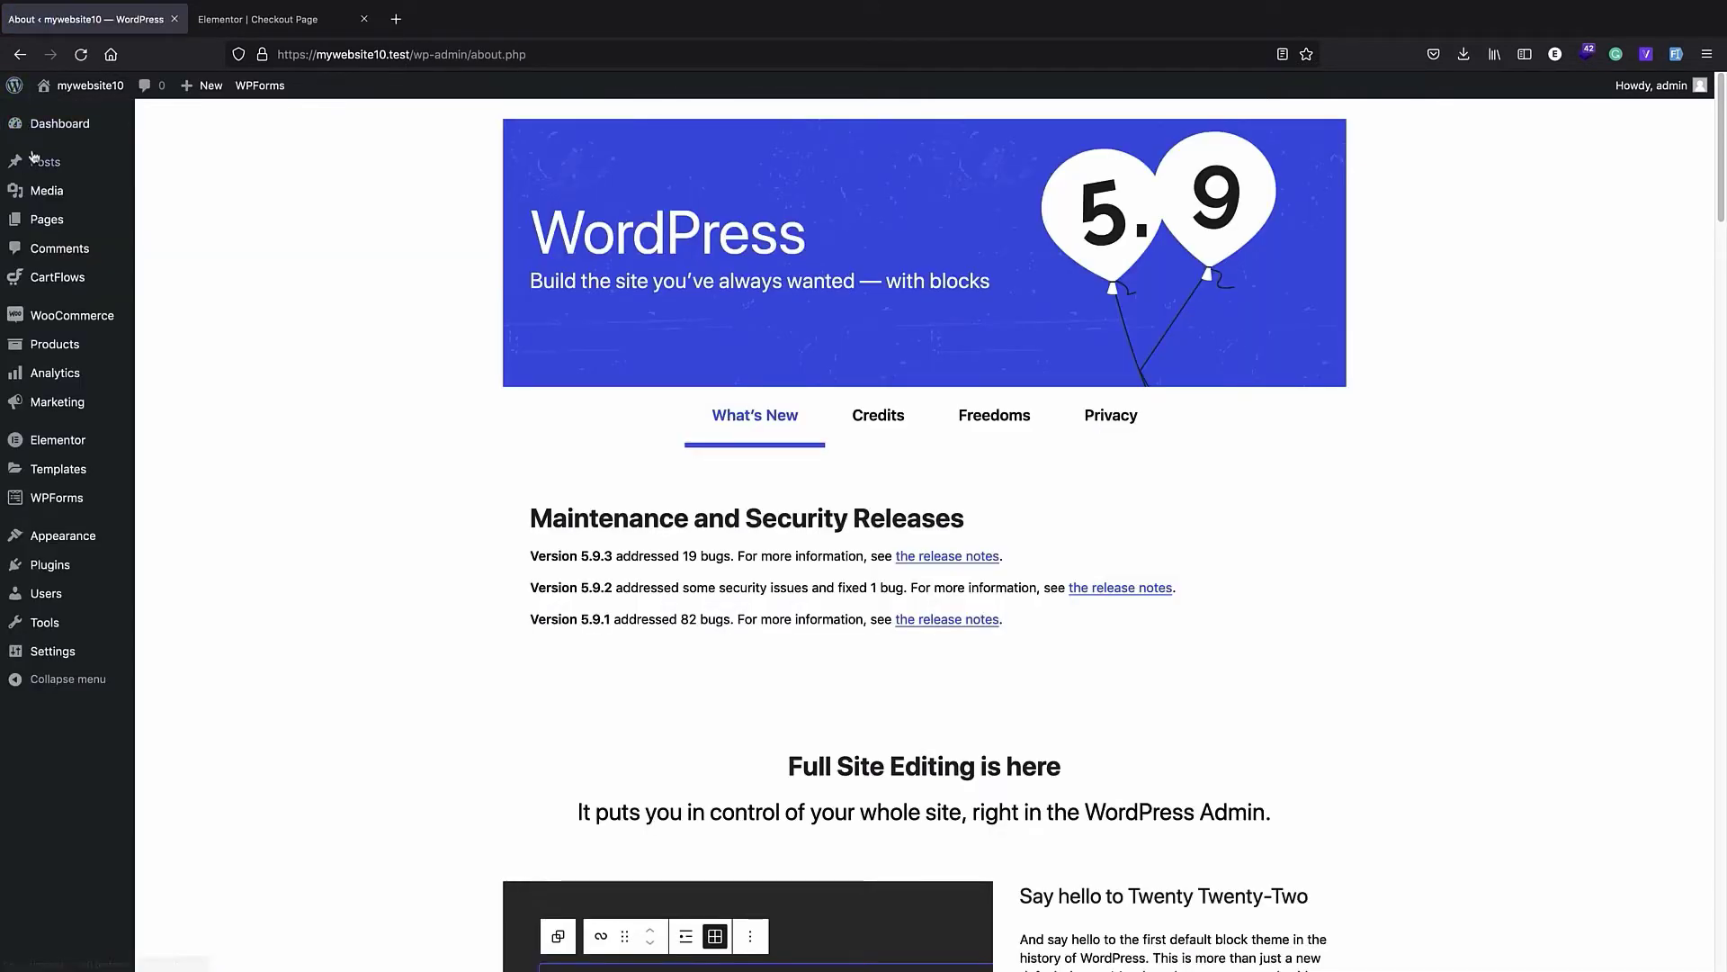
pyautogui.click(224, 27)
pyautogui.click(97, 21)
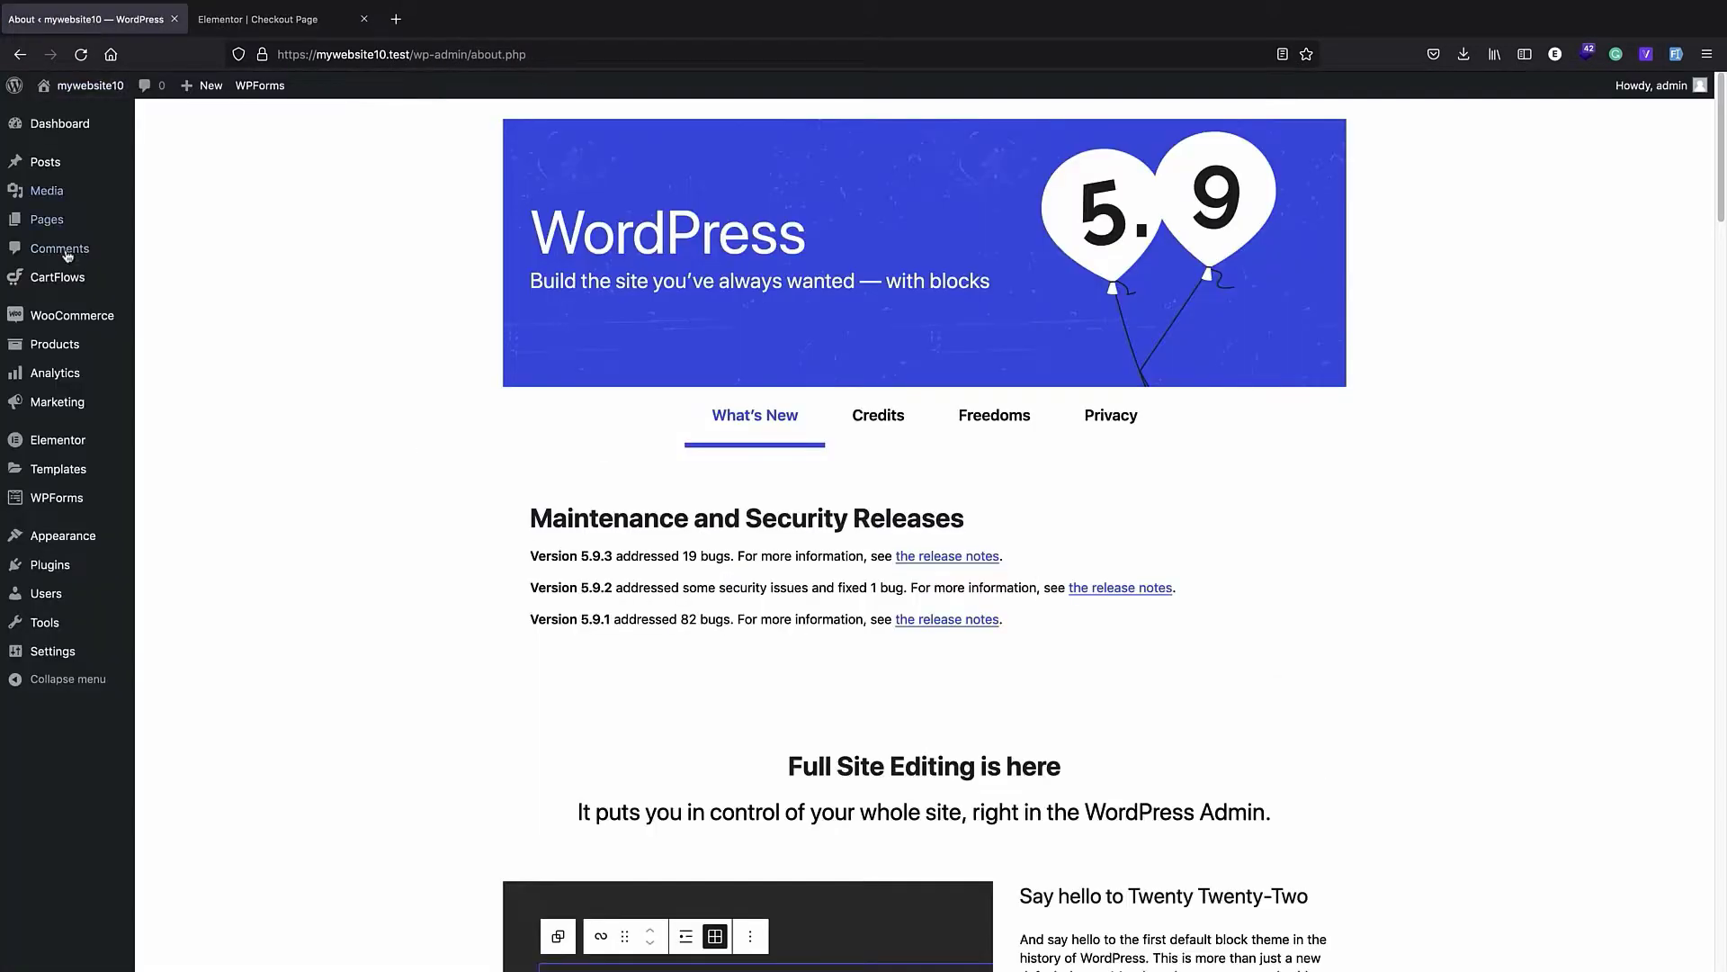
pyautogui.click(56, 281)
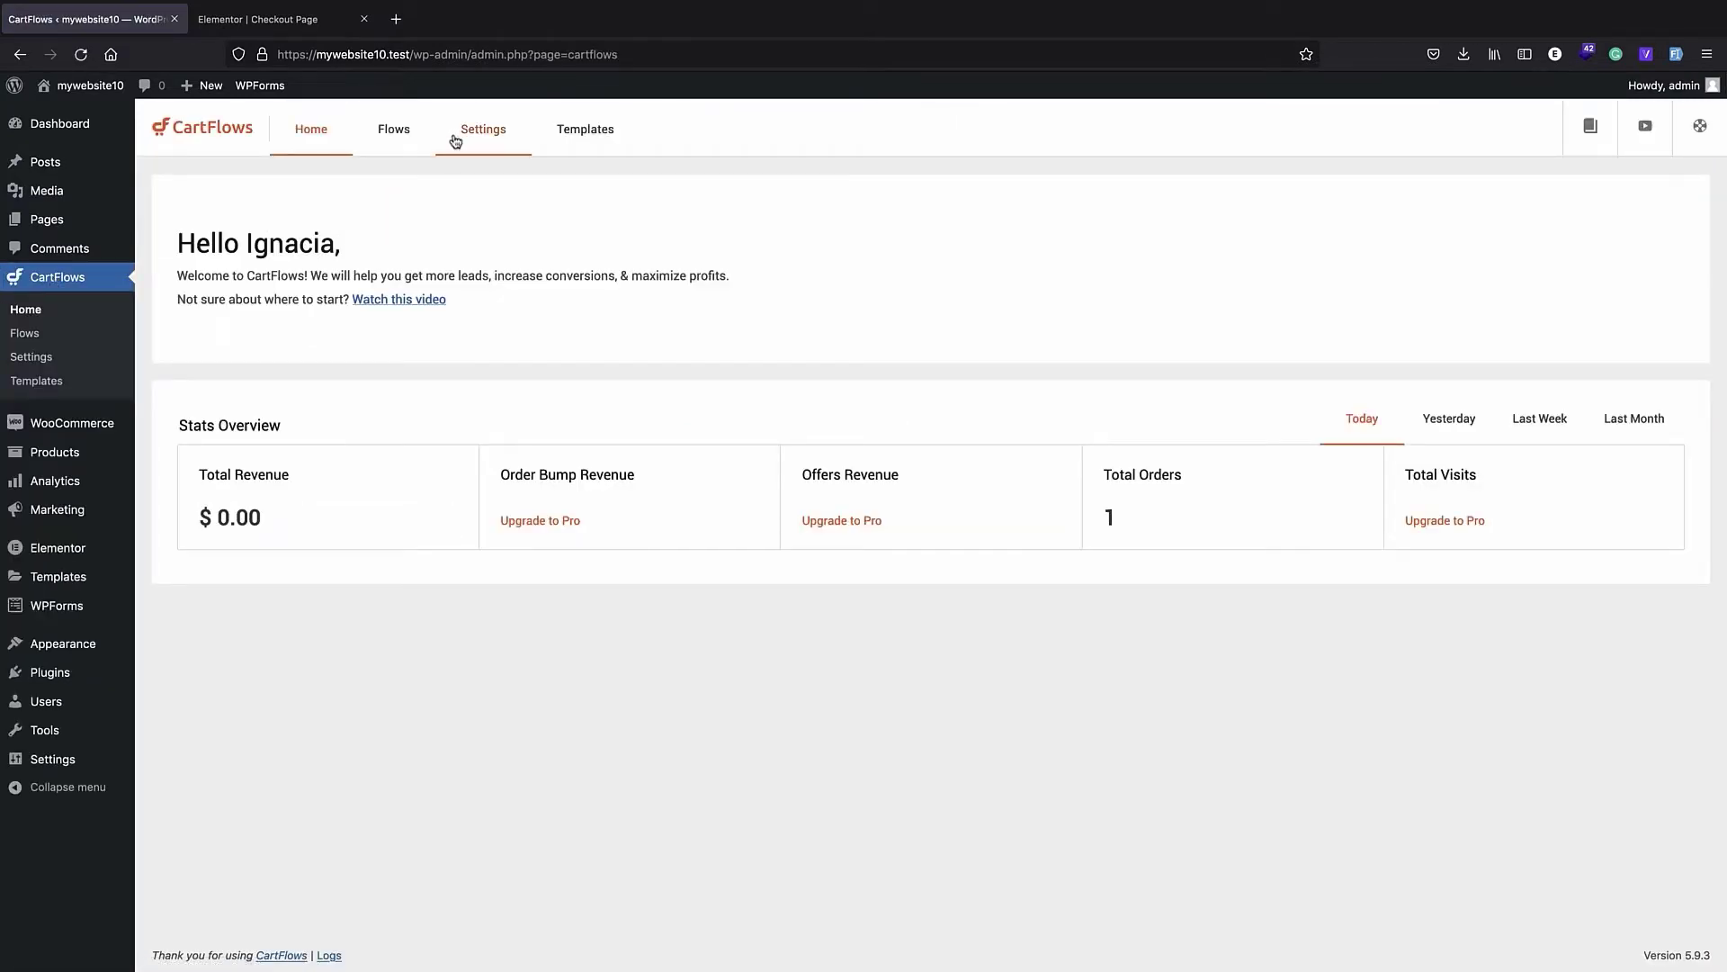
pyautogui.click(467, 133)
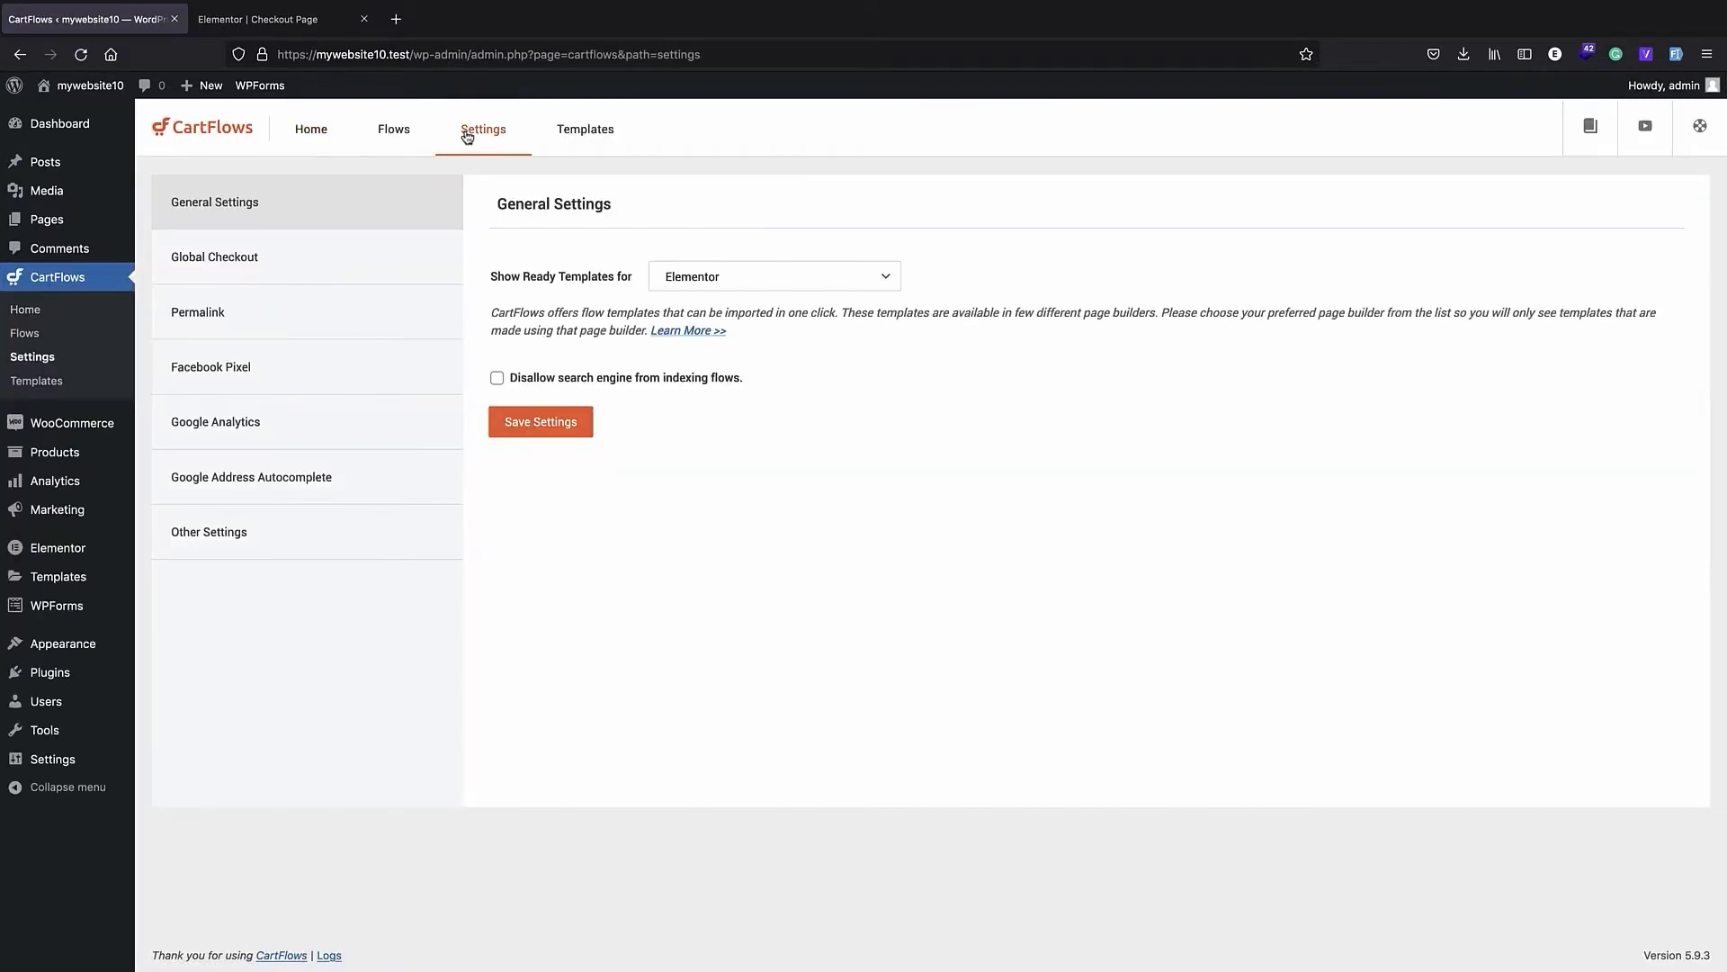
pyautogui.click(256, 264)
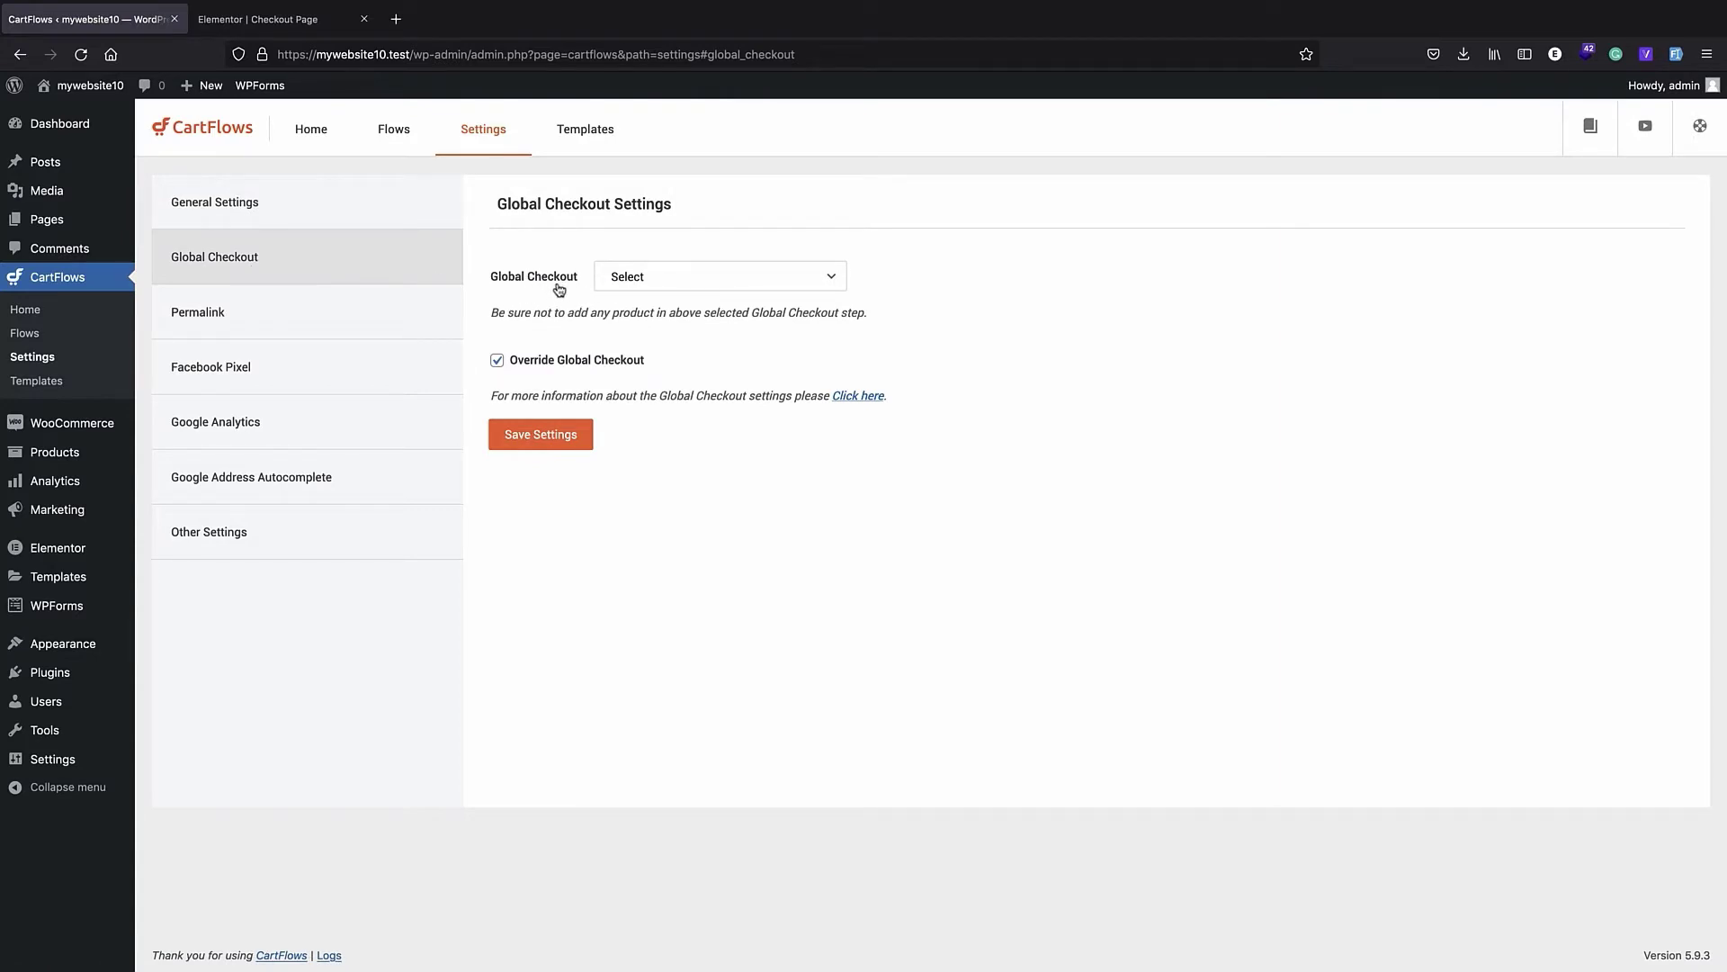
# - Set Global Checkout to Checkout Page (# 2923) and save the settings
pyautogui.click(636, 281)
pyautogui.click(636, 281)
pyautogui.click(637, 281)
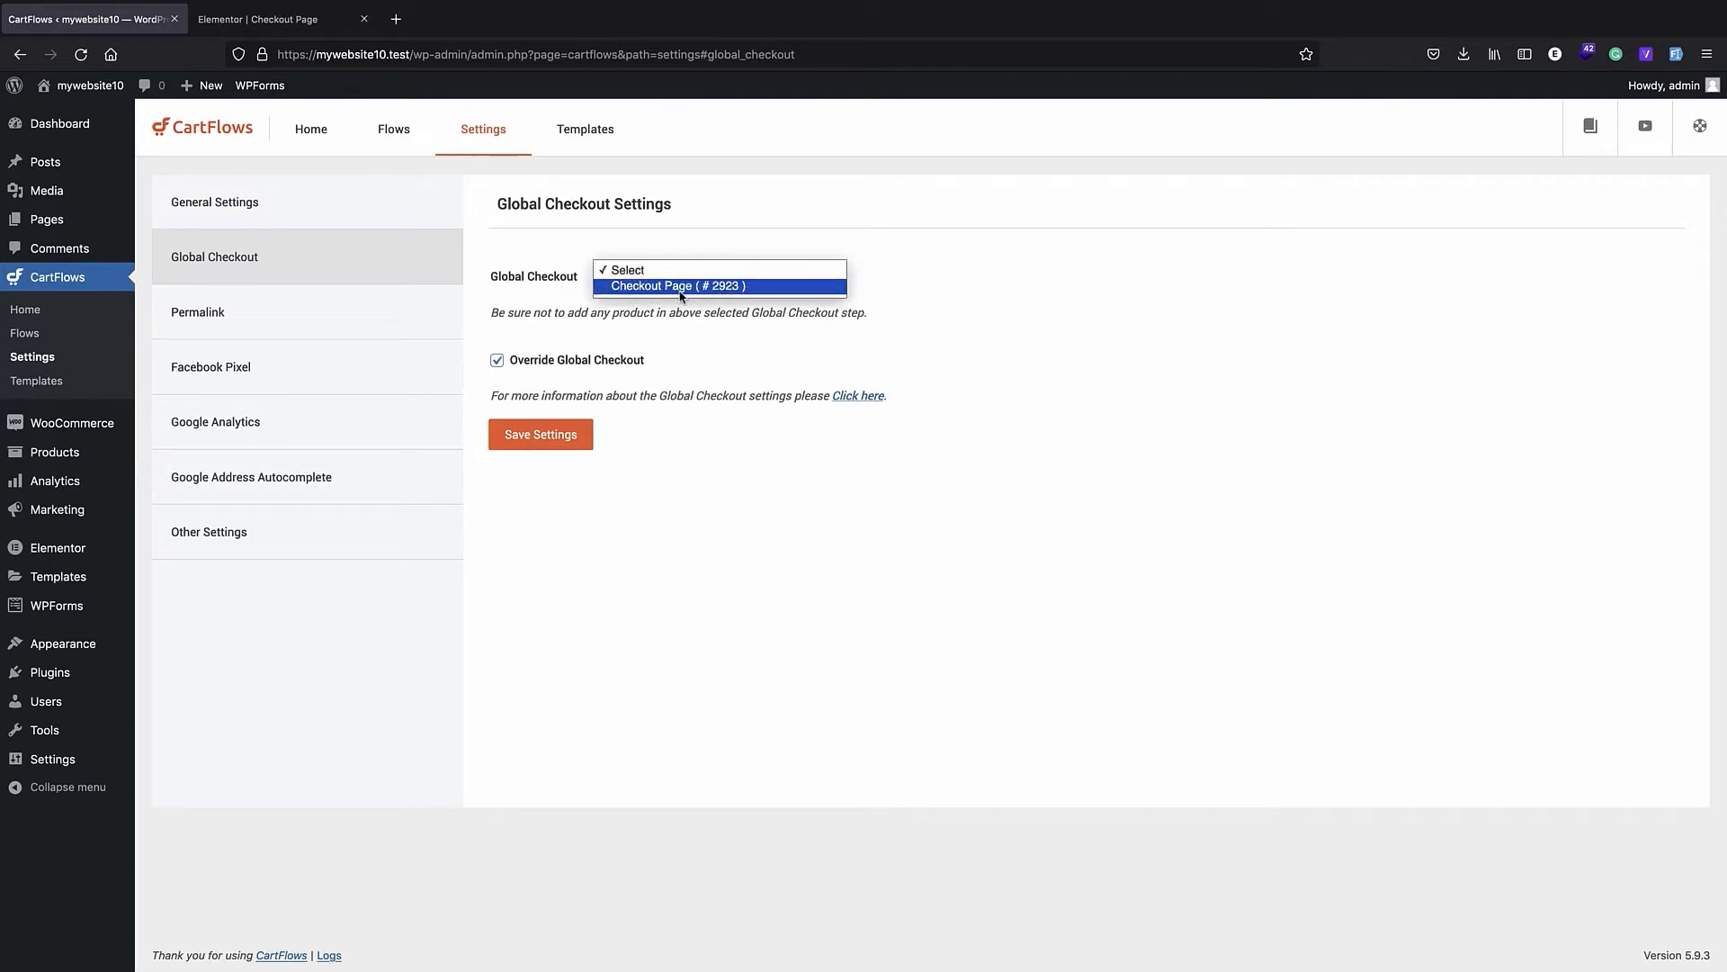
pyautogui.click(681, 286)
pyautogui.click(536, 436)
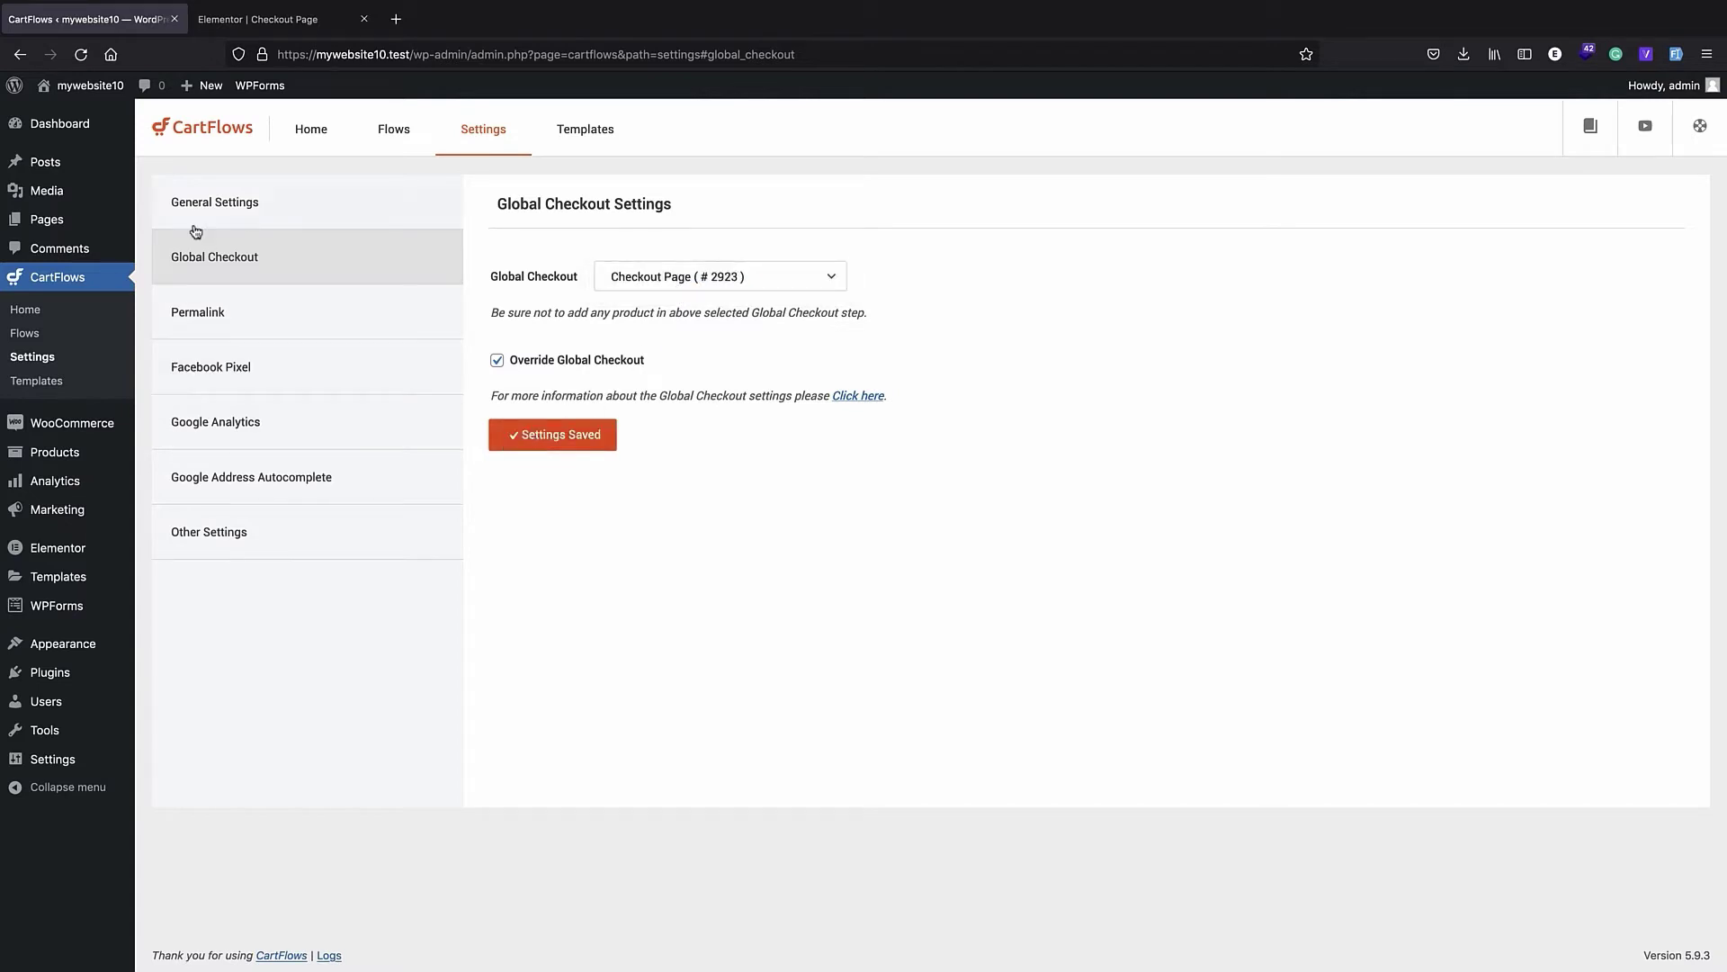
# - Visit the storefront, go to checkout with the Anchor Bracelet in the cart, and examine the layout of the CartFlows checkout page
pyautogui.click(90, 86)
pyautogui.moveTo(1318, 153)
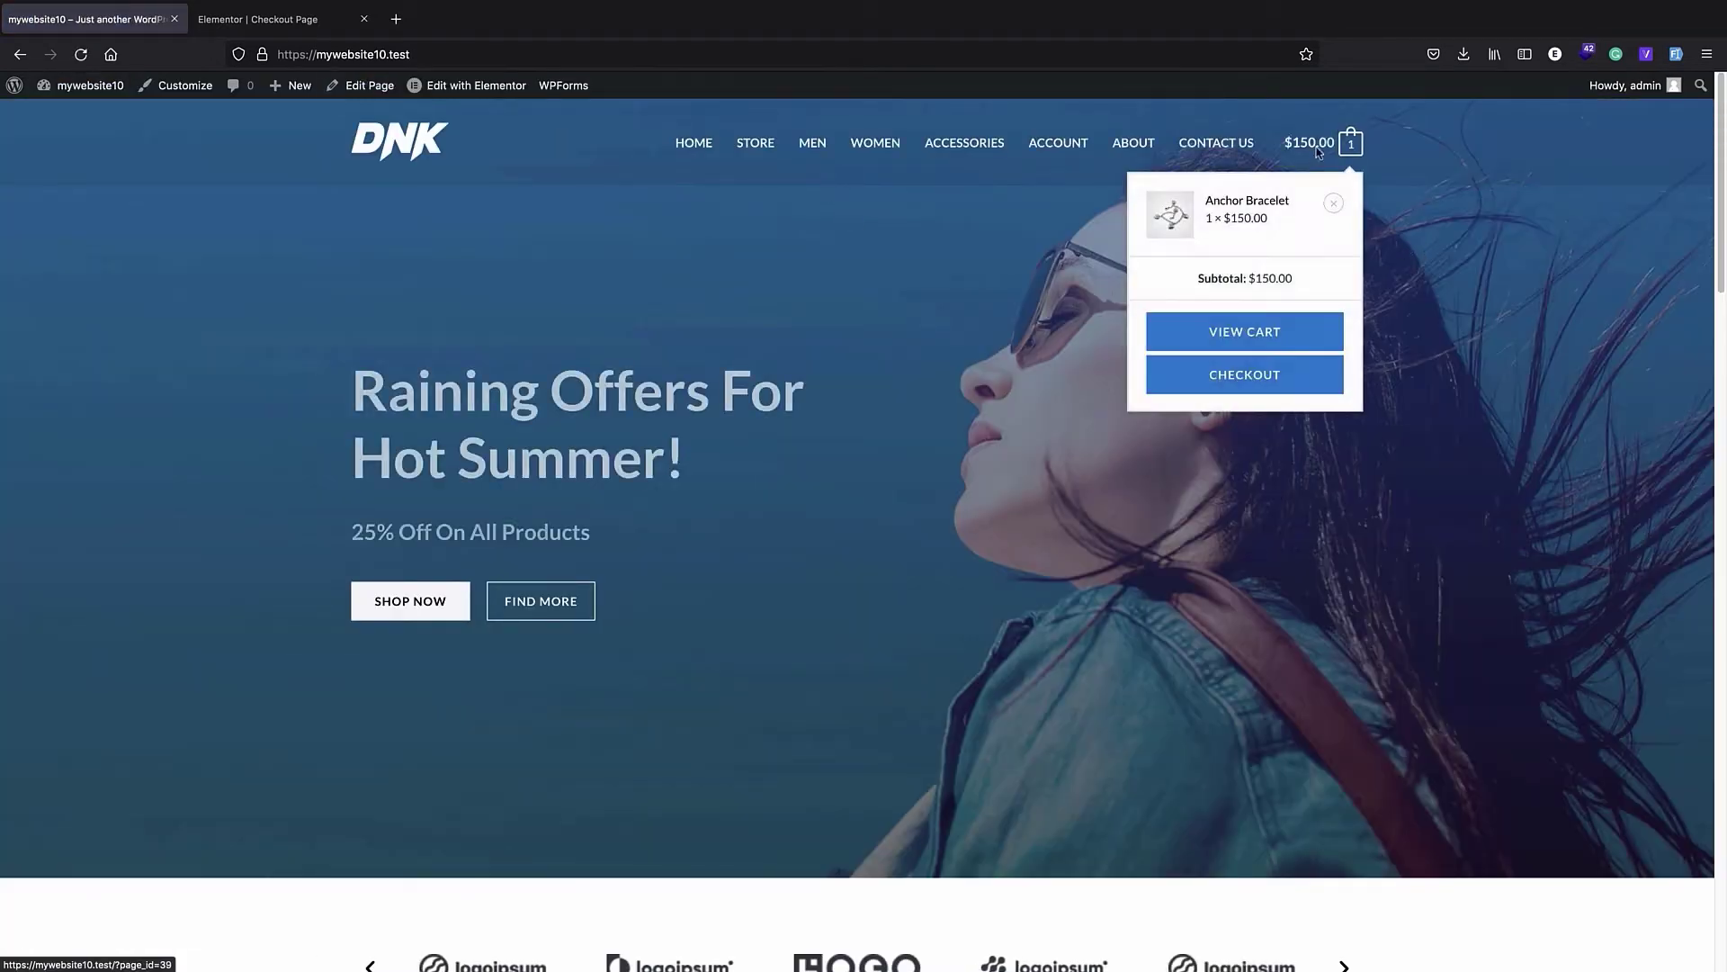
pyautogui.click(1256, 376)
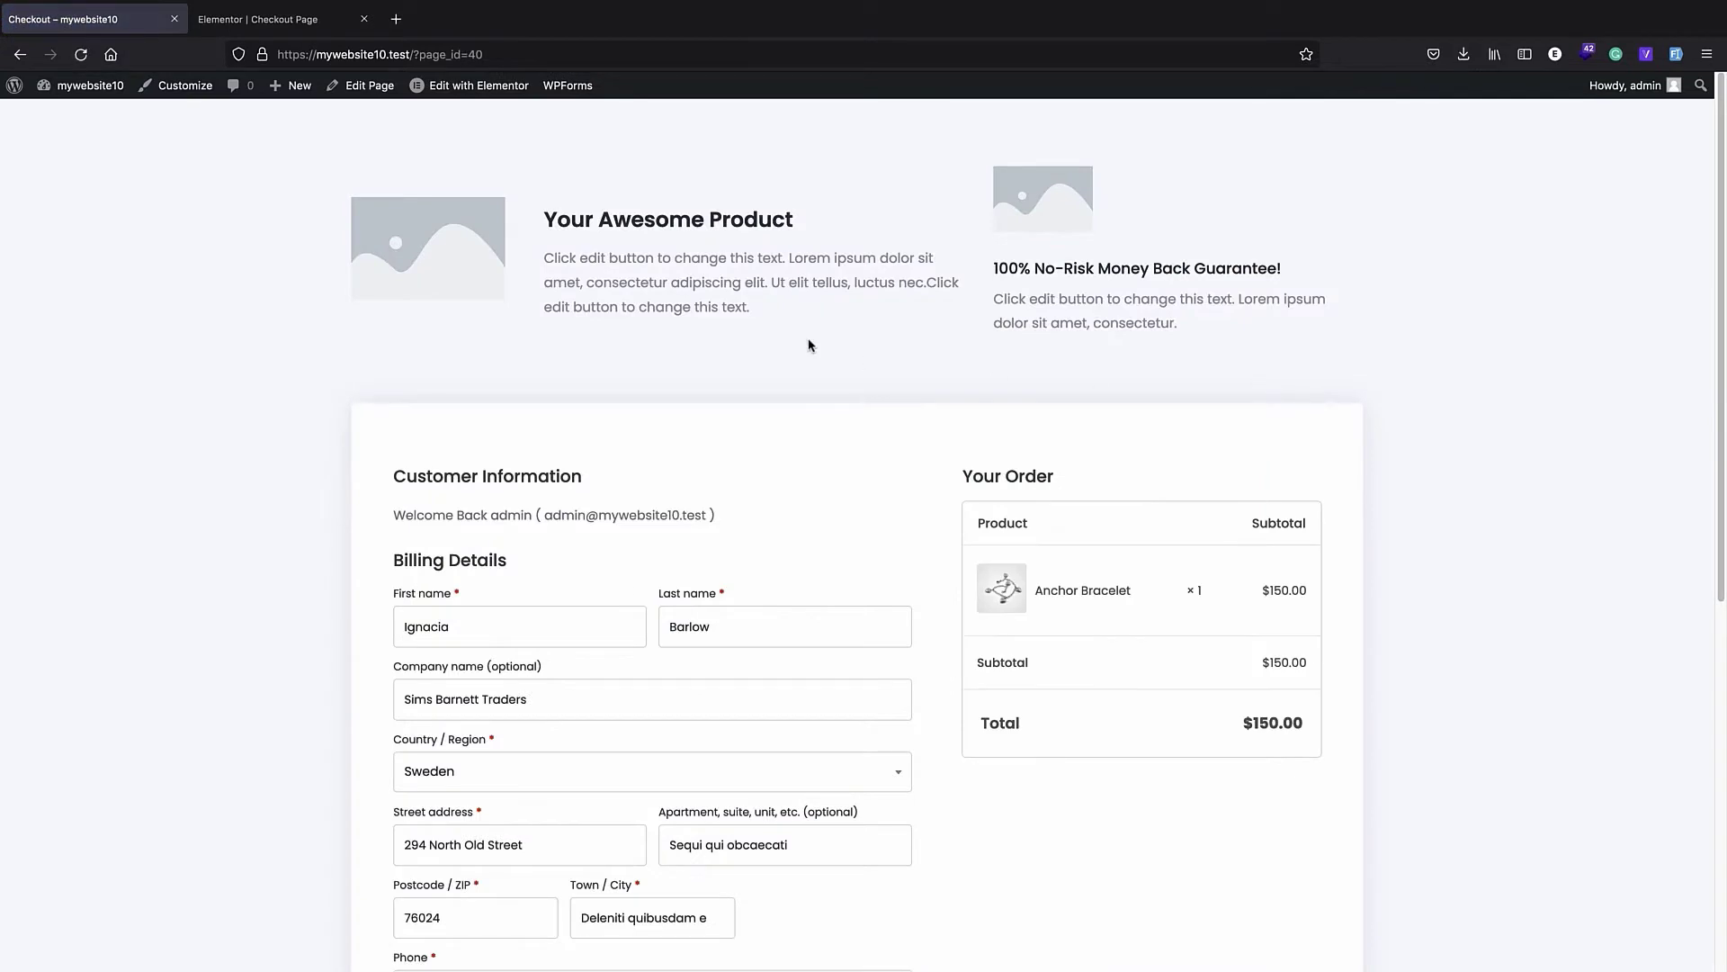
pyautogui.scroll(-7, 808, 344)
pyautogui.scroll(7, 806, 342)
pyautogui.scroll(-6, 729, 378)
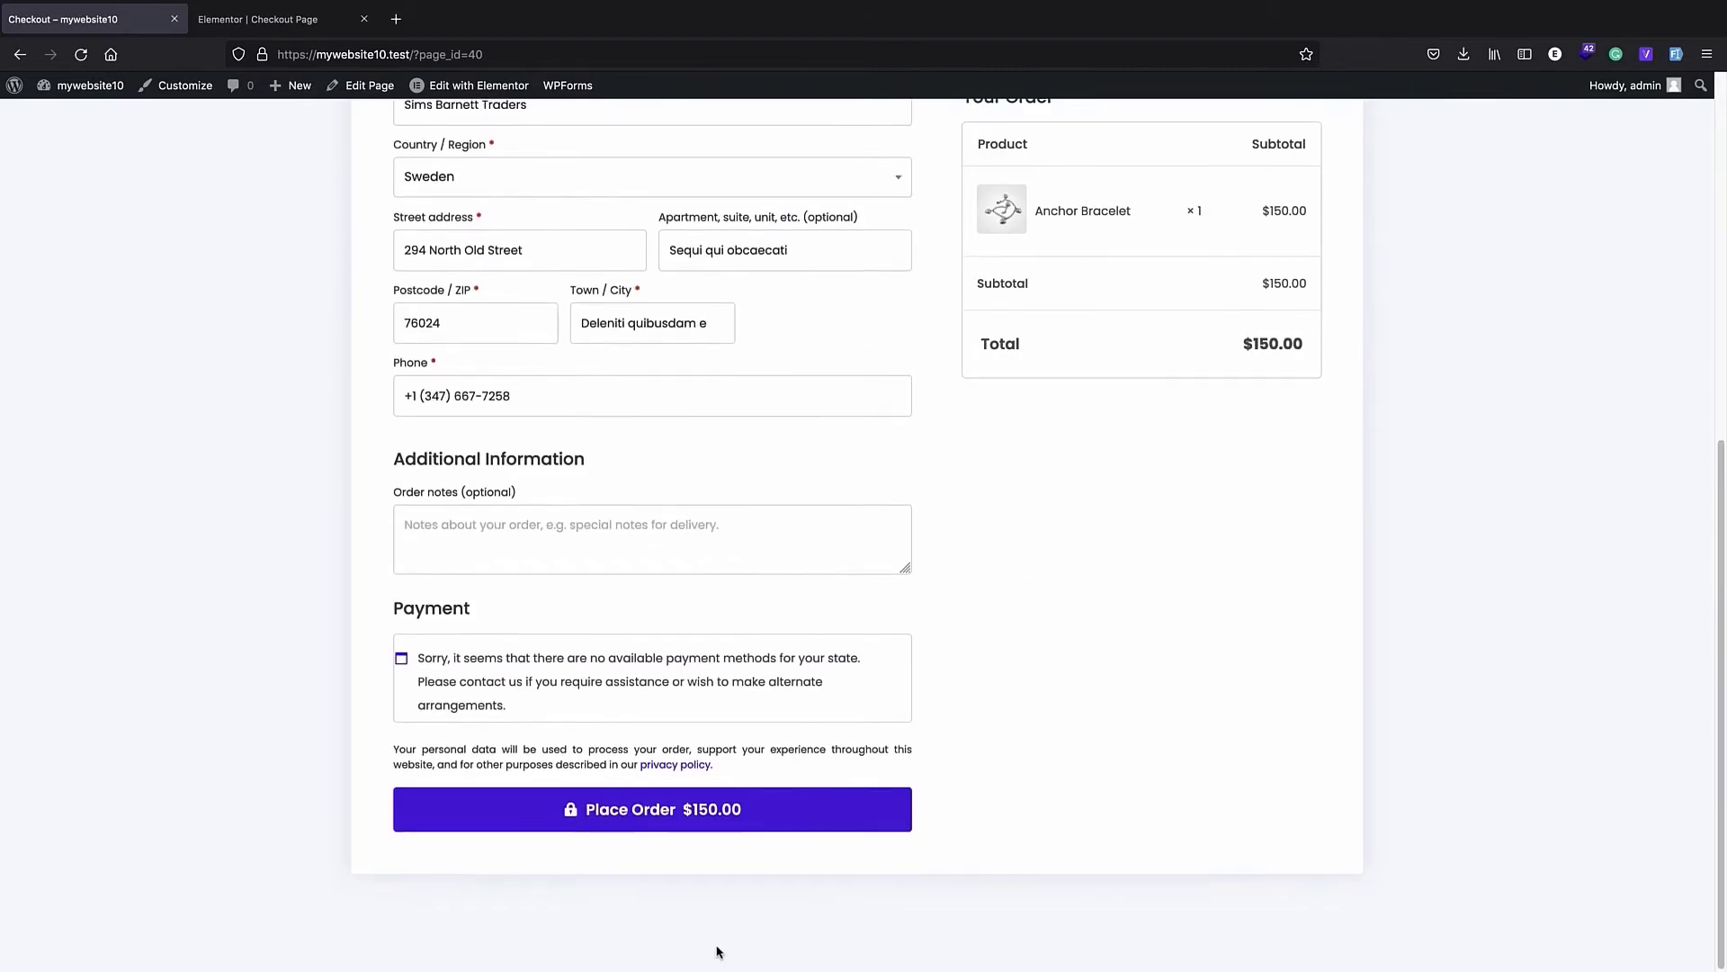
pyautogui.scroll(4, 910, 470)
pyautogui.scroll(-6, 970, 378)
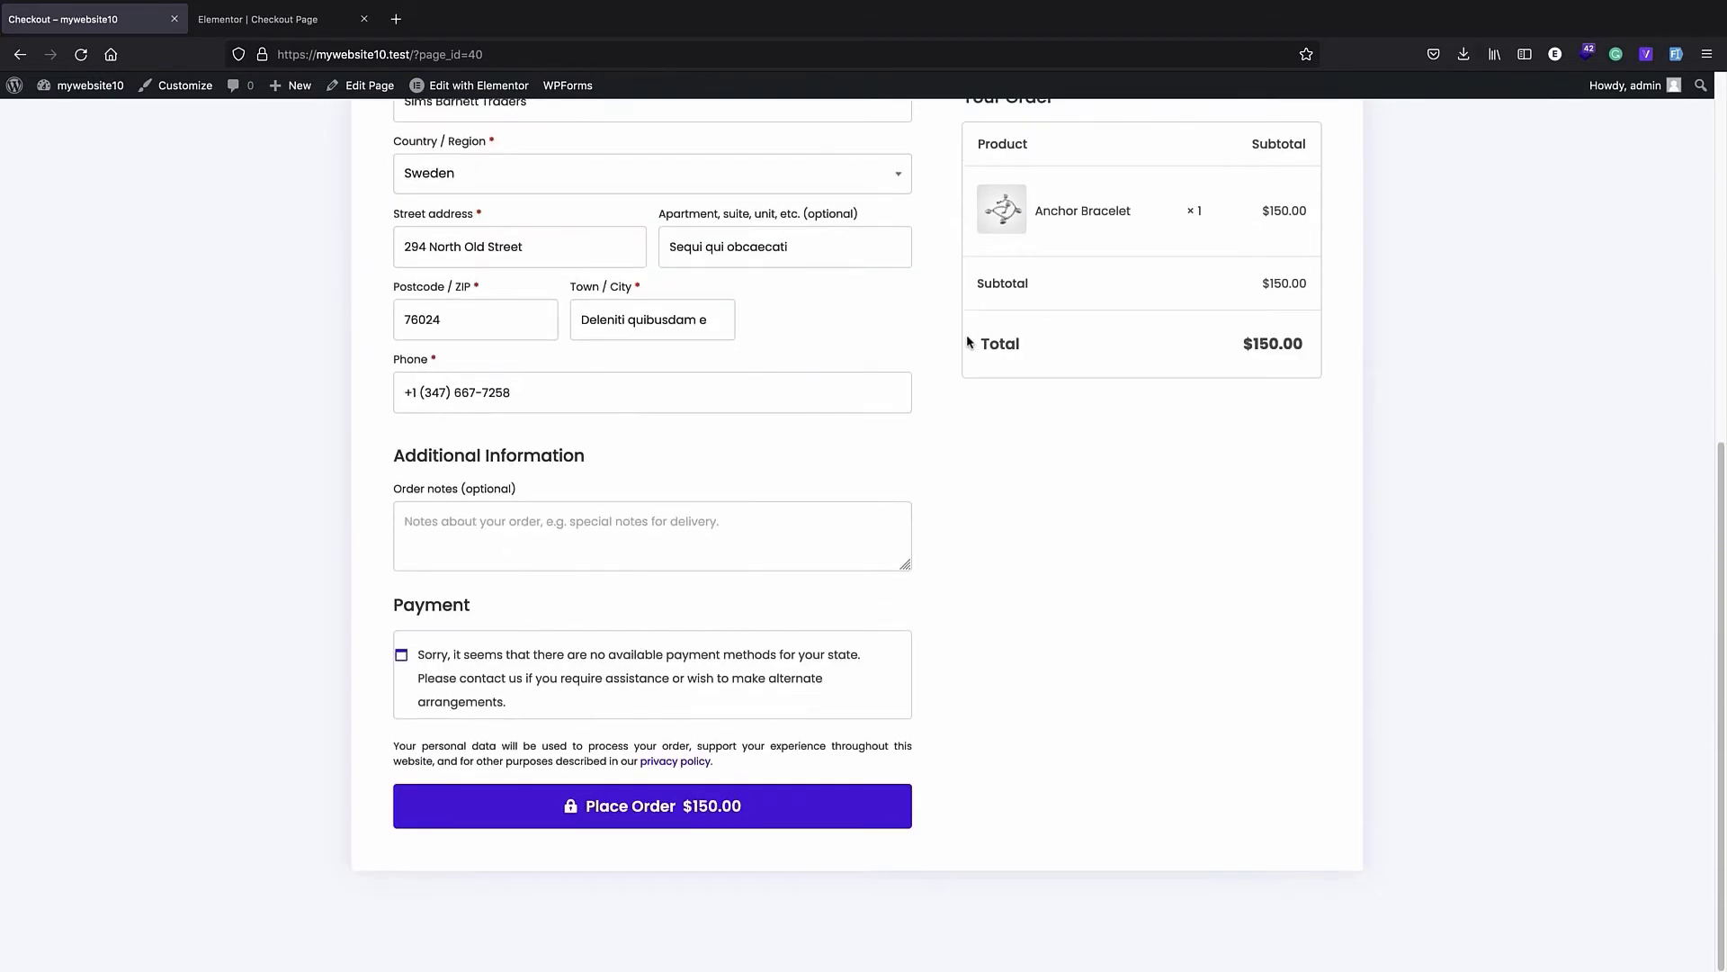
pyautogui.scroll(9, 968, 342)
# - Switch to the Checkout Page in Elementor and inspect the product Image Box and the Checkout Form widget in its section structure
pyautogui.click(274, 19)
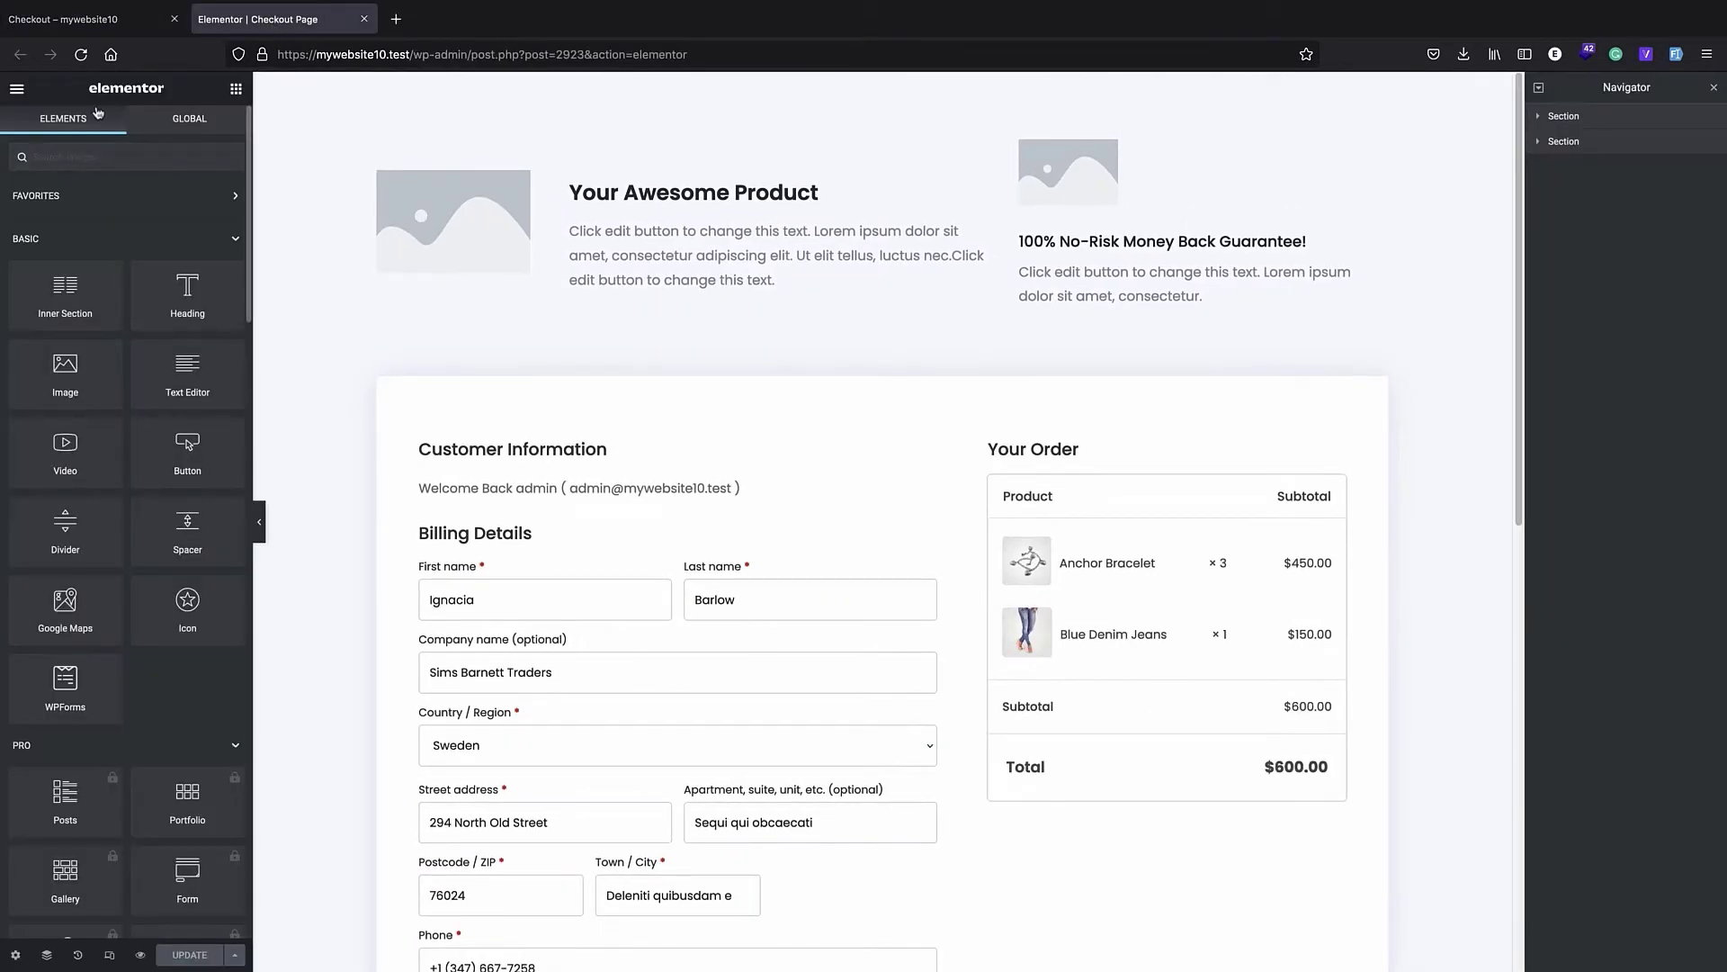
pyautogui.click(554, 241)
pyautogui.scroll(-5, 423, 281)
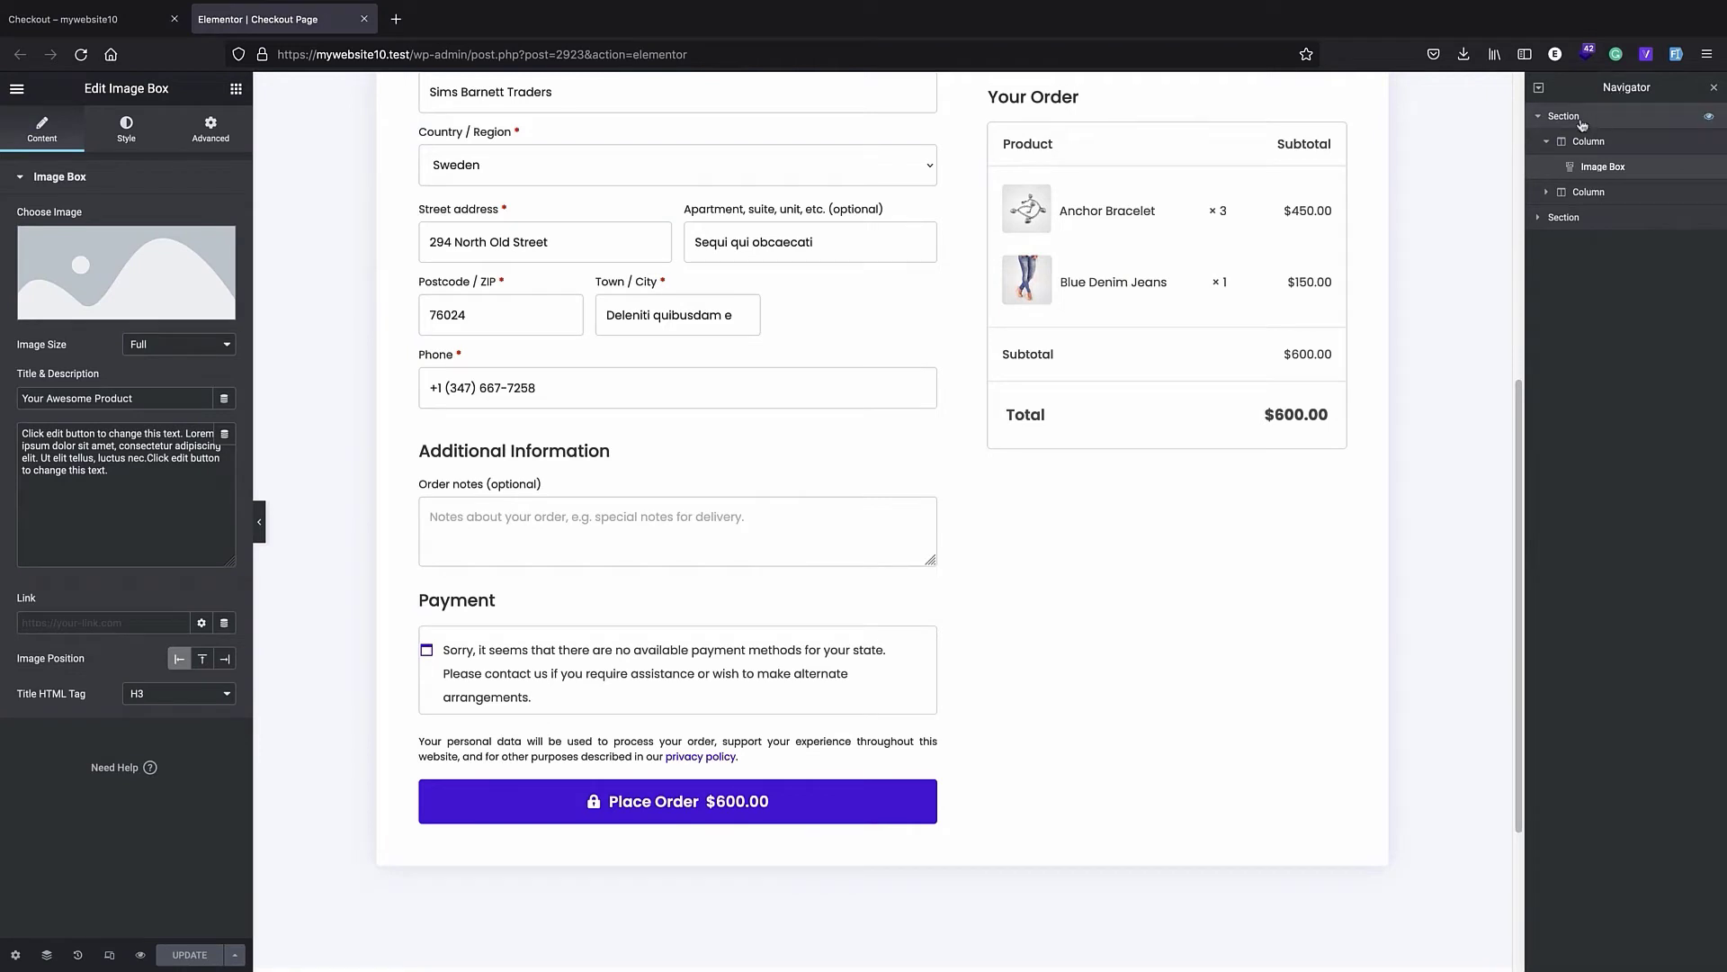
pyautogui.click(1539, 217)
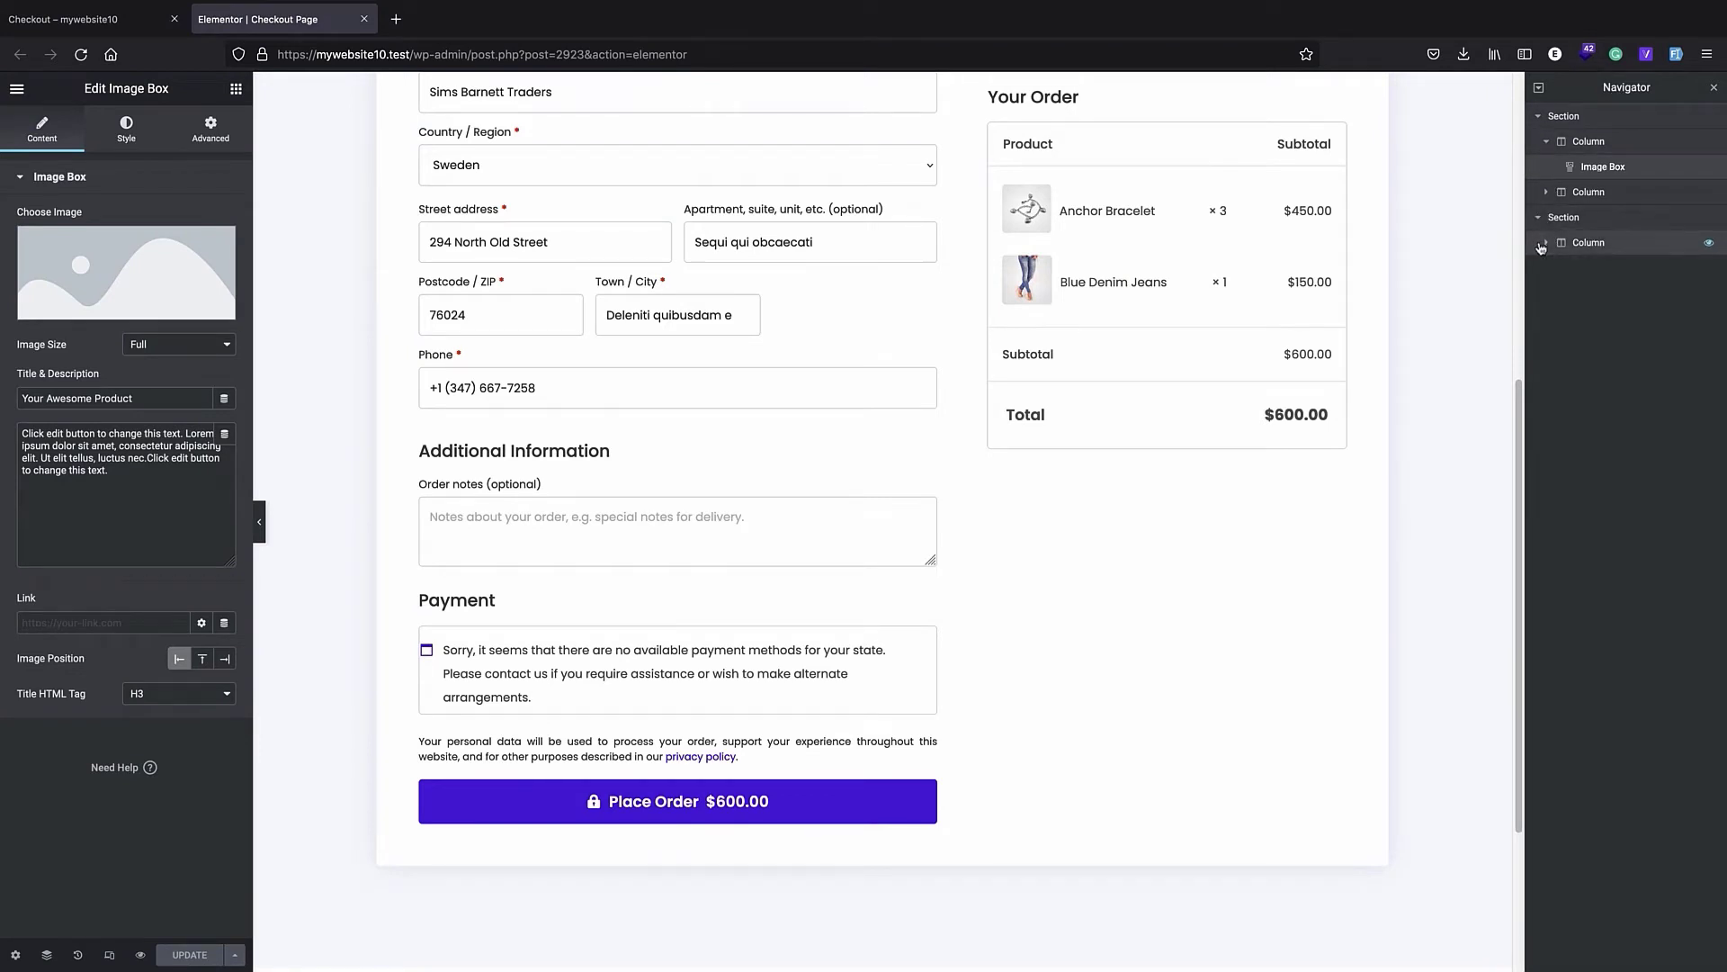
pyautogui.click(1546, 244)
pyautogui.click(1610, 275)
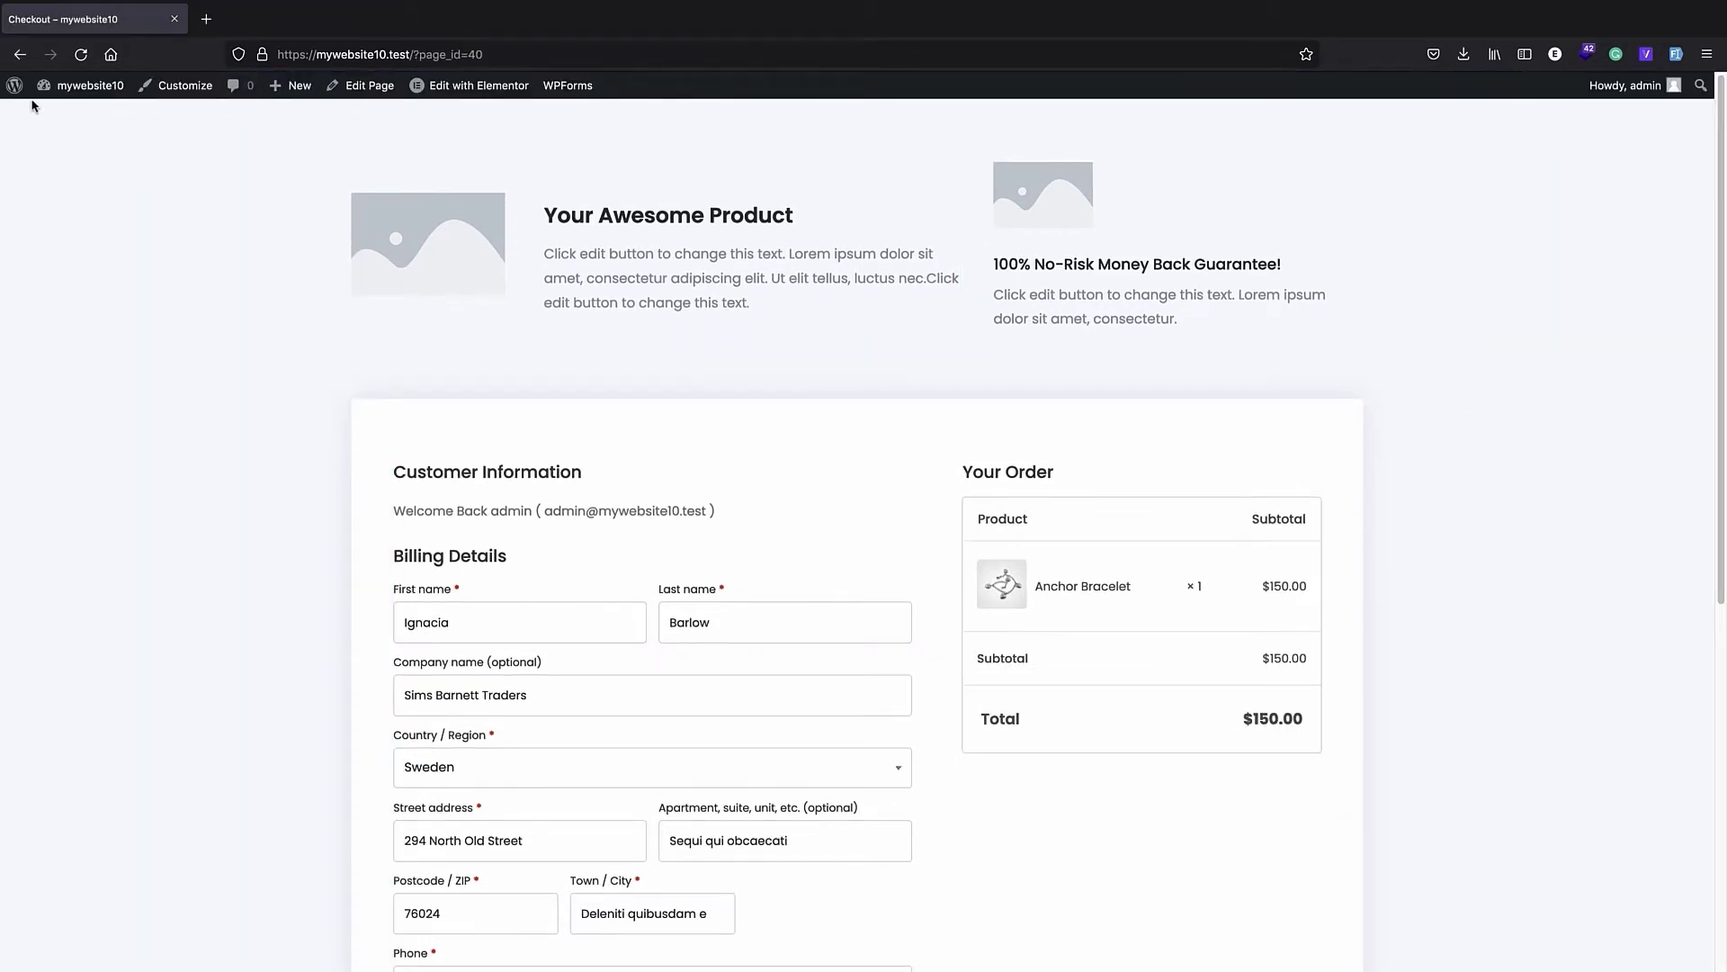
# - Return to the WordPress admin area, open the CartFlows flows list, and move the myflow flow to the trash
pyautogui.click(14, 86)
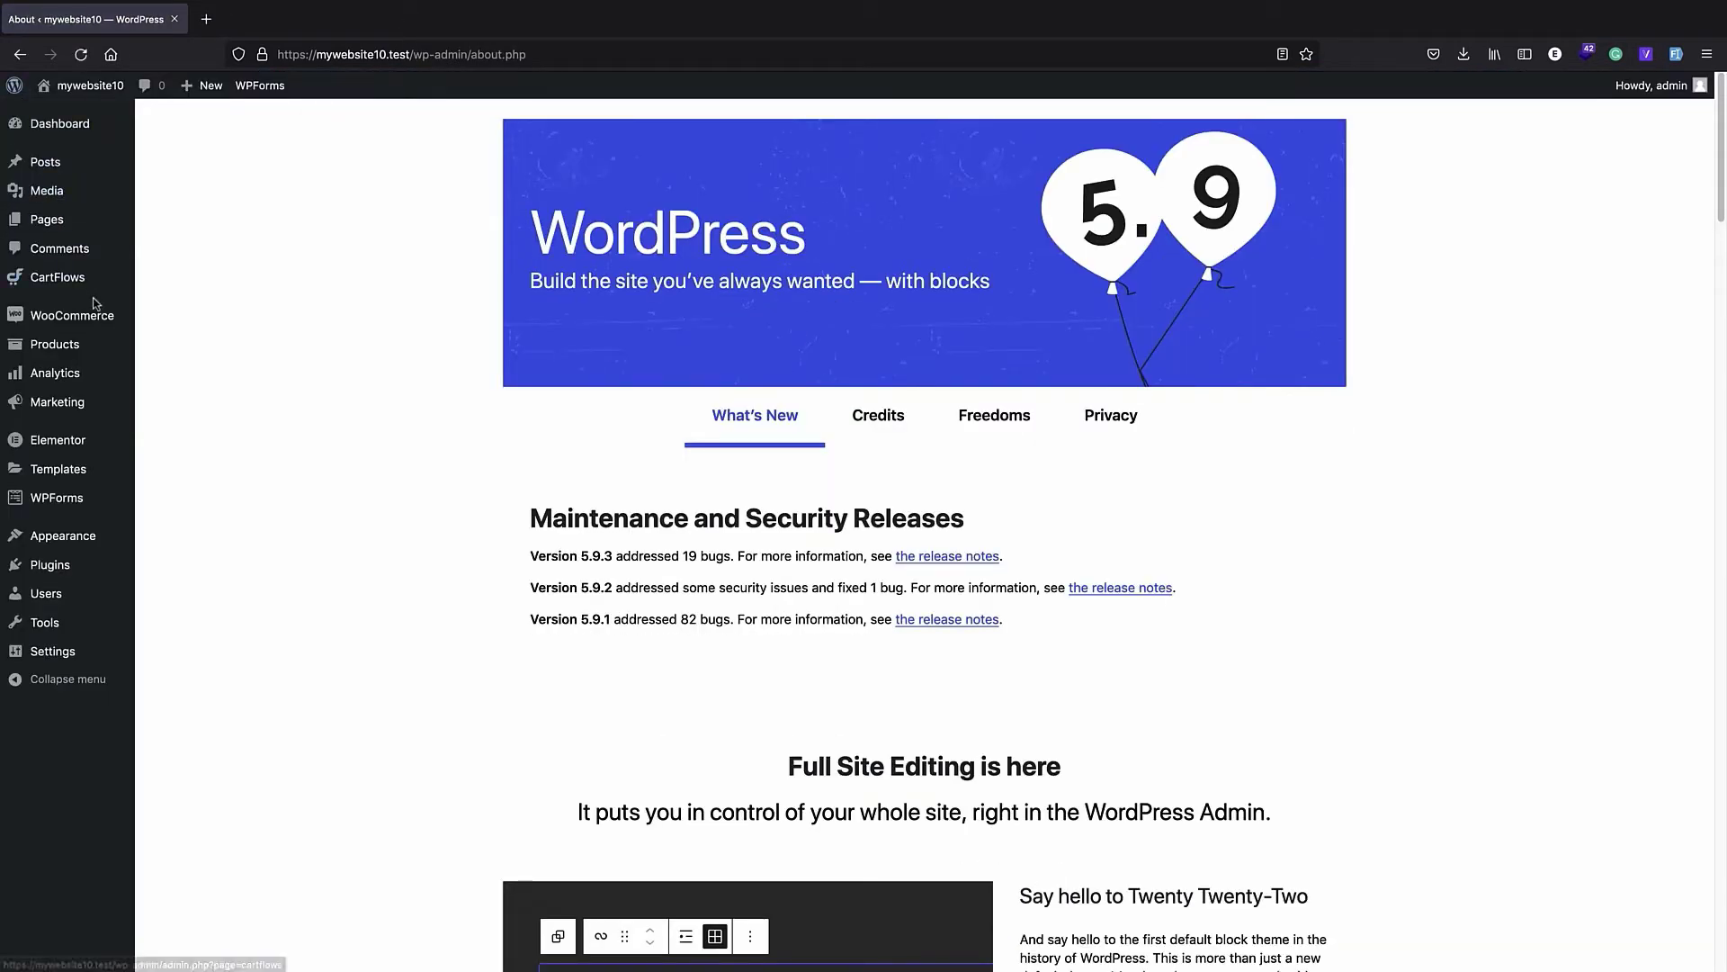
pyautogui.click(85, 279)
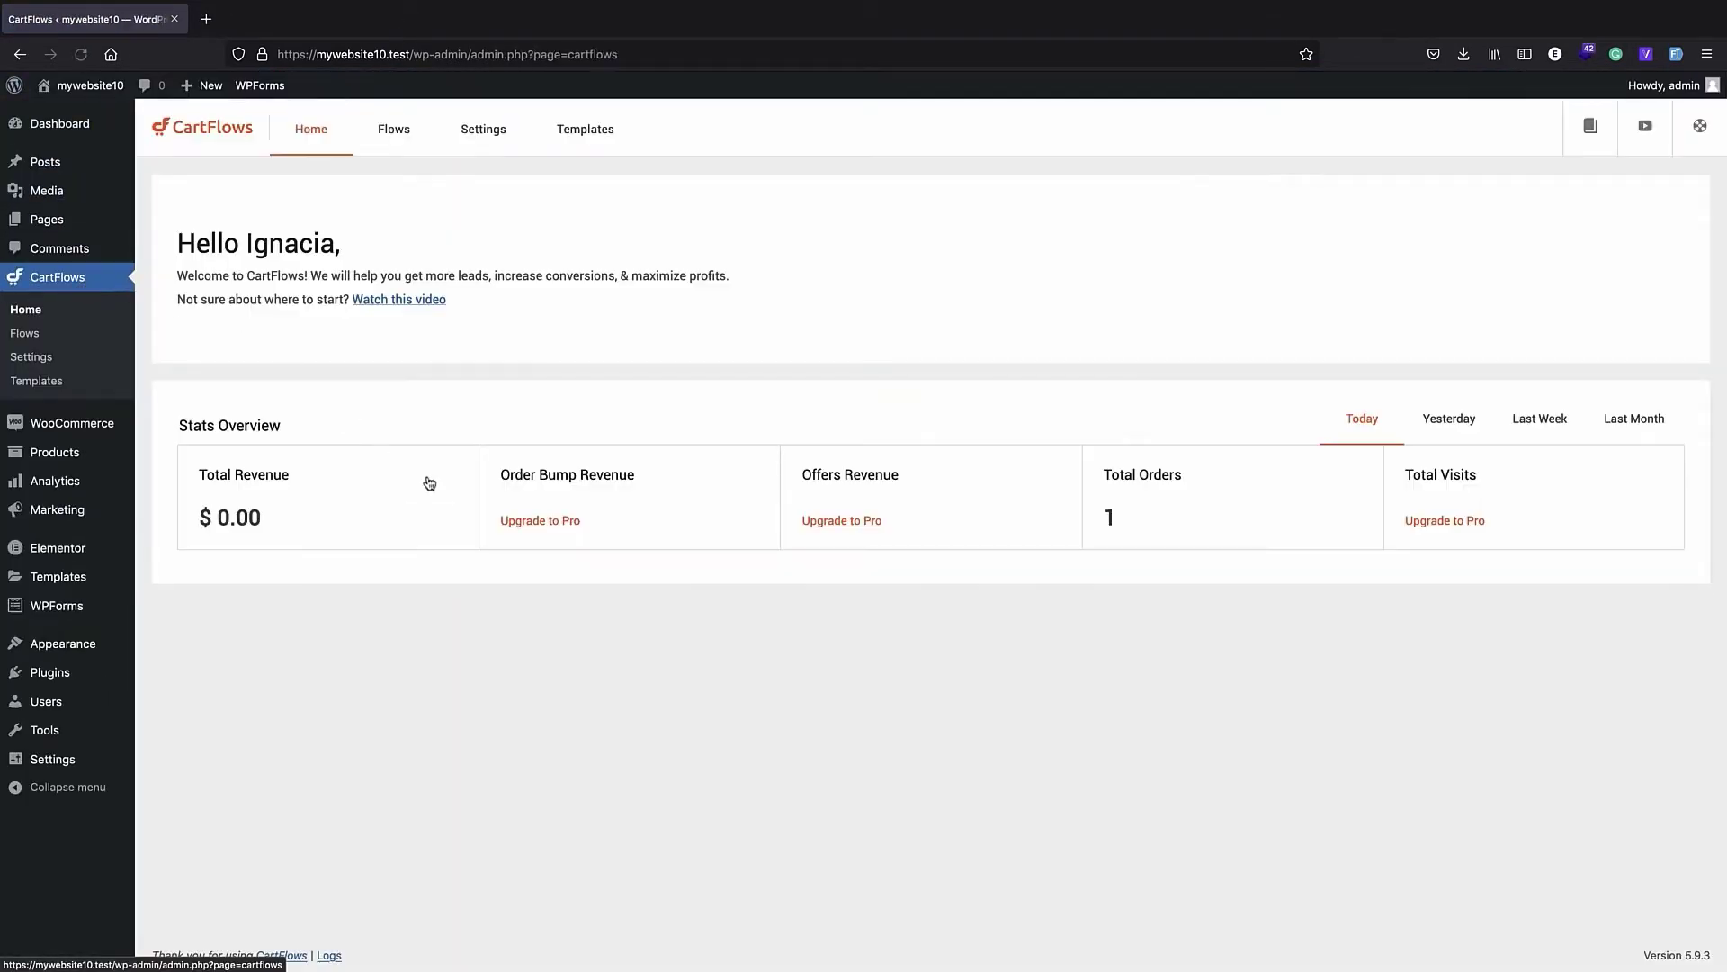
pyautogui.click(392, 139)
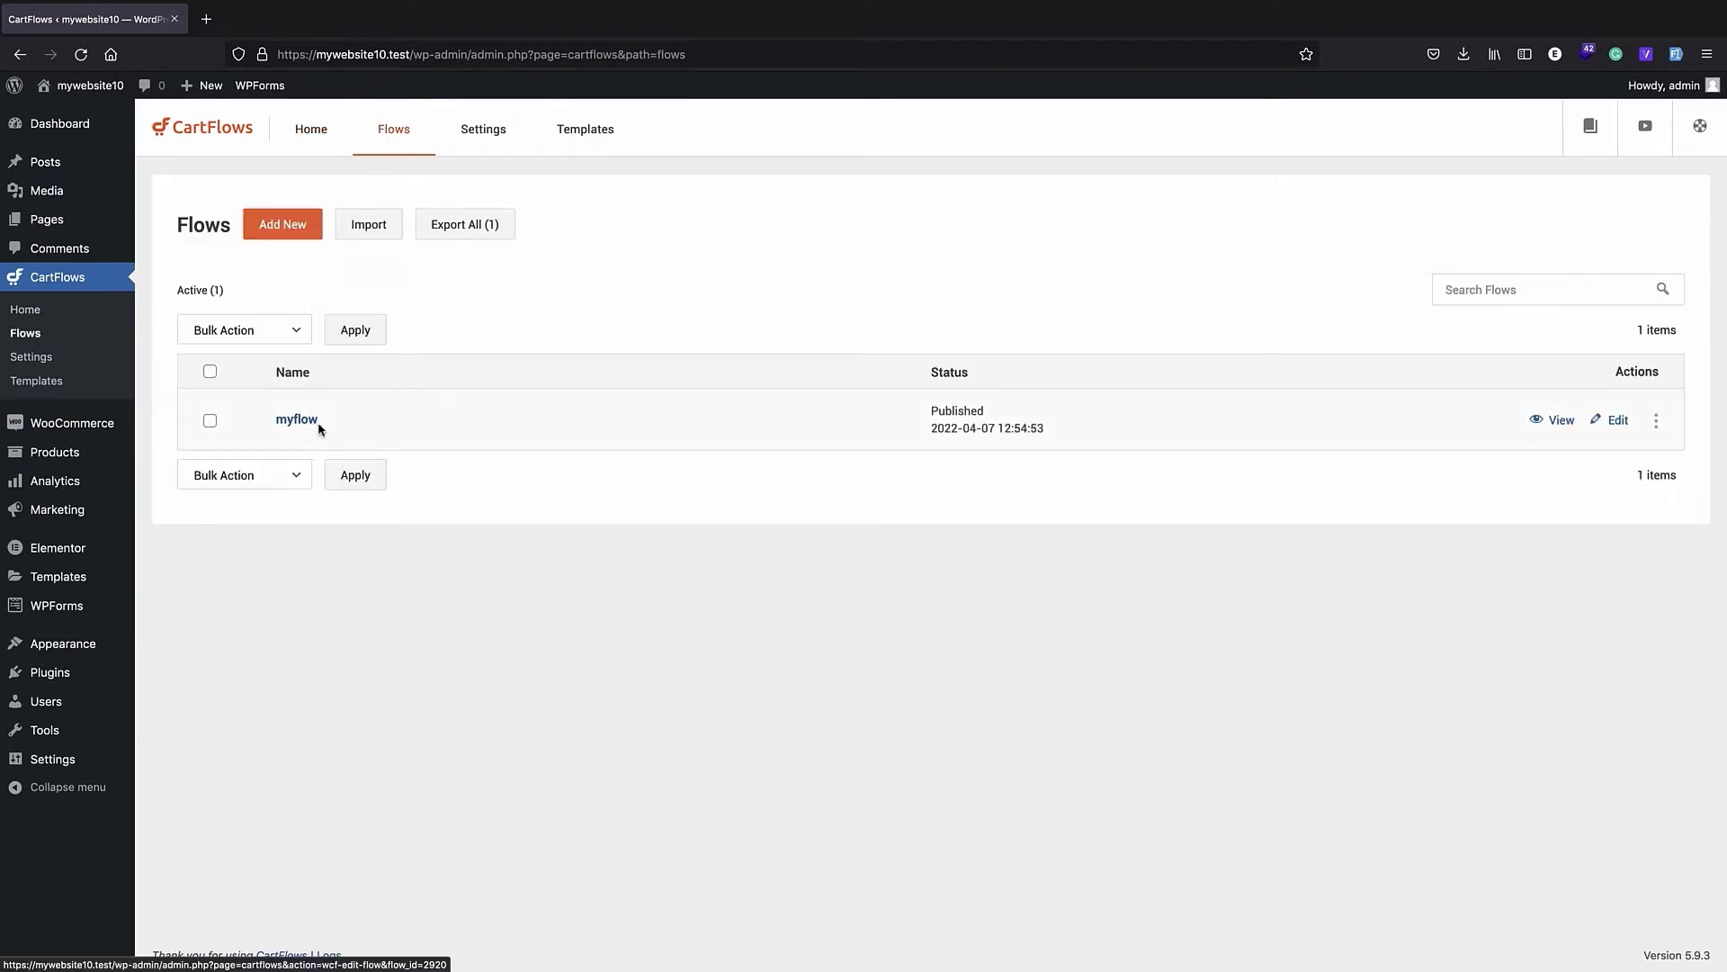
pyautogui.click(210, 420)
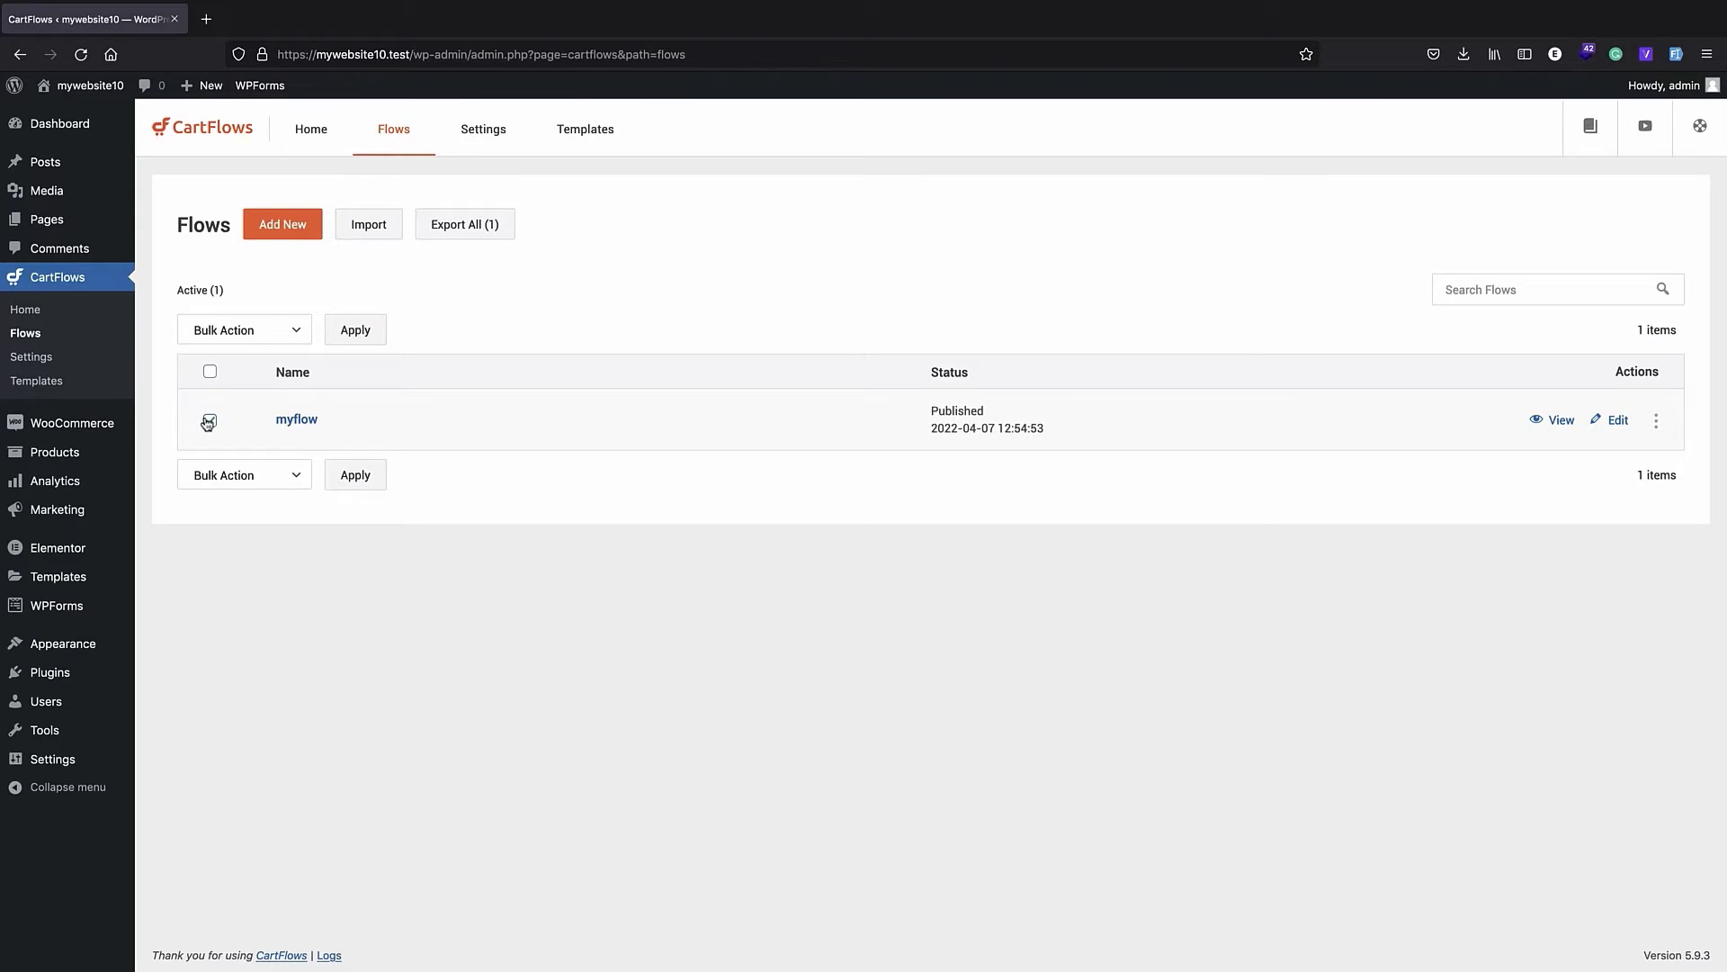
pyautogui.click(1655, 430)
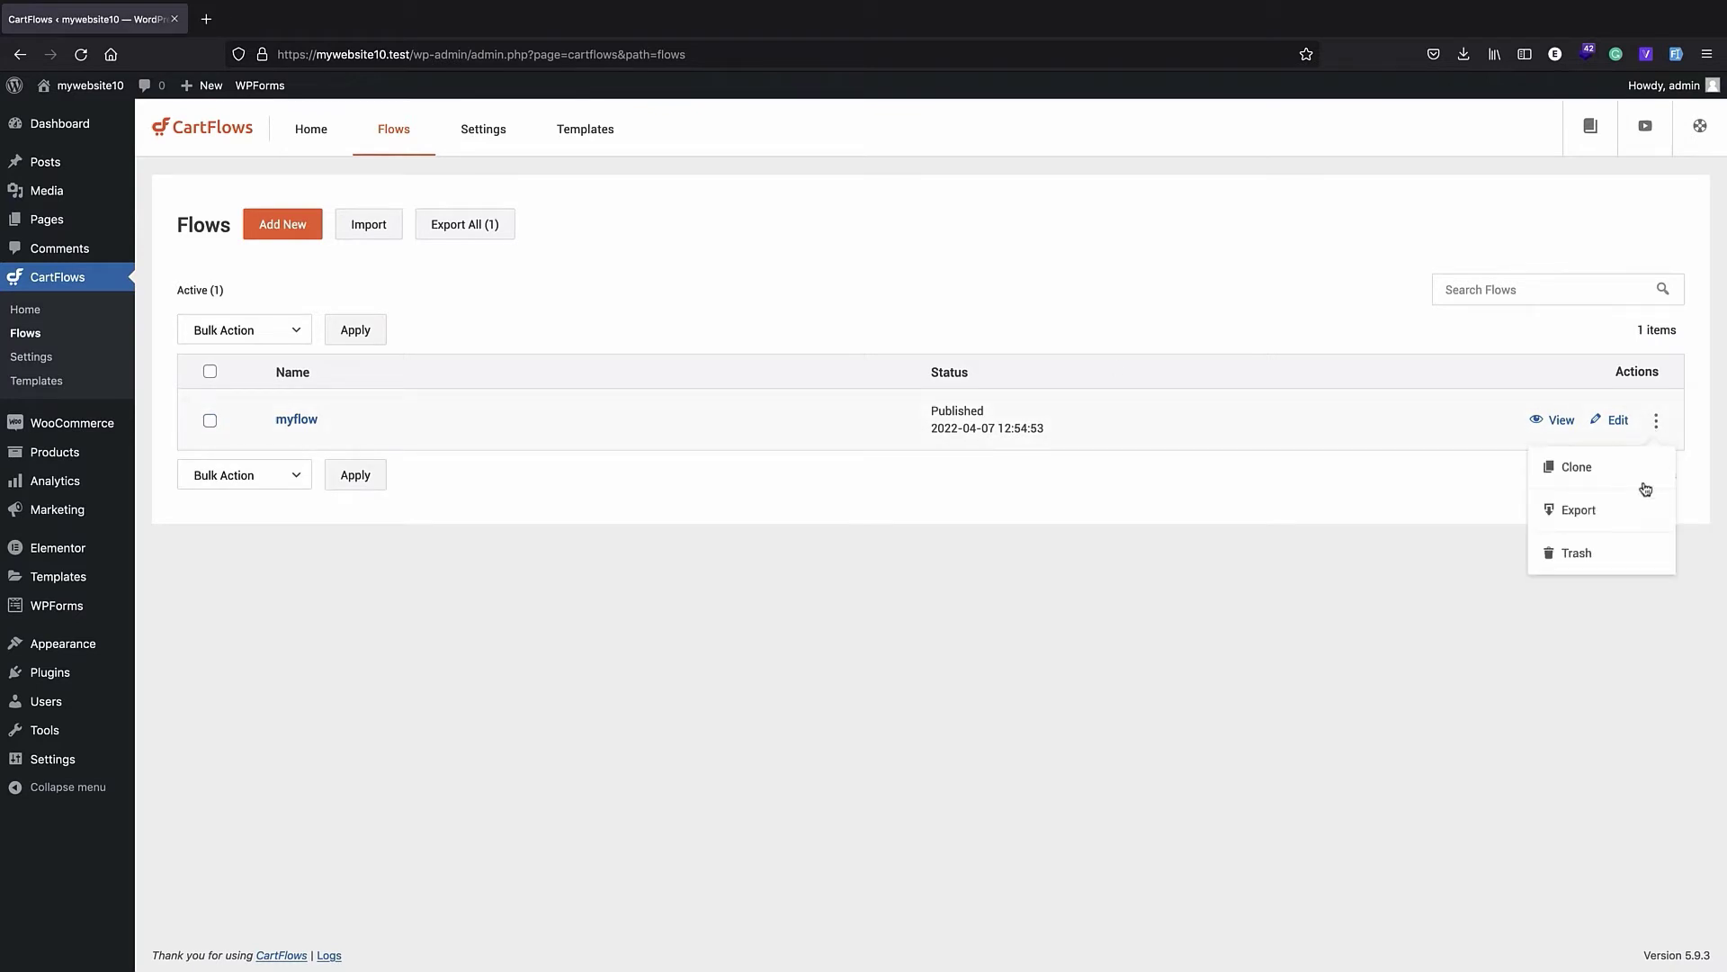
pyautogui.click(1608, 553)
pyautogui.click(989, 549)
pyautogui.click(987, 559)
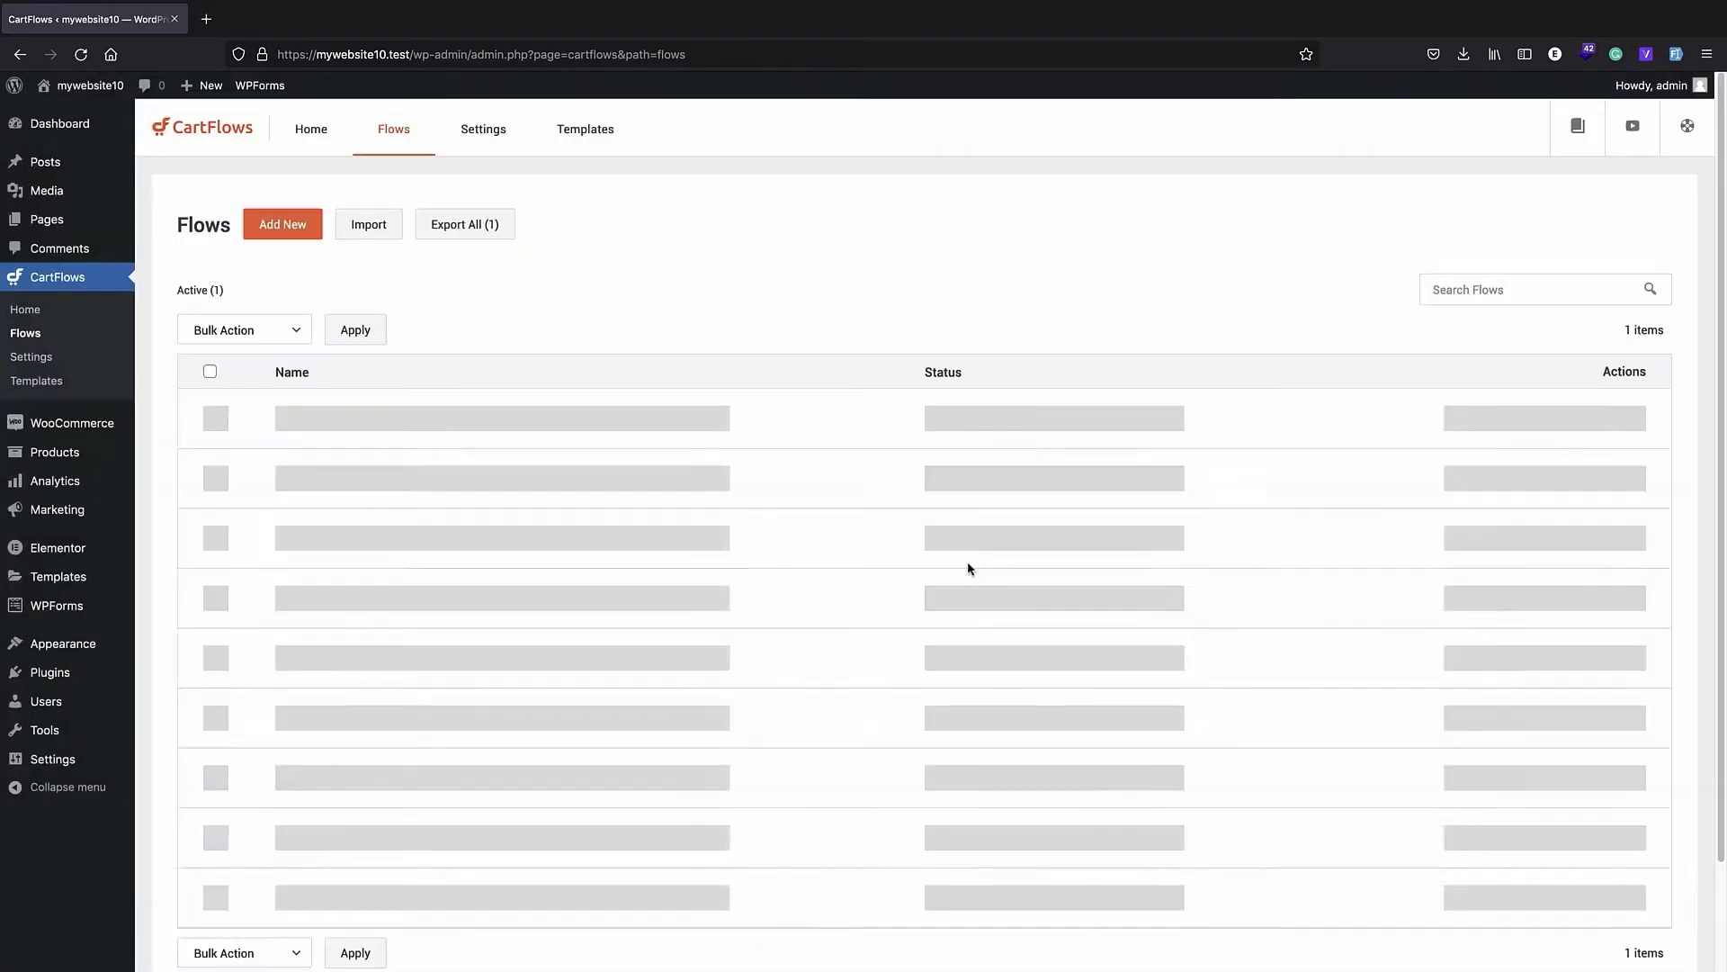
# - Open the storefront in a new tab, go to checkout from the cart, and examine which checkout page design is used
pyautogui.rightClick(68, 93)
pyautogui.click(108, 105)
pyautogui.click(224, 35)
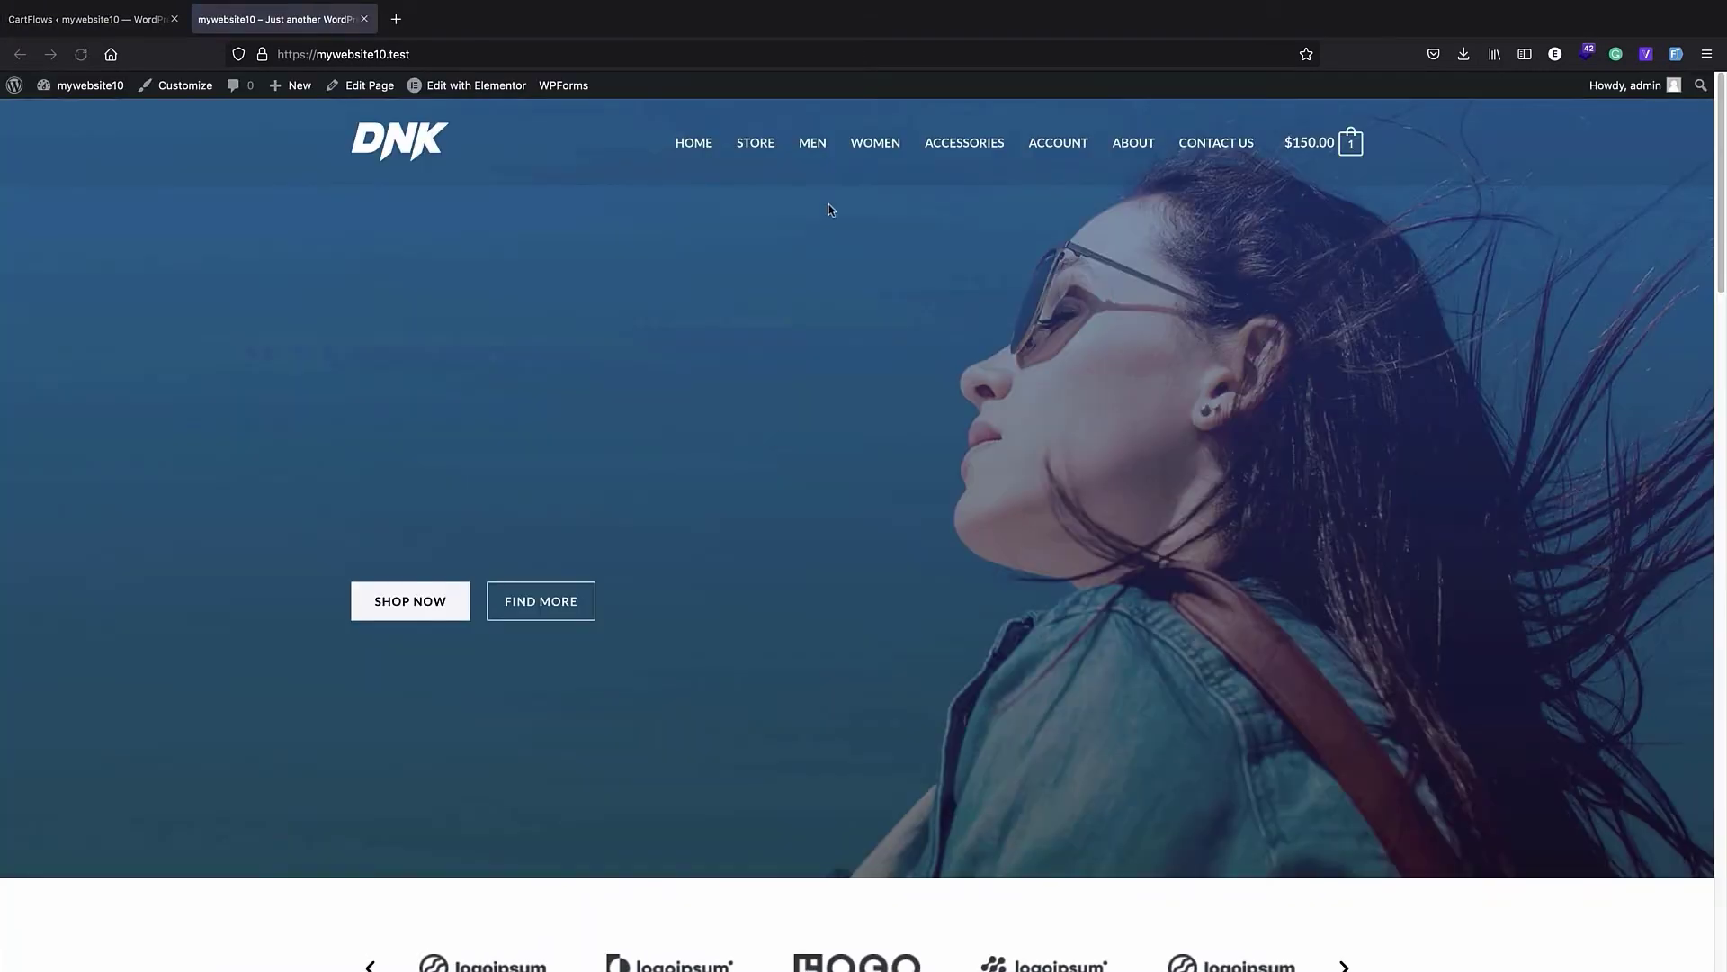
pyautogui.moveTo(1349, 144)
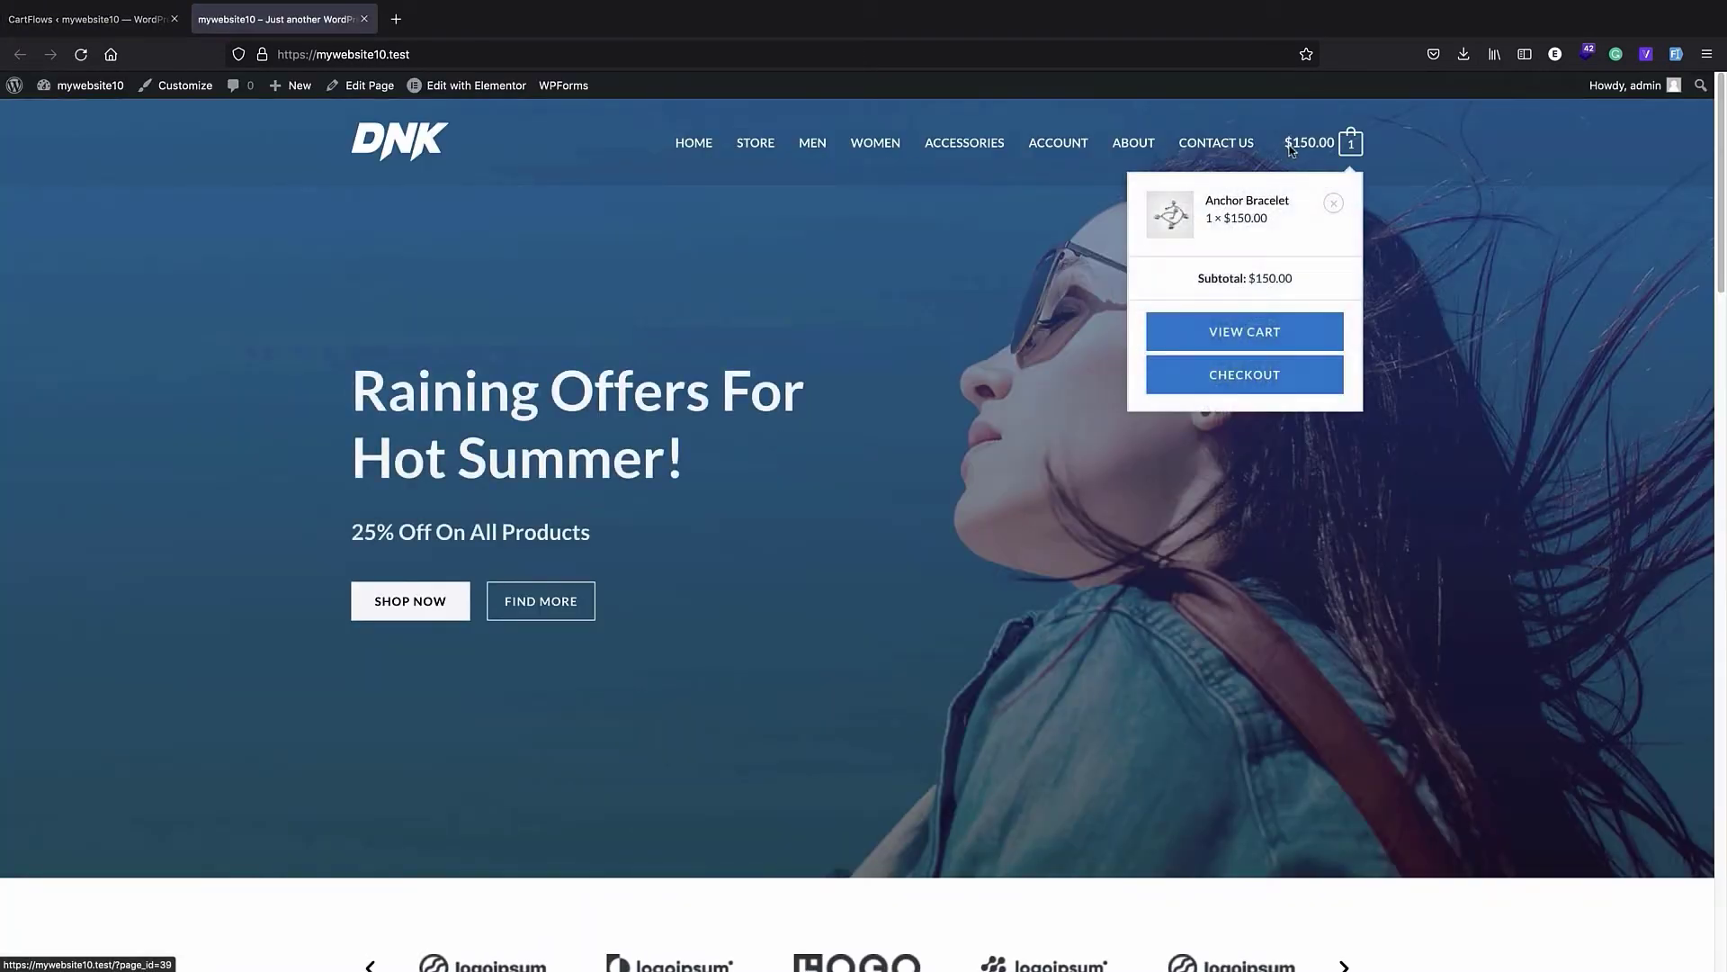
pyautogui.click(1273, 382)
pyautogui.scroll(-7, 1068, 374)
pyautogui.scroll(6, 1026, 356)
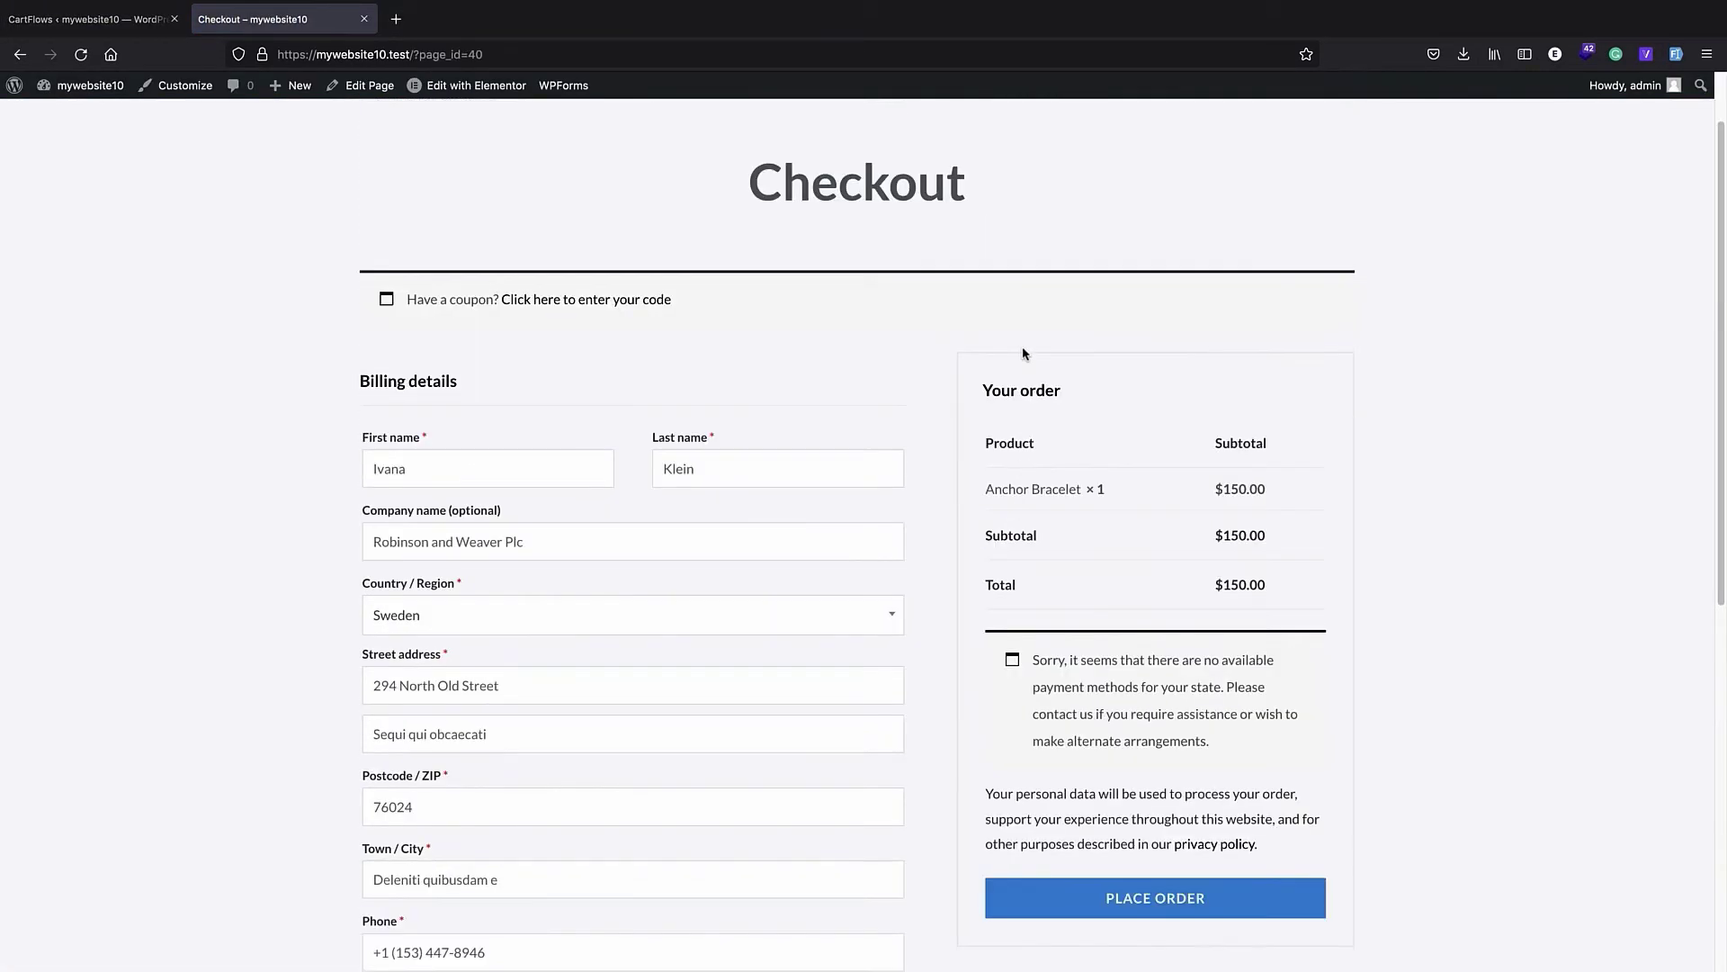
# - Back in the CartFlows admin area, create a new flow from scratch named myflow
pyautogui.hotkey('ctrl', 'shift', 'Tab')
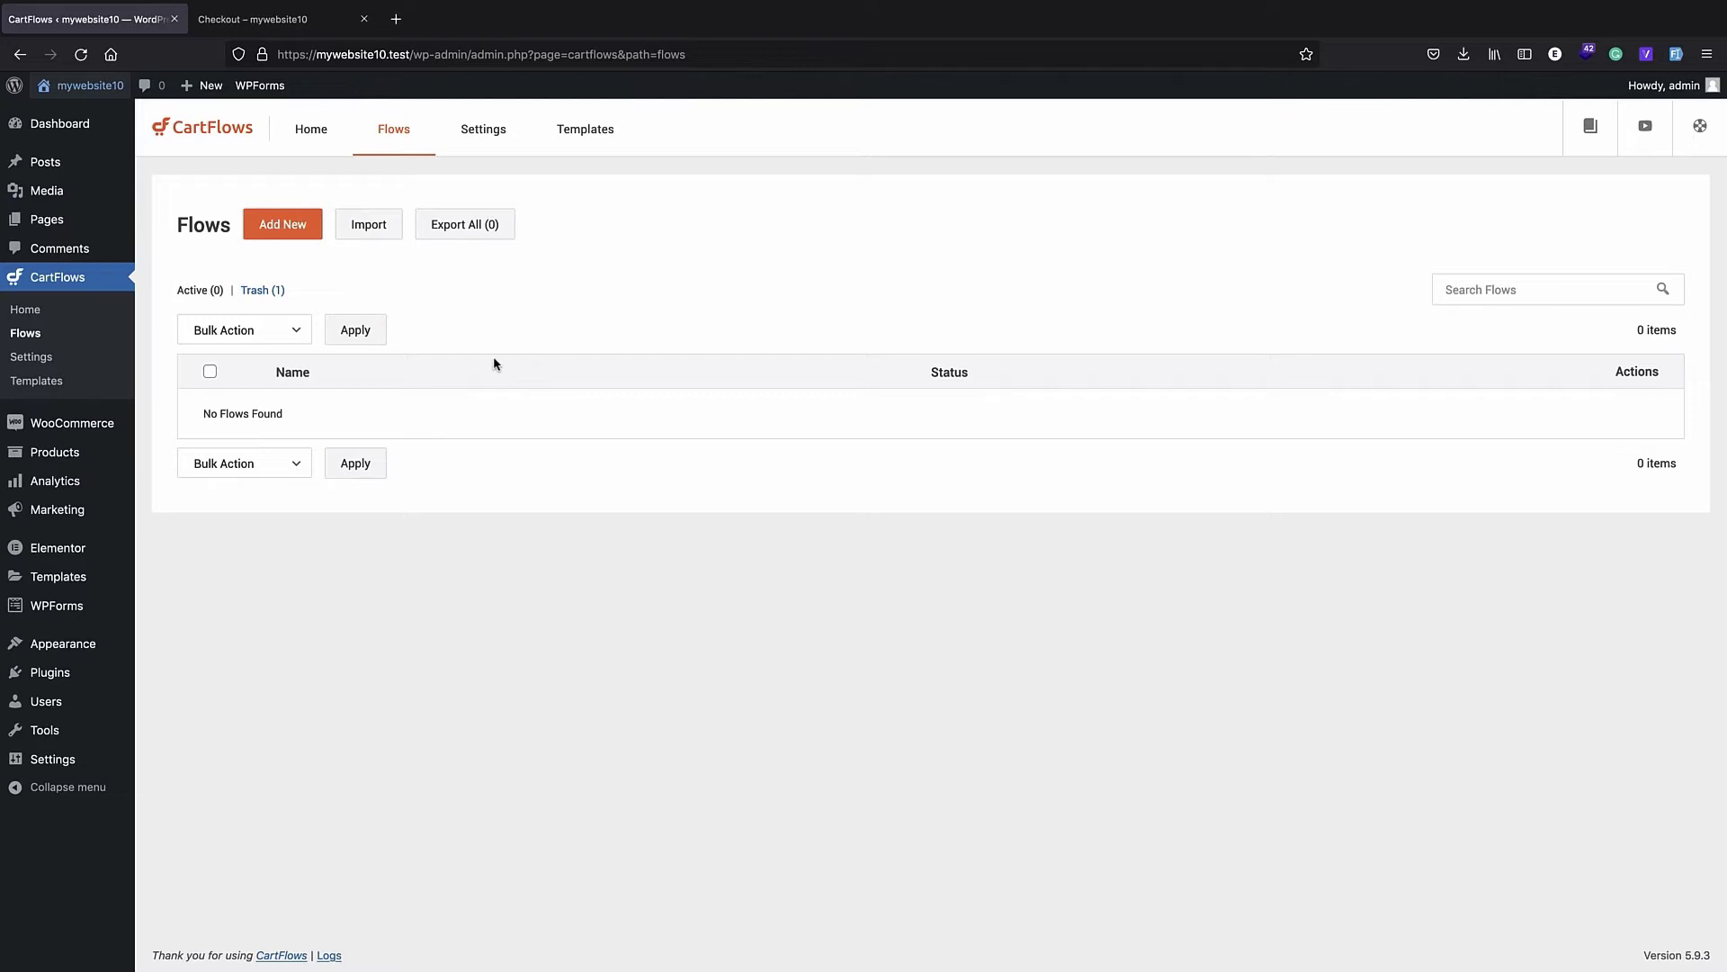
pyautogui.click(278, 229)
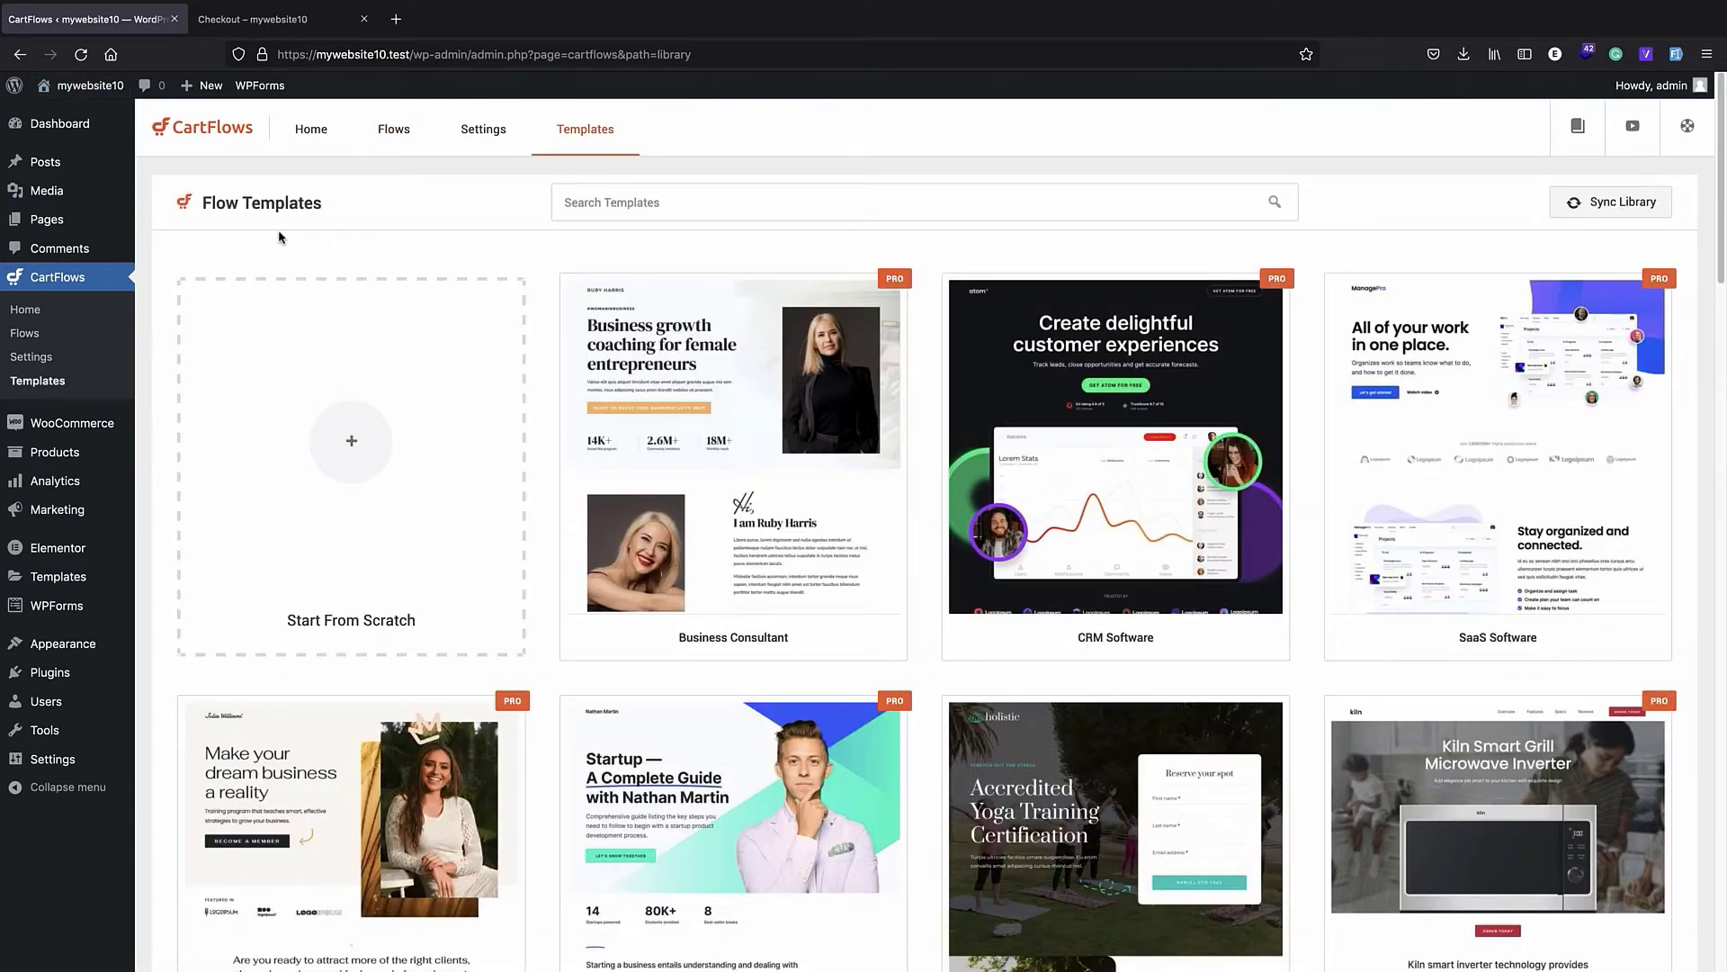
pyautogui.click(354, 438)
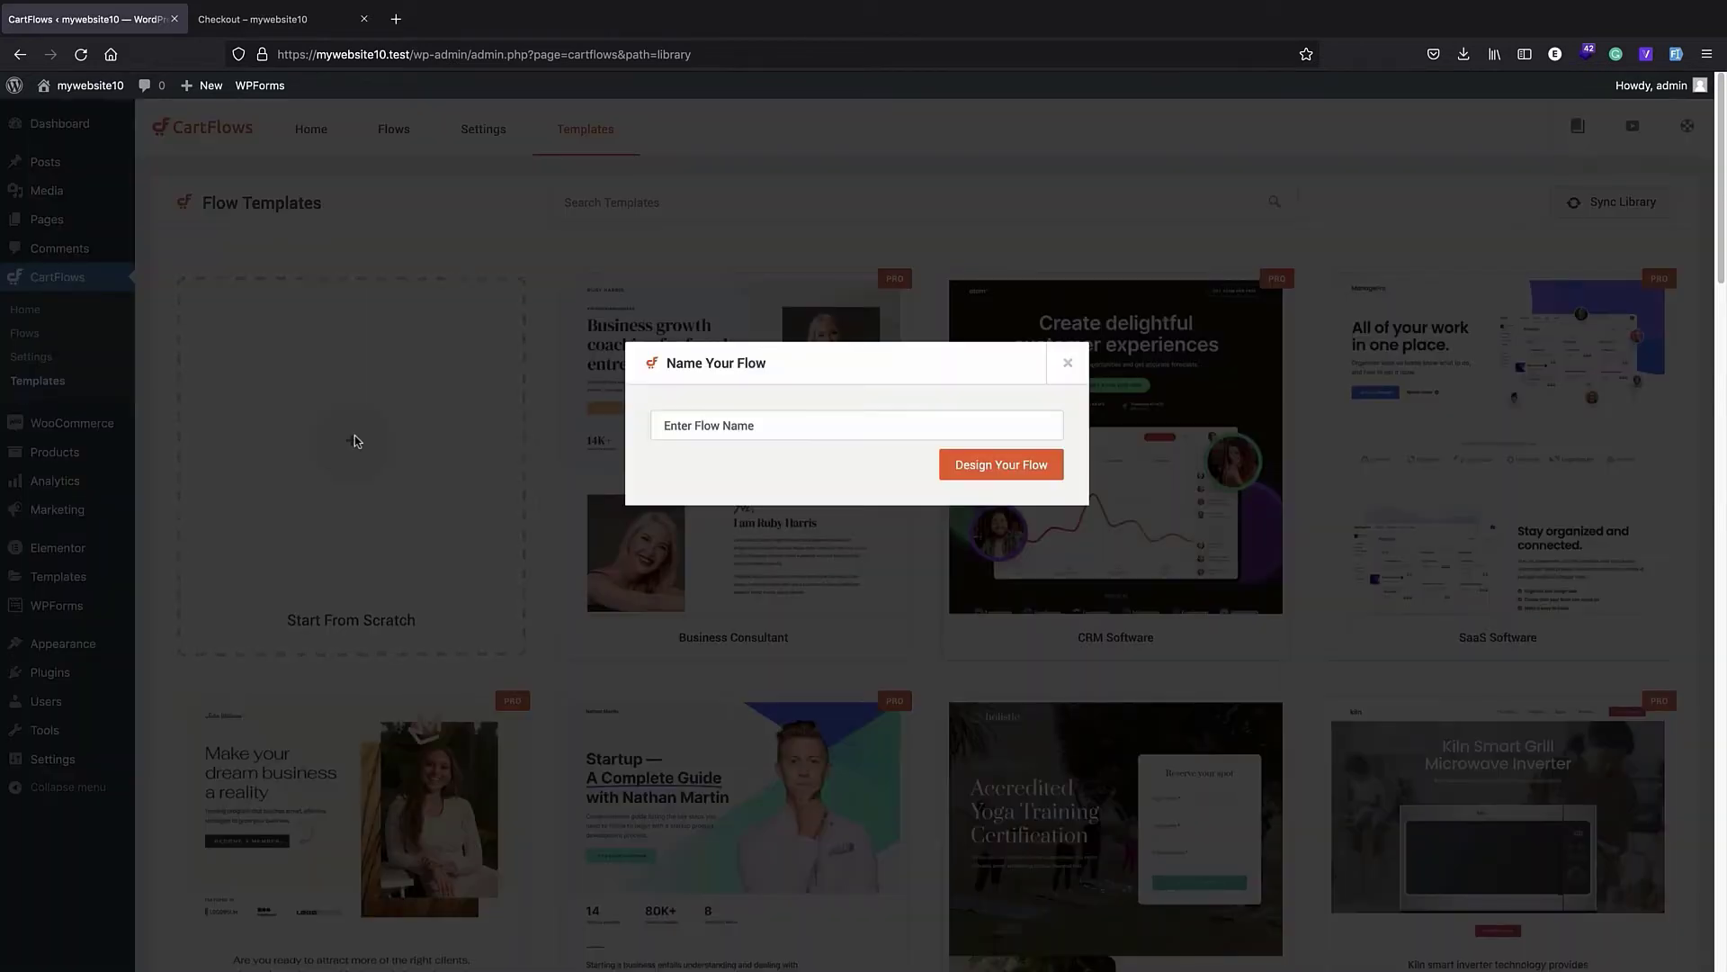
pyautogui.click(710, 438)
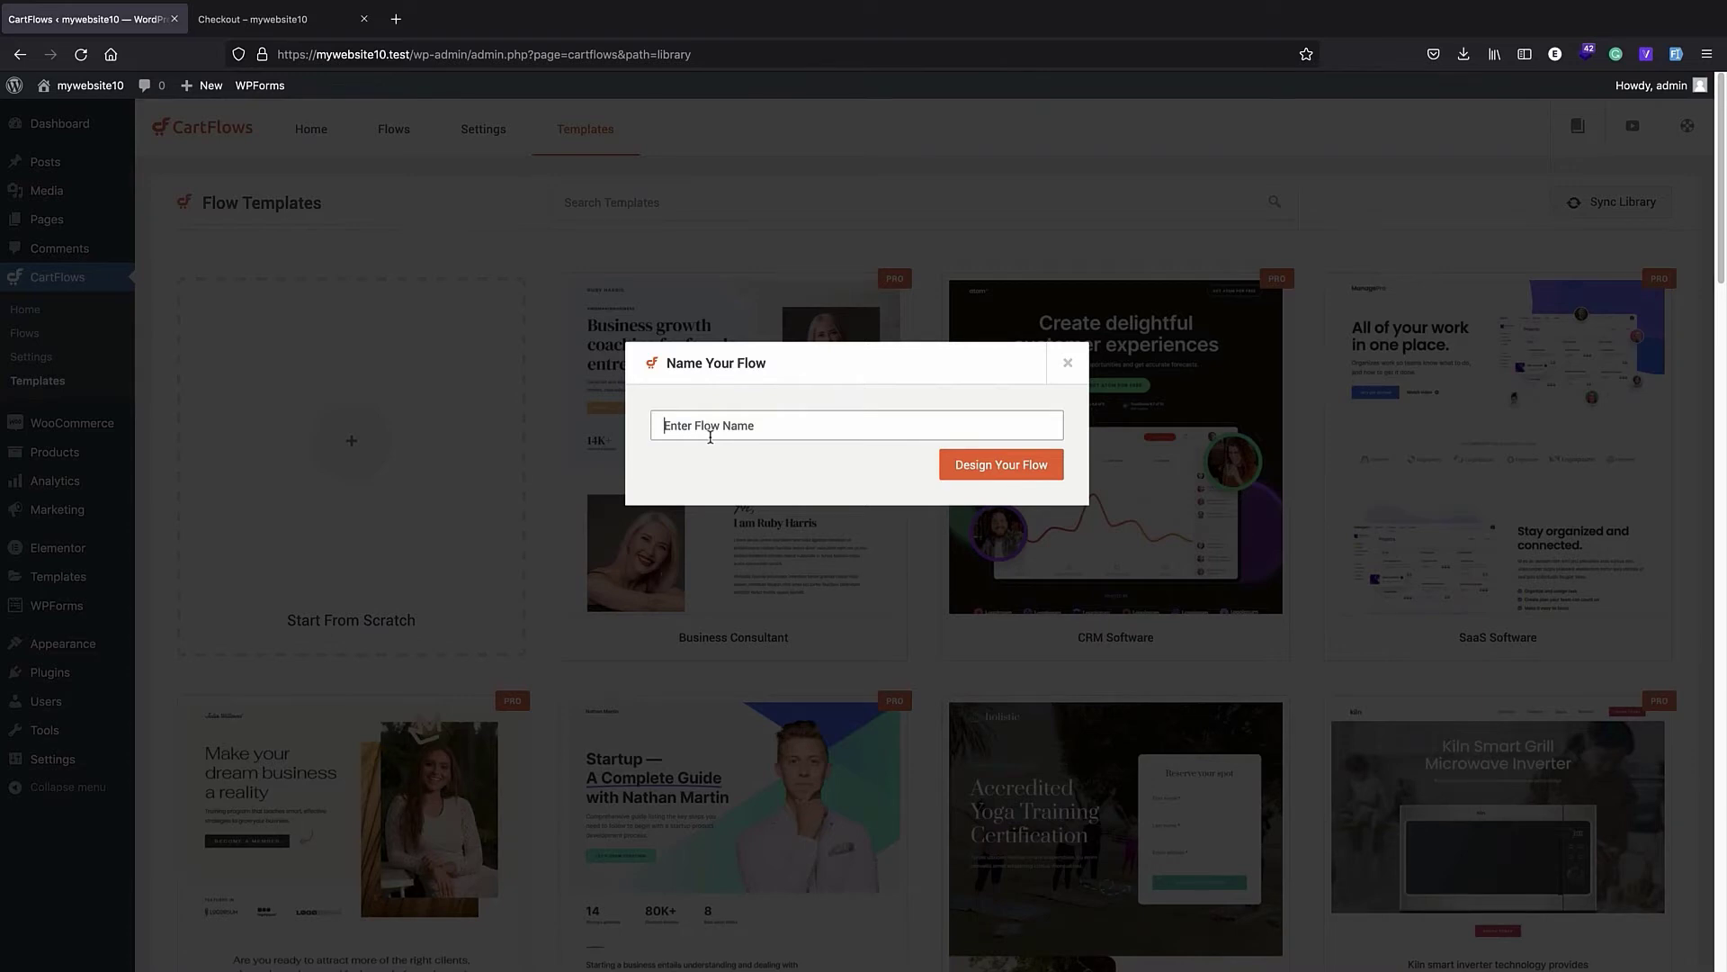
pyautogui.write('m')
pyautogui.press('BackSpace')
pyautogui.write('yflow')
pyautogui.click(1016, 466)
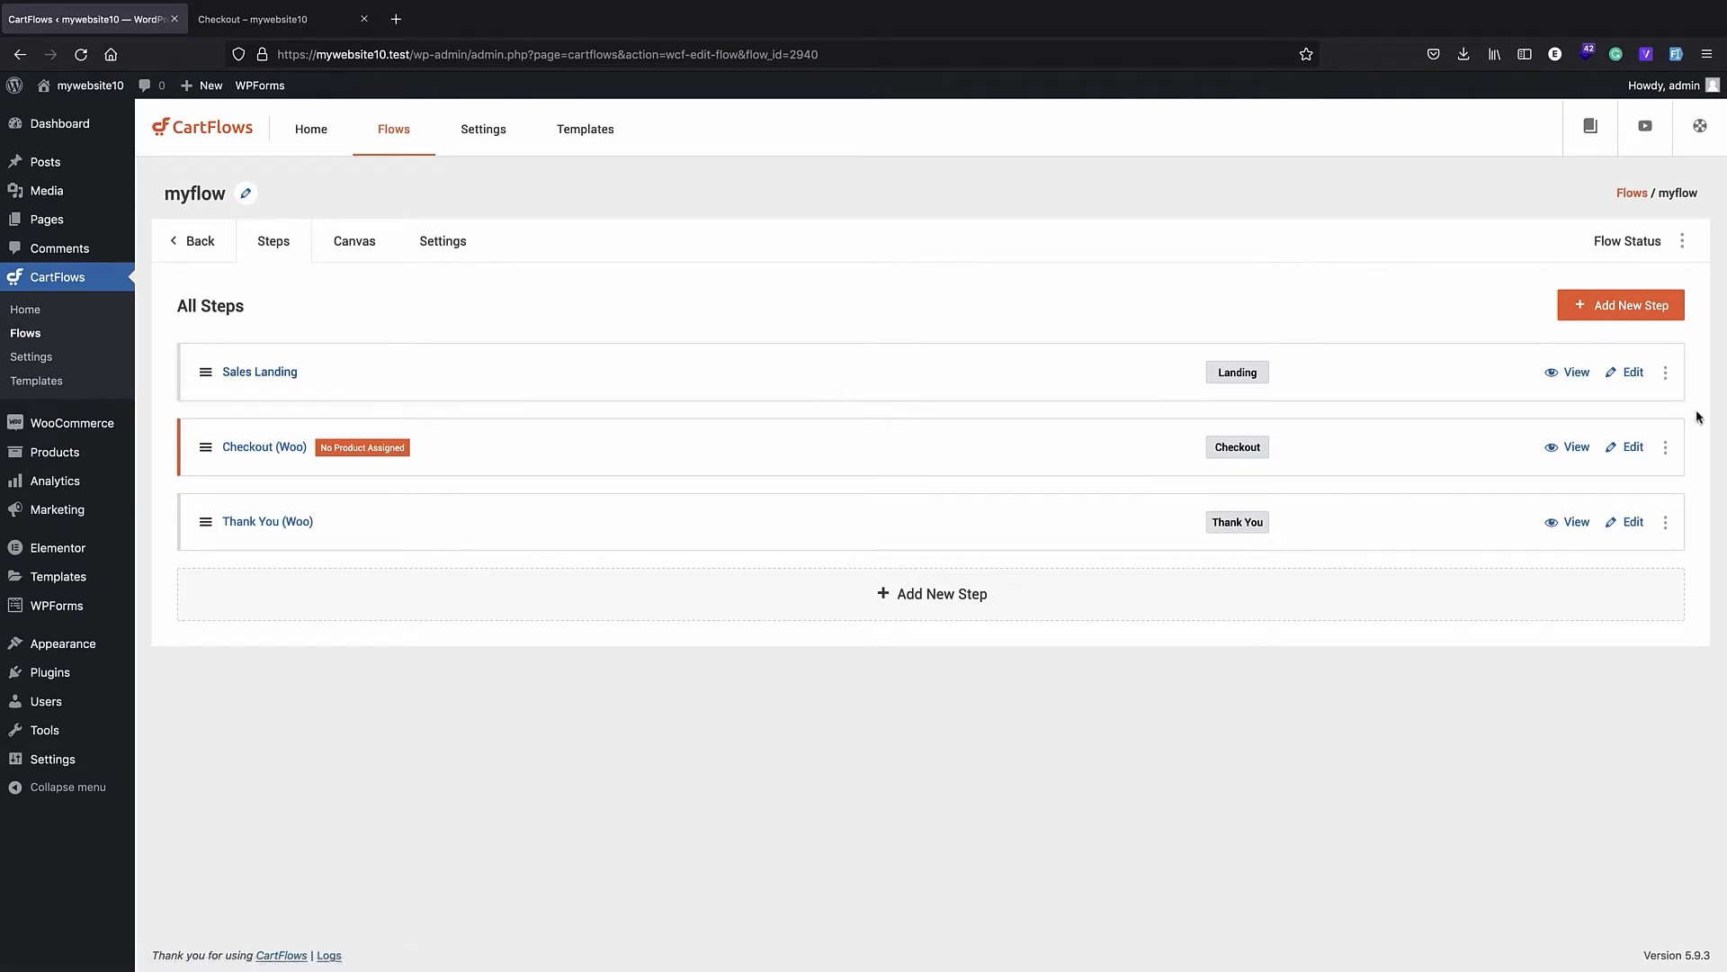
# - Delete the Sales Landing step from the myflow flow
pyautogui.click(1666, 373)
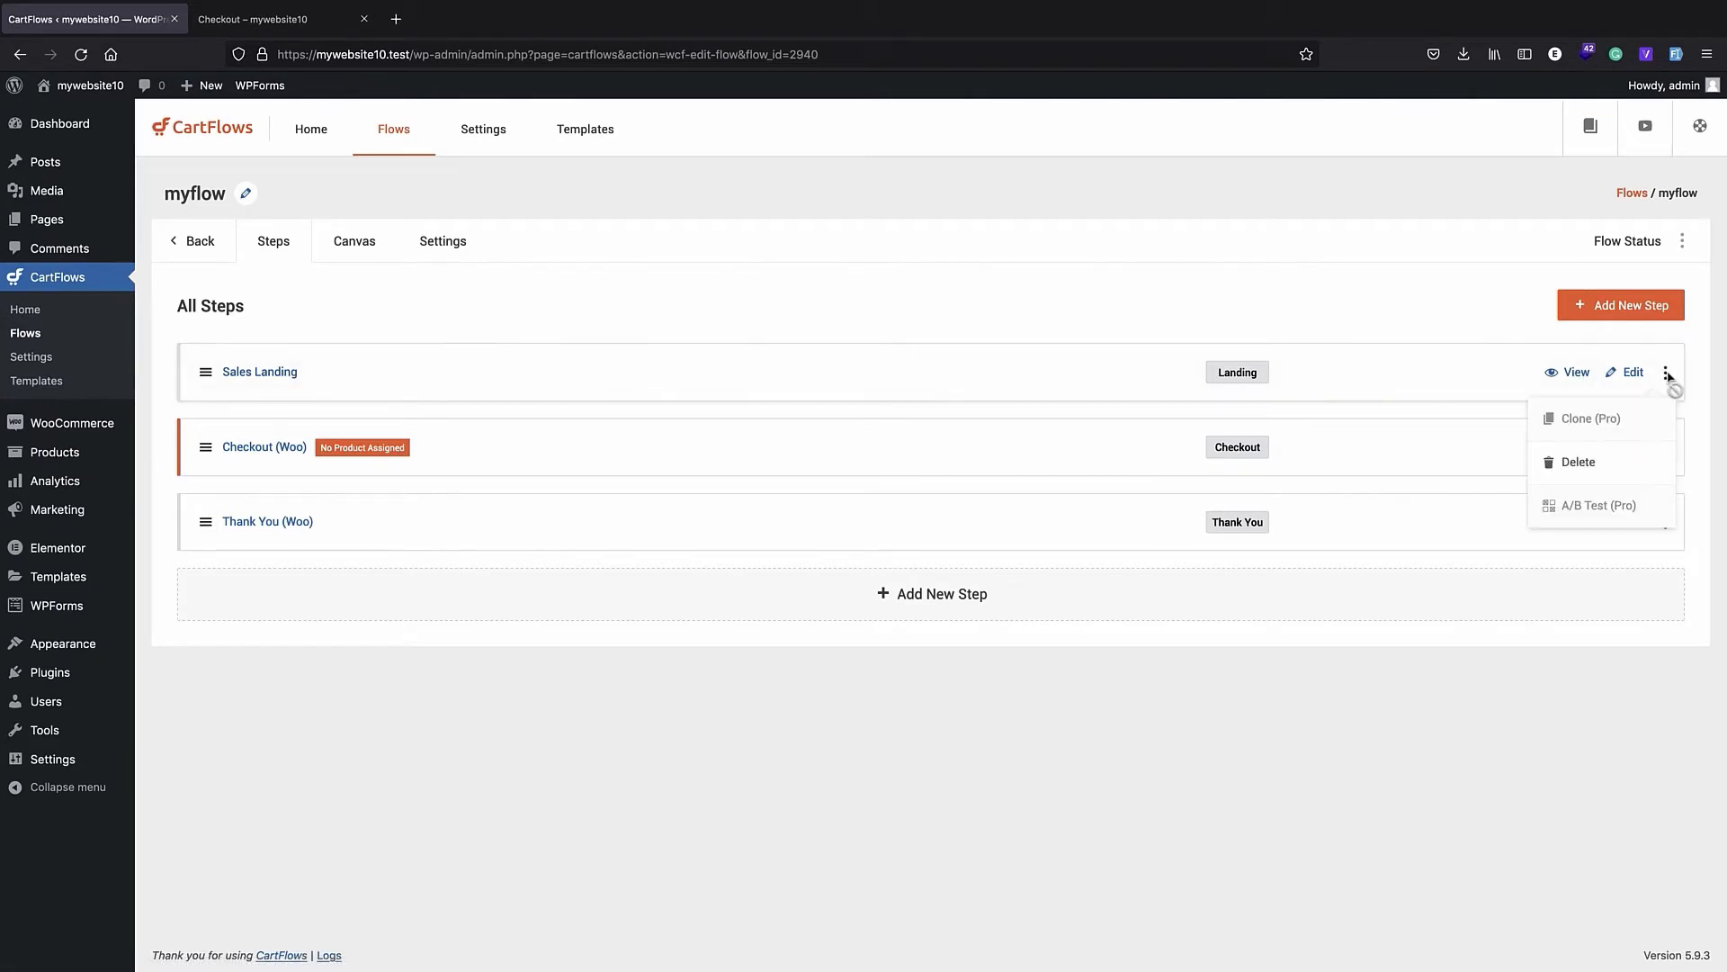
pyautogui.click(1610, 464)
pyautogui.click(990, 548)
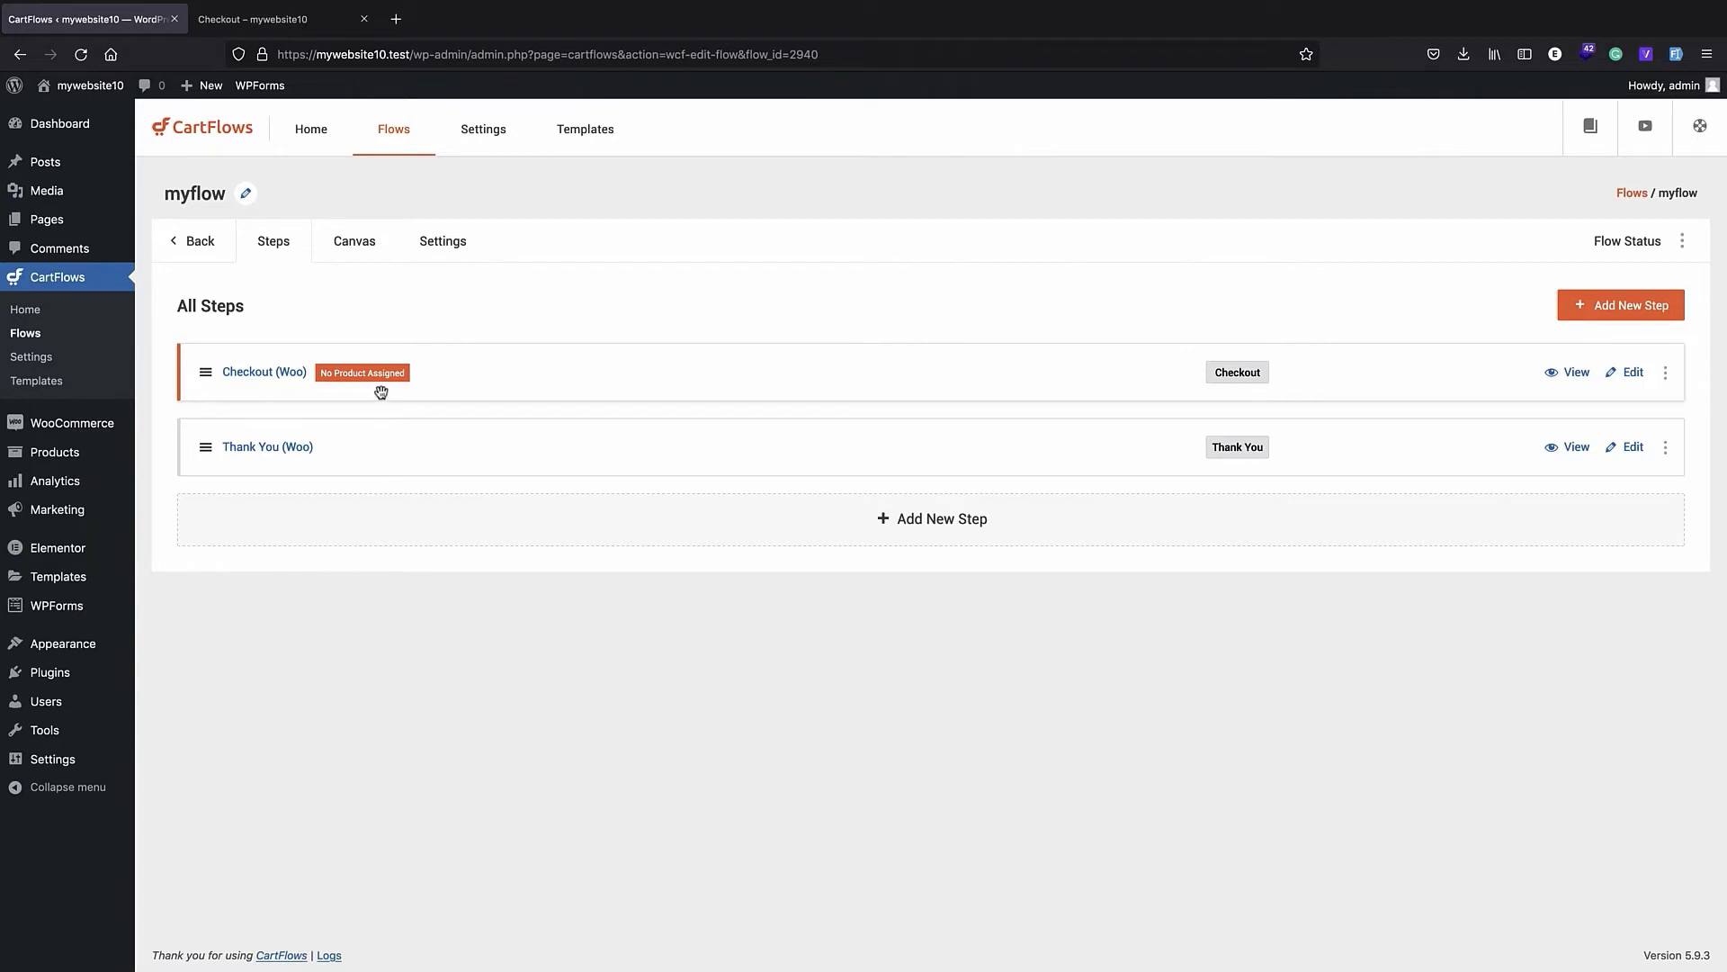
# - In the CartFlows settings, set Global Checkout to Checkout (Woo) (# 2942) and save the settings
pyautogui.click(480, 133)
pyautogui.click(315, 253)
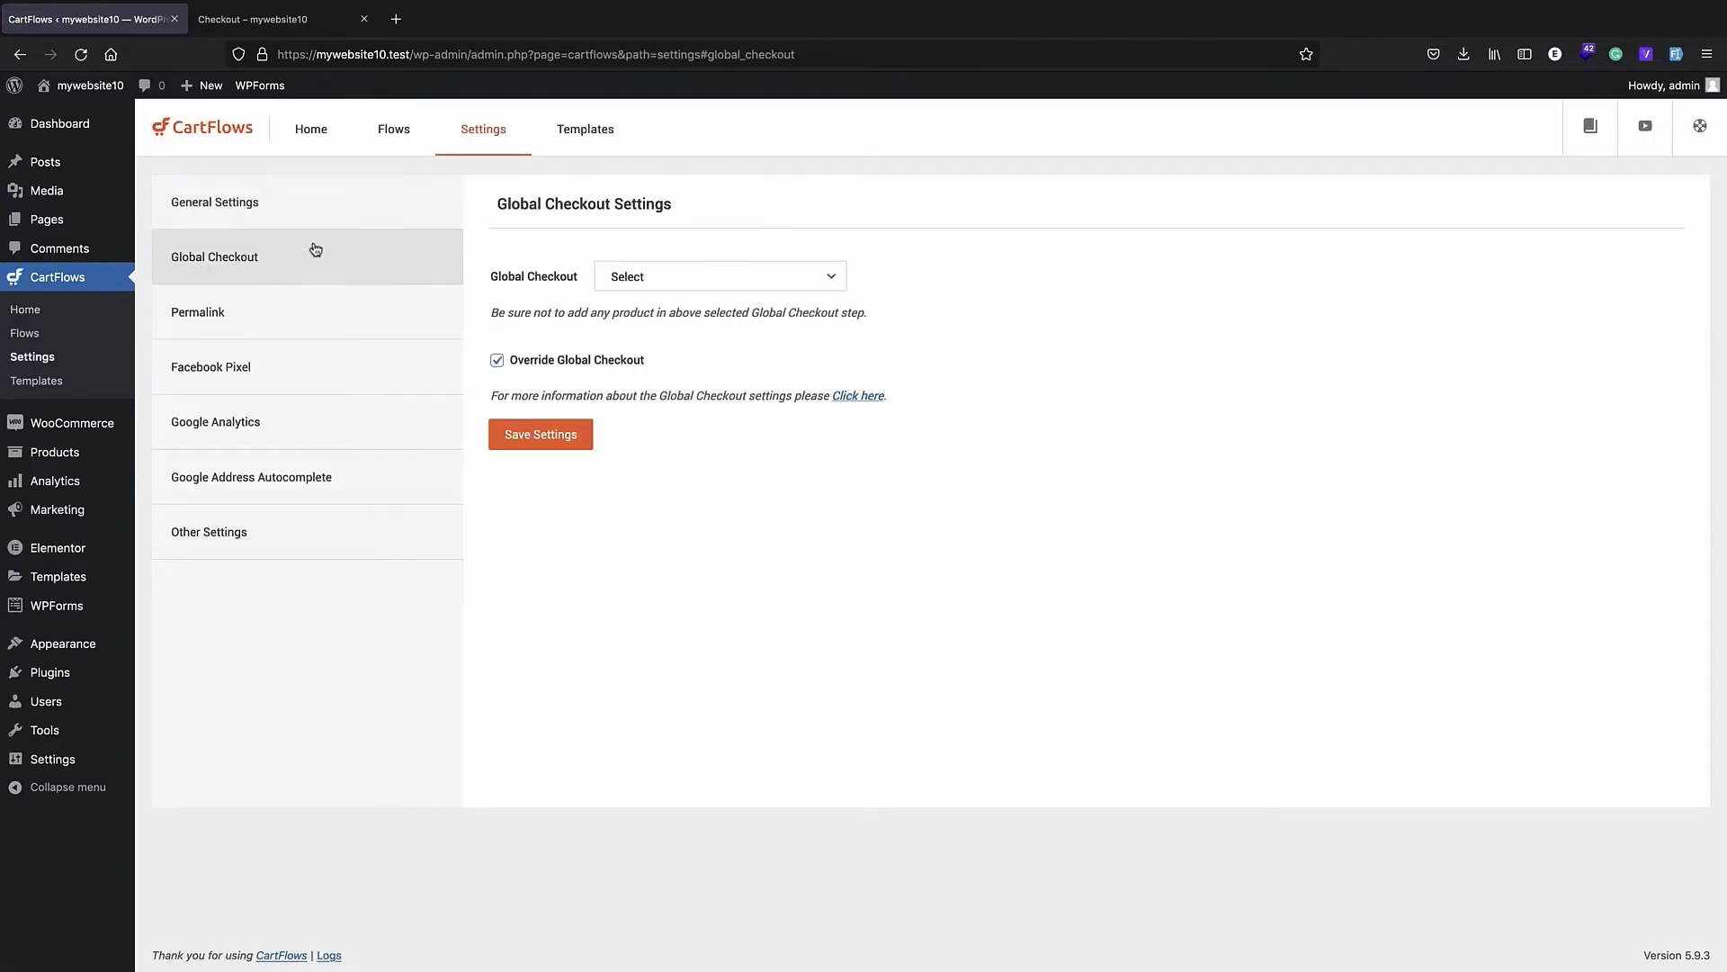
pyautogui.click(630, 276)
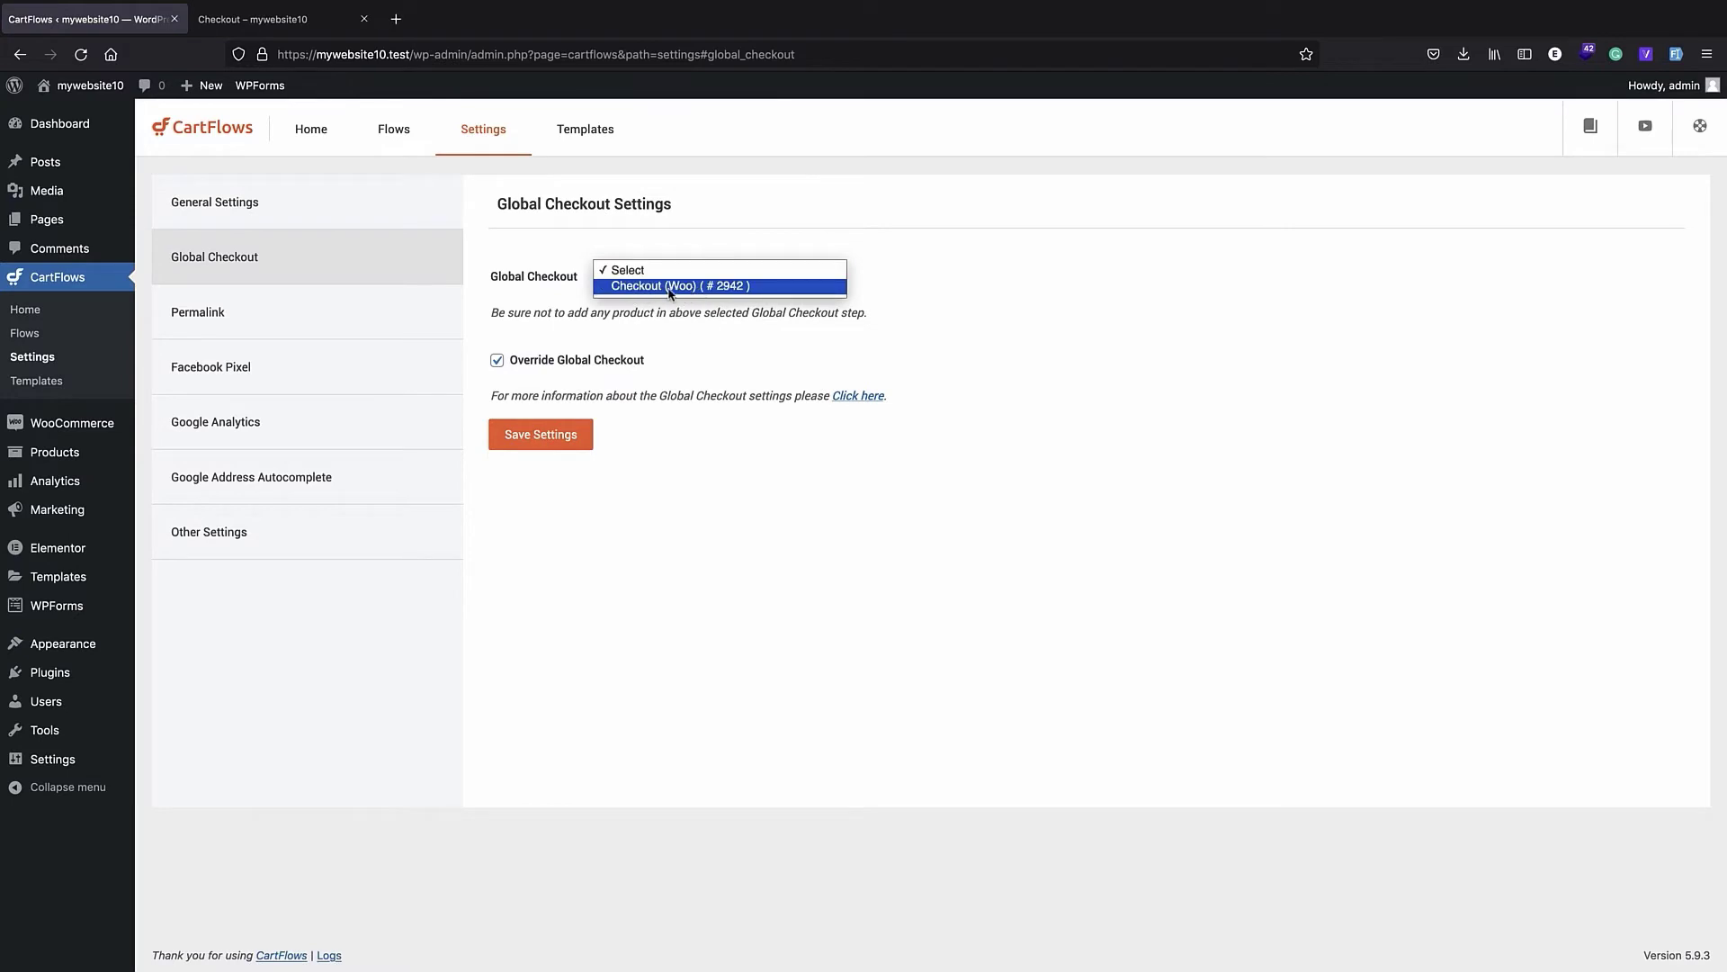
pyautogui.click(652, 286)
pyautogui.click(558, 436)
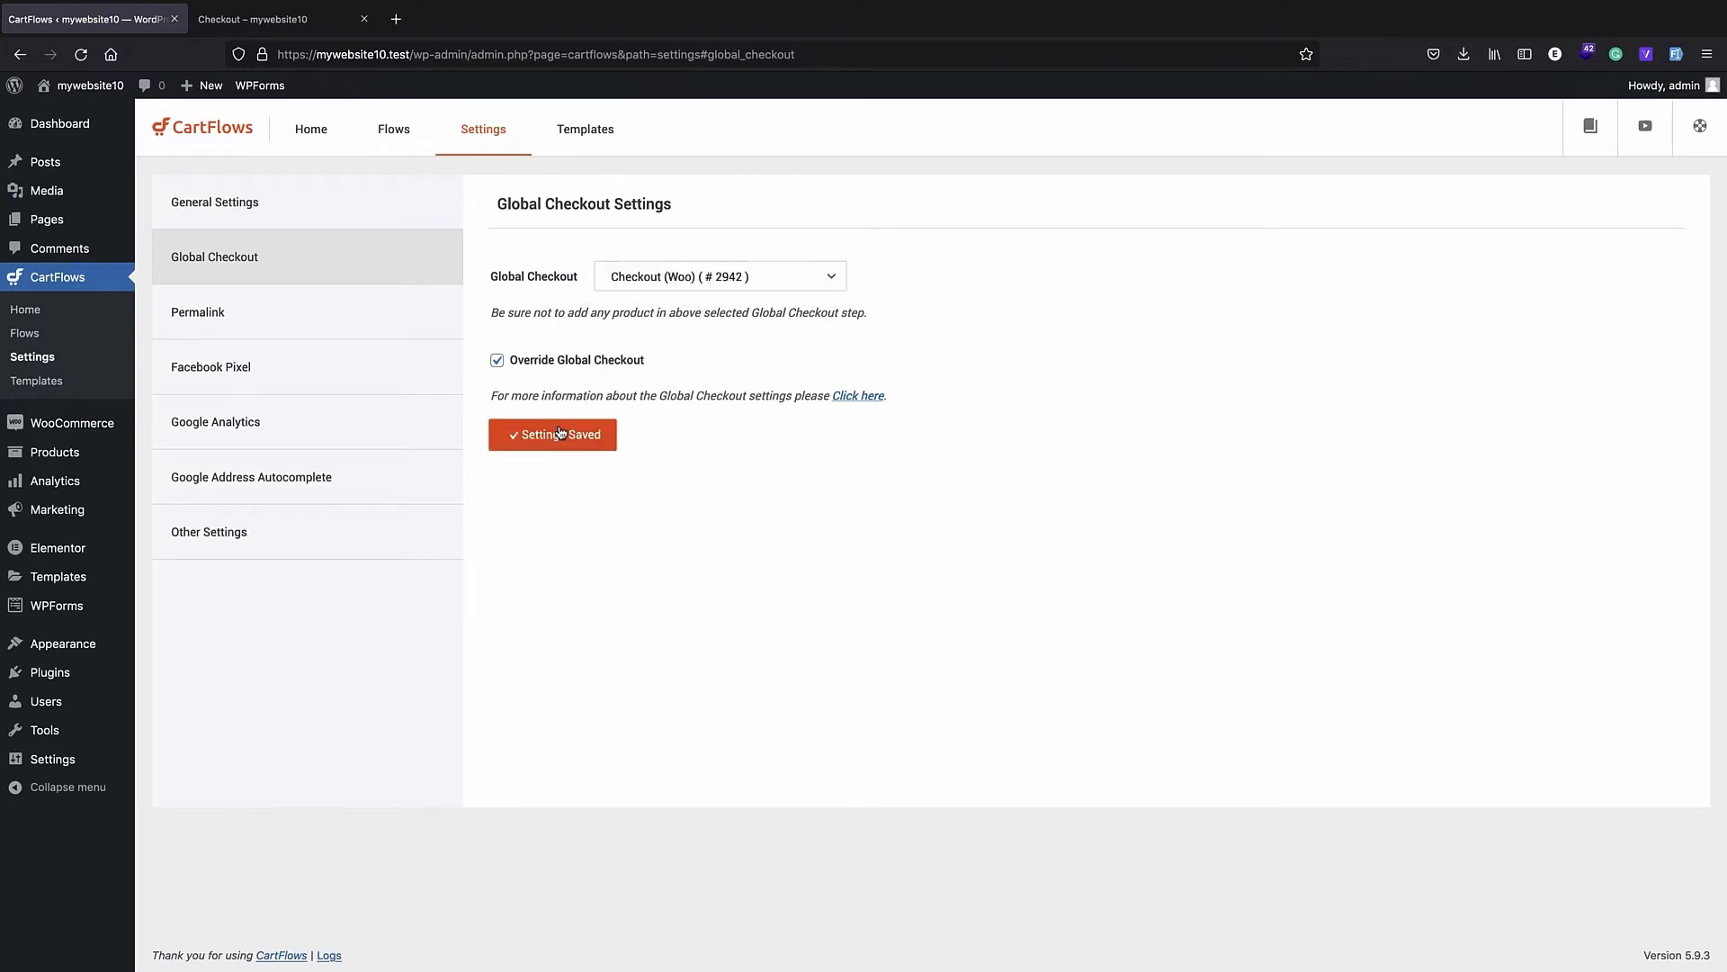
# - Open the Checkout (Woo) step of the myflow flow for editing with Elementor
pyautogui.click(185, 215)
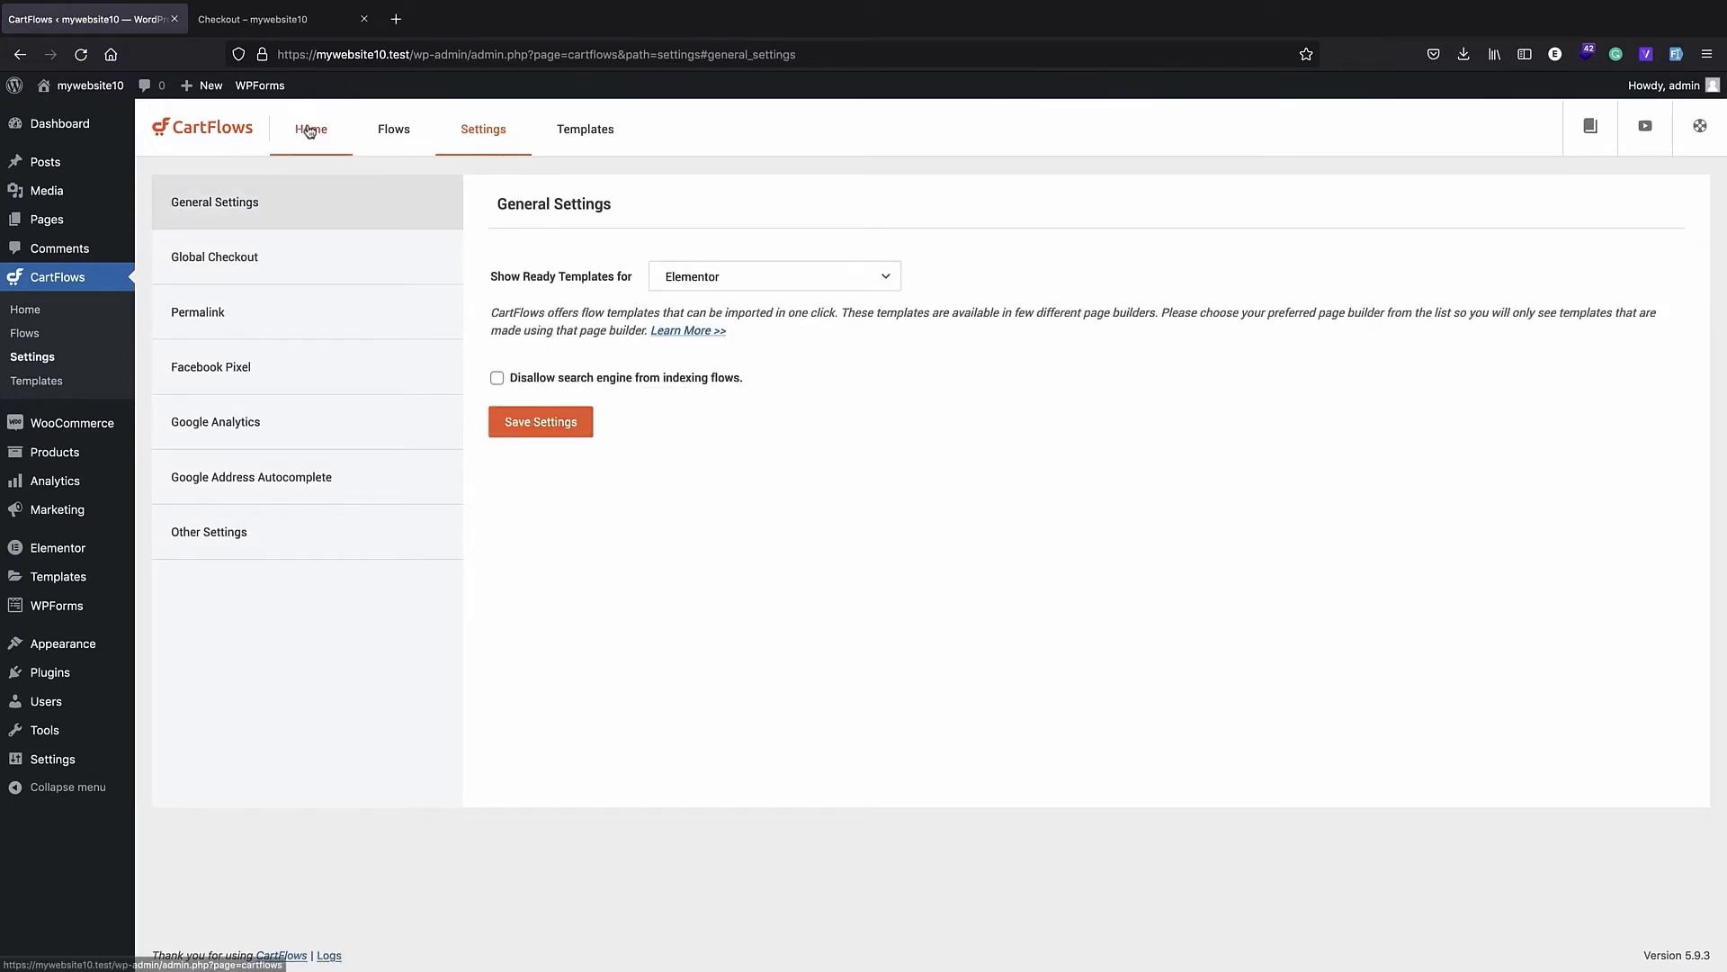
pyautogui.click(309, 131)
pyautogui.click(396, 130)
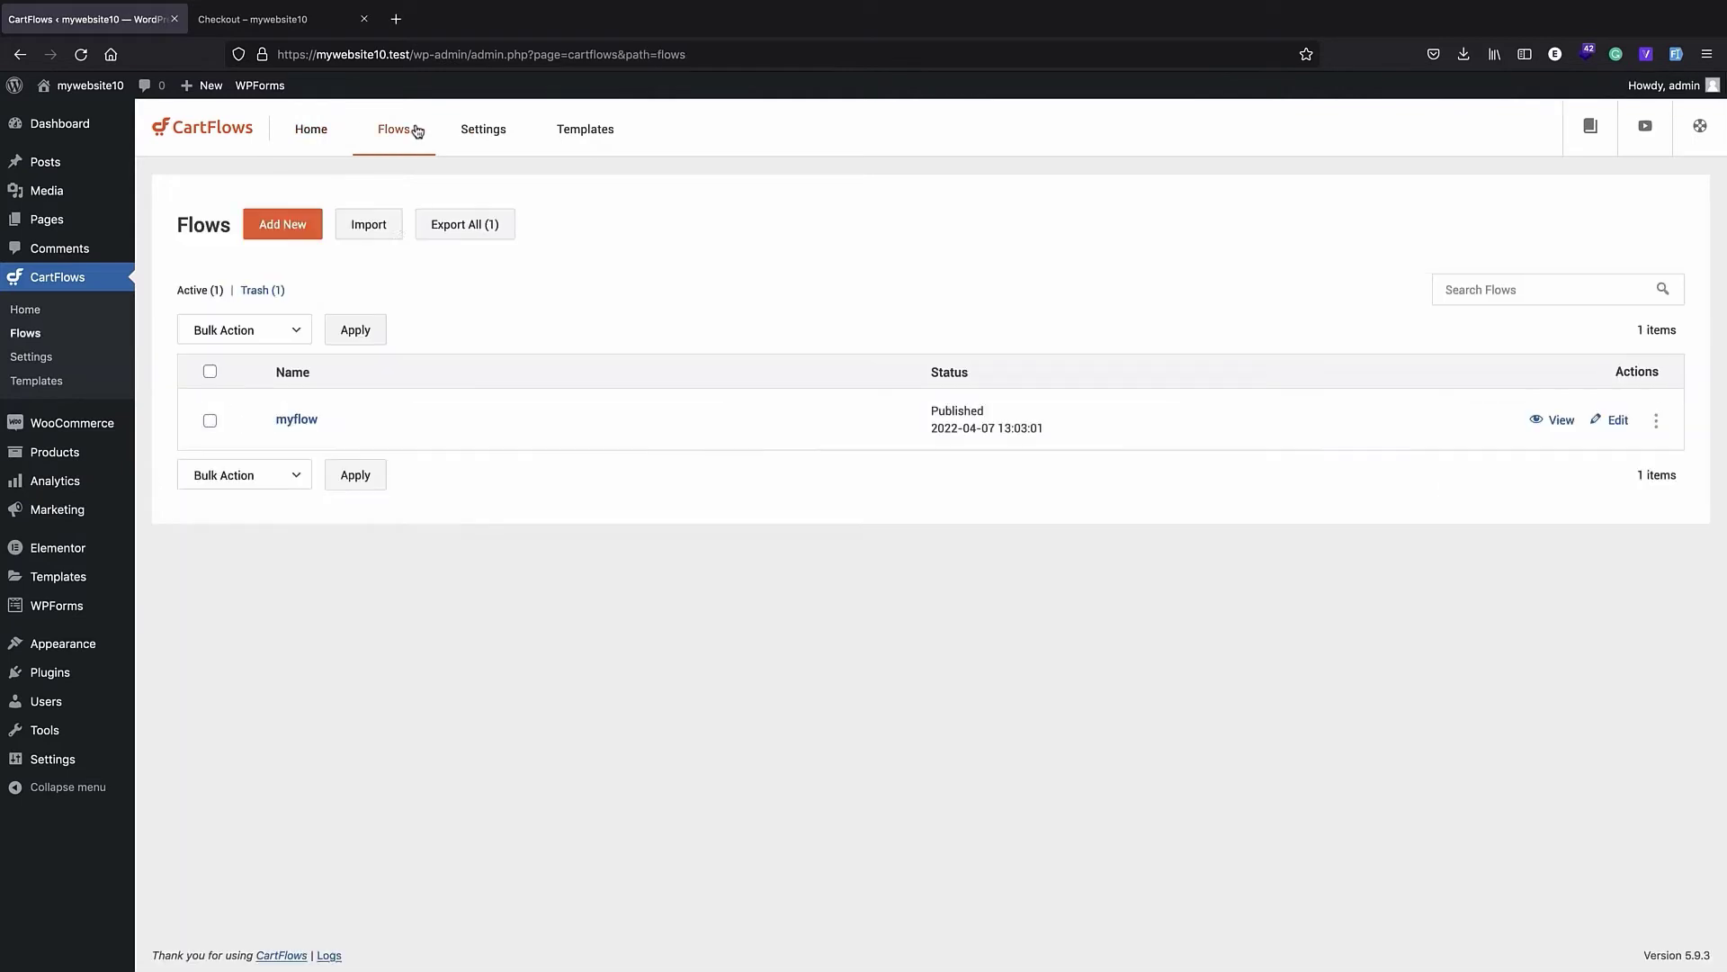
pyautogui.click(305, 416)
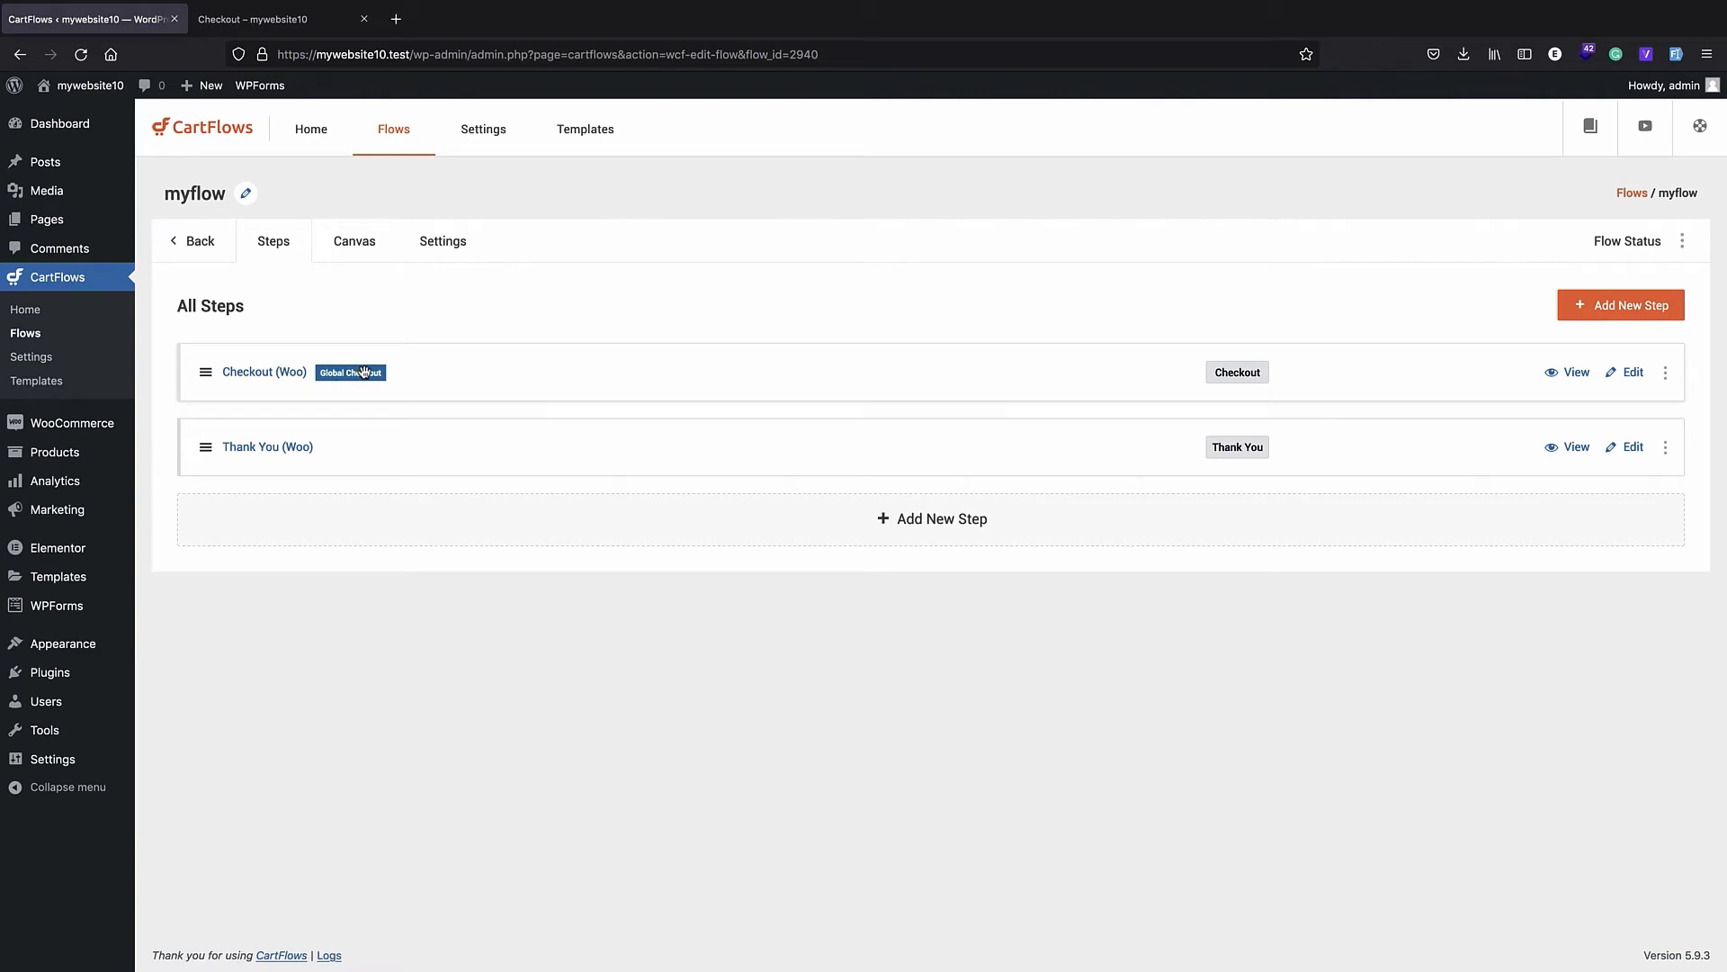
pyautogui.click(284, 382)
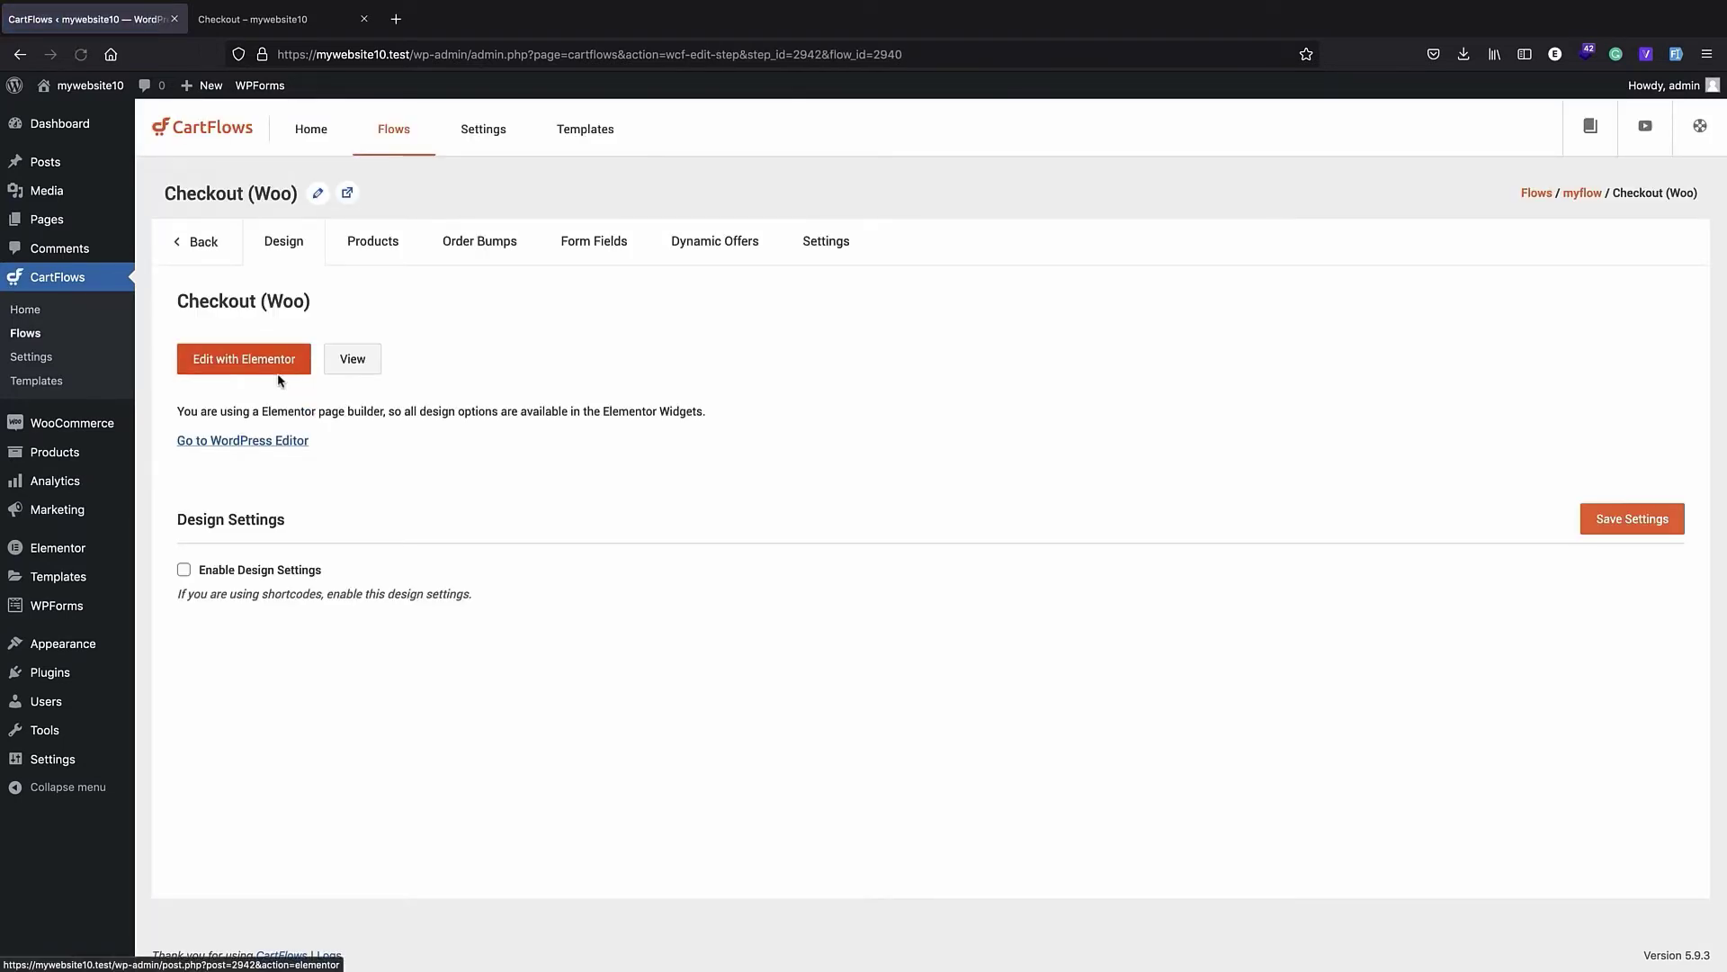
pyautogui.click(235, 365)
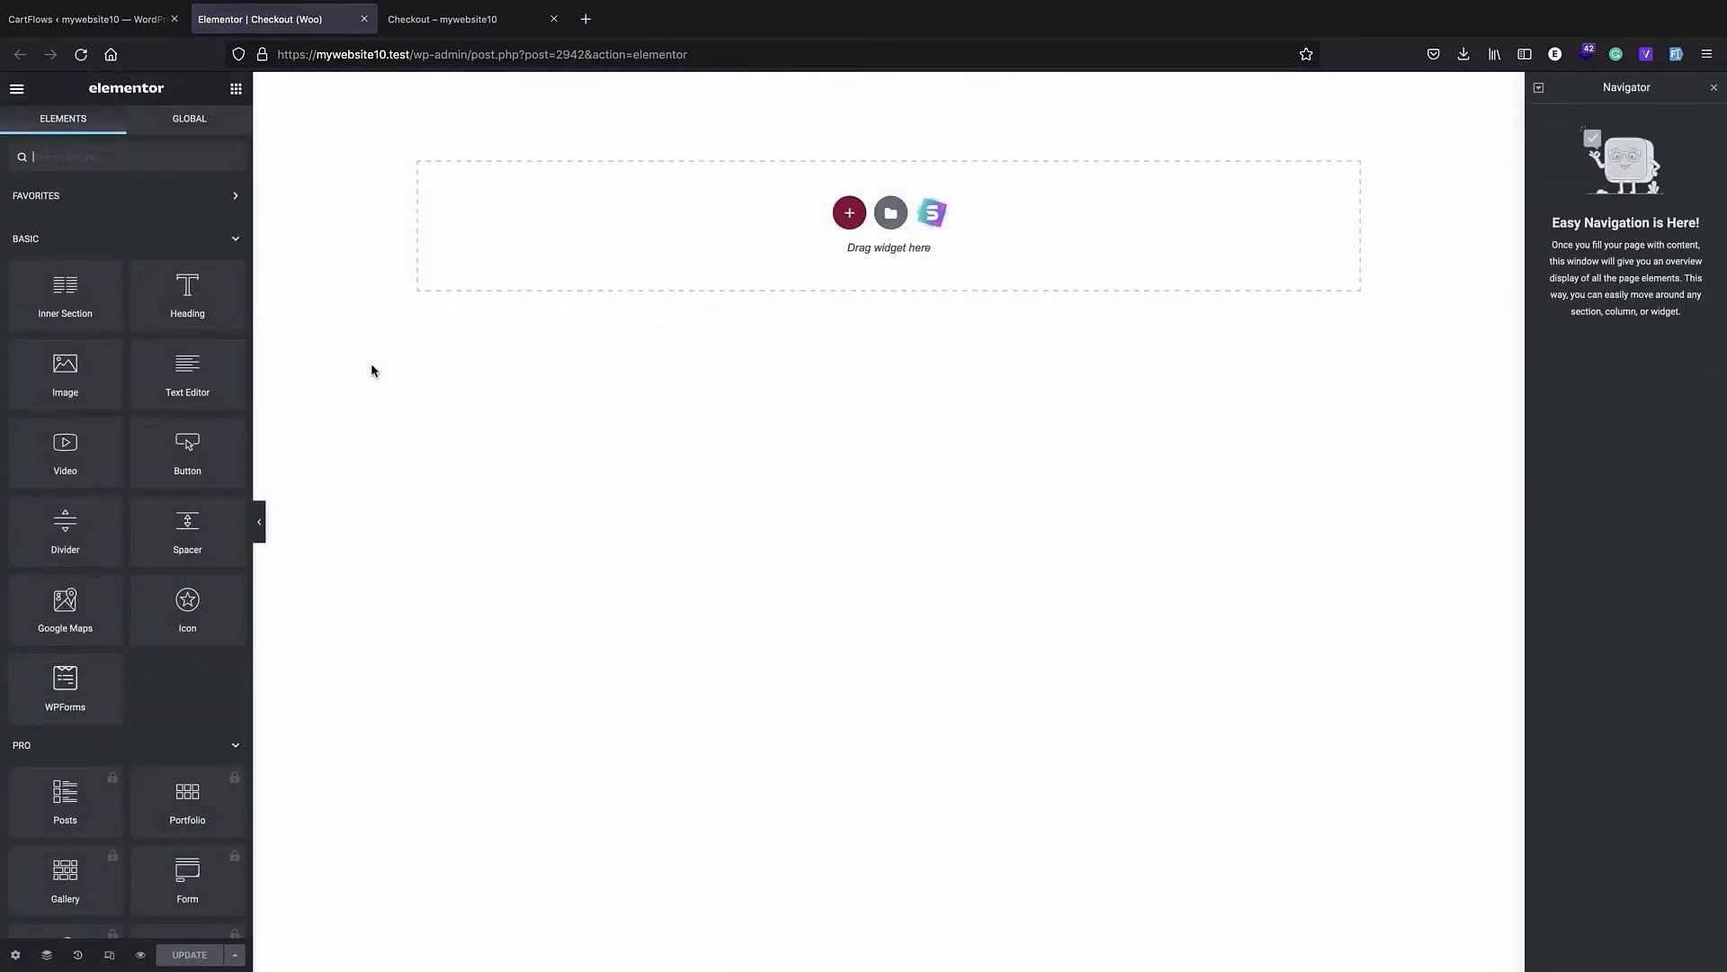
# - Add the CartFlows Checkout Form widget to the empty Elementor page and review the form's fields and order summary
pyautogui.scroll(-15, 87, 520)
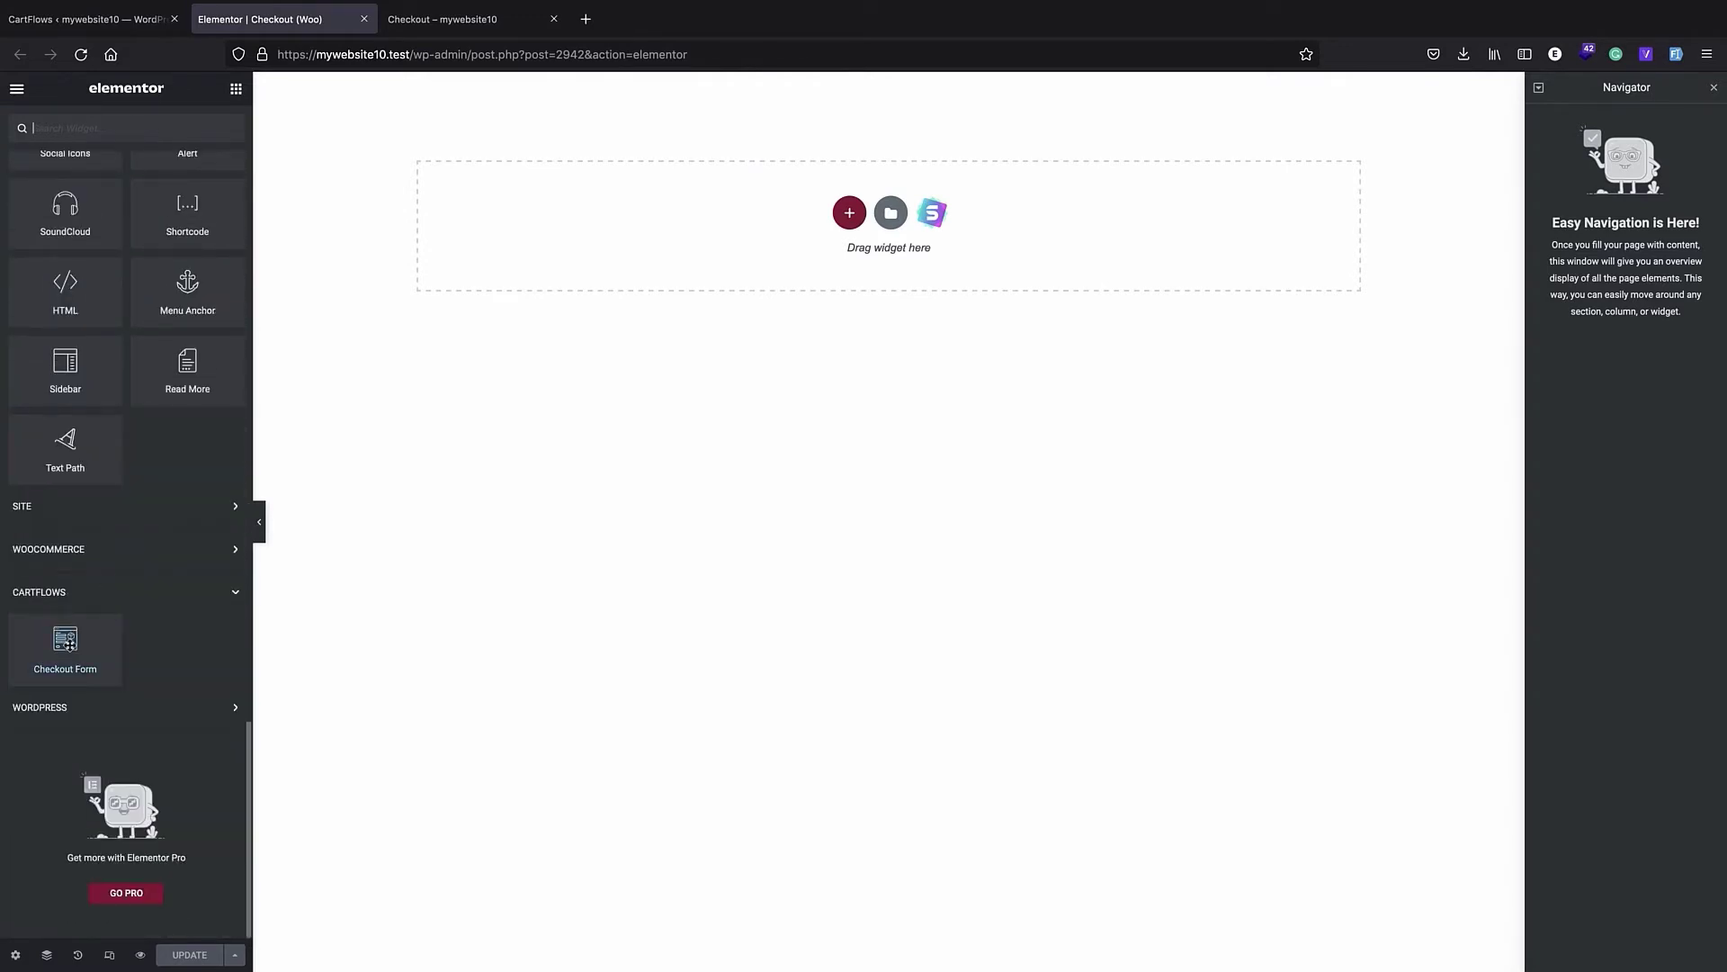
pyautogui.moveTo(70, 646); pyautogui.dragTo(819, 225)
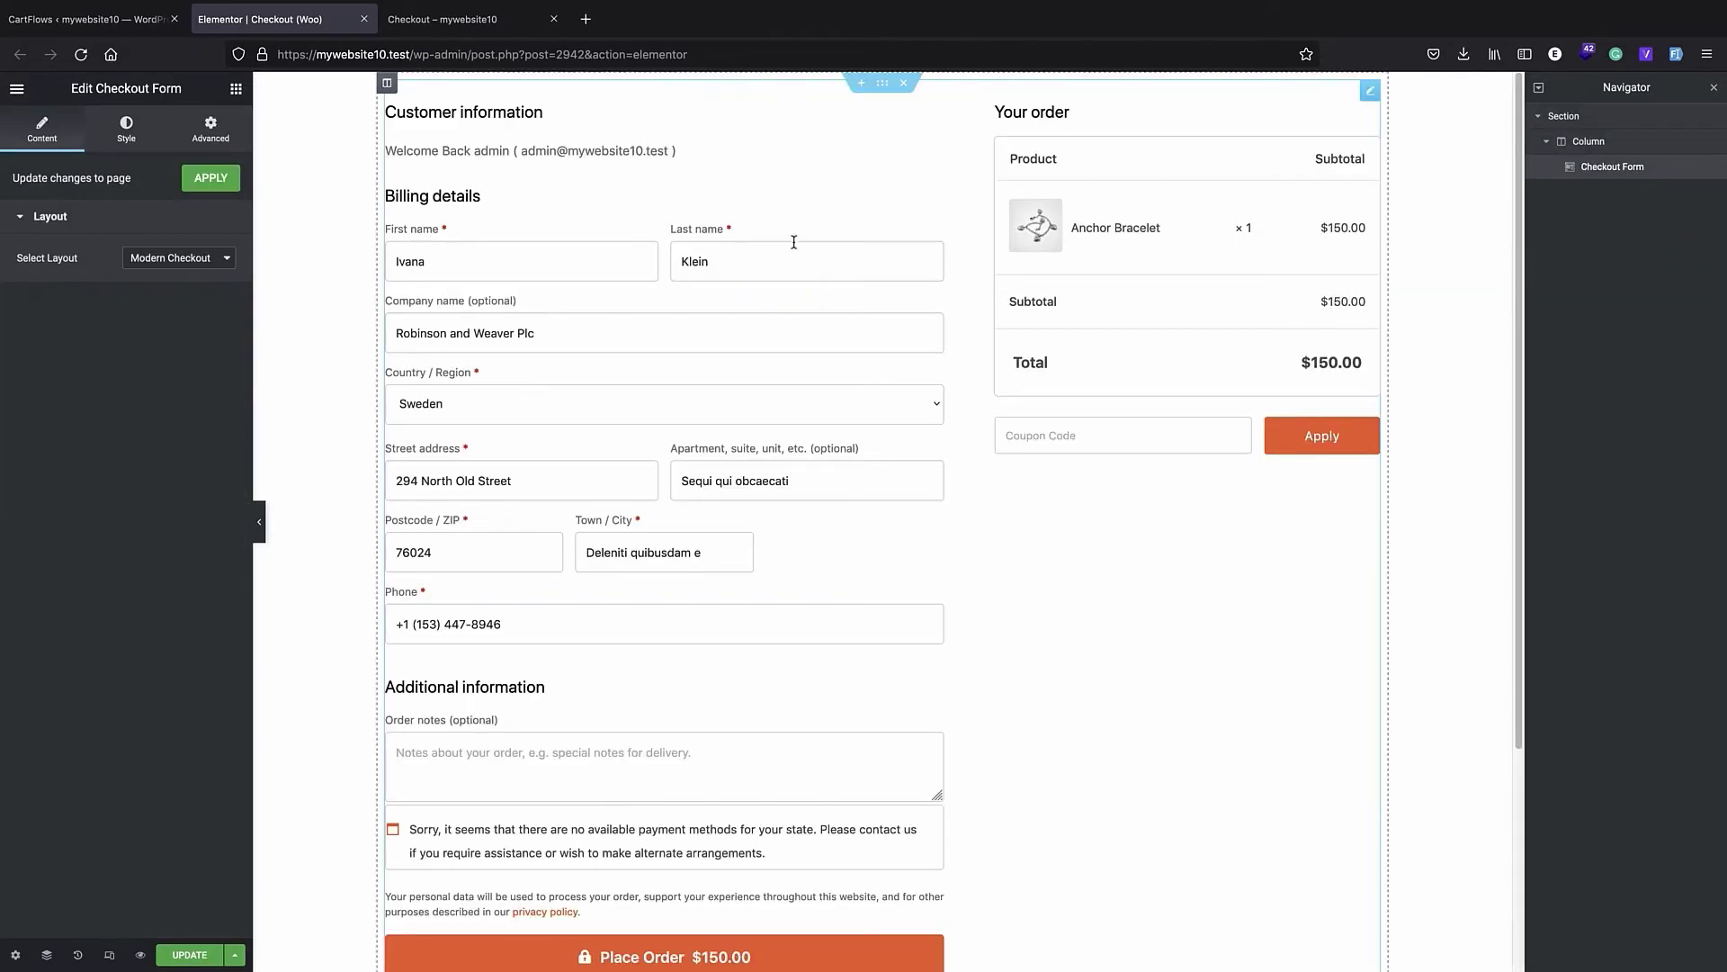
pyautogui.scroll(-3, 791, 240)
pyautogui.scroll(3, 782, 239)
pyautogui.scroll(-3, 782, 239)
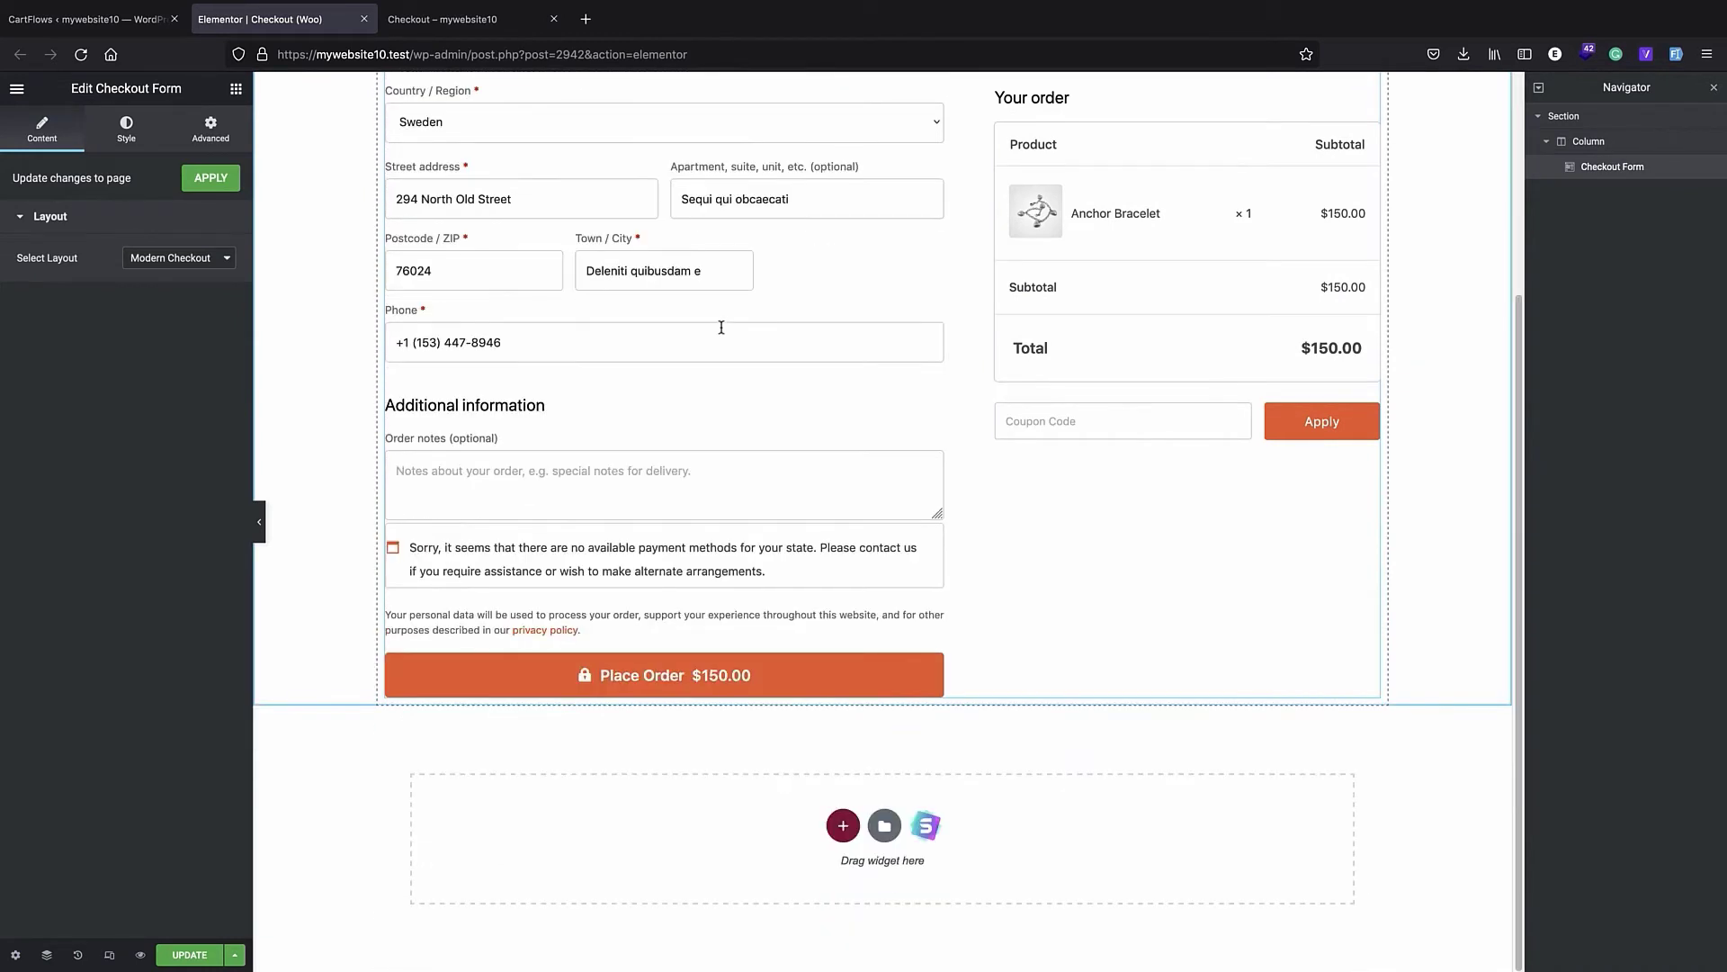
# - Review the checkout form's available layouts and preview the Modern One Column layout down to the order summary
pyautogui.scroll(3, 1048, 340)
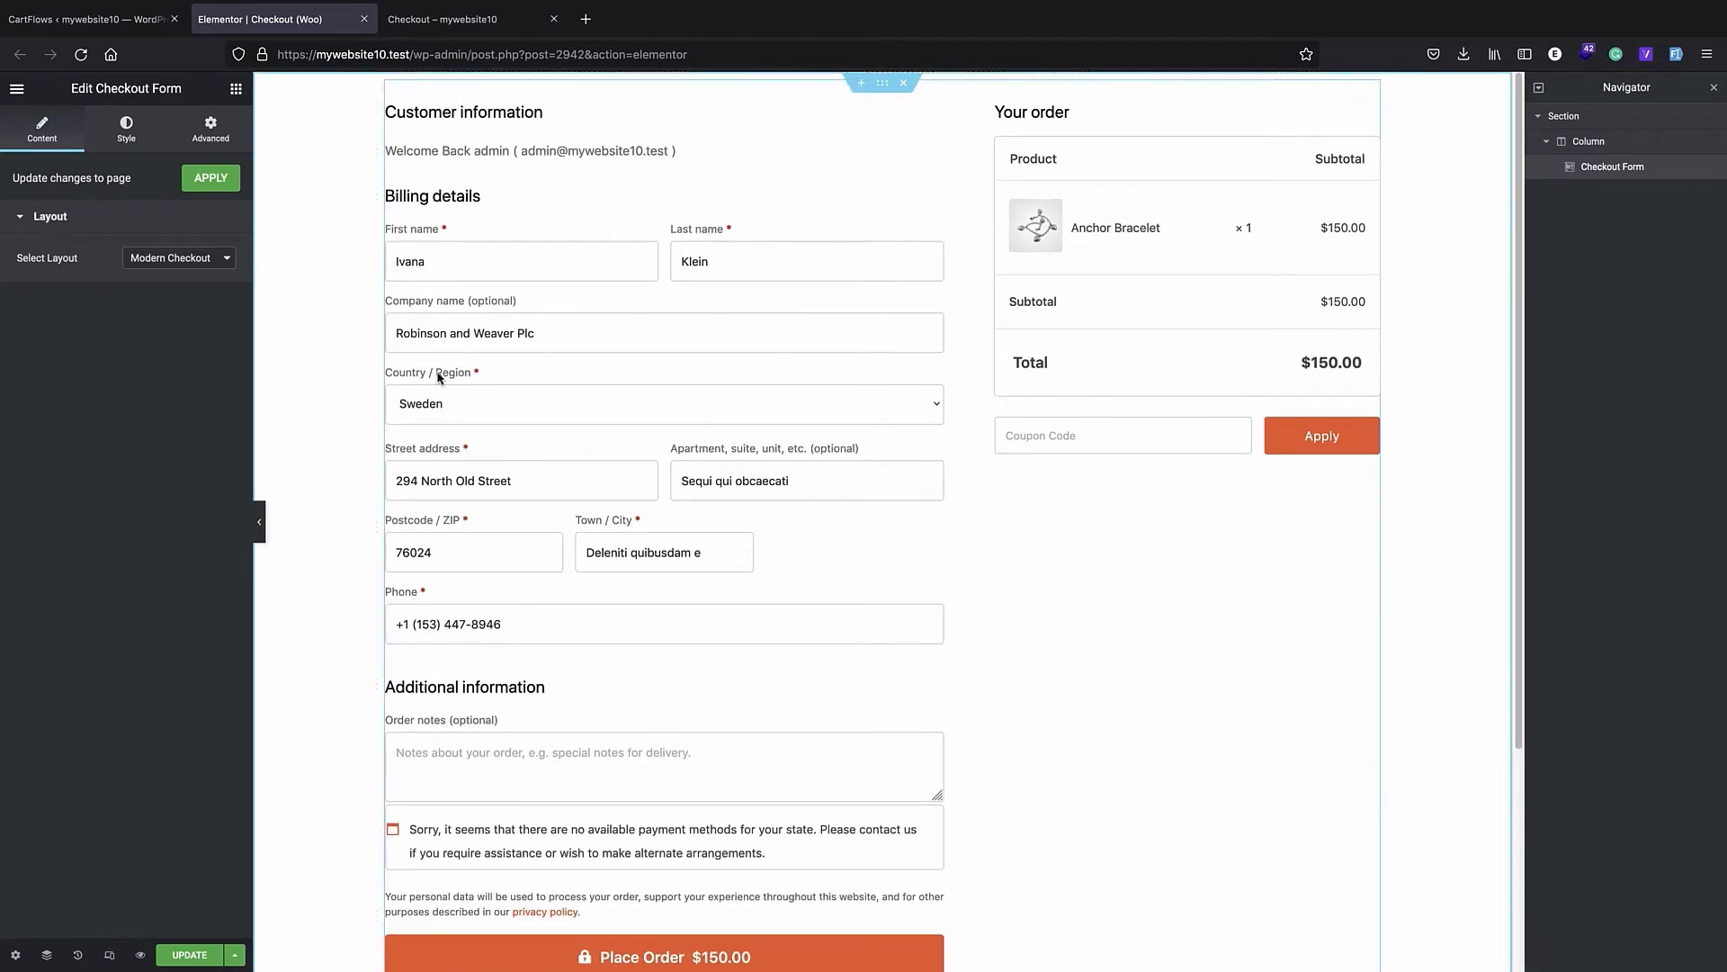
pyautogui.click(188, 260)
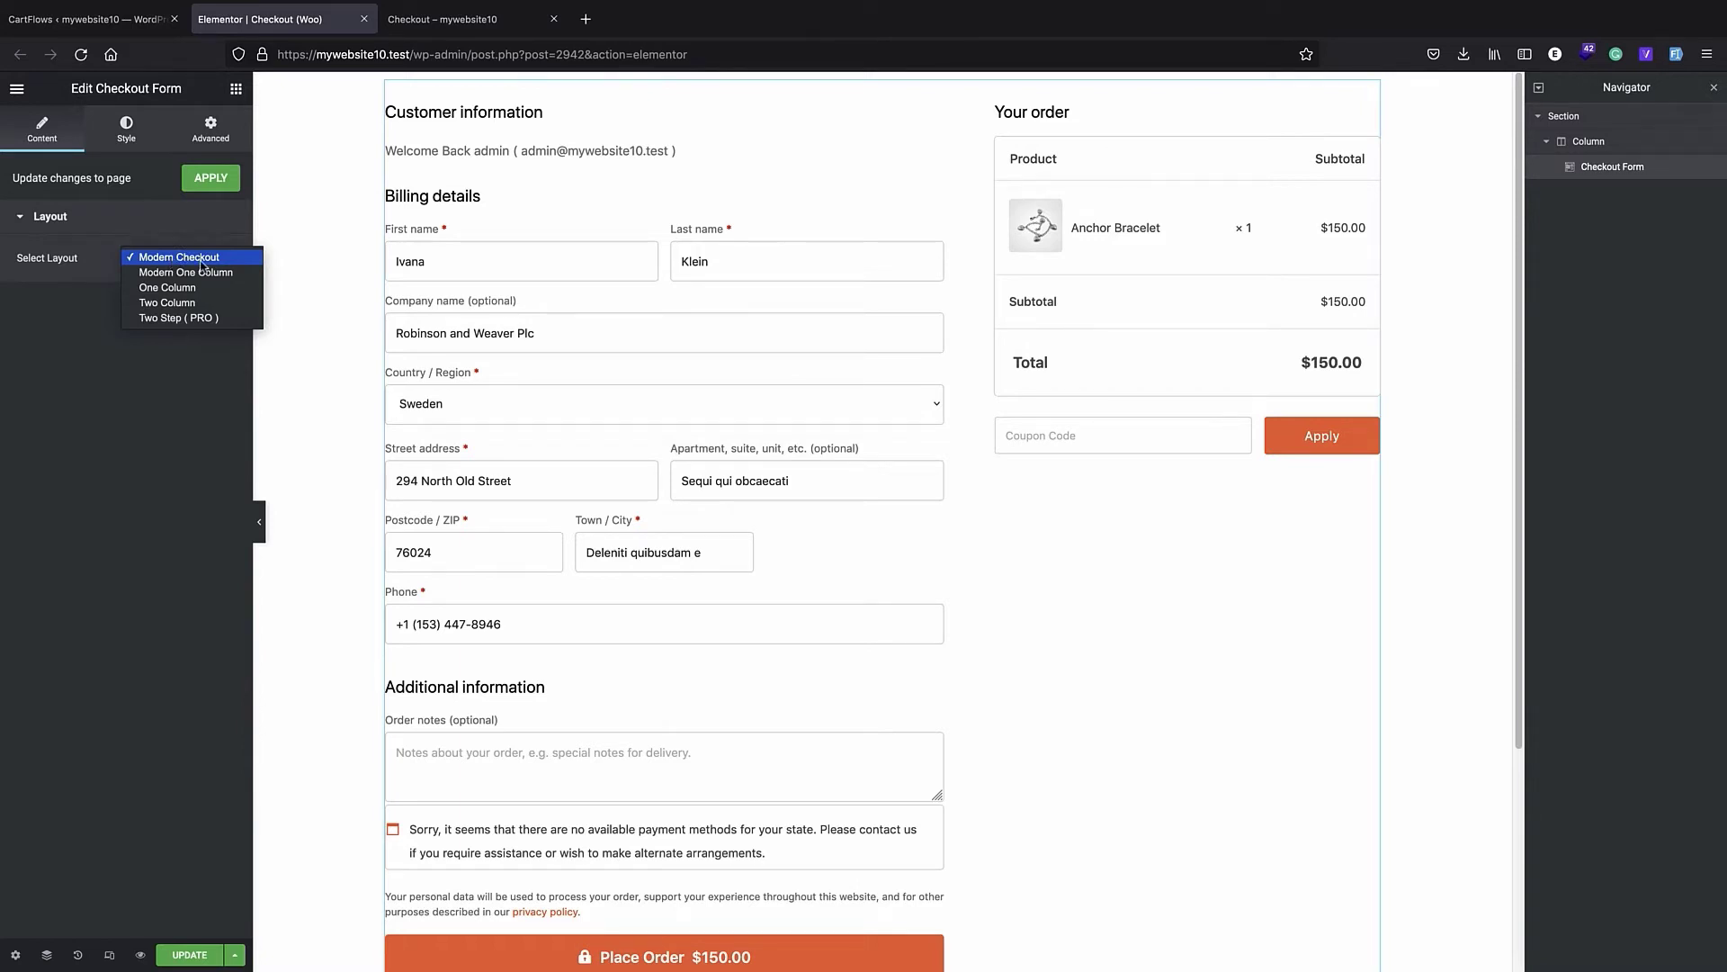
pyautogui.click(273, 266)
pyautogui.scroll(-2, 798, 291)
pyautogui.scroll(2, 796, 290)
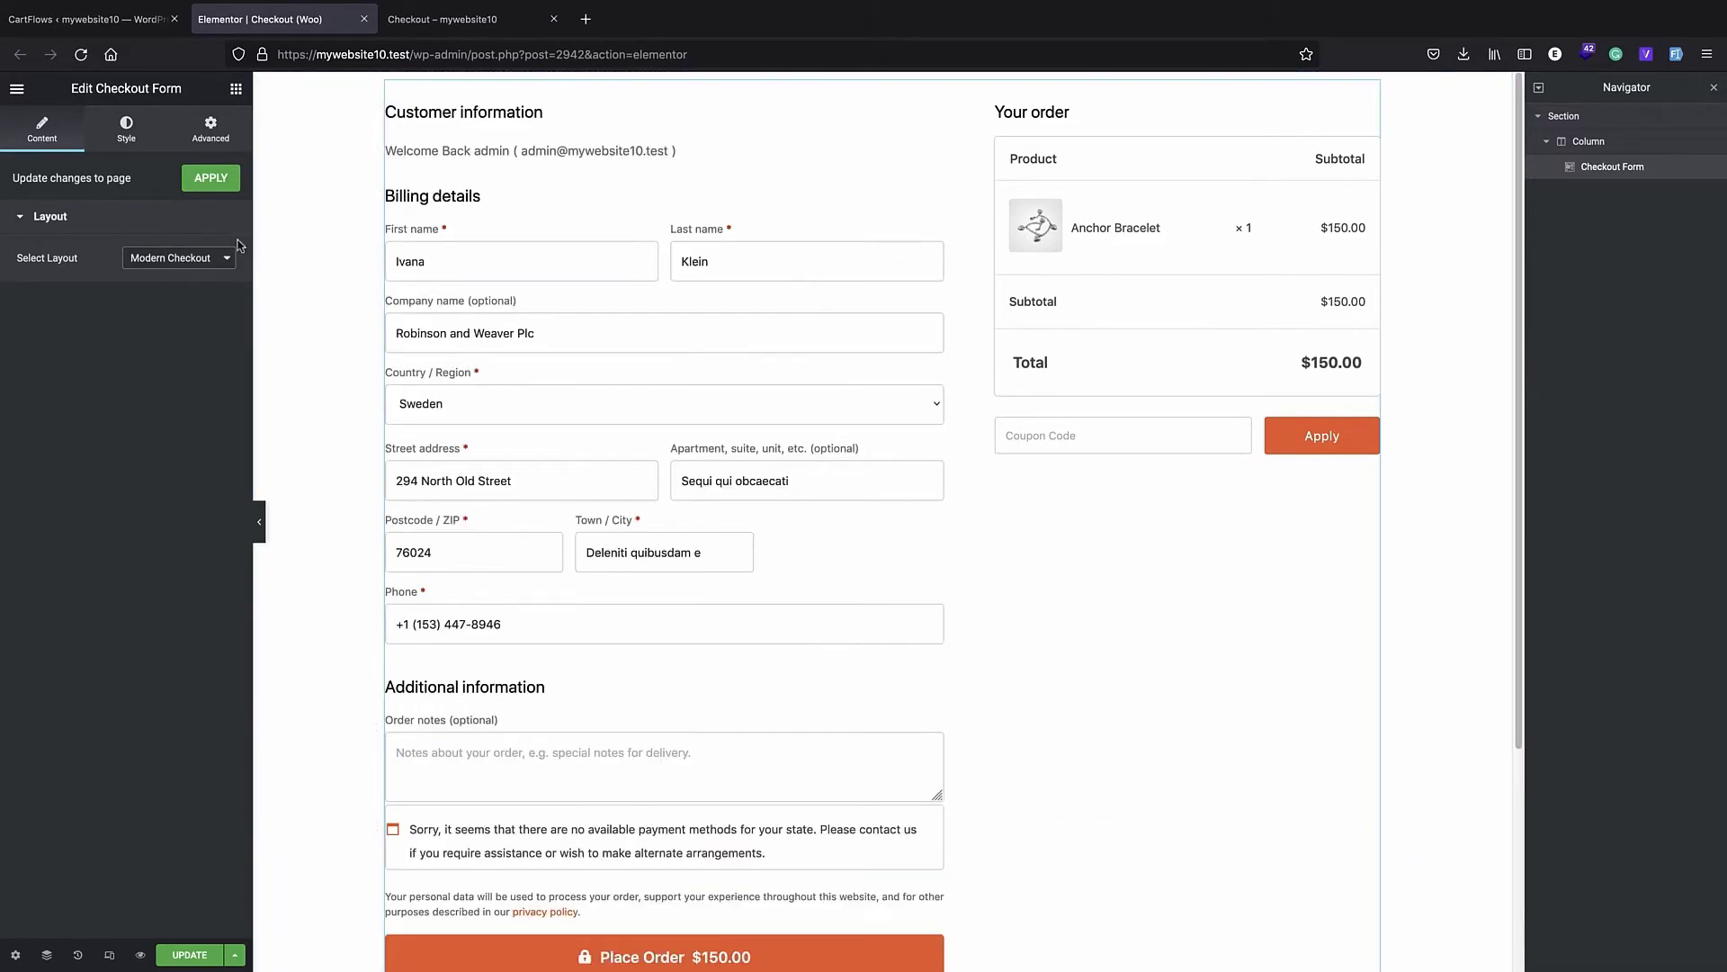
pyautogui.click(212, 258)
pyautogui.click(185, 271)
pyautogui.scroll(-7, 819, 257)
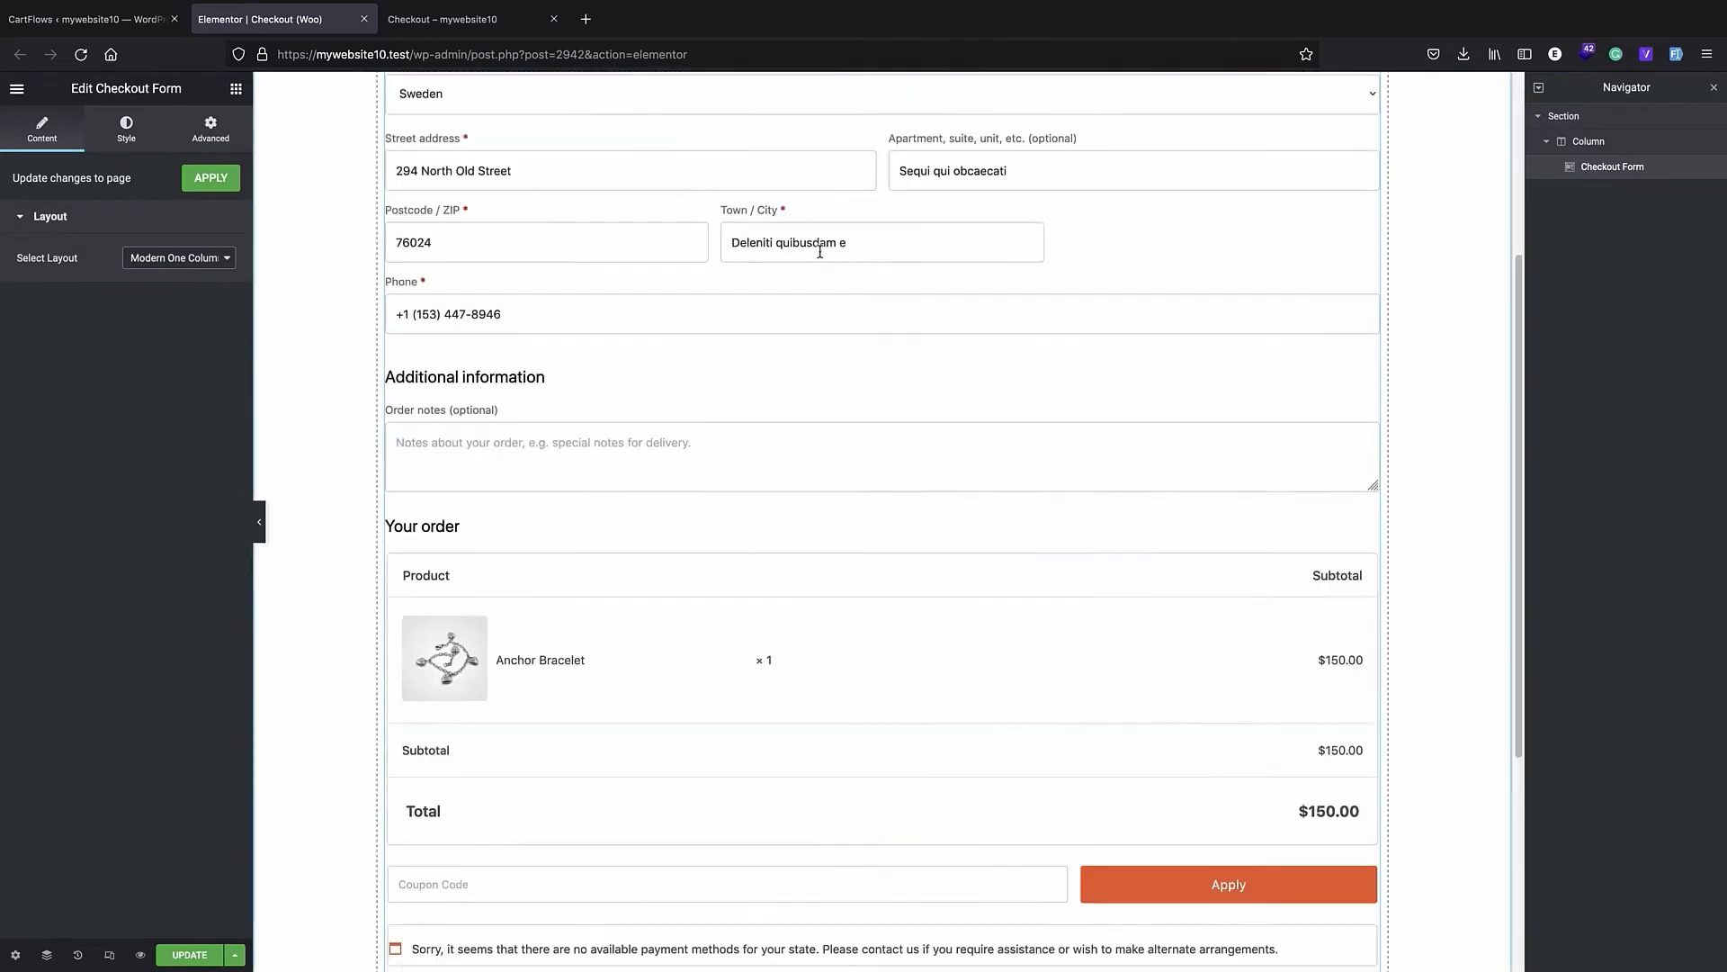
pyautogui.scroll(7, 819, 258)
# - Try the One Column and Two Column layouts on the checkout form, and return it to Modern Checkout
pyautogui.click(170, 261)
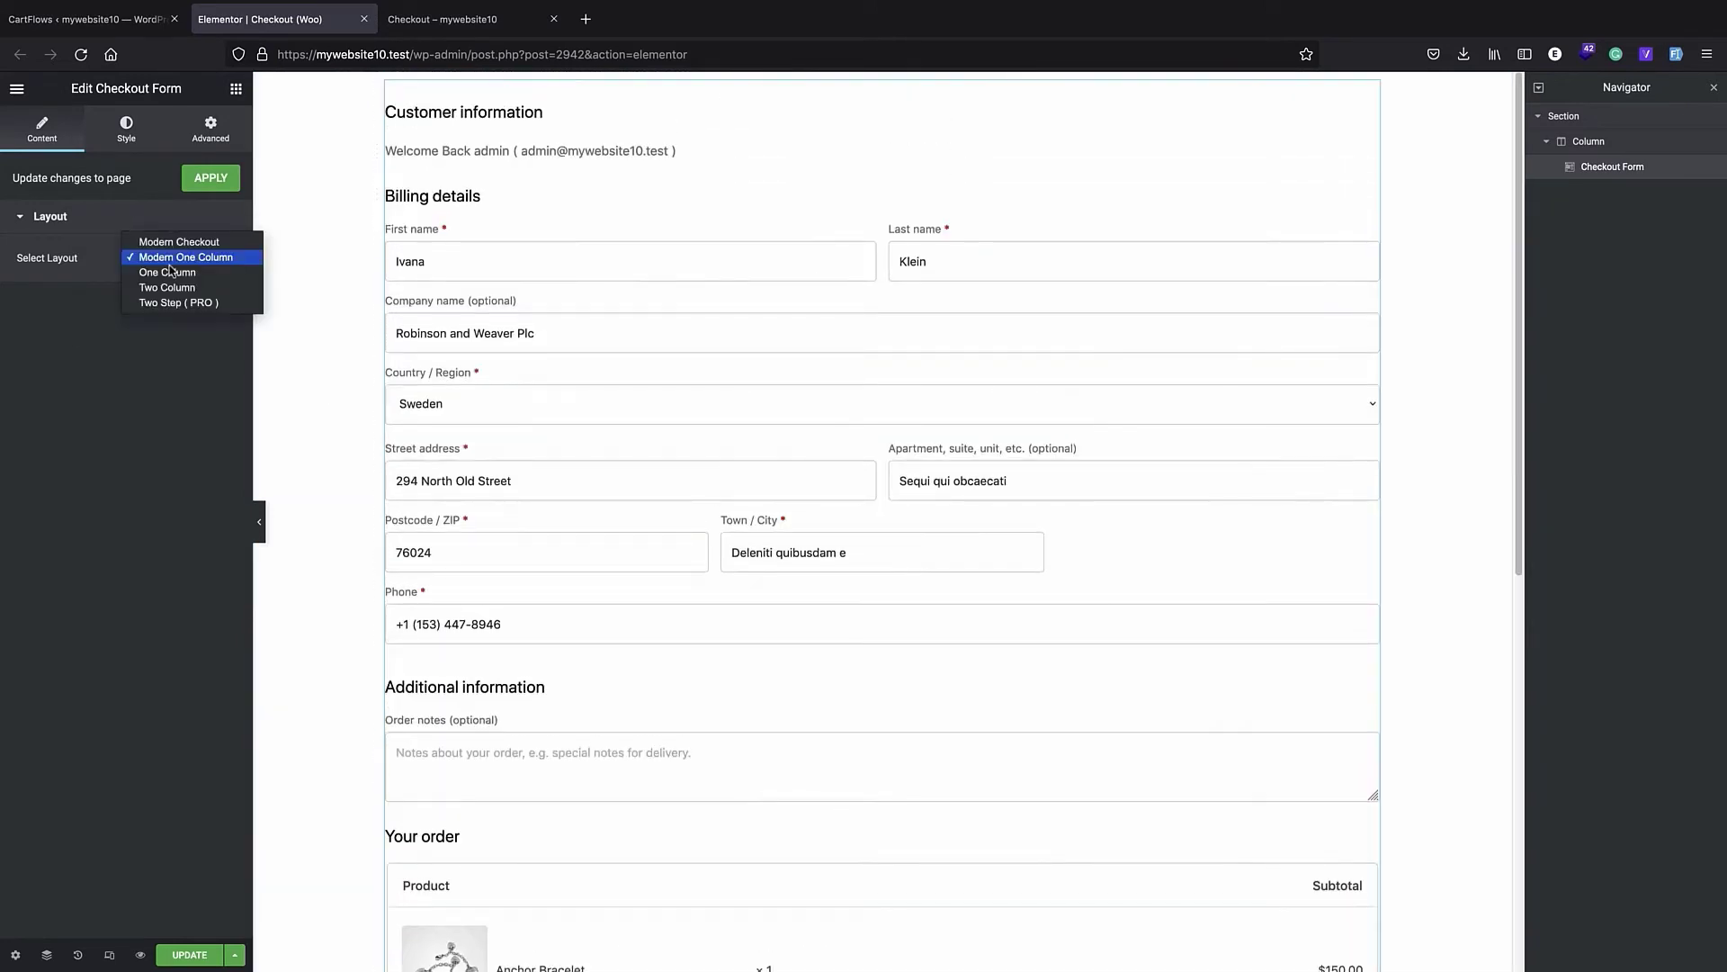
pyautogui.click(171, 272)
pyautogui.click(194, 266)
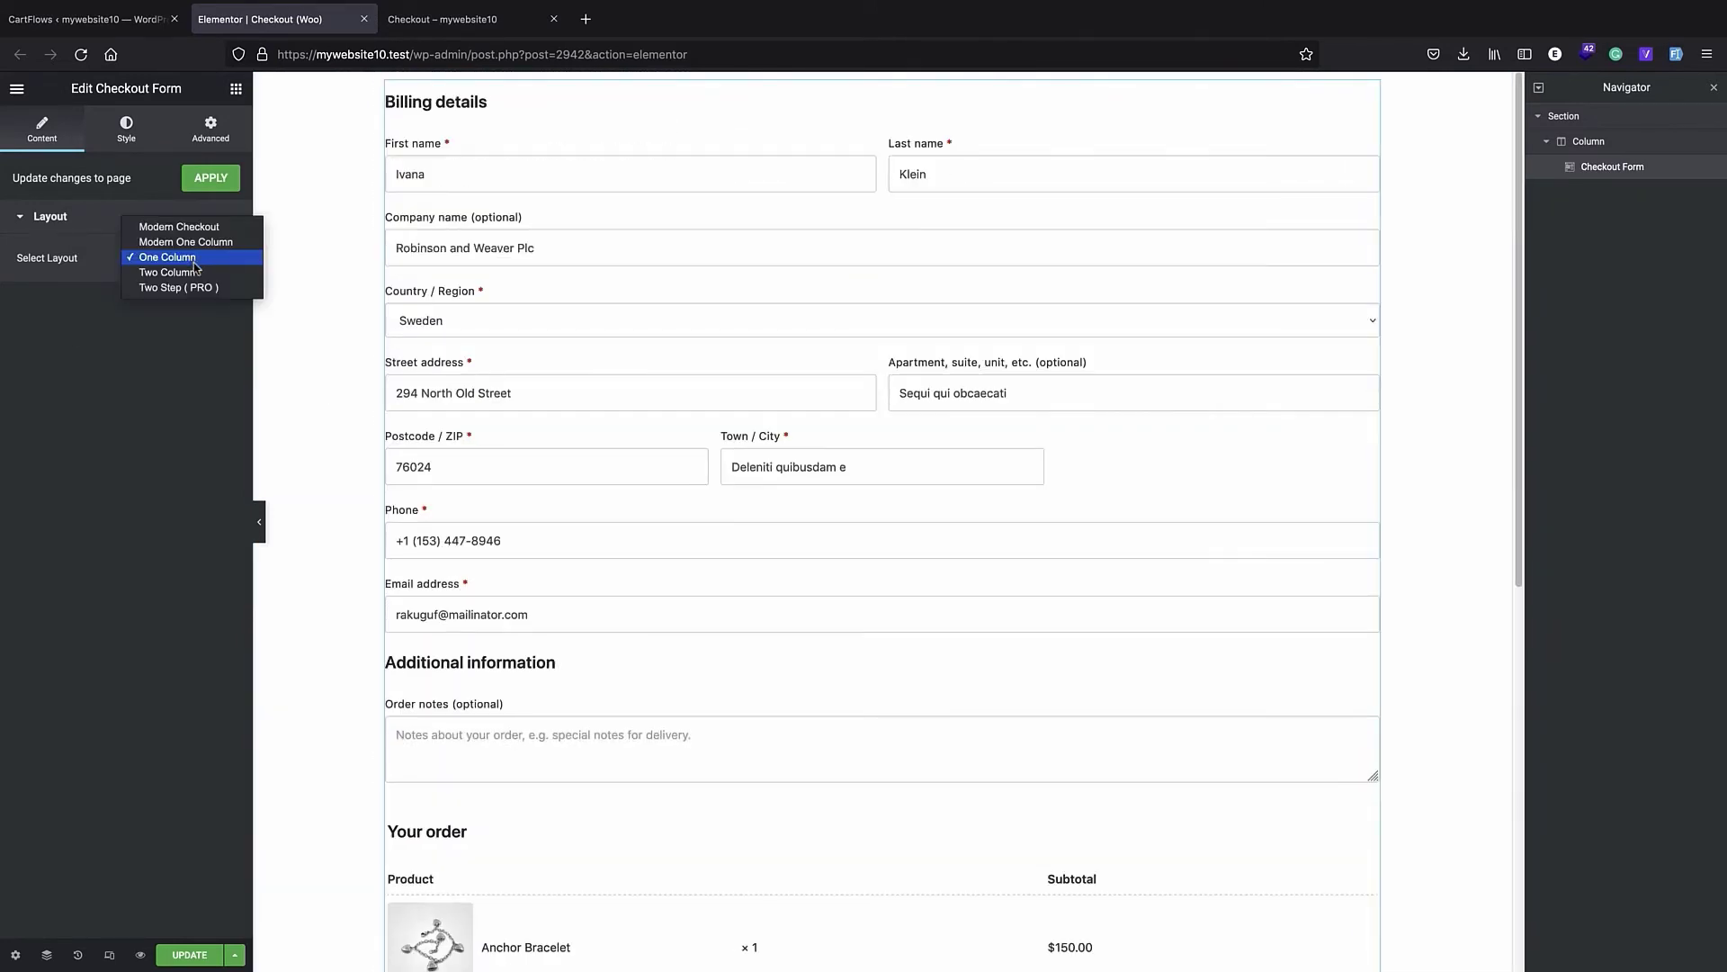
pyautogui.click(194, 270)
pyautogui.click(185, 263)
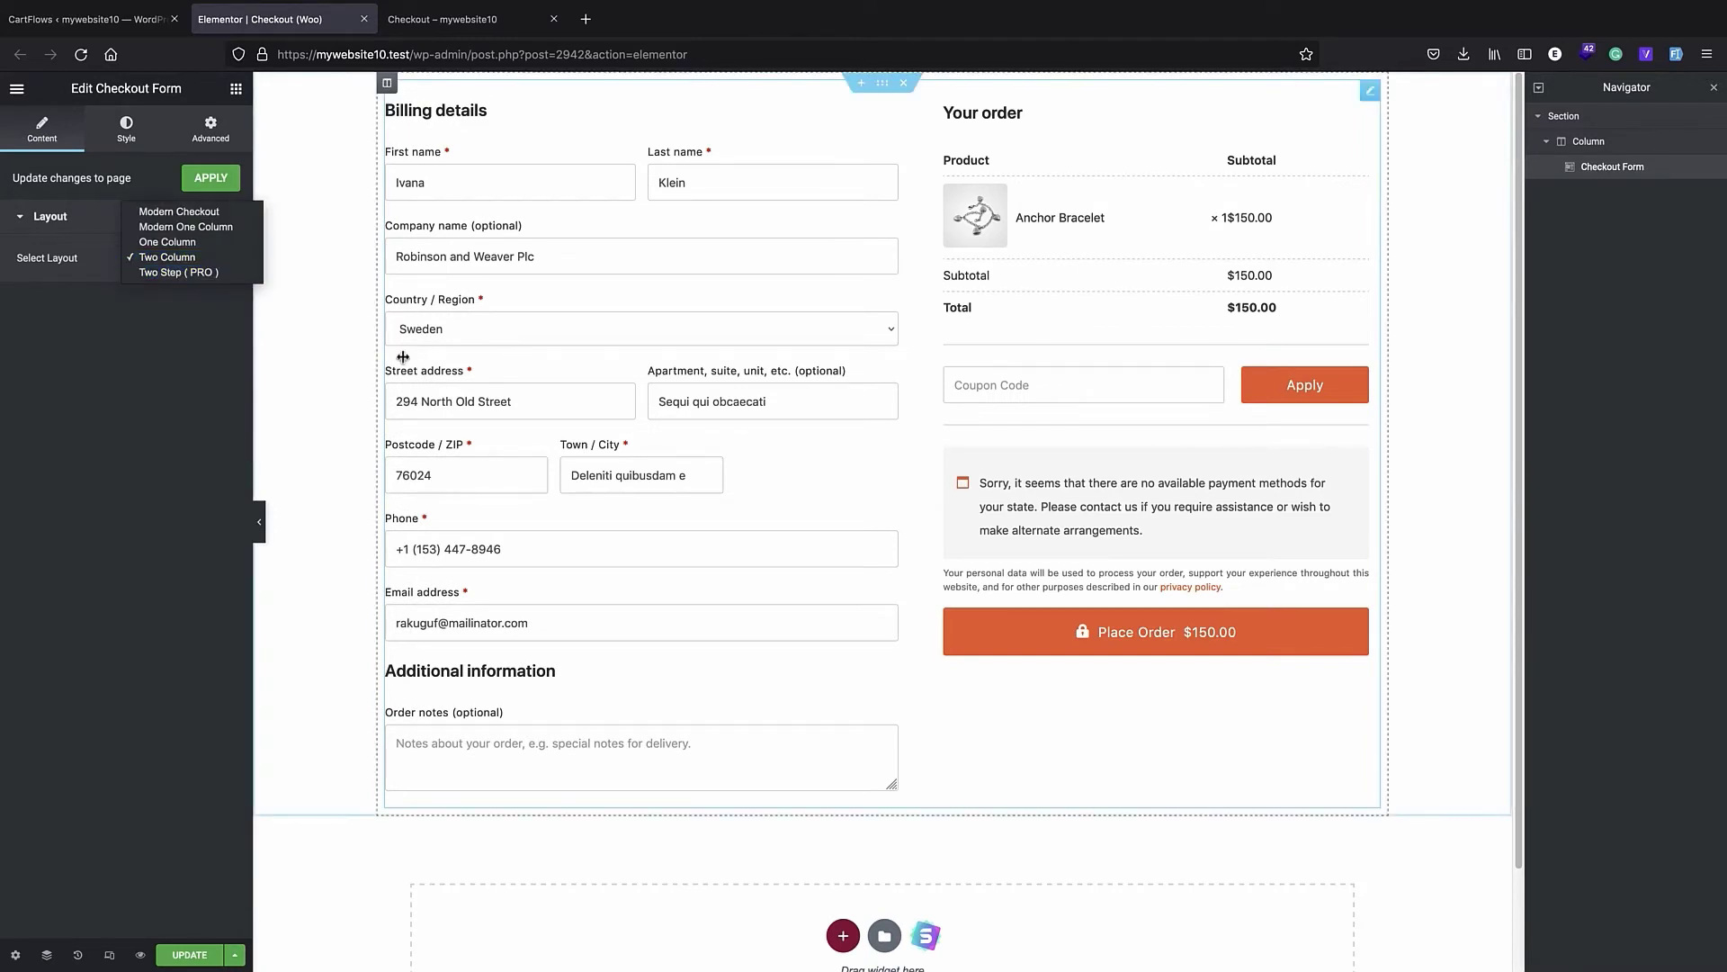
pyautogui.click(167, 212)
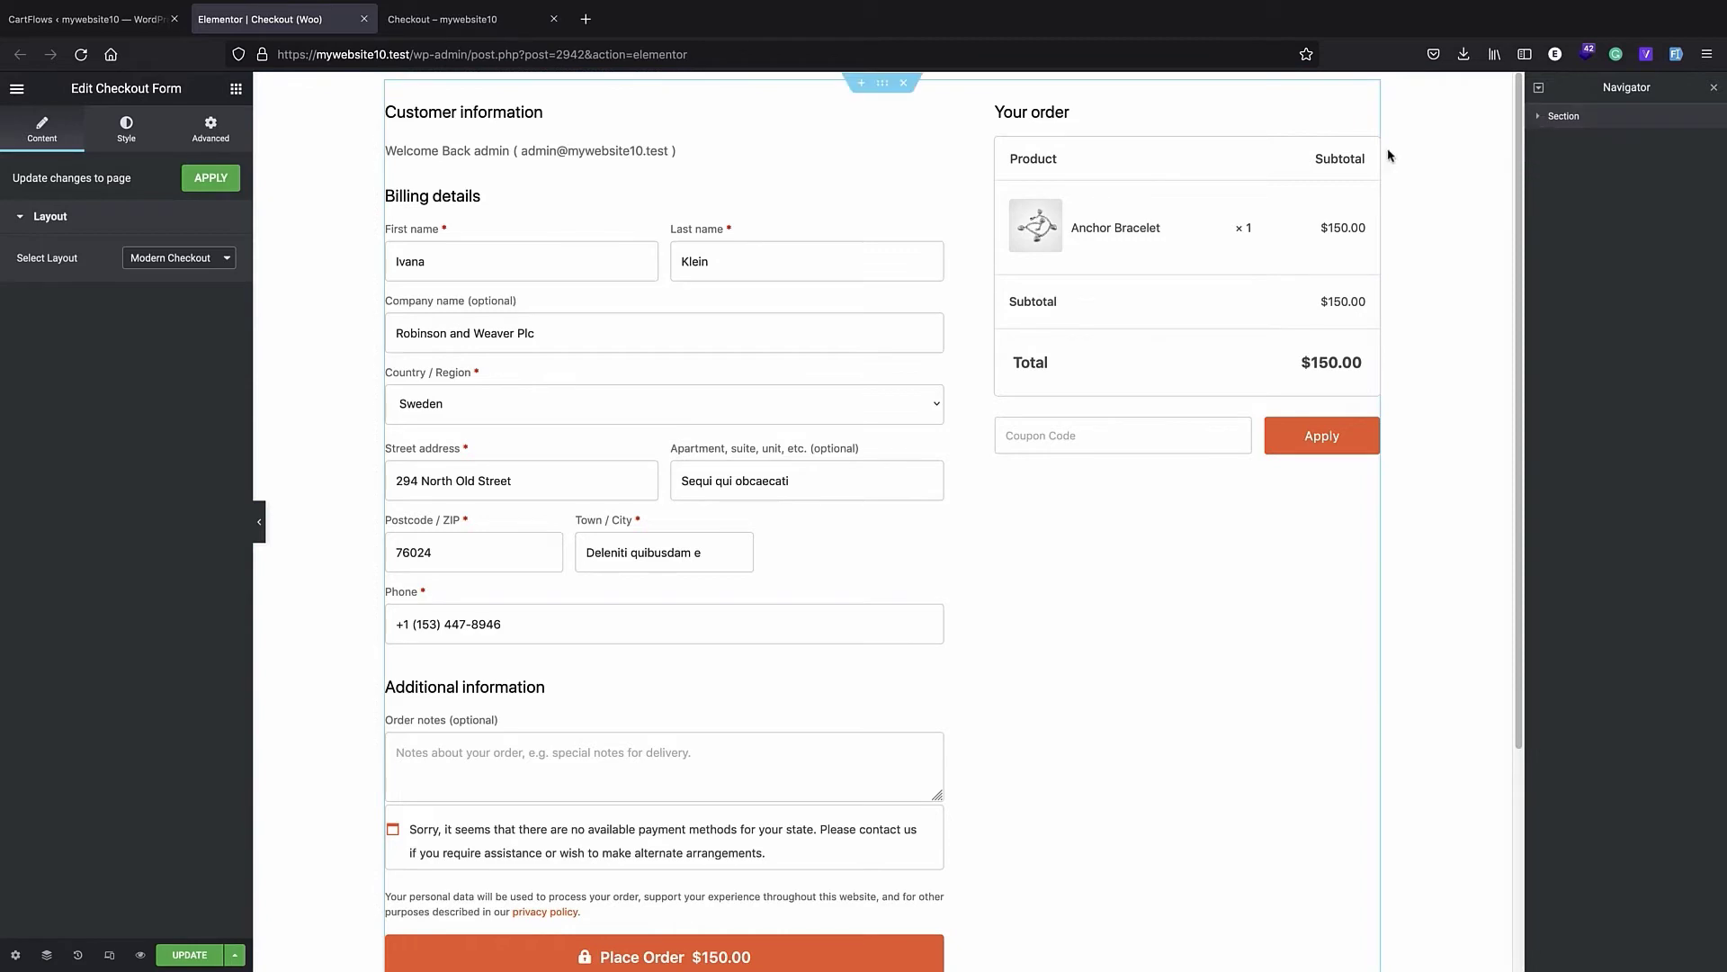
# - Insert a single-column section above the checkout form and set its content width to Full Width
pyautogui.click(859, 83)
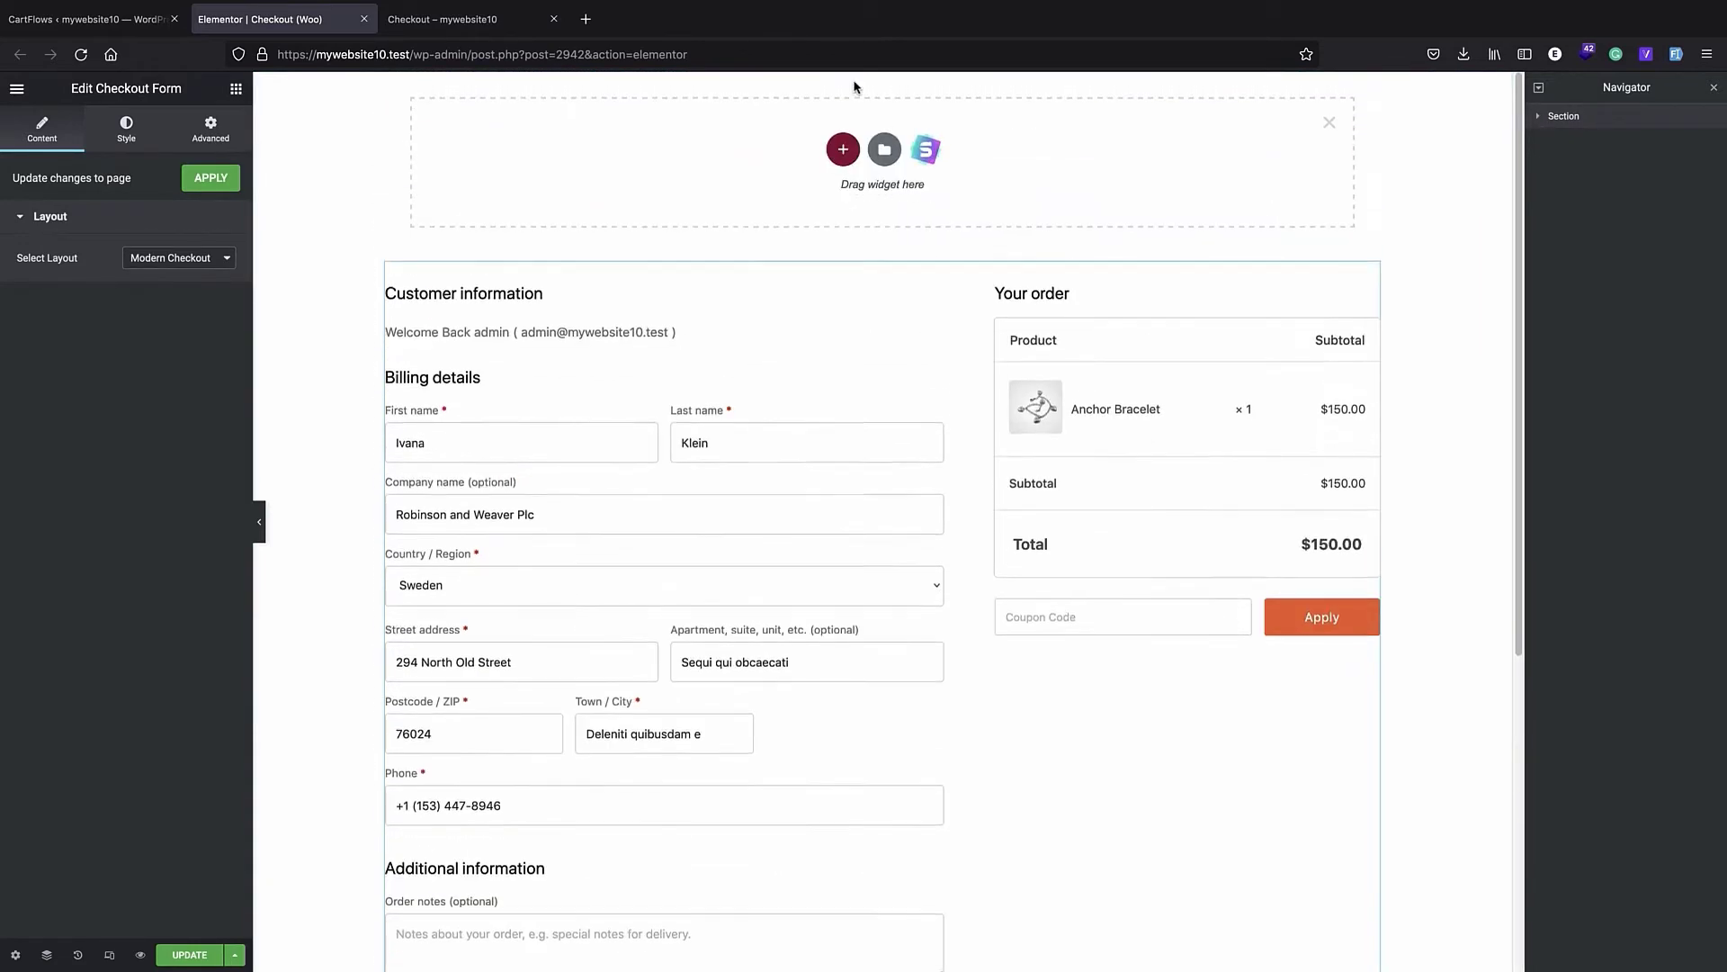
pyautogui.click(841, 149)
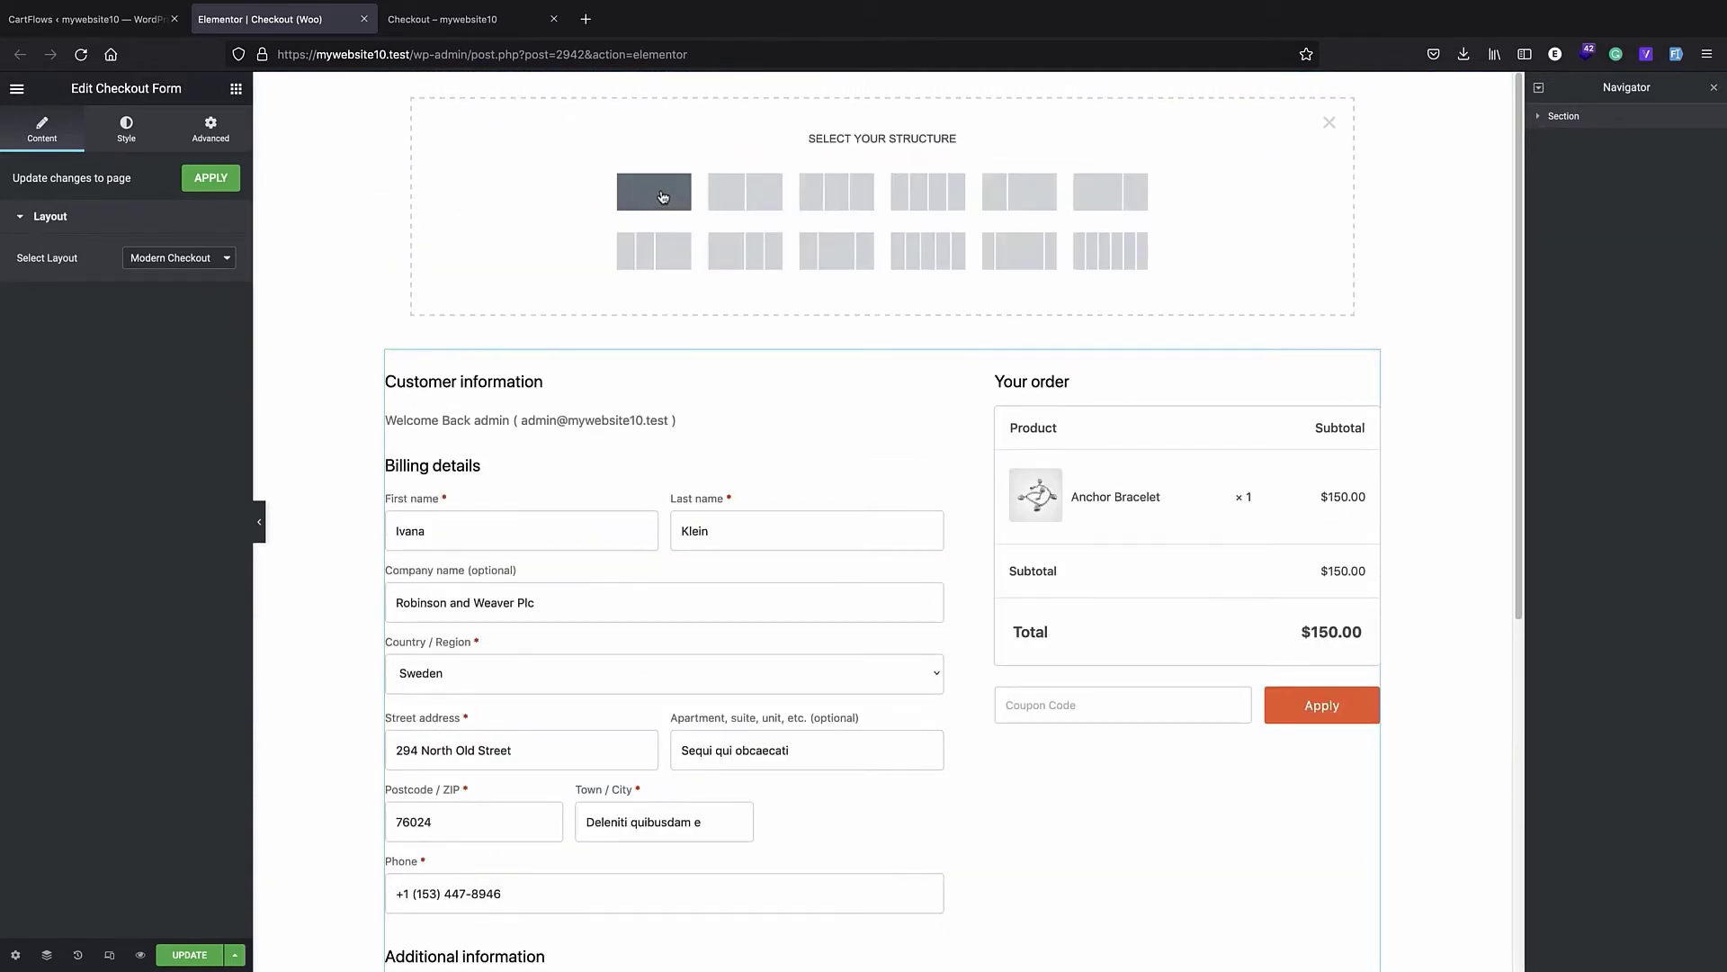
pyautogui.click(661, 190)
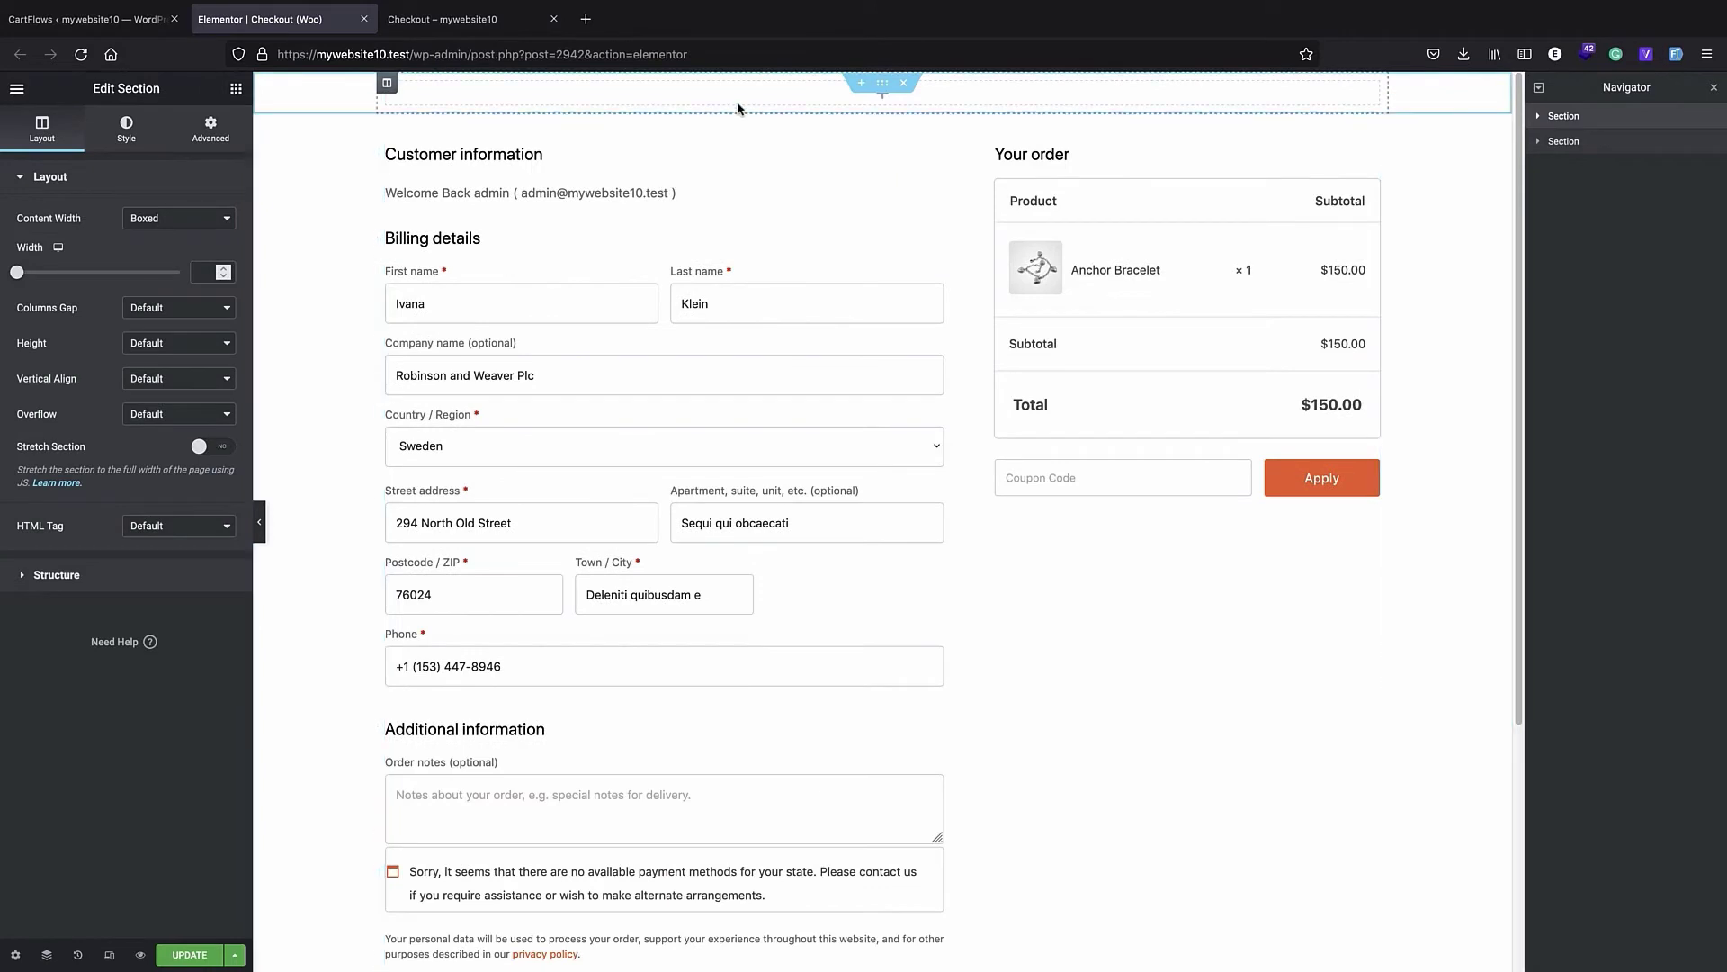
pyautogui.click(68, 138)
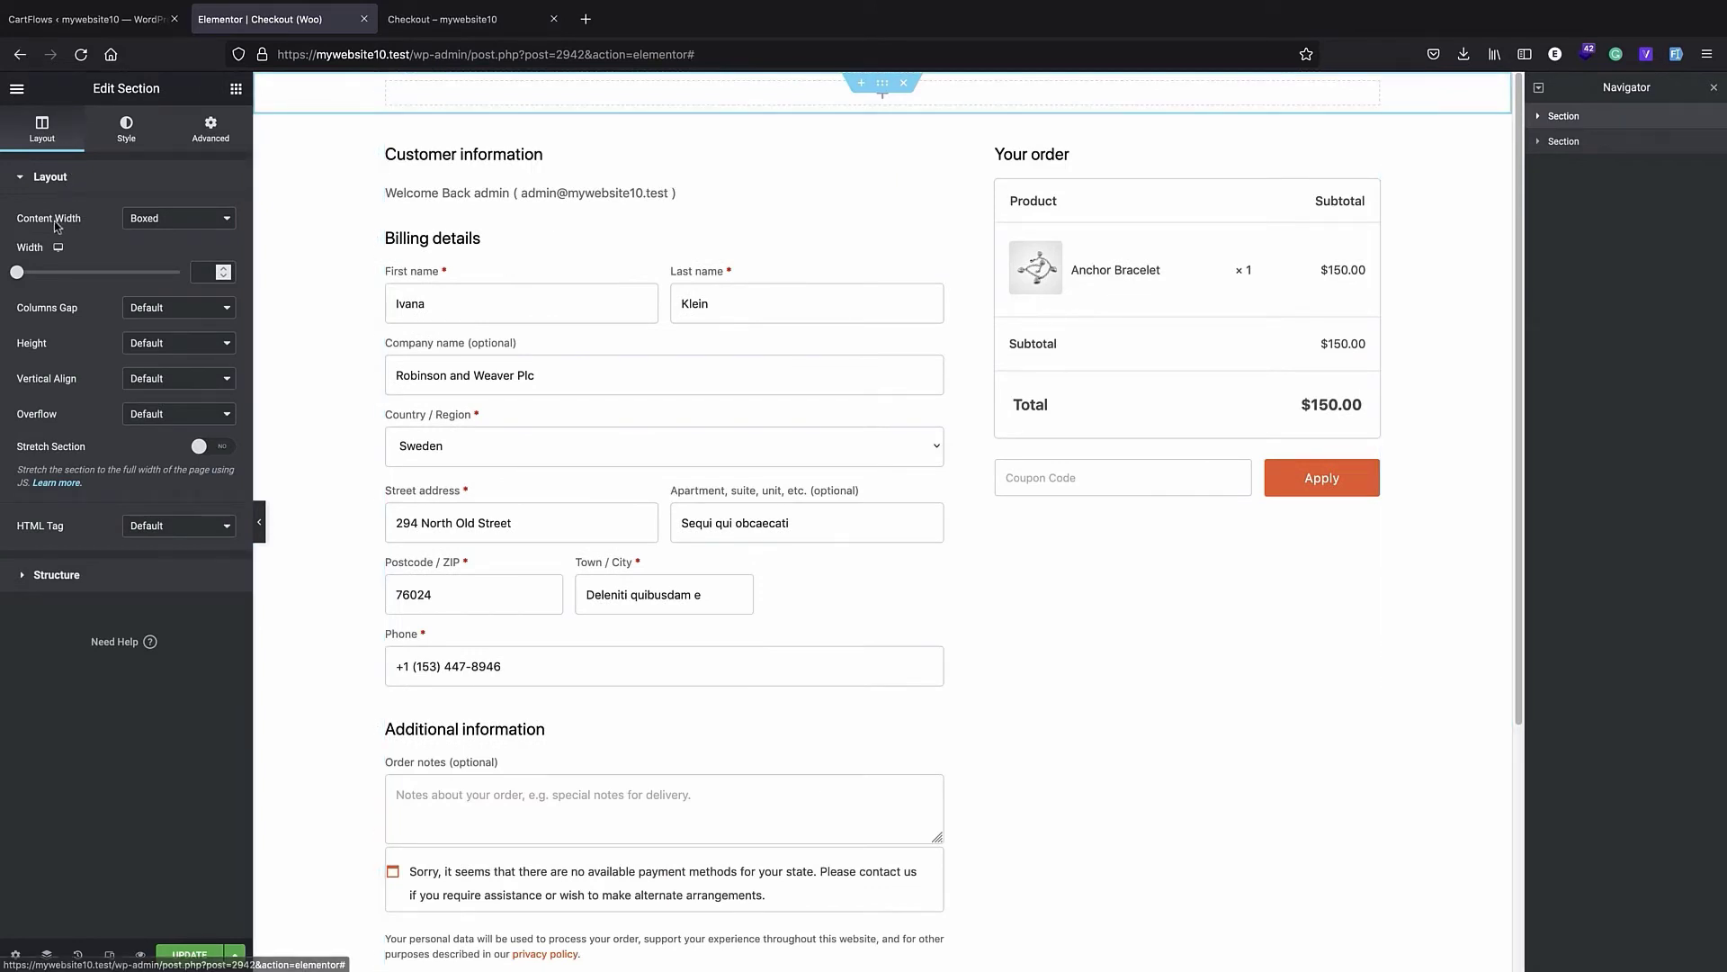
pyautogui.click(144, 221)
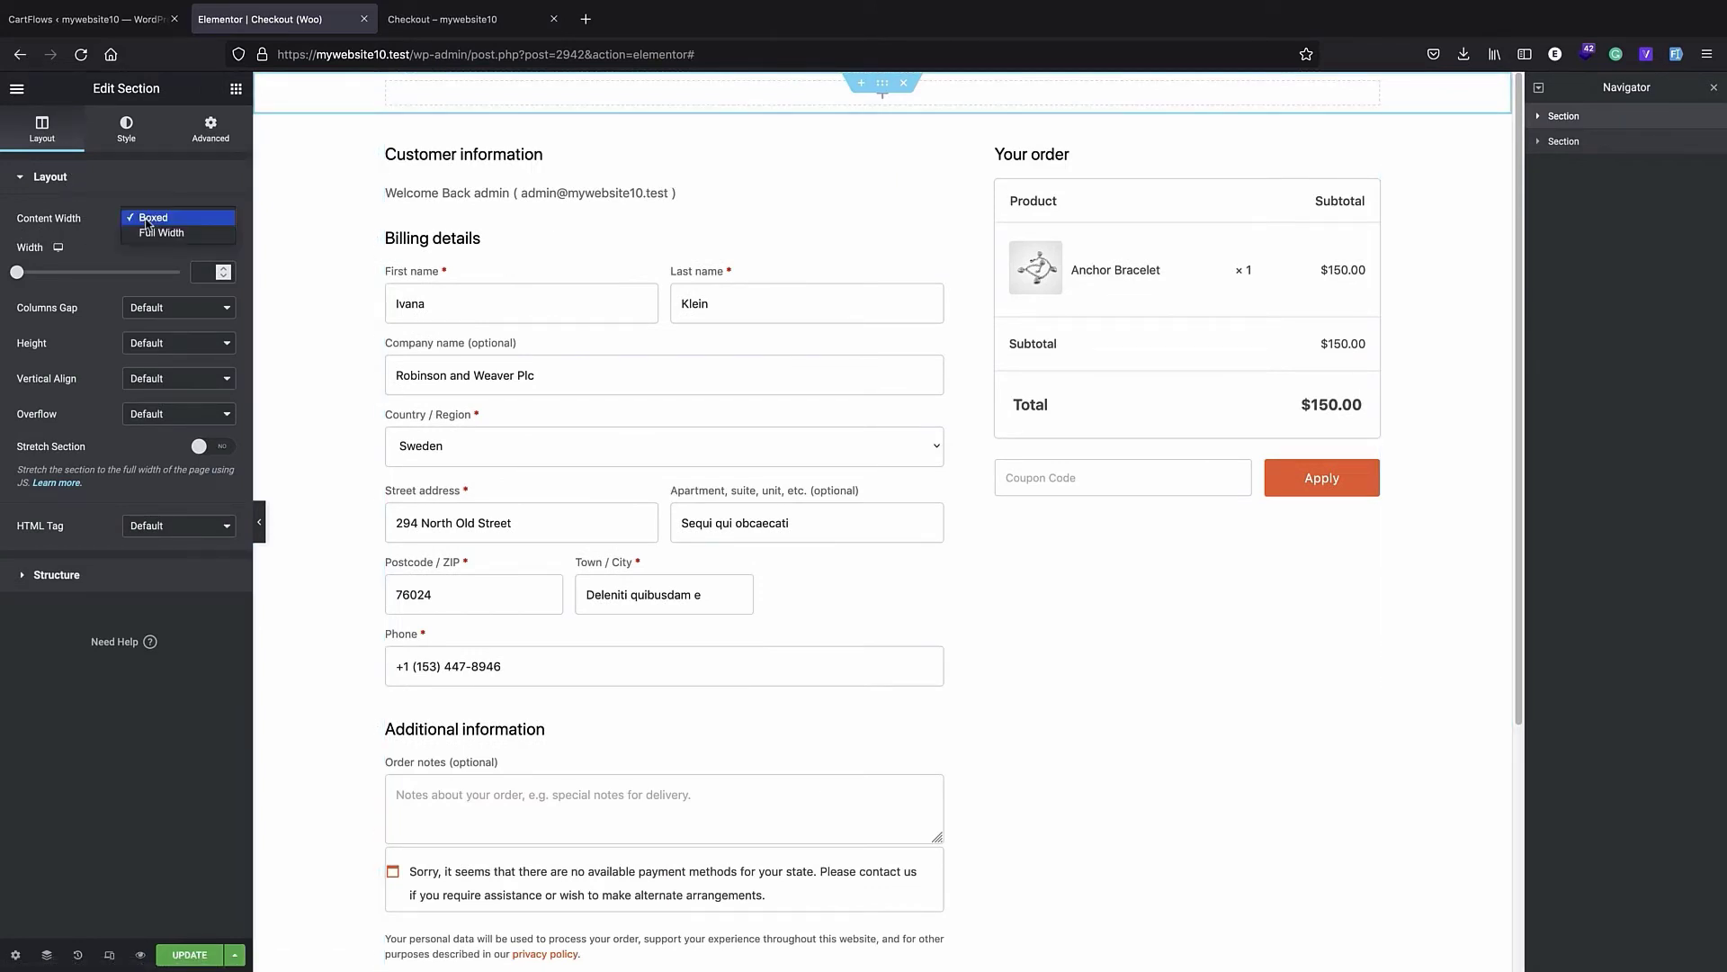
pyautogui.click(151, 232)
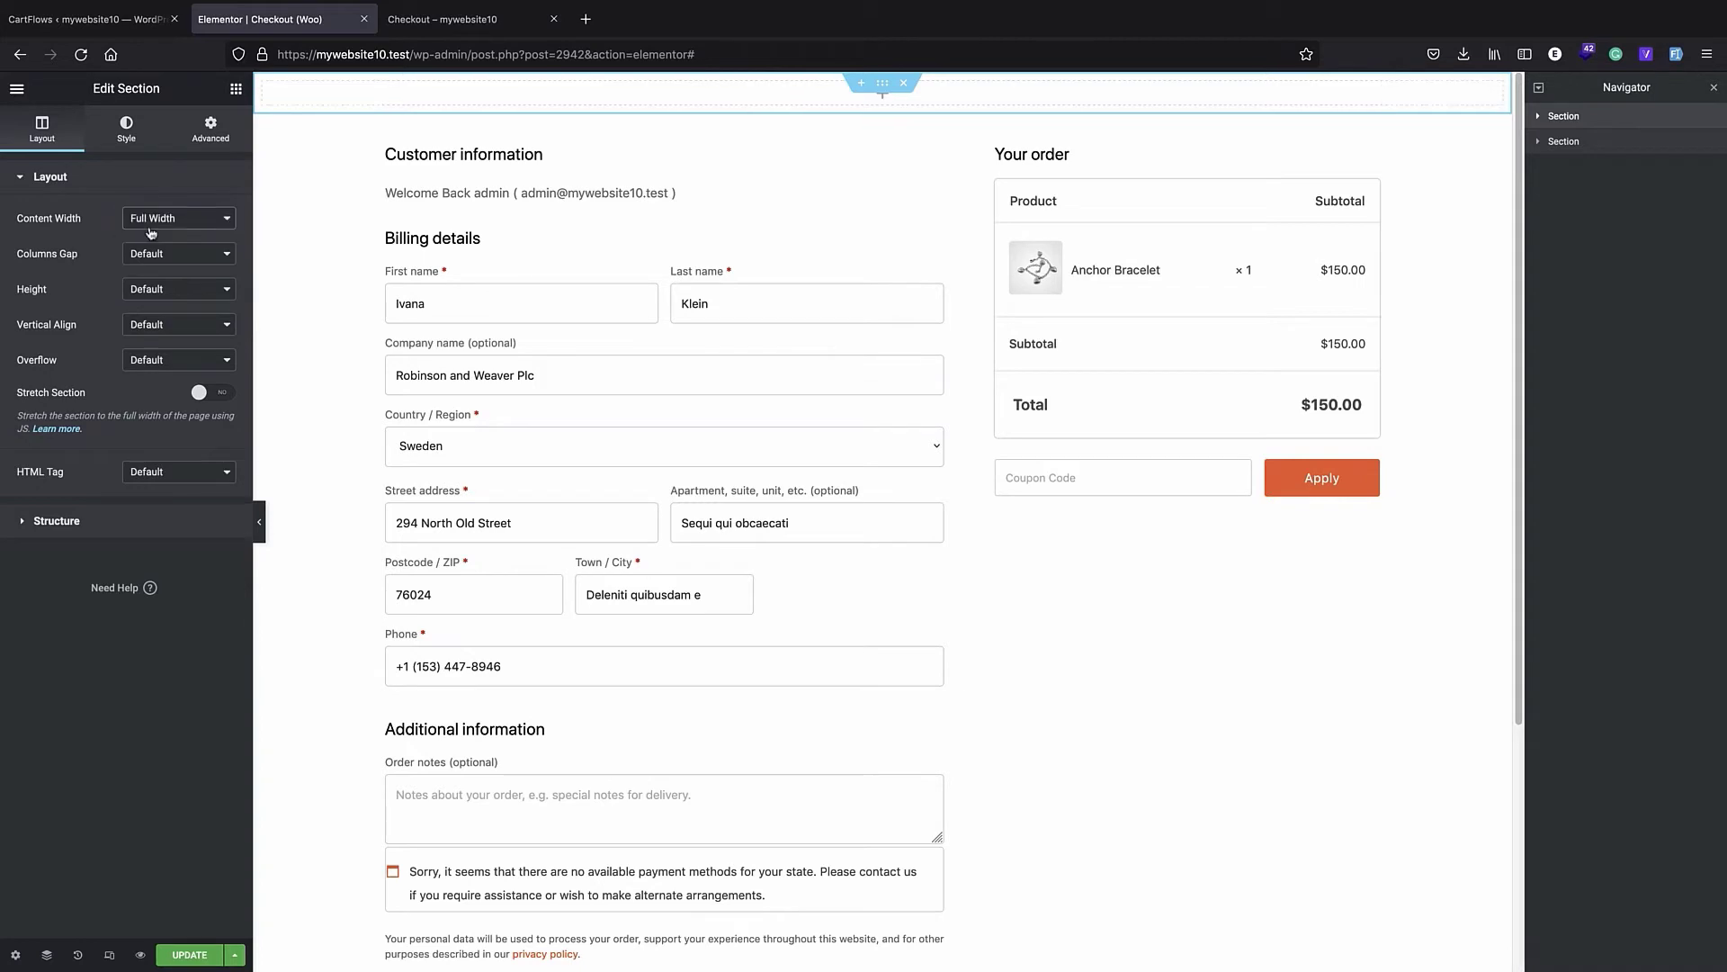
# - Give the new section a classic background image by uploading SL_060521_43530_09.jpg from the checkout folder on the Desktop
pyautogui.click(127, 142)
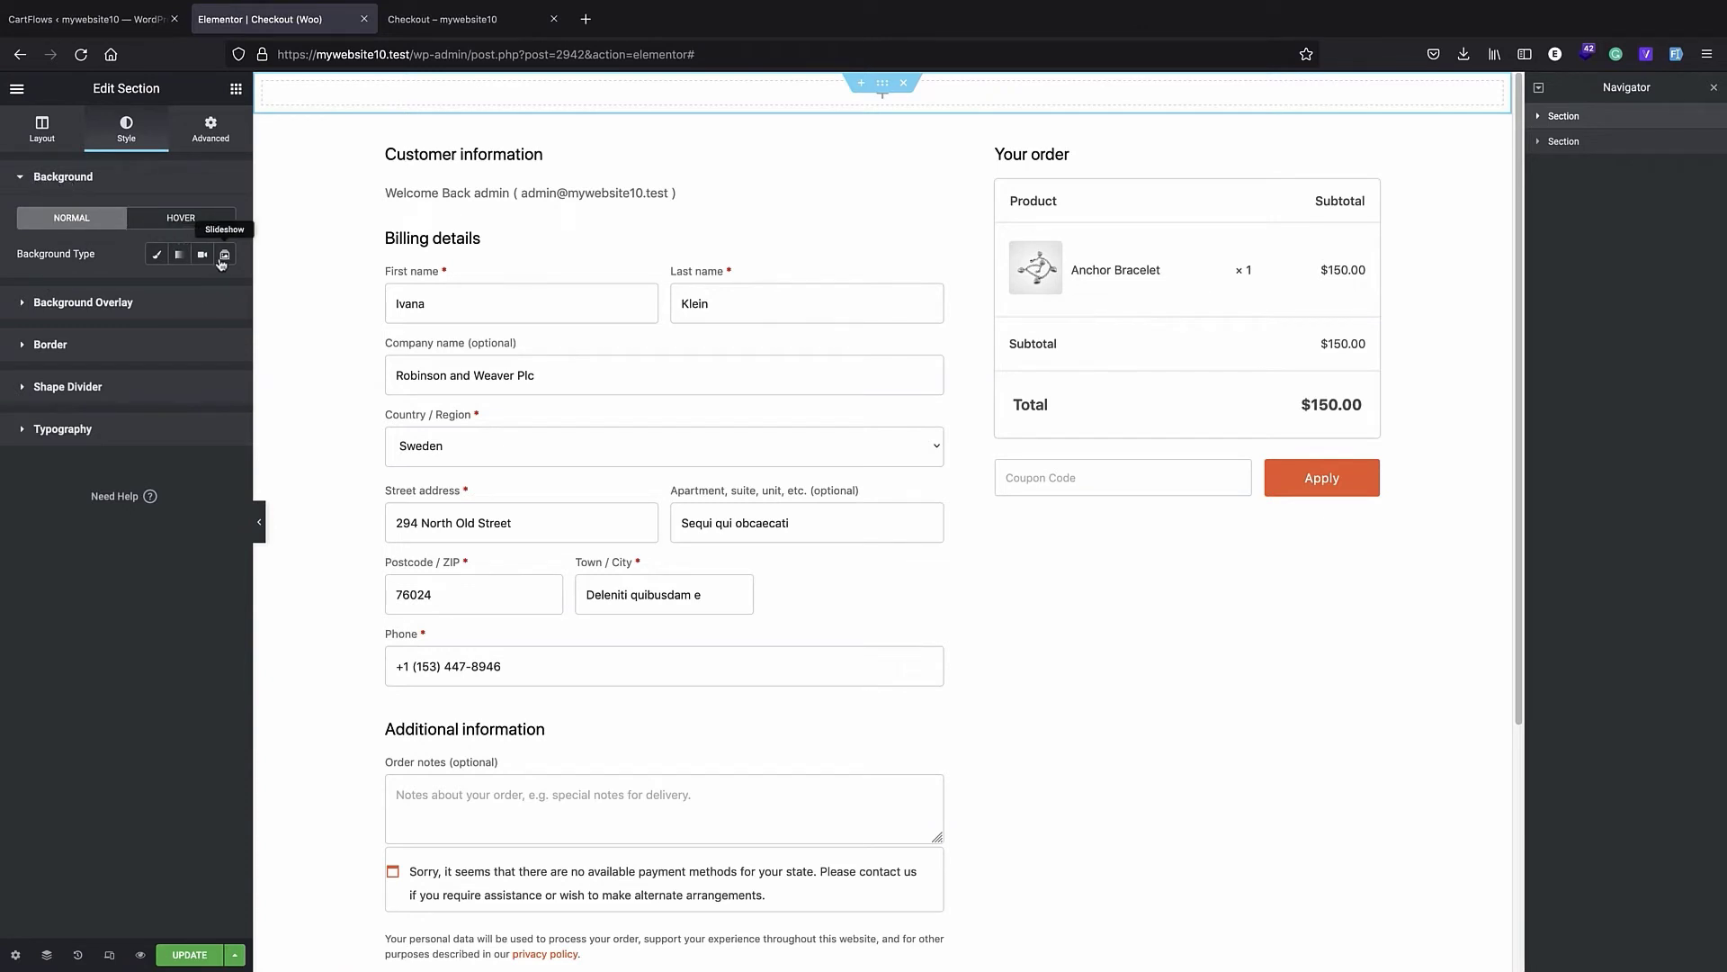
pyautogui.click(158, 257)
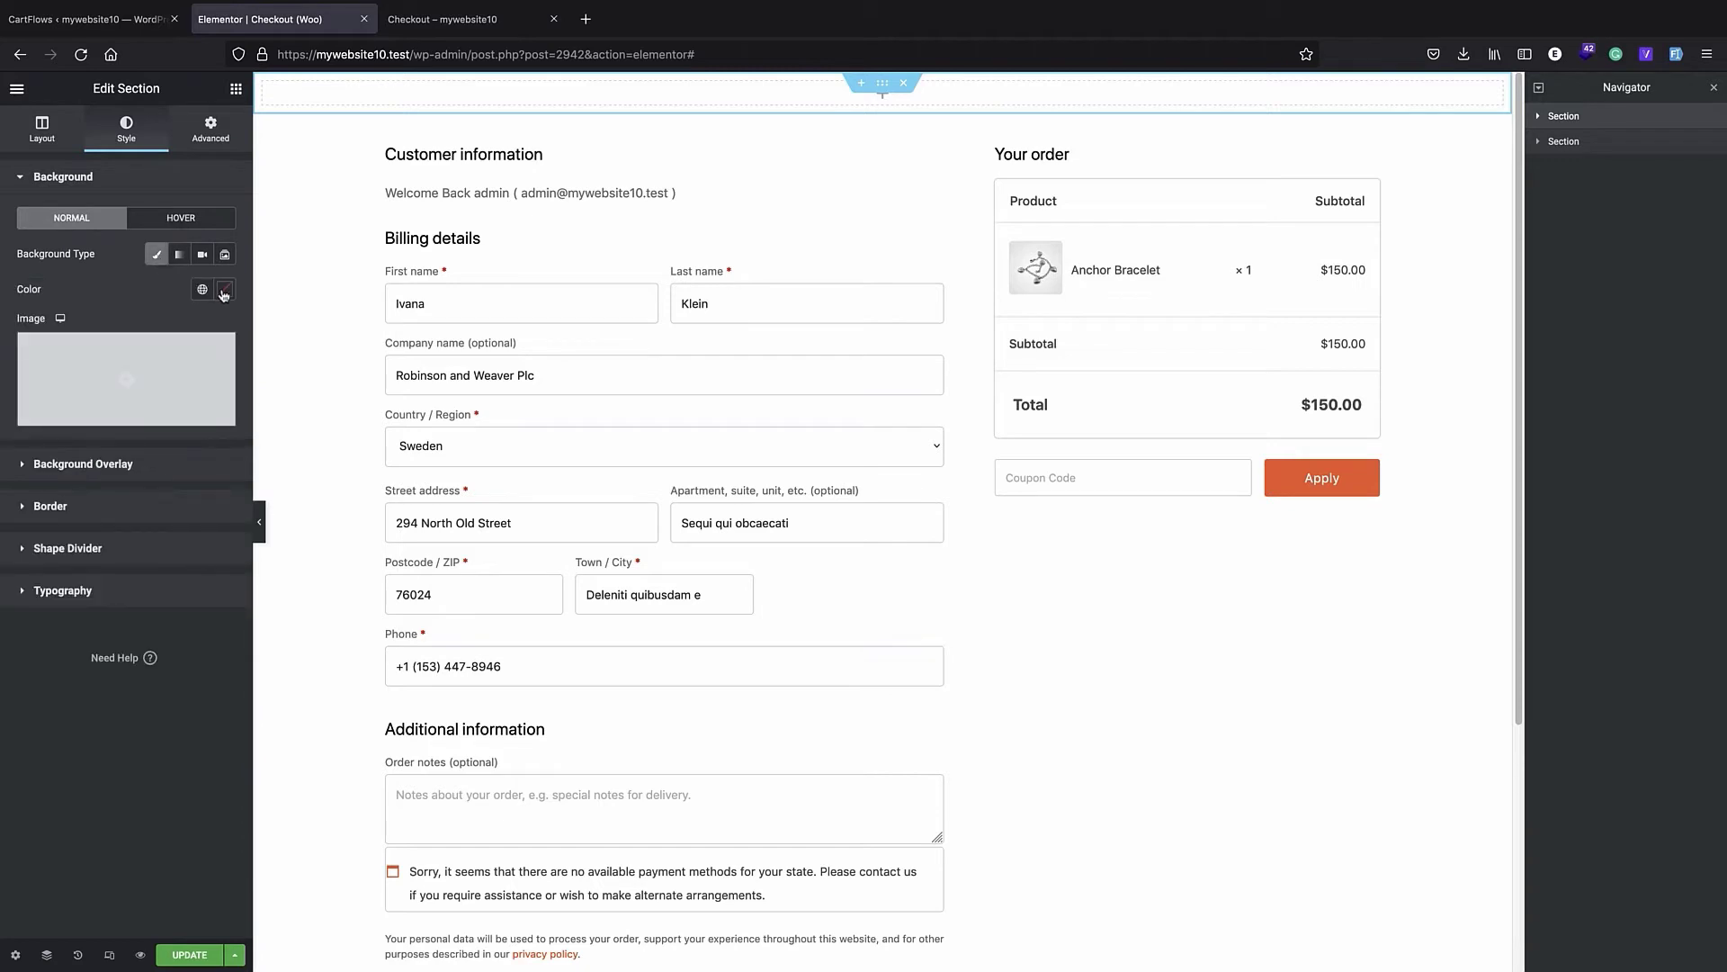
pyautogui.click(112, 378)
pyautogui.click(252, 156)
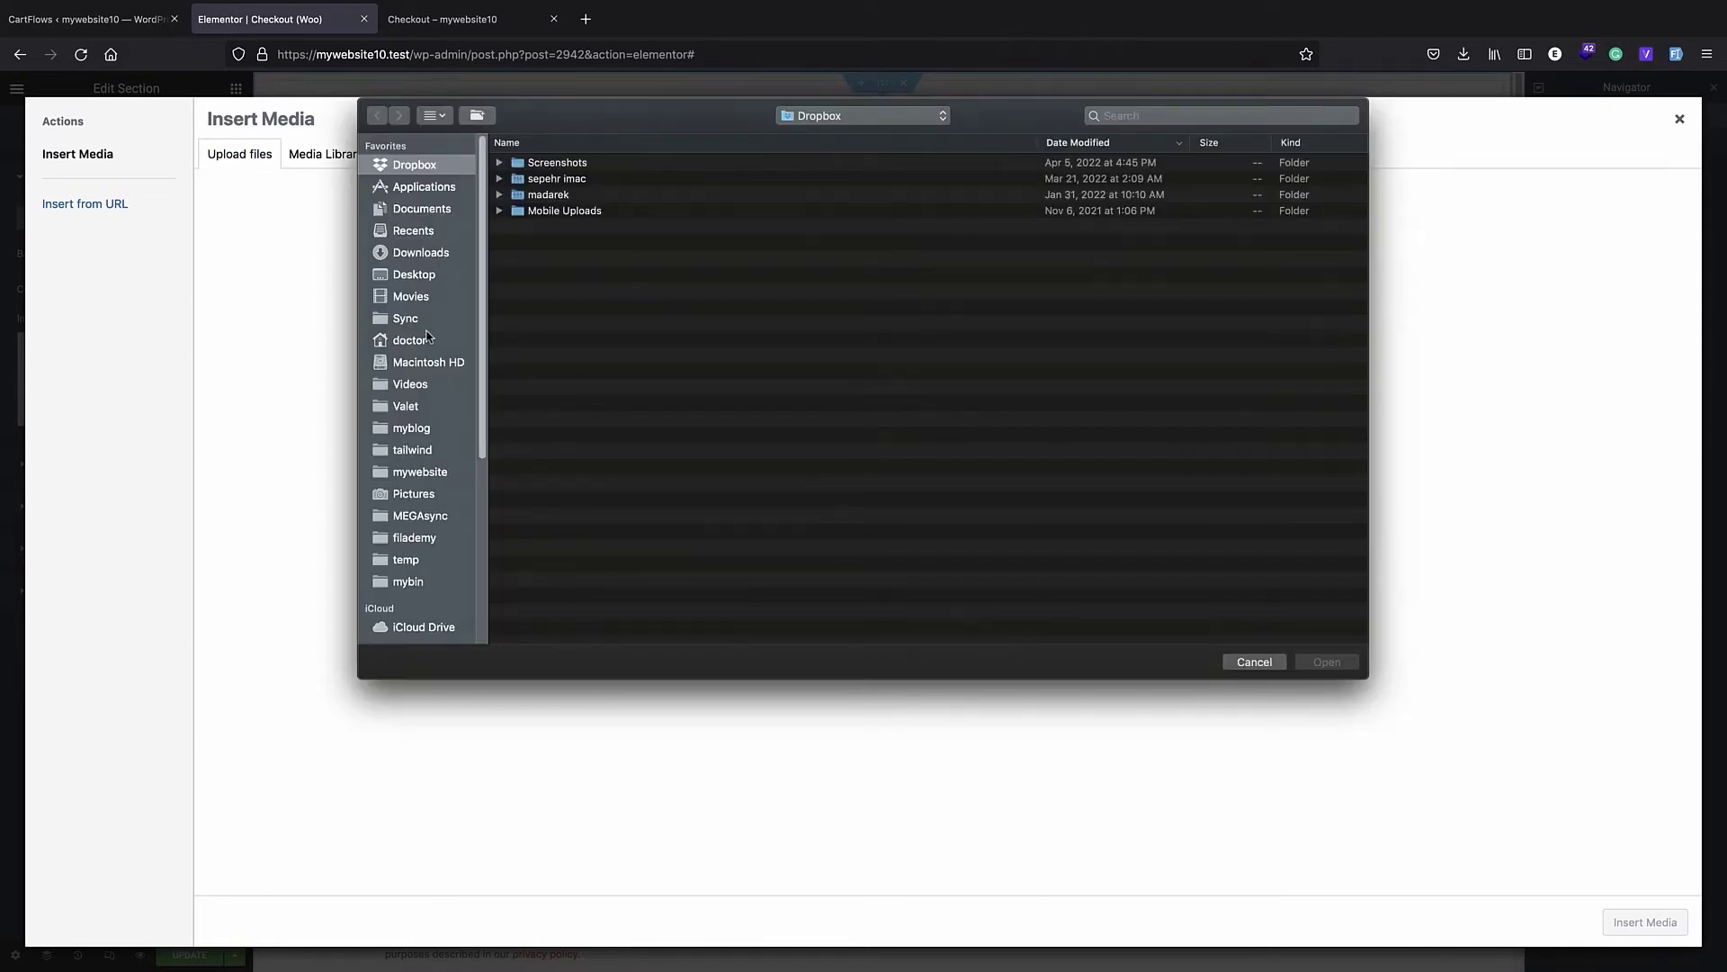
pyautogui.click(410, 279)
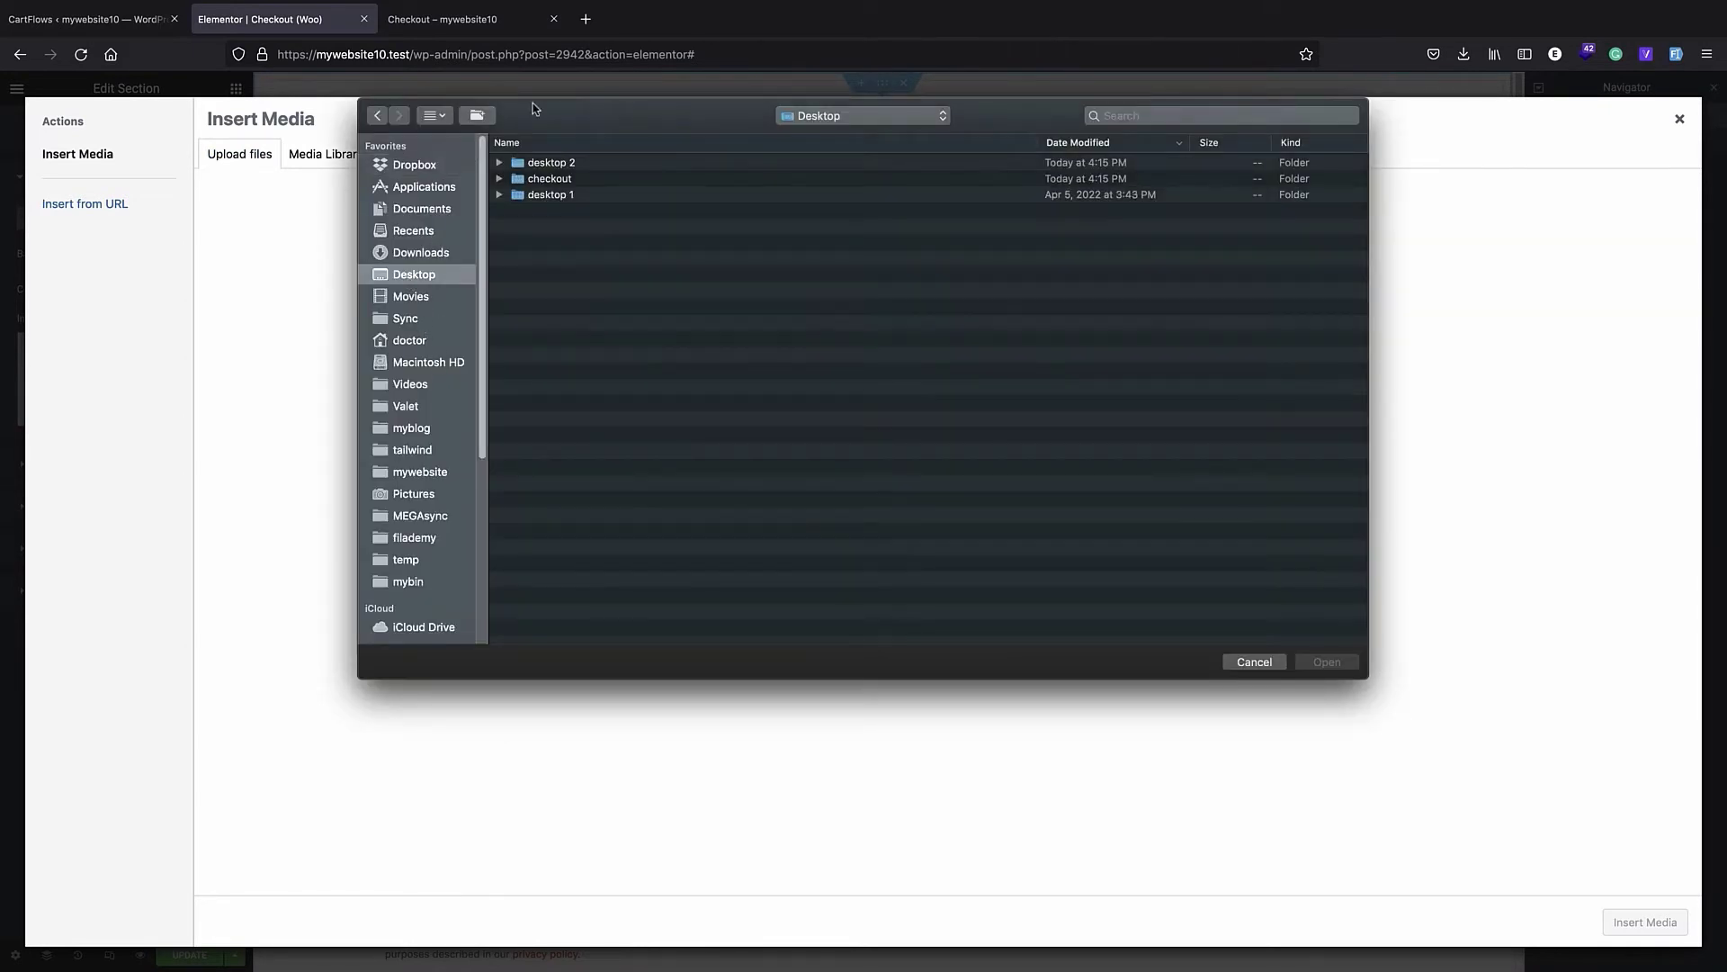
pyautogui.doubleClick(567, 177)
pyautogui.click(580, 209)
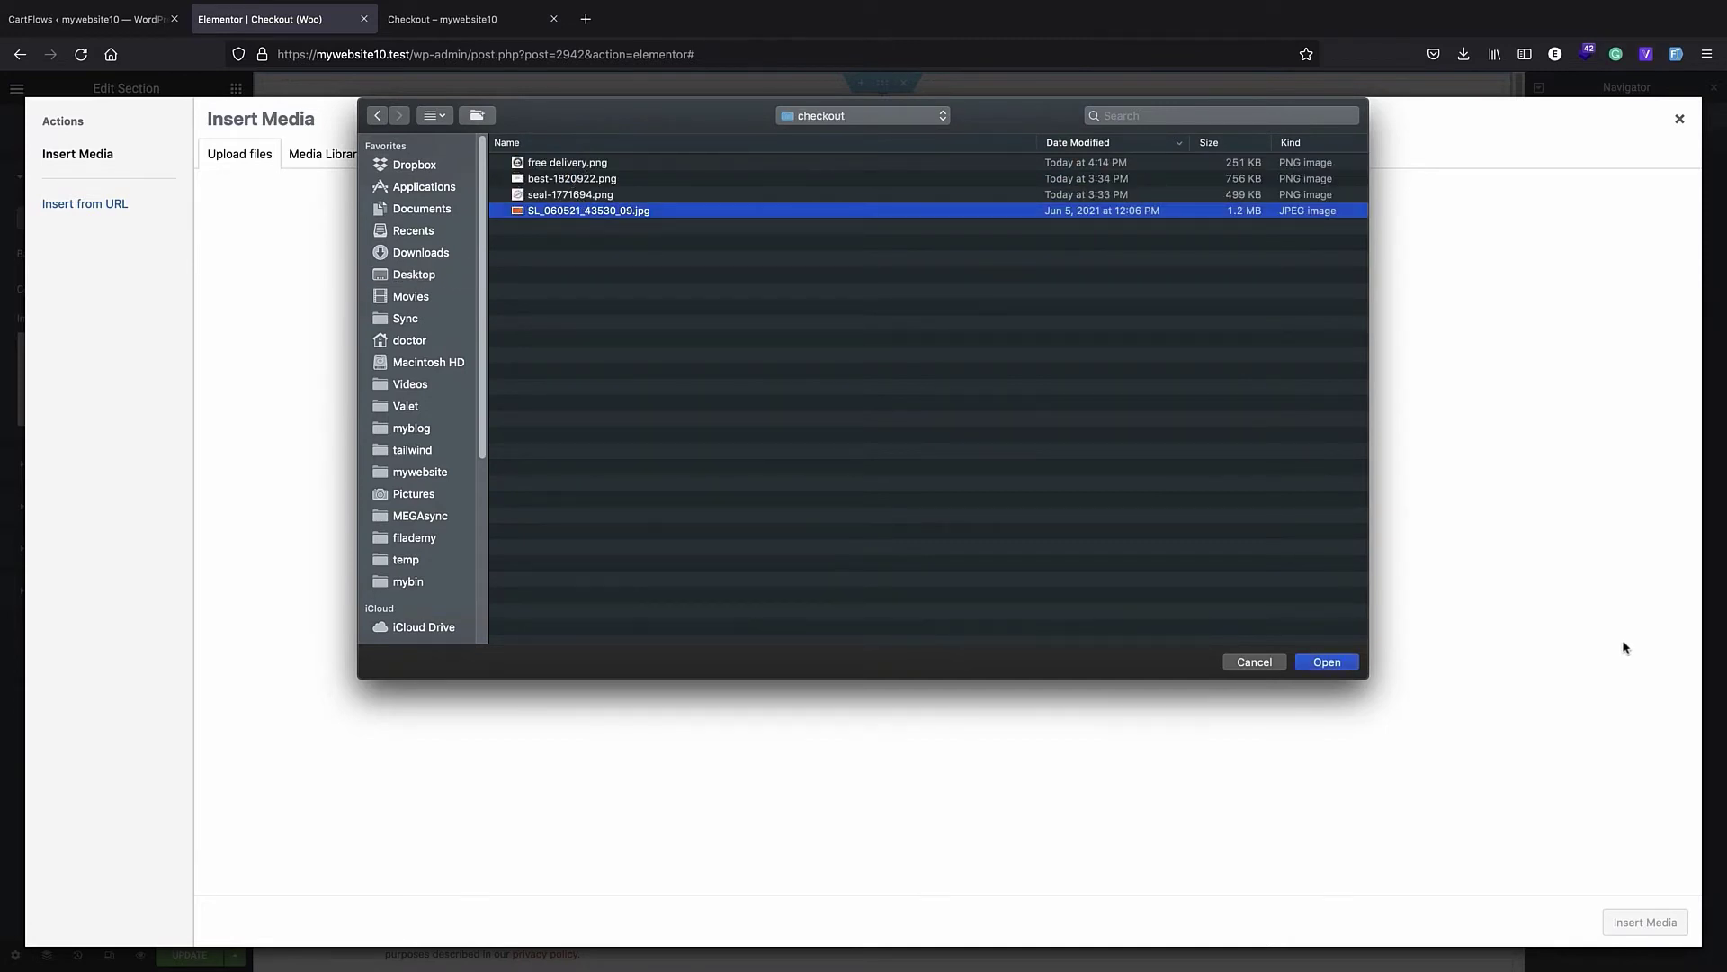
pyautogui.click(1315, 666)
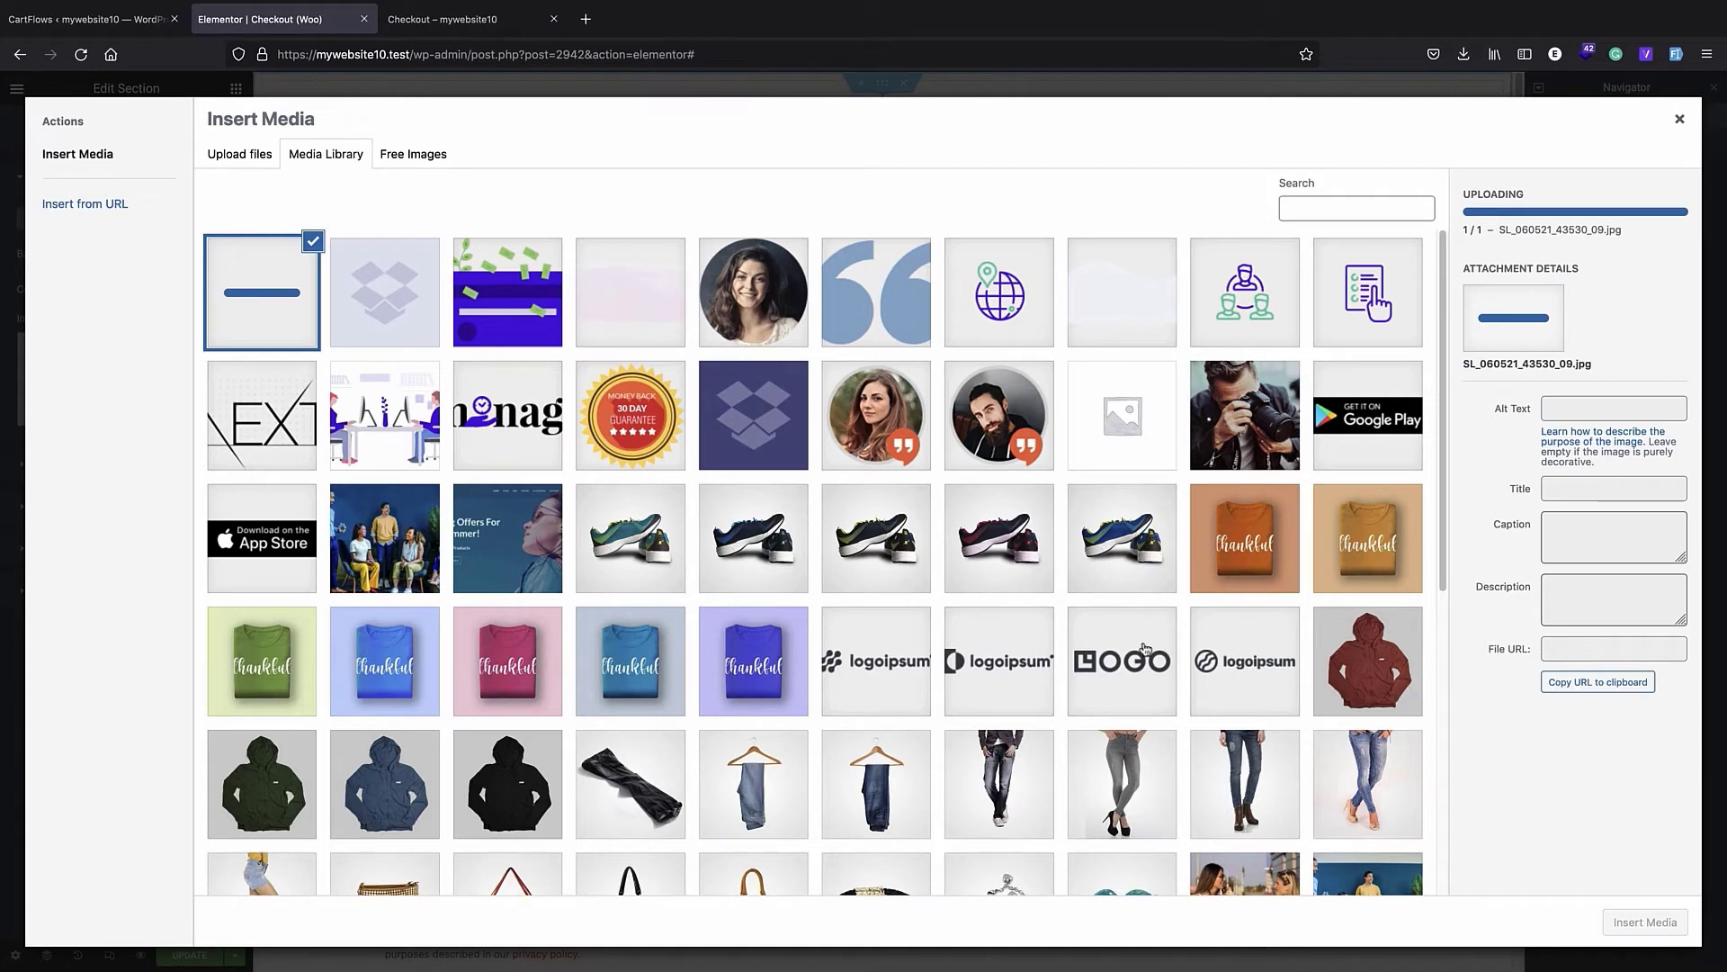
pyautogui.click(1644, 922)
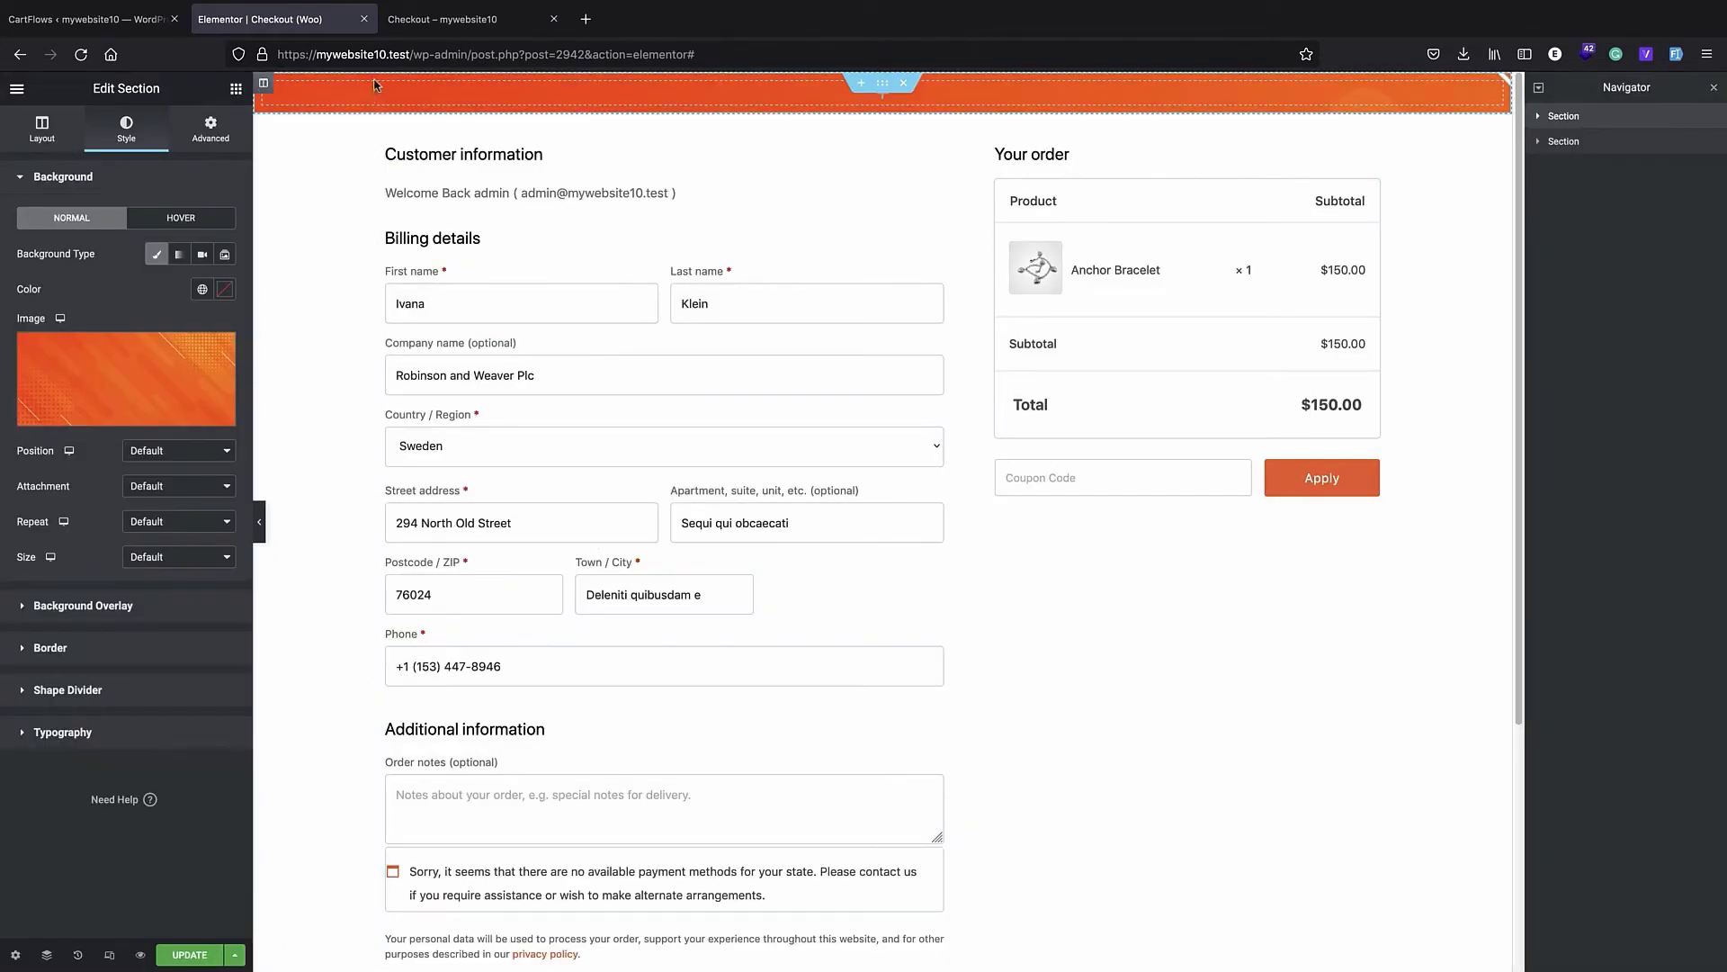
# - Set the banner section's height to Min Height with a minimum of 29 VH
pyautogui.click(40, 135)
pyautogui.click(177, 289)
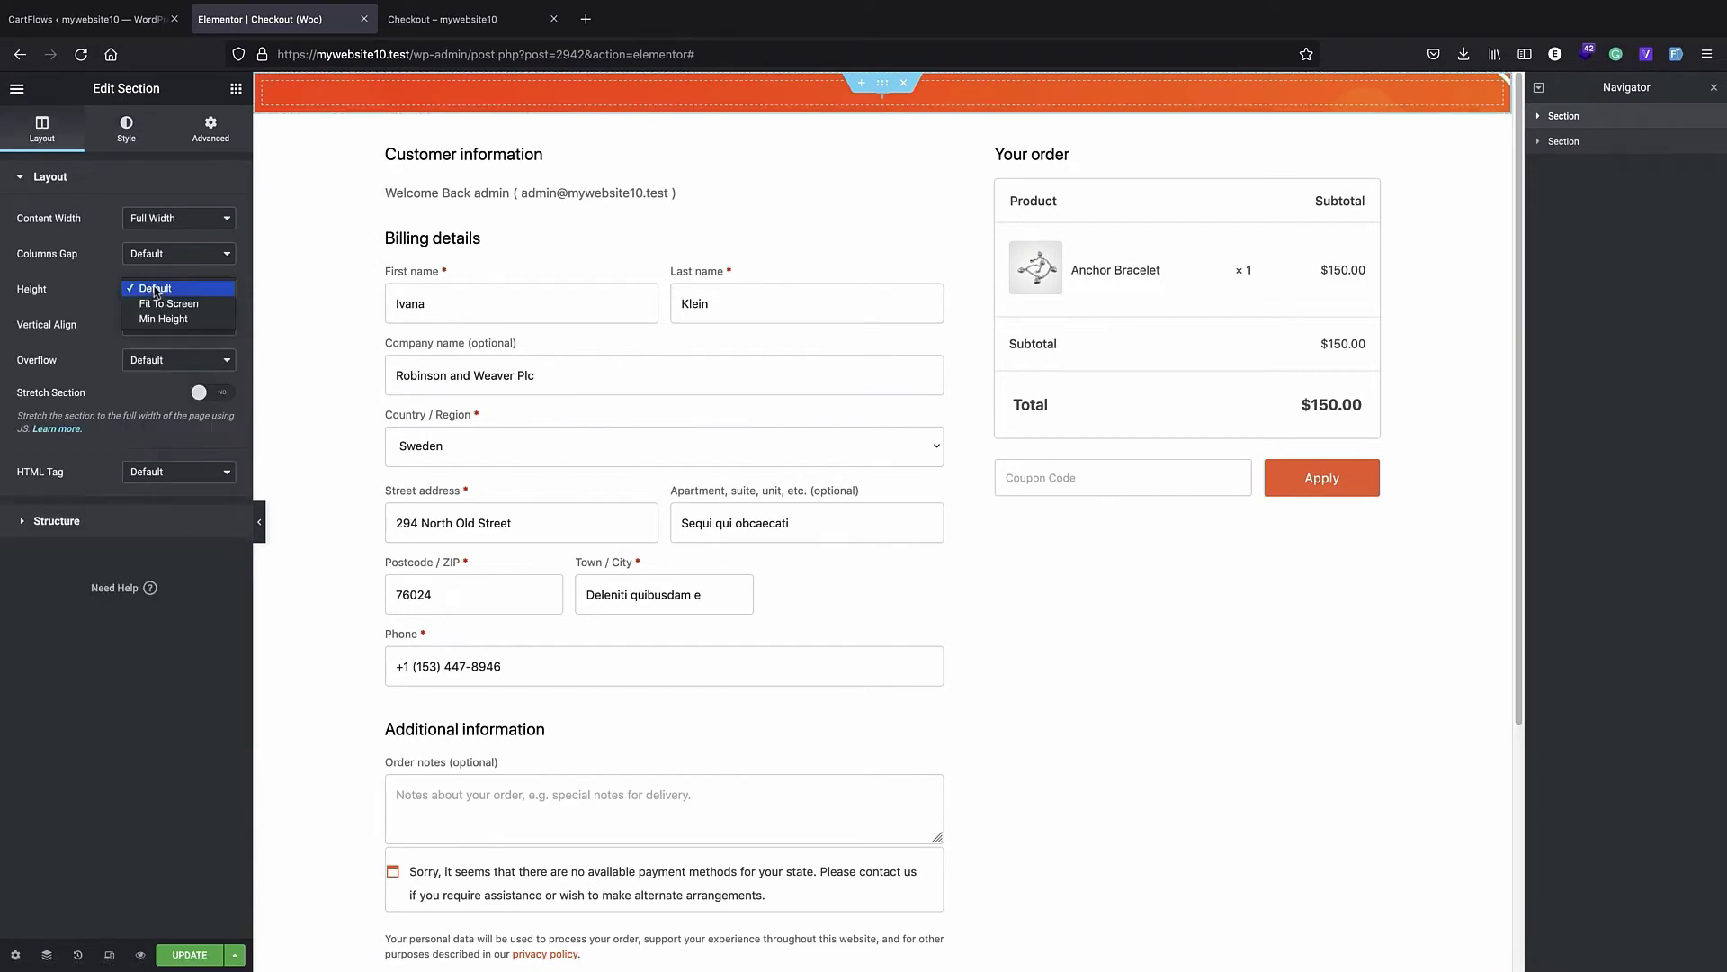
pyautogui.click(179, 320)
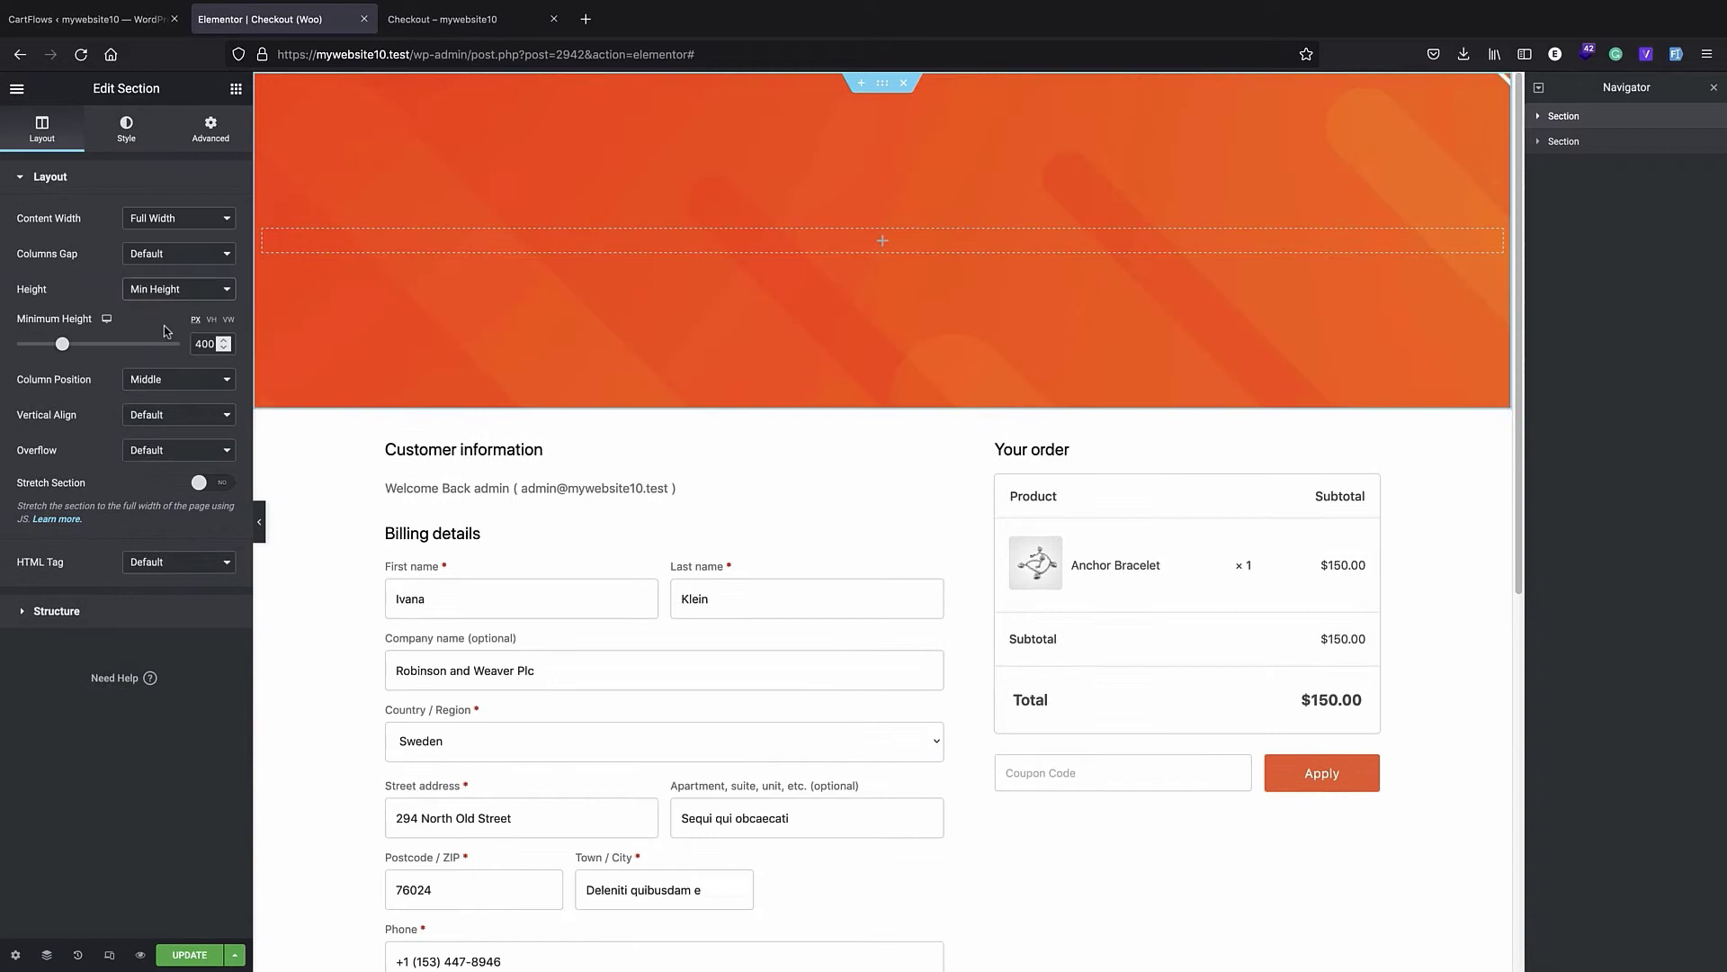
pyautogui.click(212, 320)
pyautogui.click(169, 345)
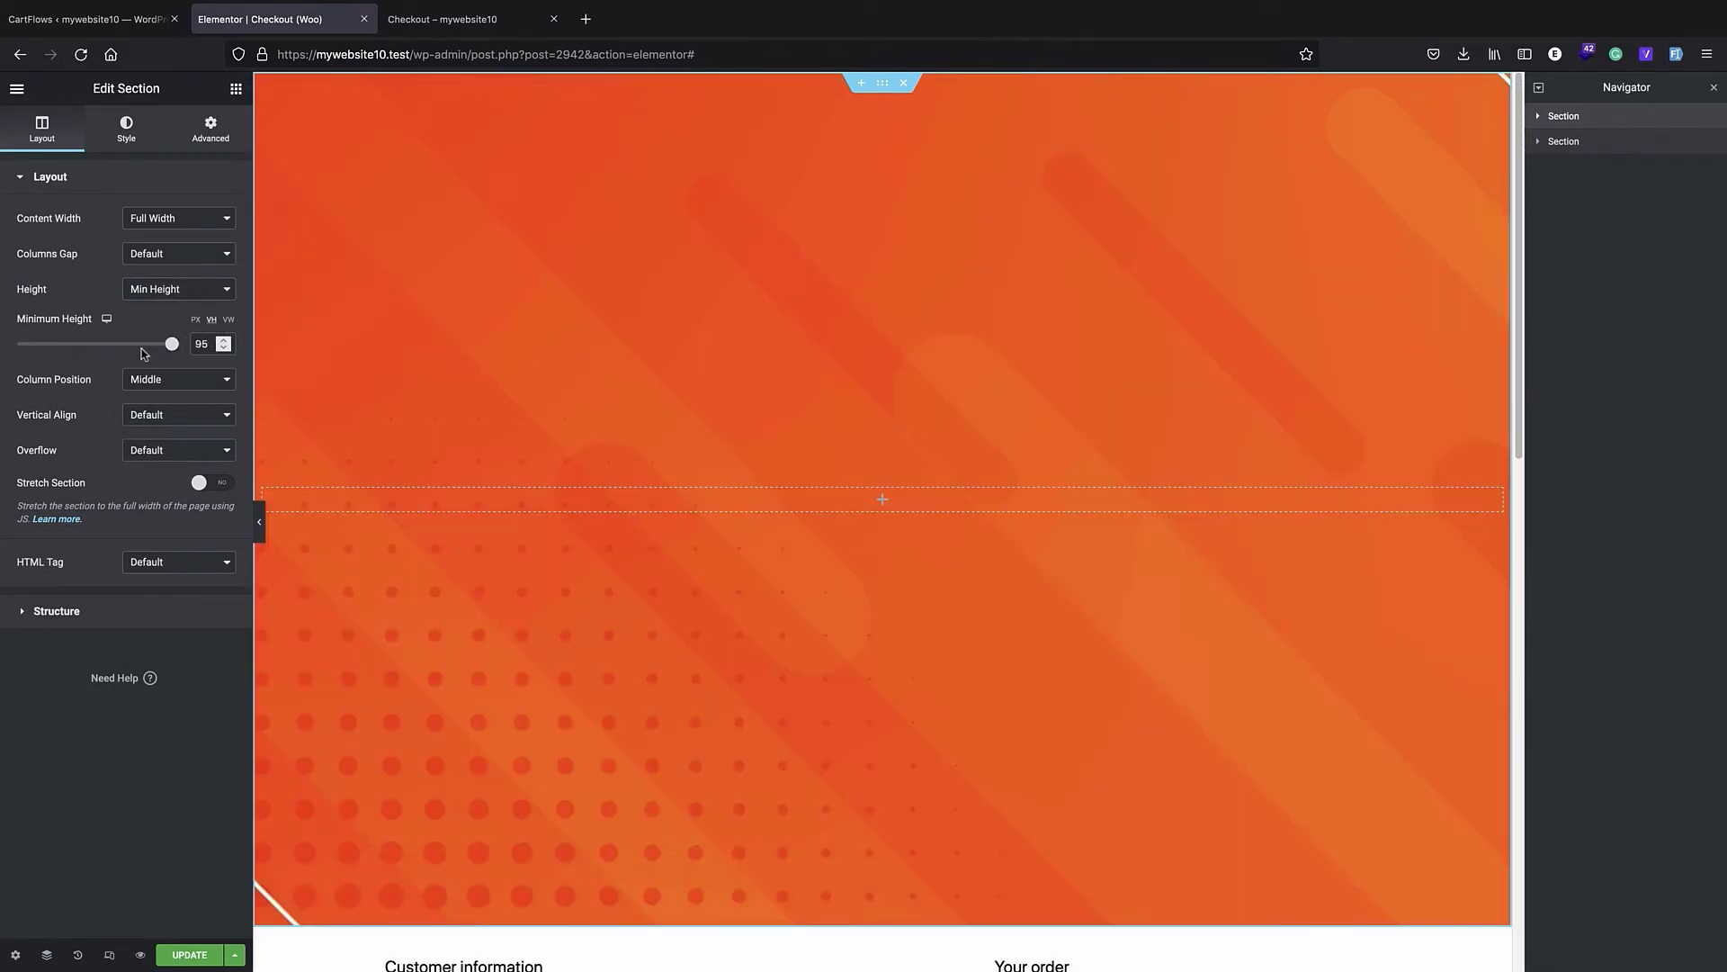
pyautogui.moveTo(168, 344); pyautogui.dragTo(61, 348)
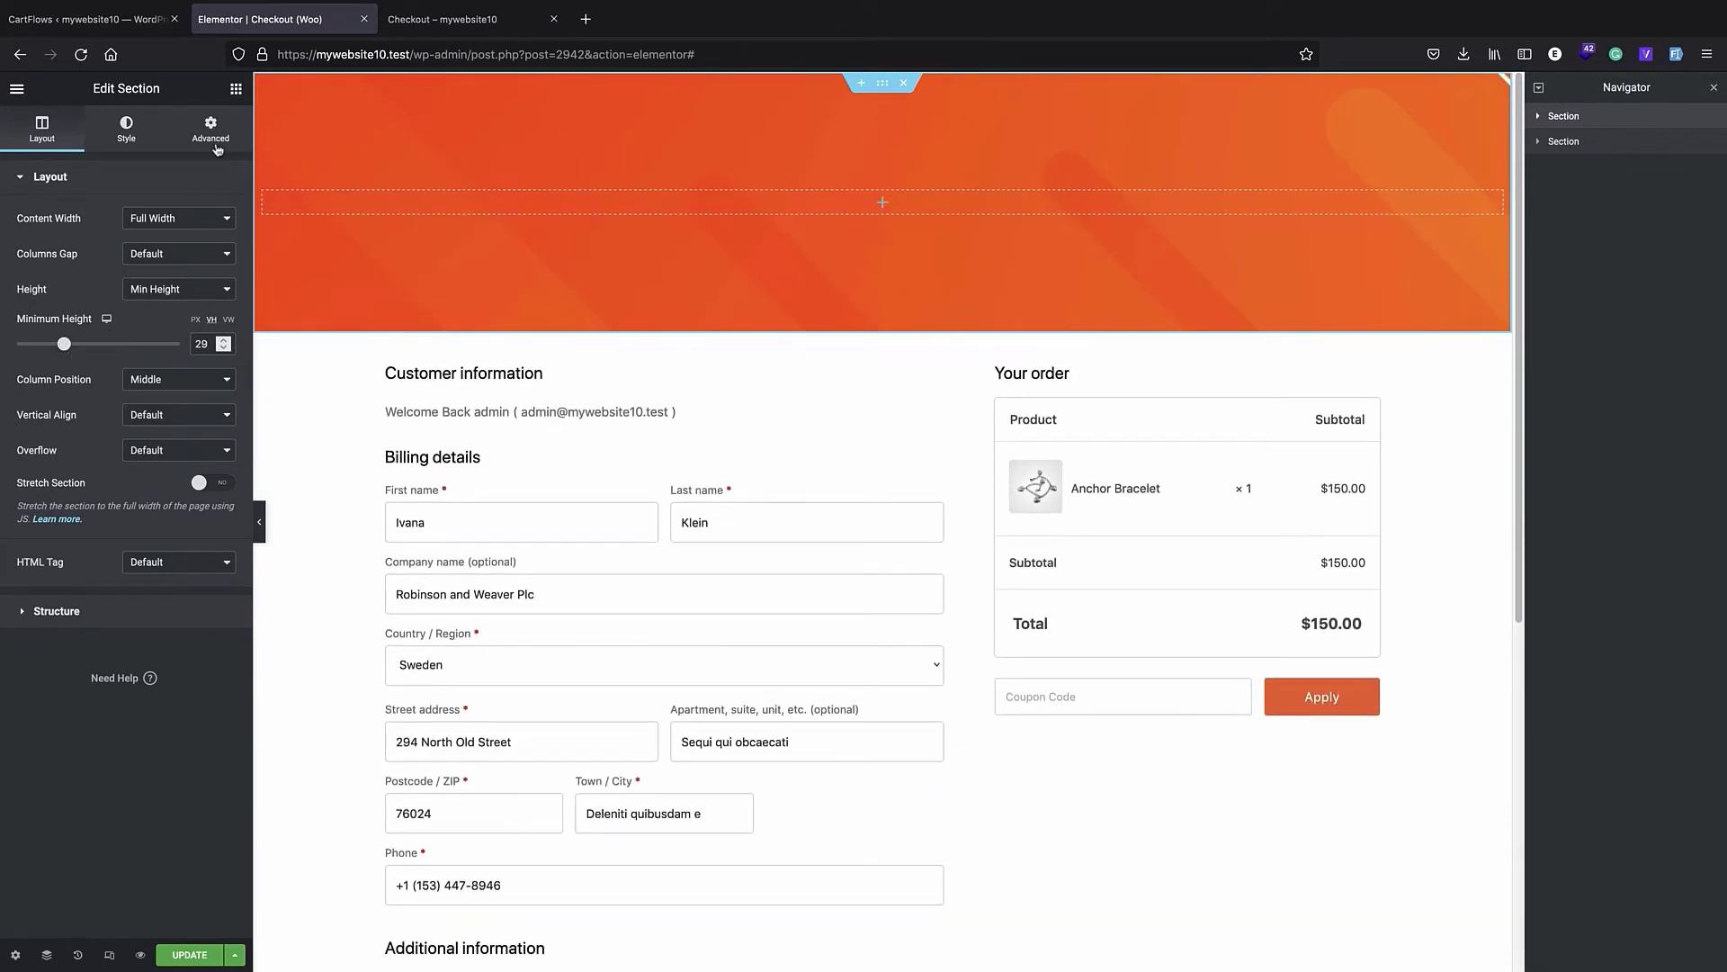
# - Set the banner background image's position to Center Center and its size to Cover
pyautogui.click(126, 129)
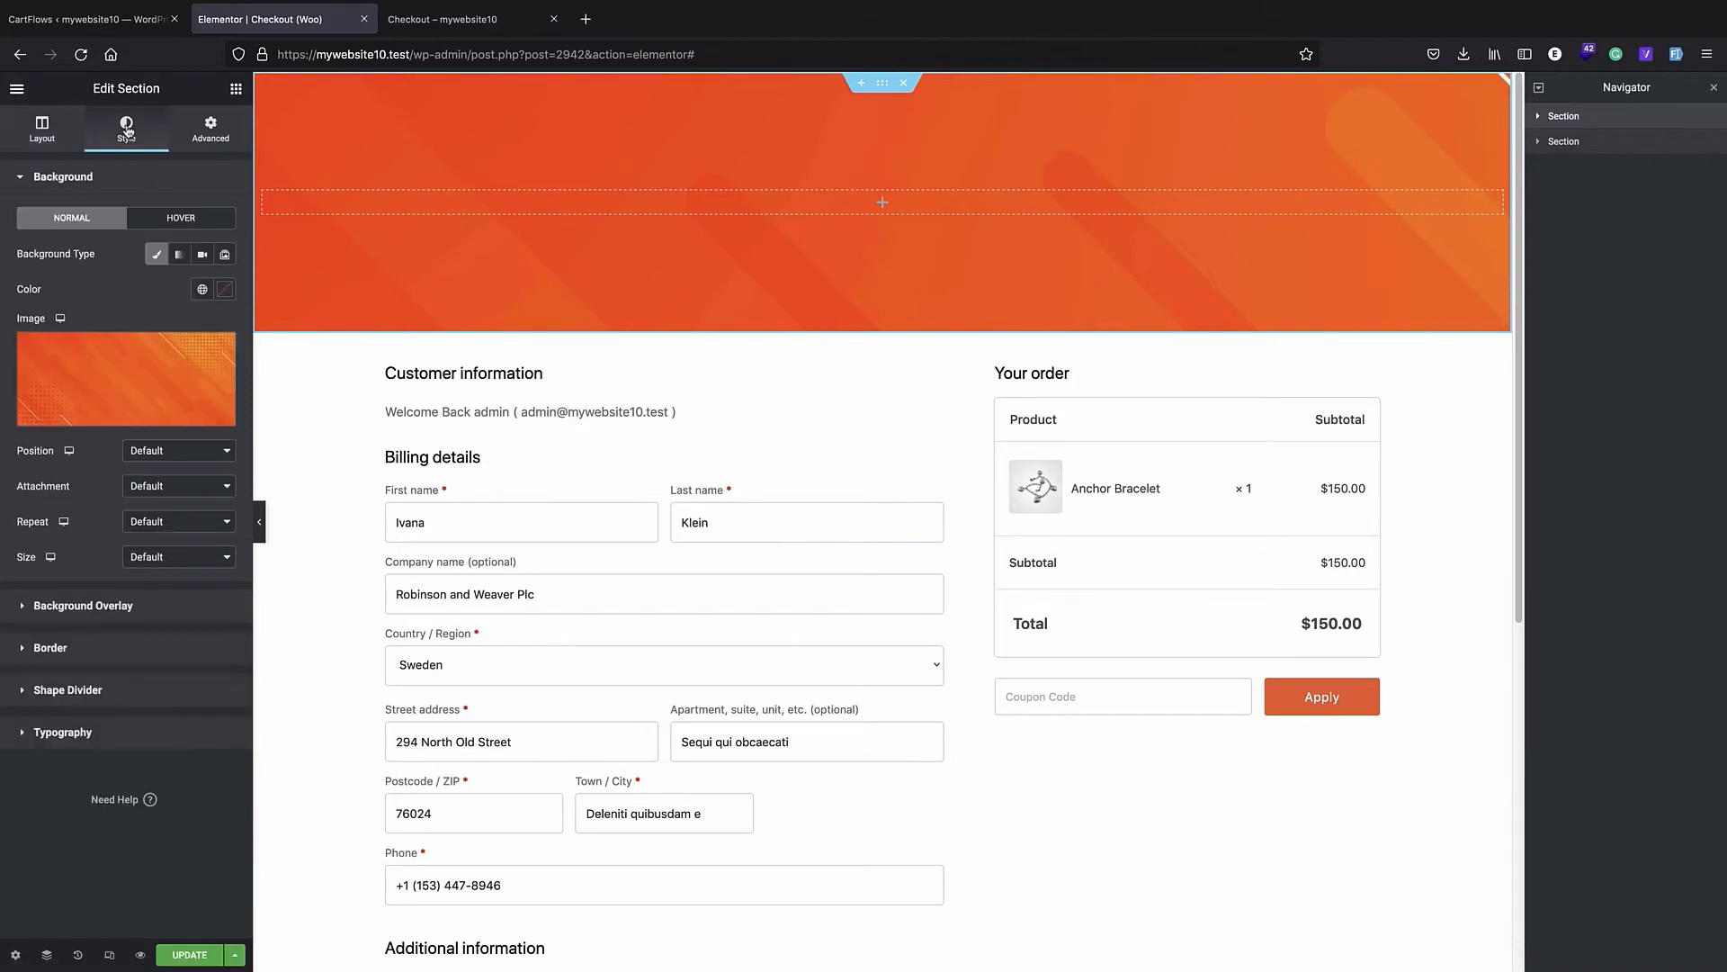
pyautogui.click(192, 445)
pyautogui.click(170, 464)
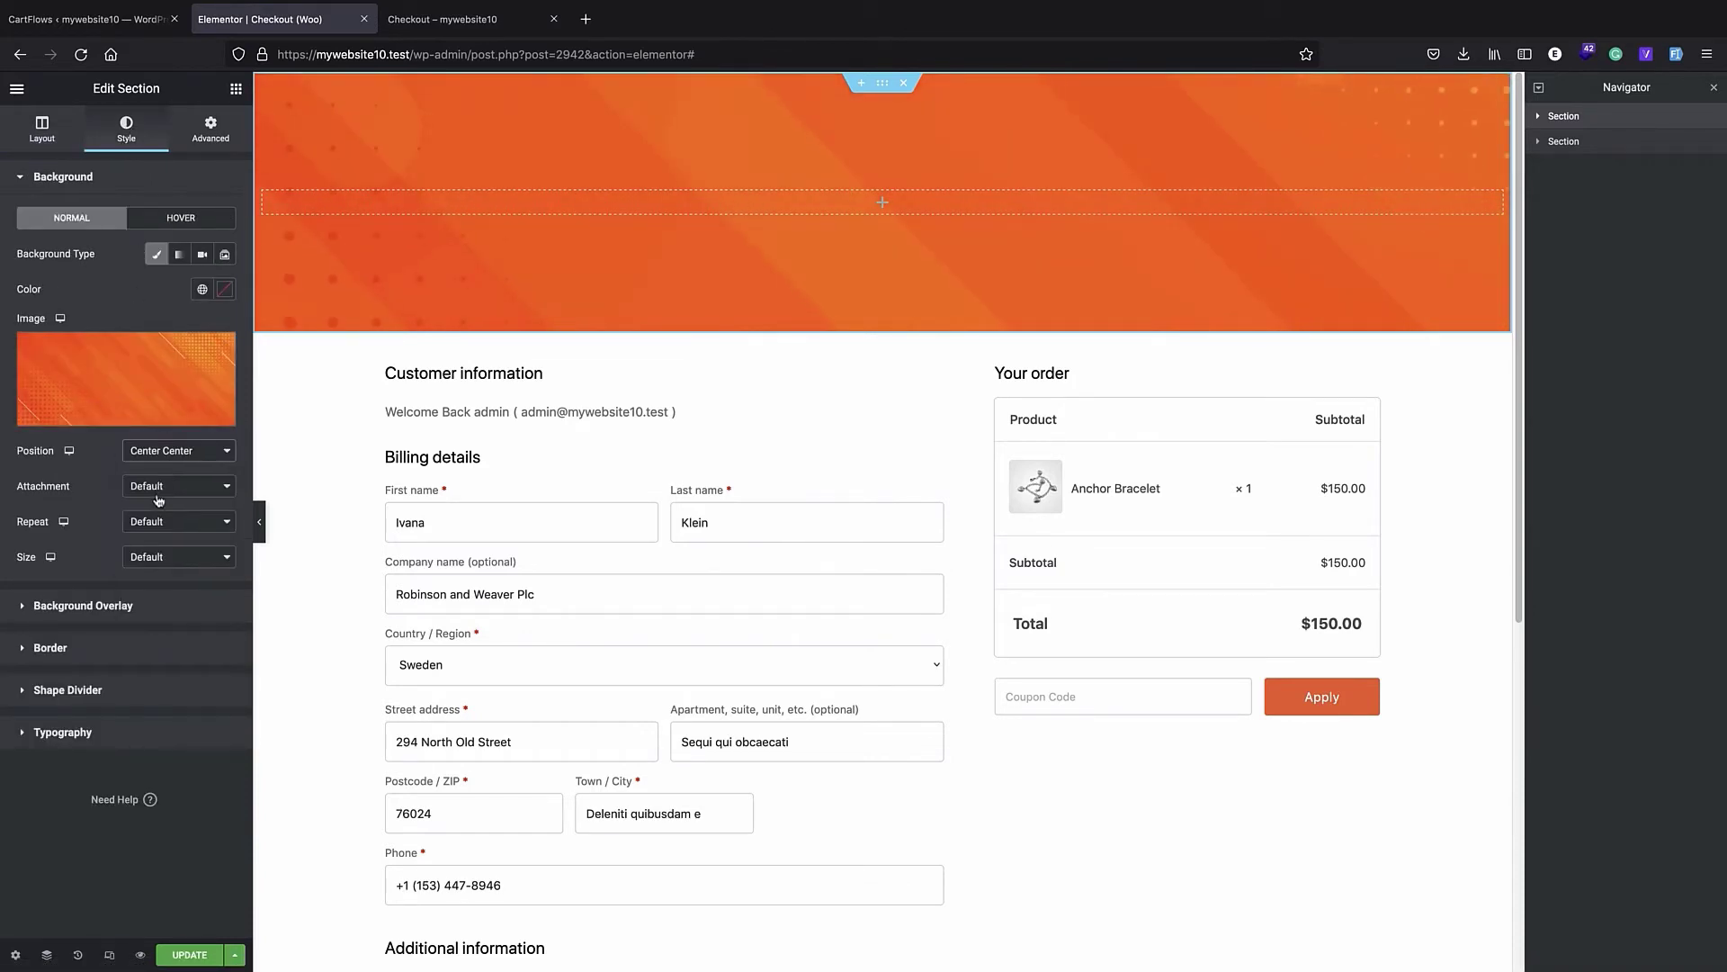
pyautogui.click(175, 557)
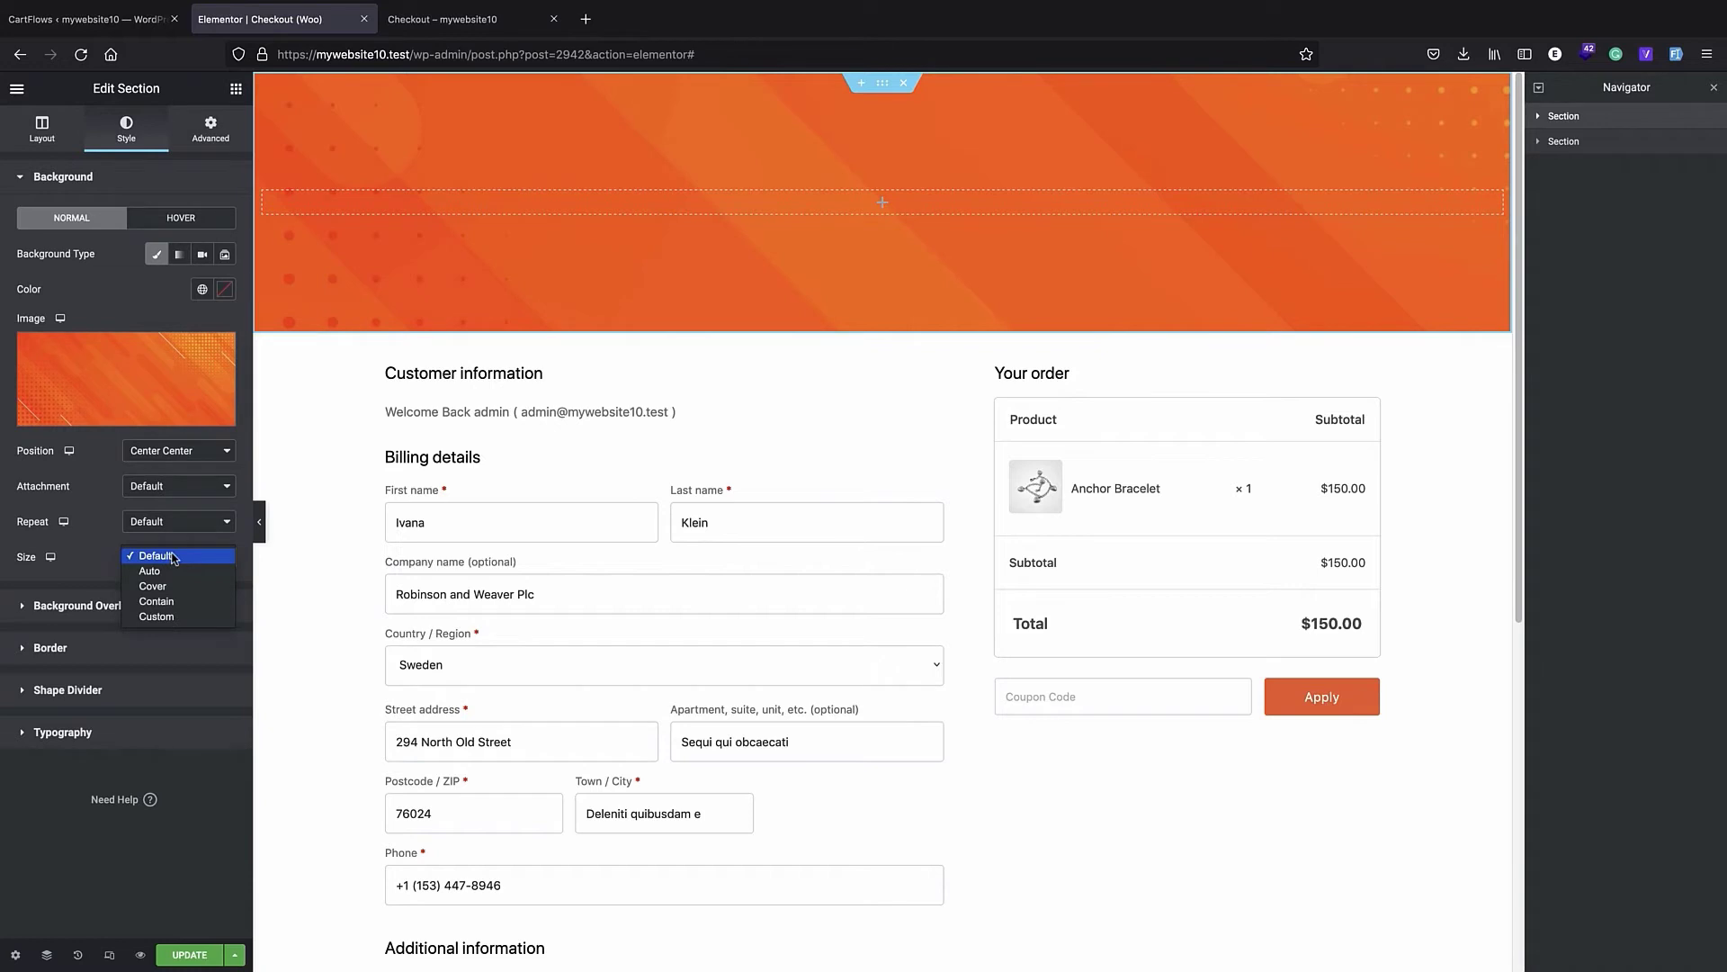
pyautogui.click(155, 585)
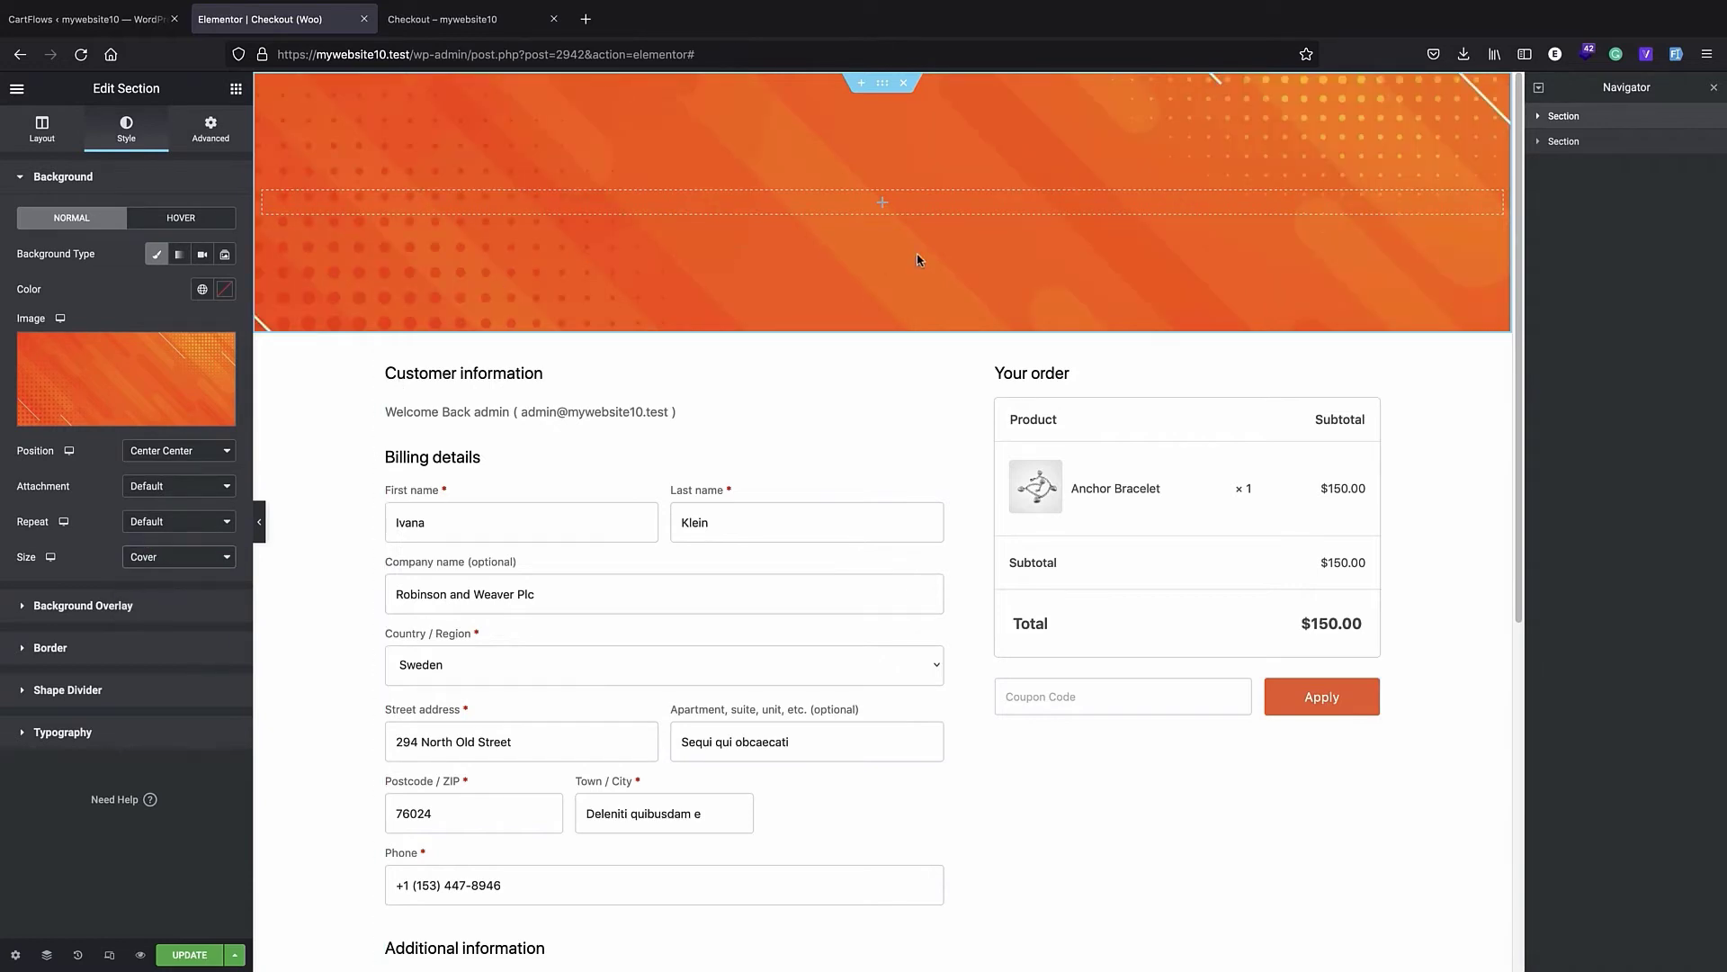
# - Add a Heading widget to the banner section with the title "Join our VIP club!"
pyautogui.click(881, 206)
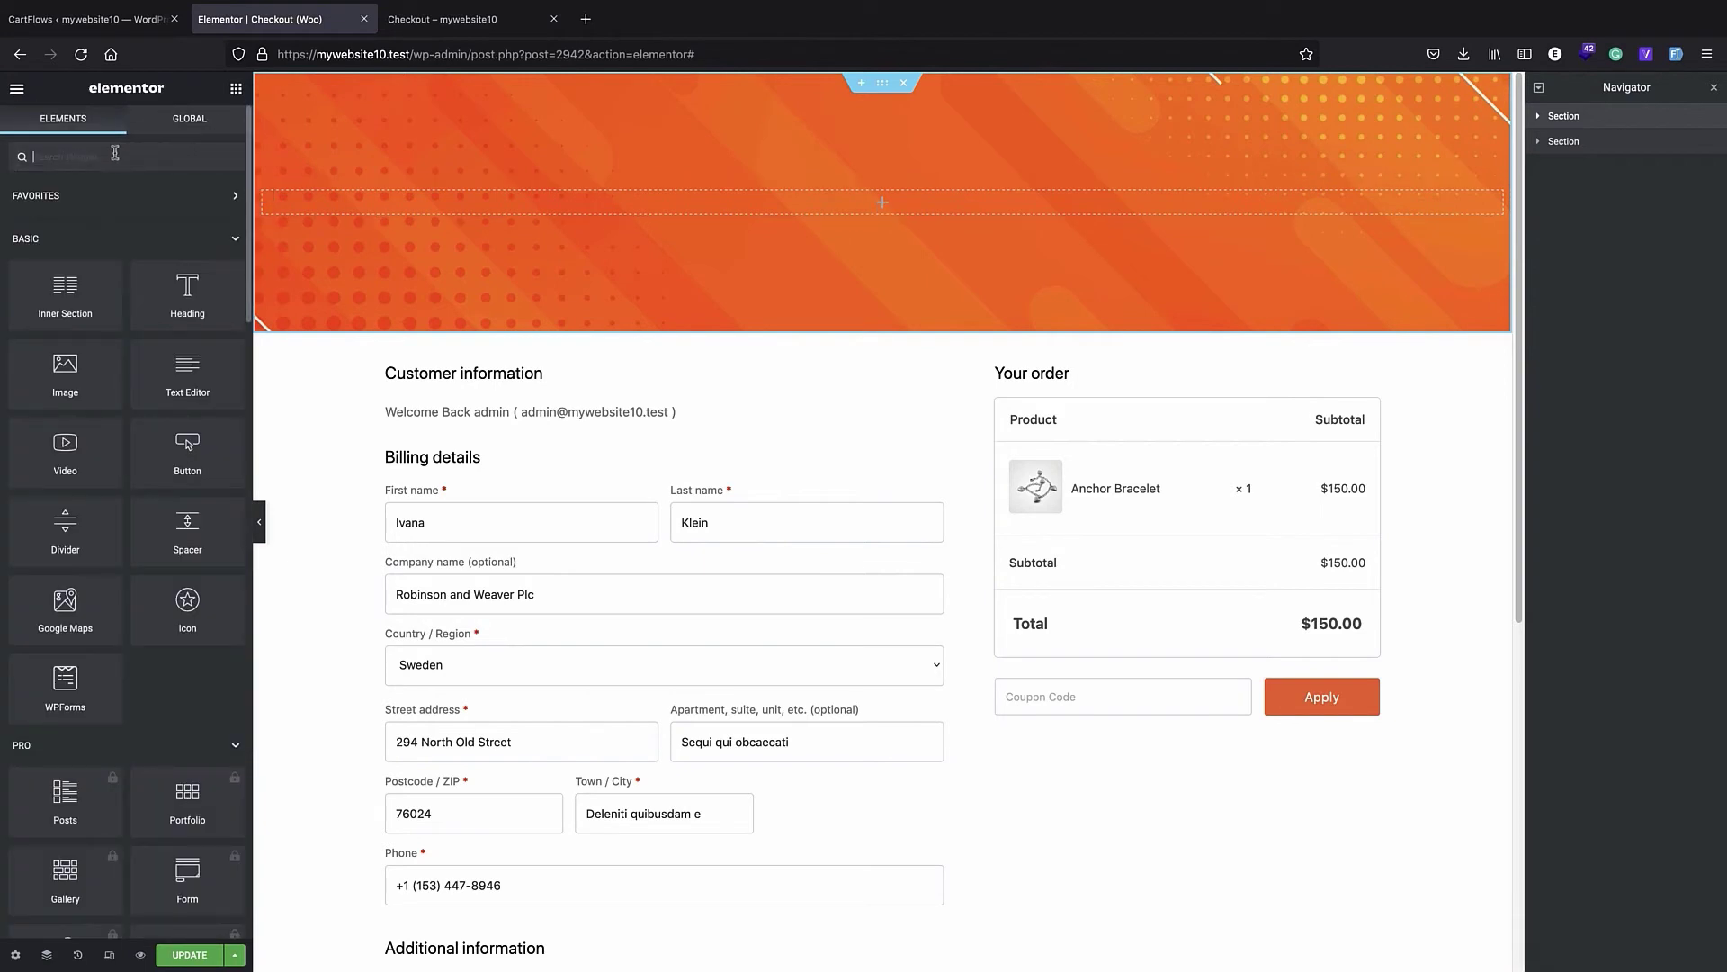
pyautogui.moveTo(199, 311); pyautogui.dragTo(882, 203)
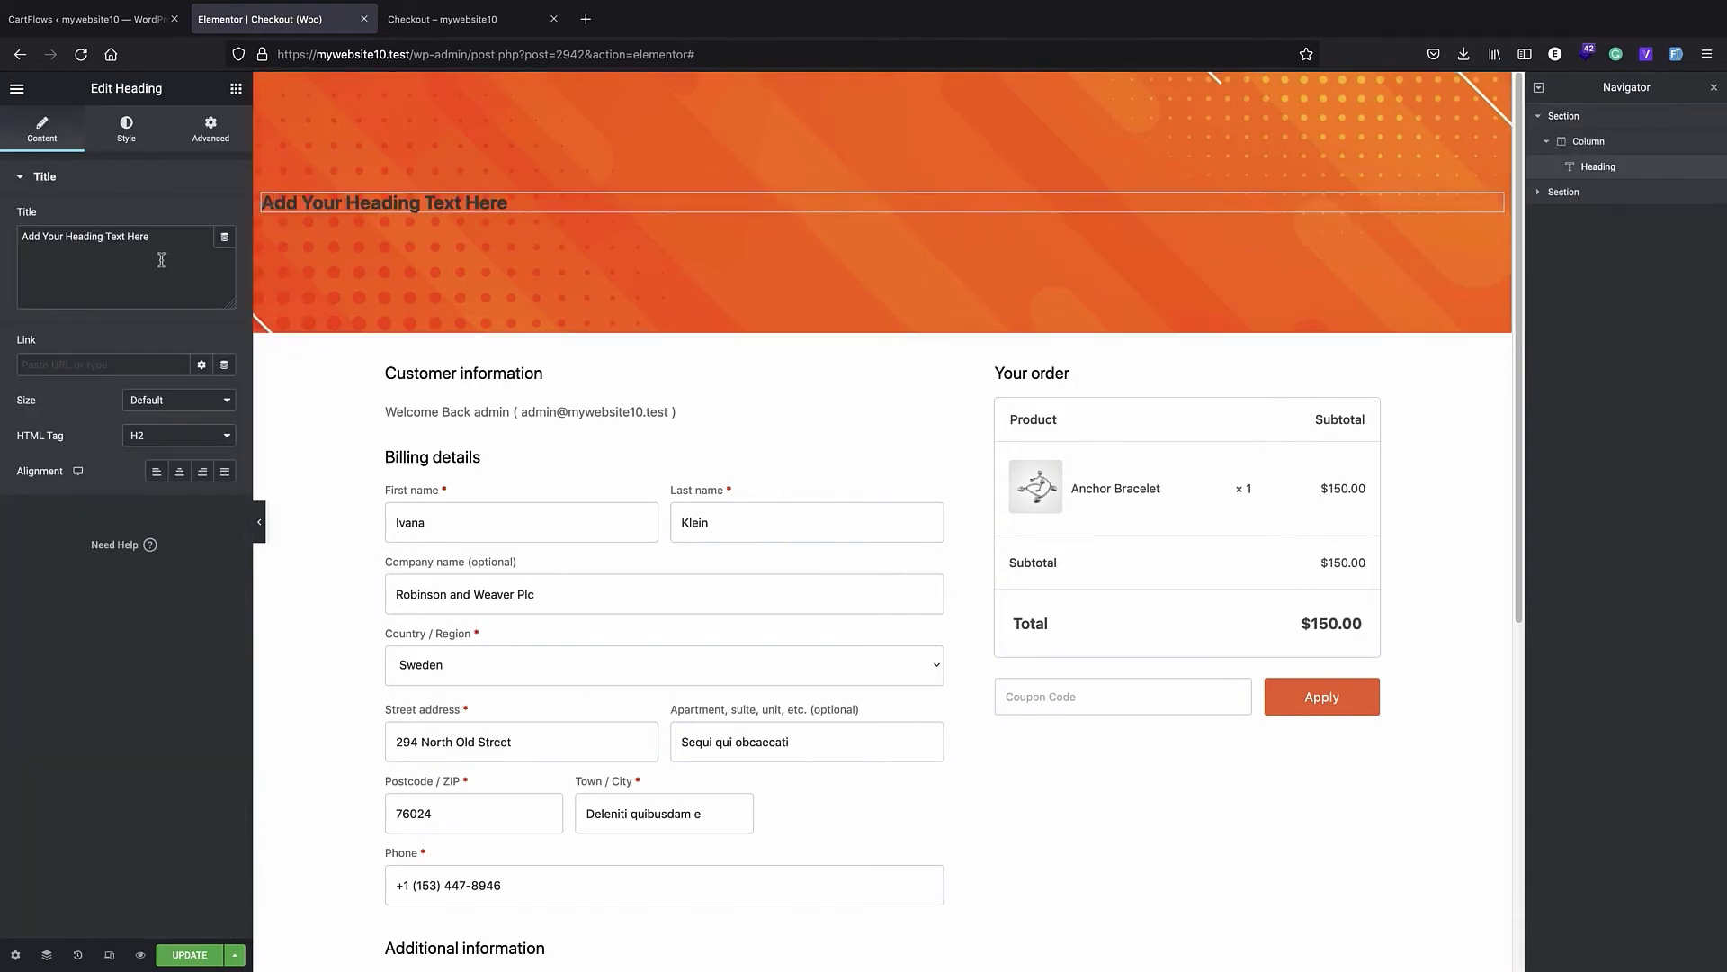
pyautogui.tripleClick(128, 247)
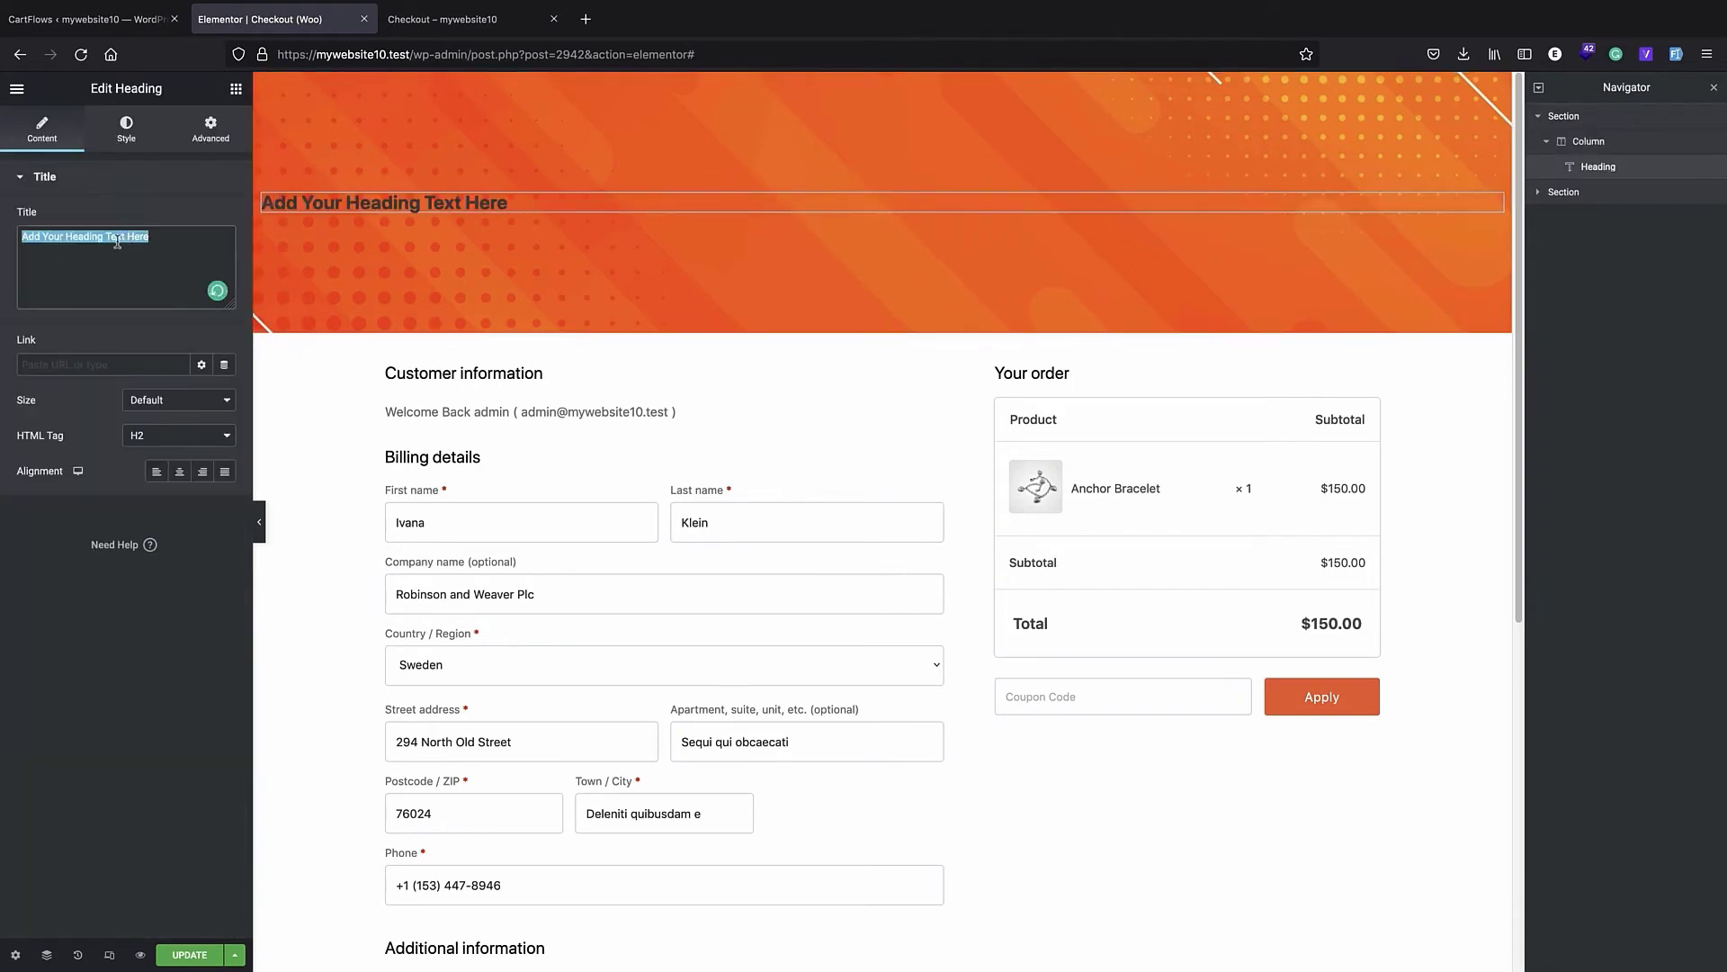
pyautogui.write('Join our VIP vlub')
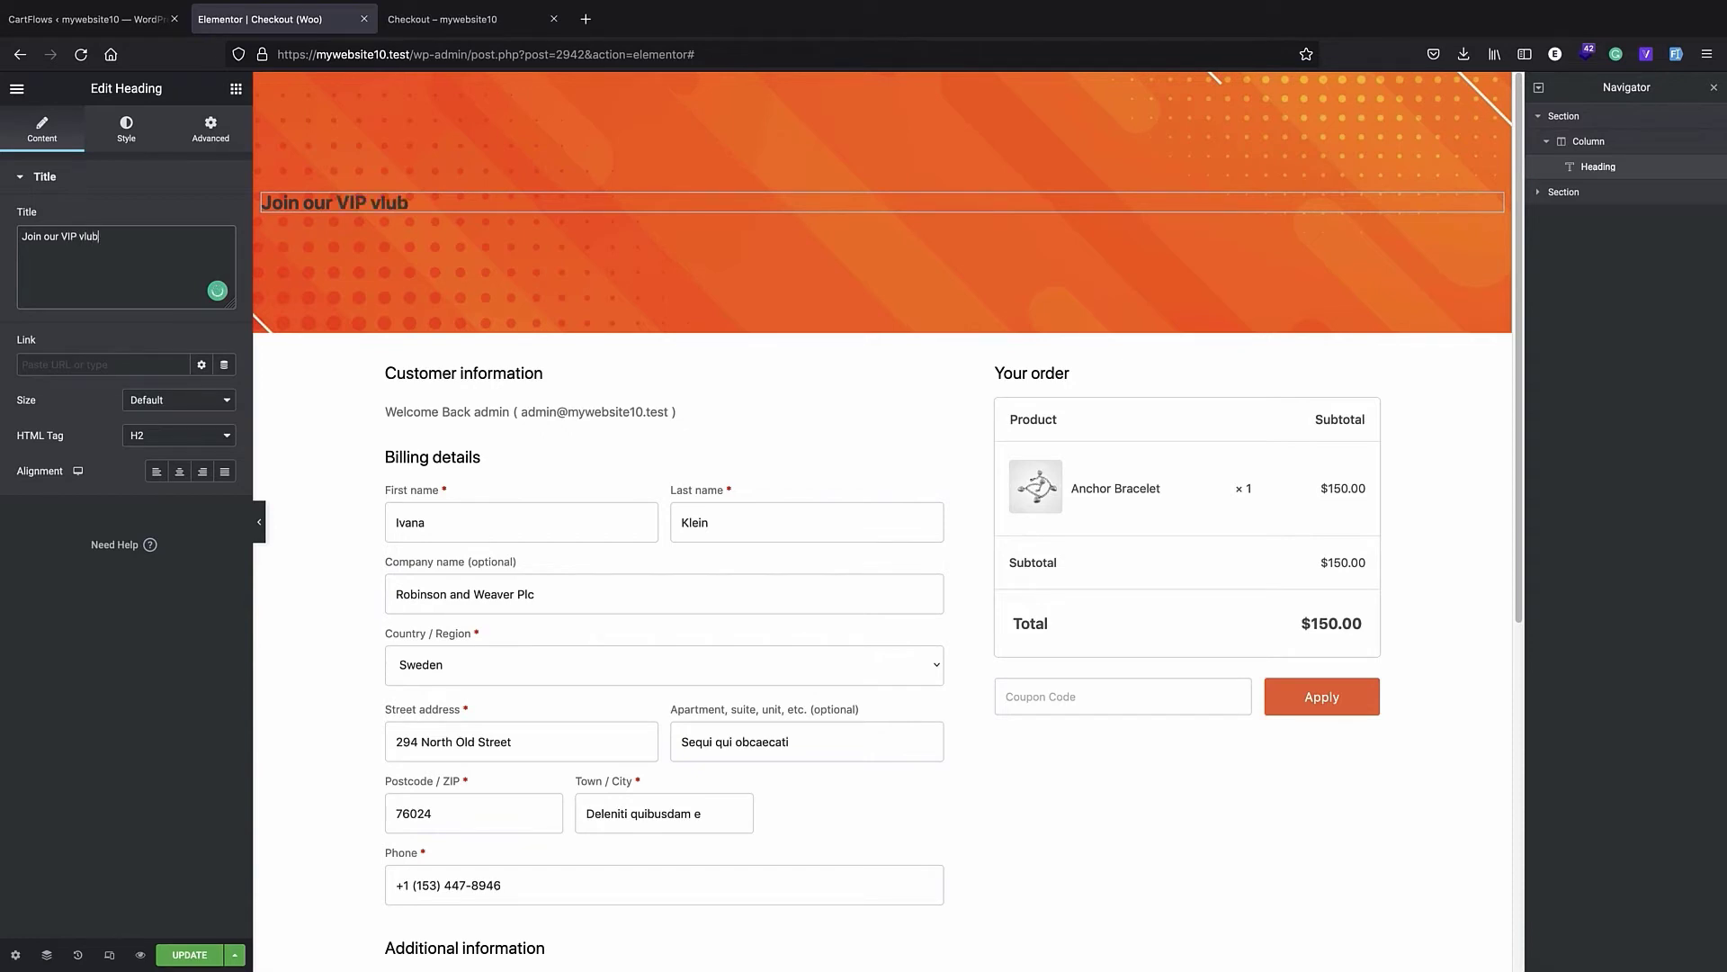
pyautogui.click(84, 241)
pyautogui.press('BackSpace')
pyautogui.press('BackSpace')
pyautogui.write('cl')
# - Center-align the "Join our VIP club!" heading, keeping its HTML tag at H2
pyautogui.click(179, 472)
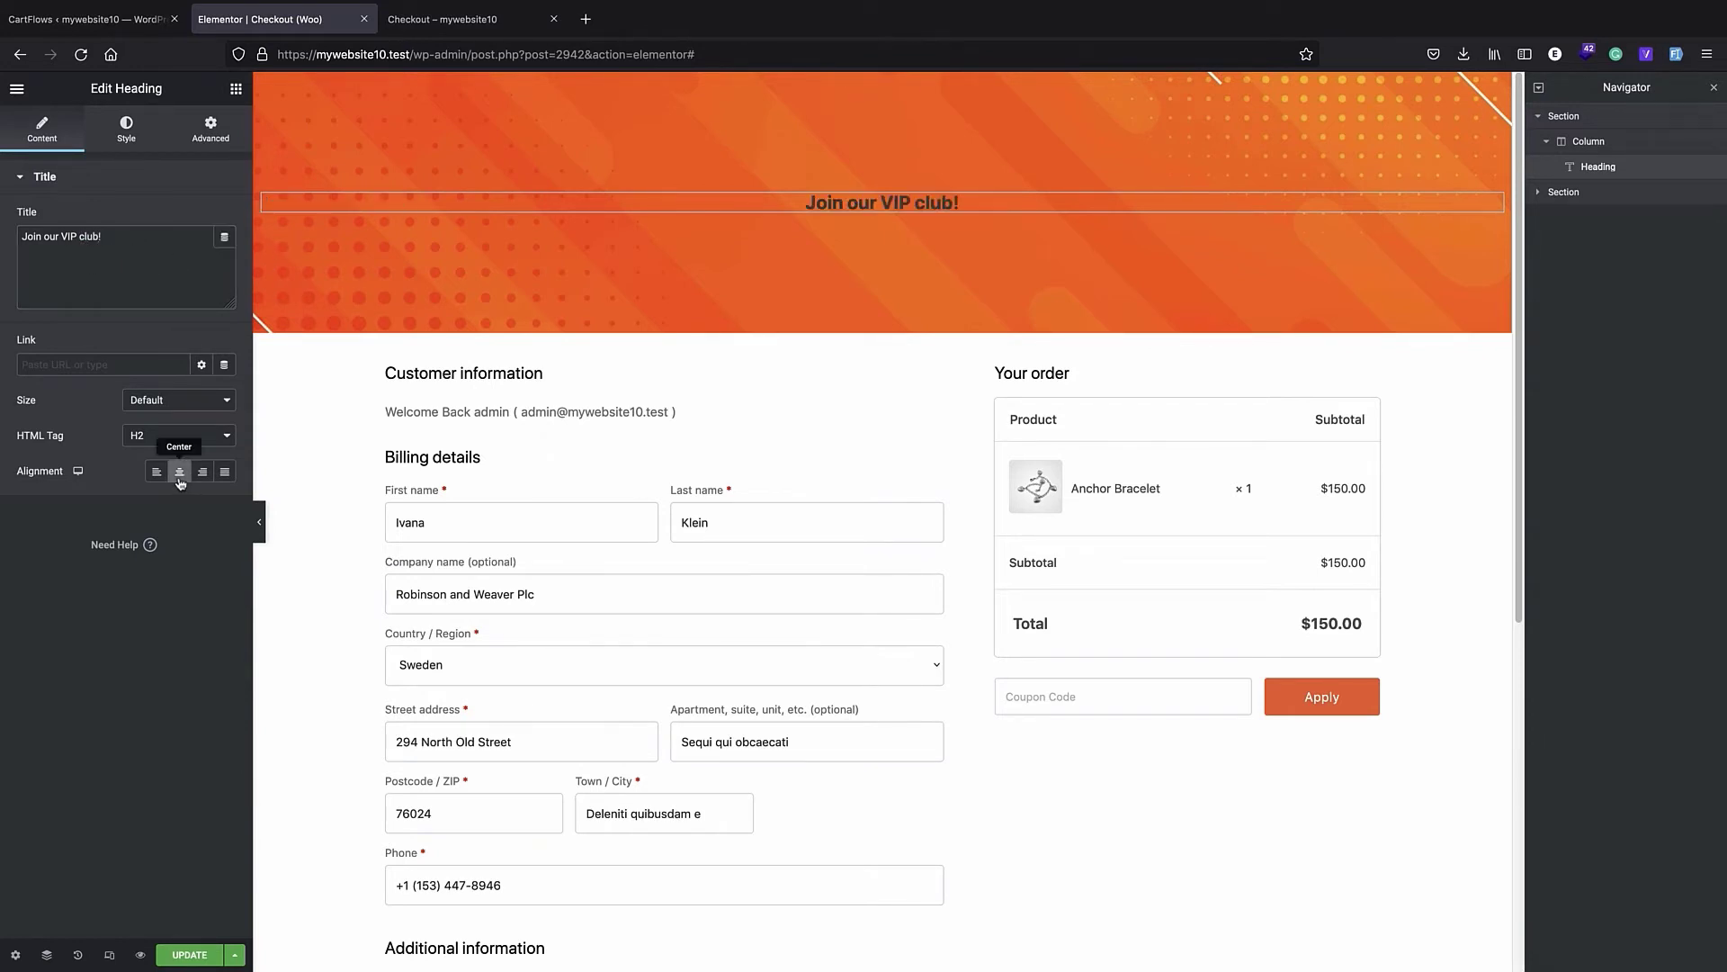
pyautogui.click(185, 437)
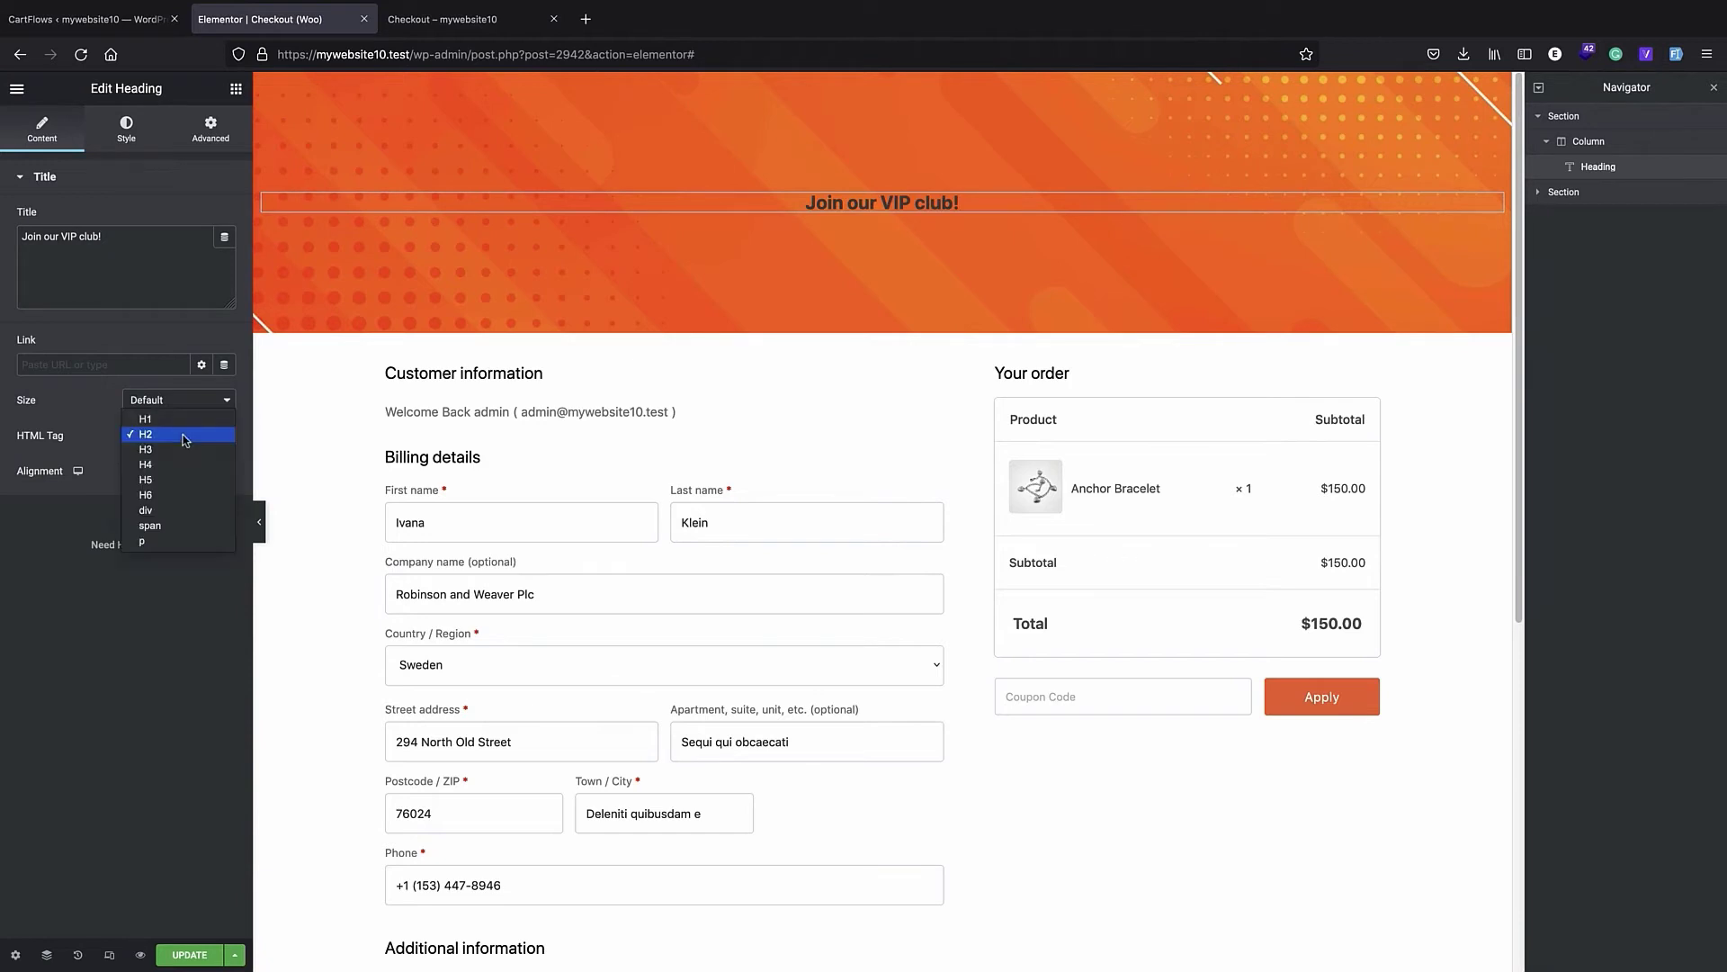
pyautogui.click(83, 367)
# - Set the VIP club heading's text color to white
pyautogui.click(126, 127)
pyautogui.click(224, 218)
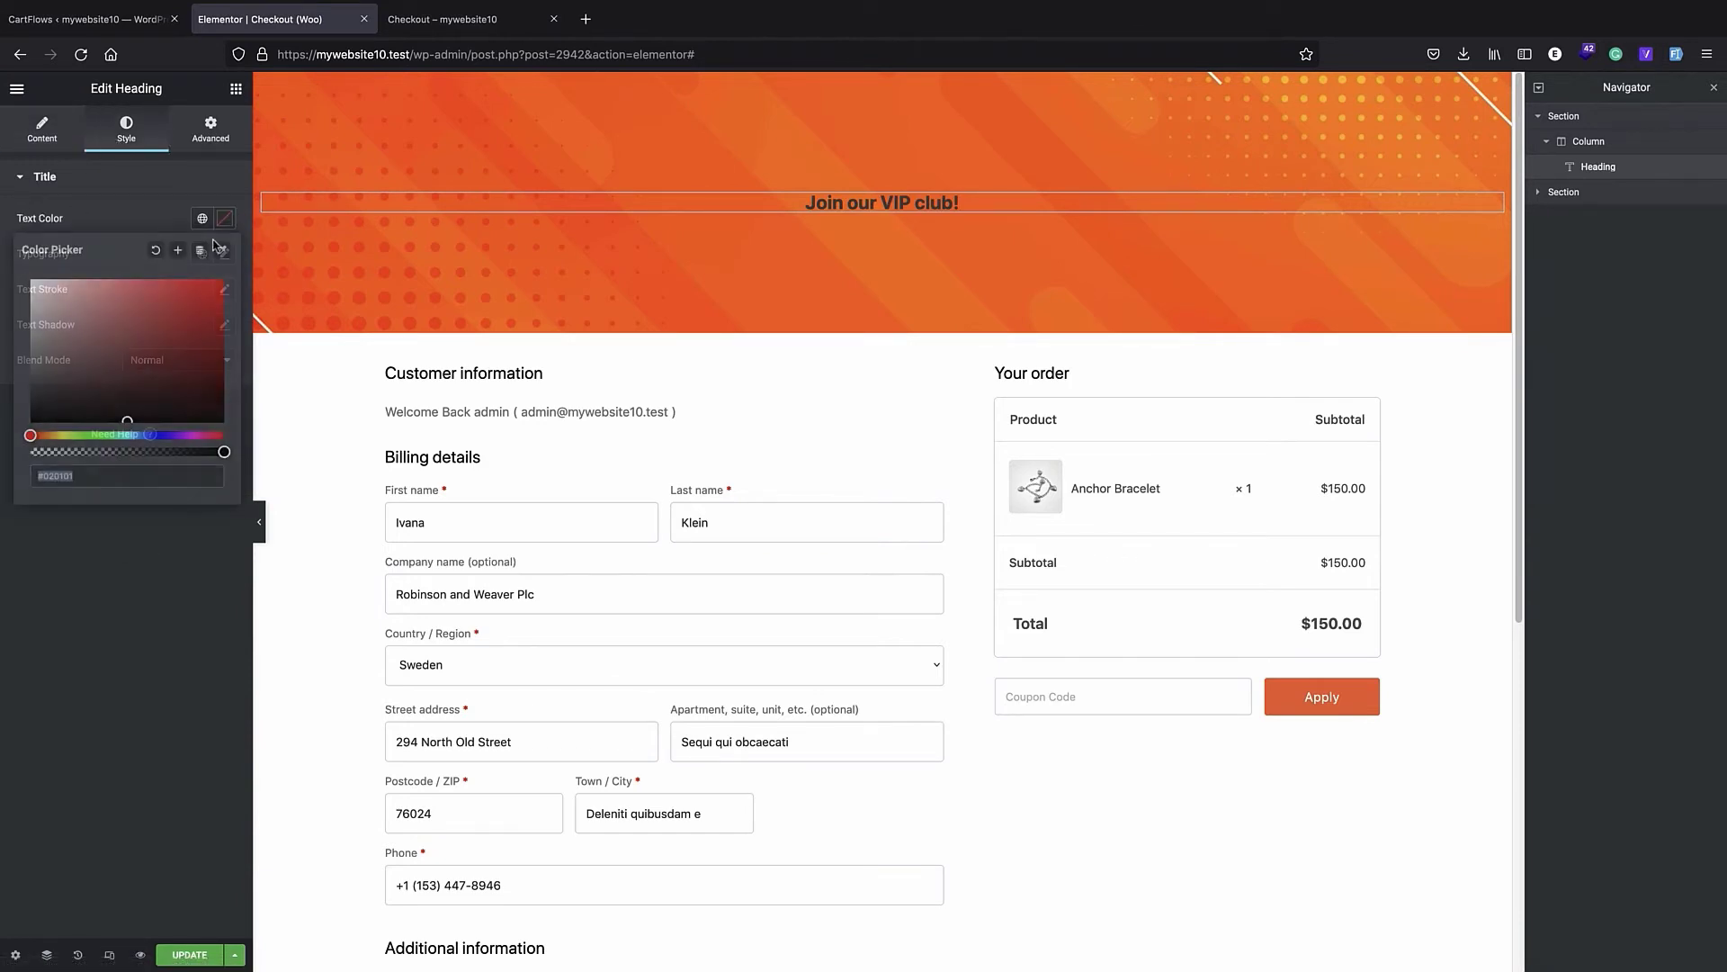
pyautogui.click(33, 283)
pyautogui.click(155, 569)
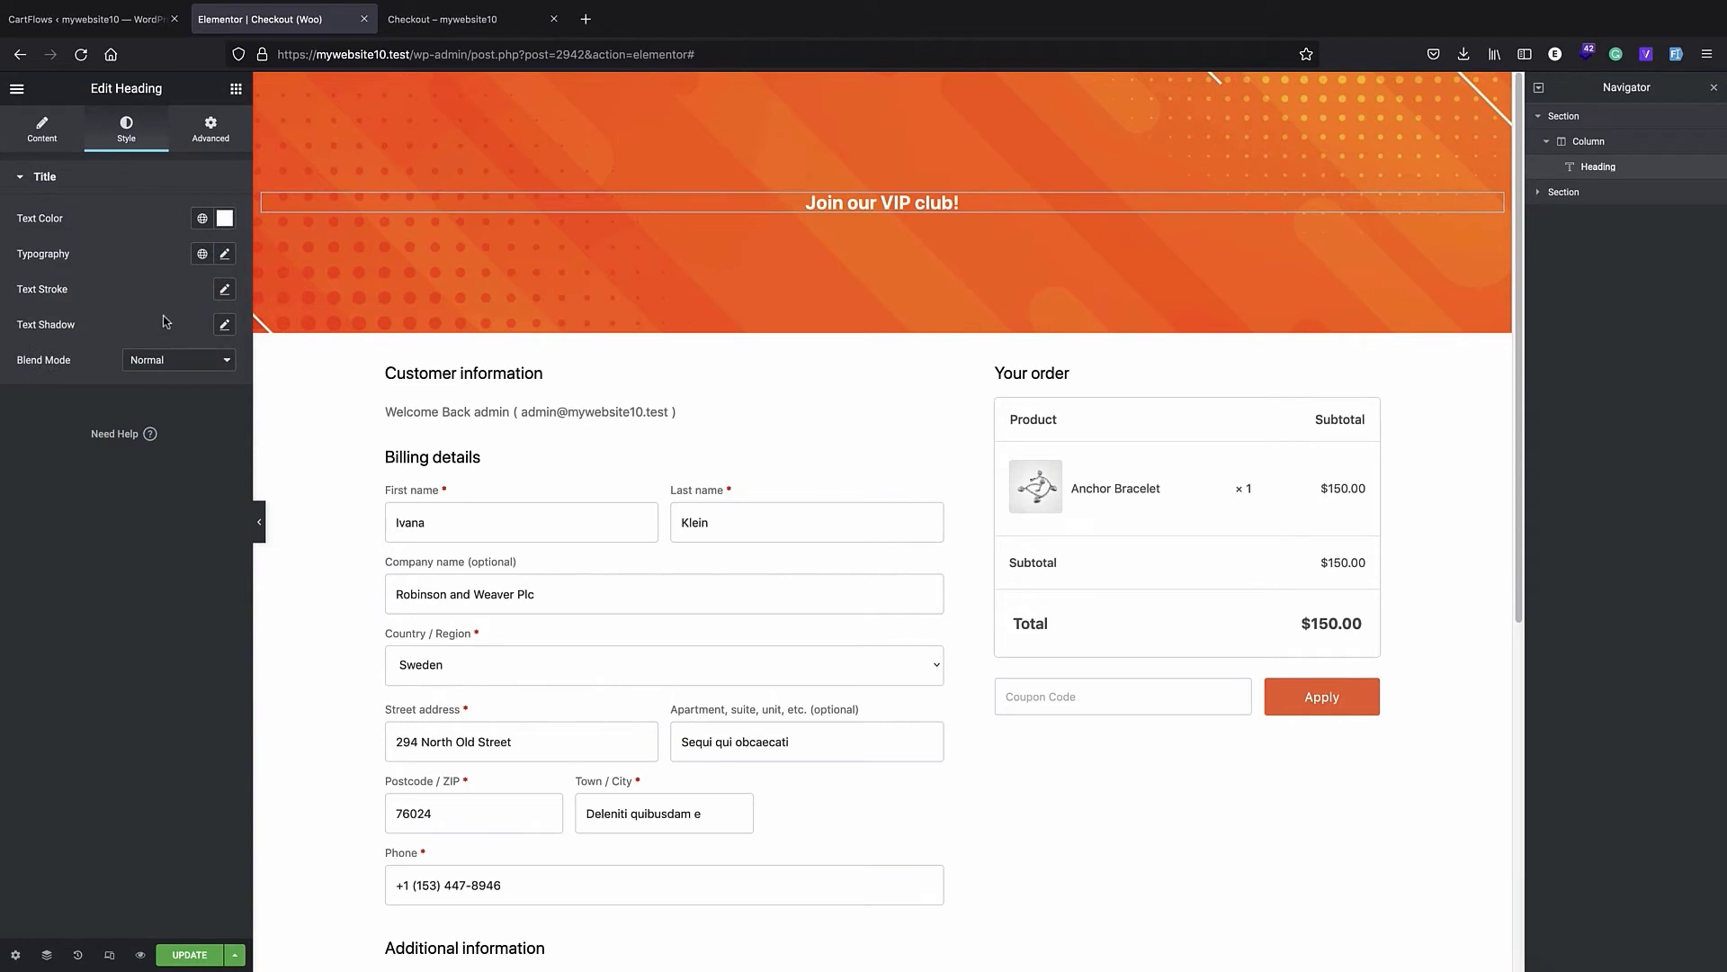
# - Set the VIP club heading's font size to 5.7 EM in its typography settings
pyautogui.click(224, 255)
pyautogui.click(176, 363)
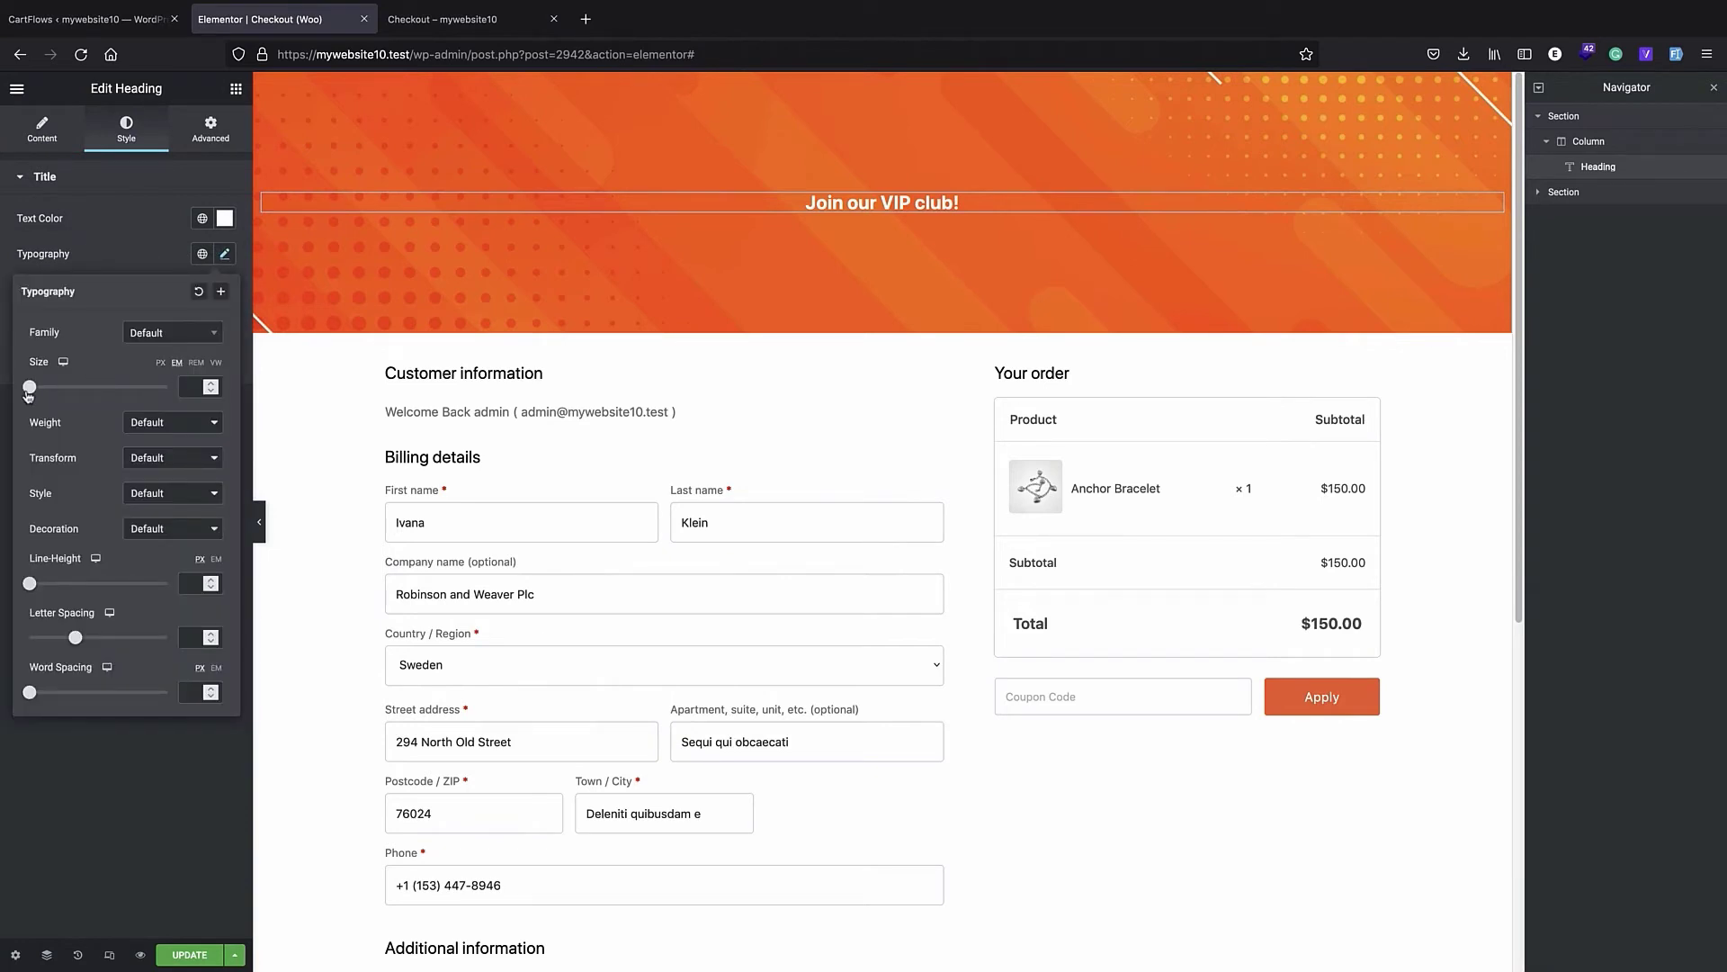
pyautogui.moveTo(30, 386); pyautogui.dragTo(109, 406)
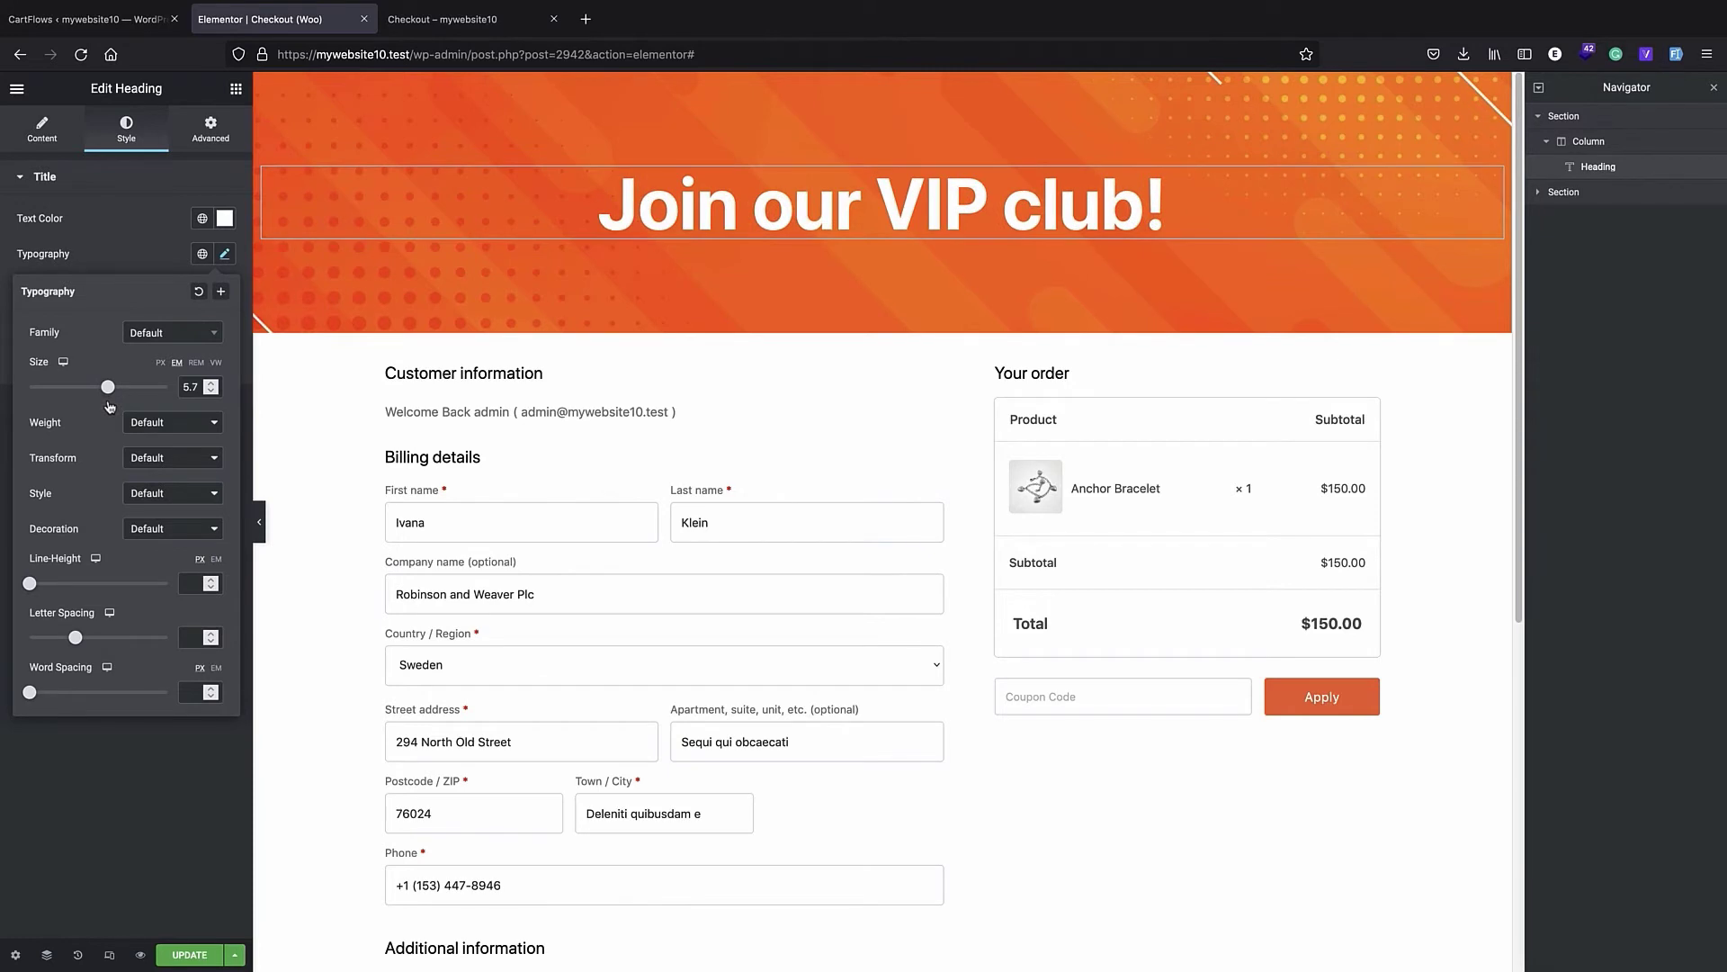
pyautogui.click(116, 740)
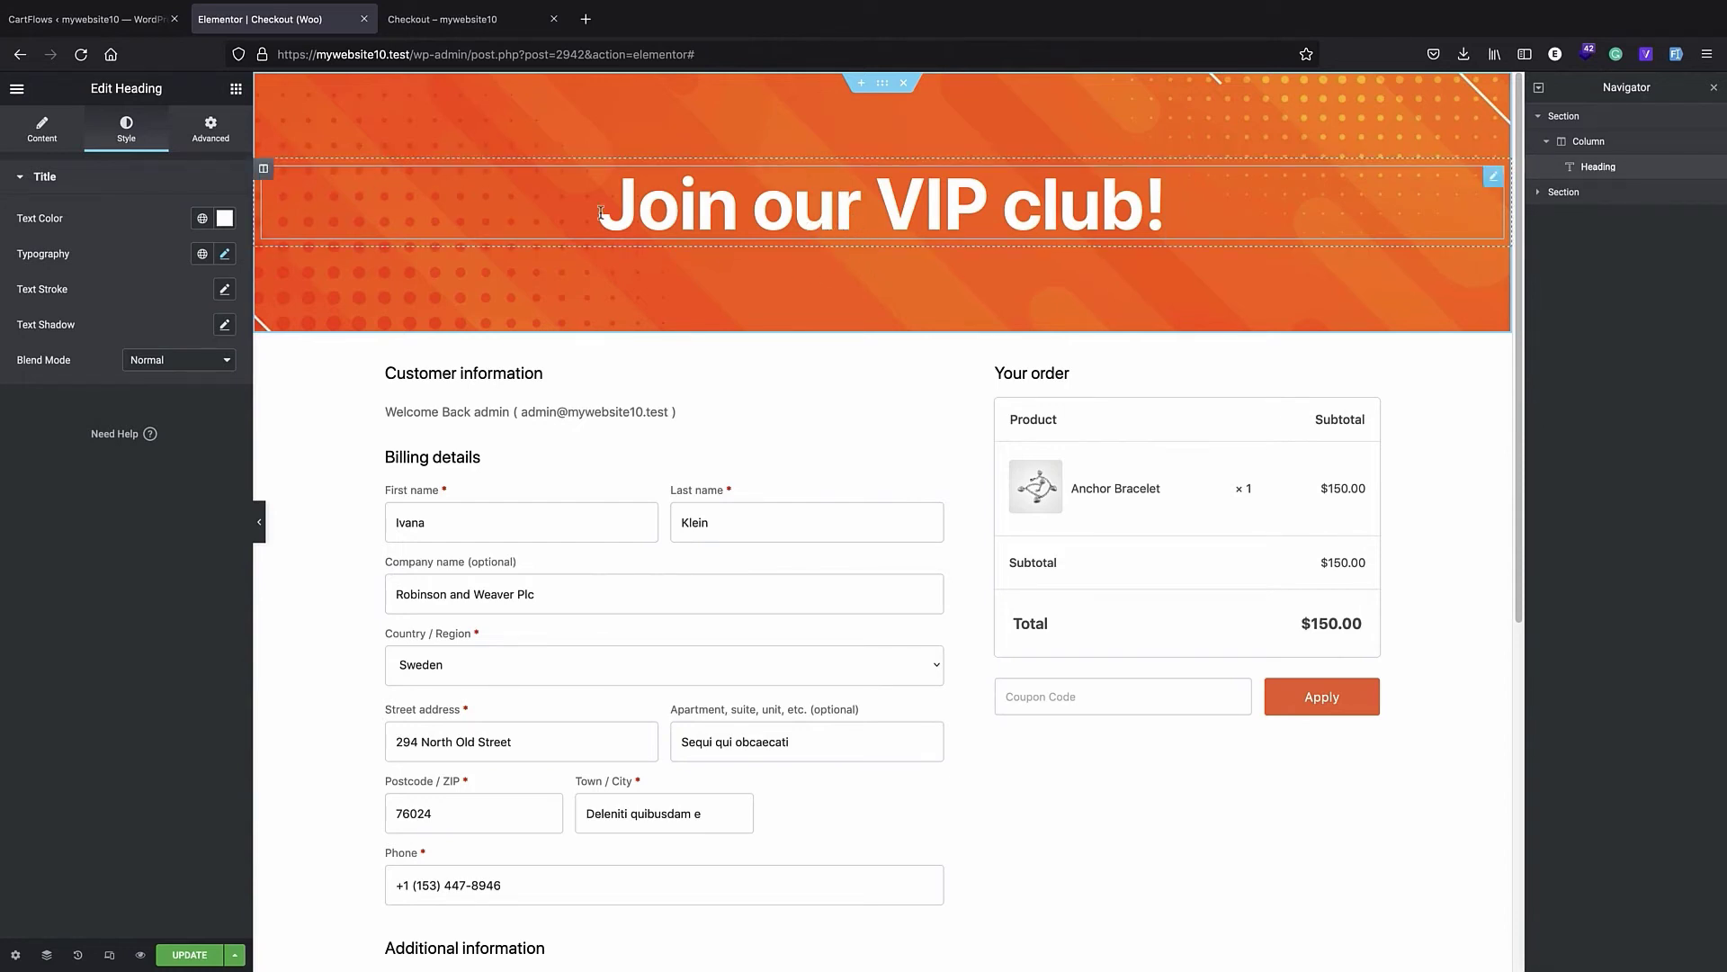
# - Add a Button widget directly below the VIP club heading in the banner section
pyautogui.click(236, 88)
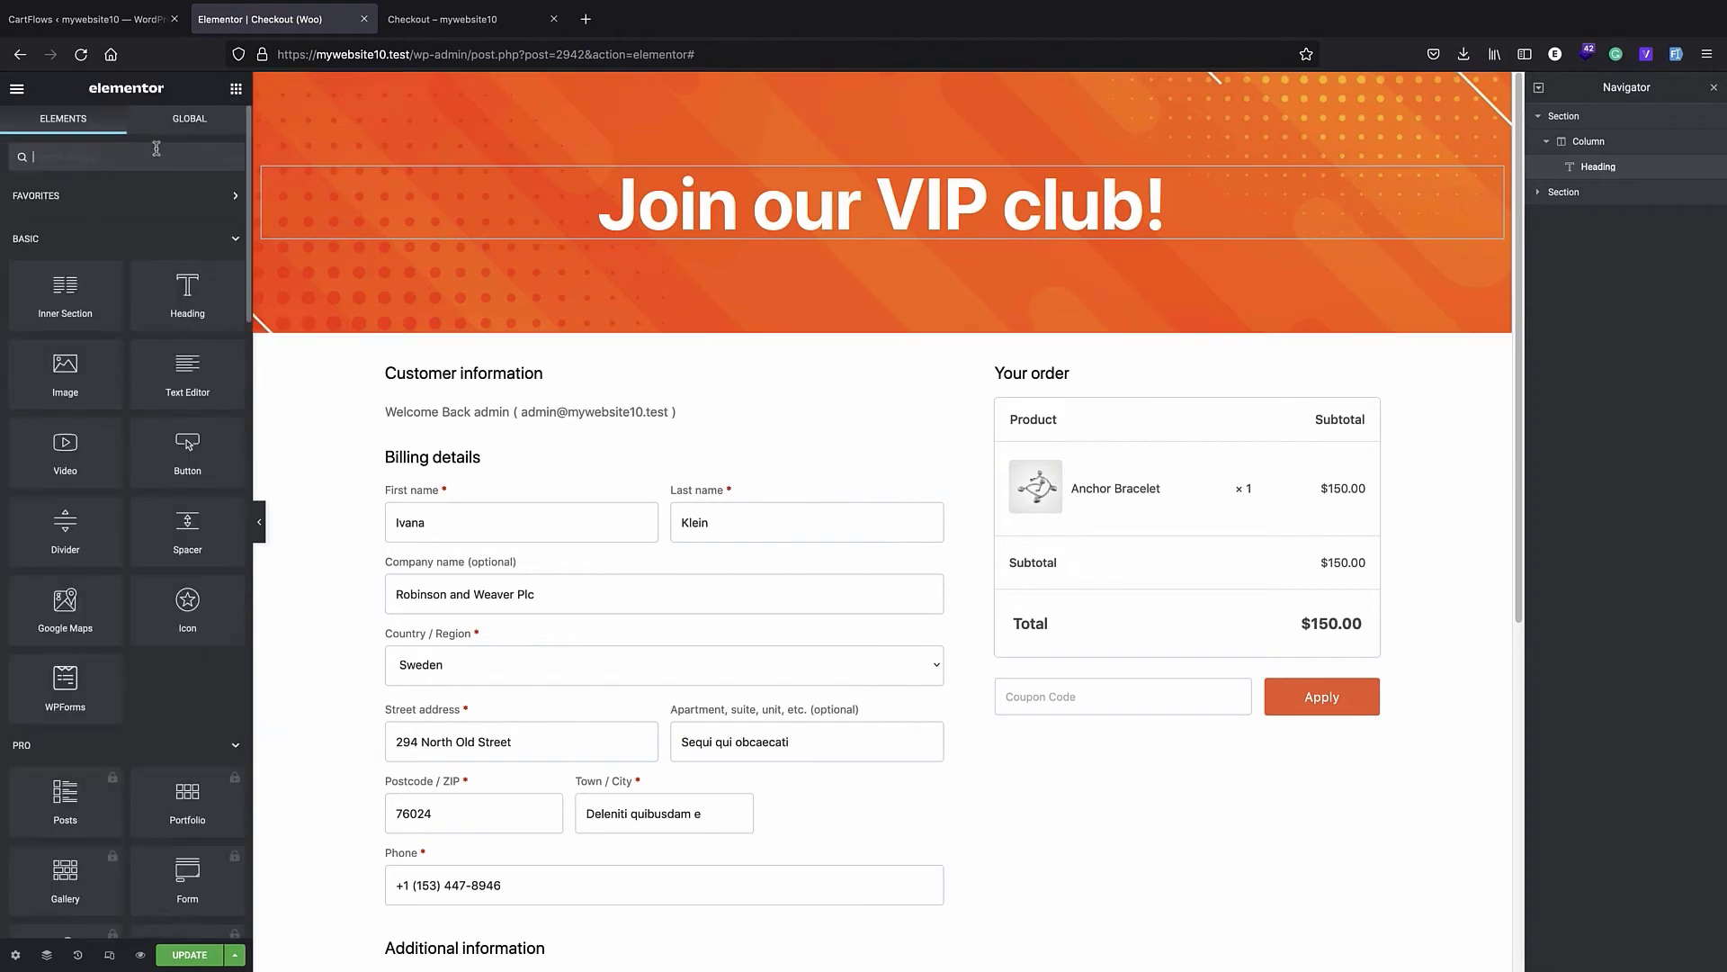
pyautogui.write('button')
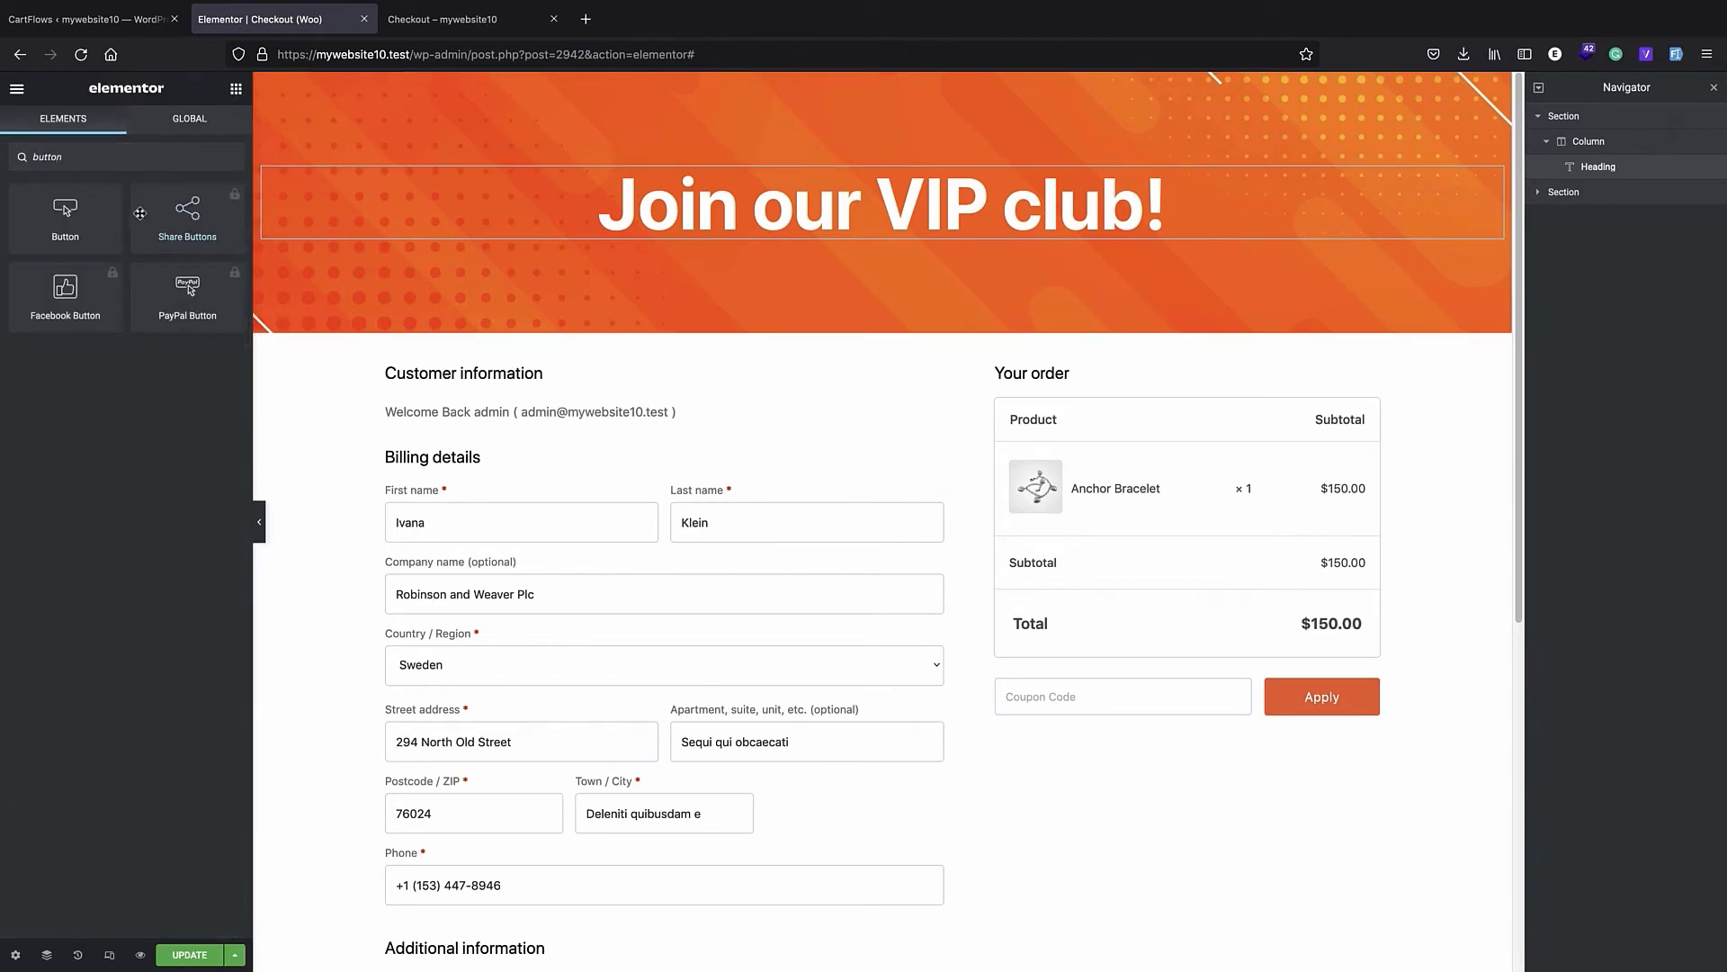
pyautogui.moveTo(72, 214); pyautogui.dragTo(864, 238)
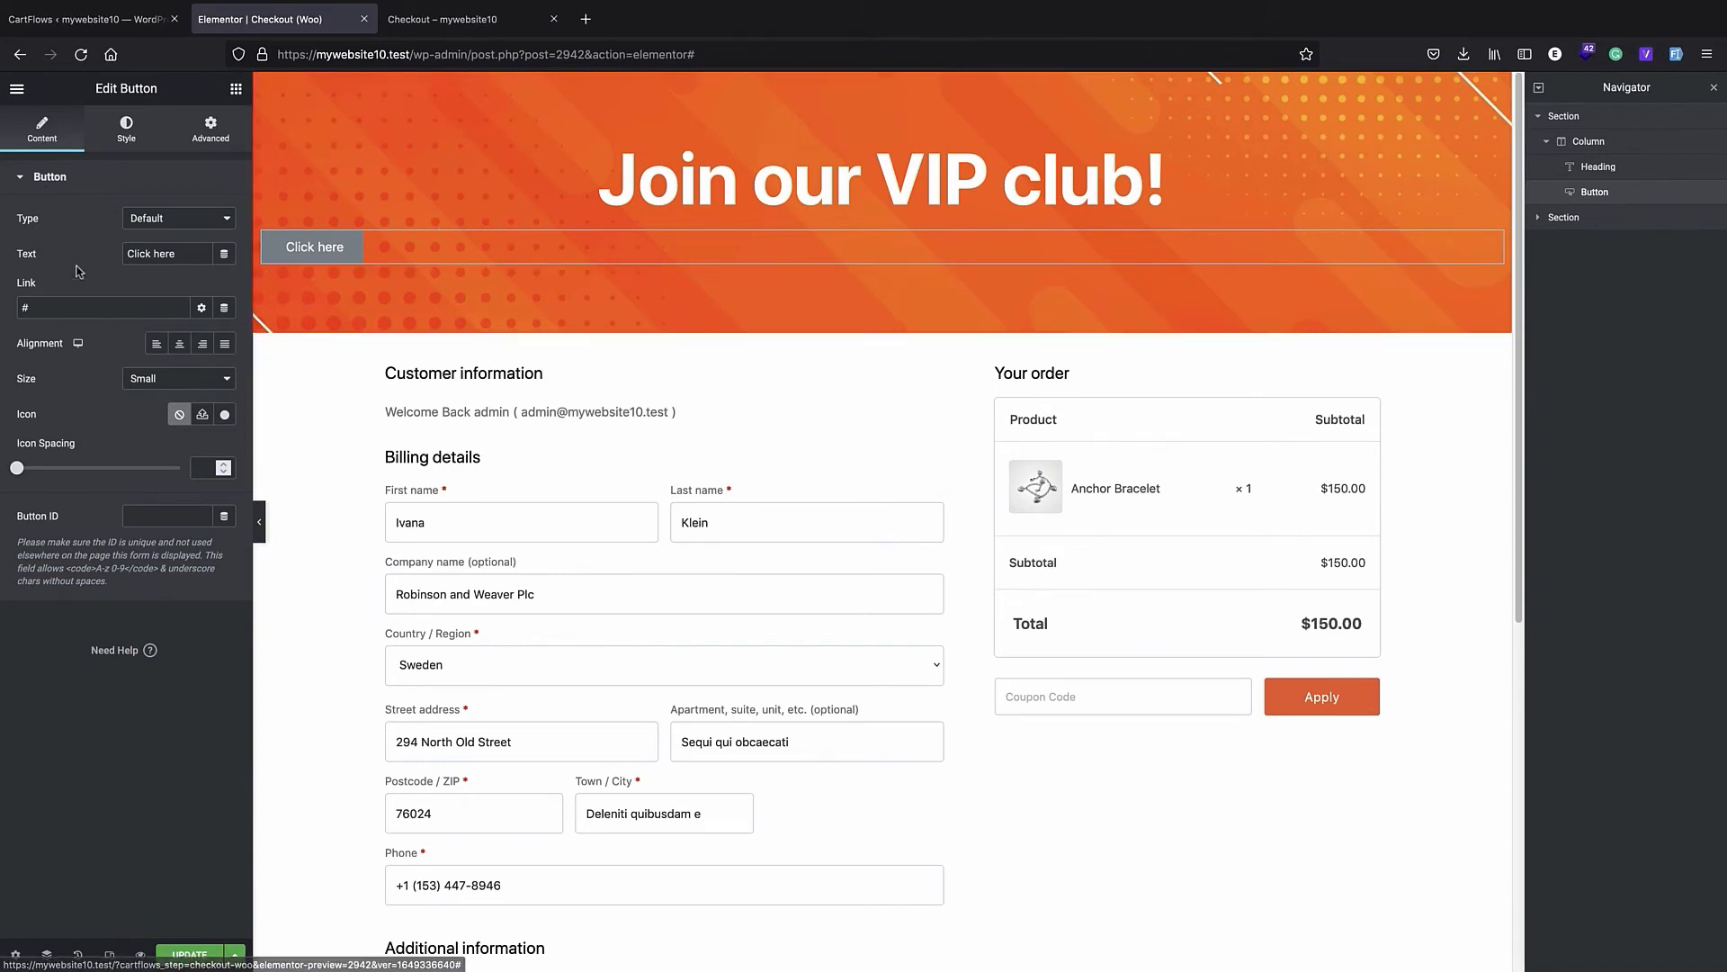
# - Set the banner button's text to "Join now" and center-align it
pyautogui.tripleClick(139, 254)
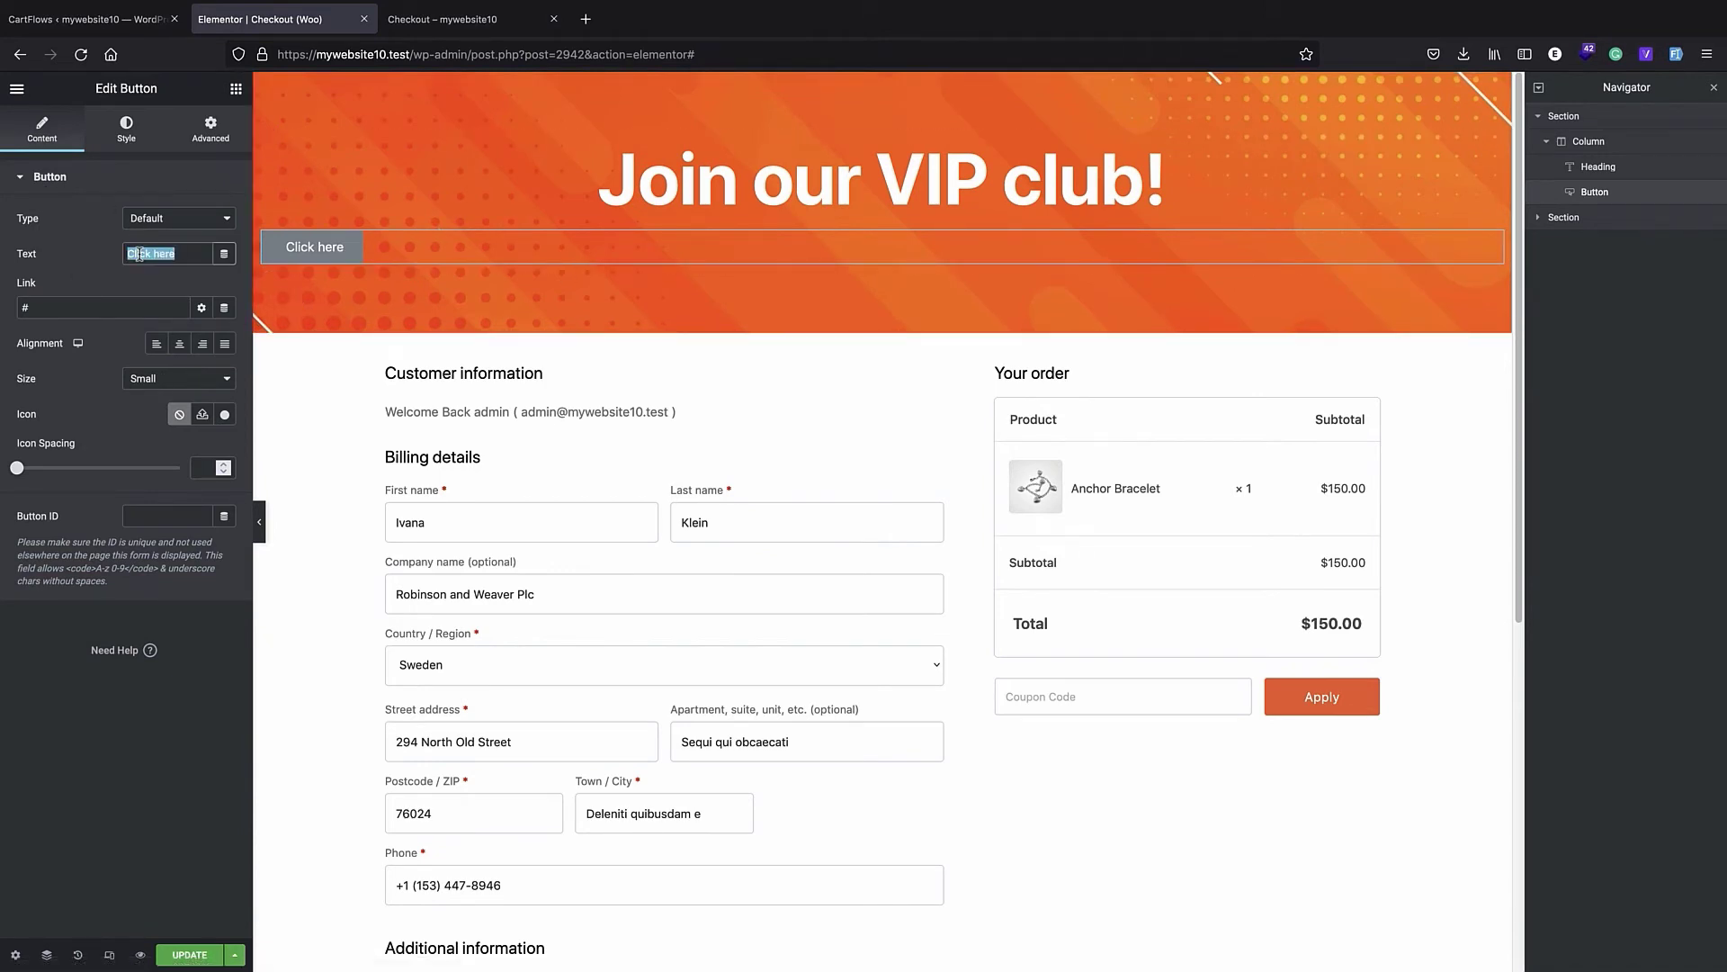
pyautogui.write('Join now')
pyautogui.click(180, 343)
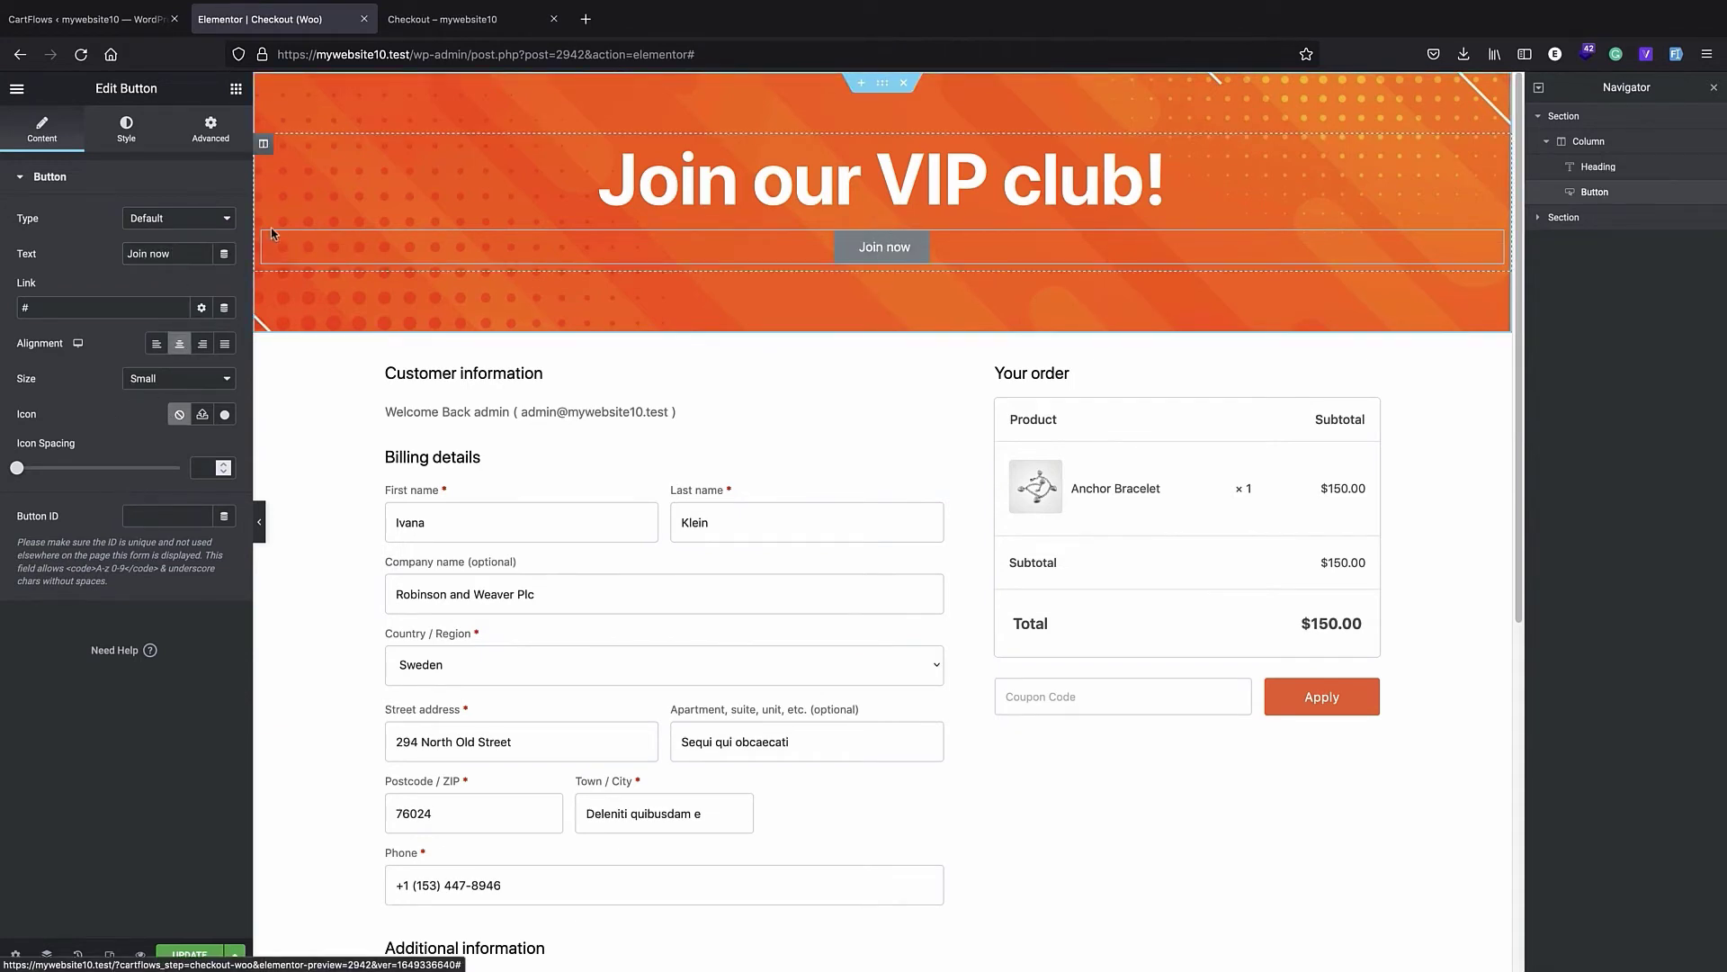
# - Try the gradient and classic background types for the button's hover state and open the hover background color picker
pyautogui.click(127, 133)
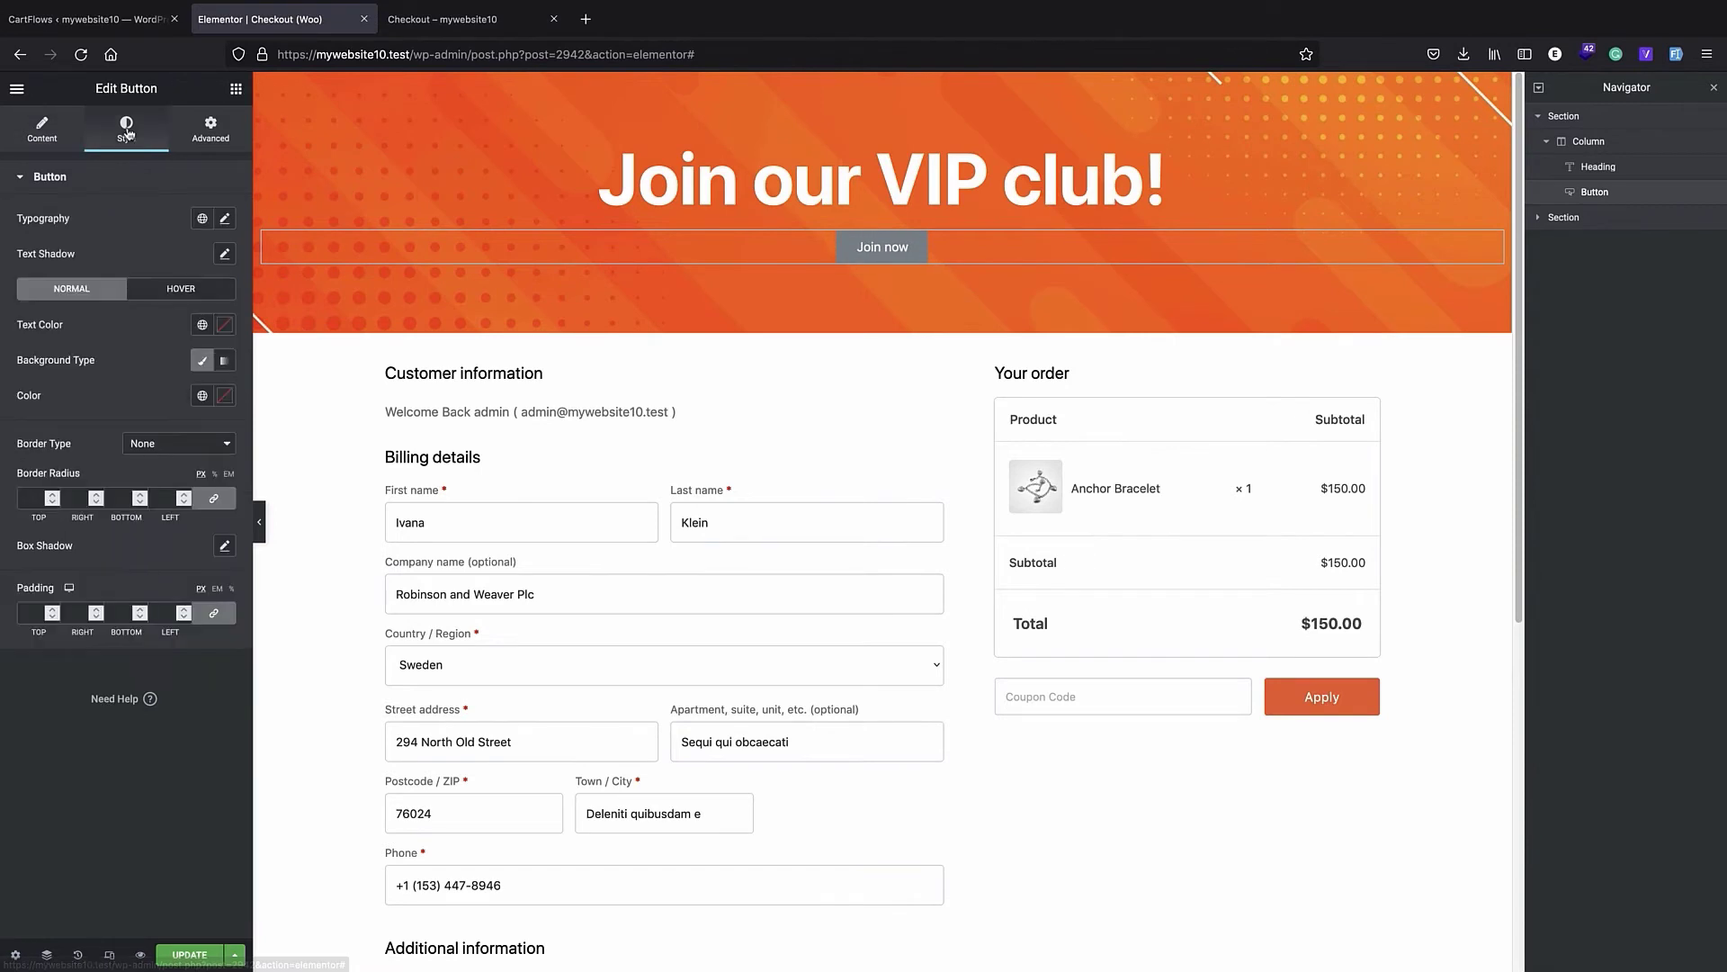
pyautogui.click(225, 361)
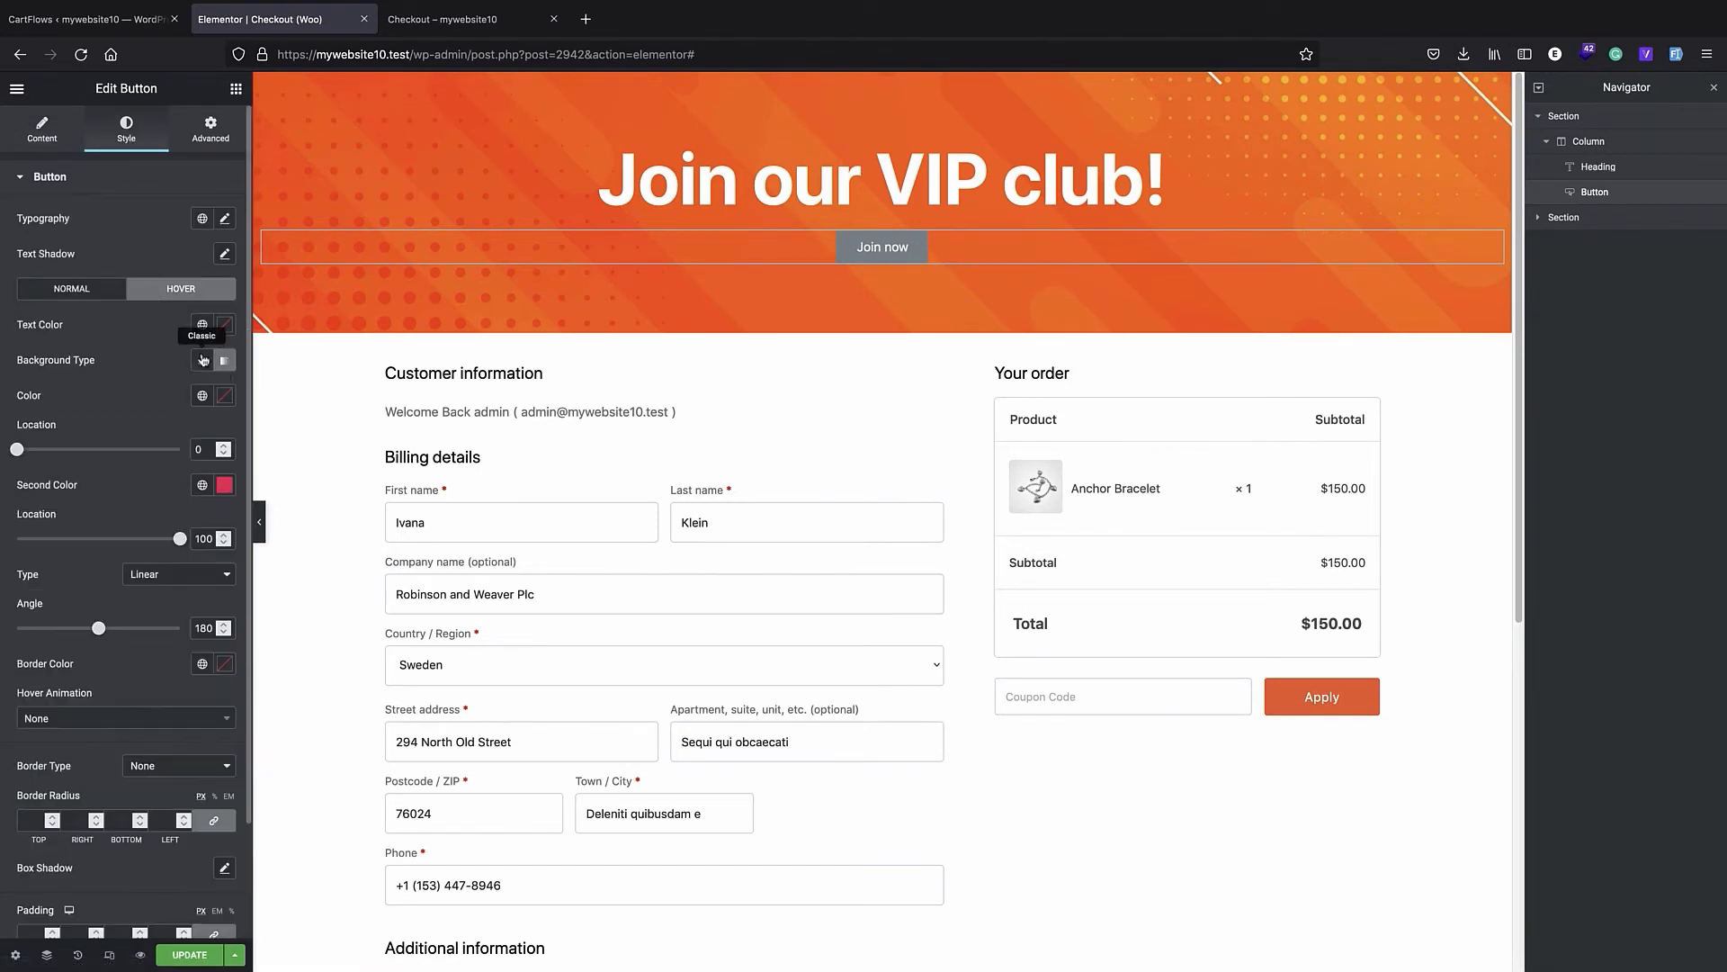
pyautogui.click(201, 362)
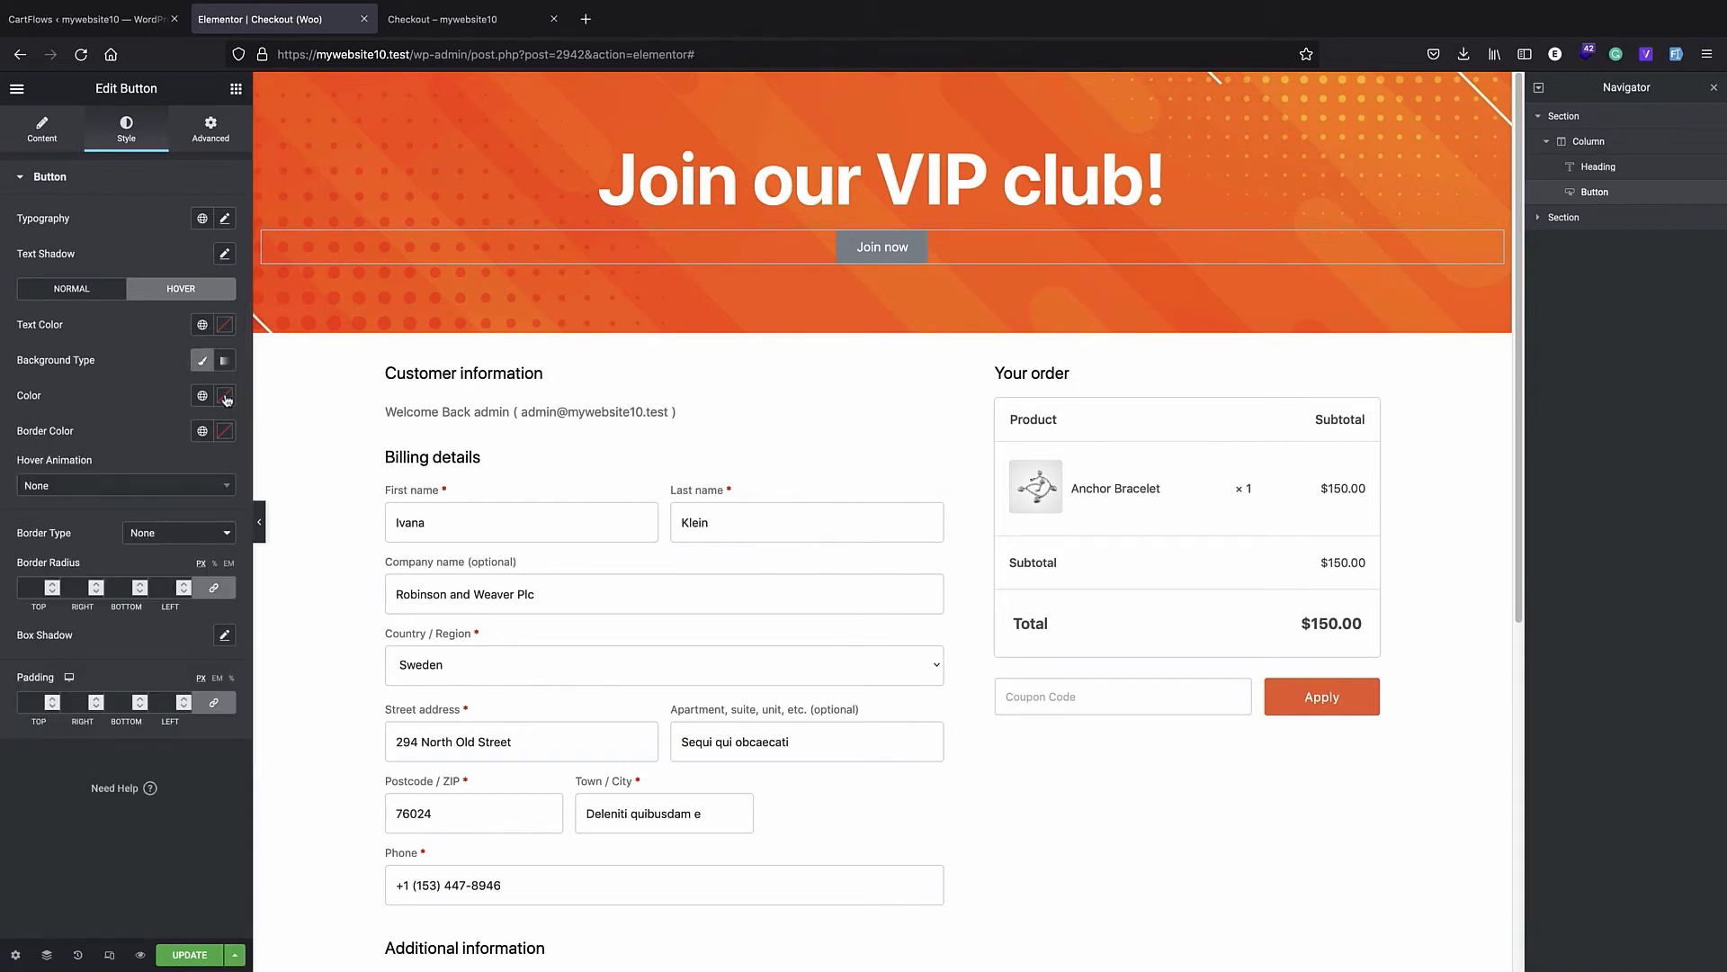
pyautogui.click(224, 396)
pyautogui.moveTo(135, 474)
pyautogui.mouseDown()
pyautogui.moveTo(4, 444)
pyautogui.moveTo(5, 594)
pyautogui.mouseUp()
pyautogui.click(82, 415)
# - Return to the button's content settings and update the checkout page to save the banner
pyautogui.click(21, 144)
pyautogui.click(180, 952)
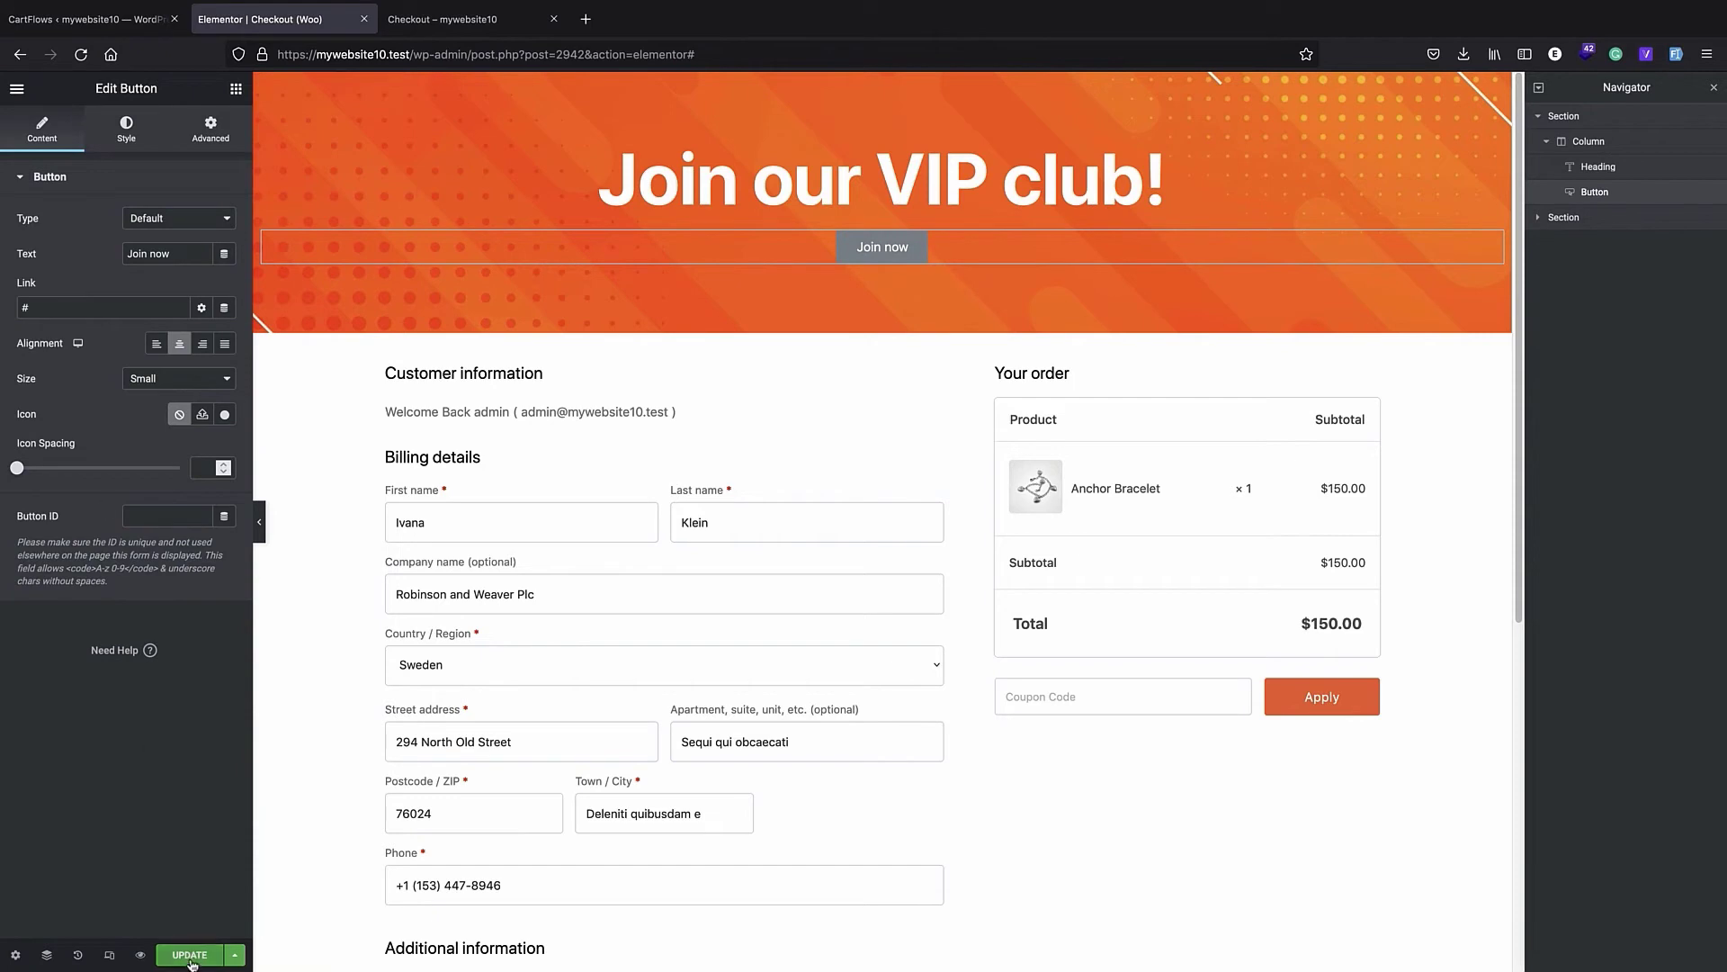
# - Add a new section with four equal columns below the checkout form
pyautogui.scroll(-1, 691, 463)
pyautogui.scroll(-5, 691, 464)
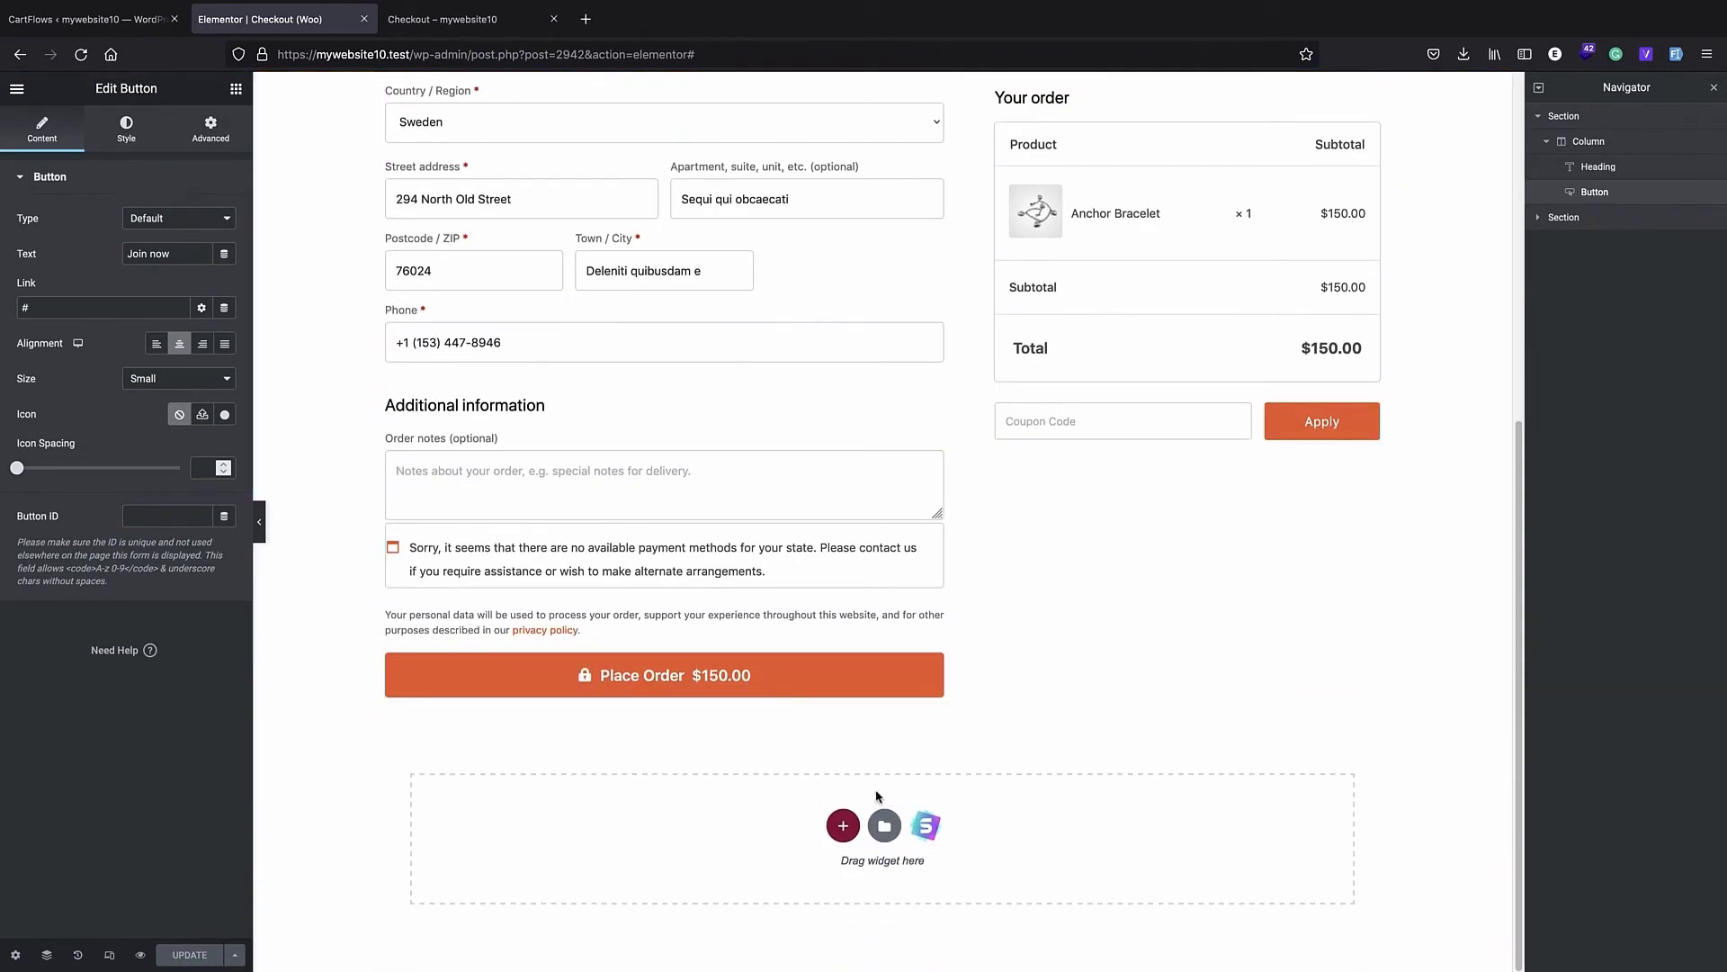
pyautogui.click(842, 823)
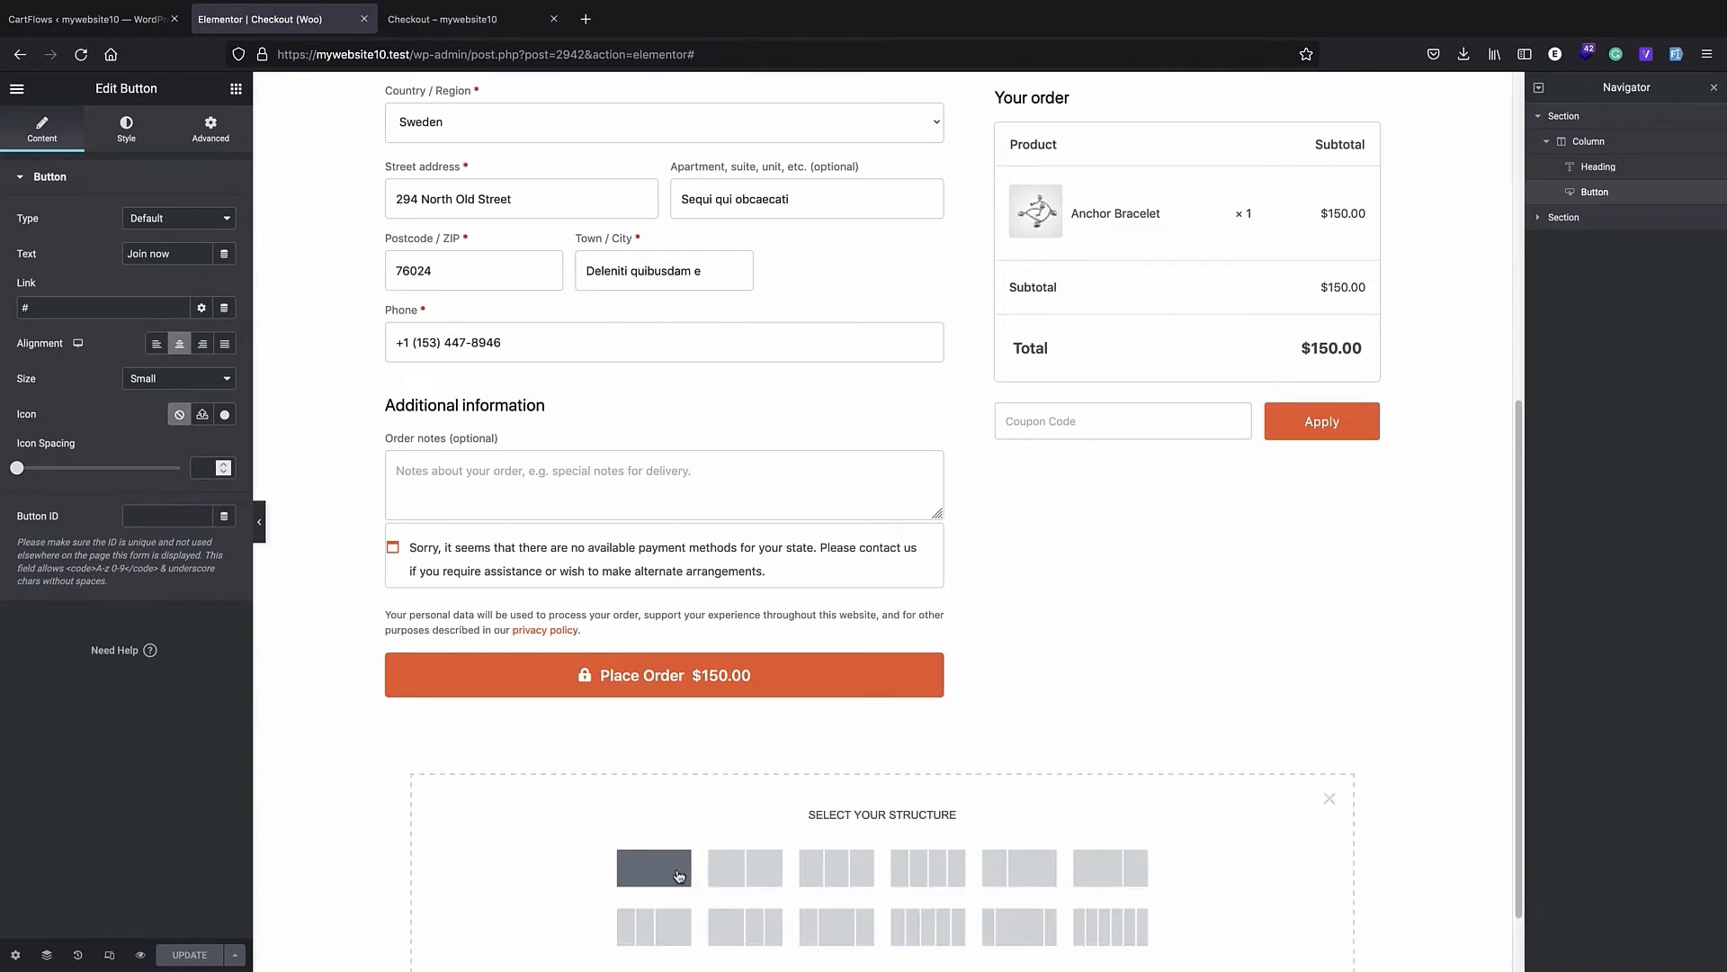
pyautogui.click(915, 873)
pyautogui.click(1539, 244)
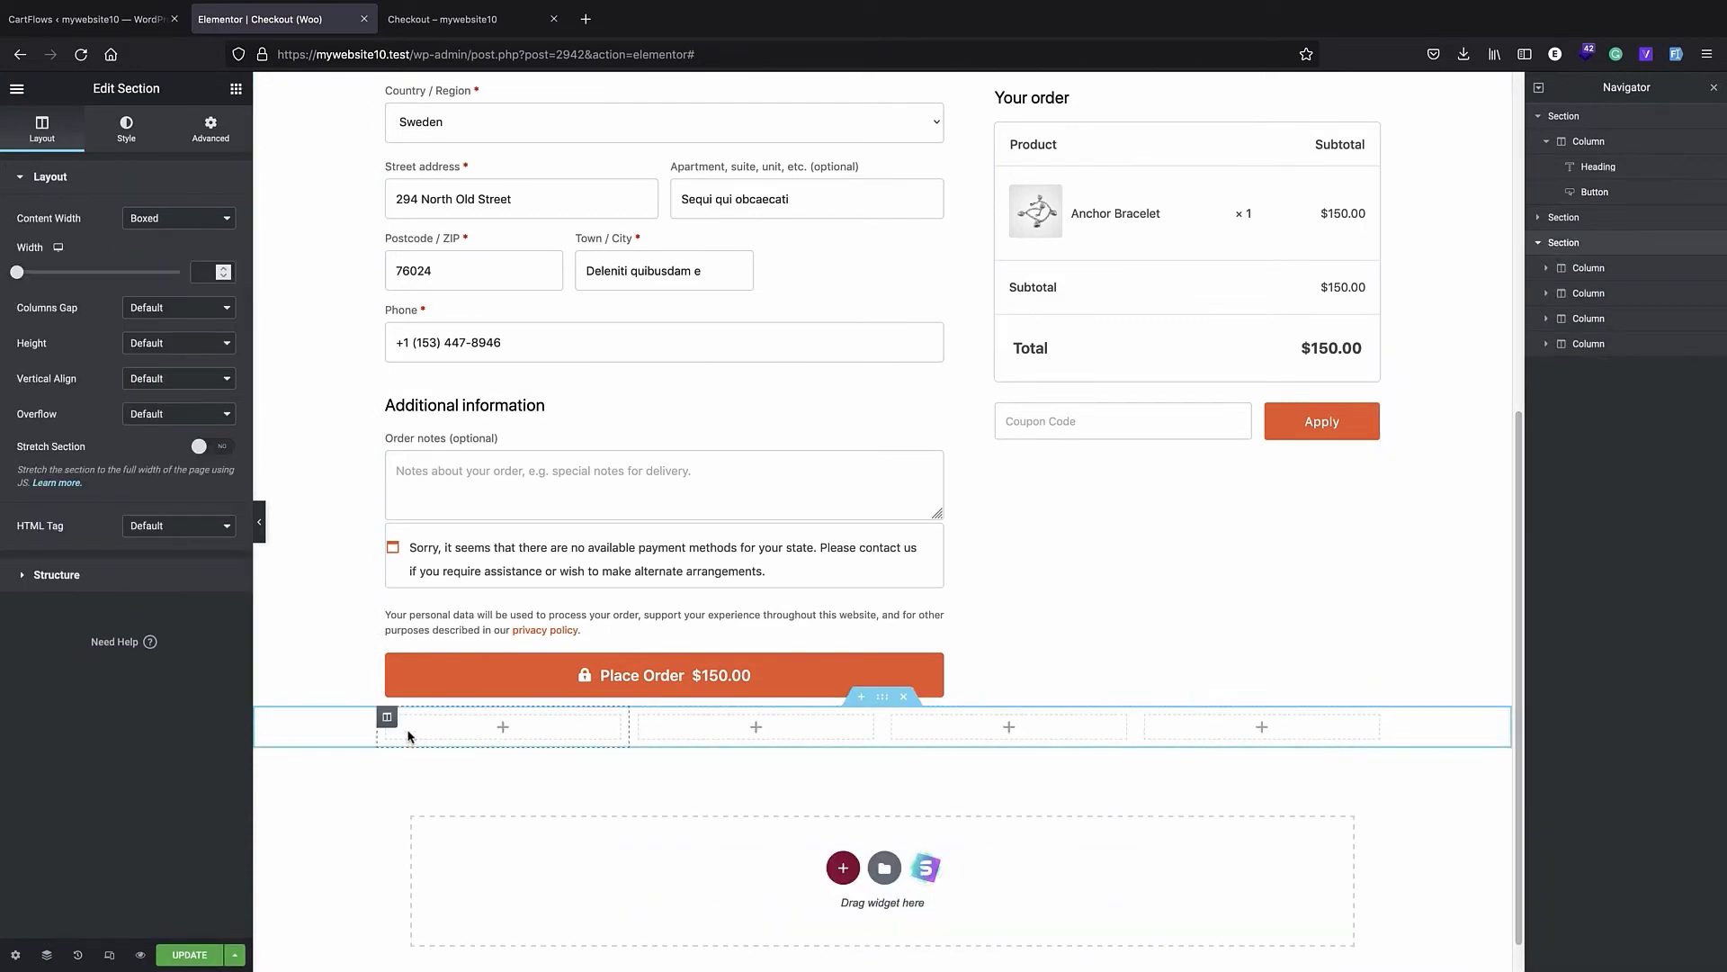
# - Add an Image widget to the new section's first column and upload best-1820922.png from the checkout folder as its image
pyautogui.click(503, 729)
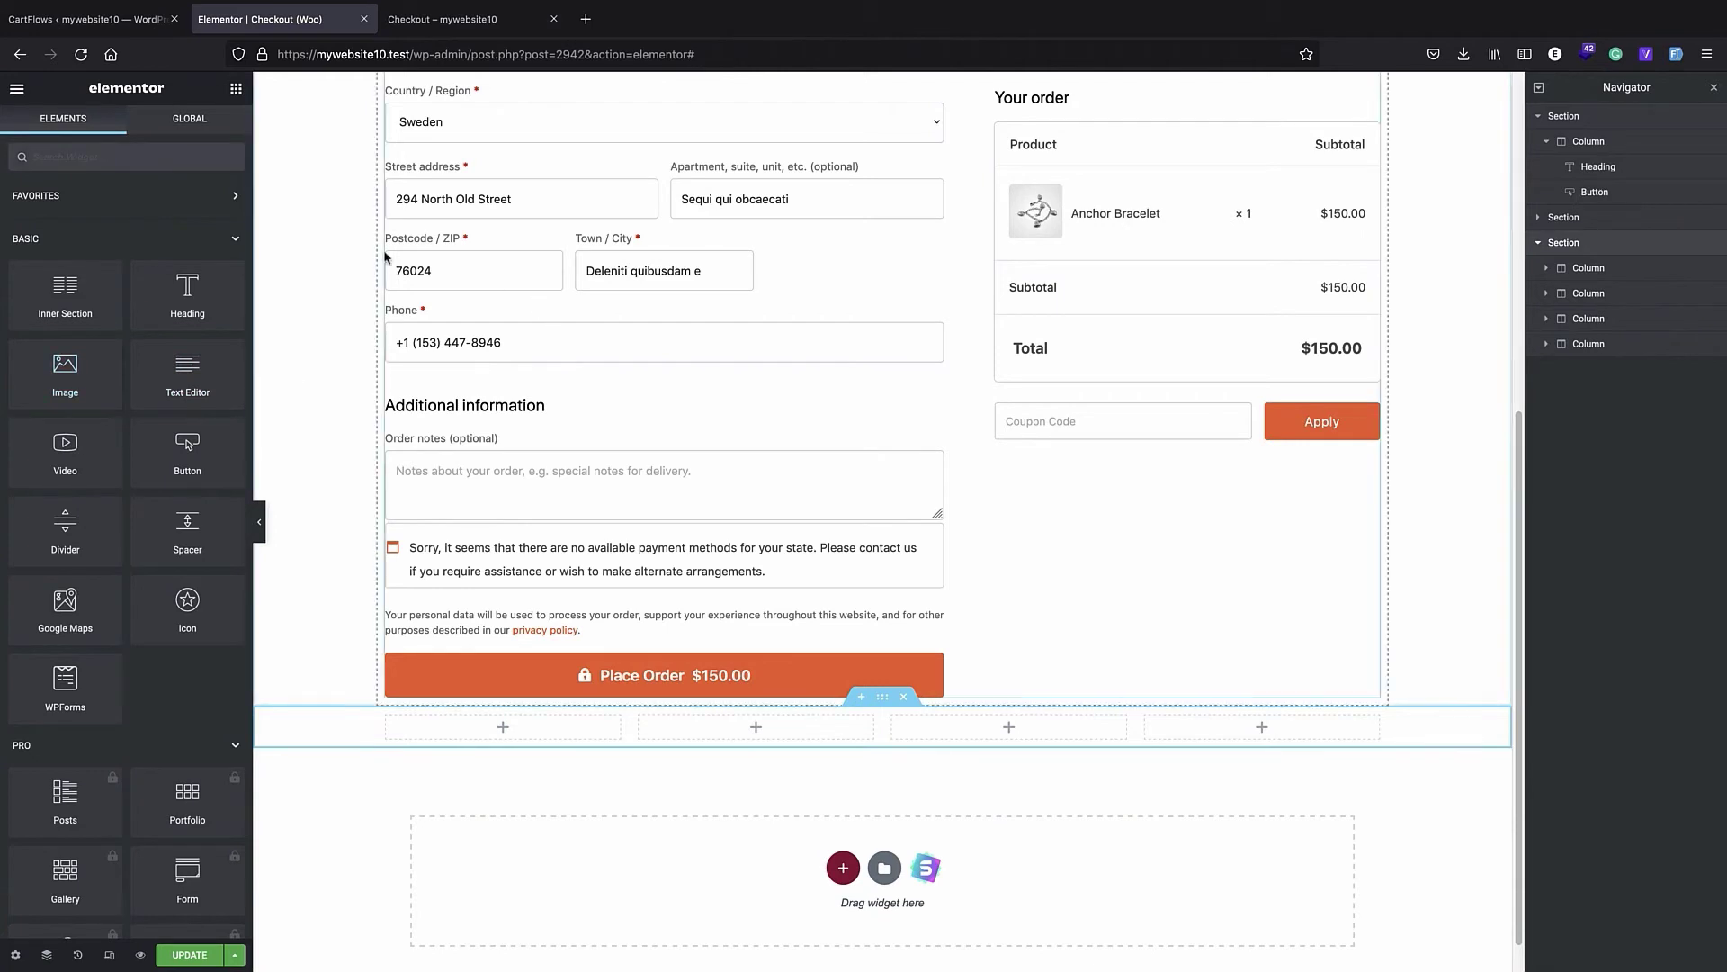
pyautogui.moveTo(65, 374); pyautogui.dragTo(524, 741)
pyautogui.click(149, 284)
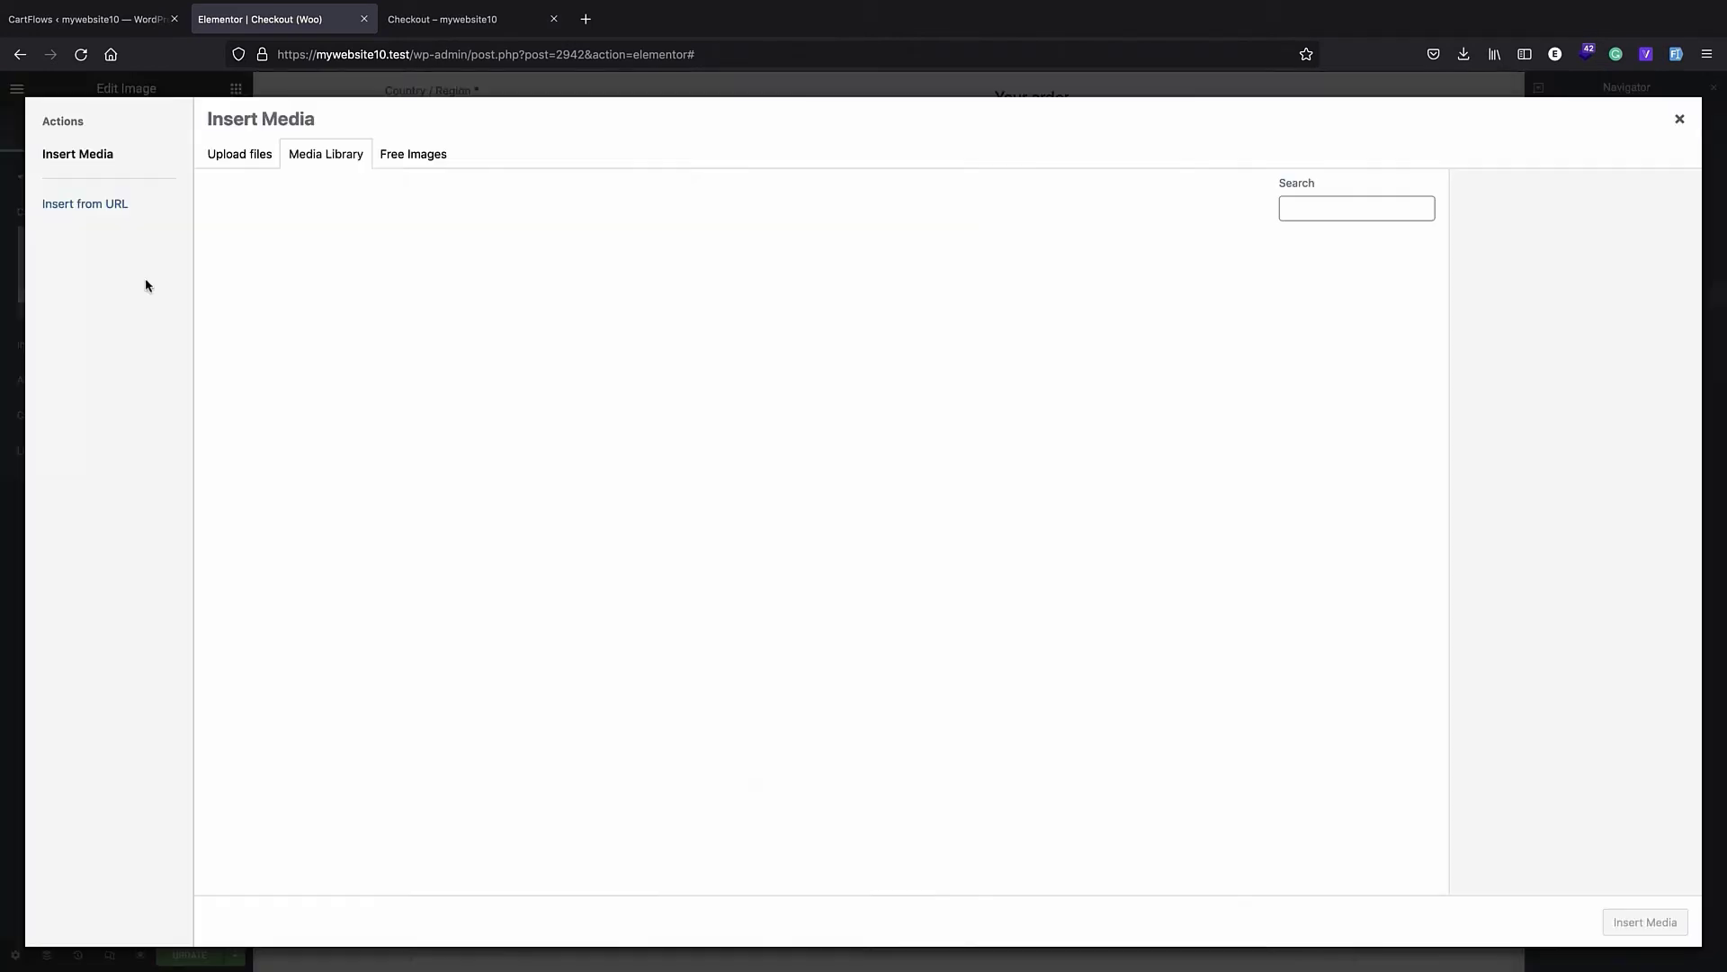
pyautogui.click(257, 155)
pyautogui.click(948, 472)
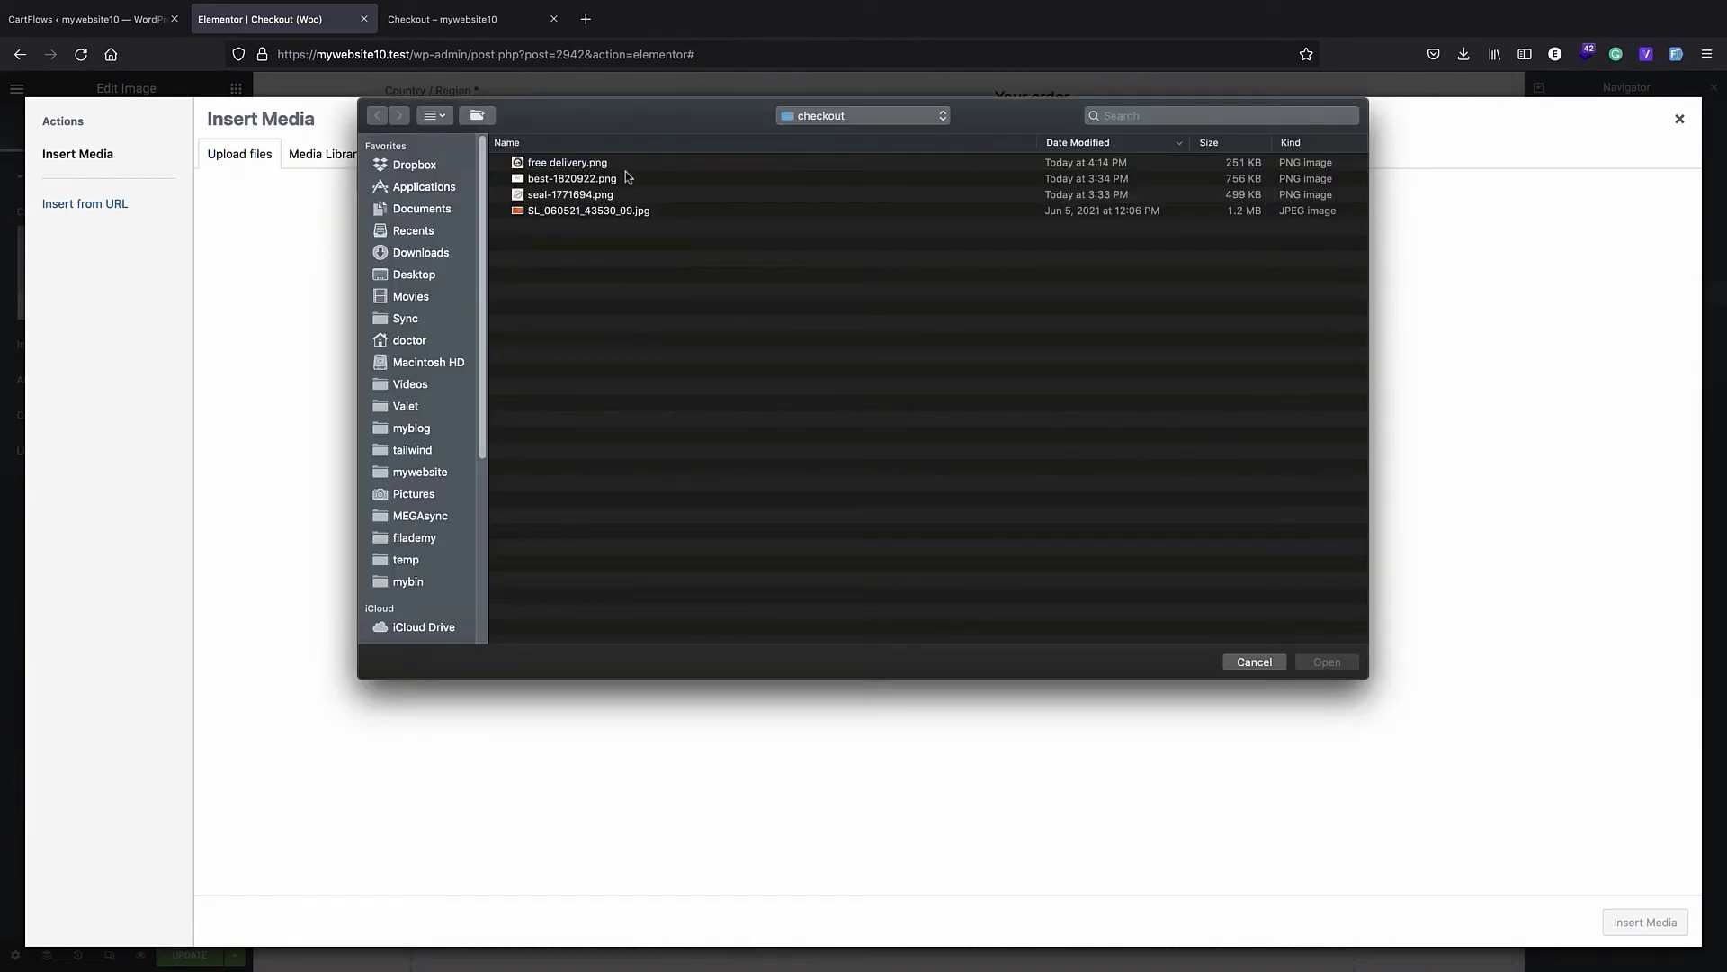
pyautogui.doubleClick(601, 179)
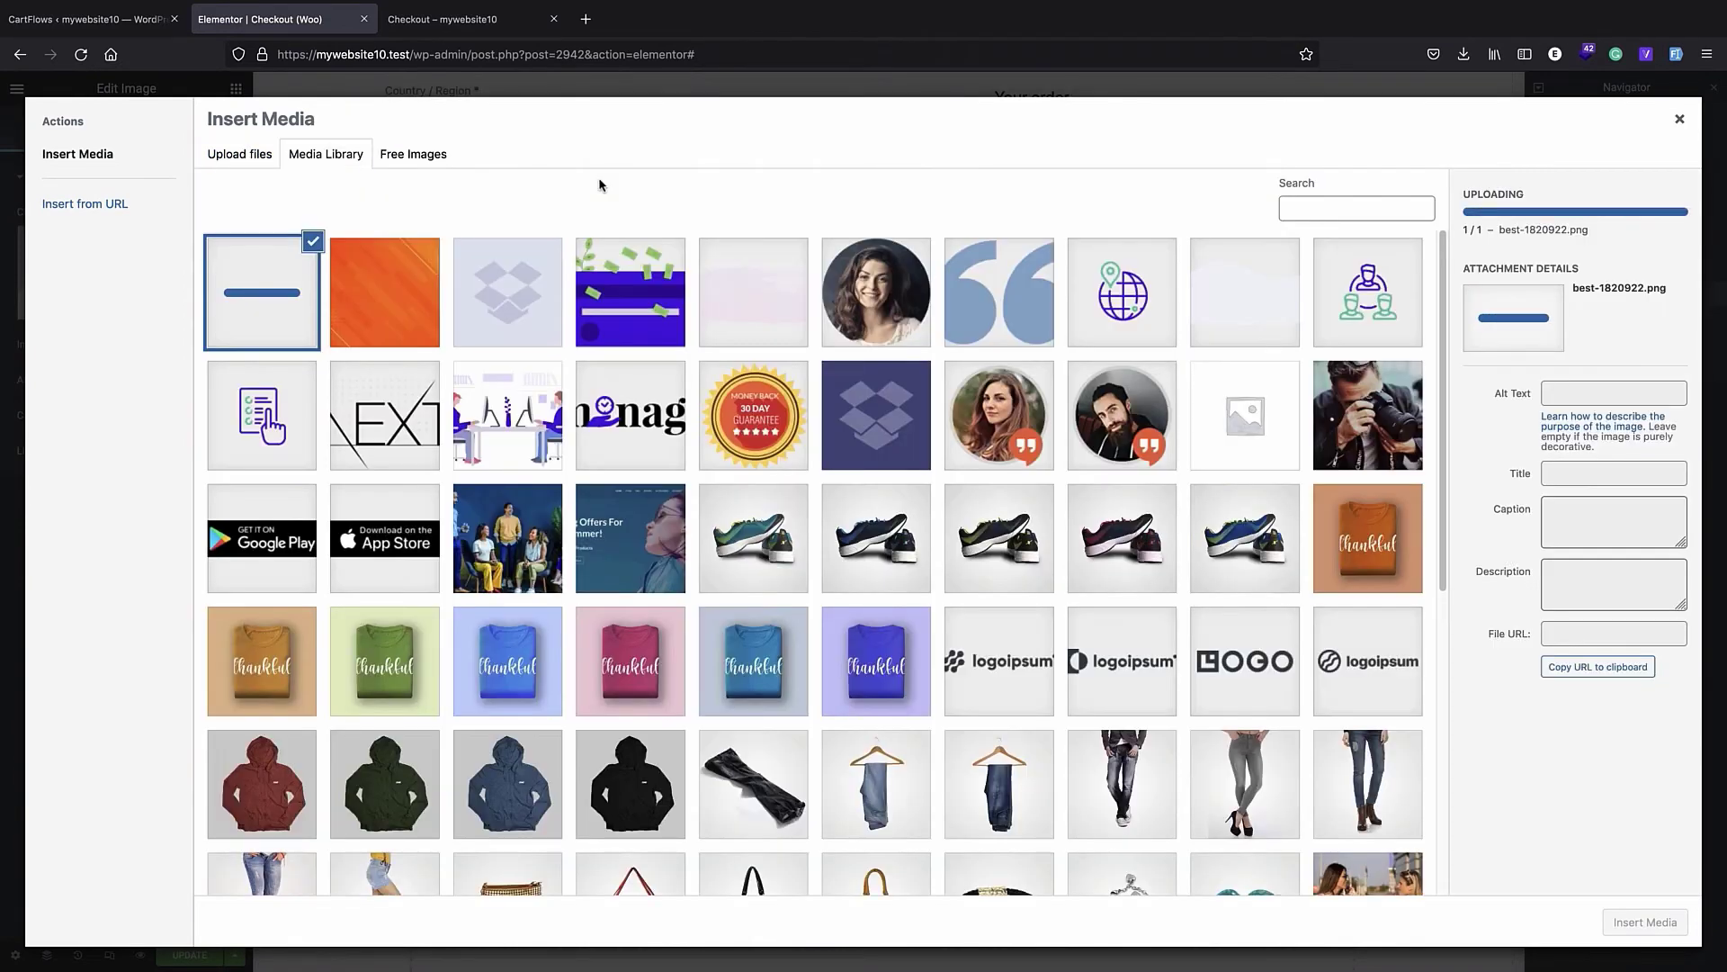
pyautogui.click(1652, 918)
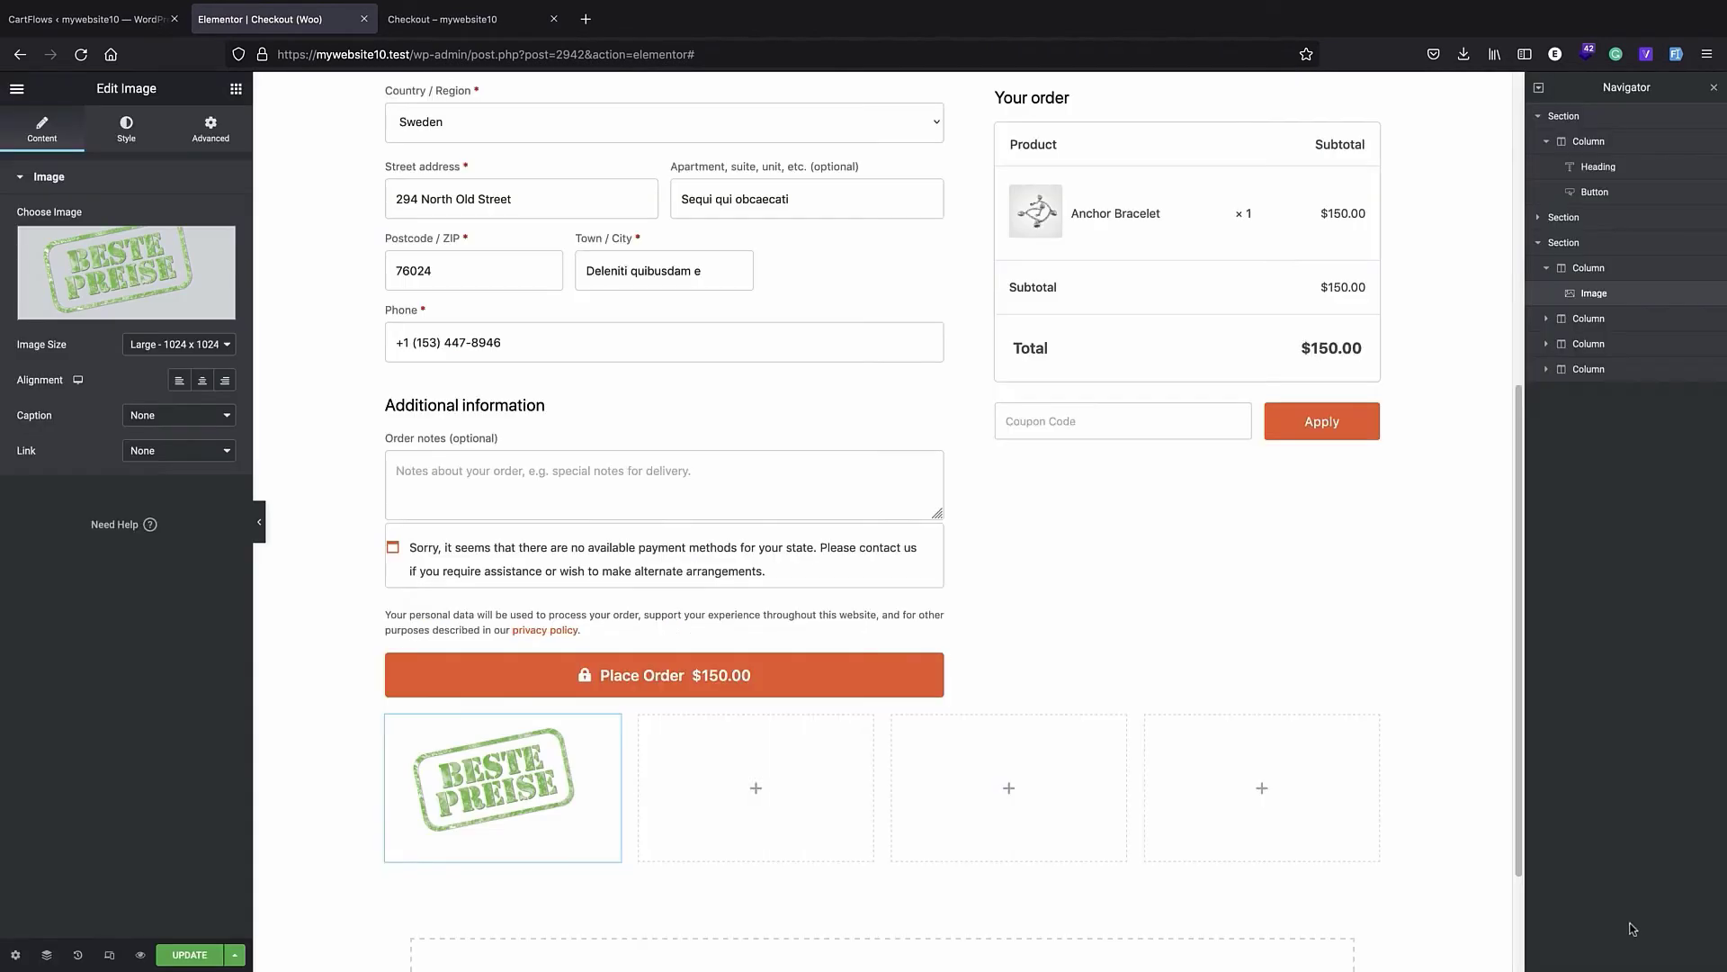
# - Add an Image widget to the second column and upload seal-1771694.png from the checkout folder as its image
pyautogui.click(756, 787)
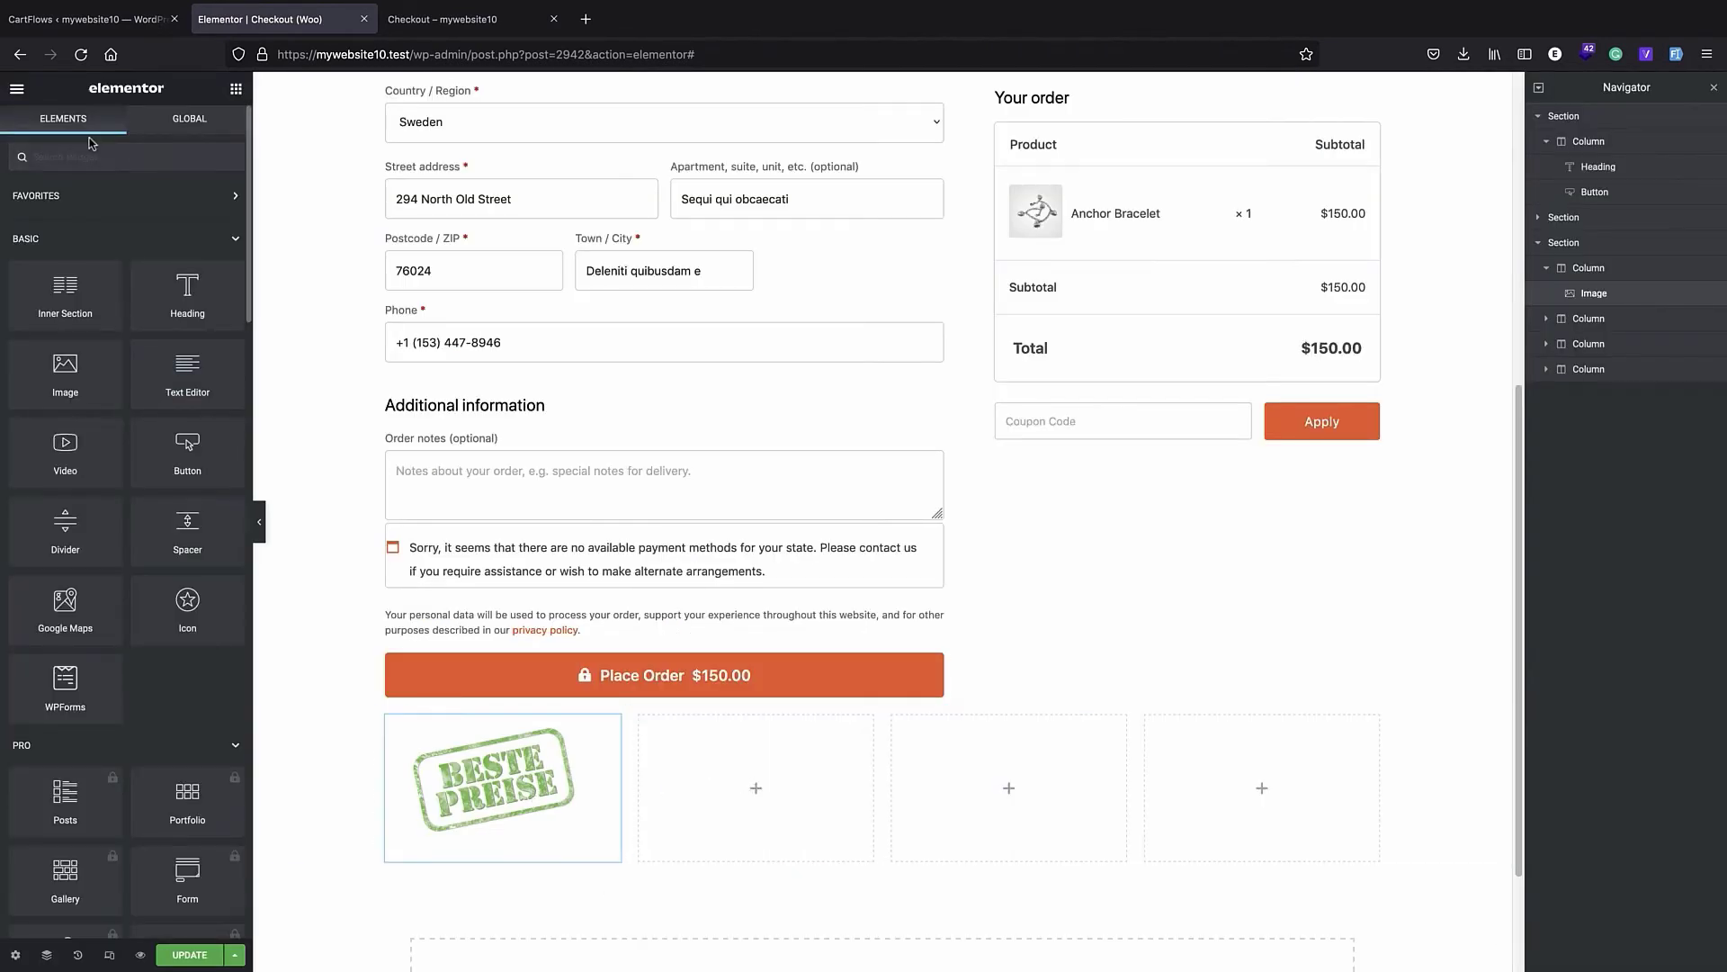
pyautogui.moveTo(54, 378); pyautogui.dragTo(769, 790)
pyautogui.click(156, 309)
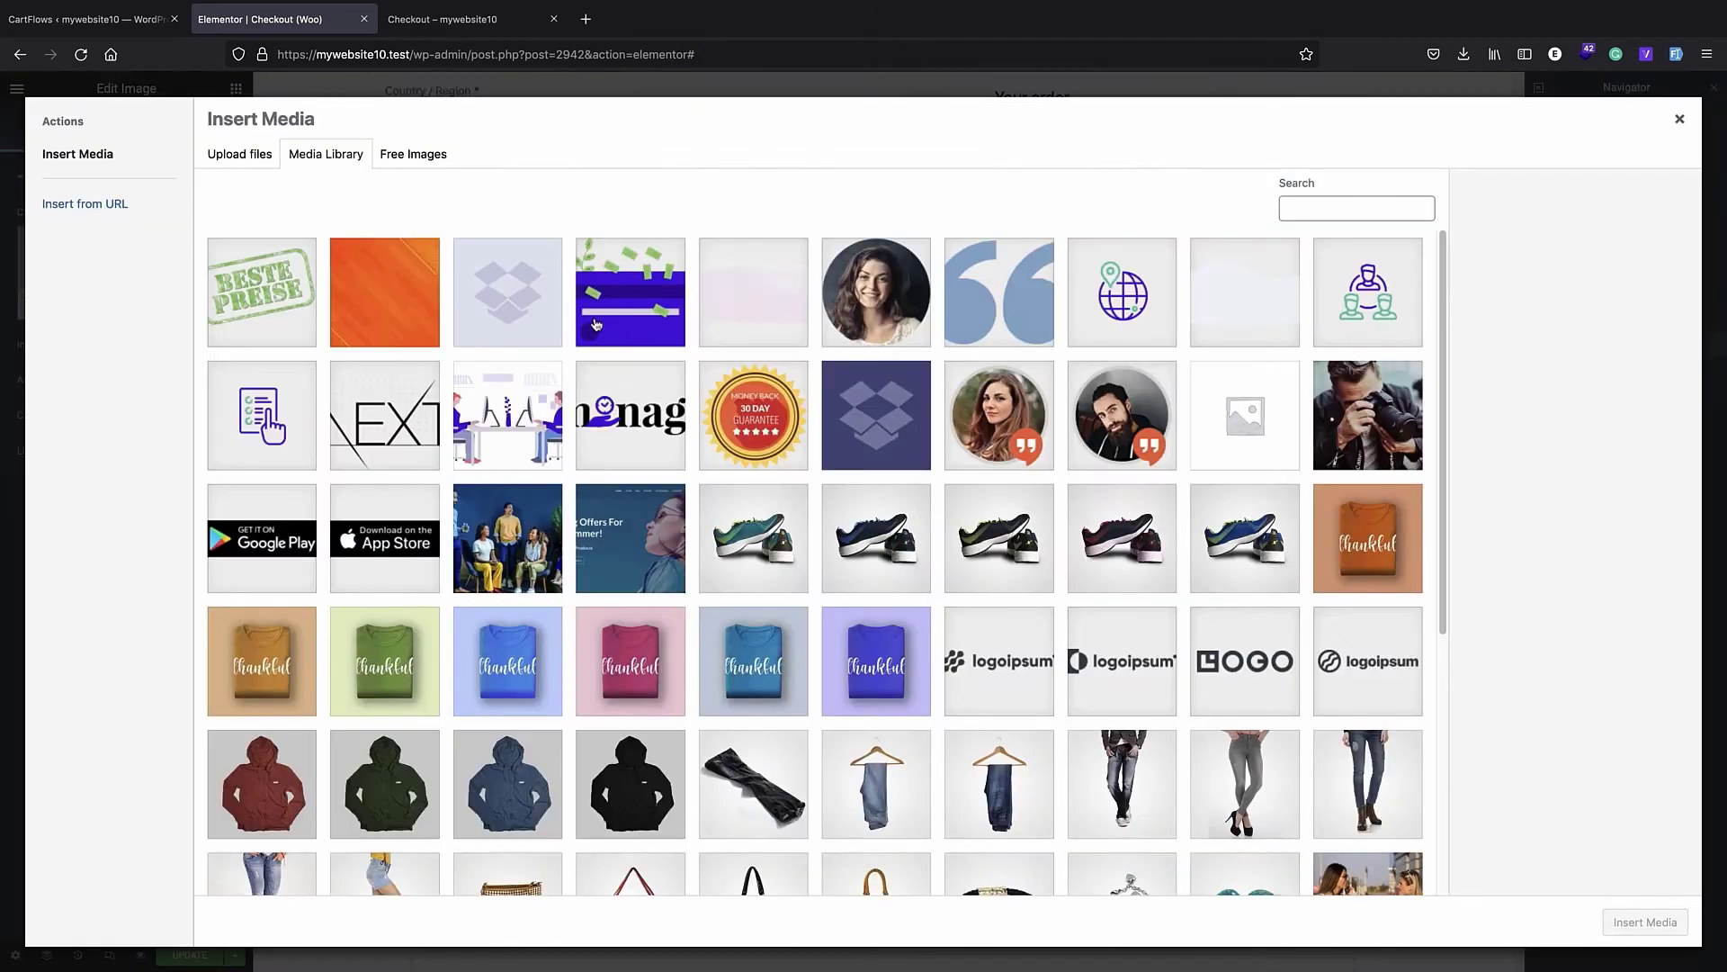
pyautogui.click(910, 453)
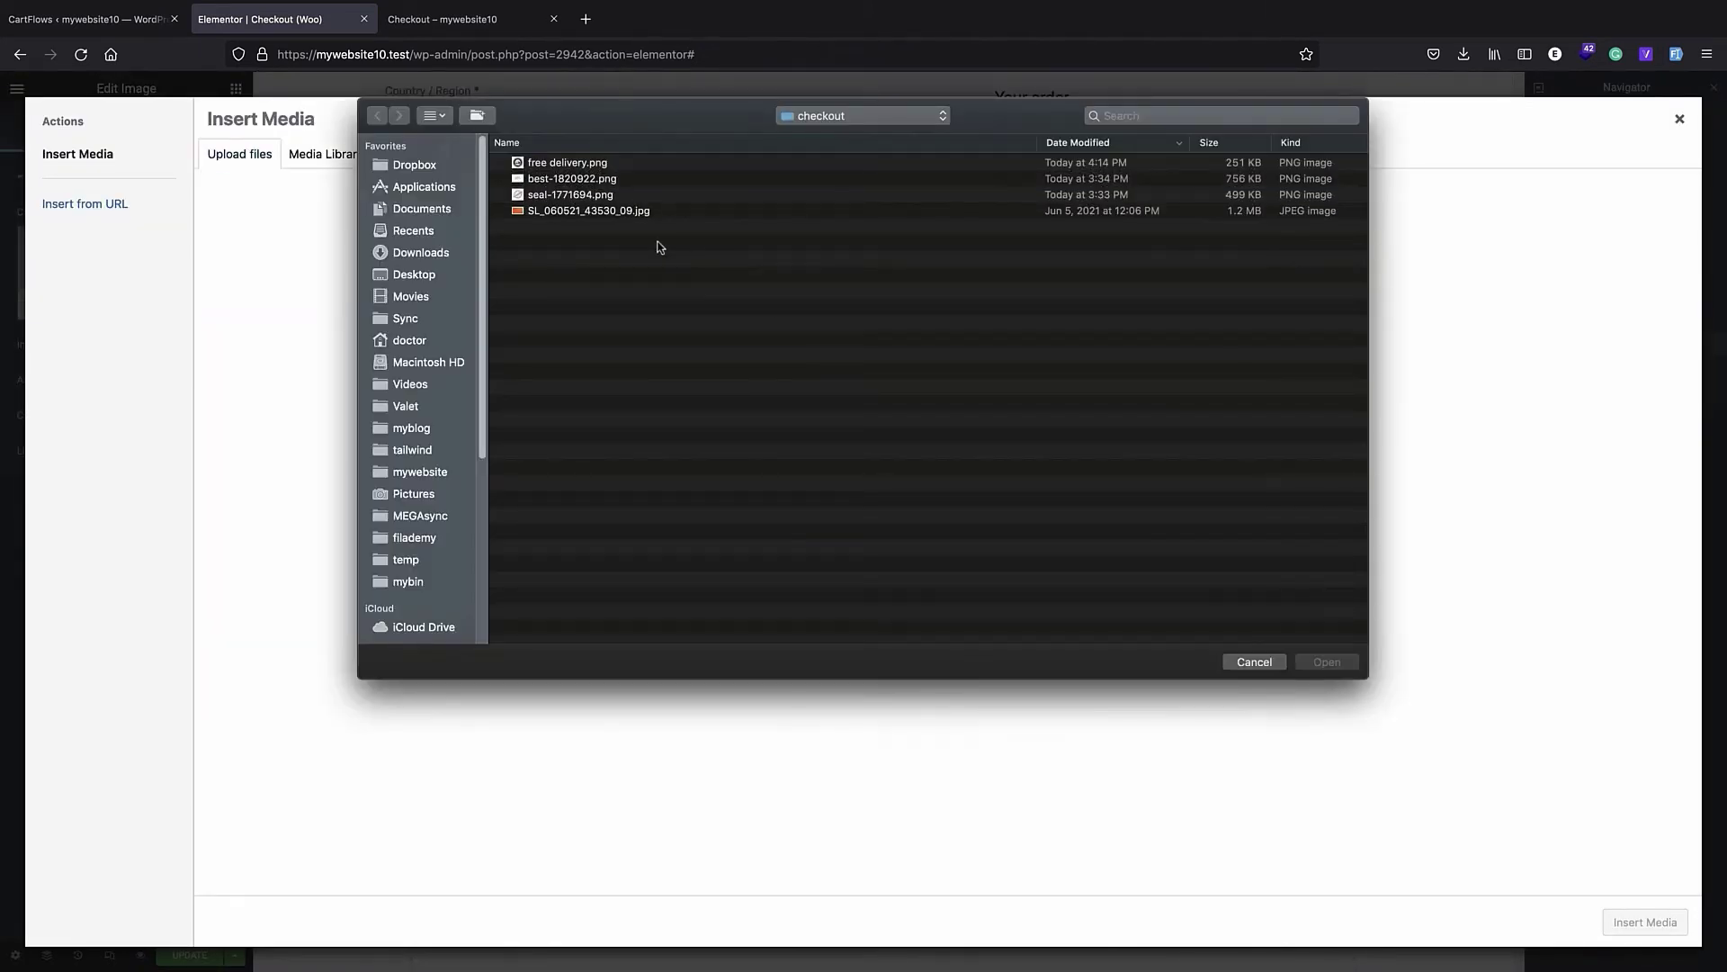
pyautogui.click(596, 194)
pyautogui.doubleClick(595, 193)
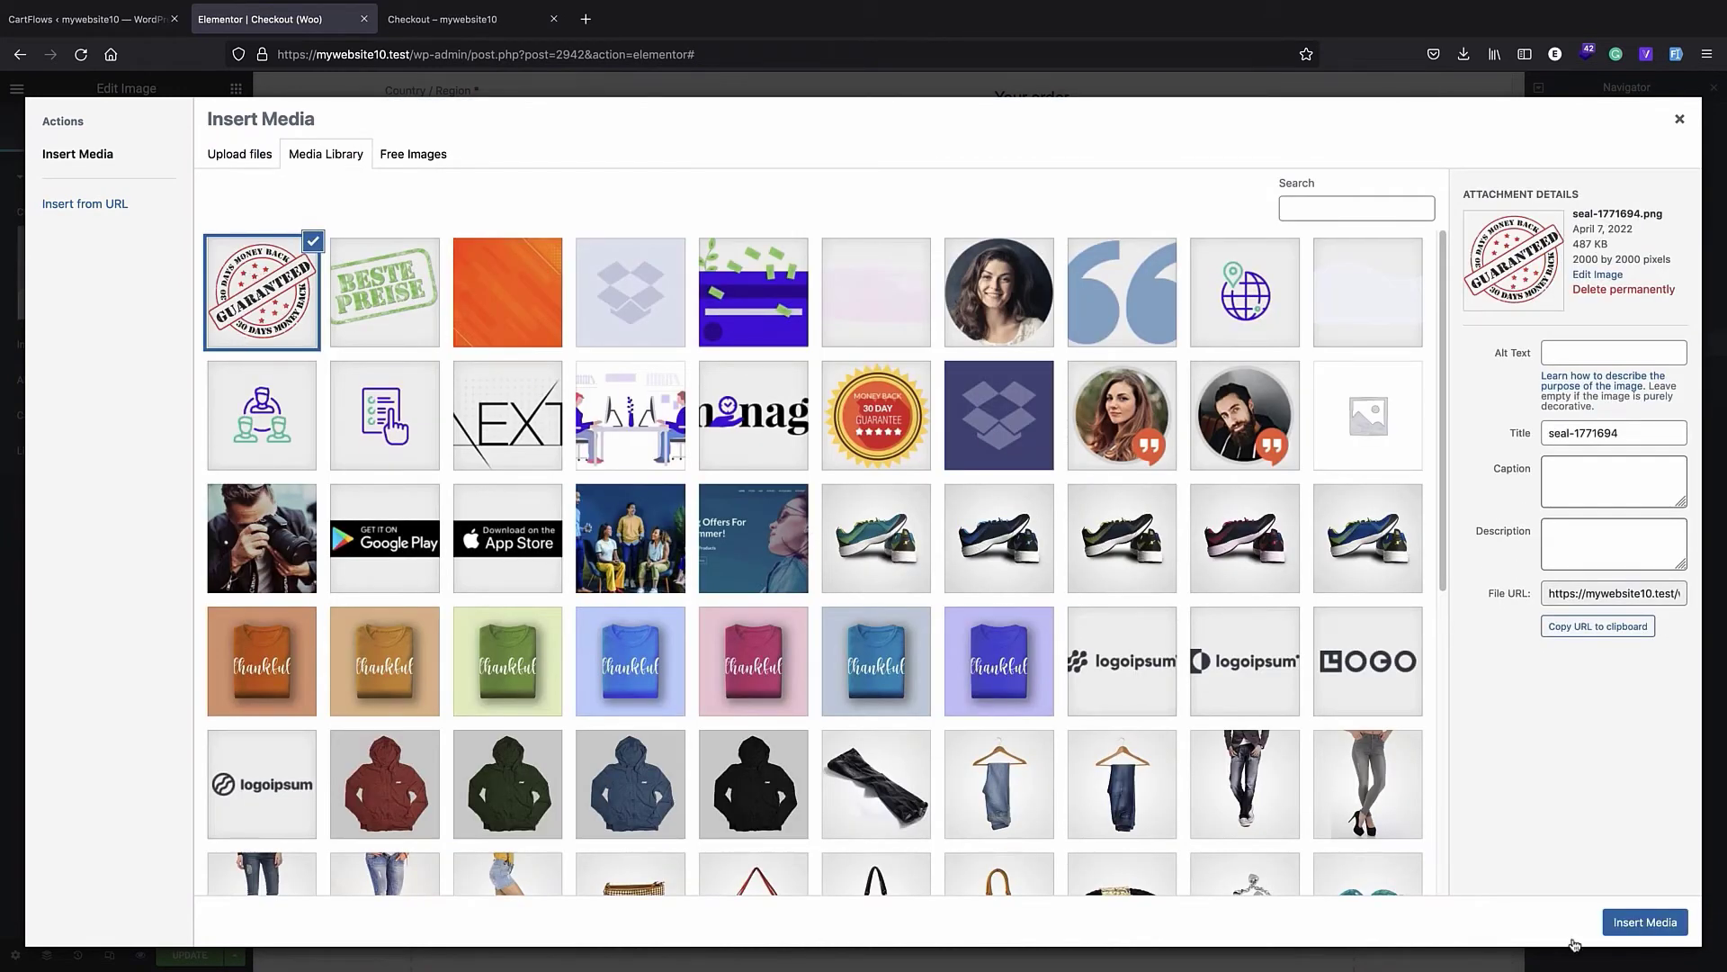
pyautogui.click(1645, 921)
# - Add an Image widget to the third column and upload "free delivery.png" from the checkout folder as its image
pyautogui.scroll(-2, 1003, 701)
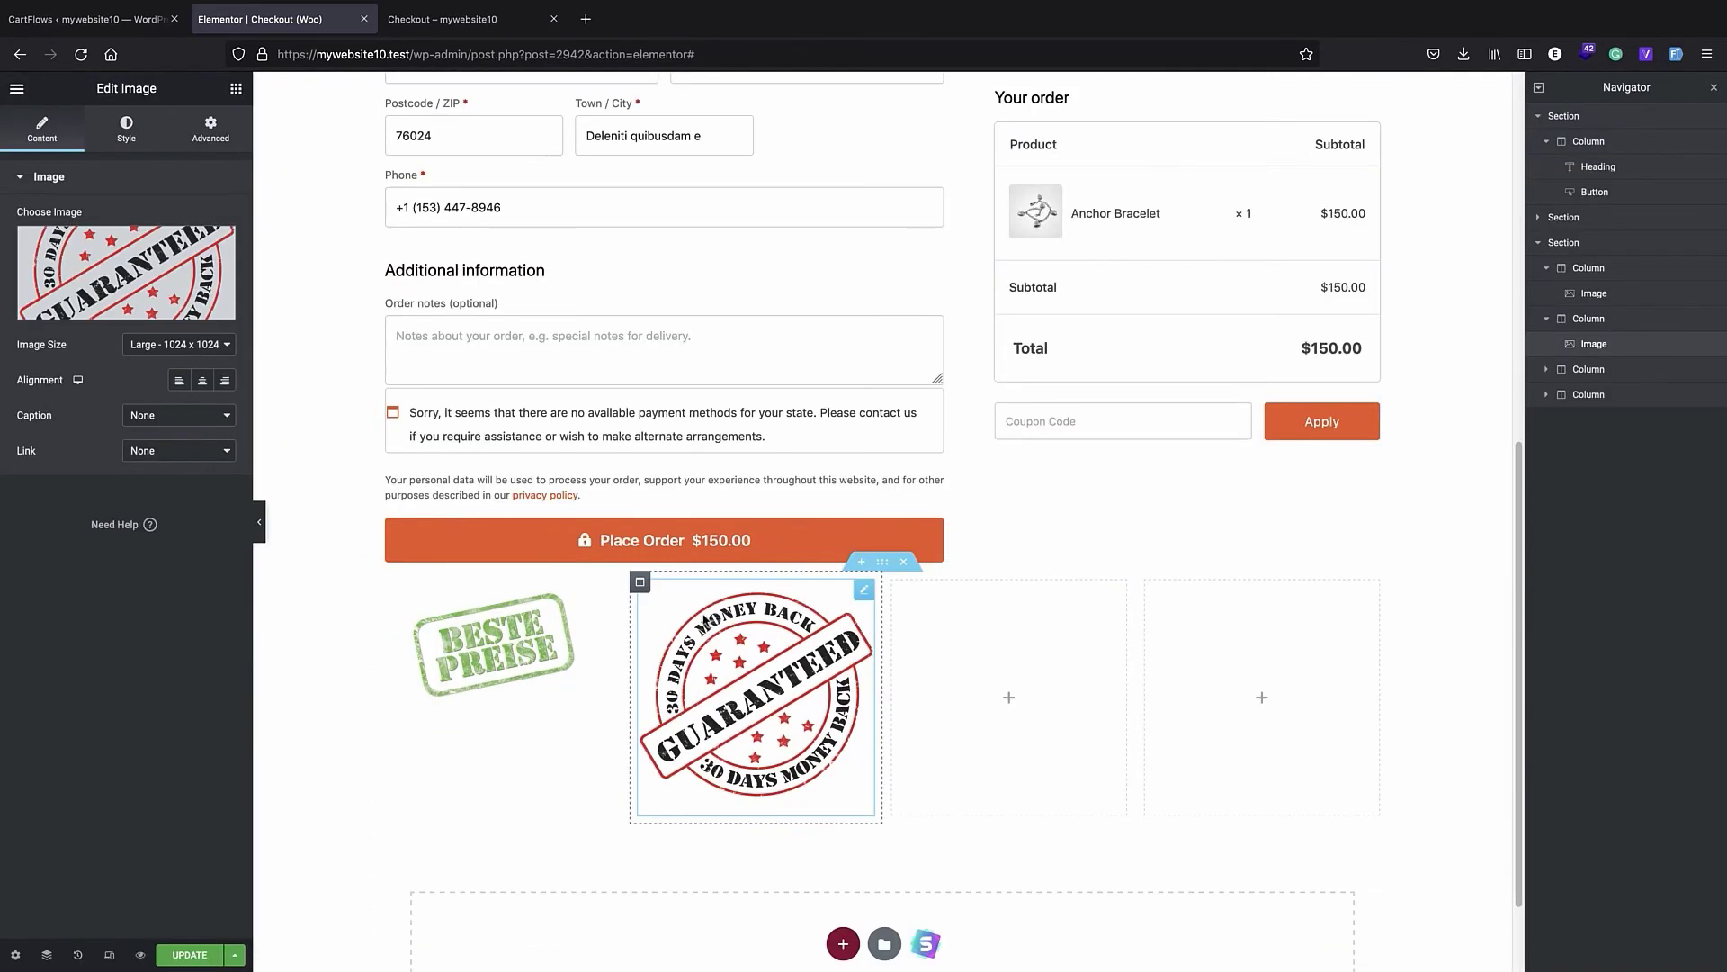
pyautogui.click(1006, 699)
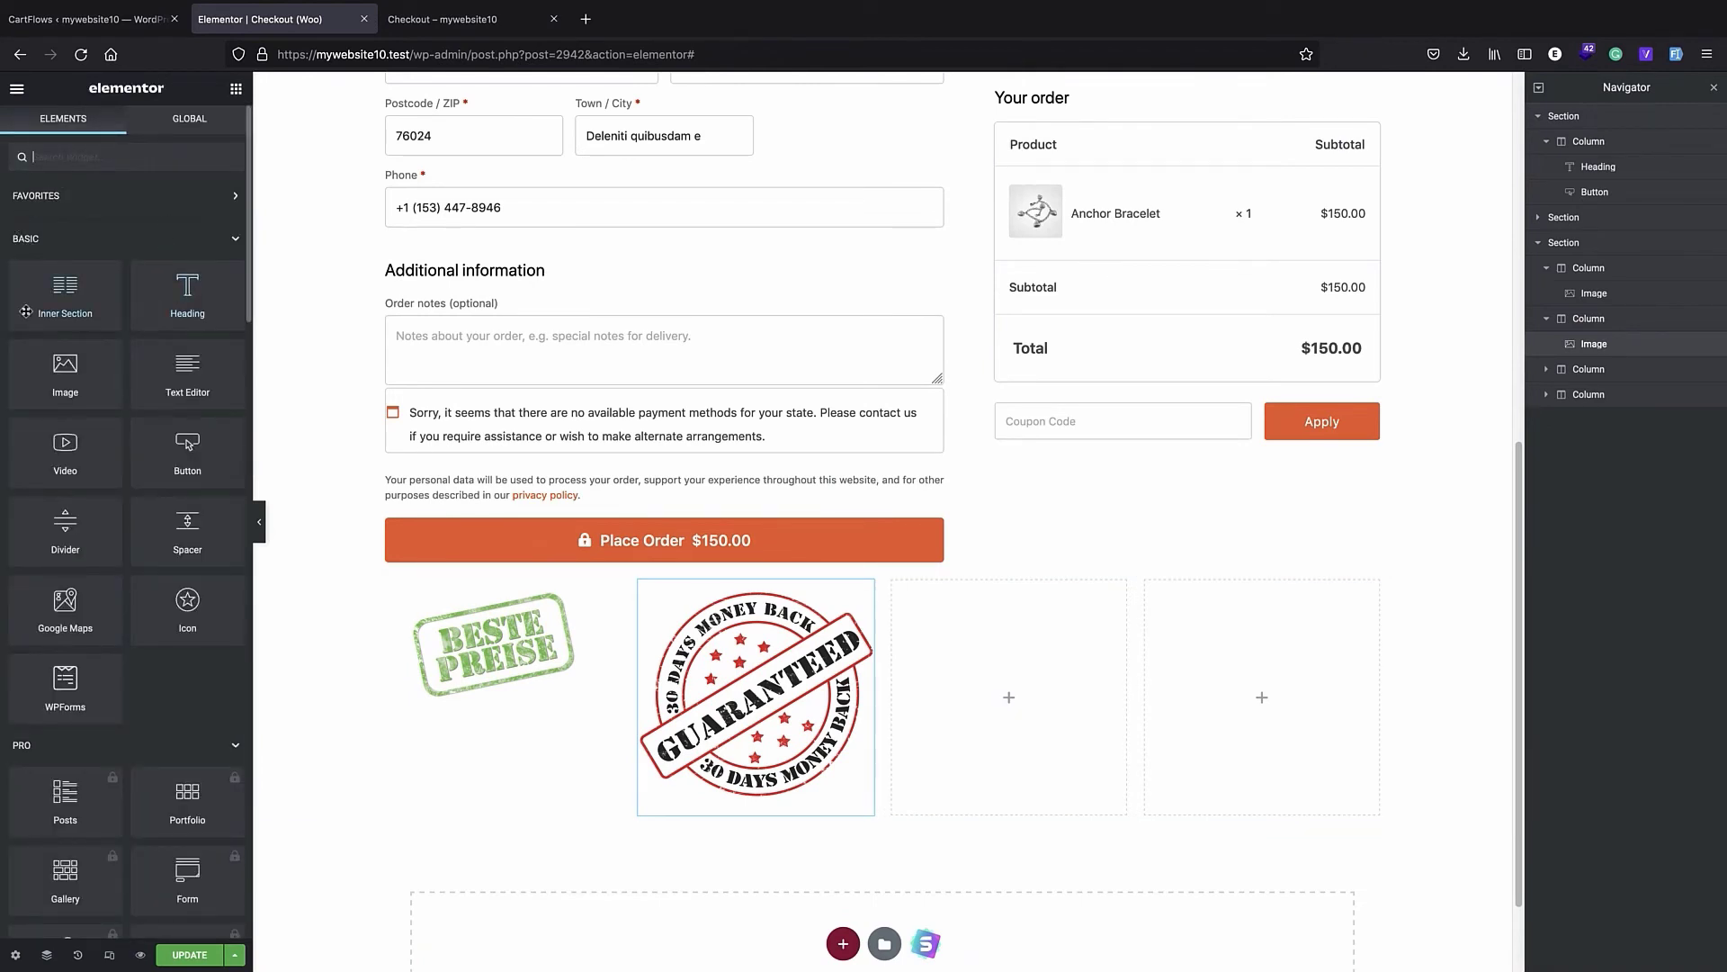
pyautogui.moveTo(61, 376); pyautogui.dragTo(989, 703)
pyautogui.click(106, 292)
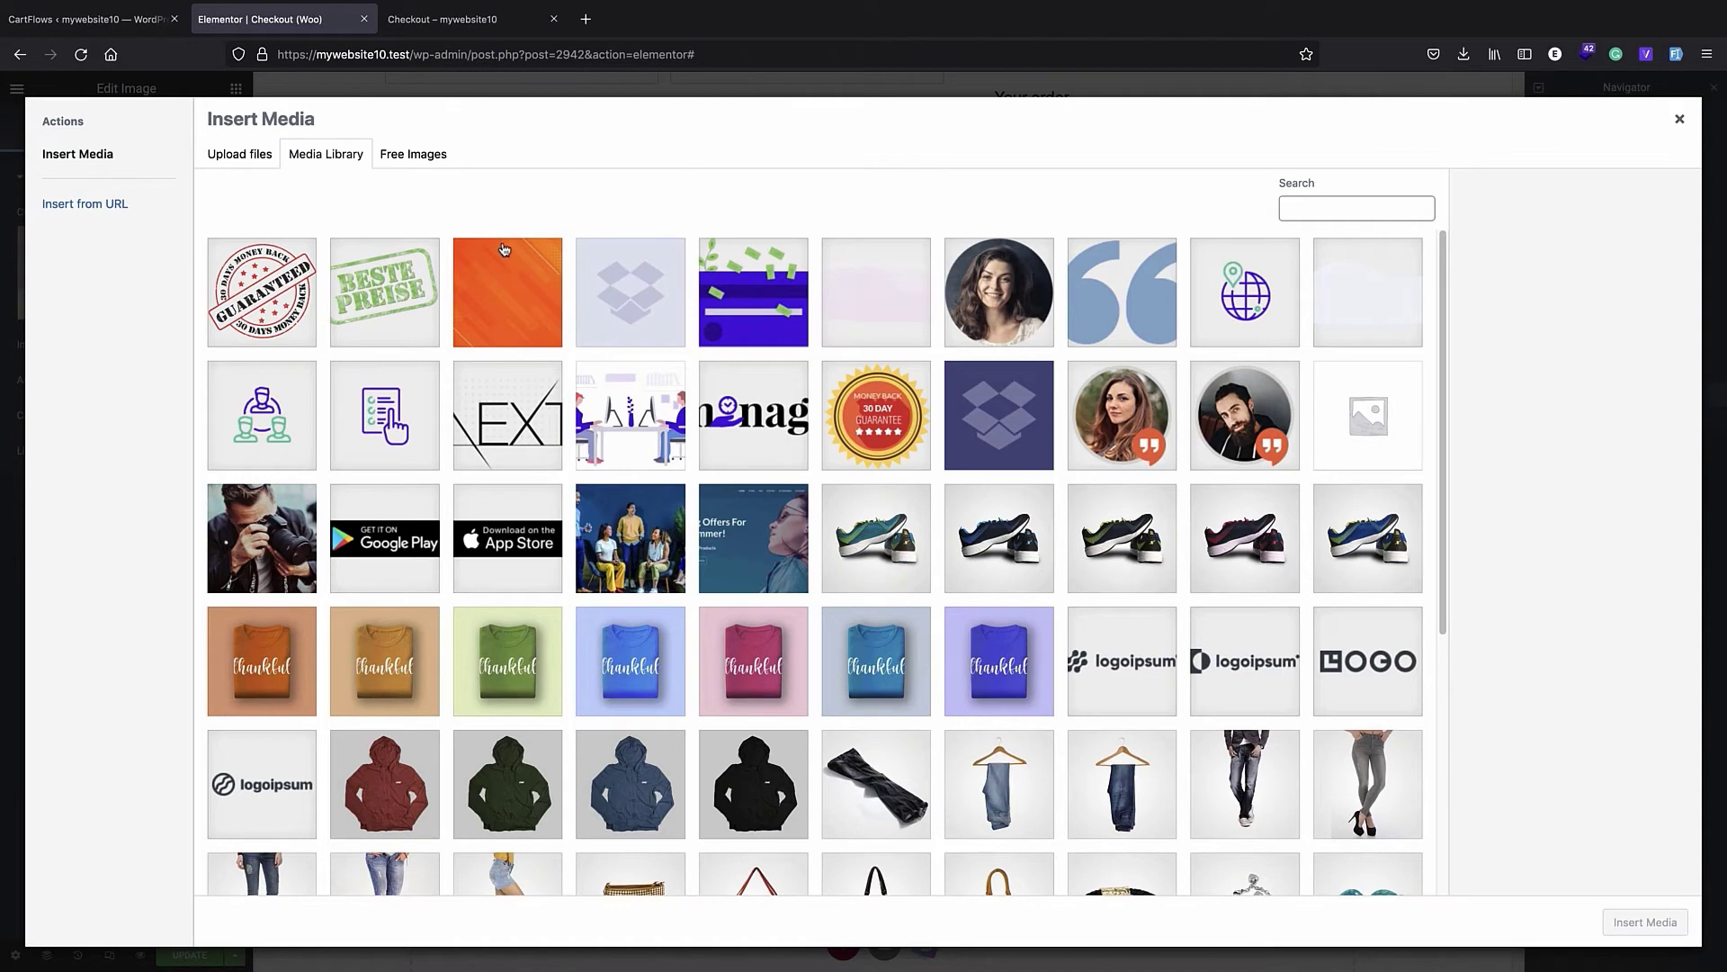
pyautogui.click(238, 151)
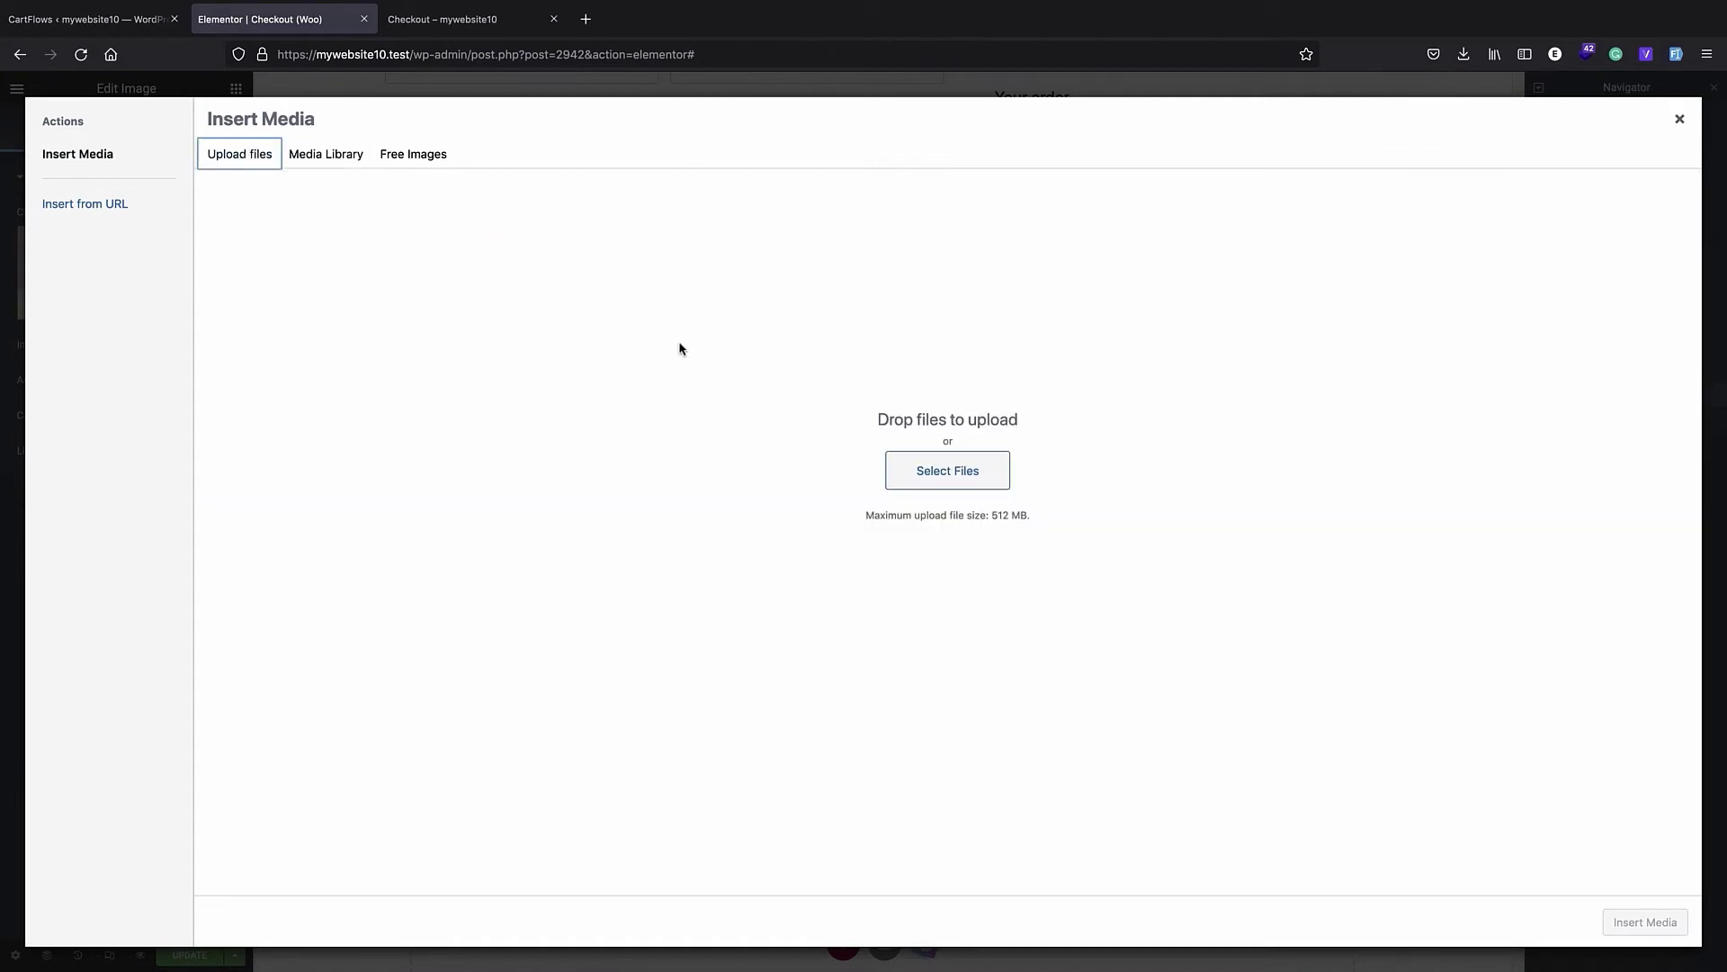
pyautogui.click(938, 468)
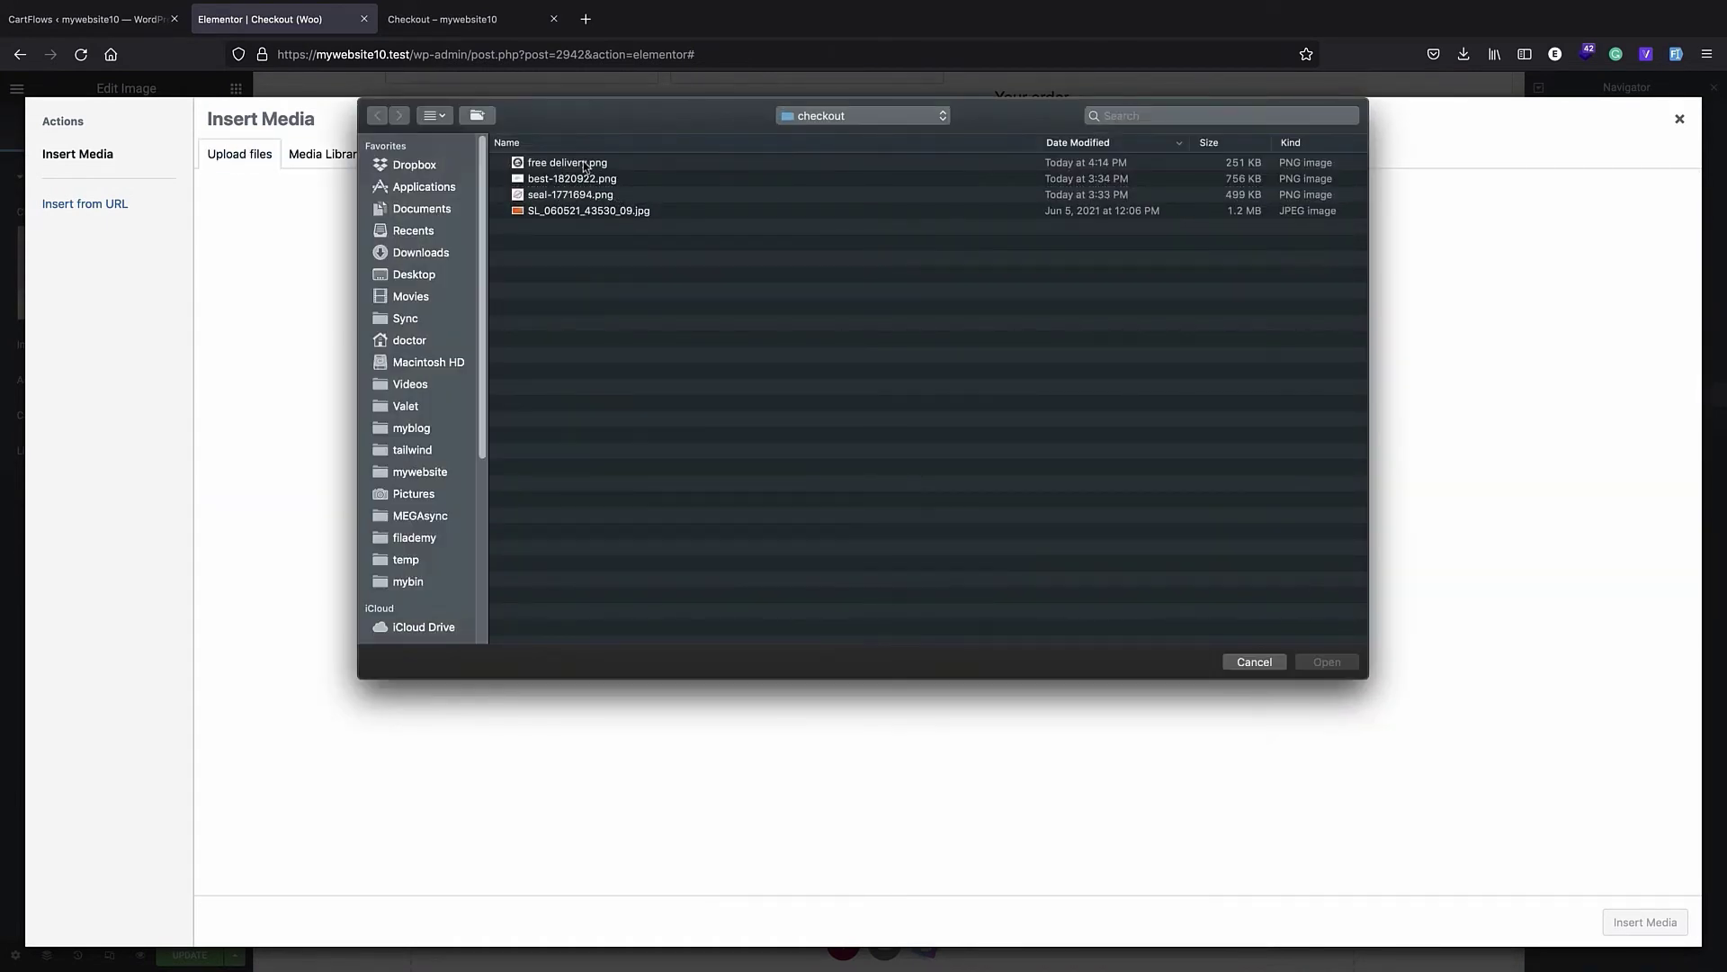
pyautogui.doubleClick(586, 167)
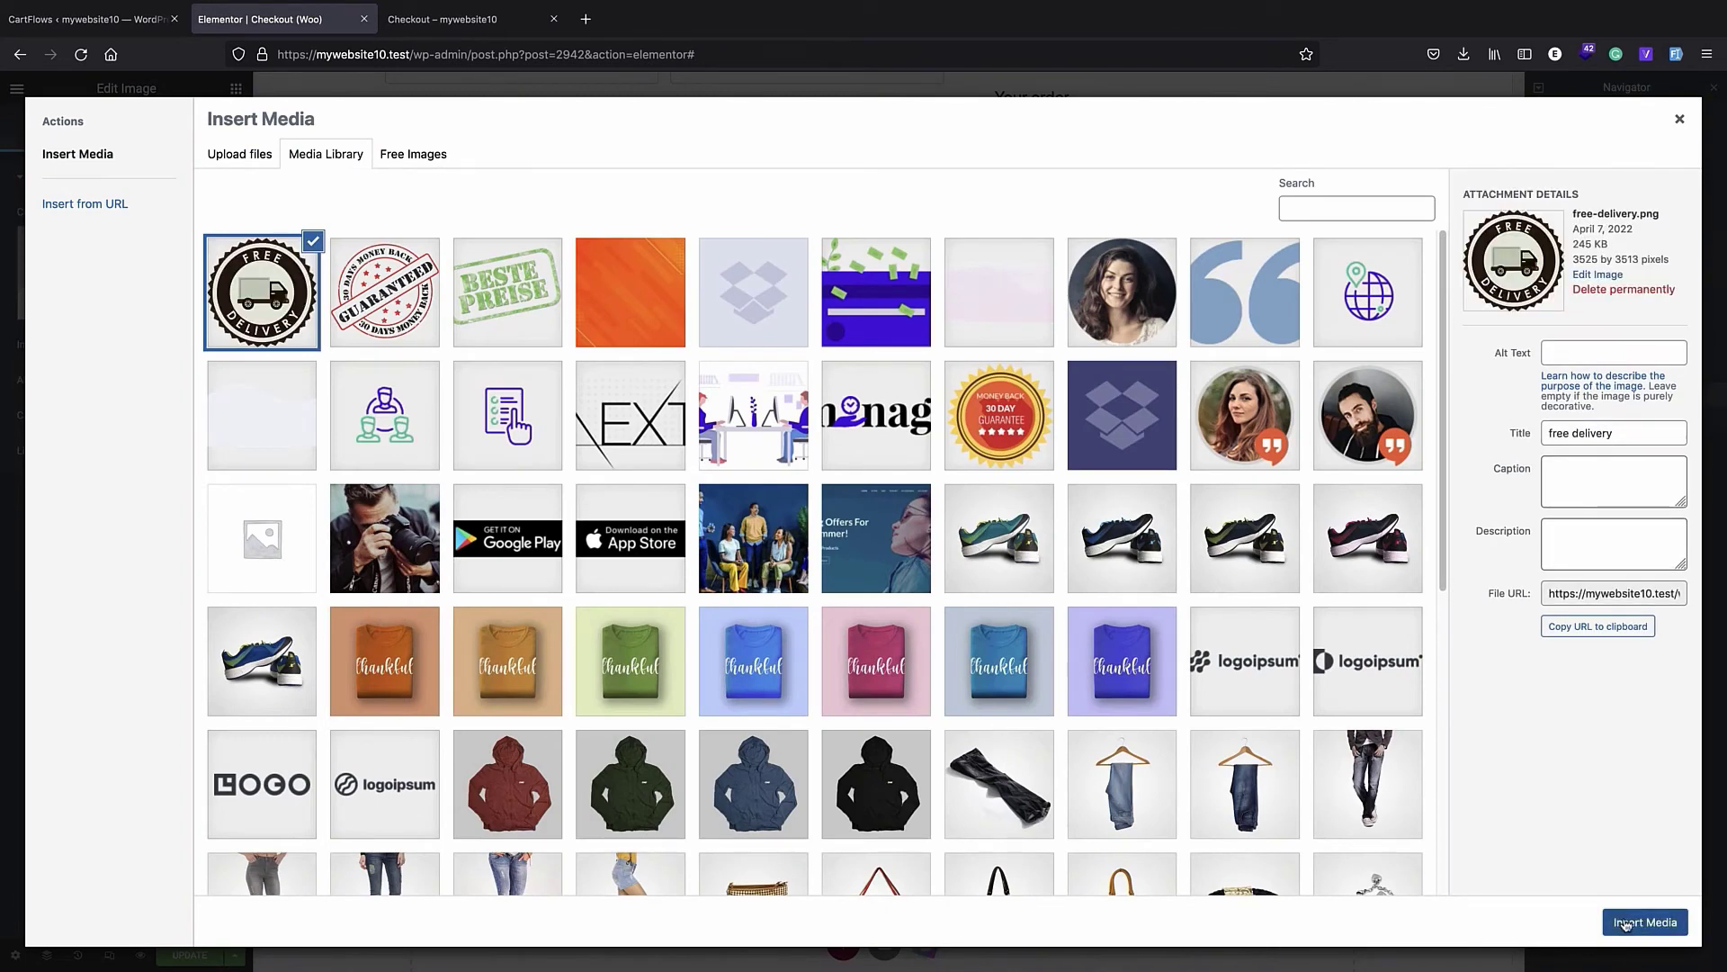
pyautogui.click(1643, 922)
pyautogui.click(1315, 633)
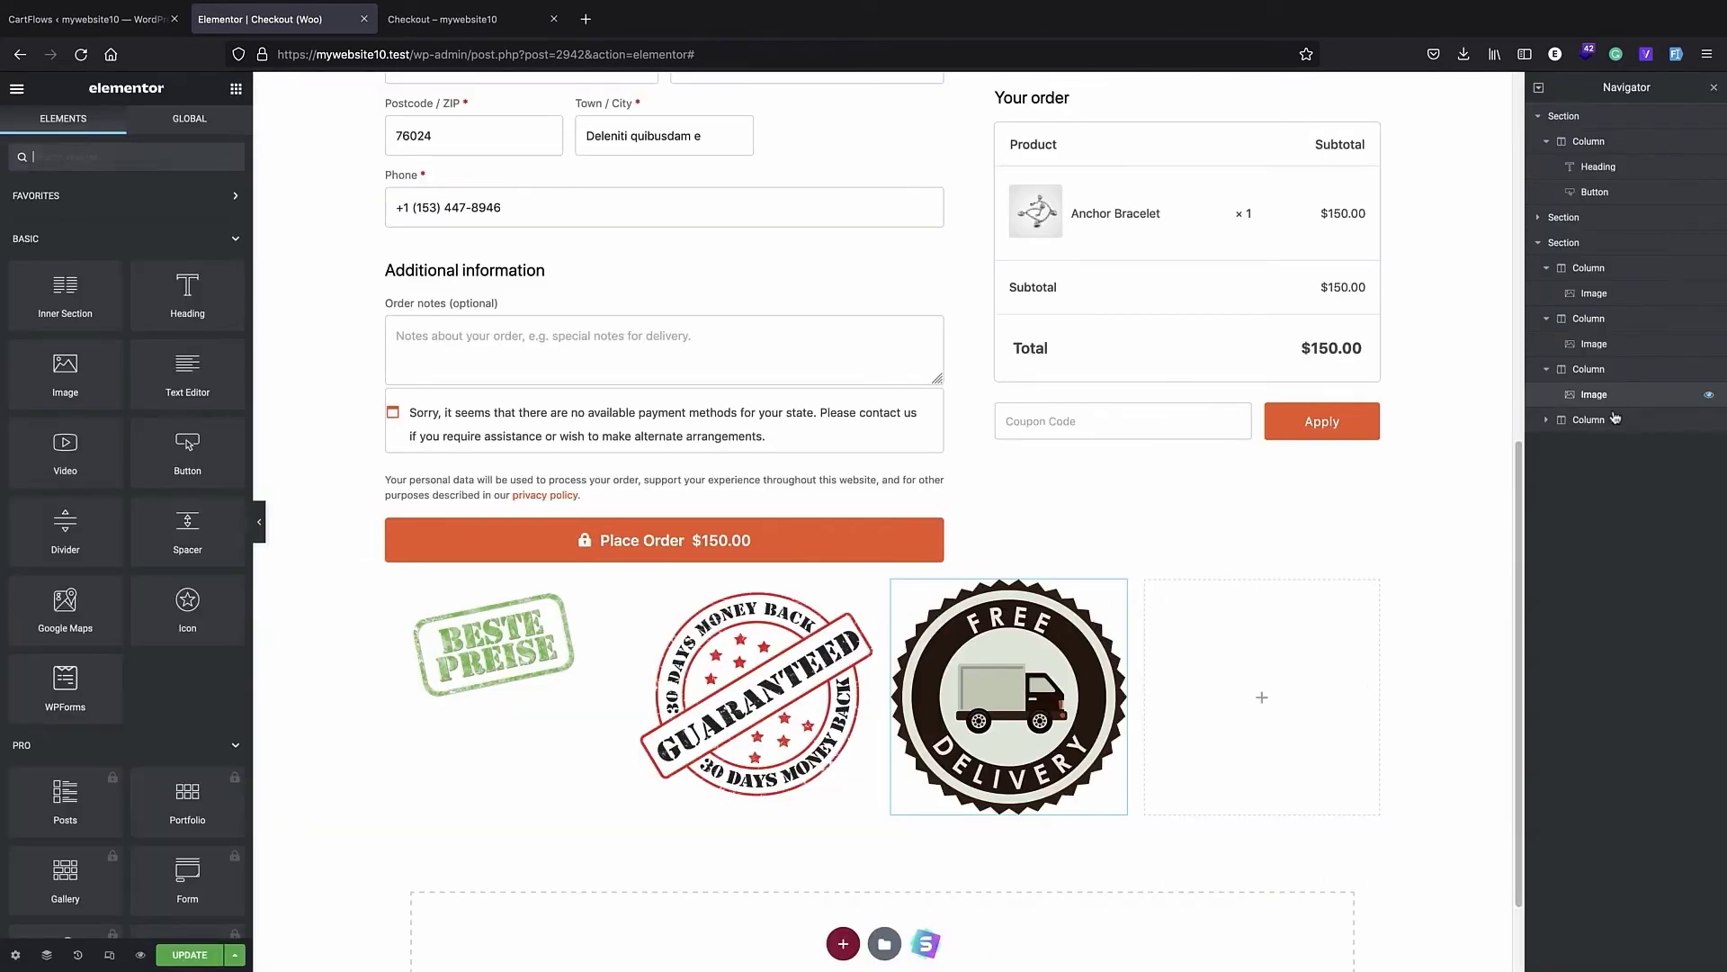
# - Delete the empty fourth column from the badge section below the checkout form
pyautogui.click(1611, 420)
pyautogui.rightClick(1613, 426)
pyautogui.click(1598, 633)
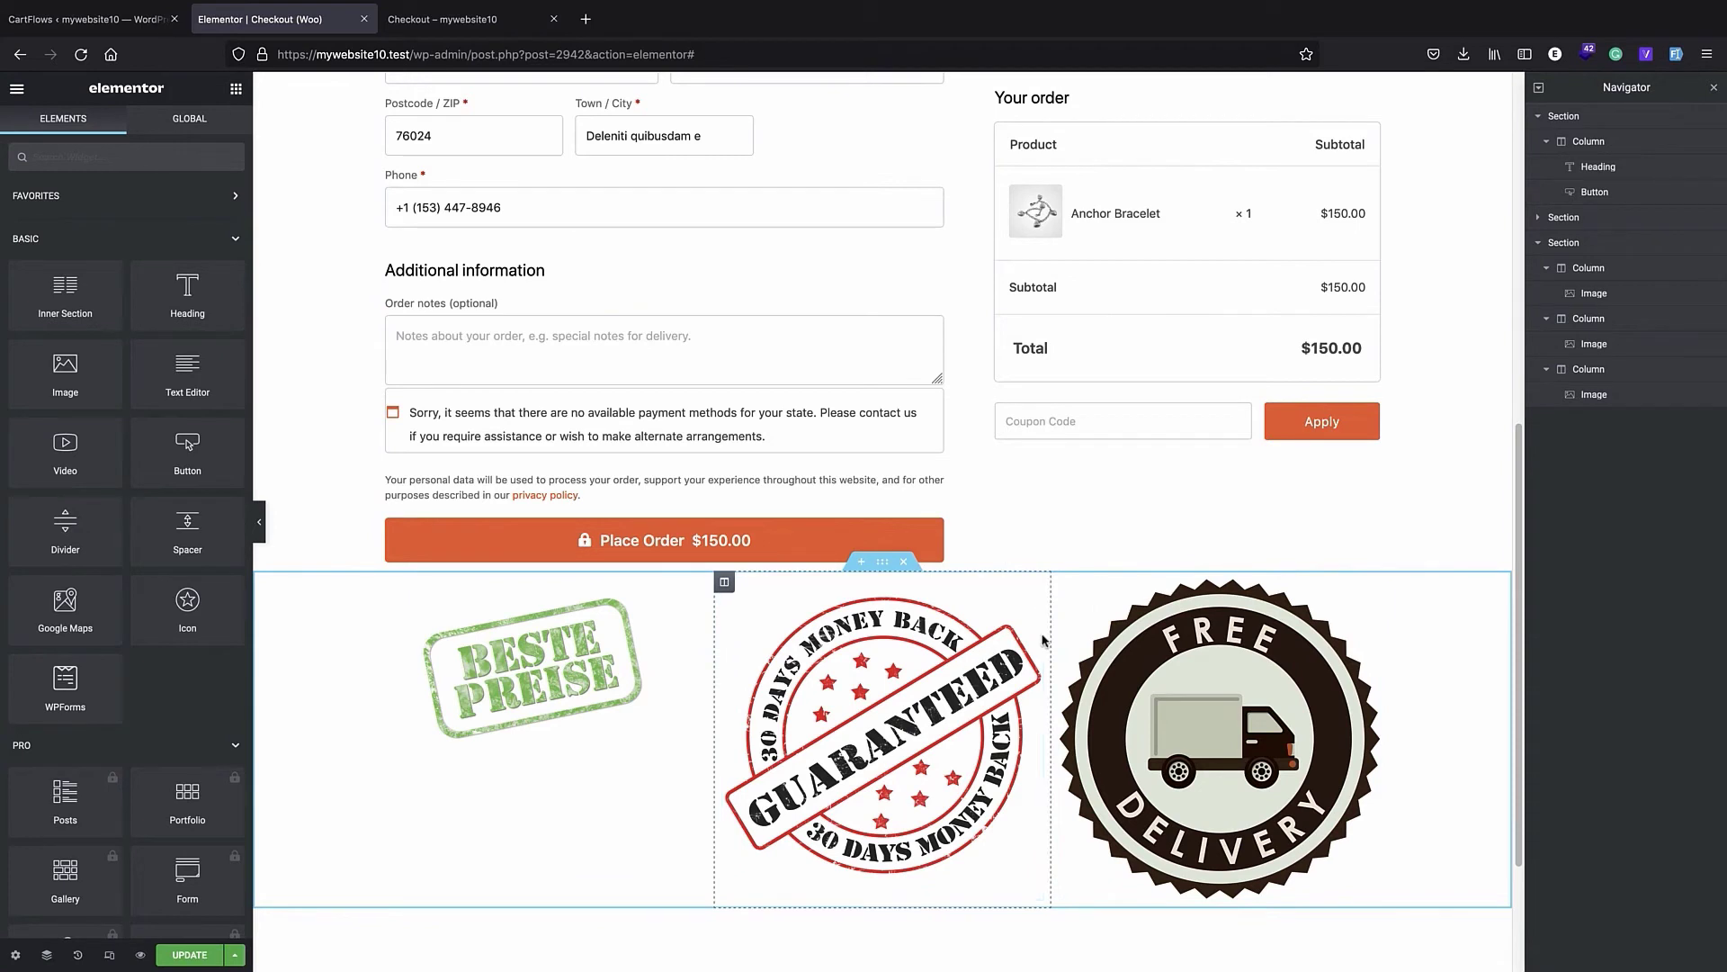
# - Set the image size of the Beste Preise badge in the first column to Medium - 300 x 300
pyautogui.click(558, 679)
pyautogui.click(186, 352)
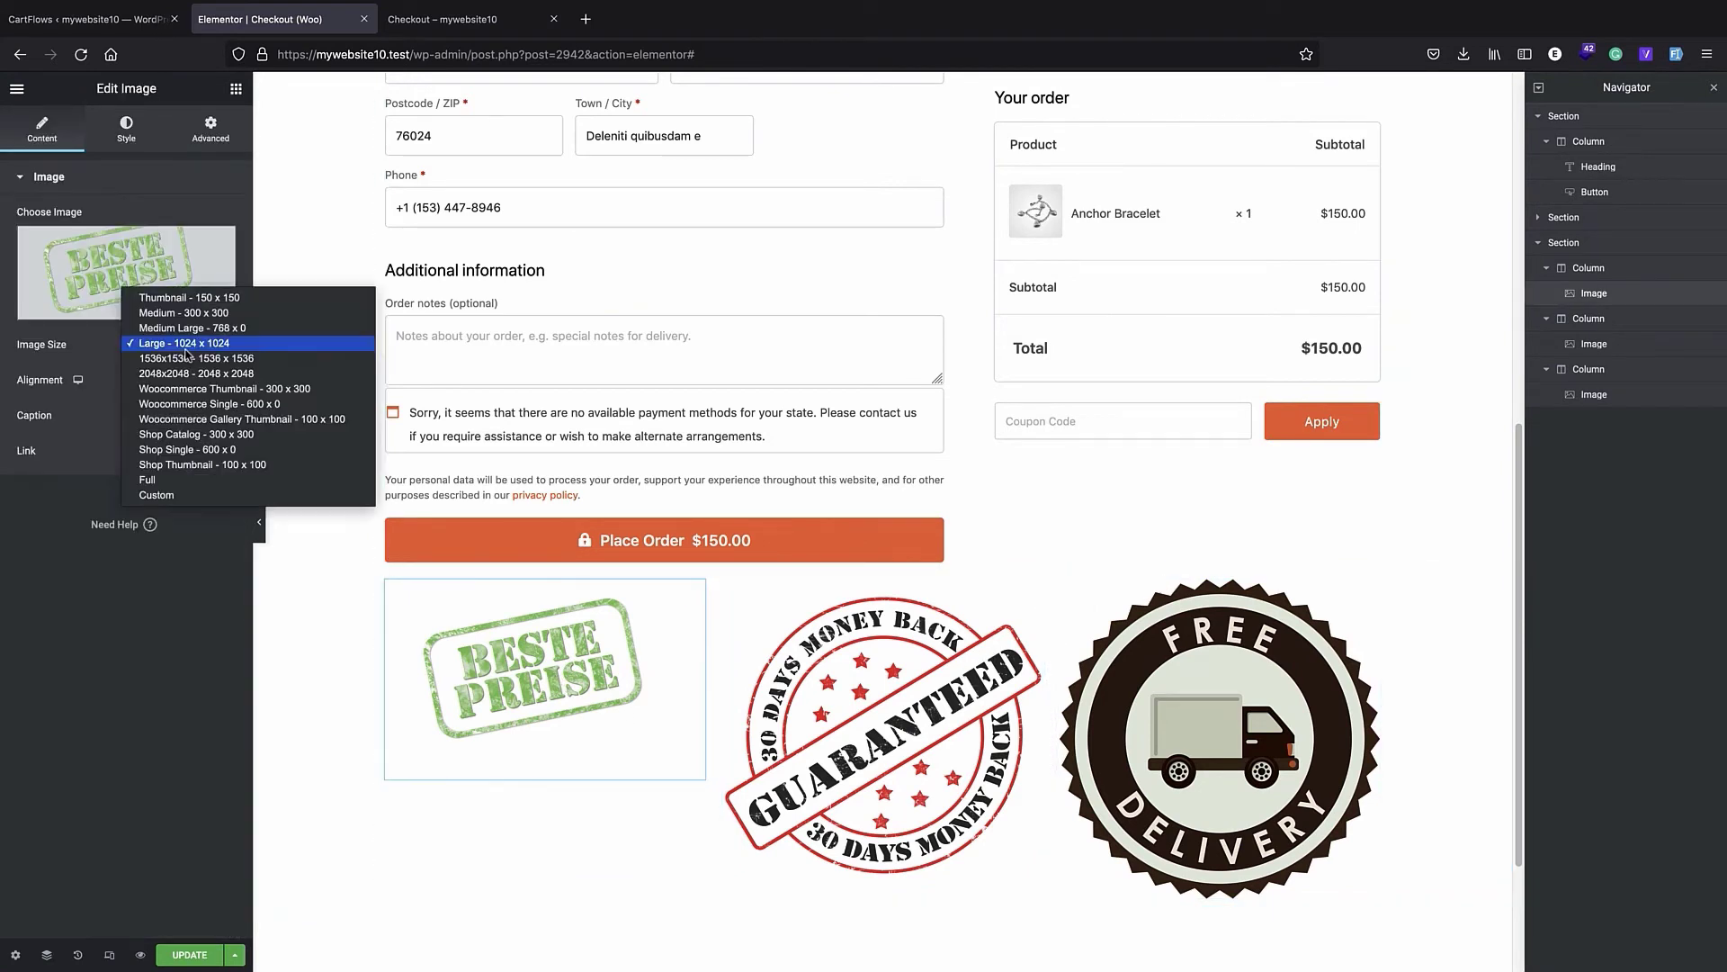
pyautogui.click(177, 314)
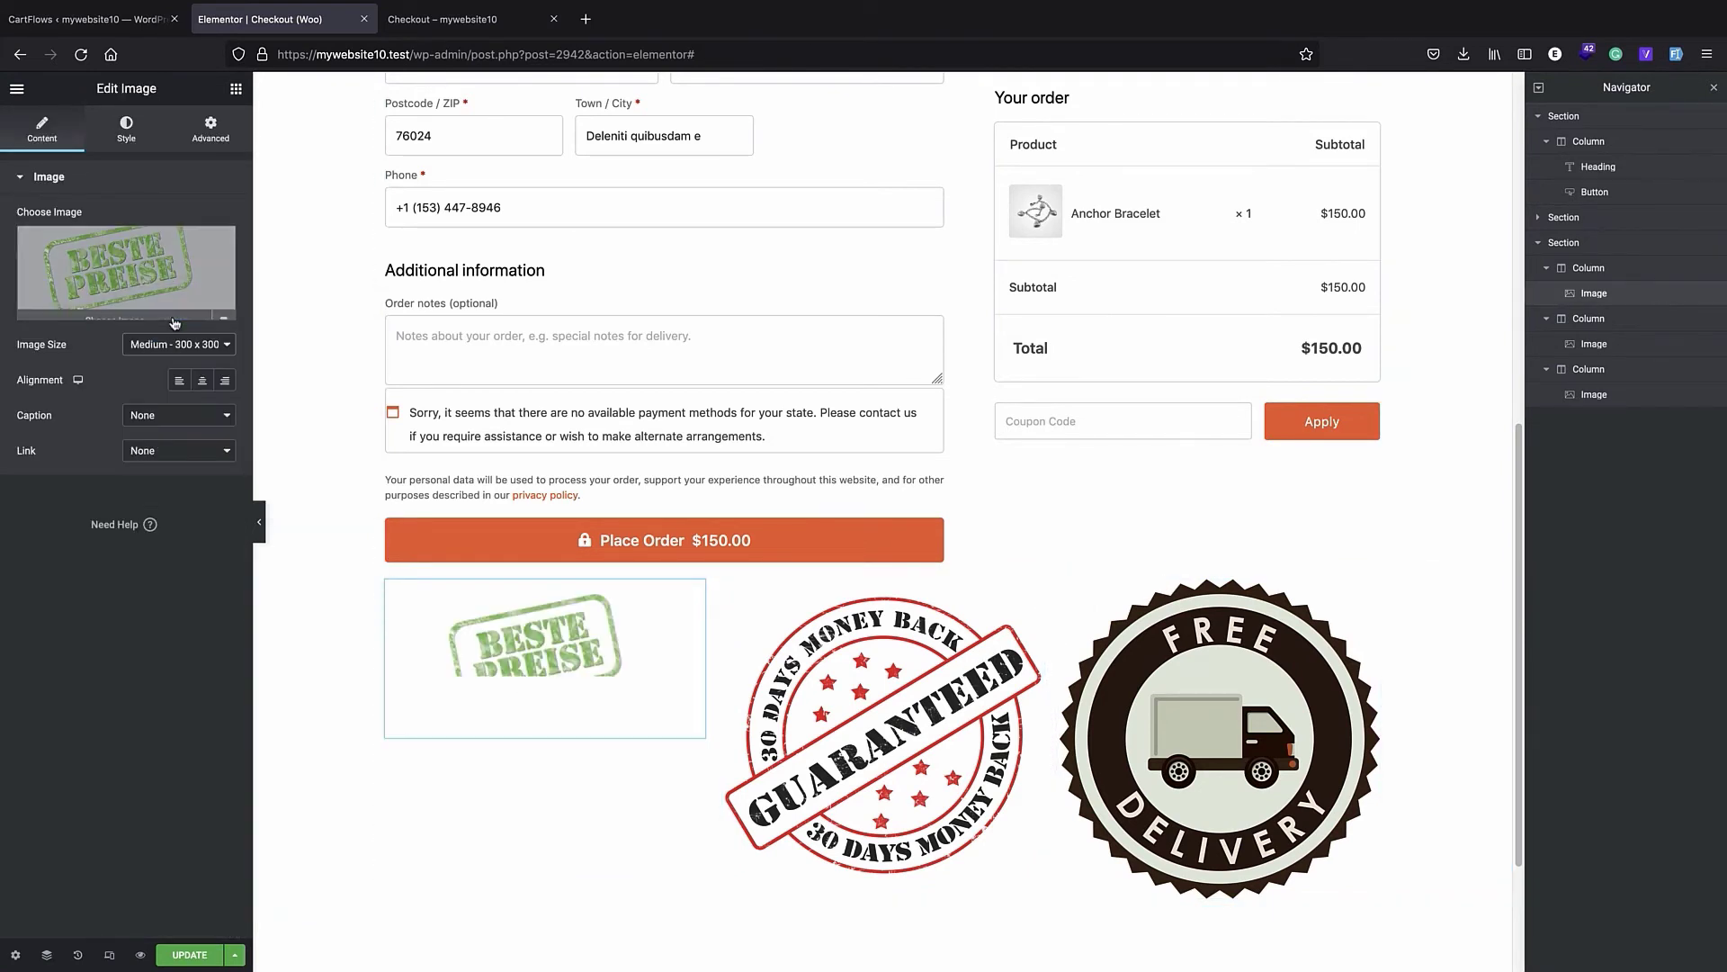
# - Set the image size of the money-back guarantee and free delivery badges to Medium - 300 x 300
pyautogui.click(781, 674)
pyautogui.click(177, 343)
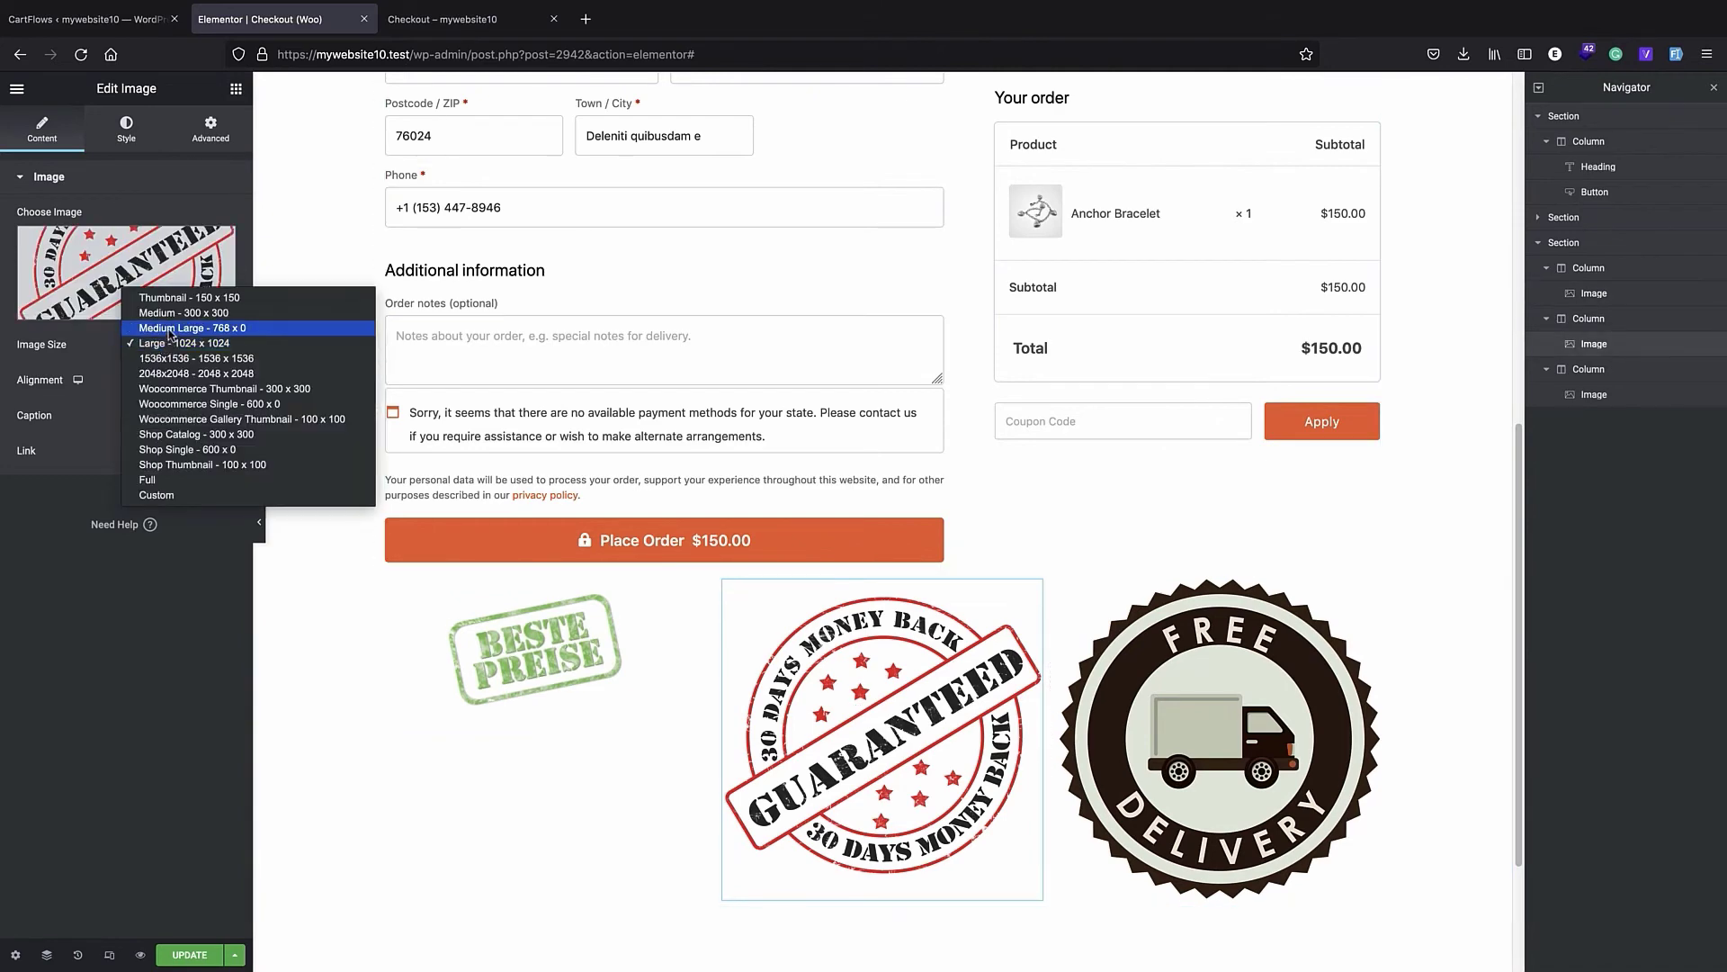
pyautogui.click(180, 327)
pyautogui.click(1076, 610)
pyautogui.click(177, 344)
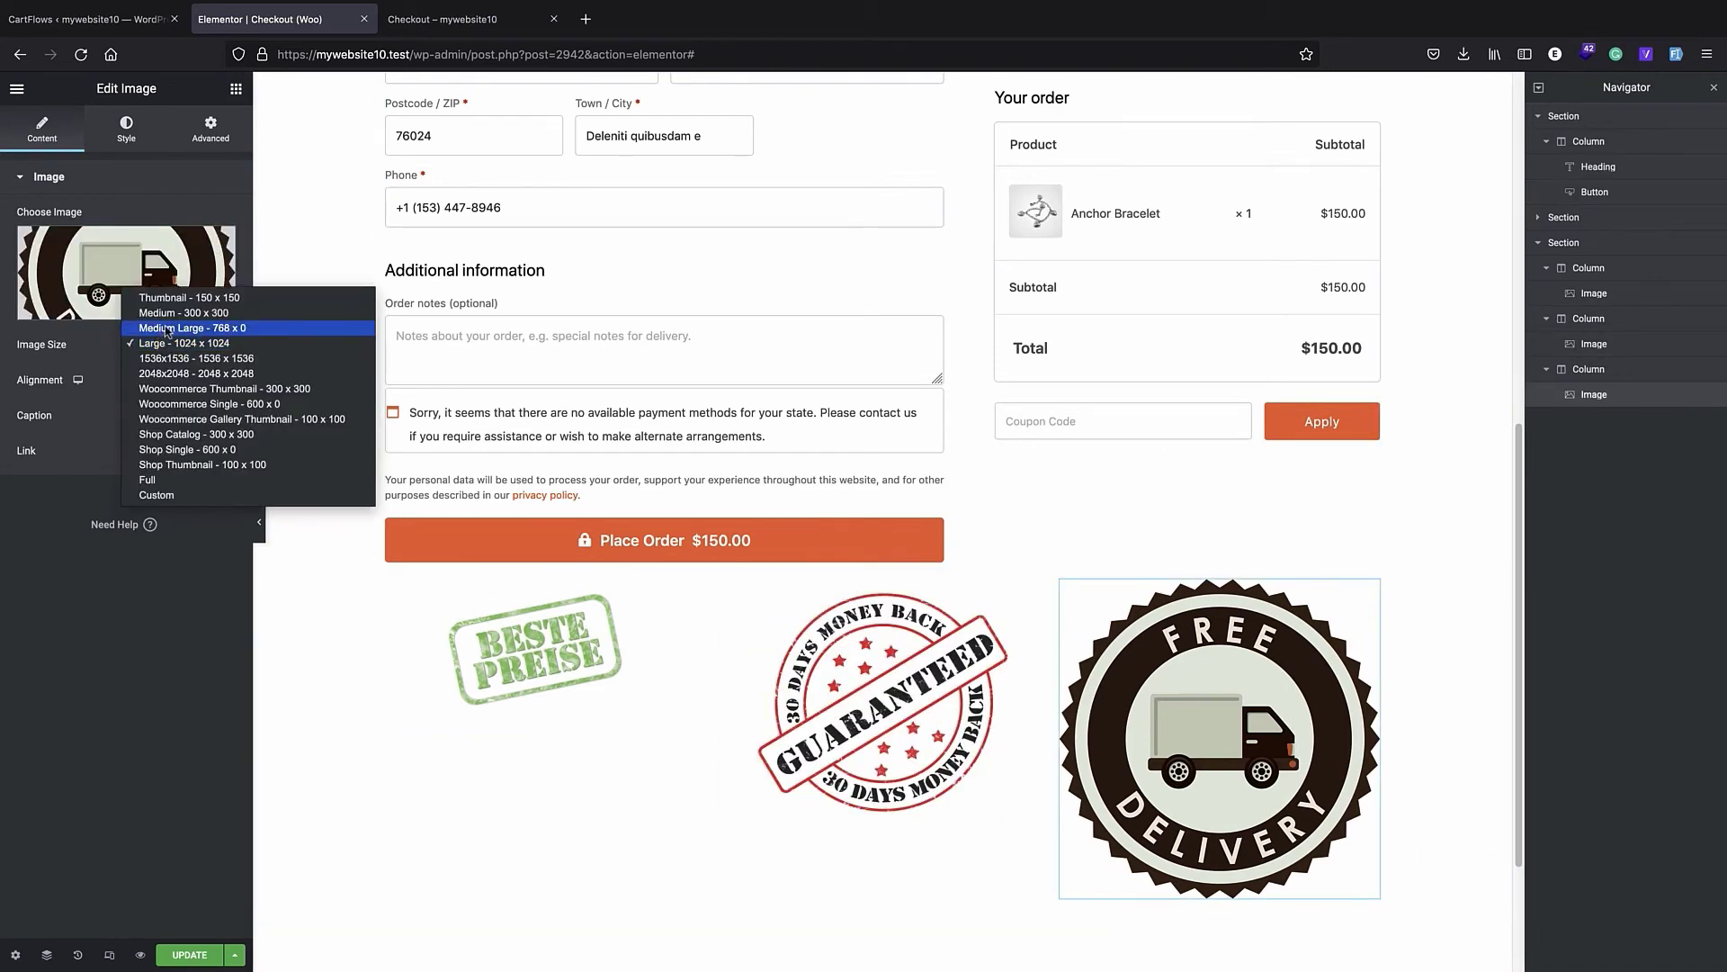
pyautogui.click(177, 314)
# - Give the Beste Preise badge a linked padding of 3 em on all four sides
pyautogui.click(495, 698)
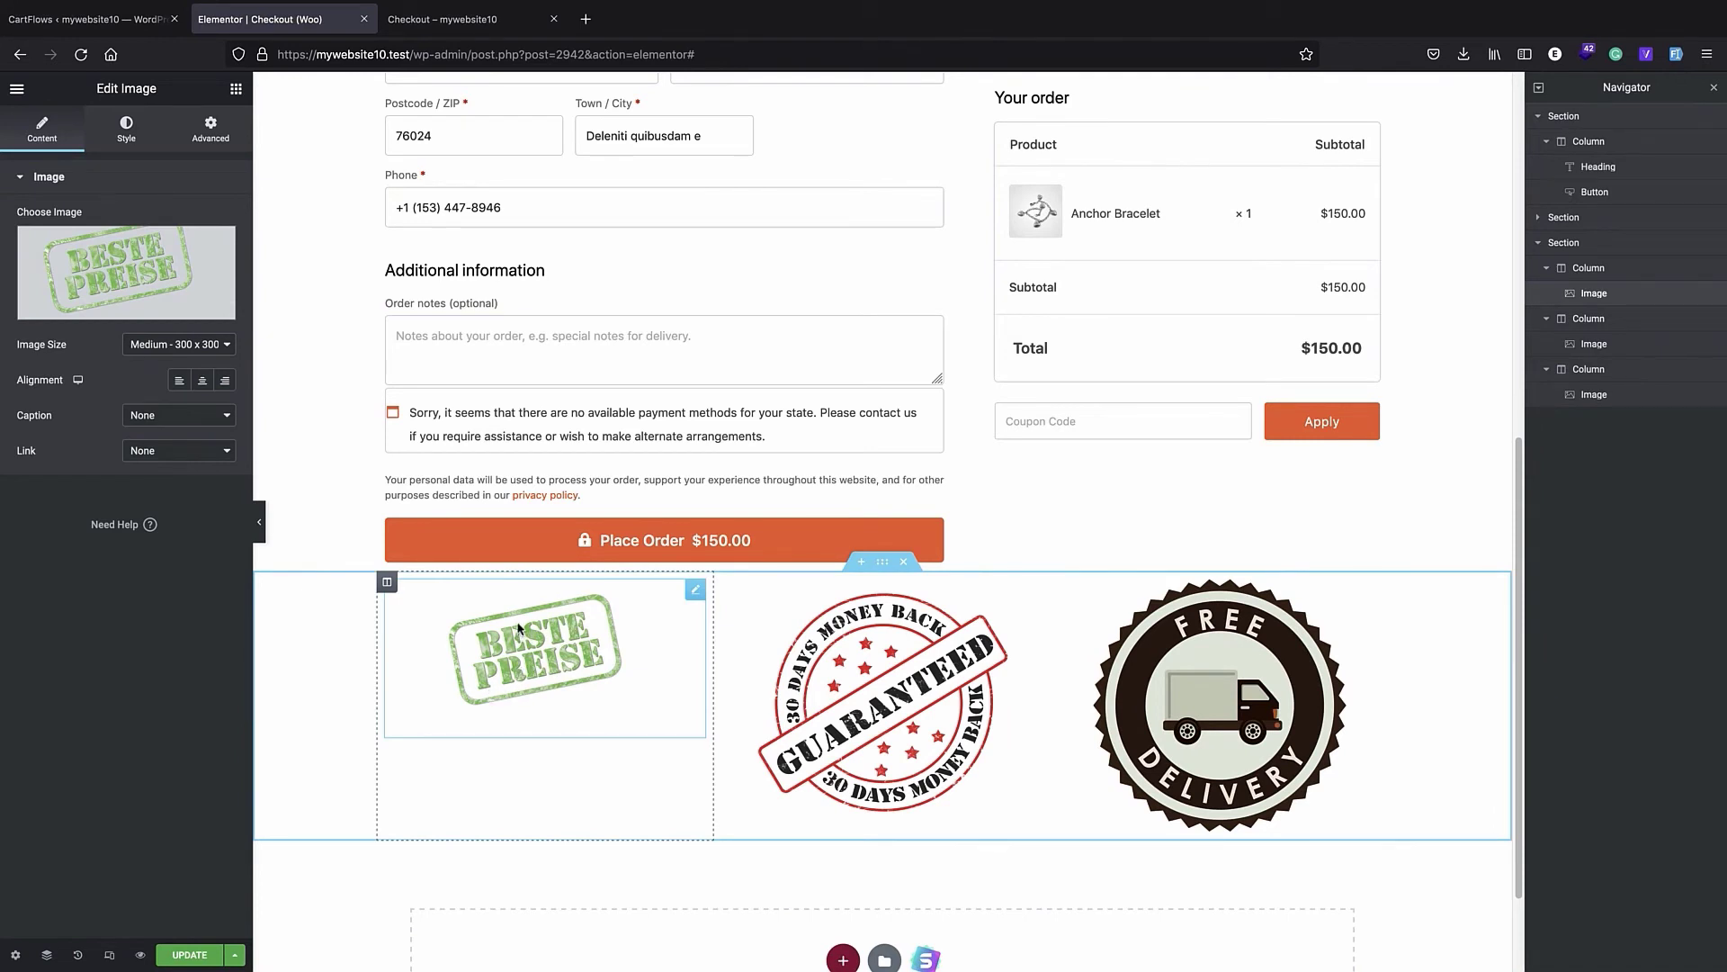
pyautogui.click(212, 133)
pyautogui.click(141, 133)
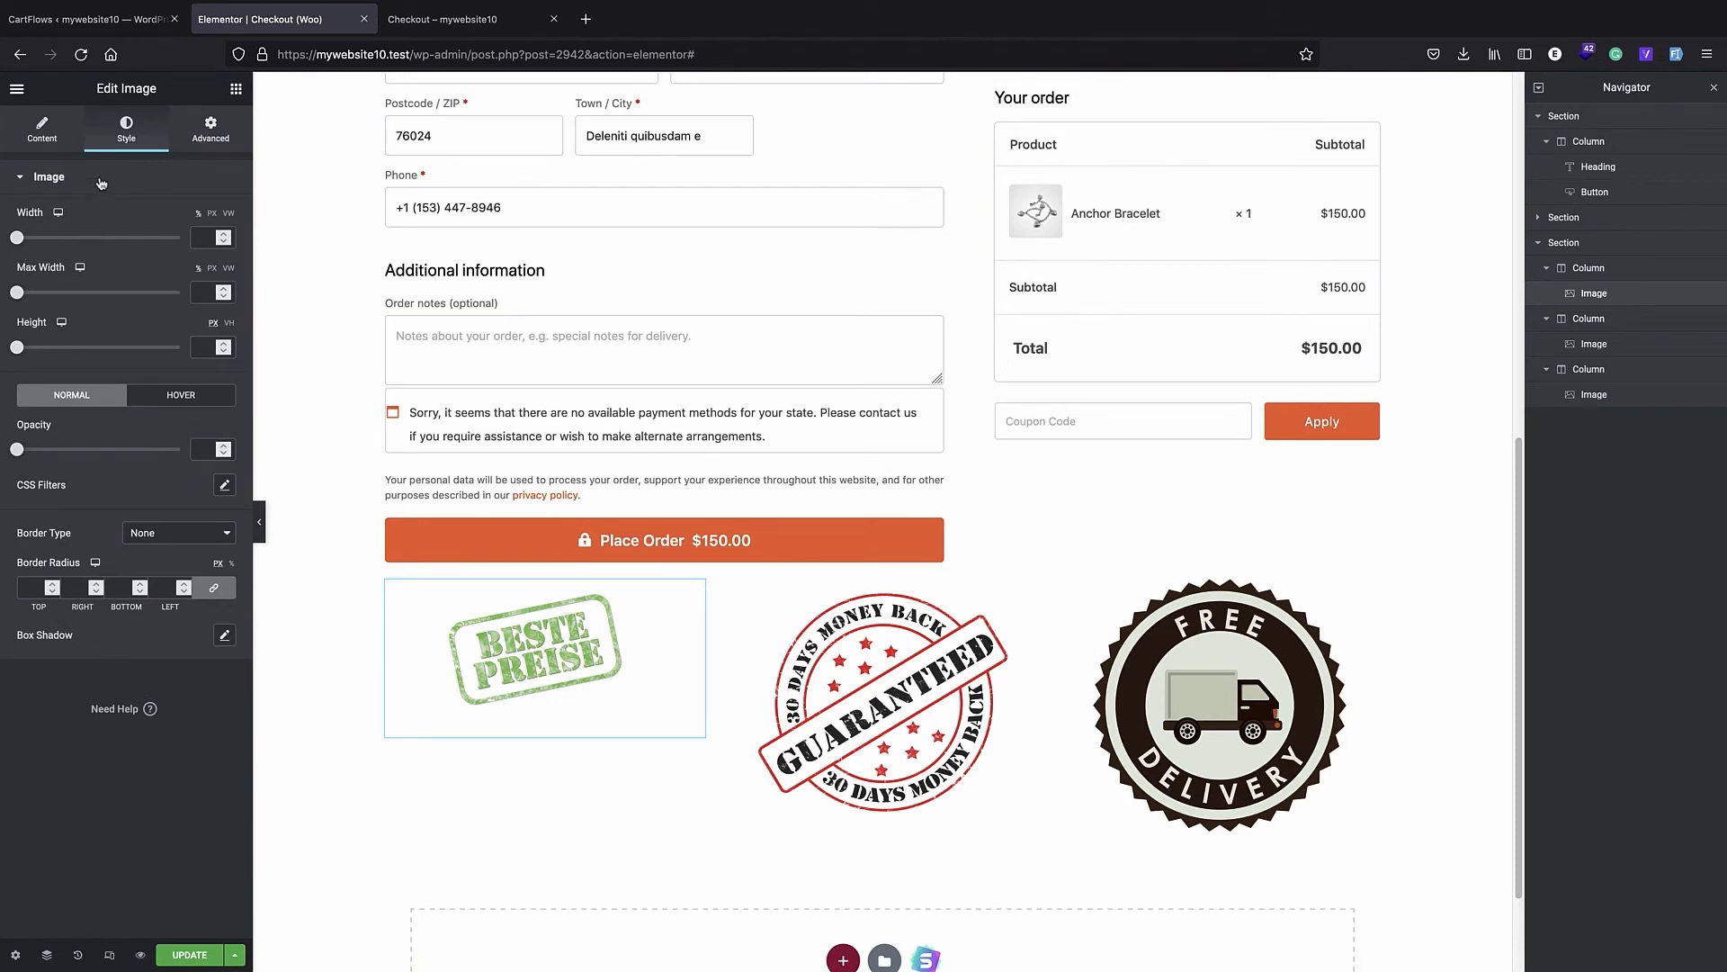
pyautogui.click(210, 131)
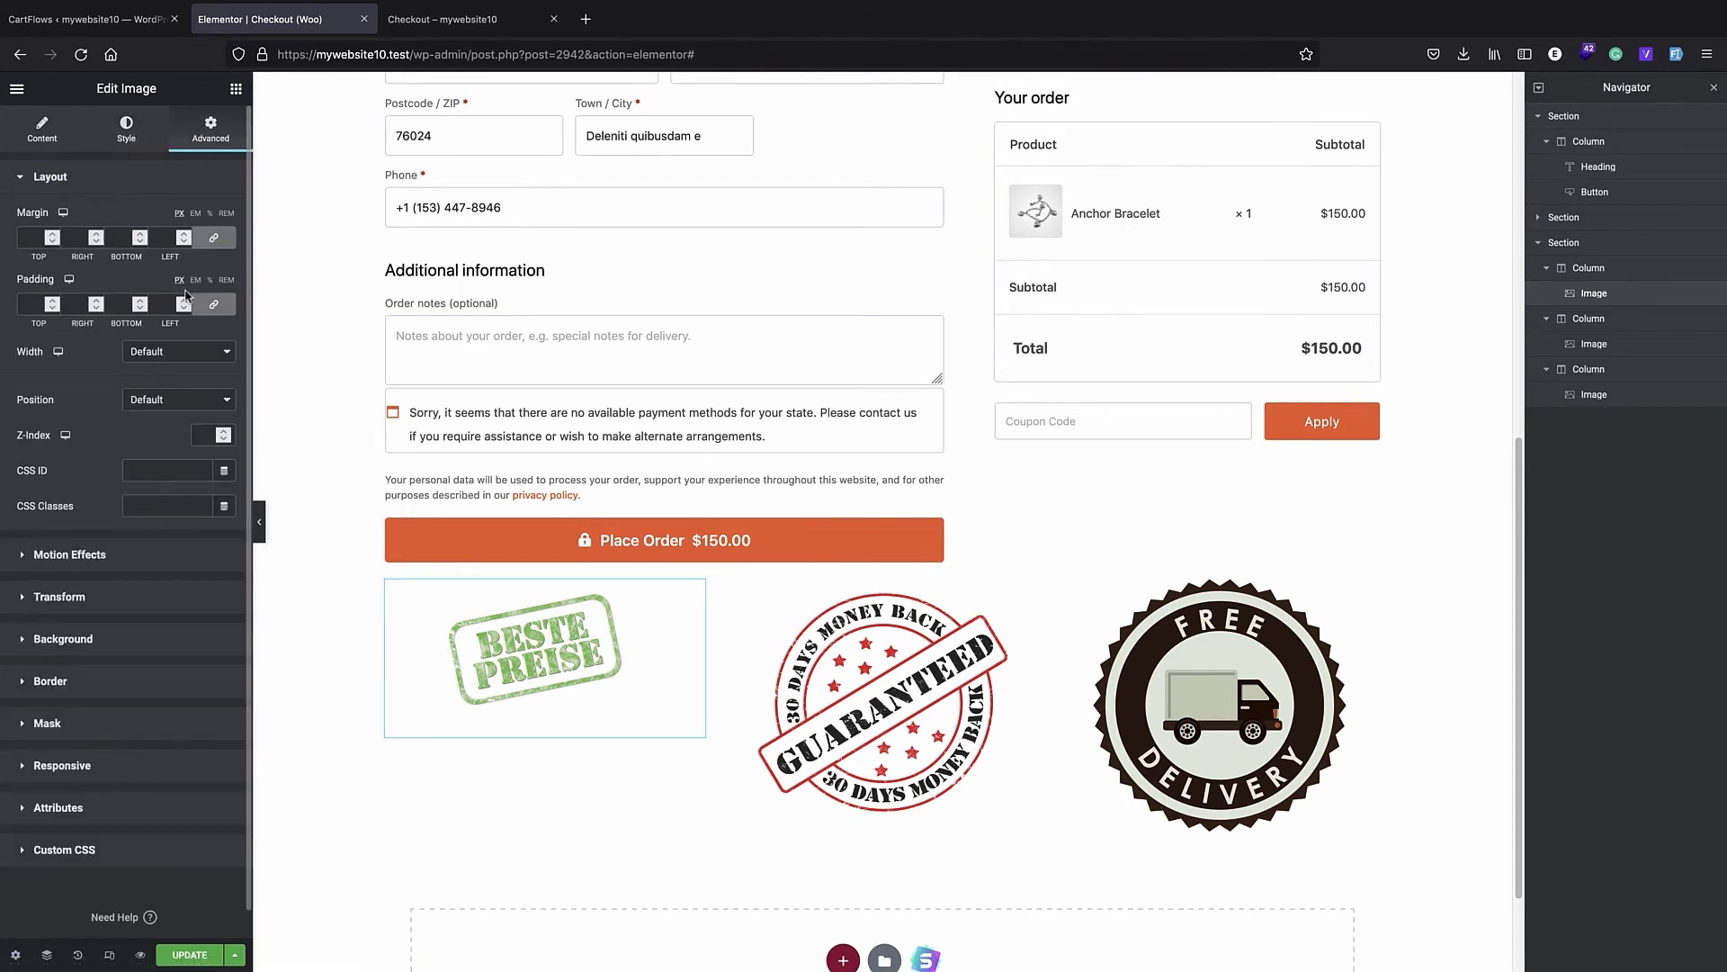
pyautogui.click(52, 304)
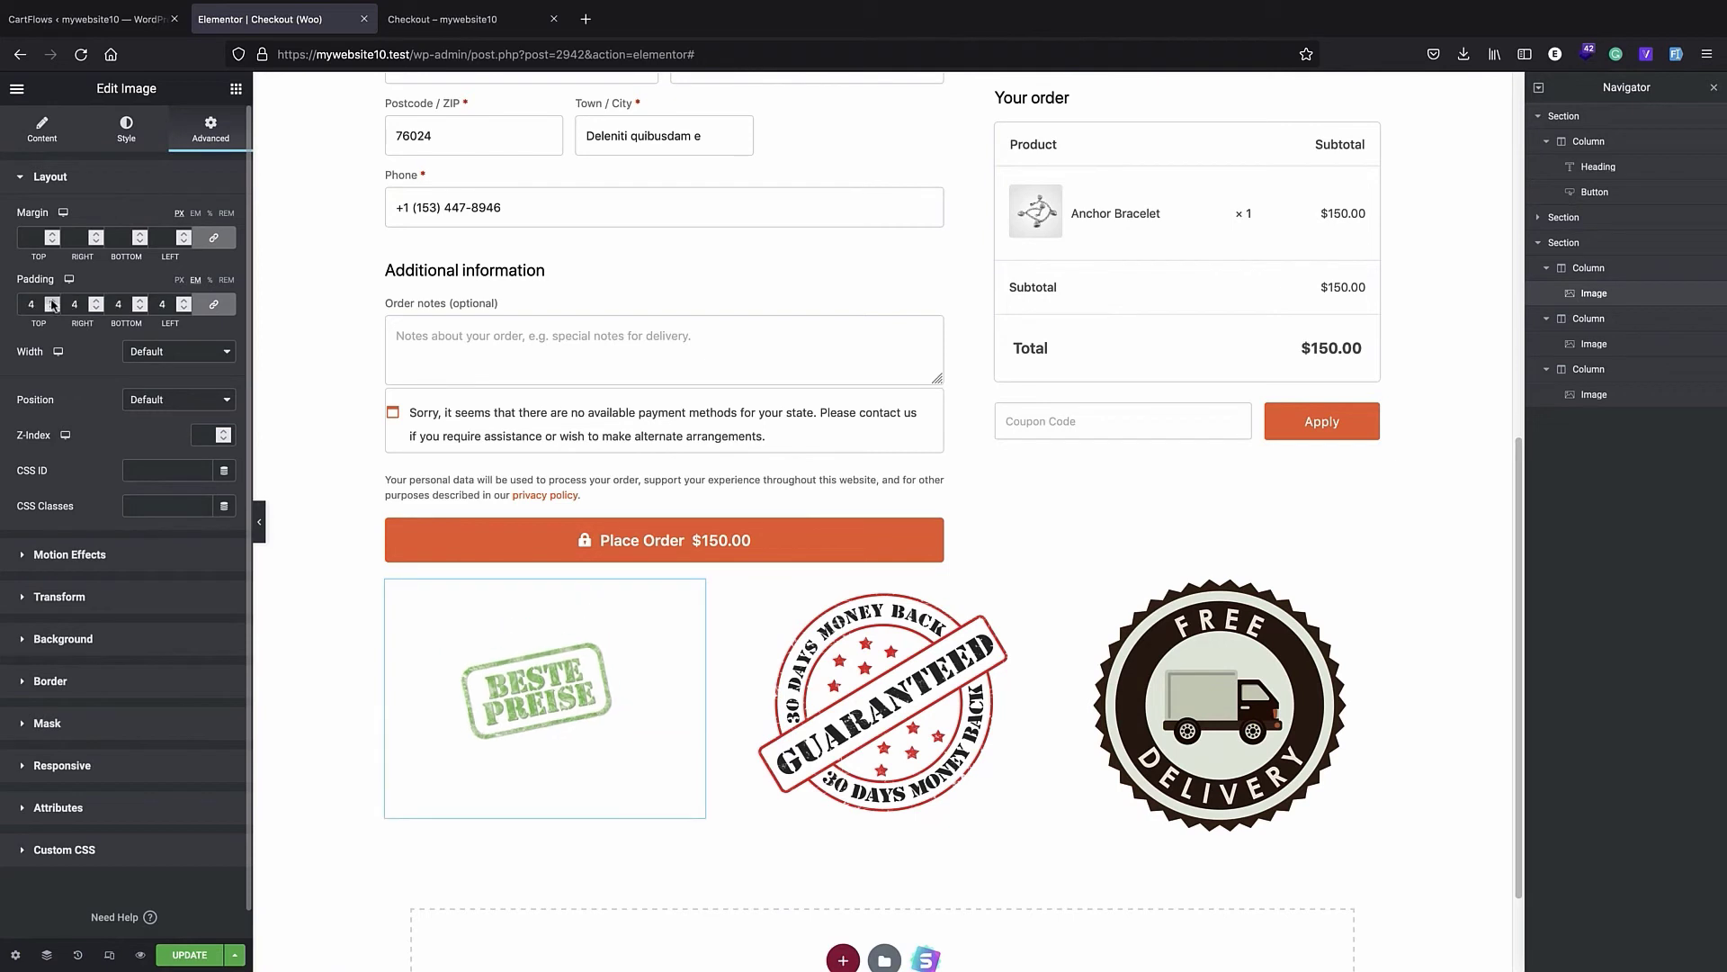
pyautogui.click(53, 304)
pyautogui.click(52, 308)
pyautogui.click(52, 308)
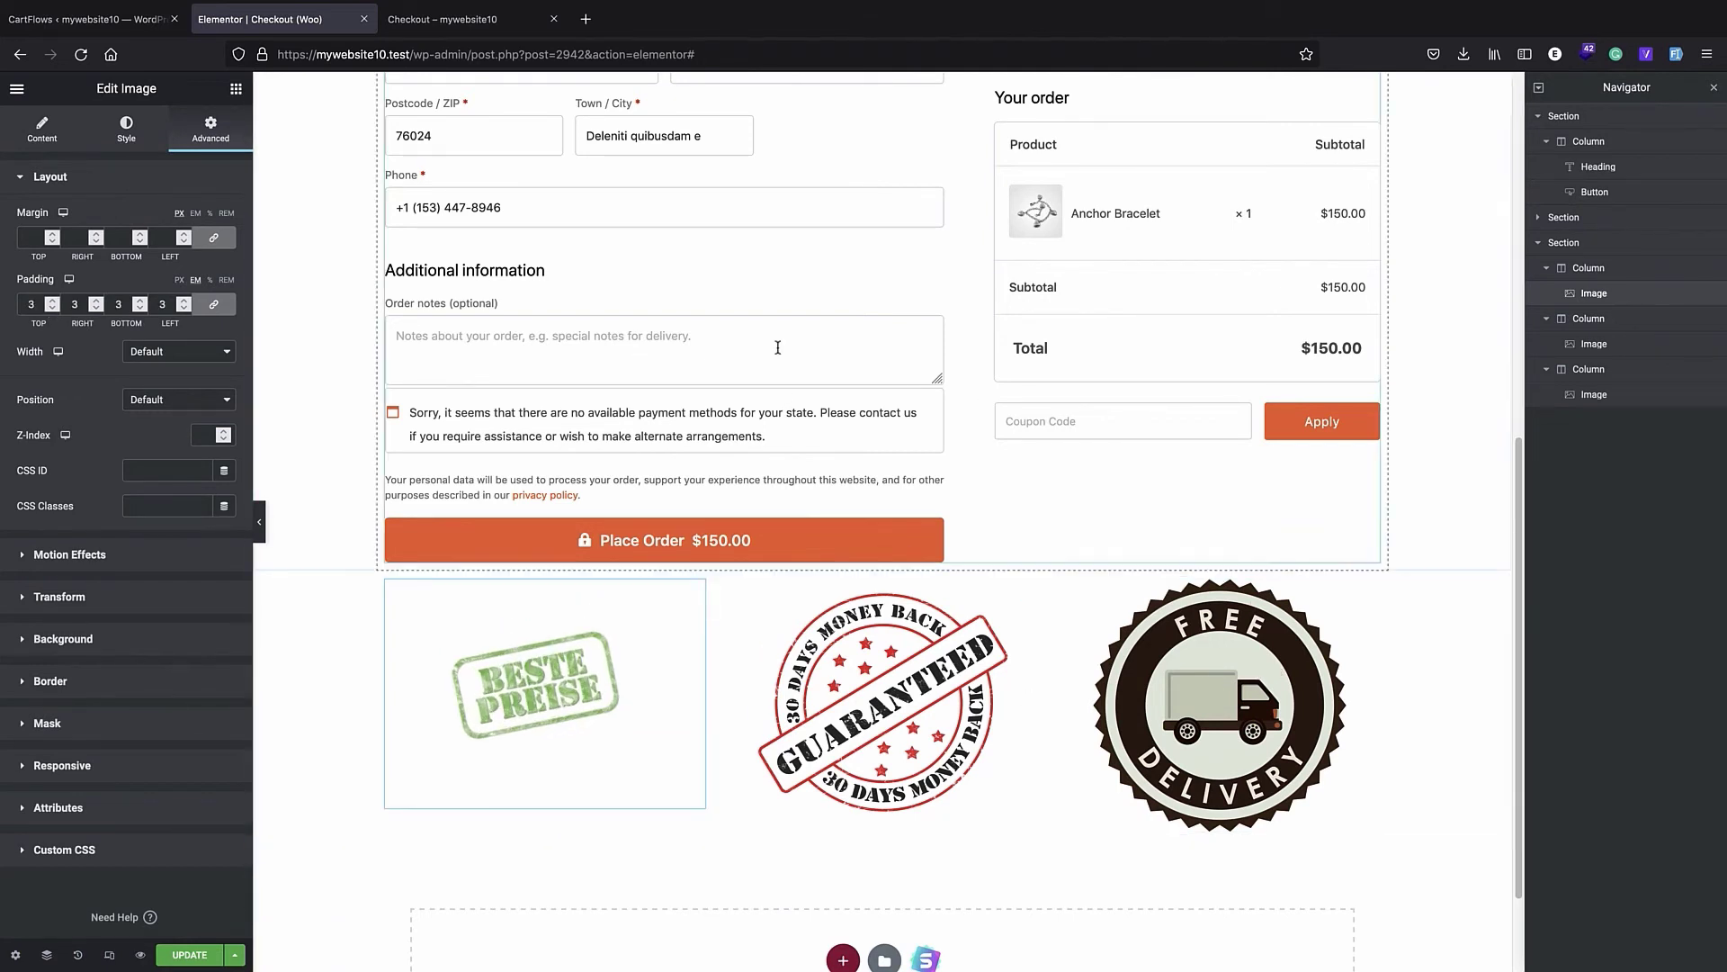
# - Give the free delivery badge a custom image size with a width of 200, leaving the height empty, and apply it
pyautogui.scroll(-2, 779, 469)
pyautogui.scroll(5, 772, 539)
pyautogui.scroll(-3, 772, 539)
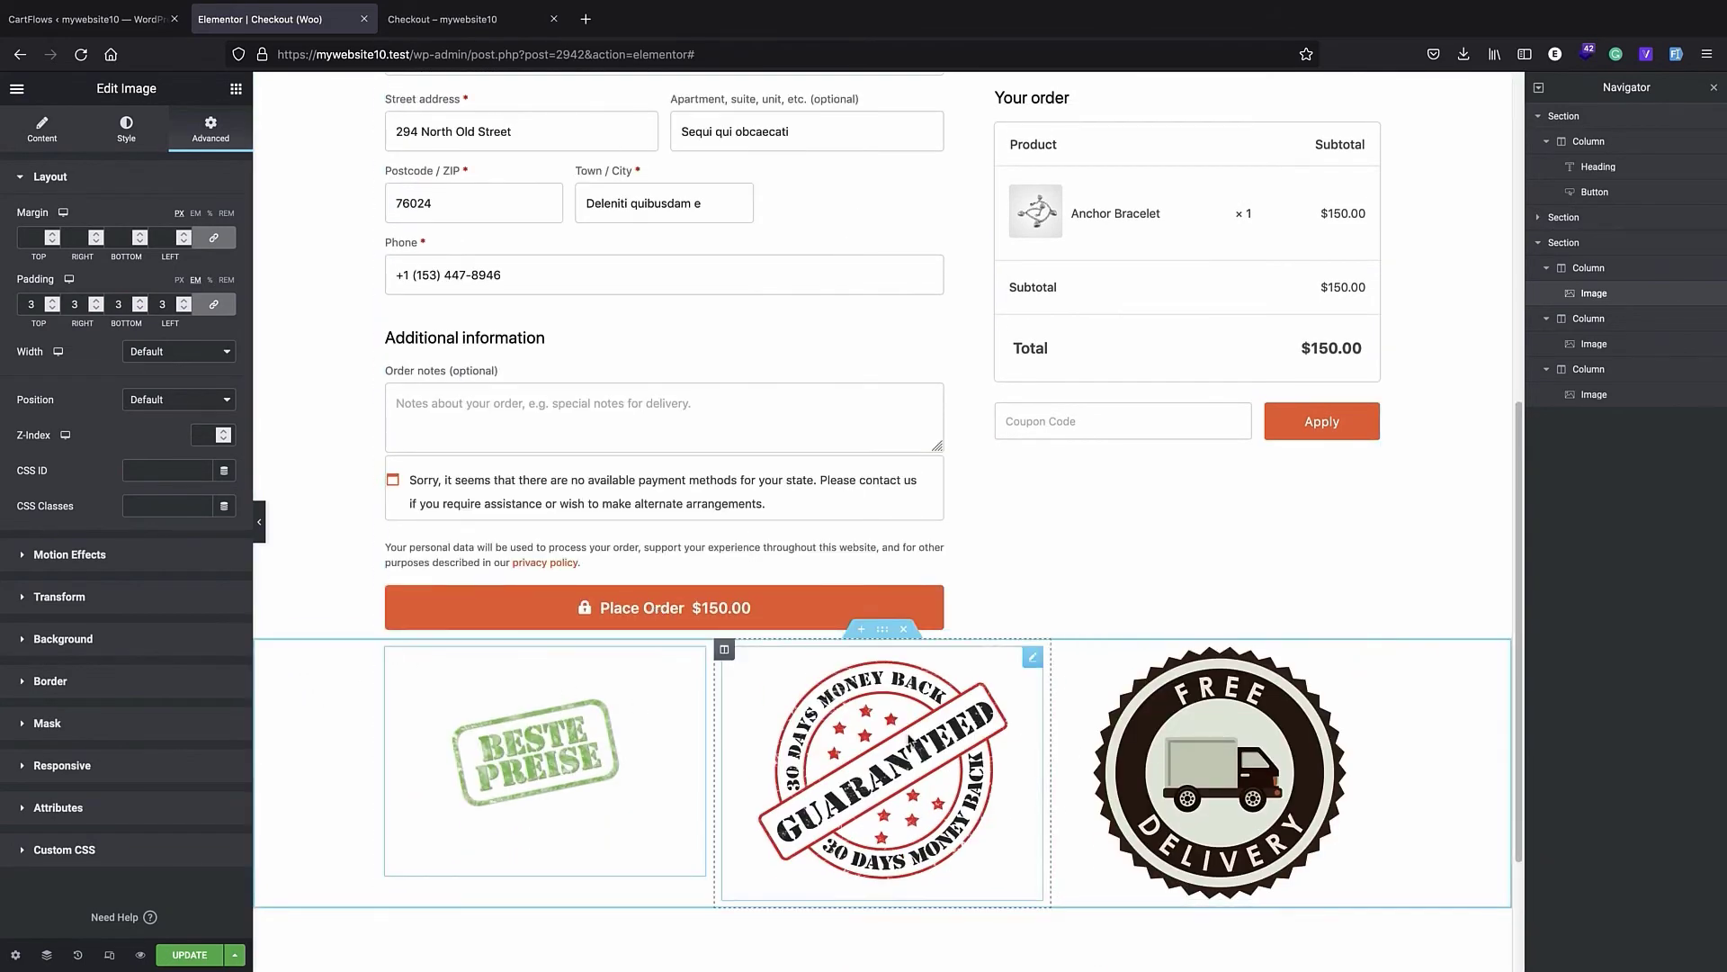
pyautogui.click(1146, 756)
pyautogui.click(179, 344)
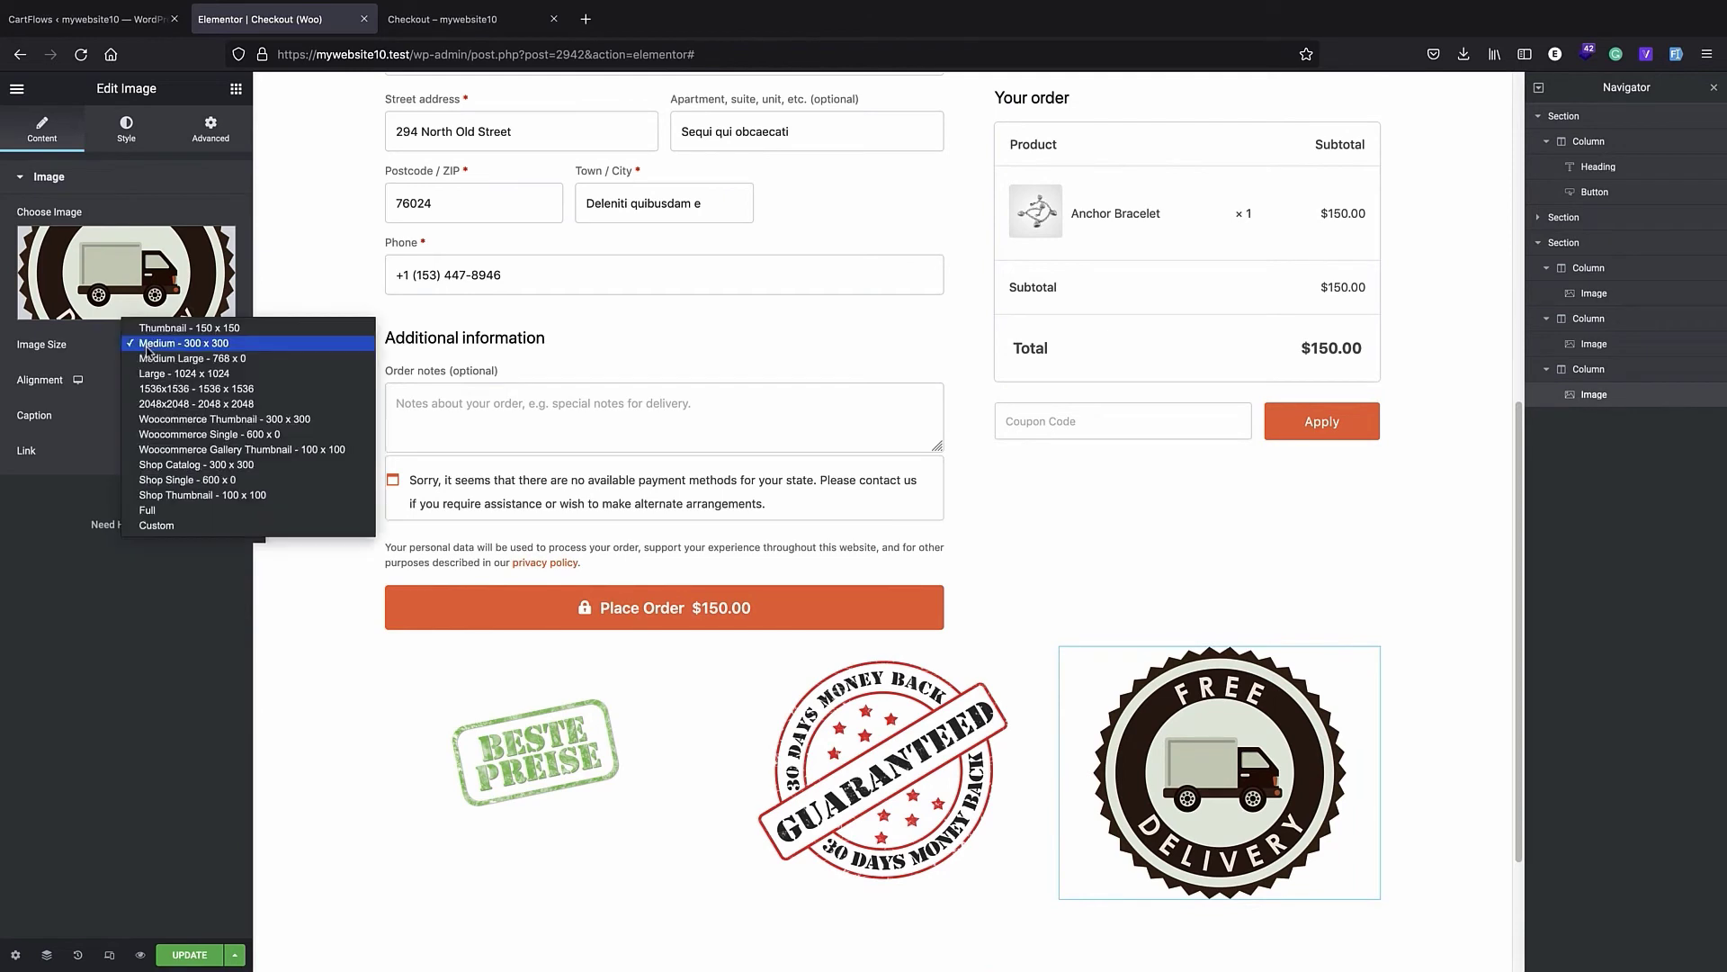
pyautogui.click(184, 329)
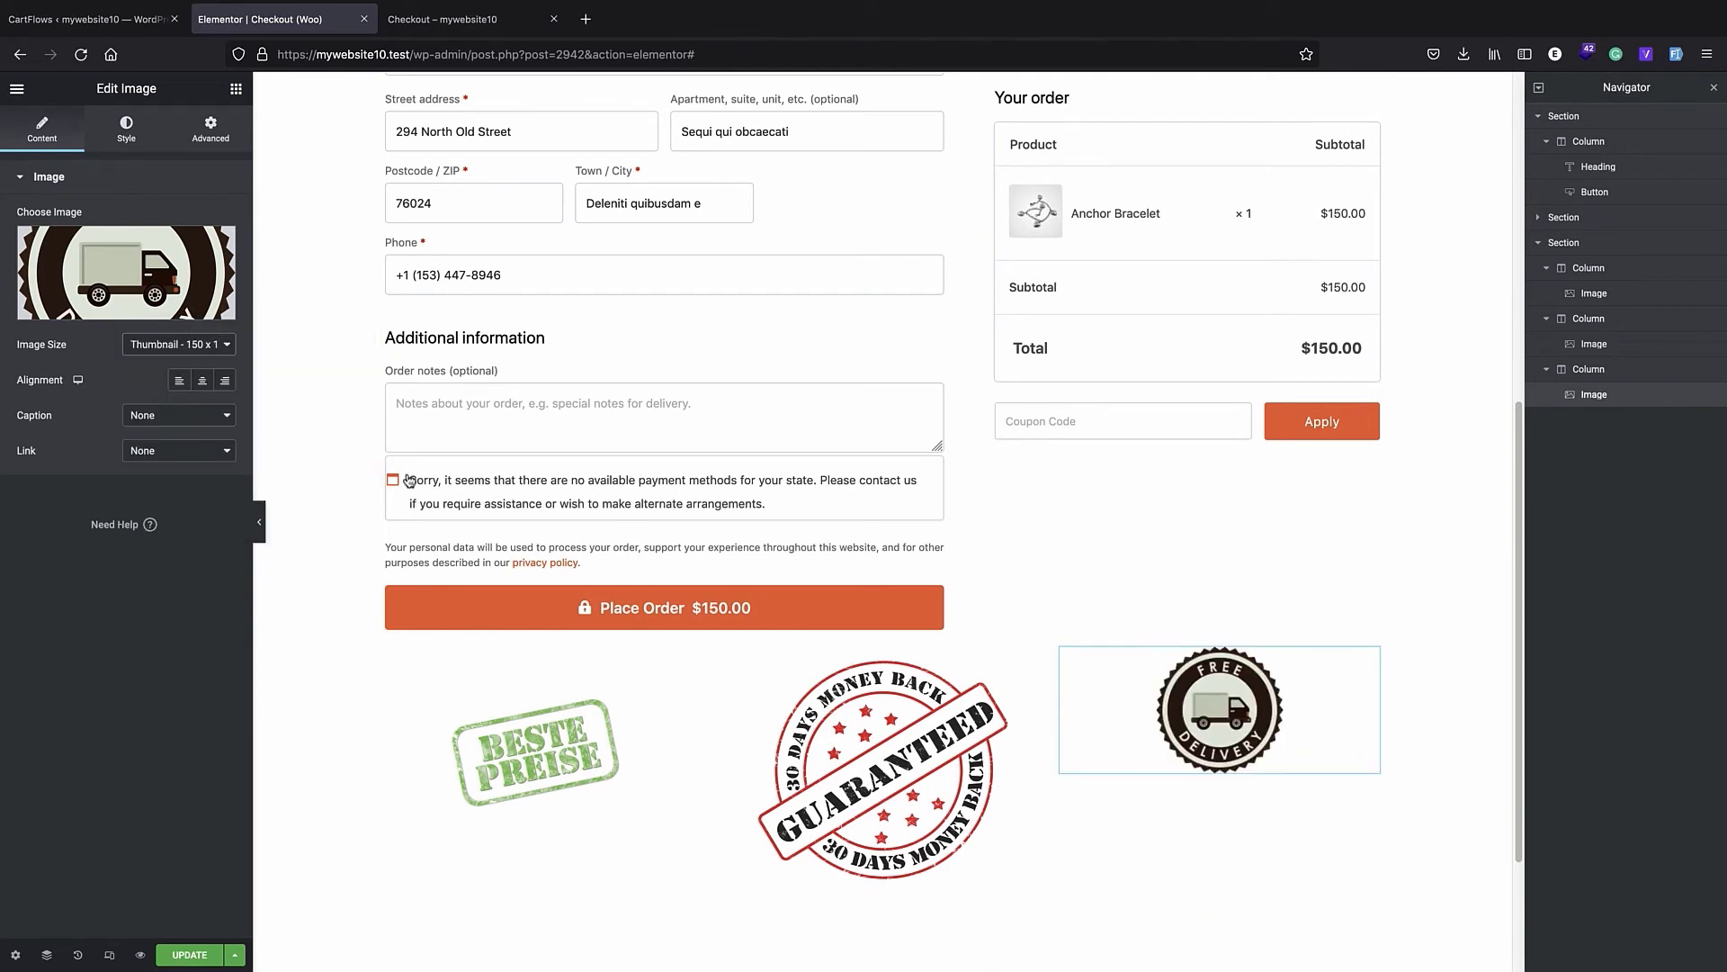
pyautogui.click(181, 340)
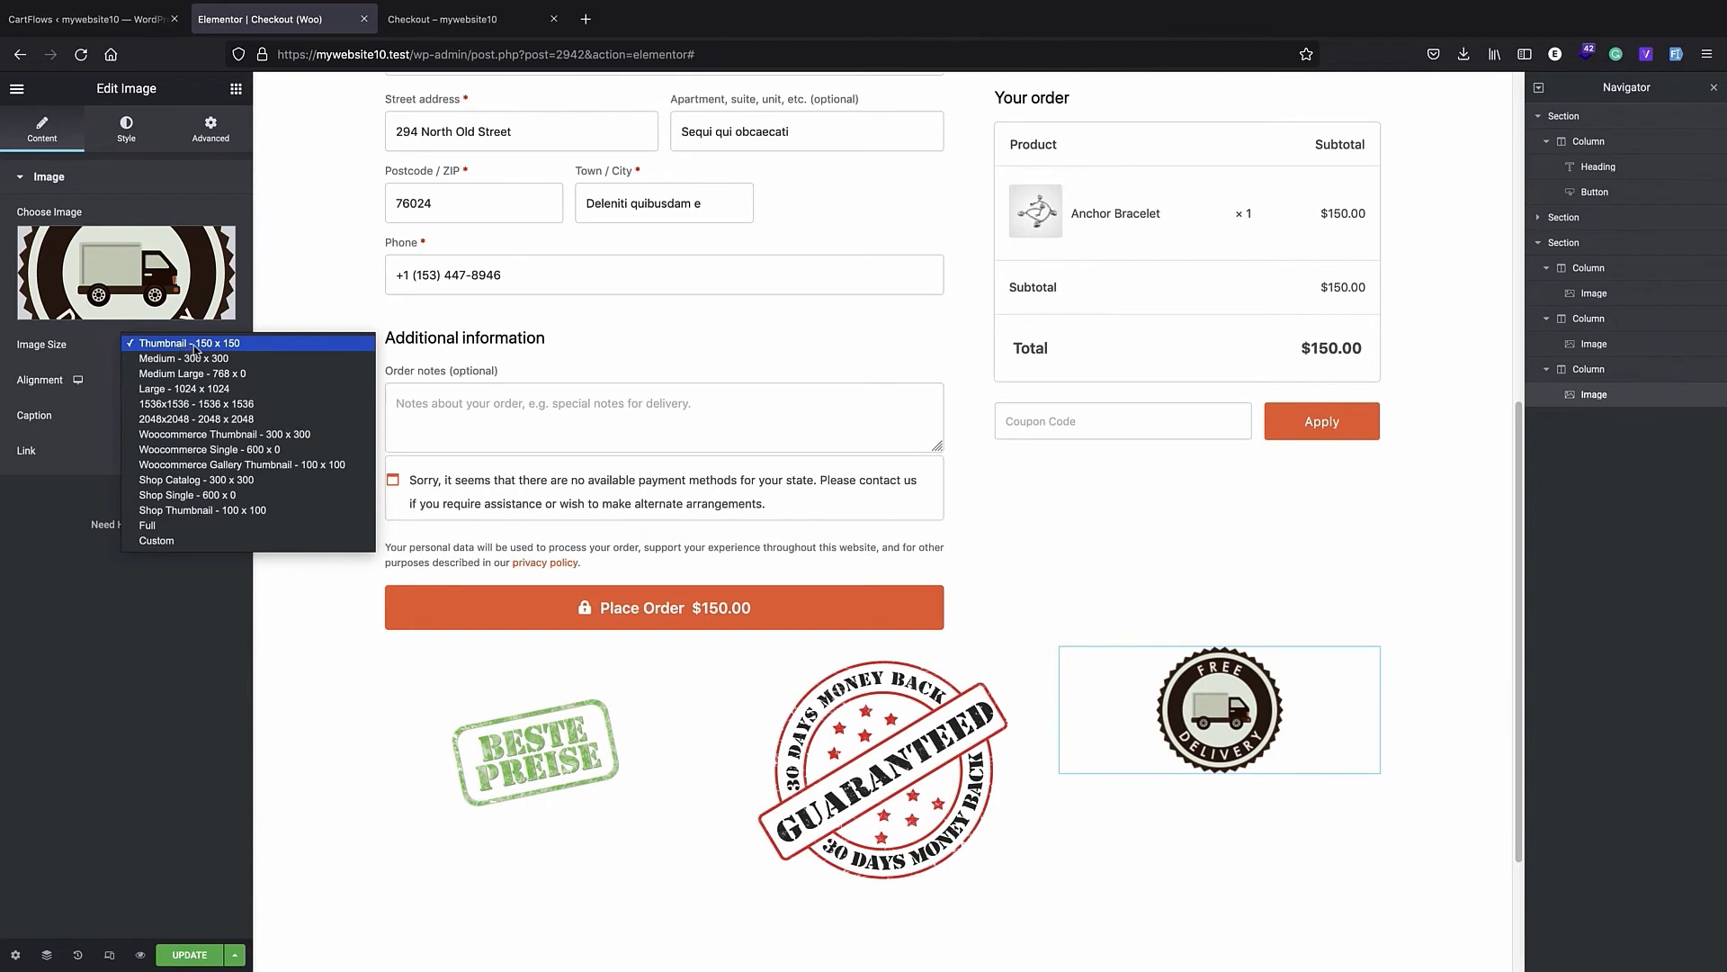
pyautogui.click(189, 540)
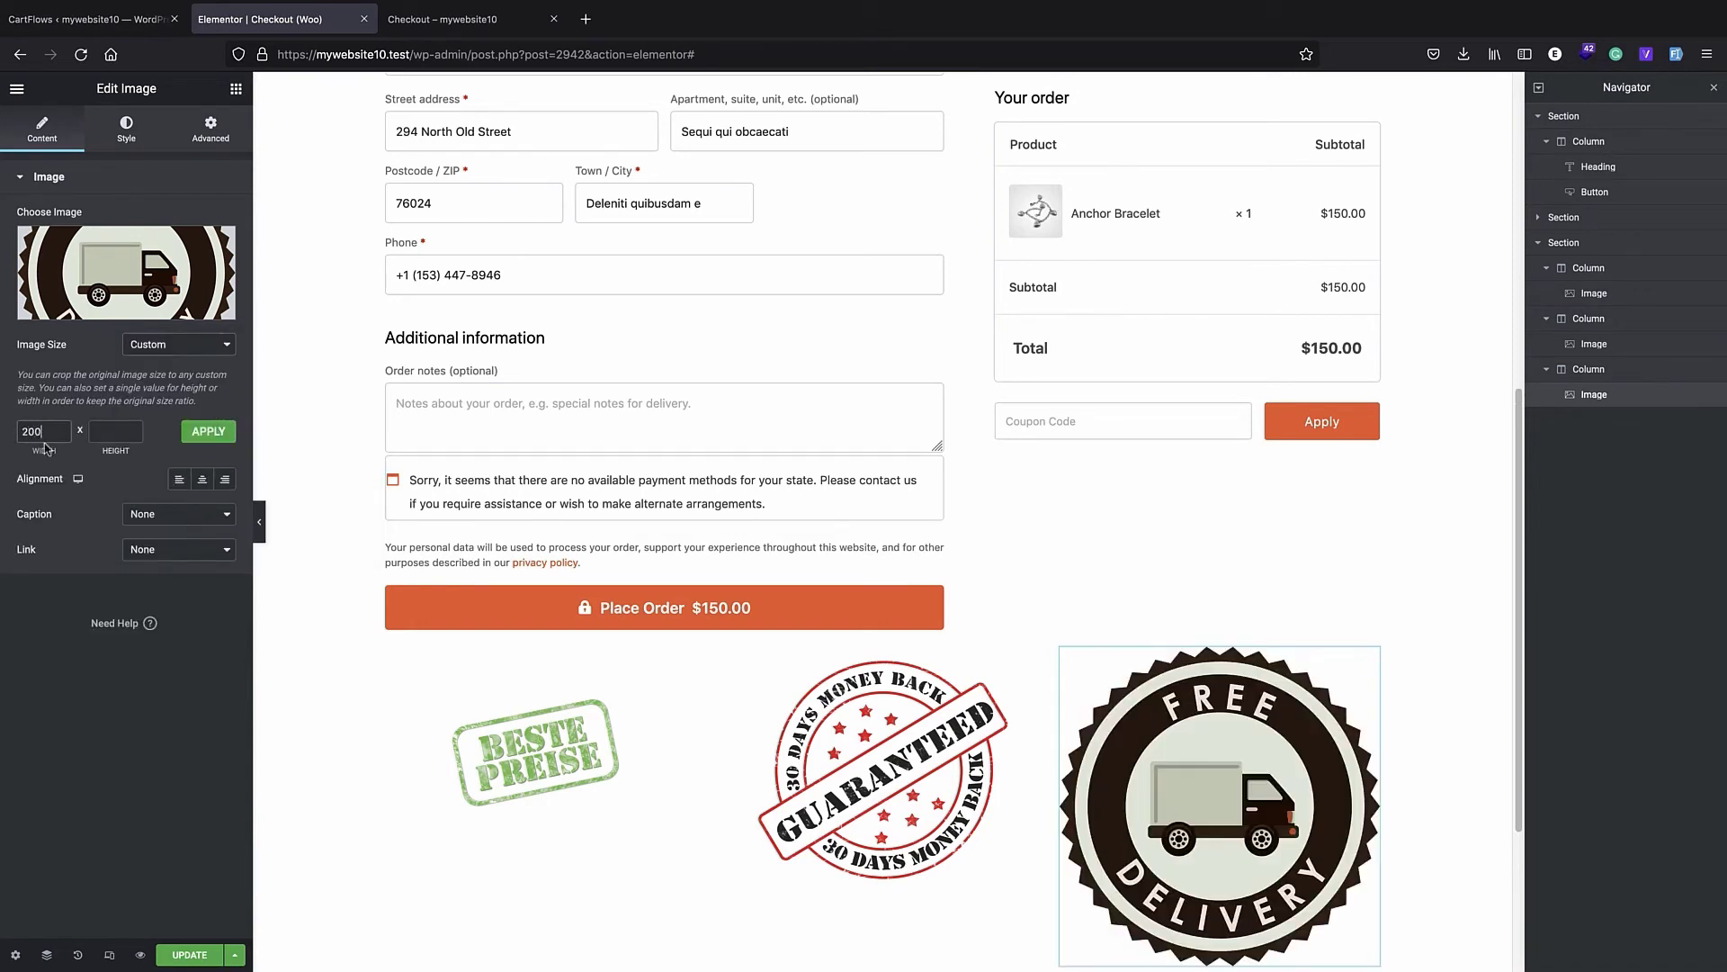
pyautogui.click(205, 432)
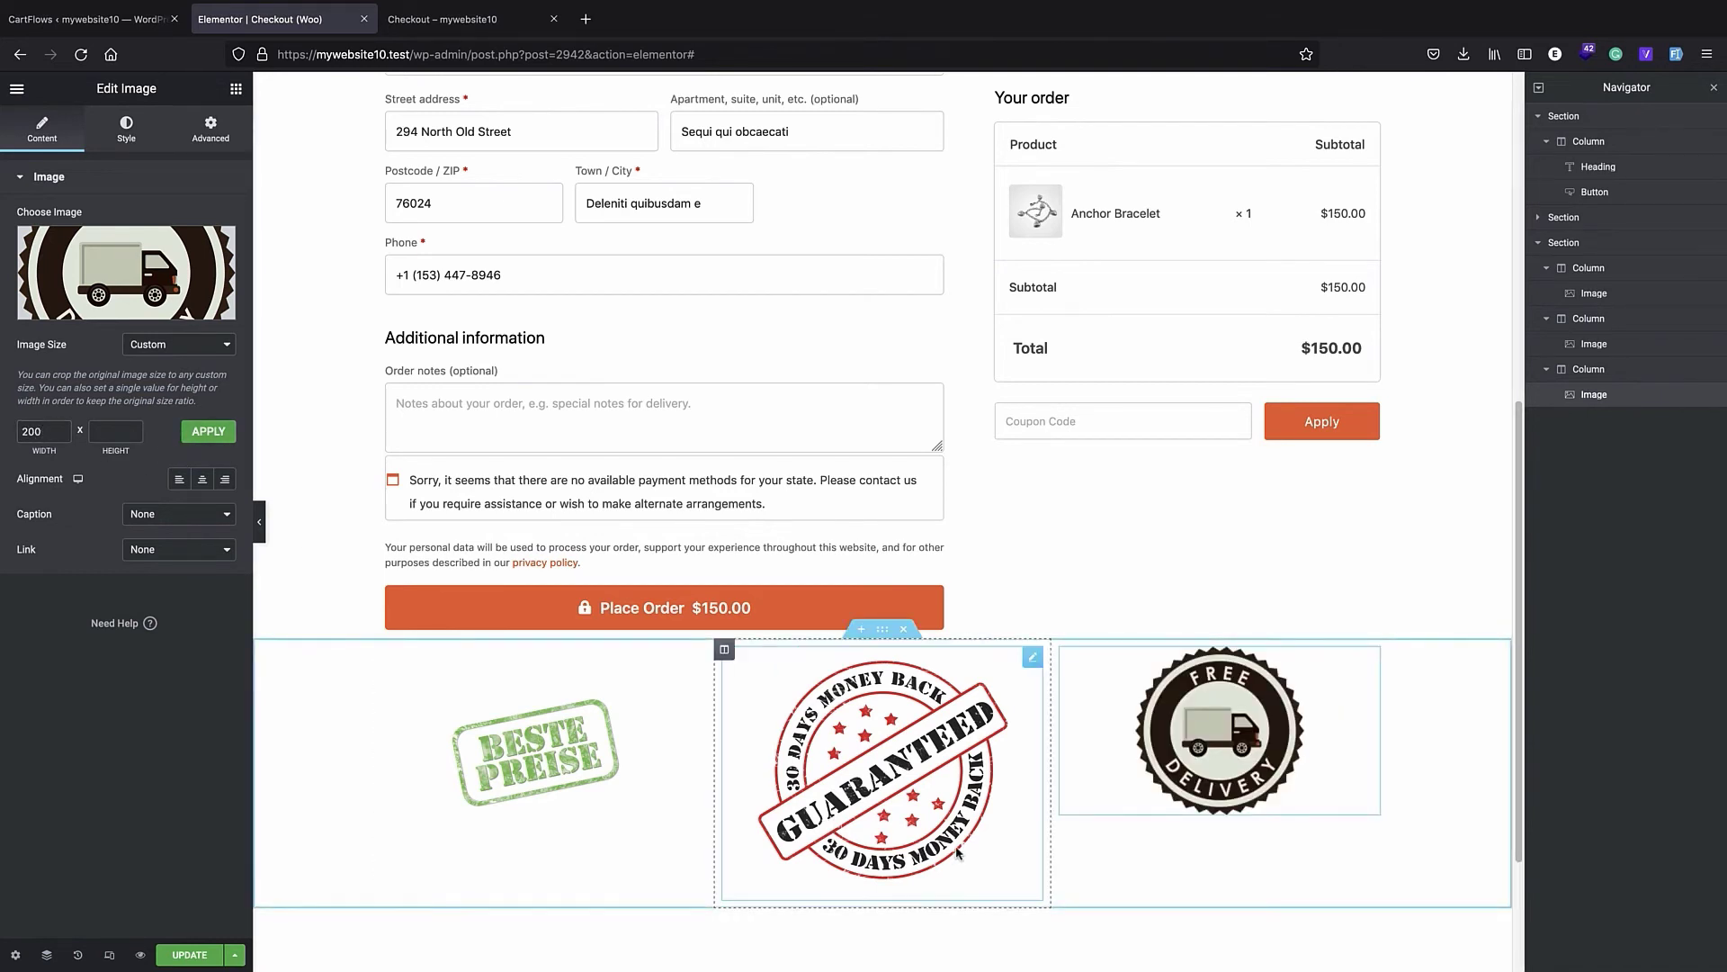
# - Give the money-back guarantee badge a custom image size with a width of 200 and apply it
pyautogui.click(882, 769)
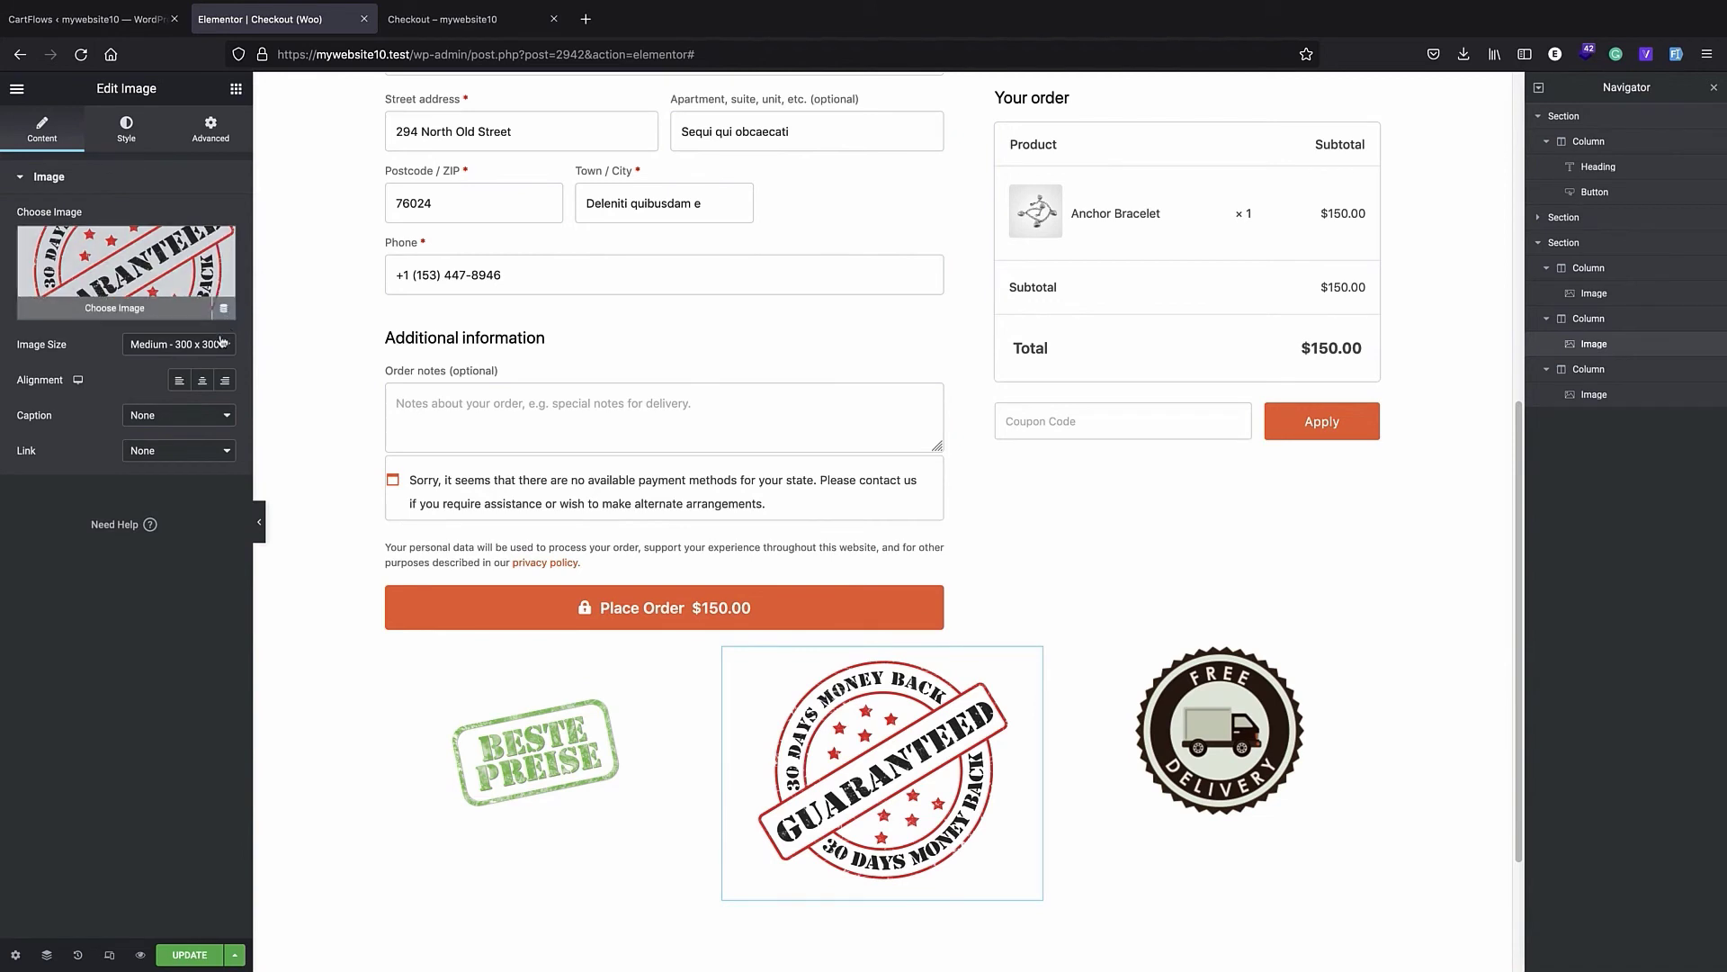
pyautogui.click(178, 345)
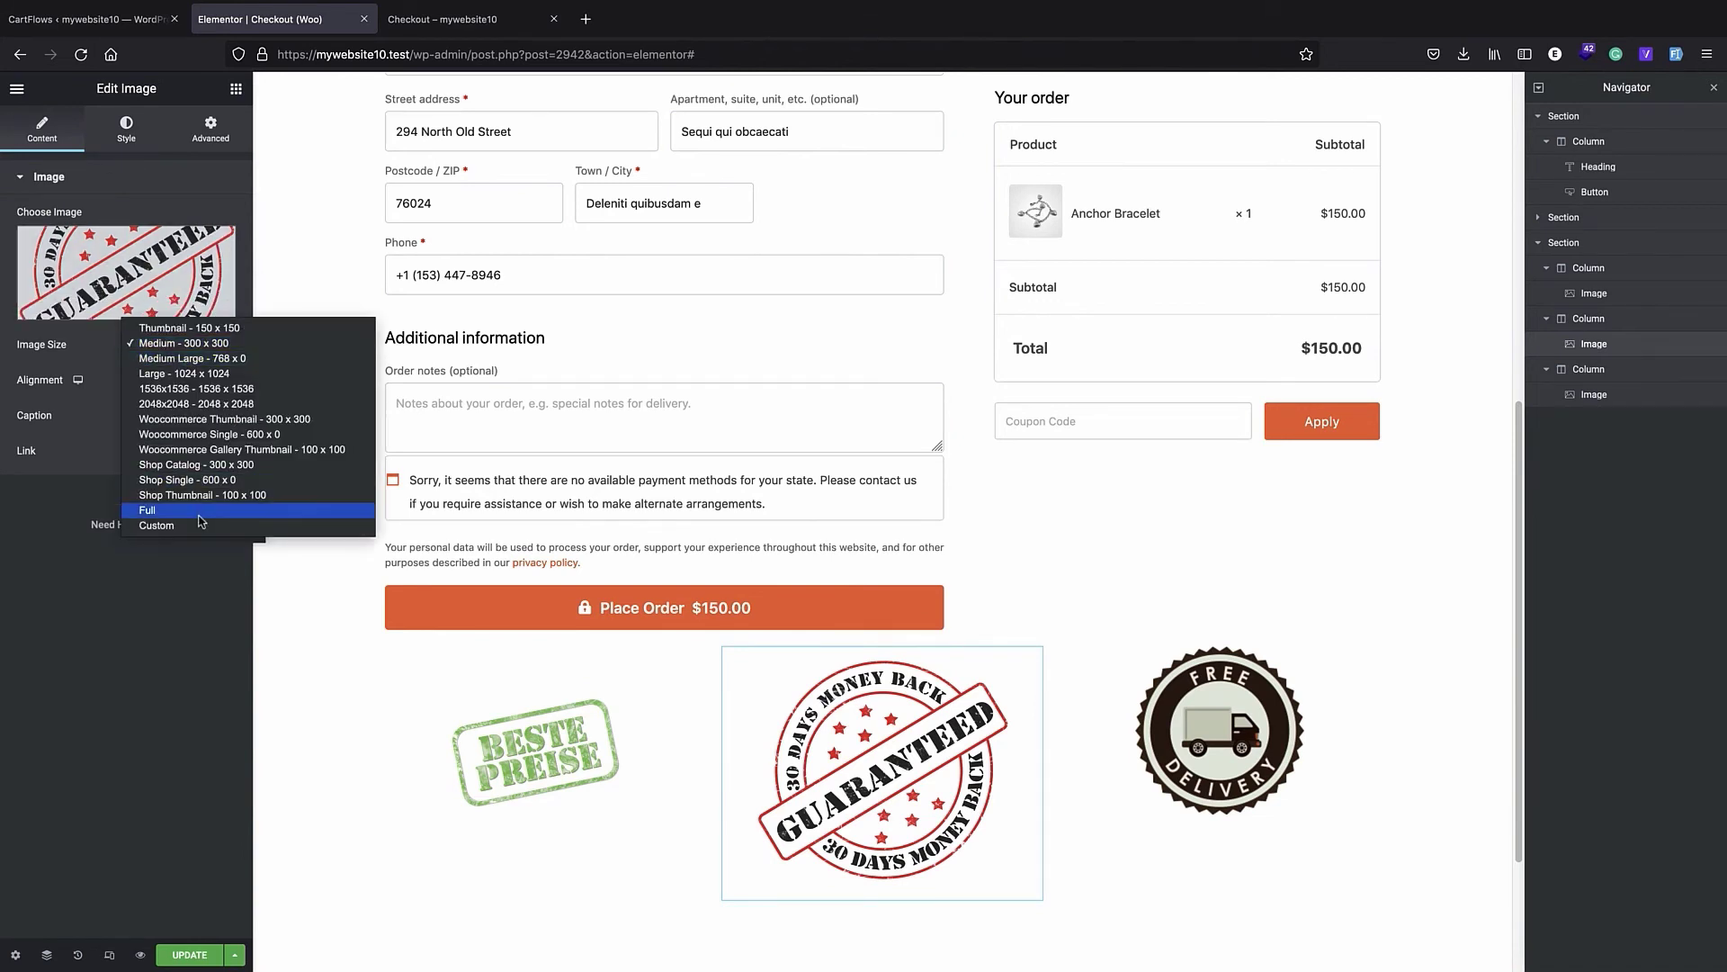
pyautogui.click(153, 529)
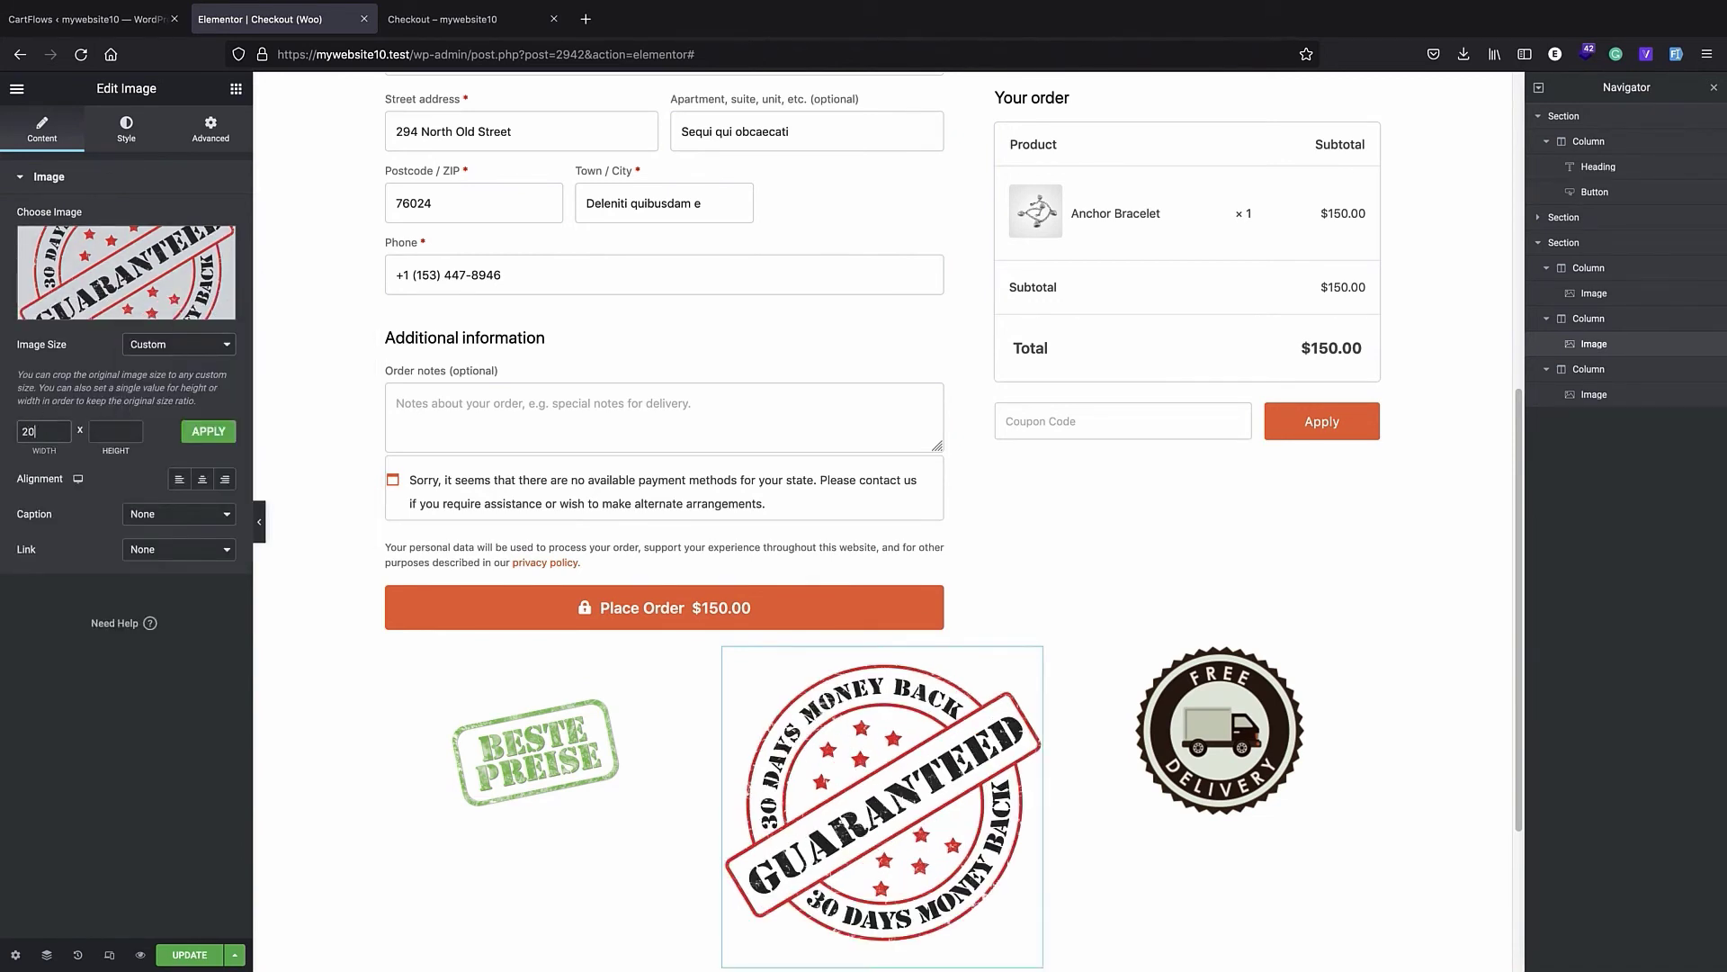
pyautogui.click(208, 432)
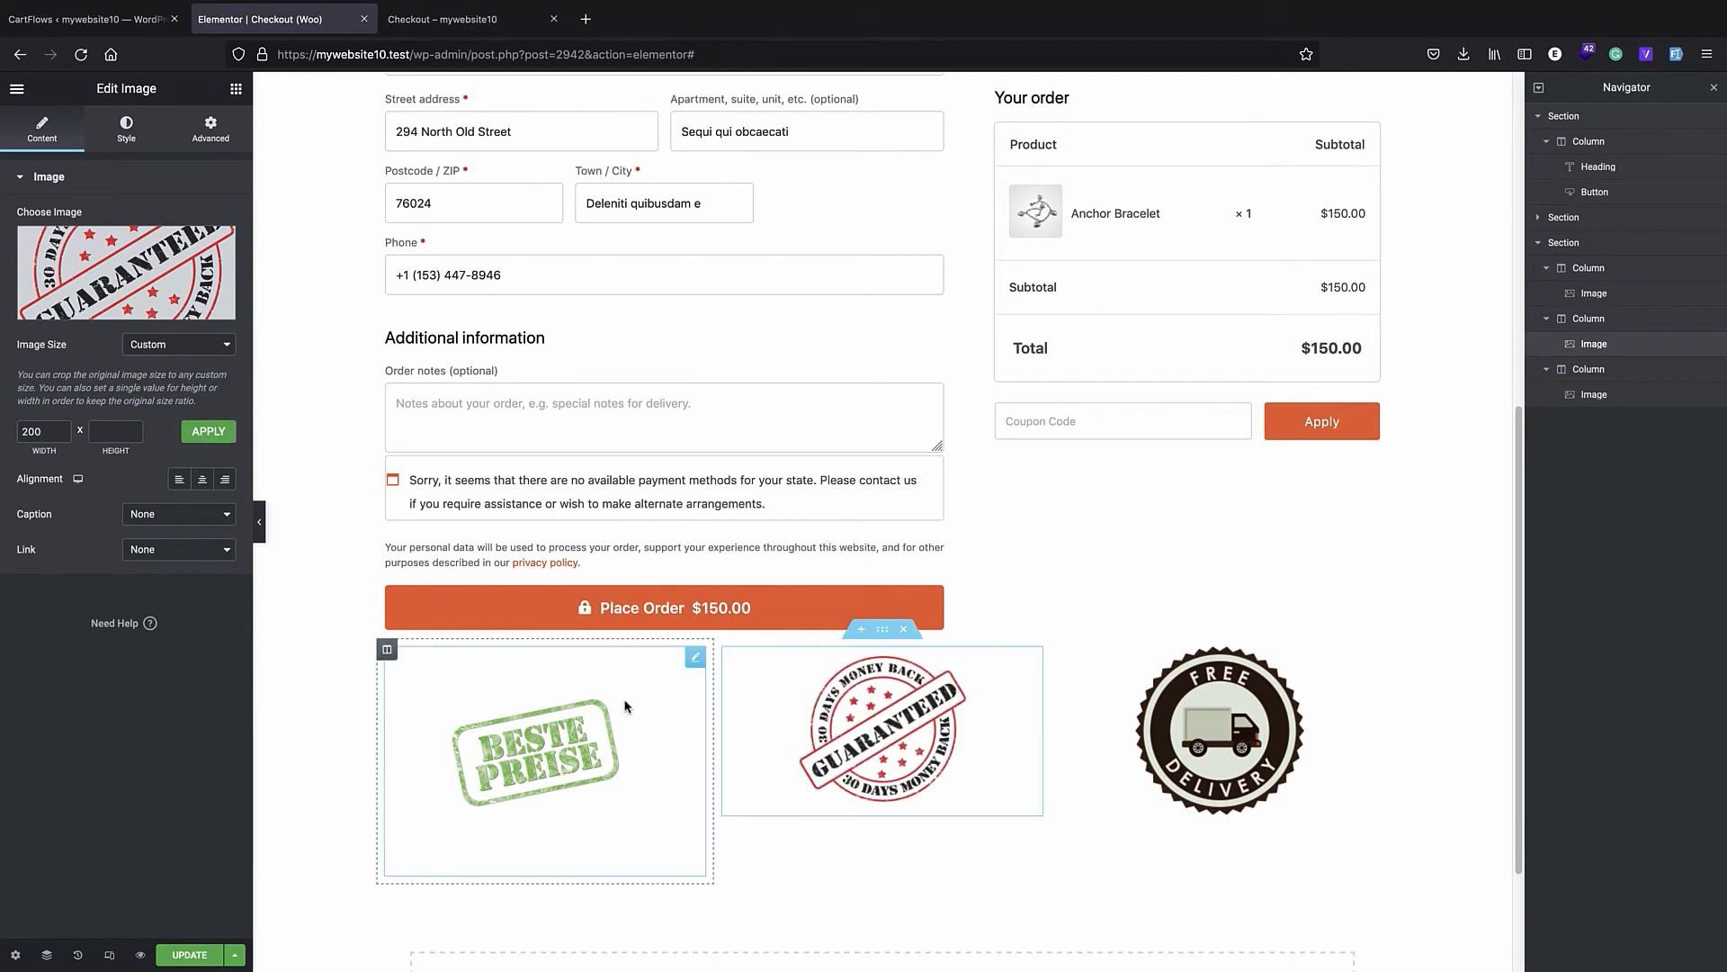
# - Reduce the Beste Preise badge's padding to 1 em on all four sides
pyautogui.click(412, 664)
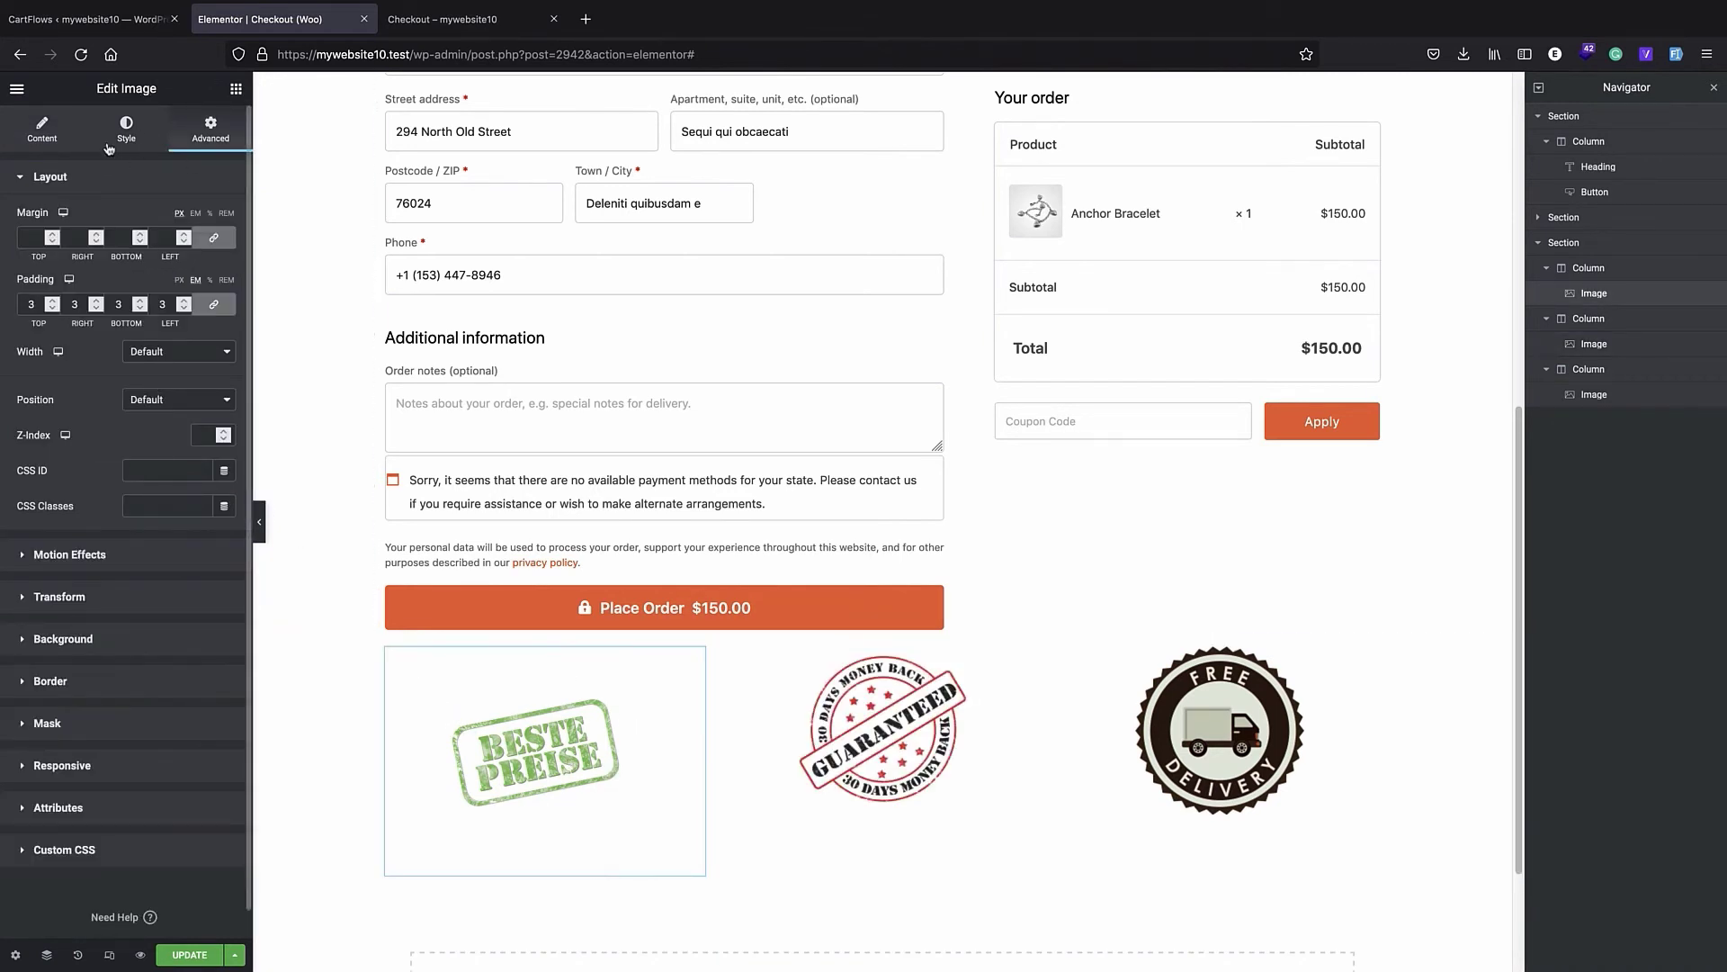
pyautogui.click(51, 309)
pyautogui.click(51, 308)
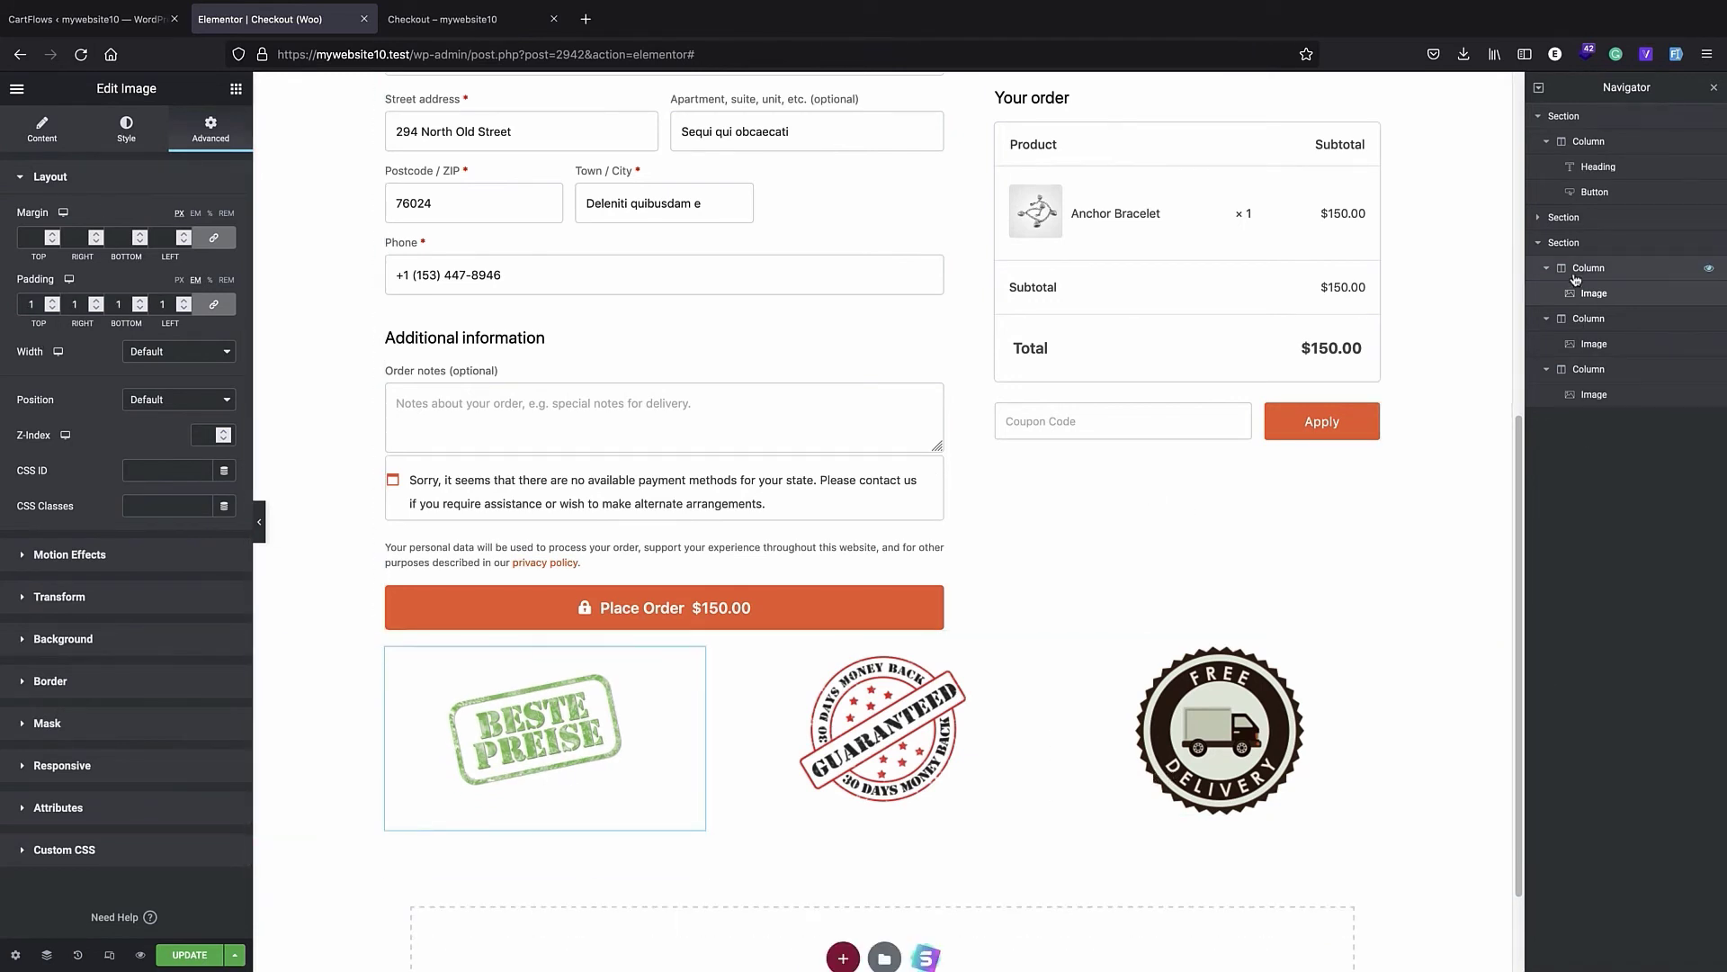
# - Give the badge section a classic background in the light blue colour #9CAFE4
pyautogui.click(1565, 243)
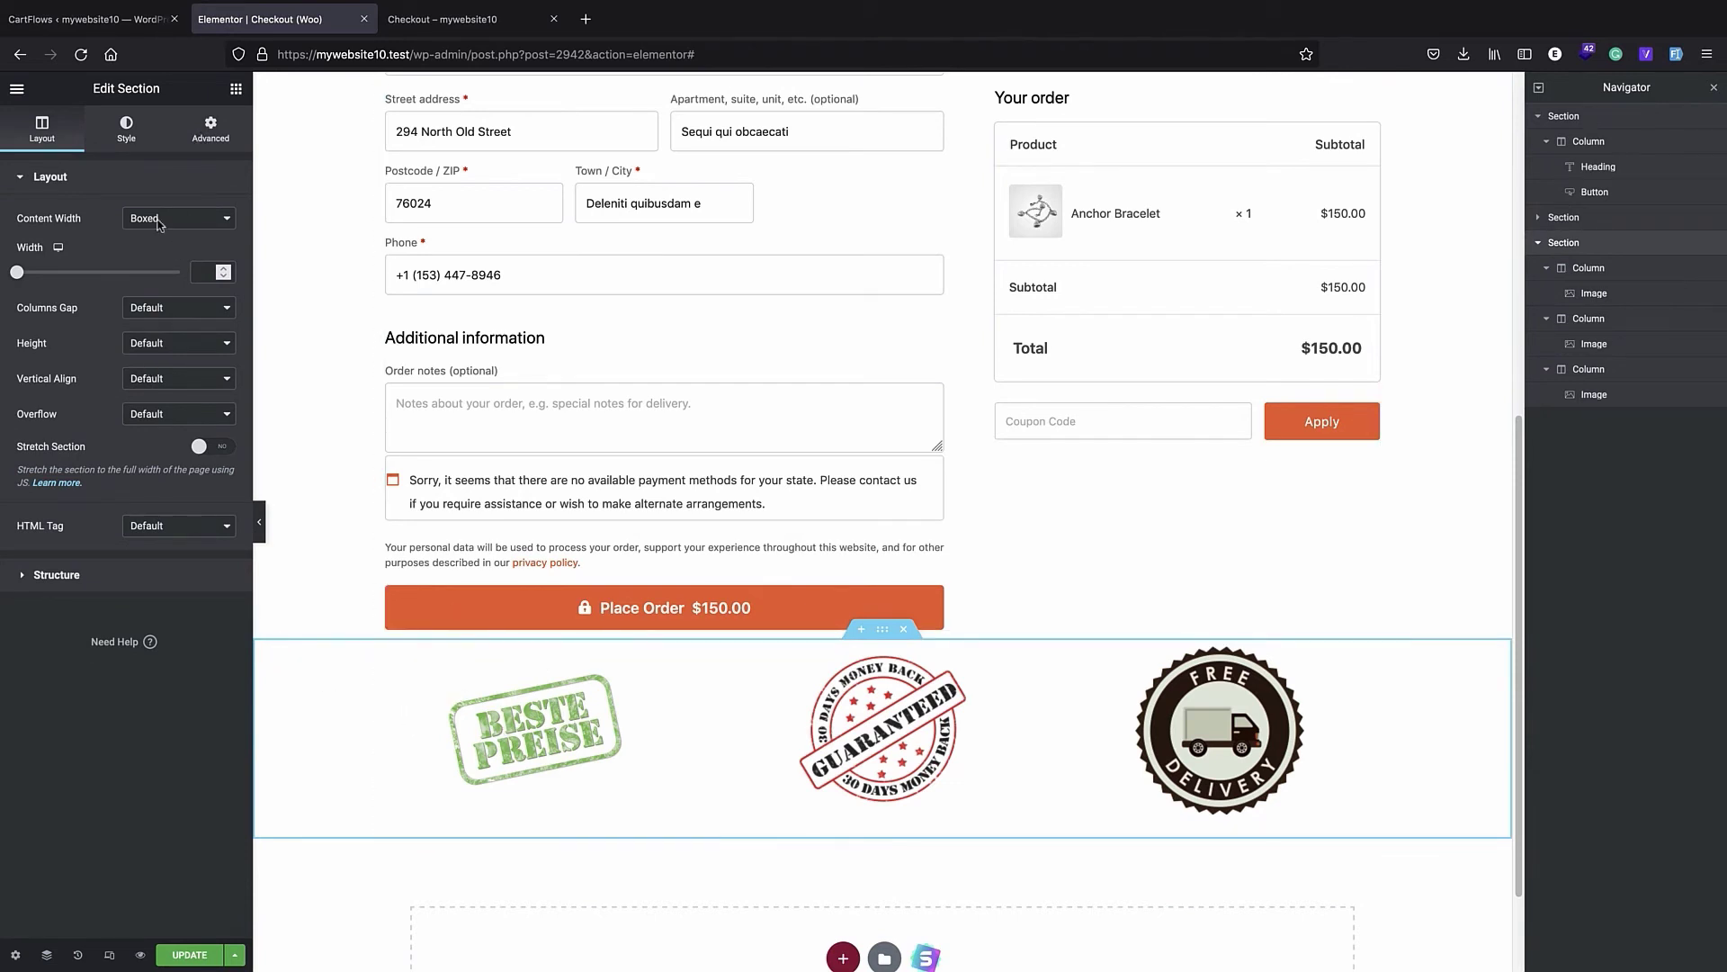
pyautogui.click(132, 135)
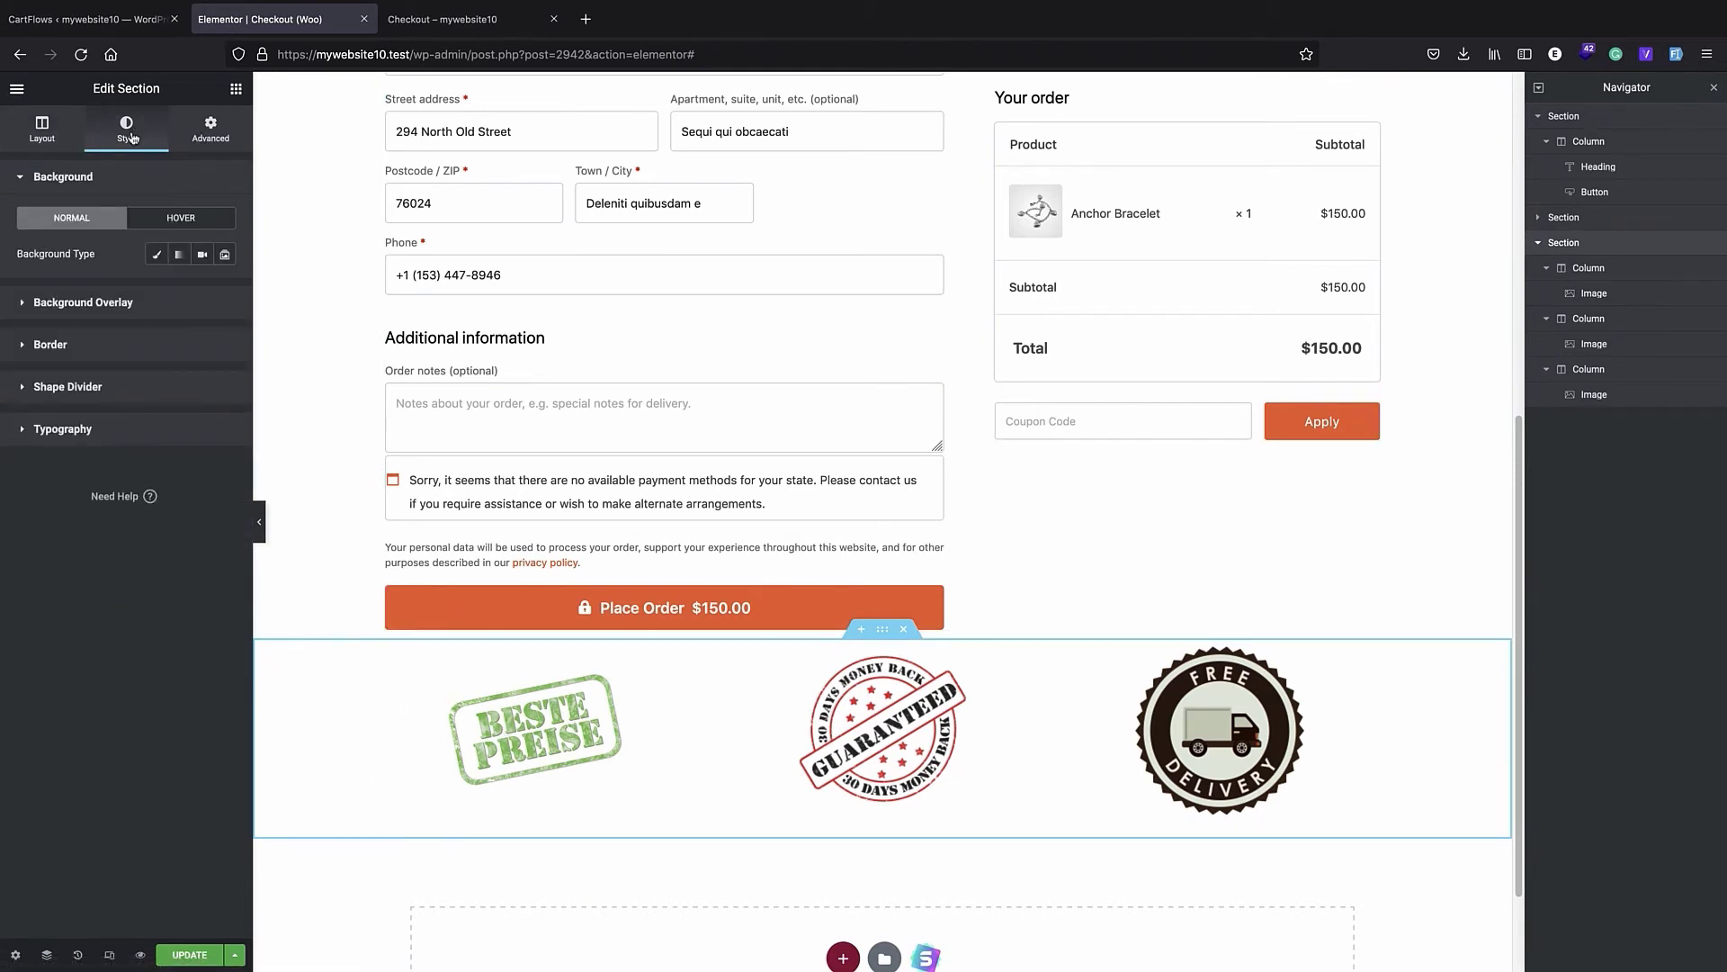
pyautogui.click(157, 254)
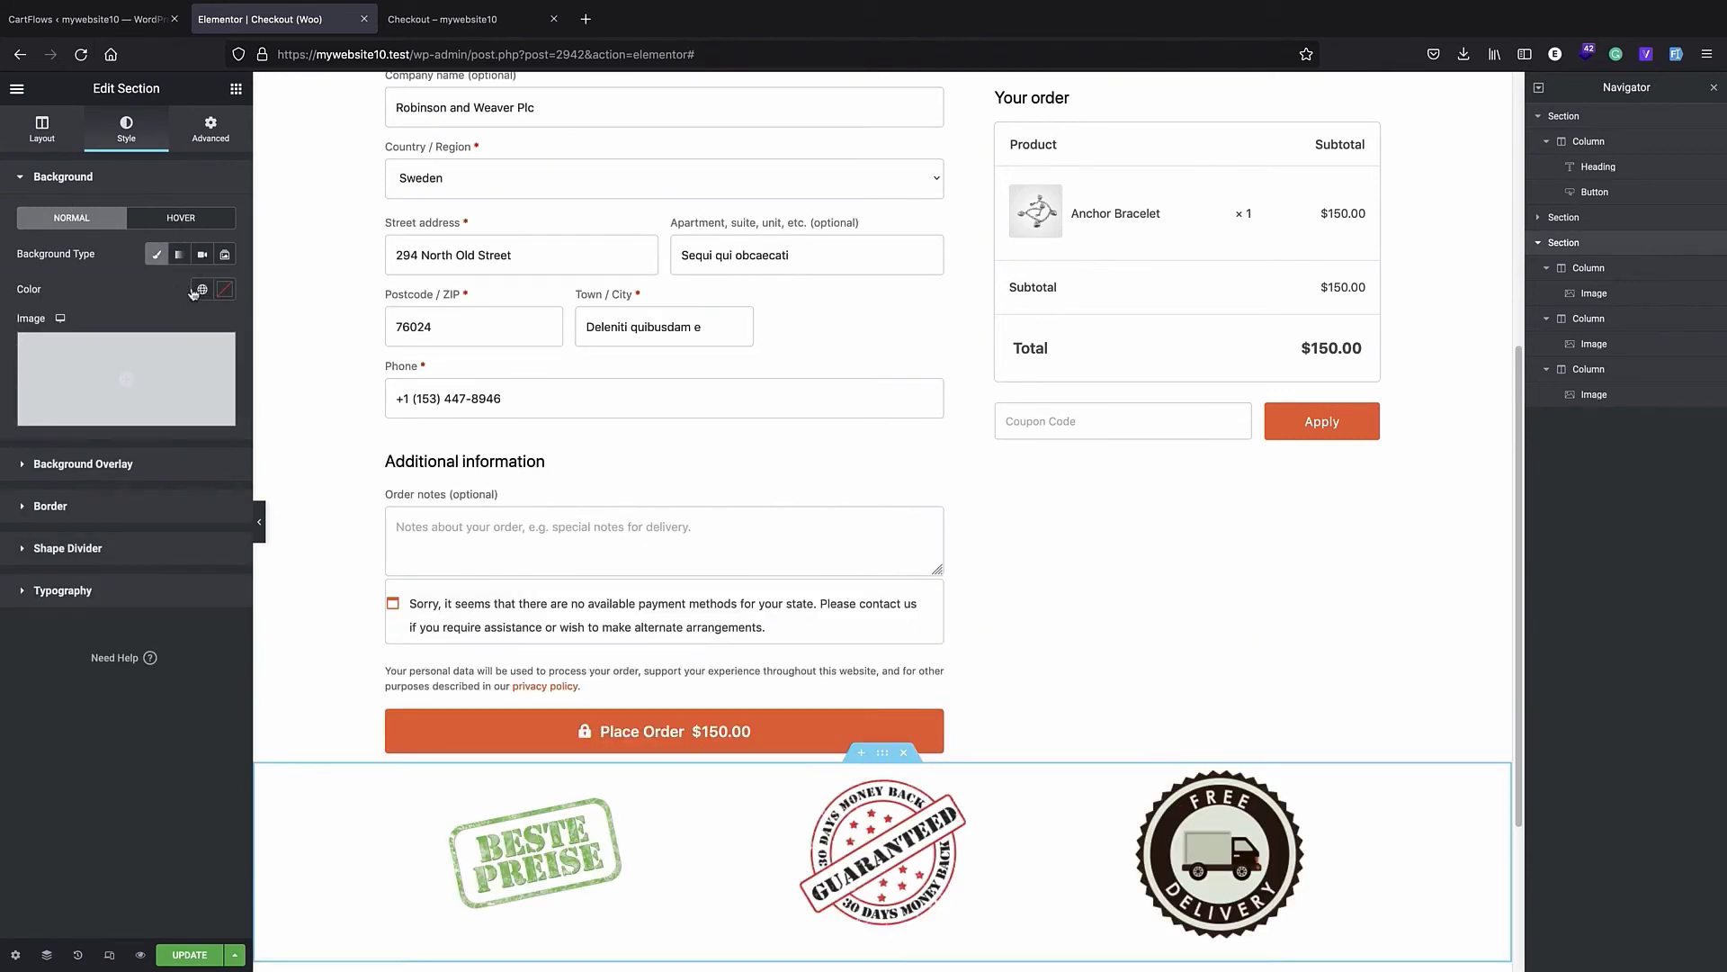
pyautogui.click(225, 289)
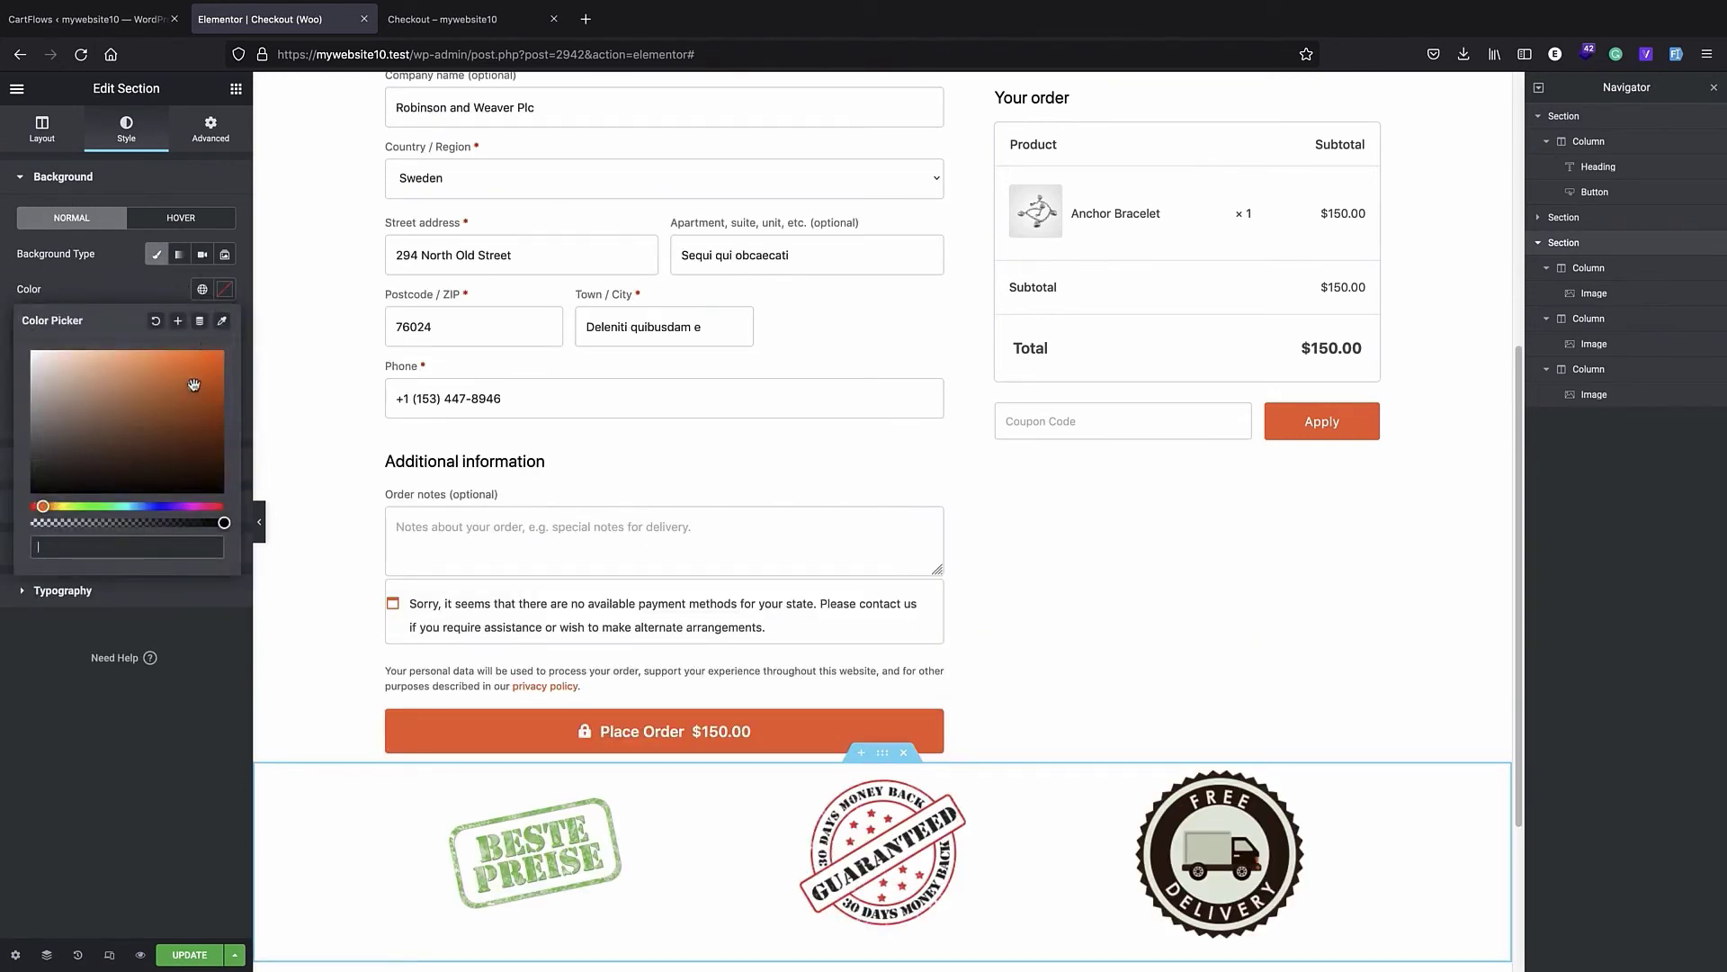
pyautogui.moveTo(193, 385); pyautogui.dragTo(25, 421)
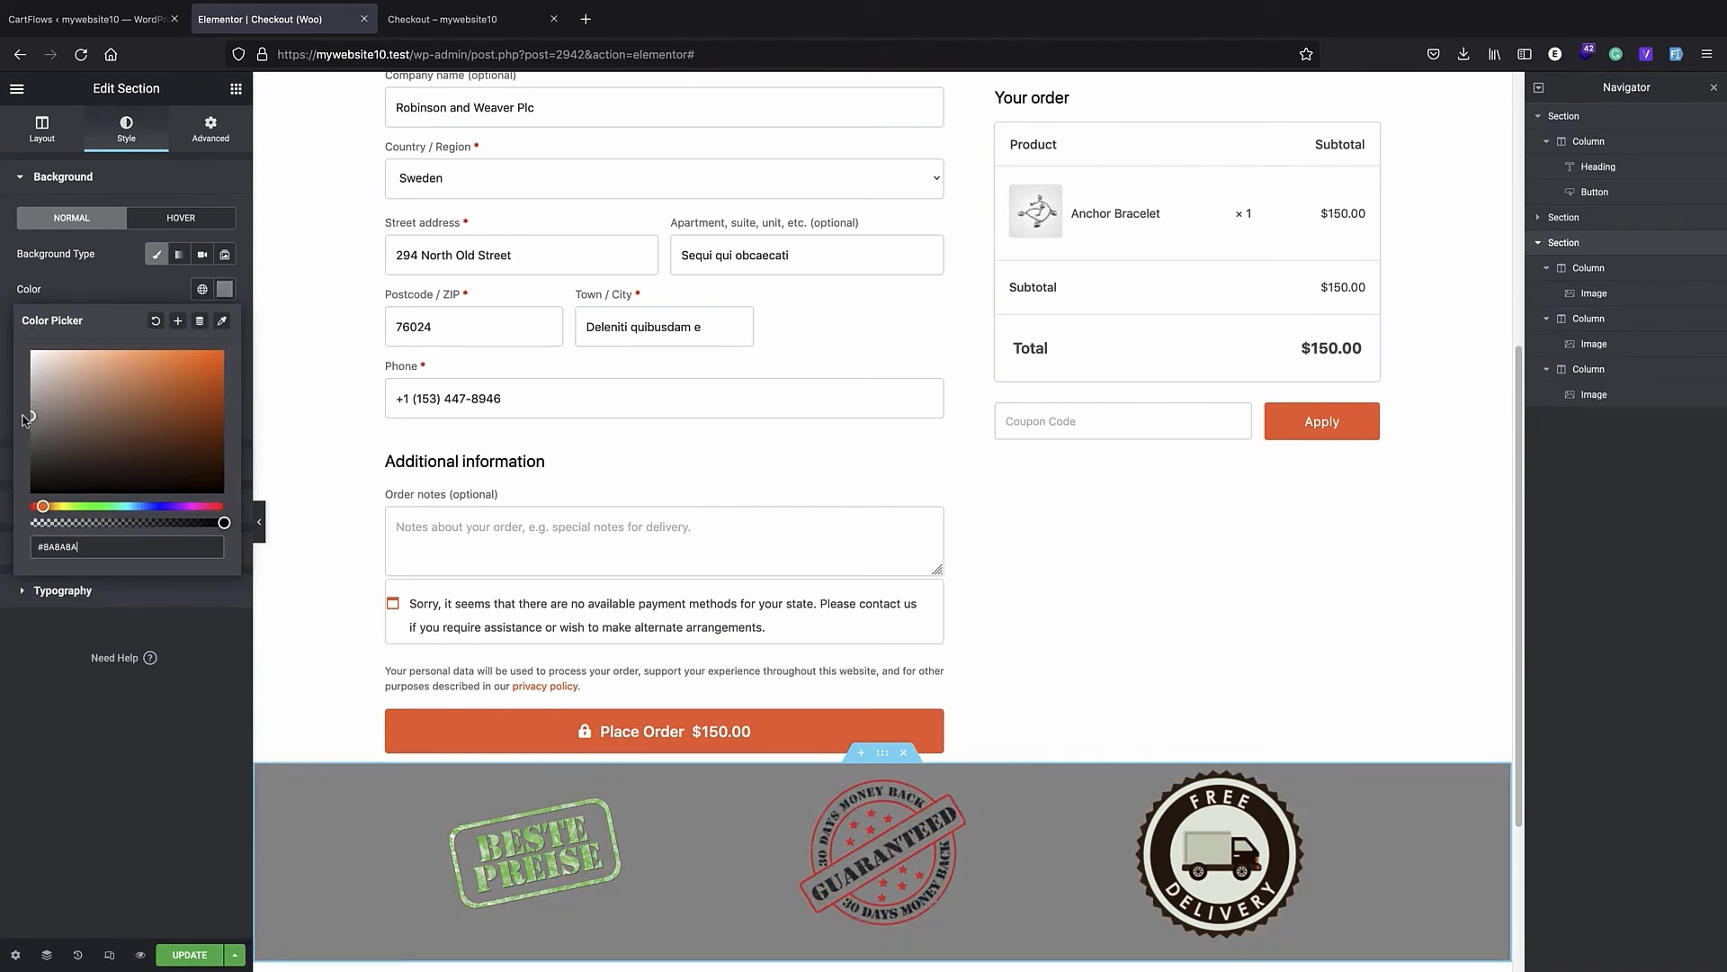
pyautogui.click(152, 507)
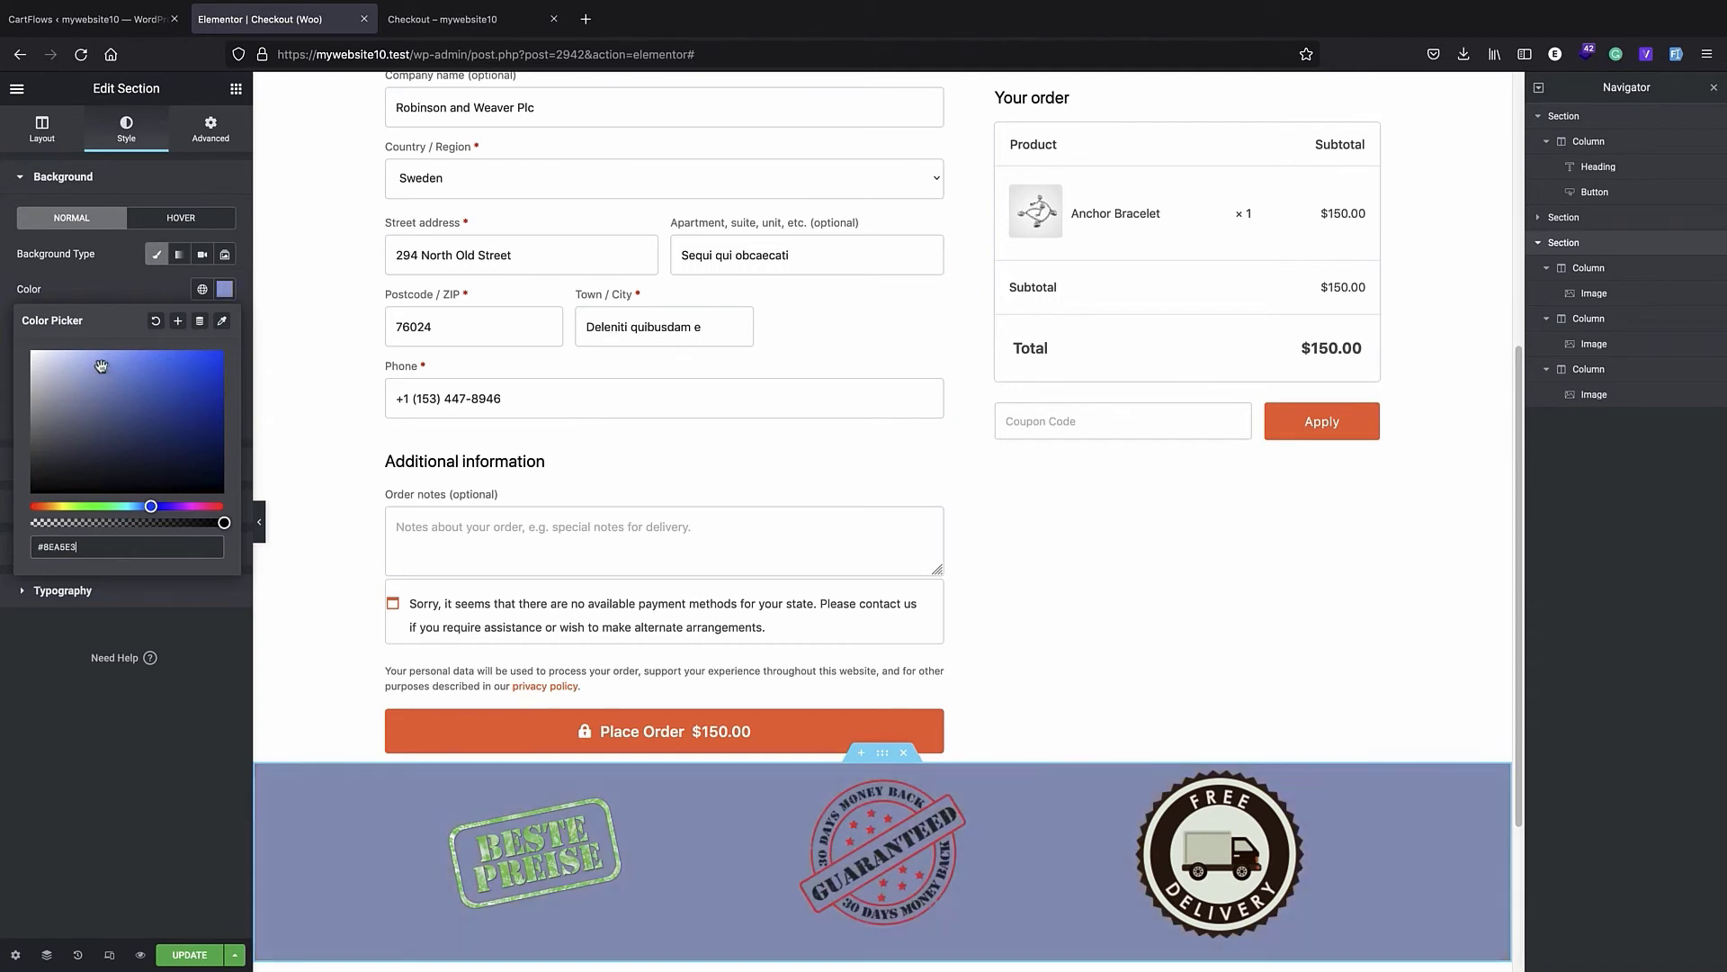
pyautogui.click(92, 364)
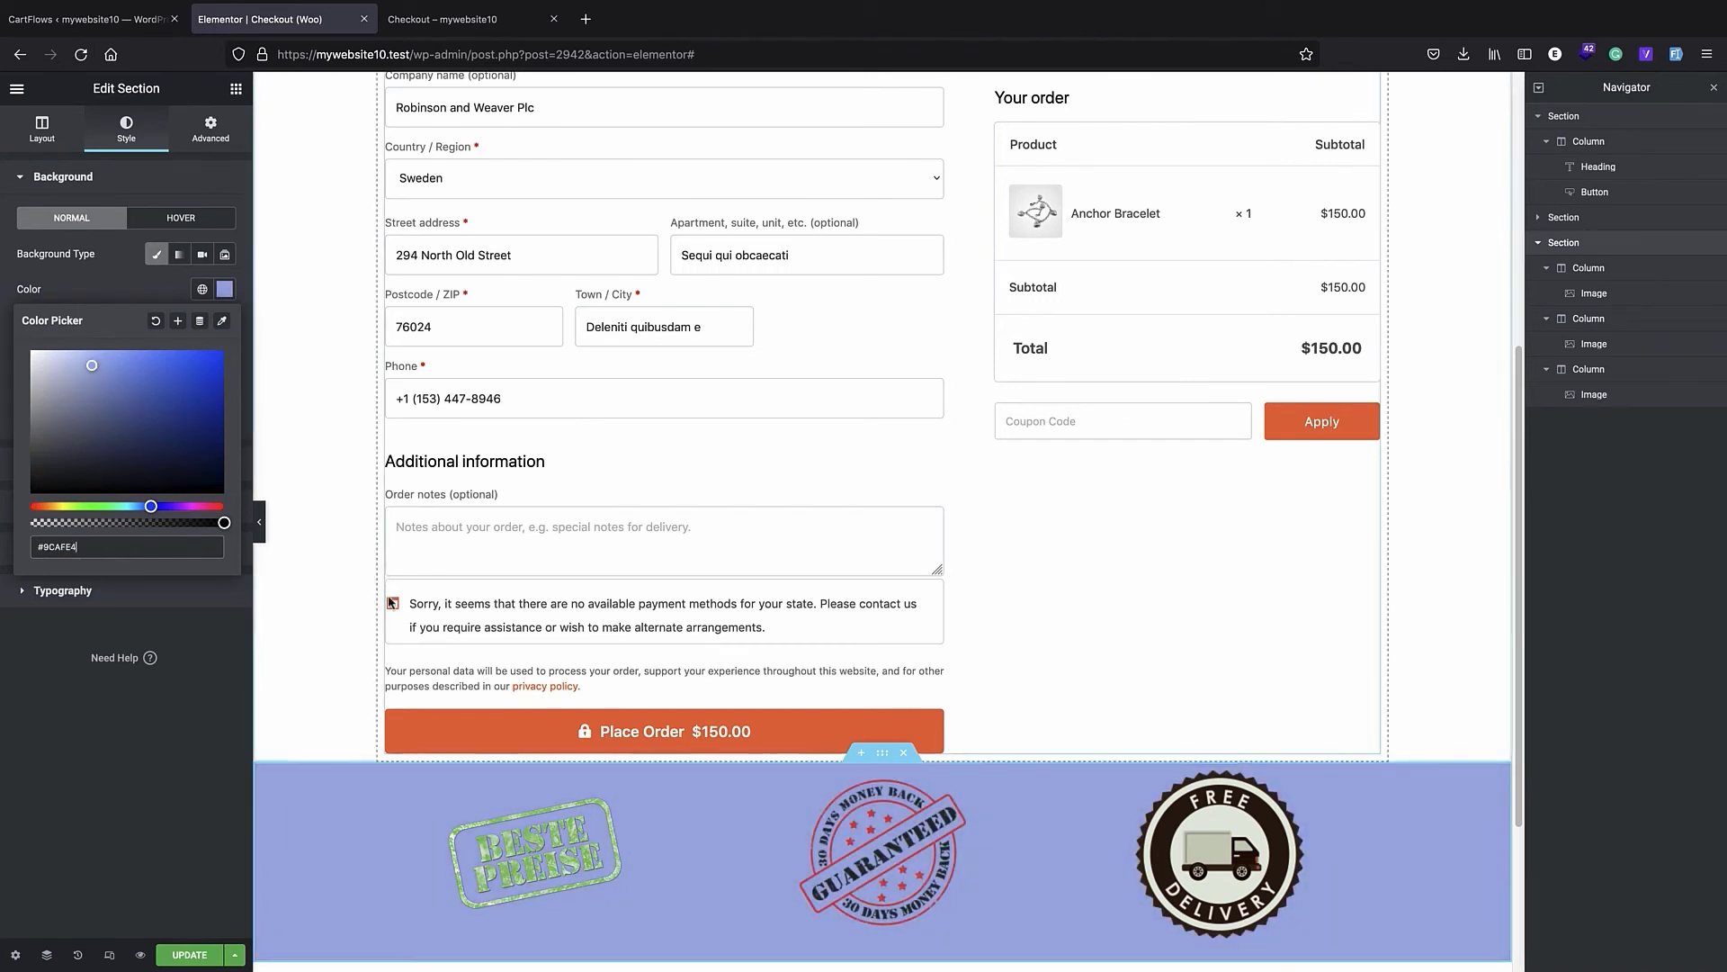
# - Save the updated checkout page and review its layout from the VIP club banner down to the trust badges
pyautogui.scroll(-3, 656, 555)
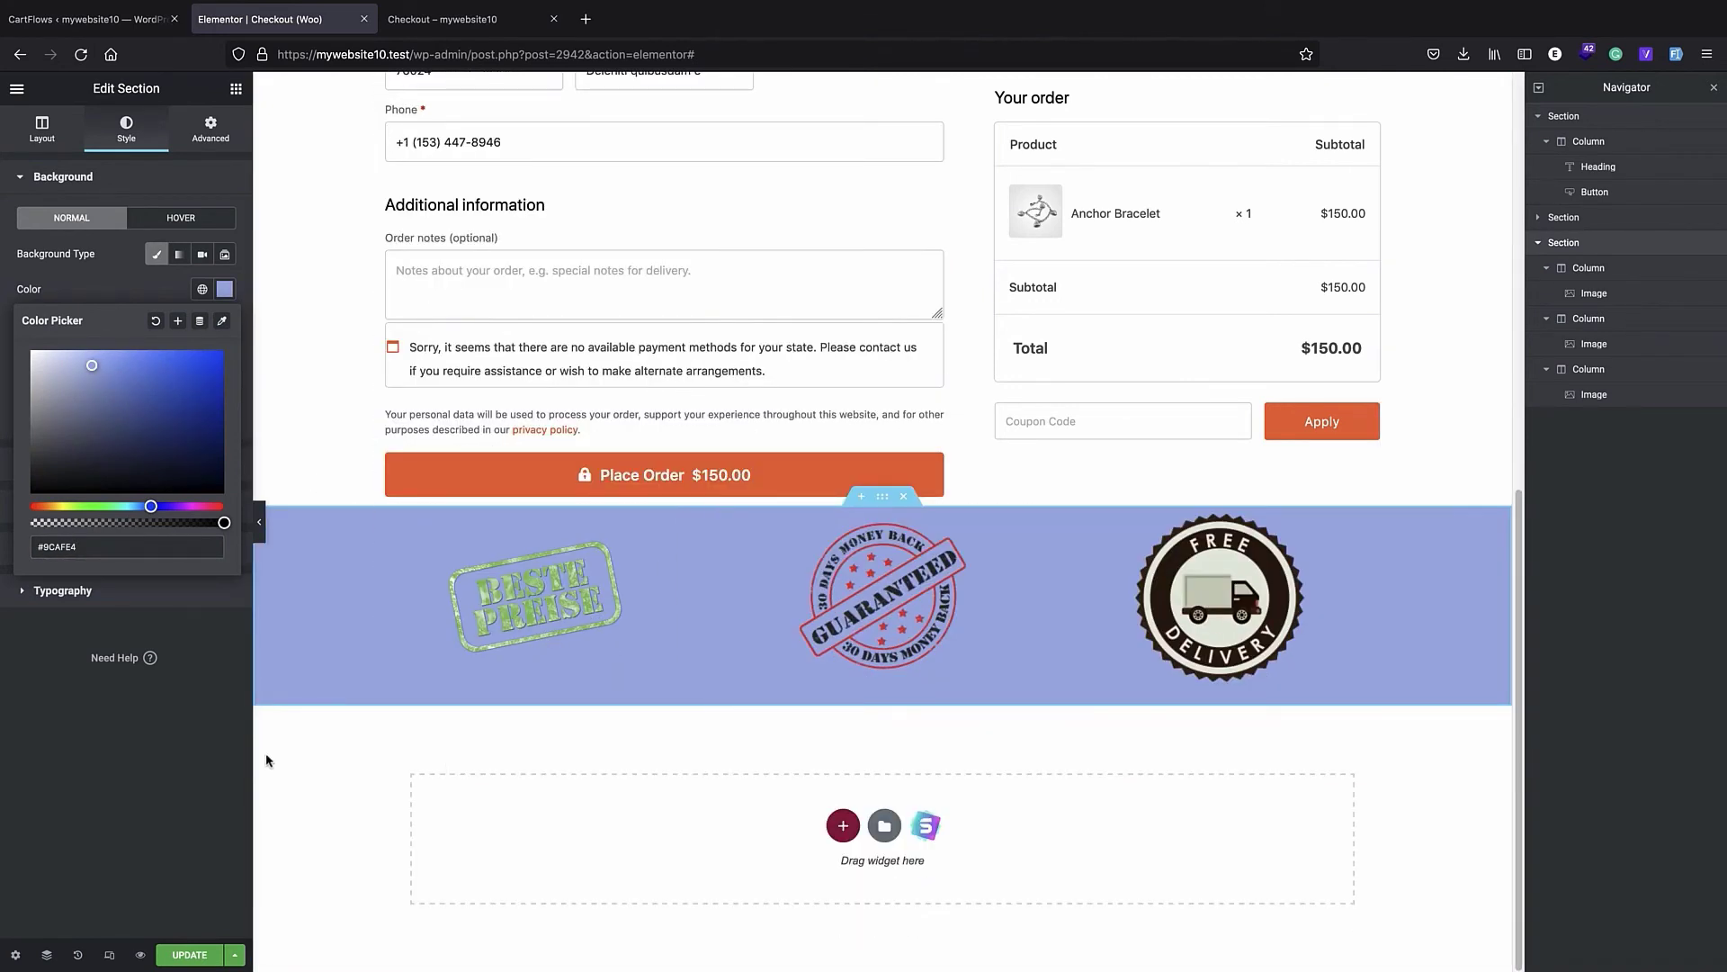
pyautogui.click(188, 954)
pyautogui.scroll(8, 887, 355)
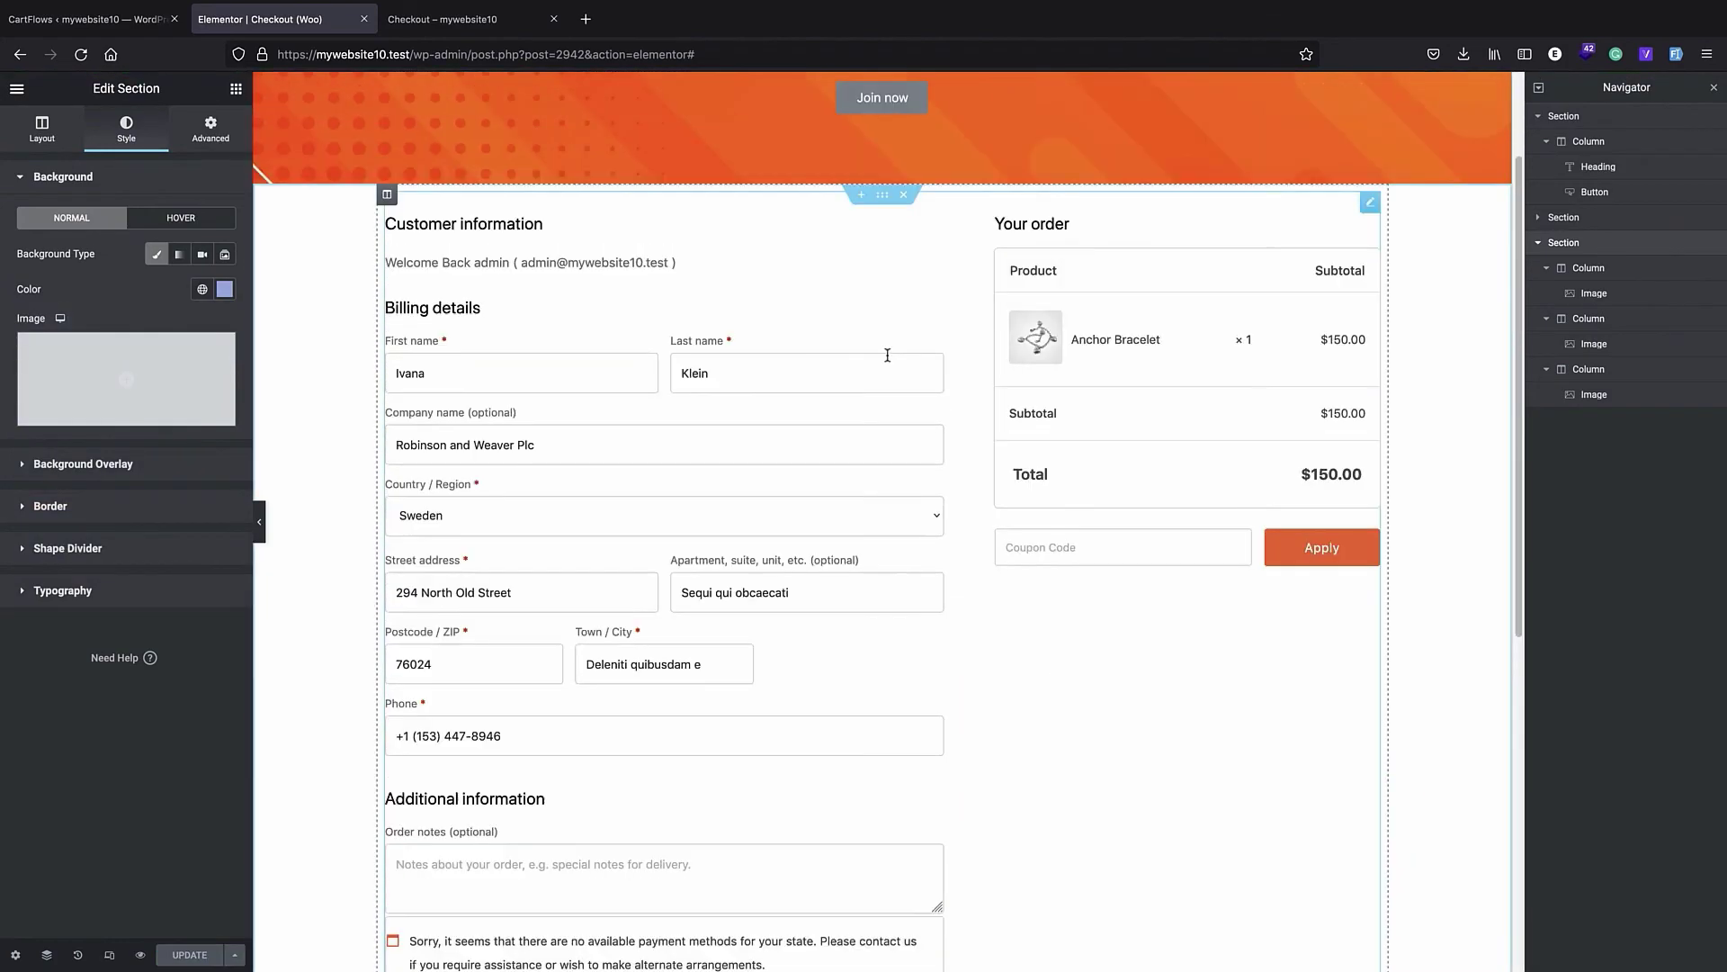
pyautogui.scroll(-8, 851, 322)
pyautogui.scroll(8, 849, 324)
pyautogui.scroll(-8, 851, 320)
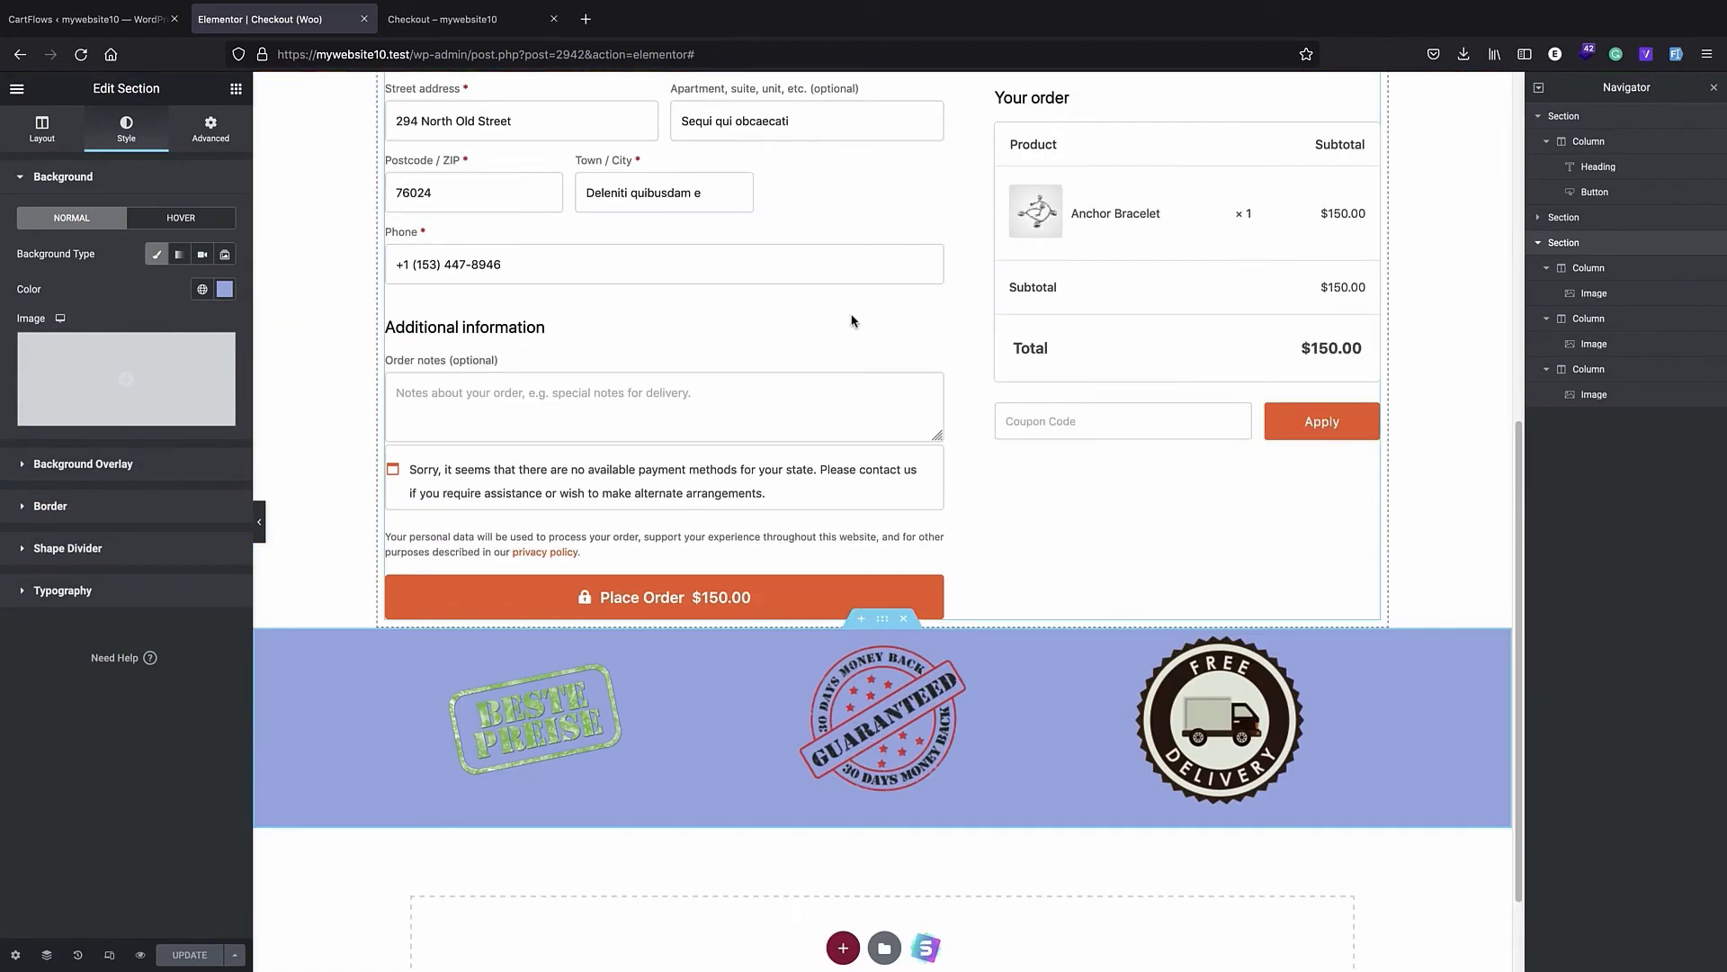
pyautogui.scroll(8, 846, 325)
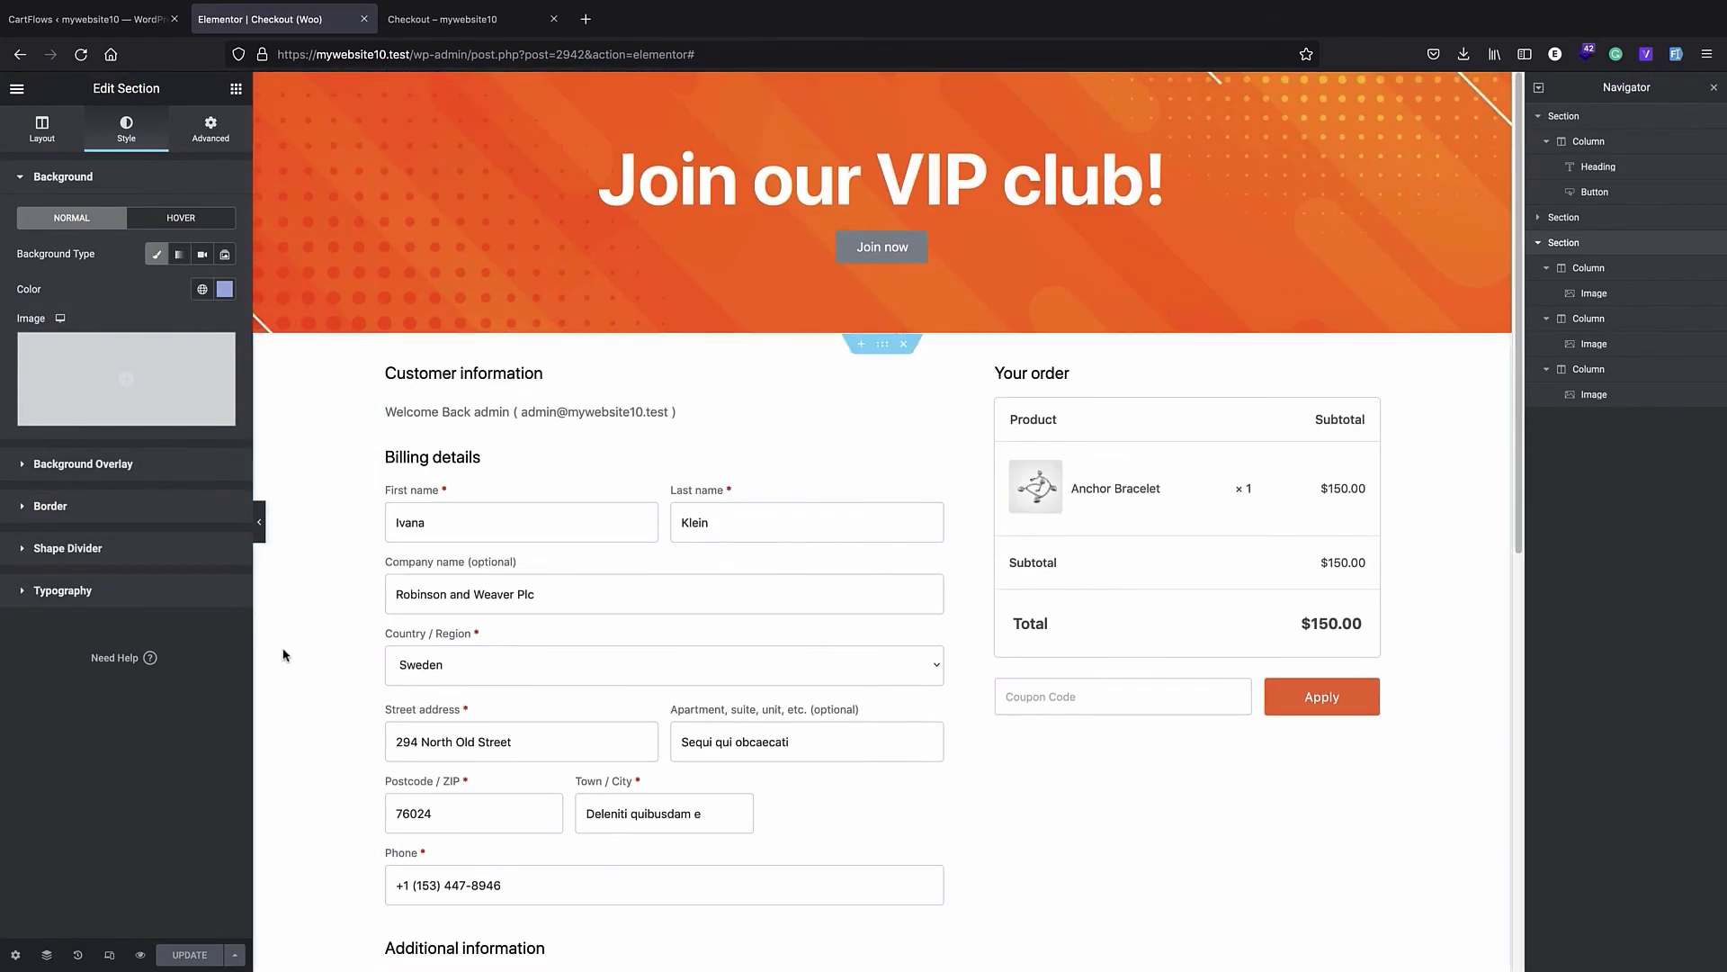
# - Switch to the CartFlows admin page and open the live mywebsite10 storefront from there
pyautogui.click(96, 27)
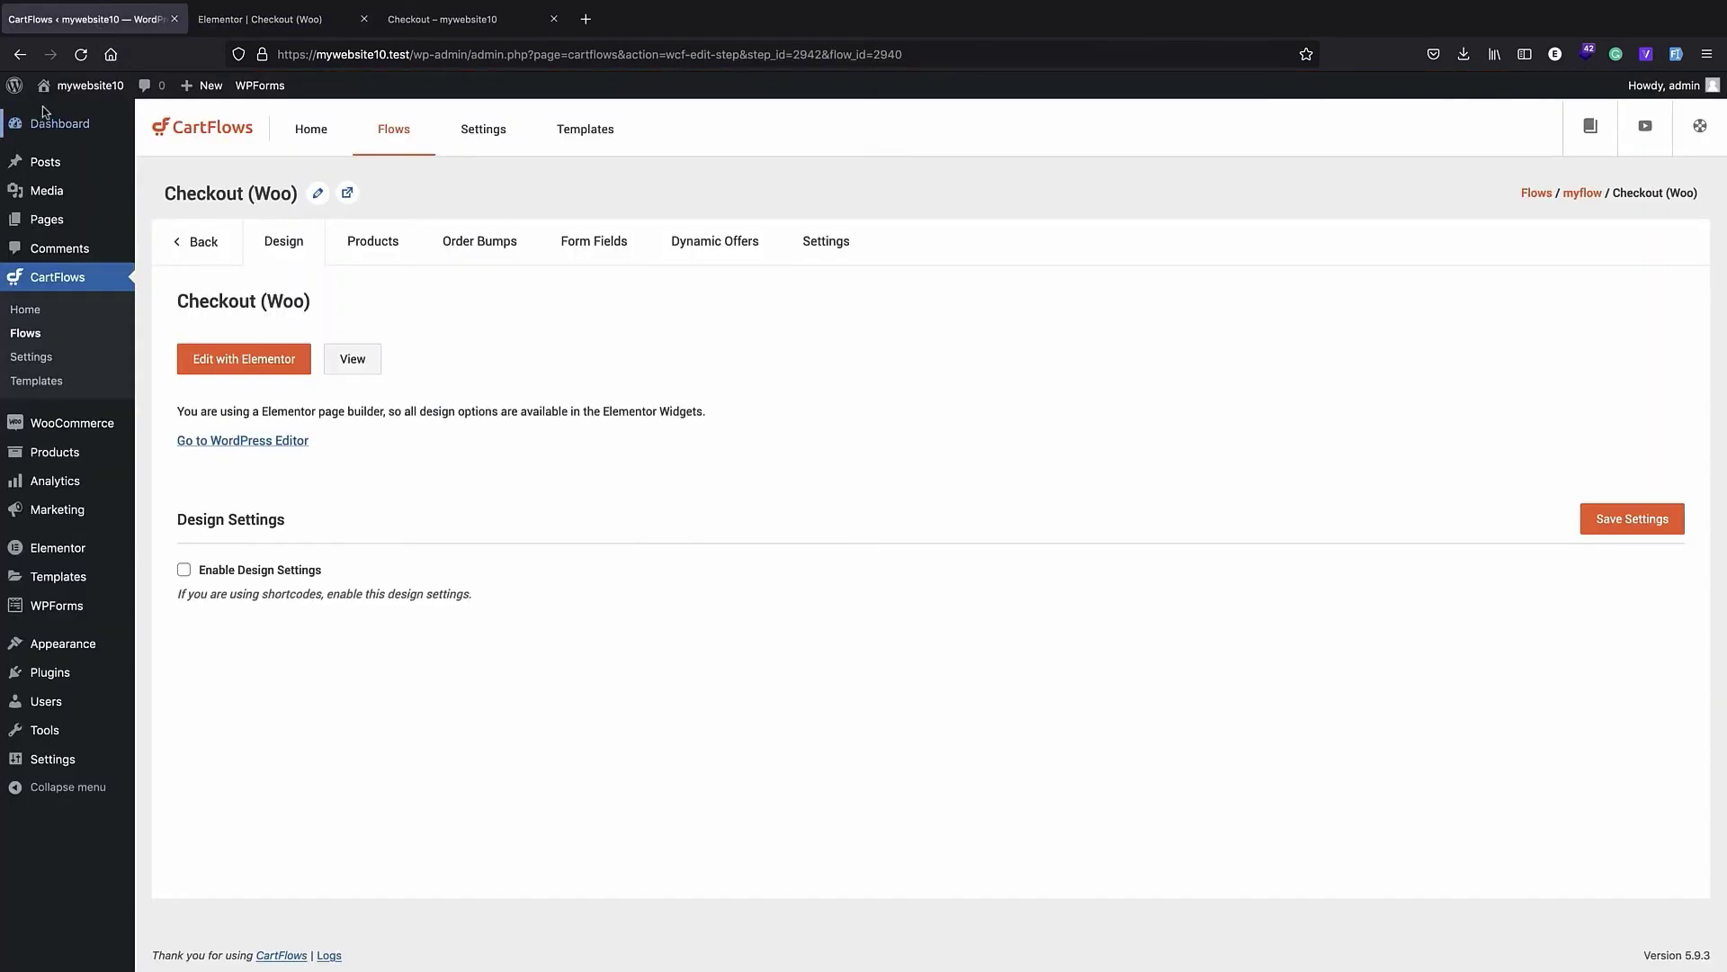
pyautogui.click(67, 109)
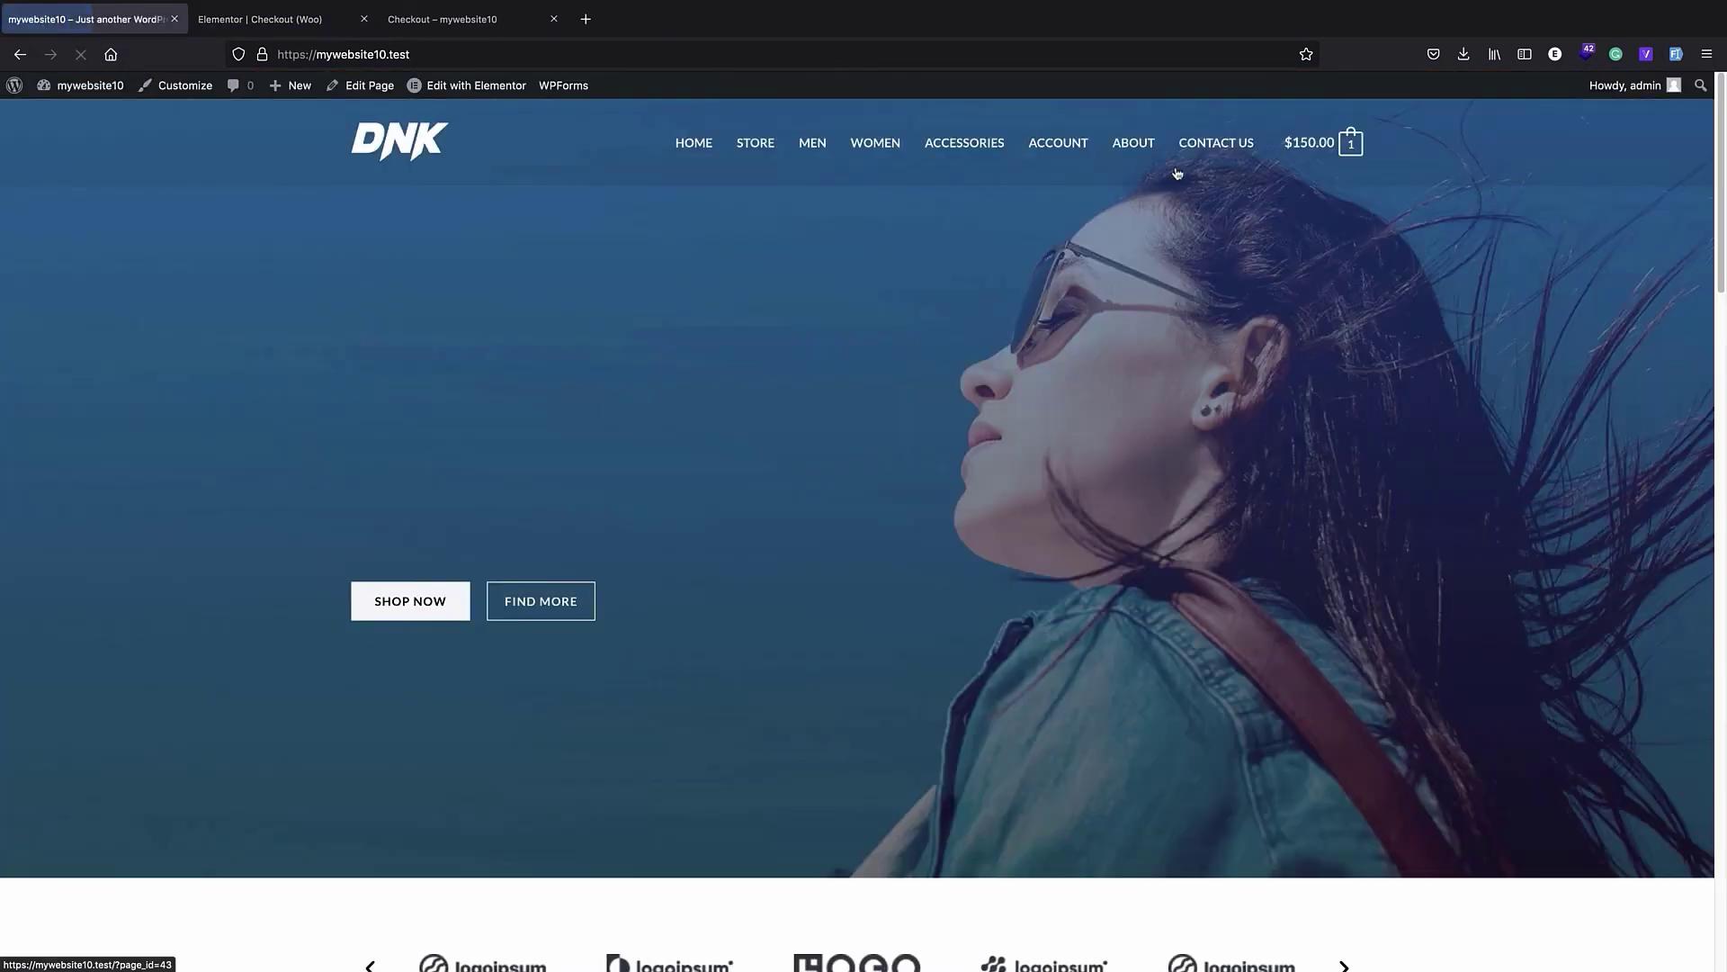
# - Go to checkout from the storefront's mini cart and review the live page from the VIP club banner down to the trust badges
pyautogui.moveTo(1349, 144)
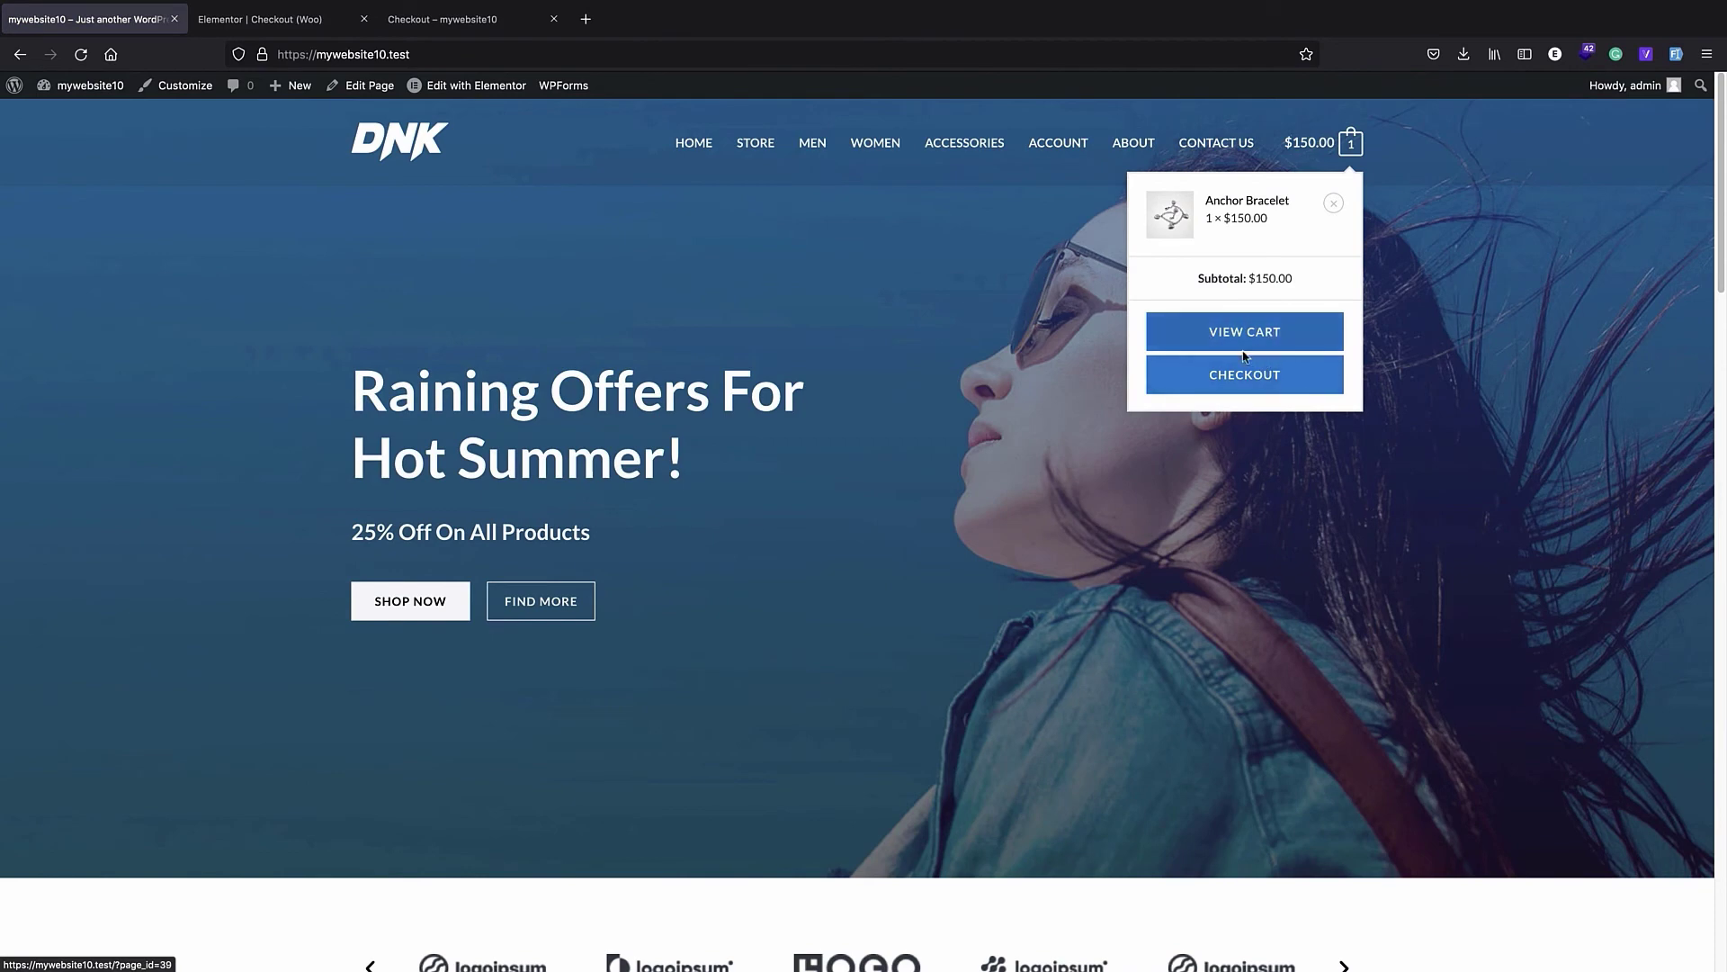
pyautogui.click(1231, 385)
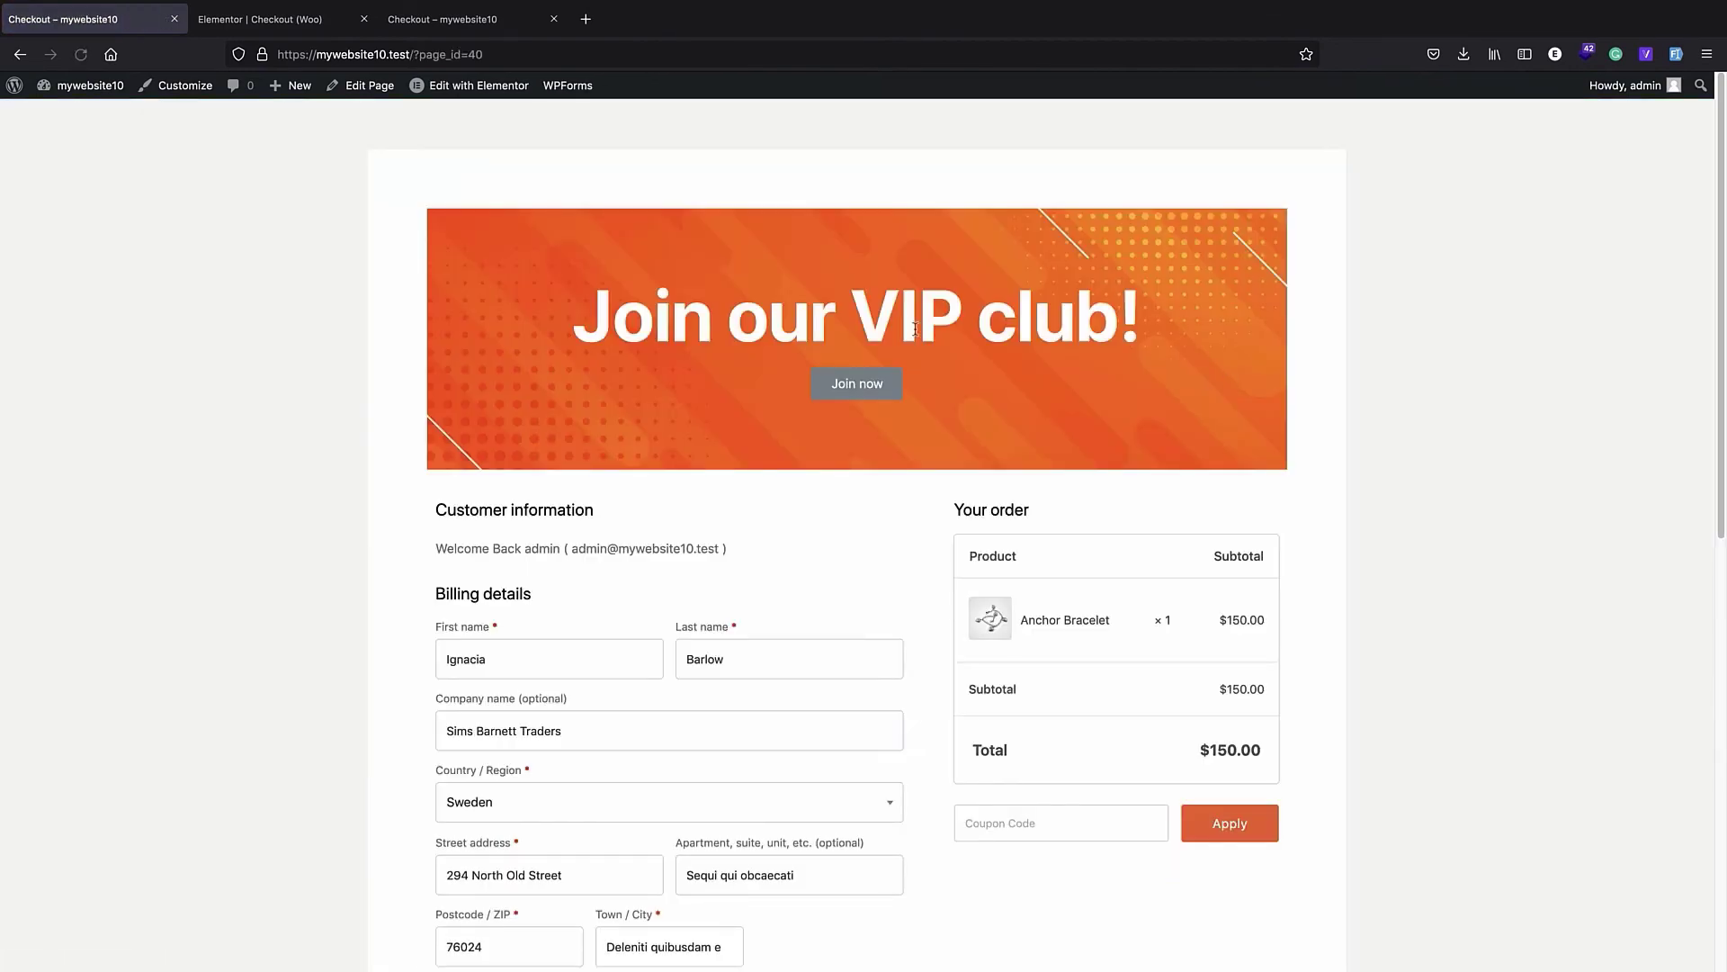
pyautogui.scroll(-10, 915, 329)
pyautogui.scroll(10, 847, 346)
pyautogui.scroll(-10, 926, 520)
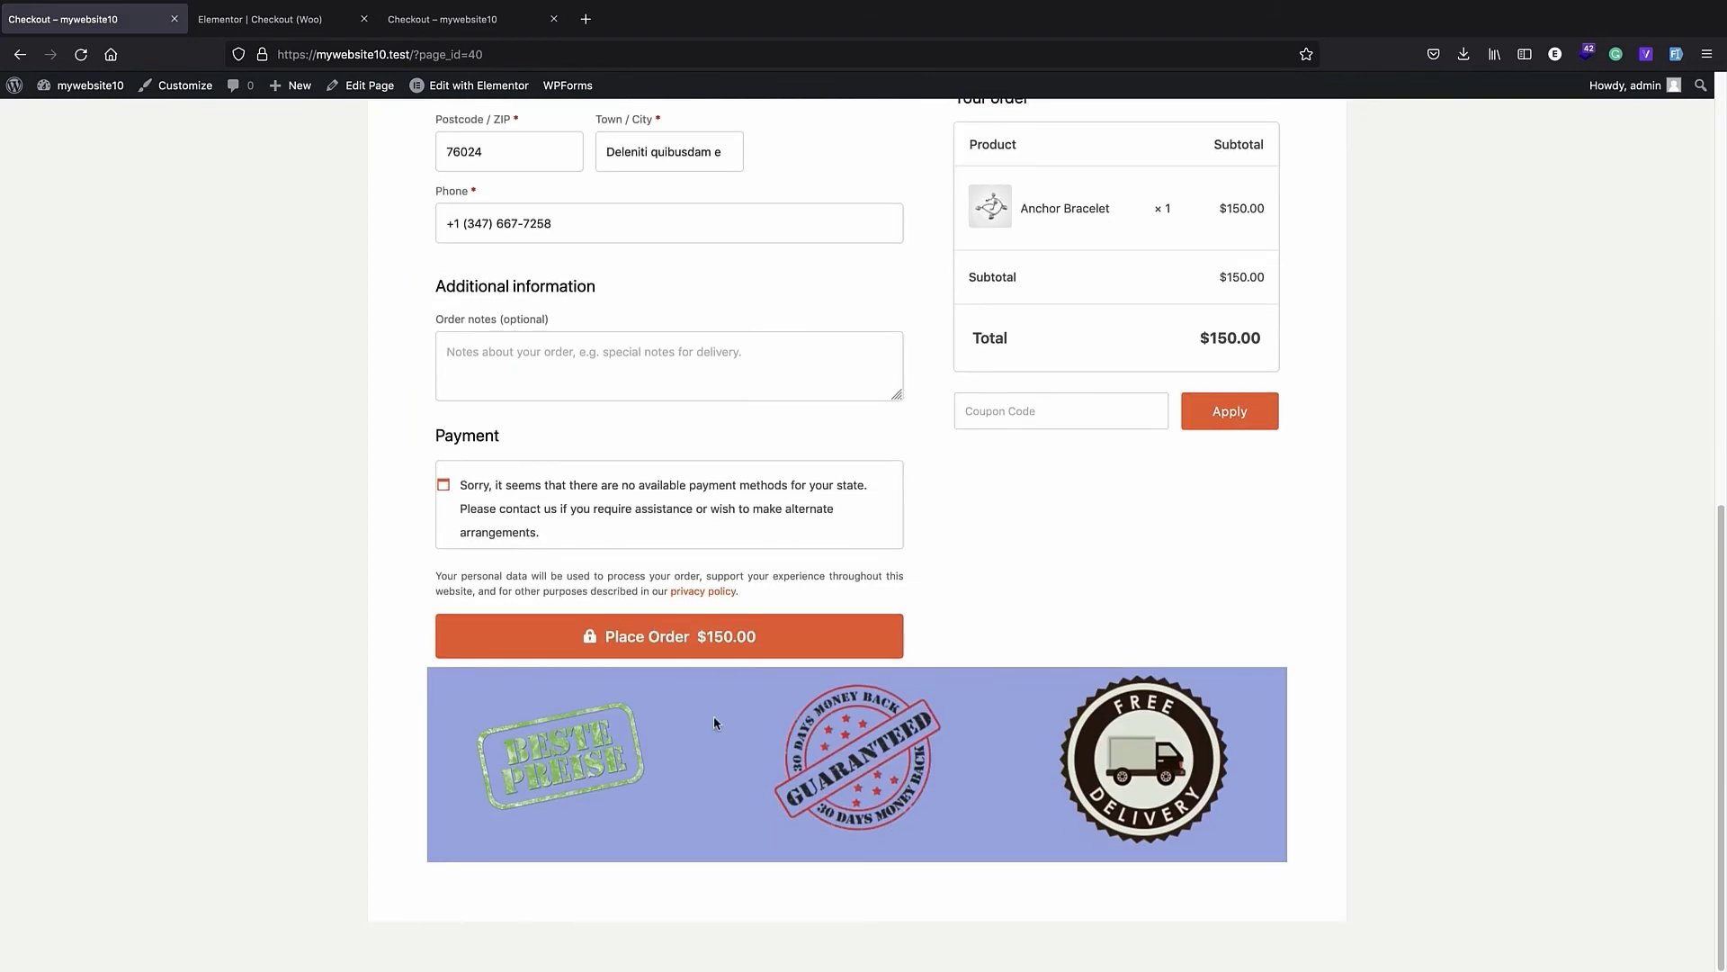
# - Compare the live checkout page with its Elementor version and examine its banner, billing fields, payment area and trust badges
pyautogui.click(260, 19)
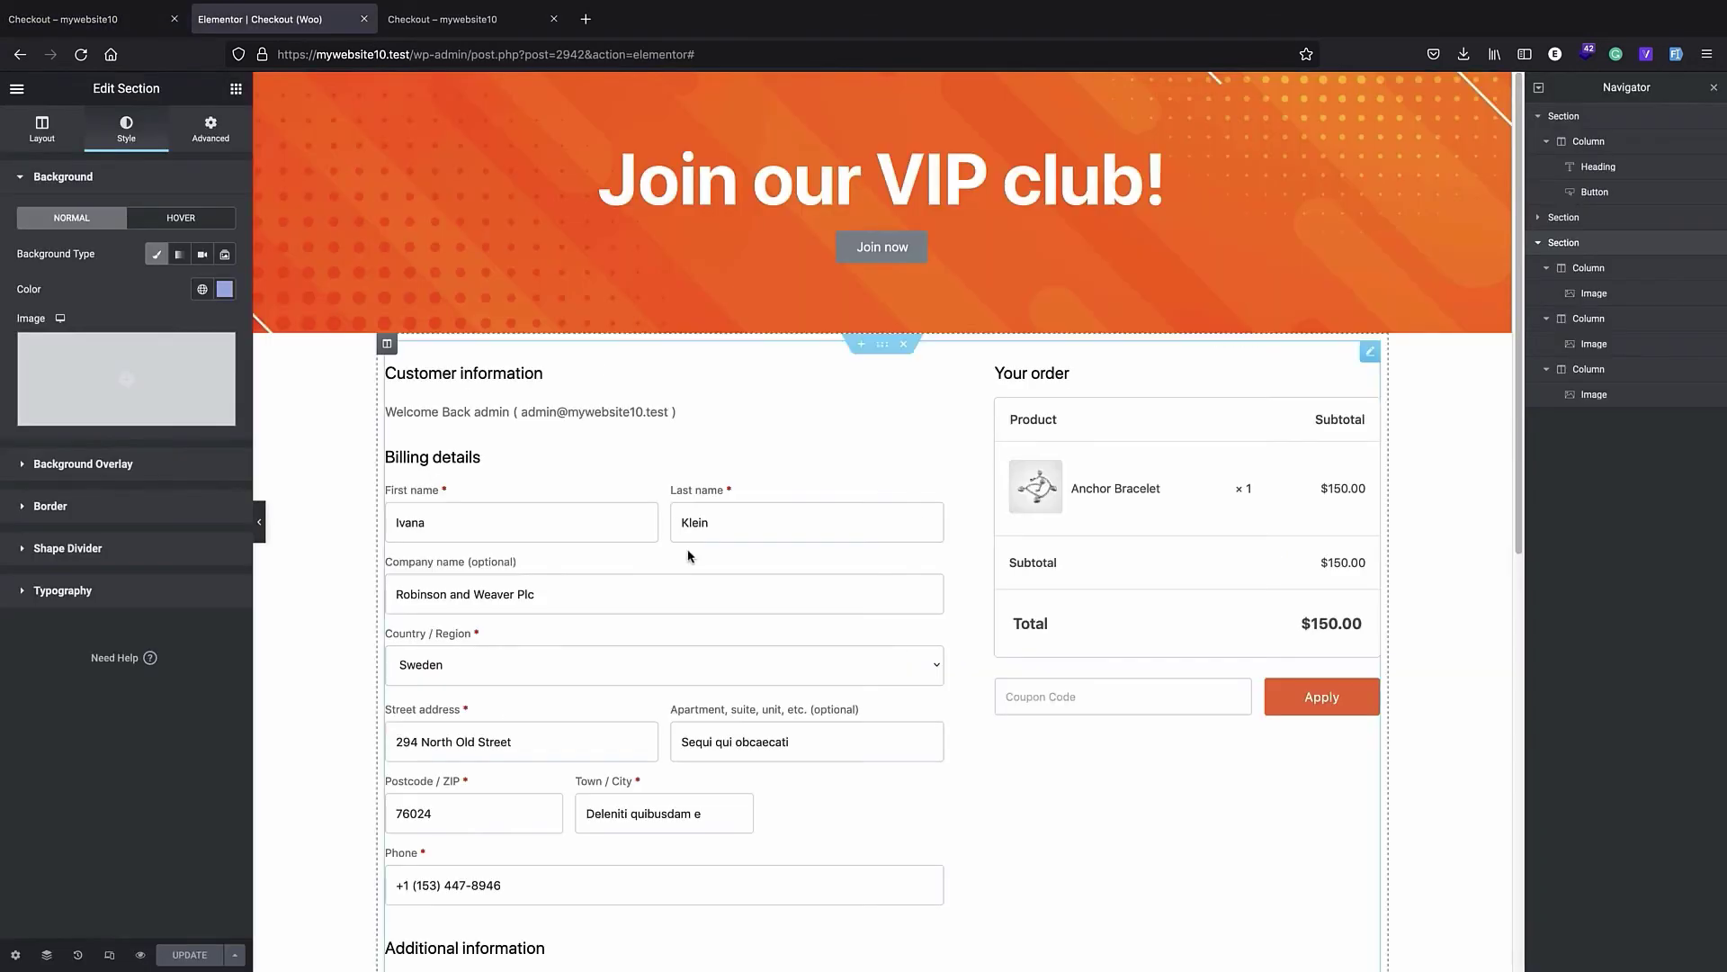
pyautogui.scroll(-10, 799, 504)
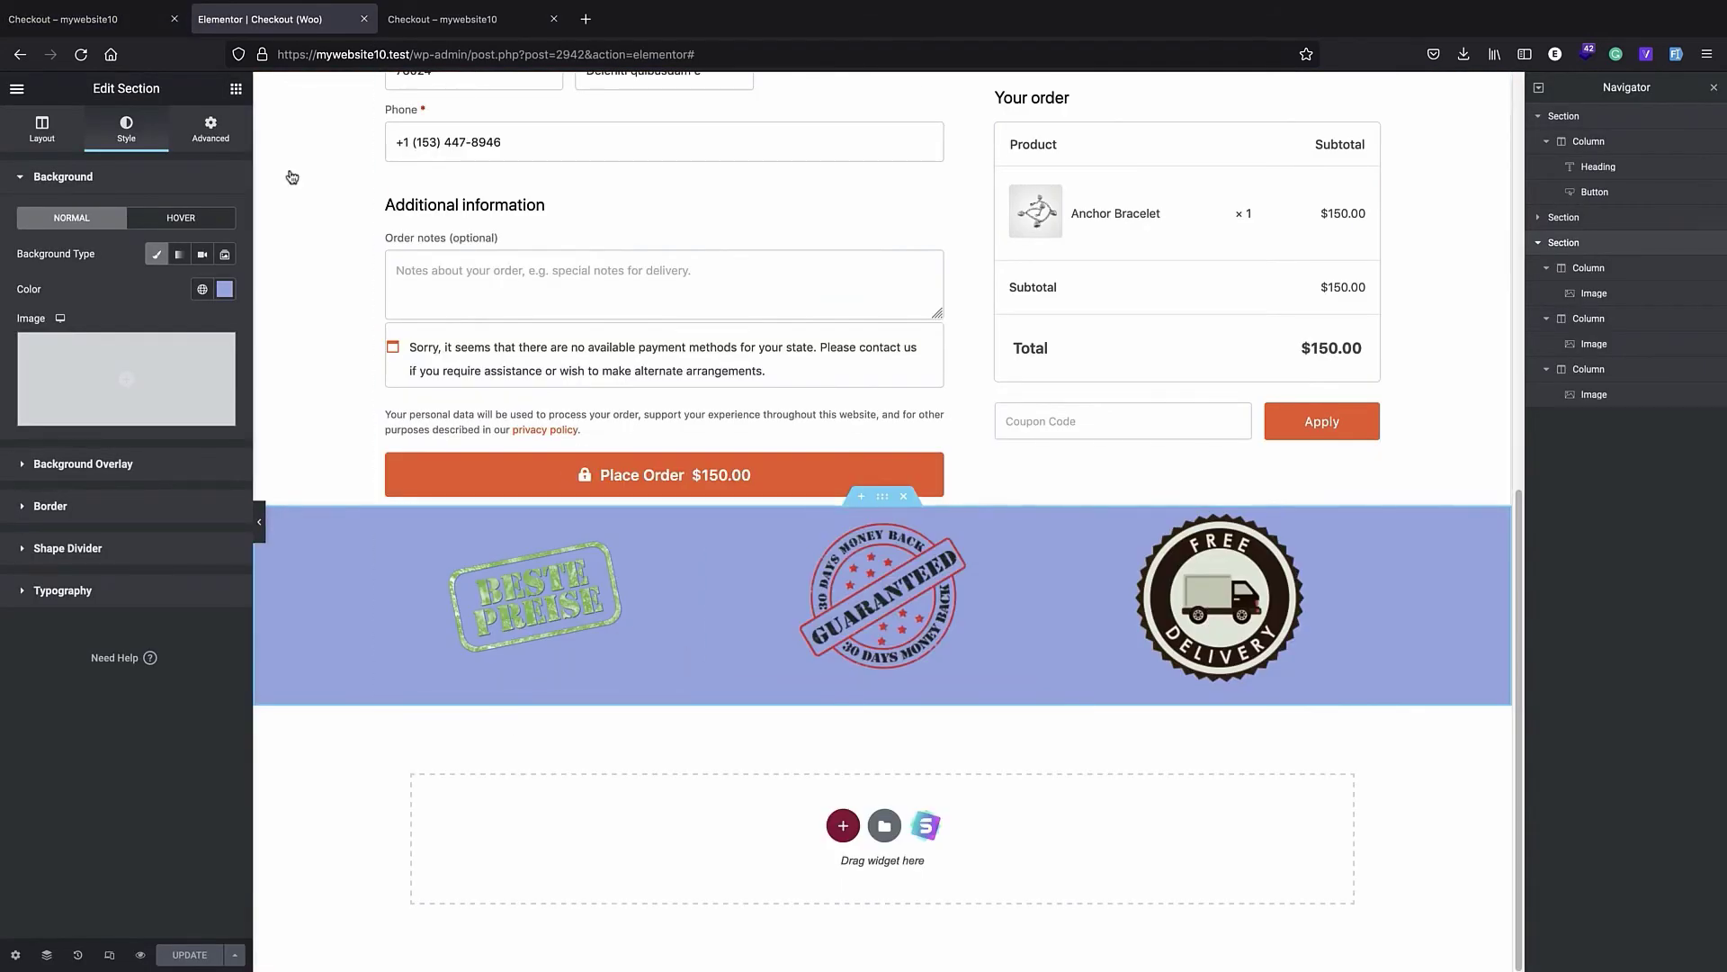
pyautogui.click(63, 19)
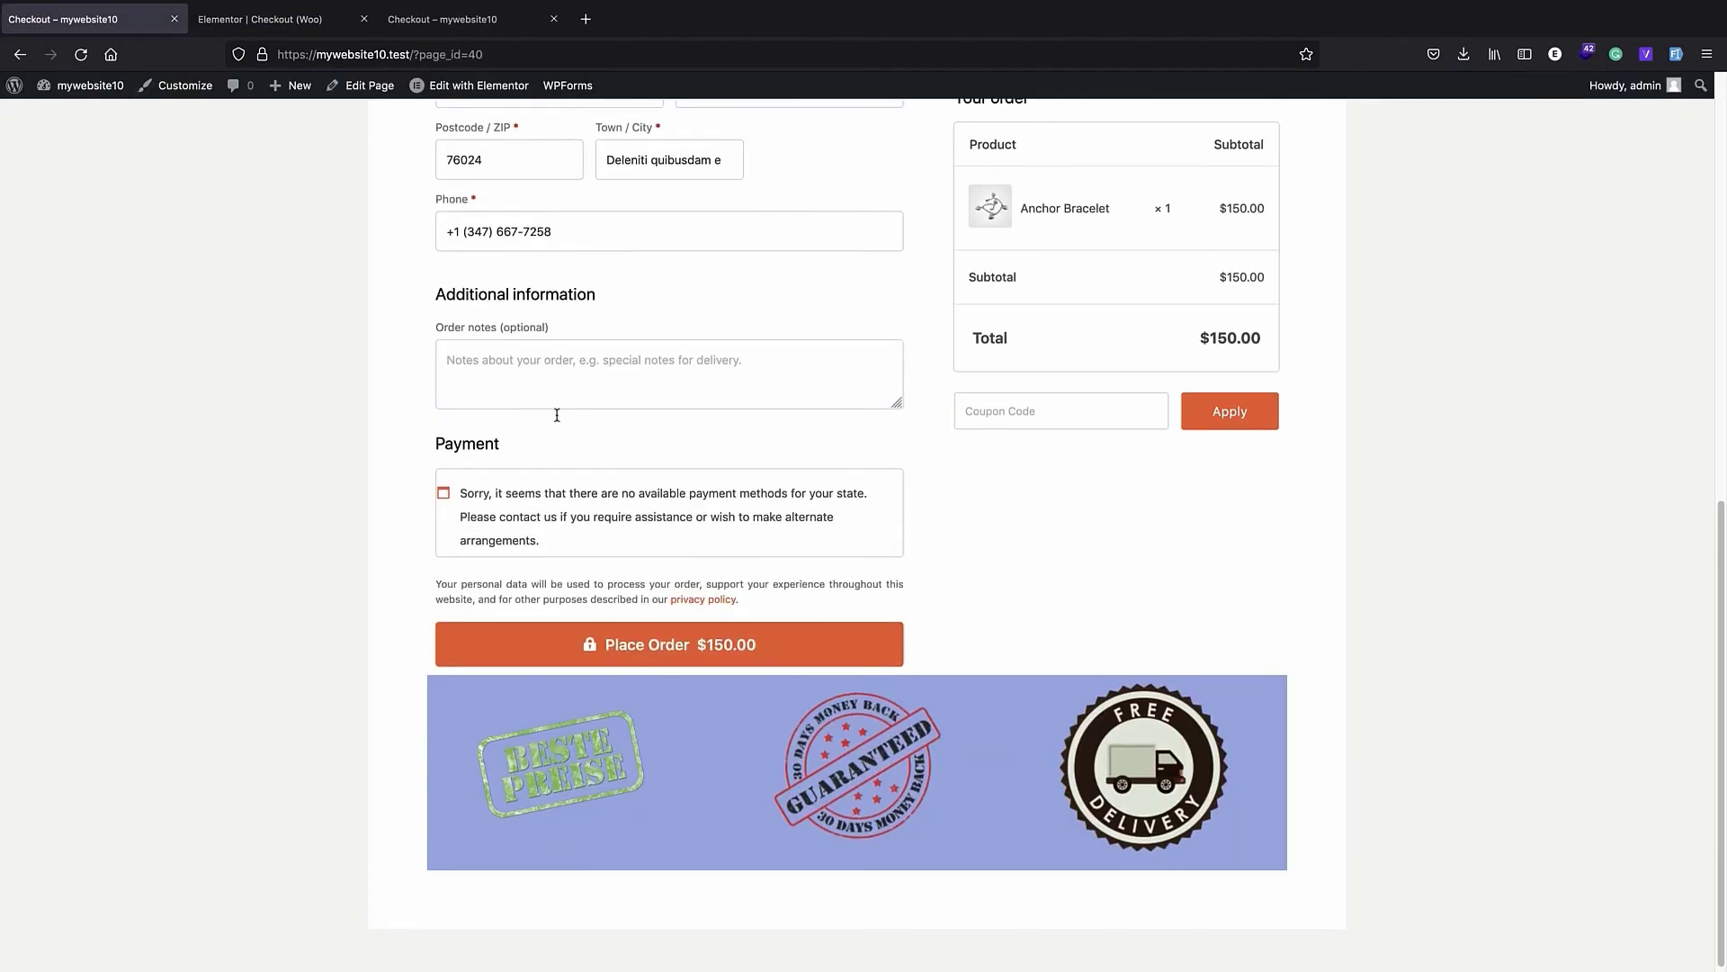
pyautogui.scroll(10, 558, 410)
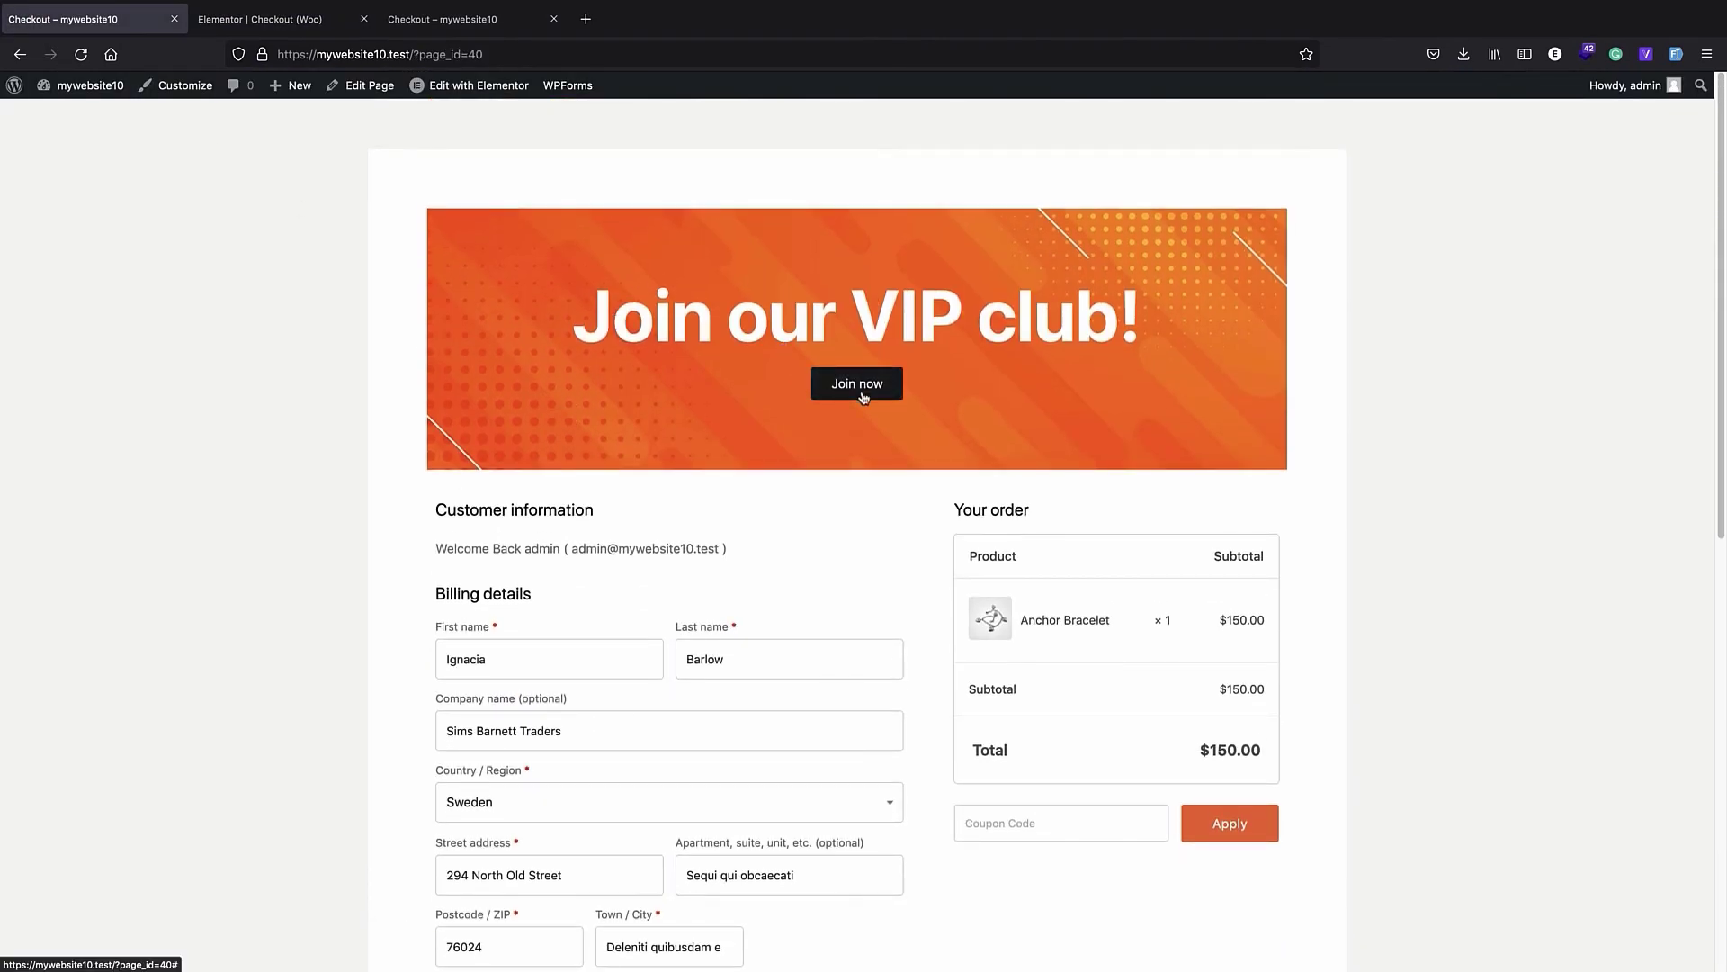
pyautogui.scroll(-3, 810, 396)
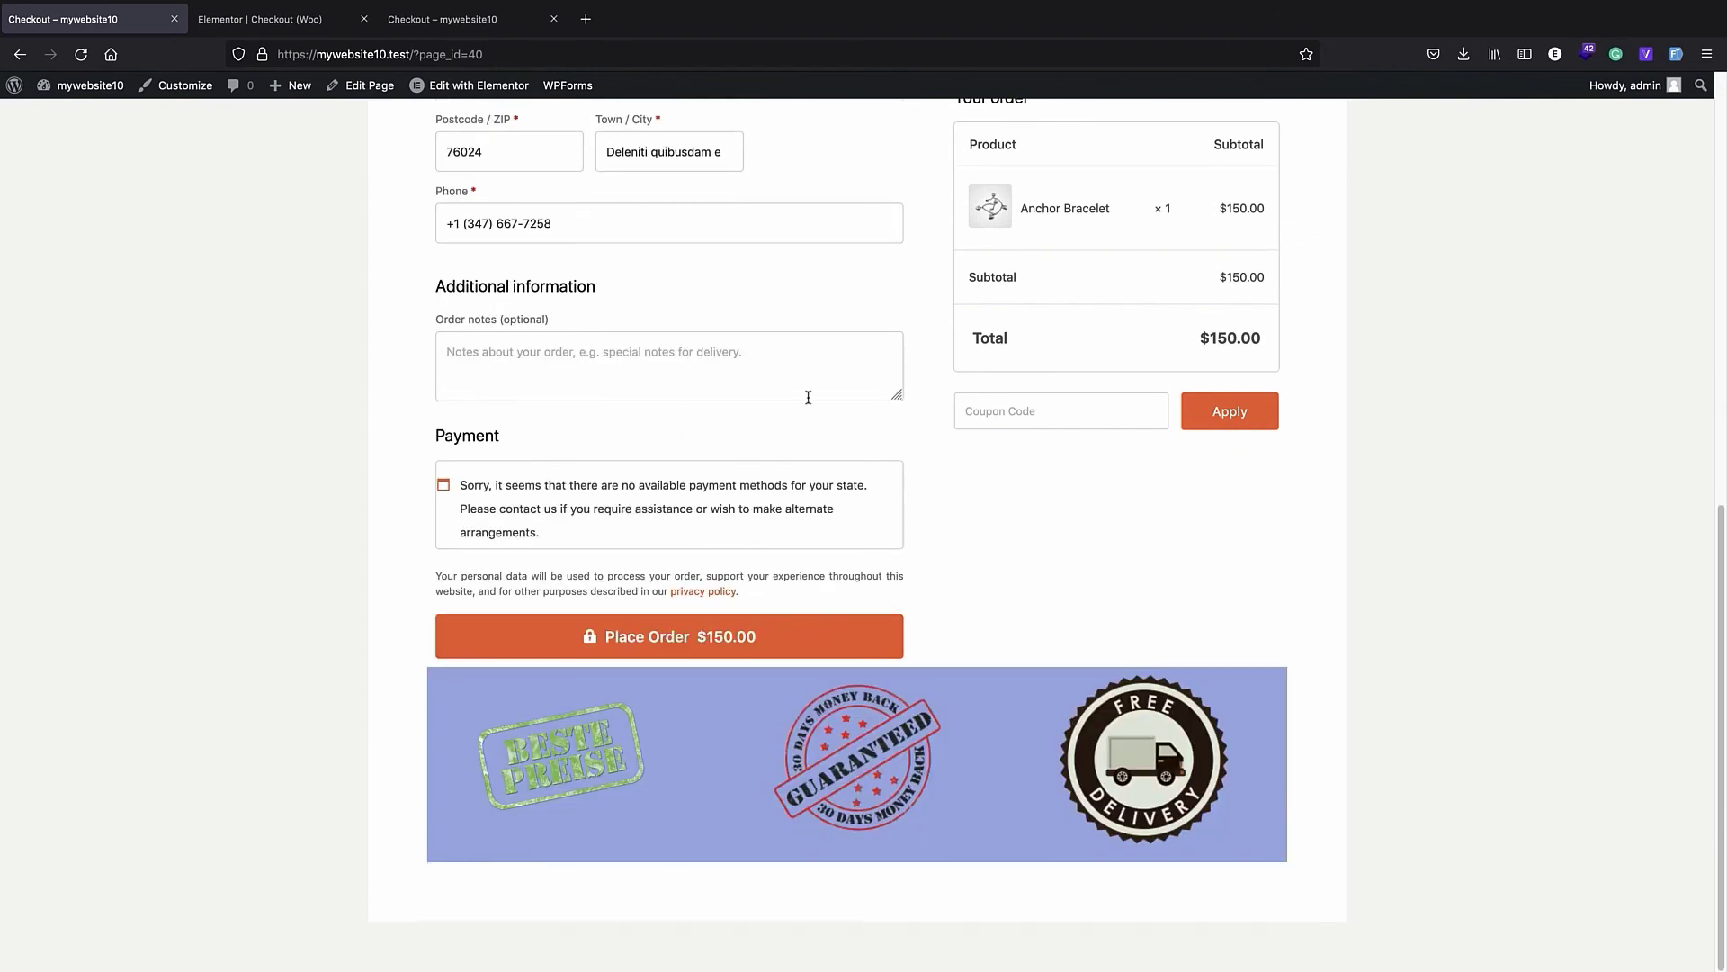
pyautogui.scroll(5, 807, 396)
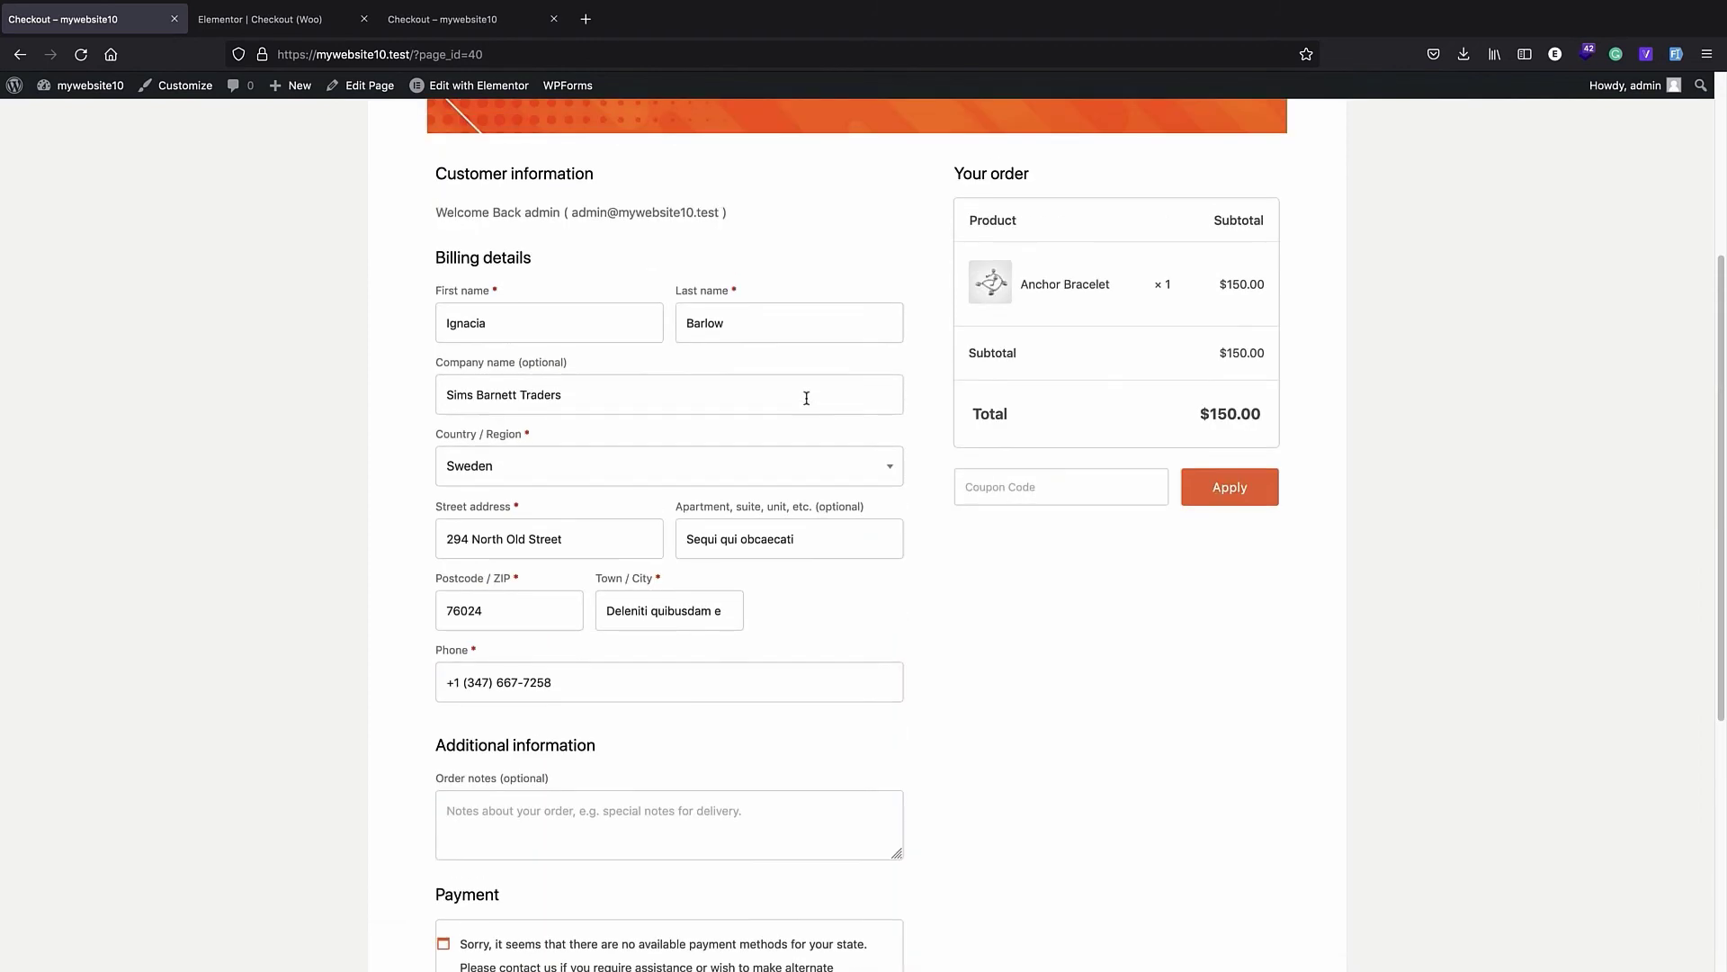
pyautogui.scroll(2, 730, 403)
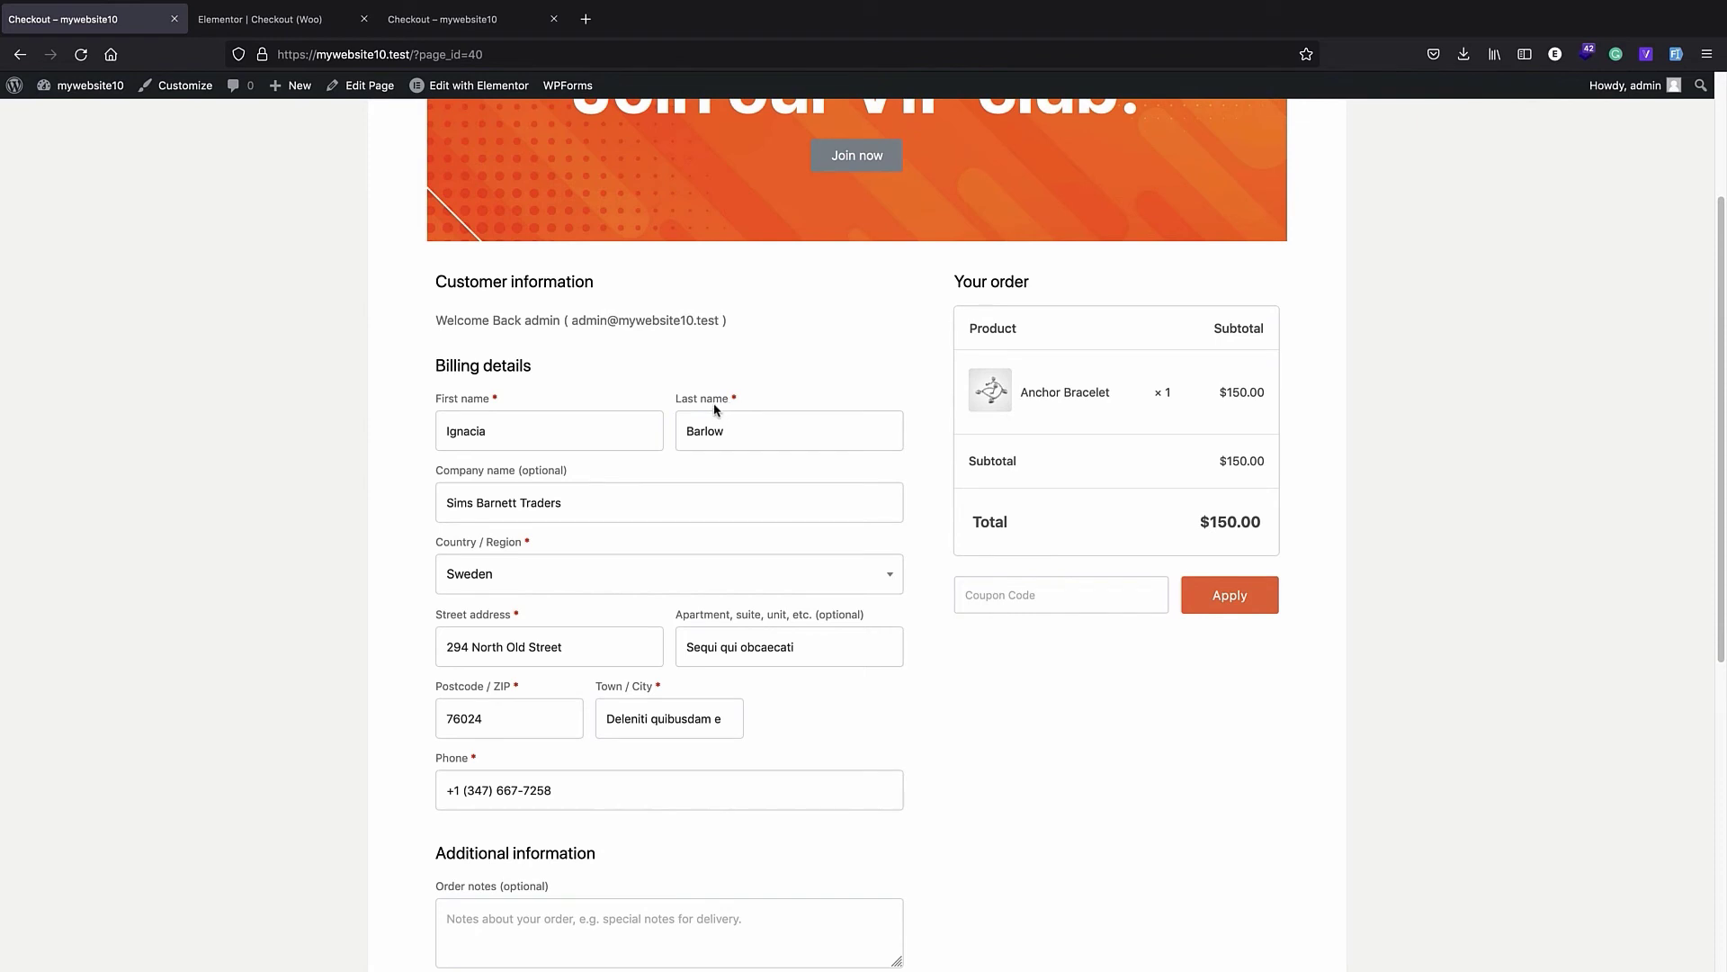
pyautogui.scroll(-5, 709, 407)
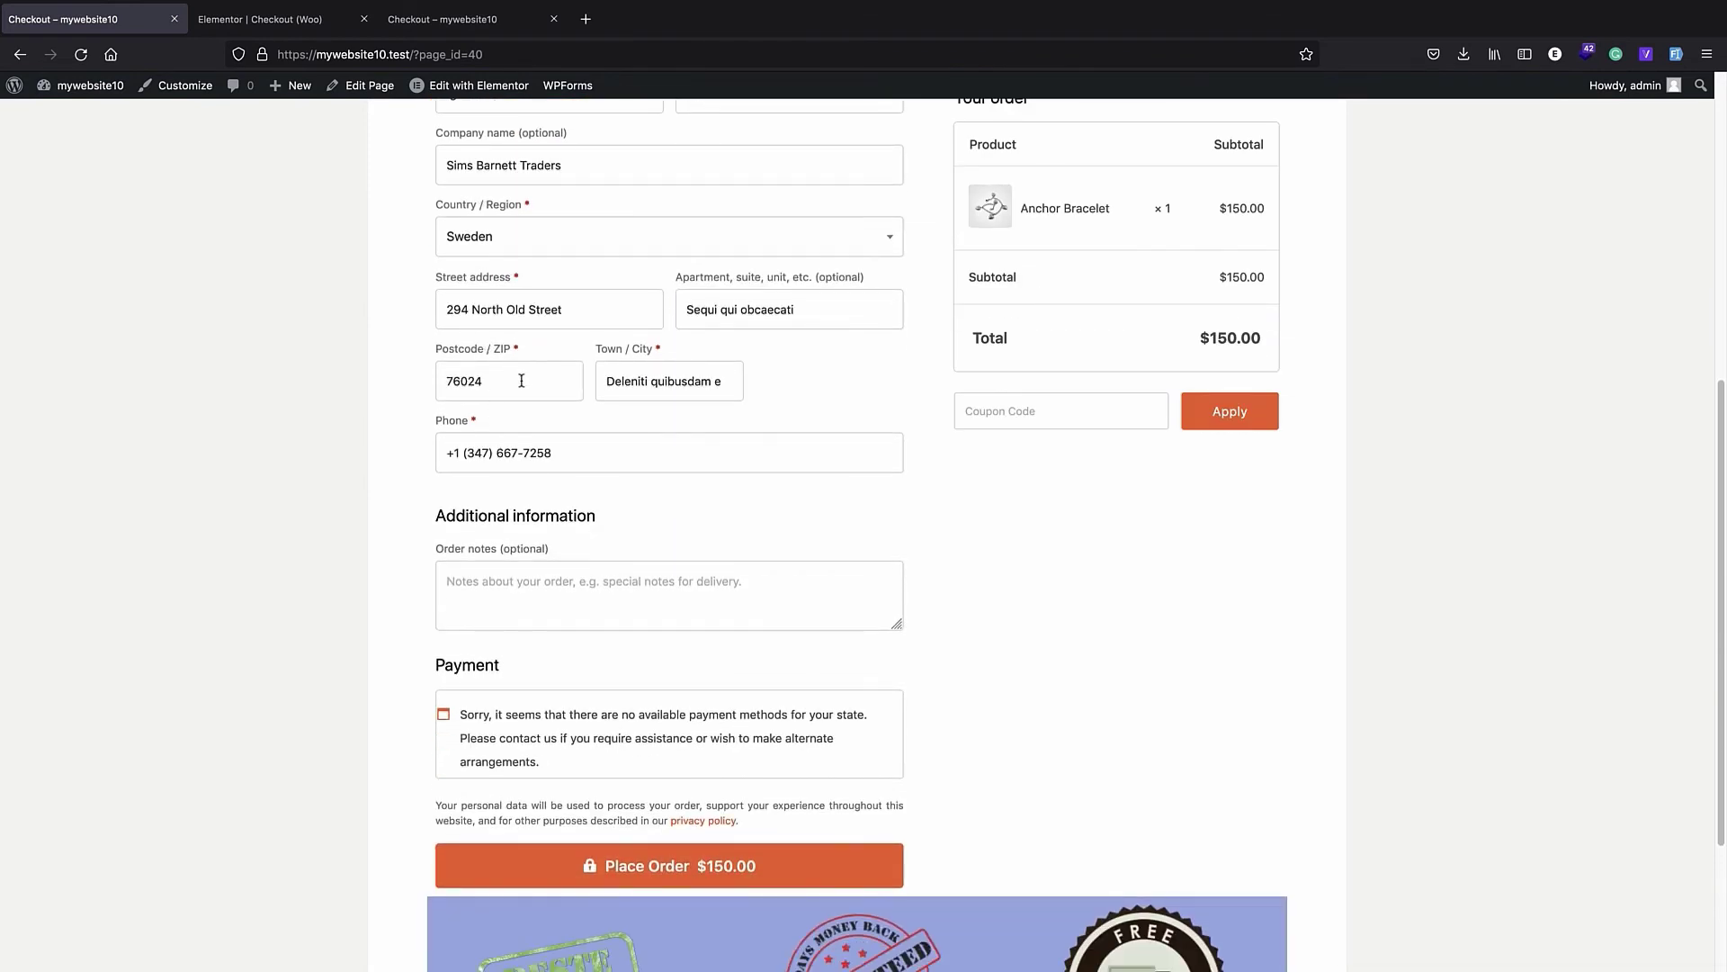
pyautogui.scroll(3, 520, 380)
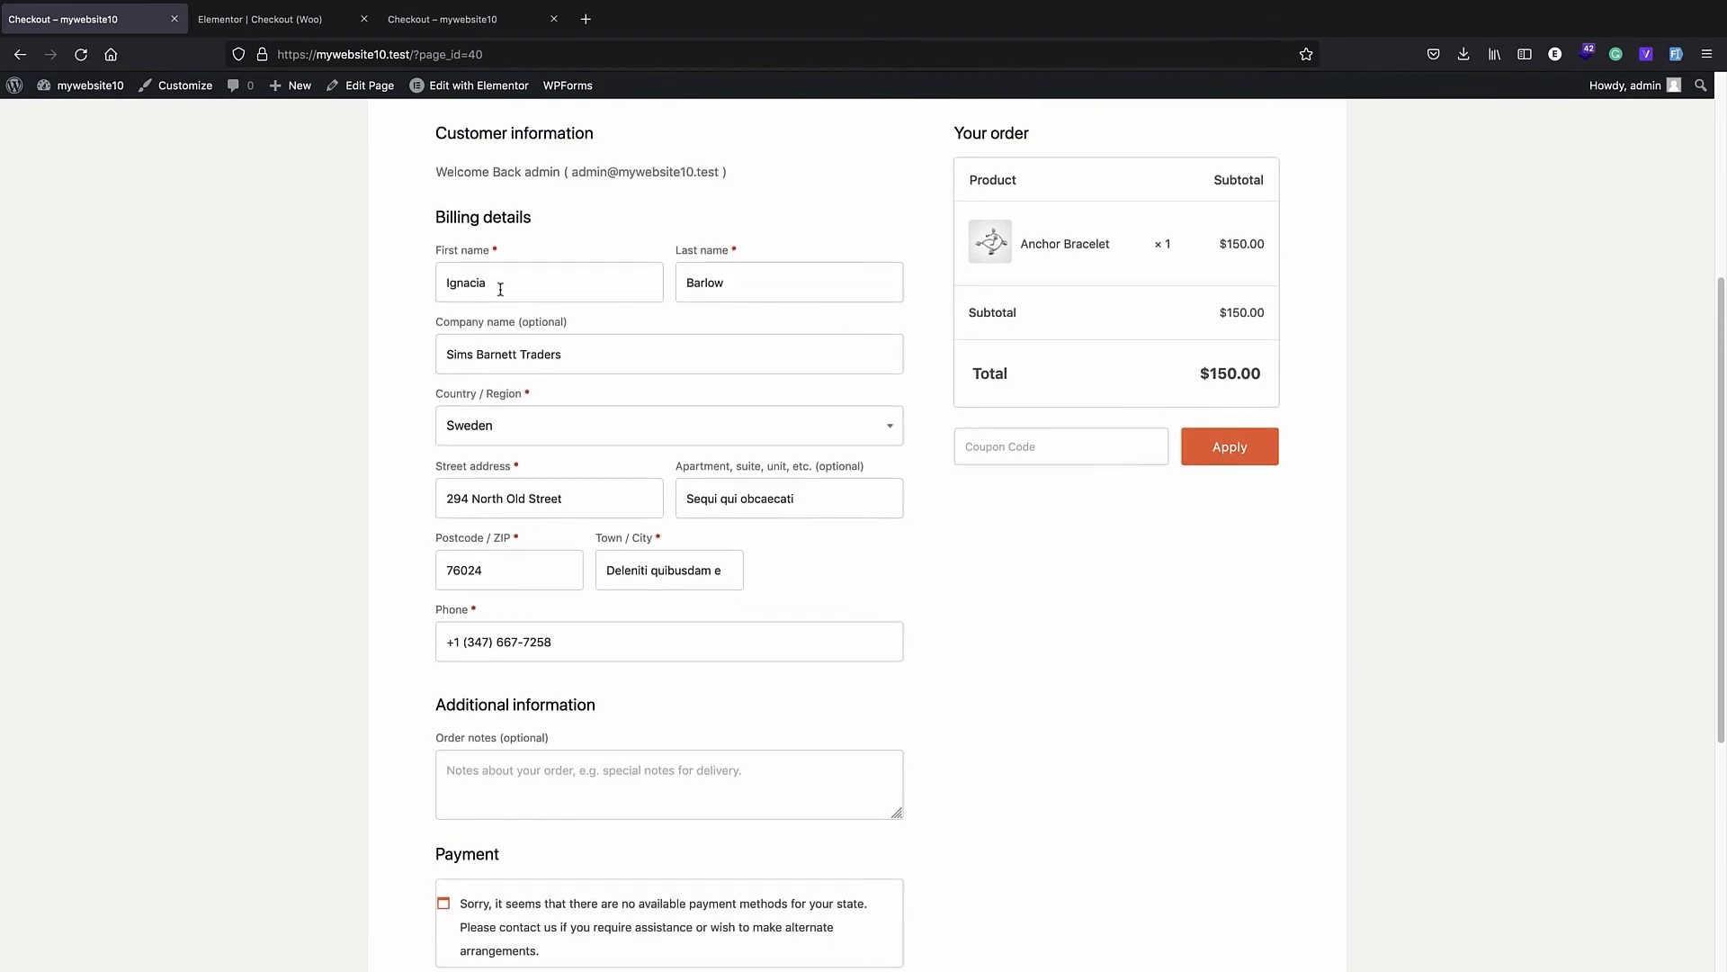
# - Look at the old default checkout for comparison and inspect the Checkout Form widget's content options in the Elementor editor
pyautogui.click(310, 27)
pyautogui.click(440, 22)
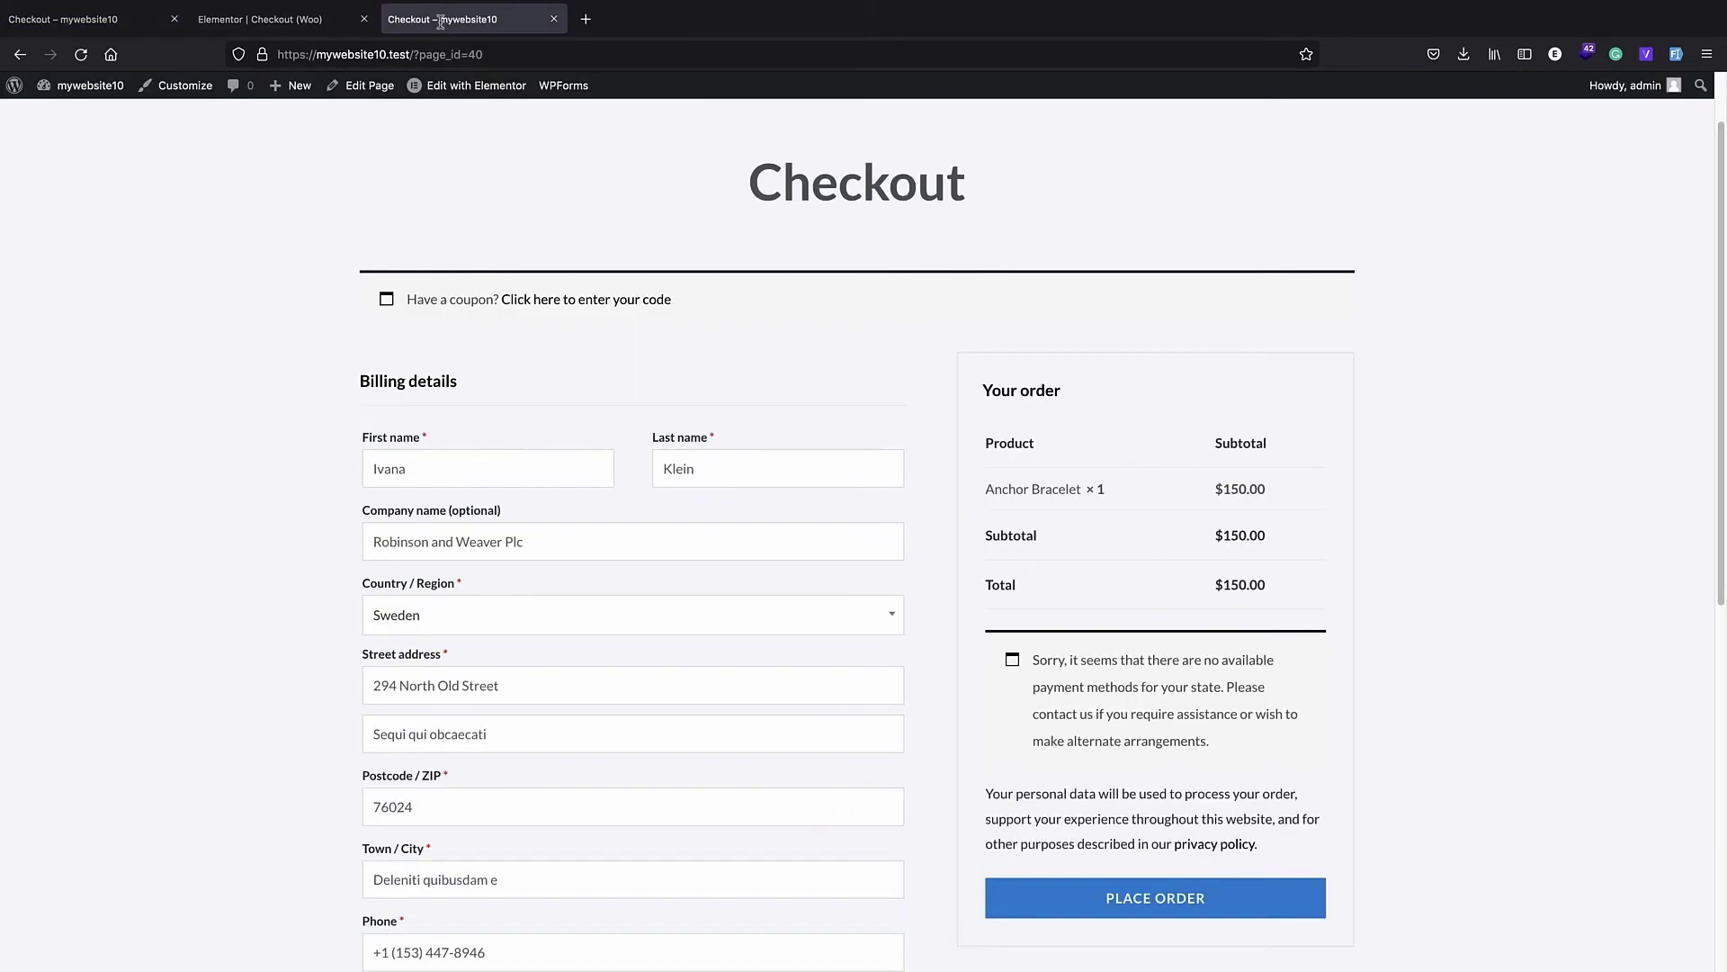
pyautogui.click(286, 21)
pyautogui.scroll(5, 554, 340)
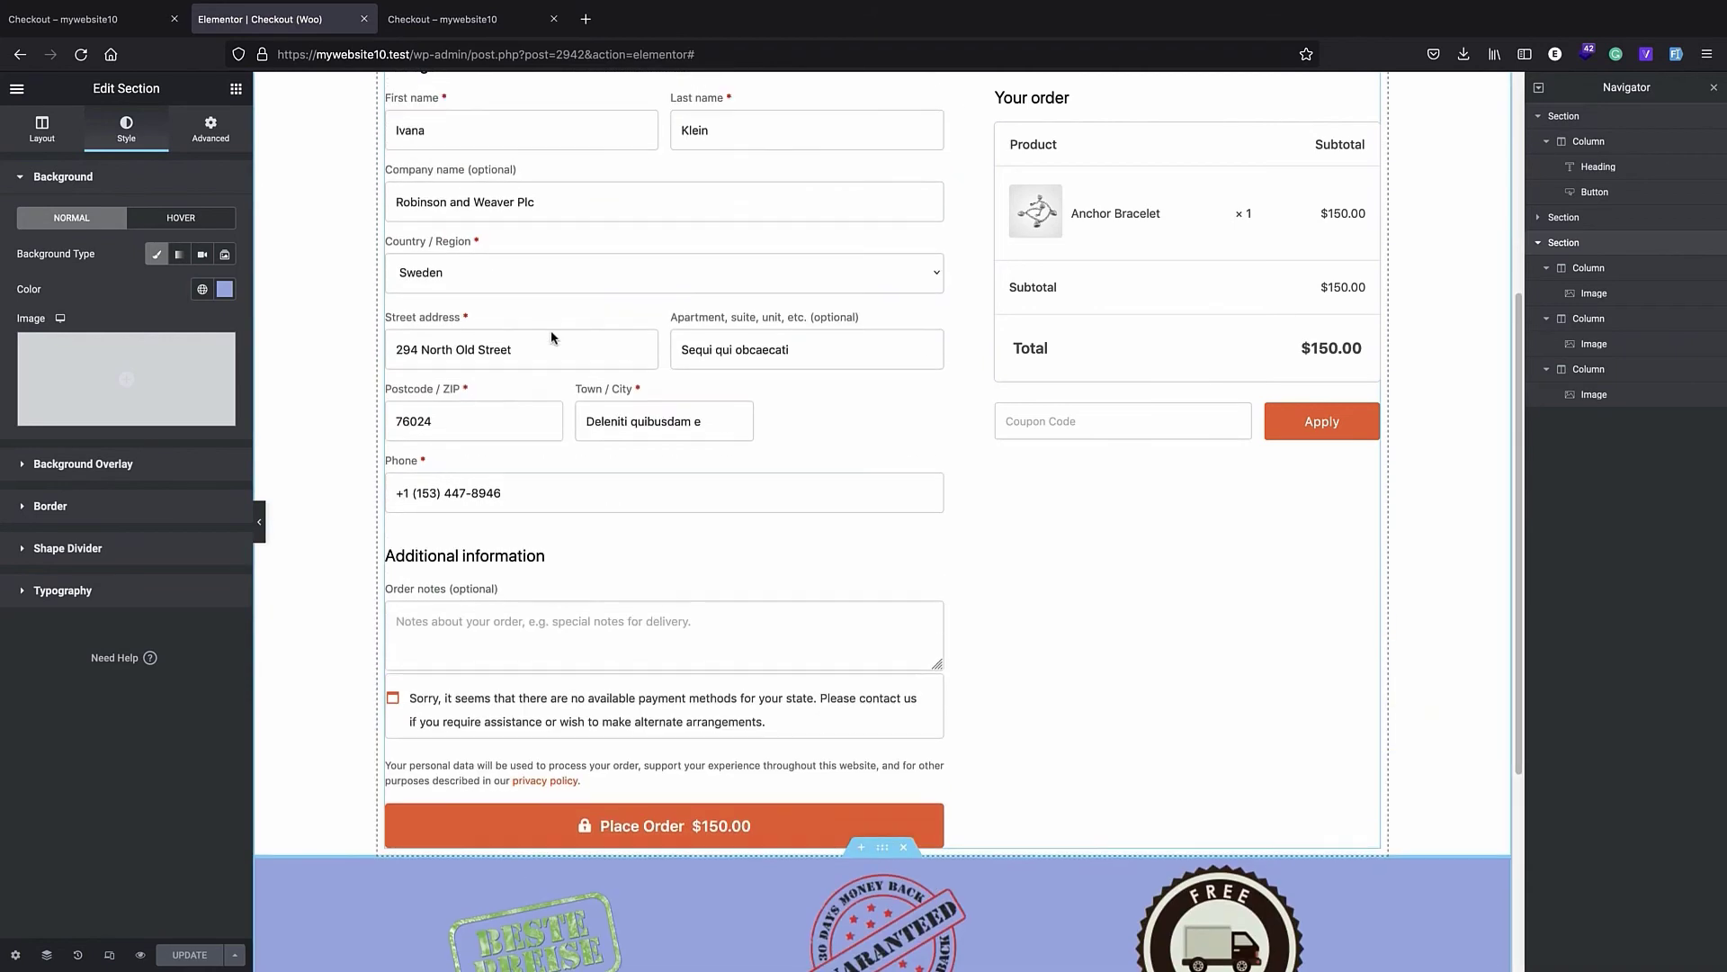
pyautogui.click(520, 349)
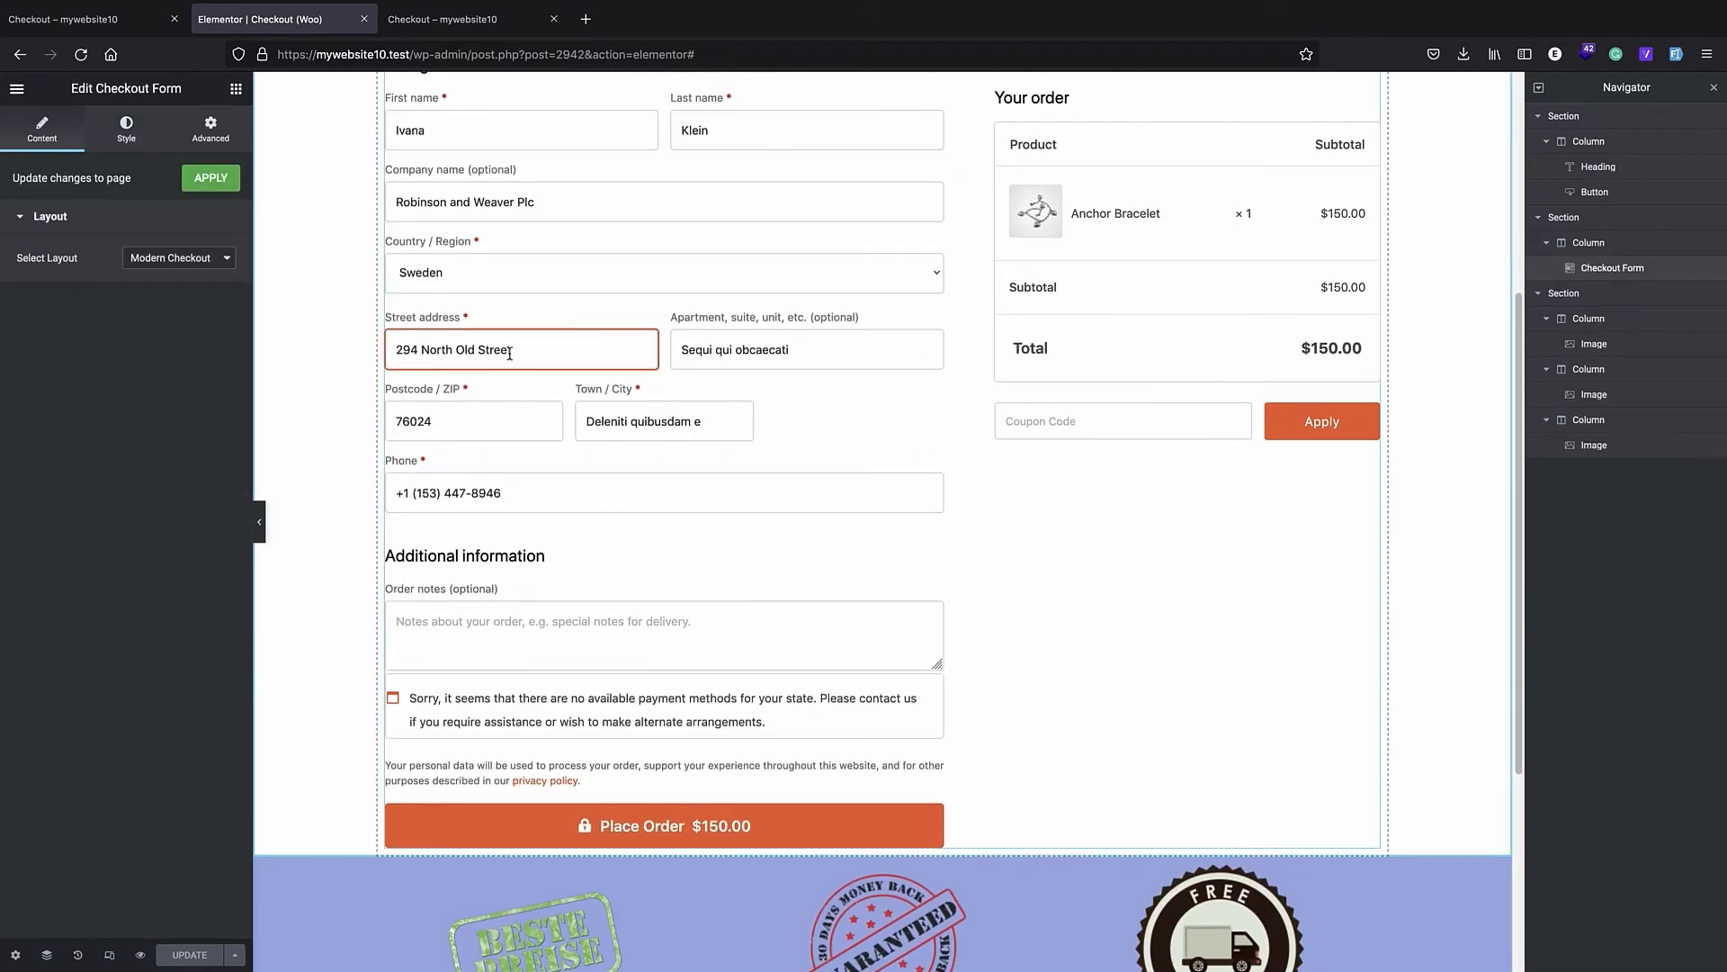
pyautogui.scroll(1, 510, 353)
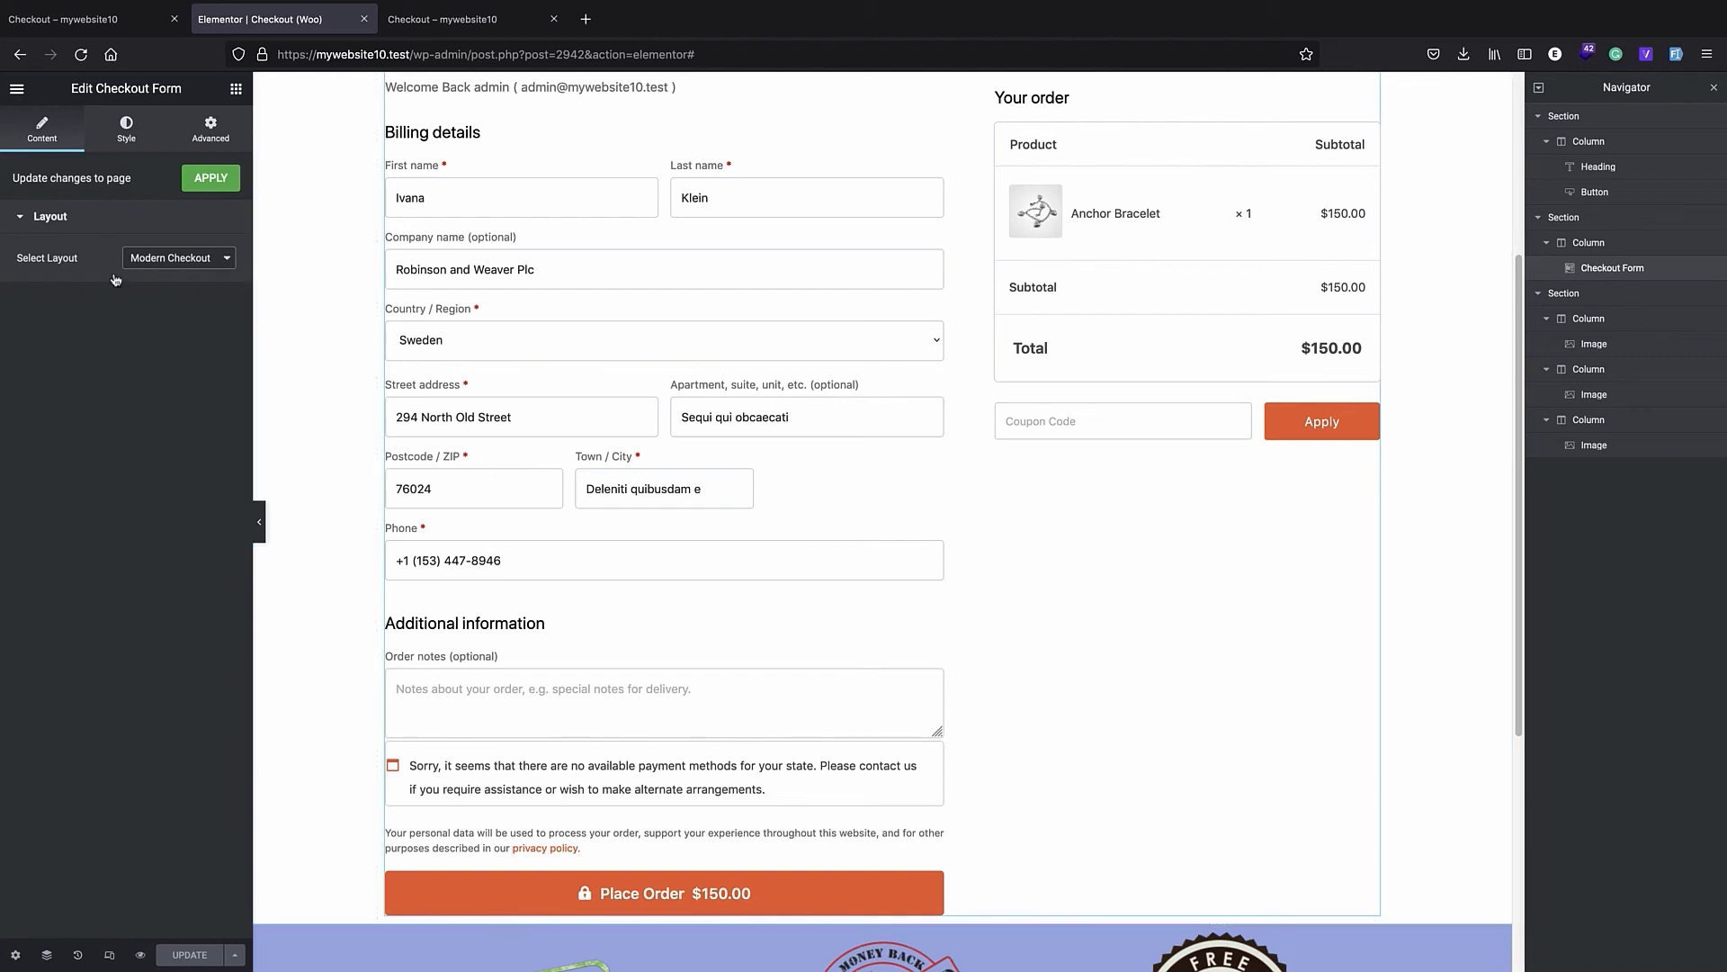
# - Go from the live checkout page to the WordPress admin and open the page for adding new plugins
pyautogui.click(55, 27)
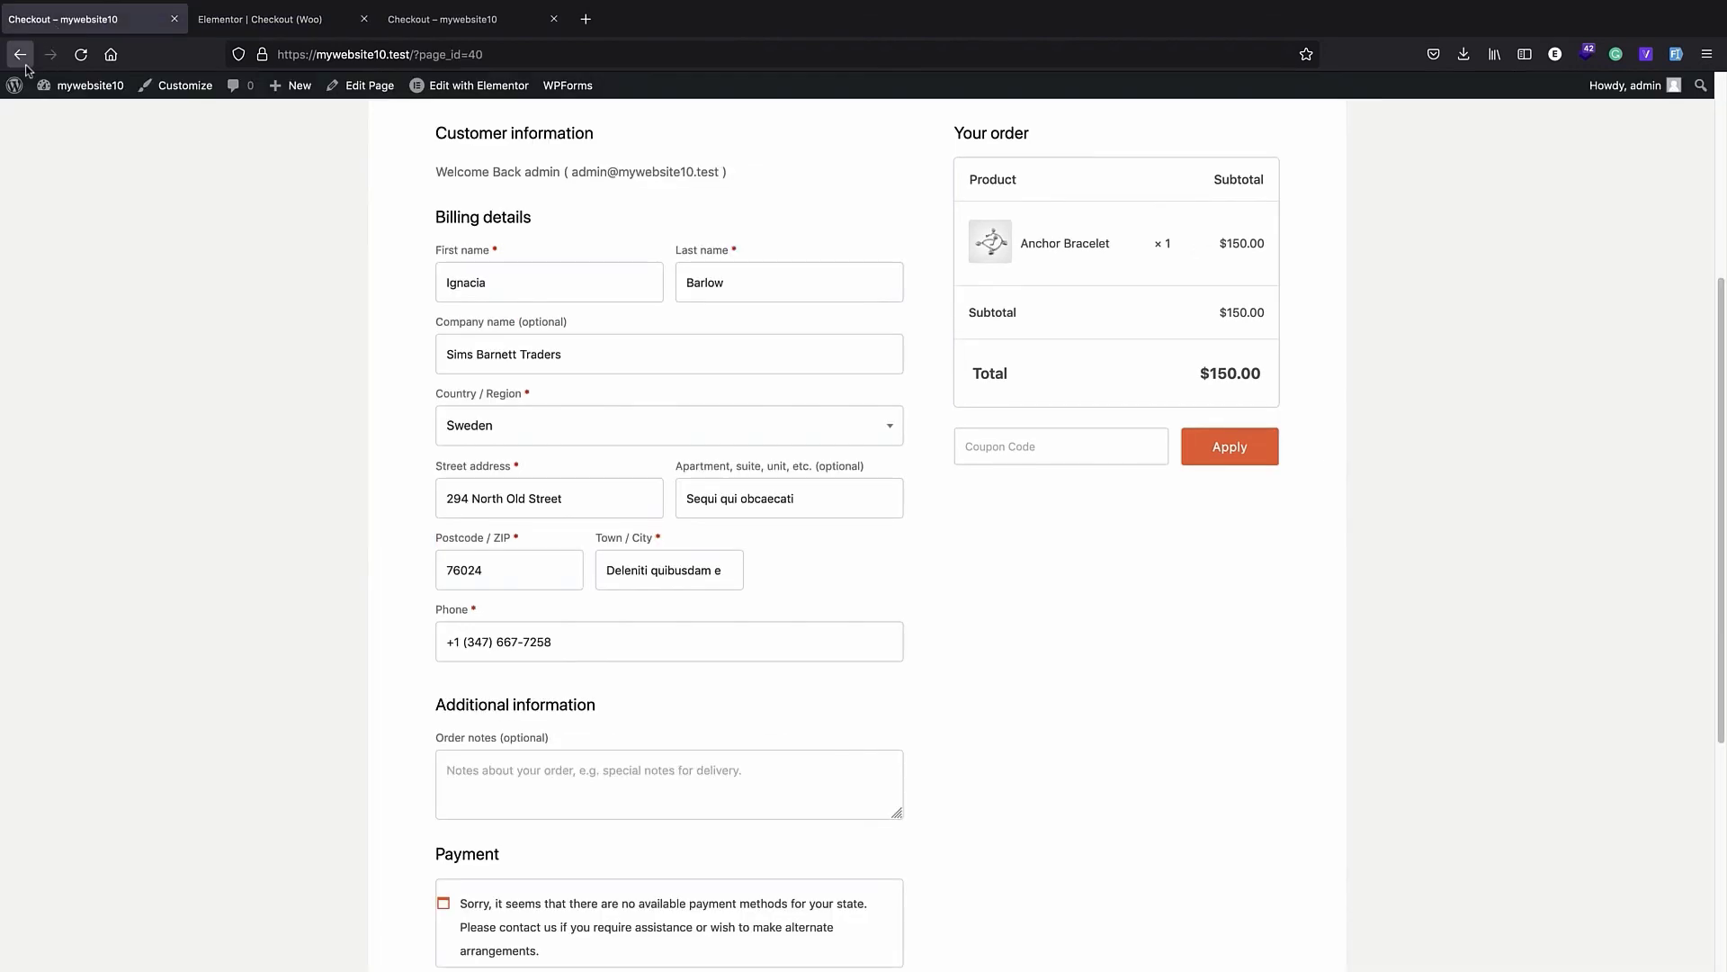
pyautogui.moveTo(17, 91)
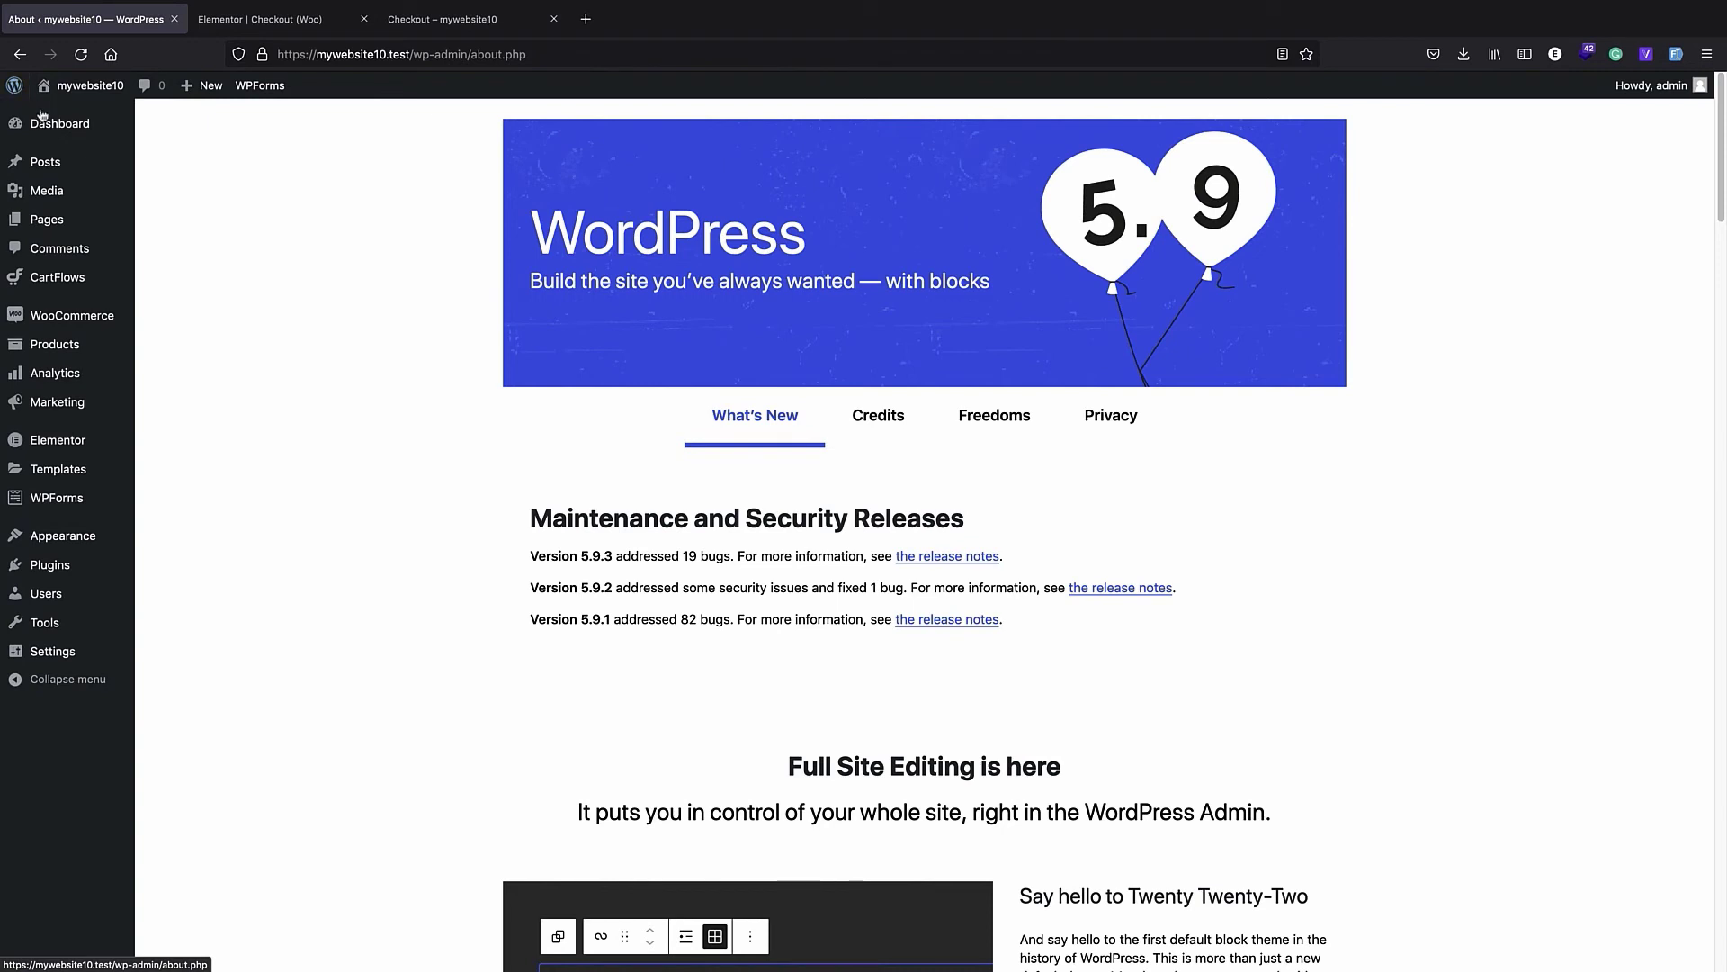
pyautogui.moveTo(93, 565)
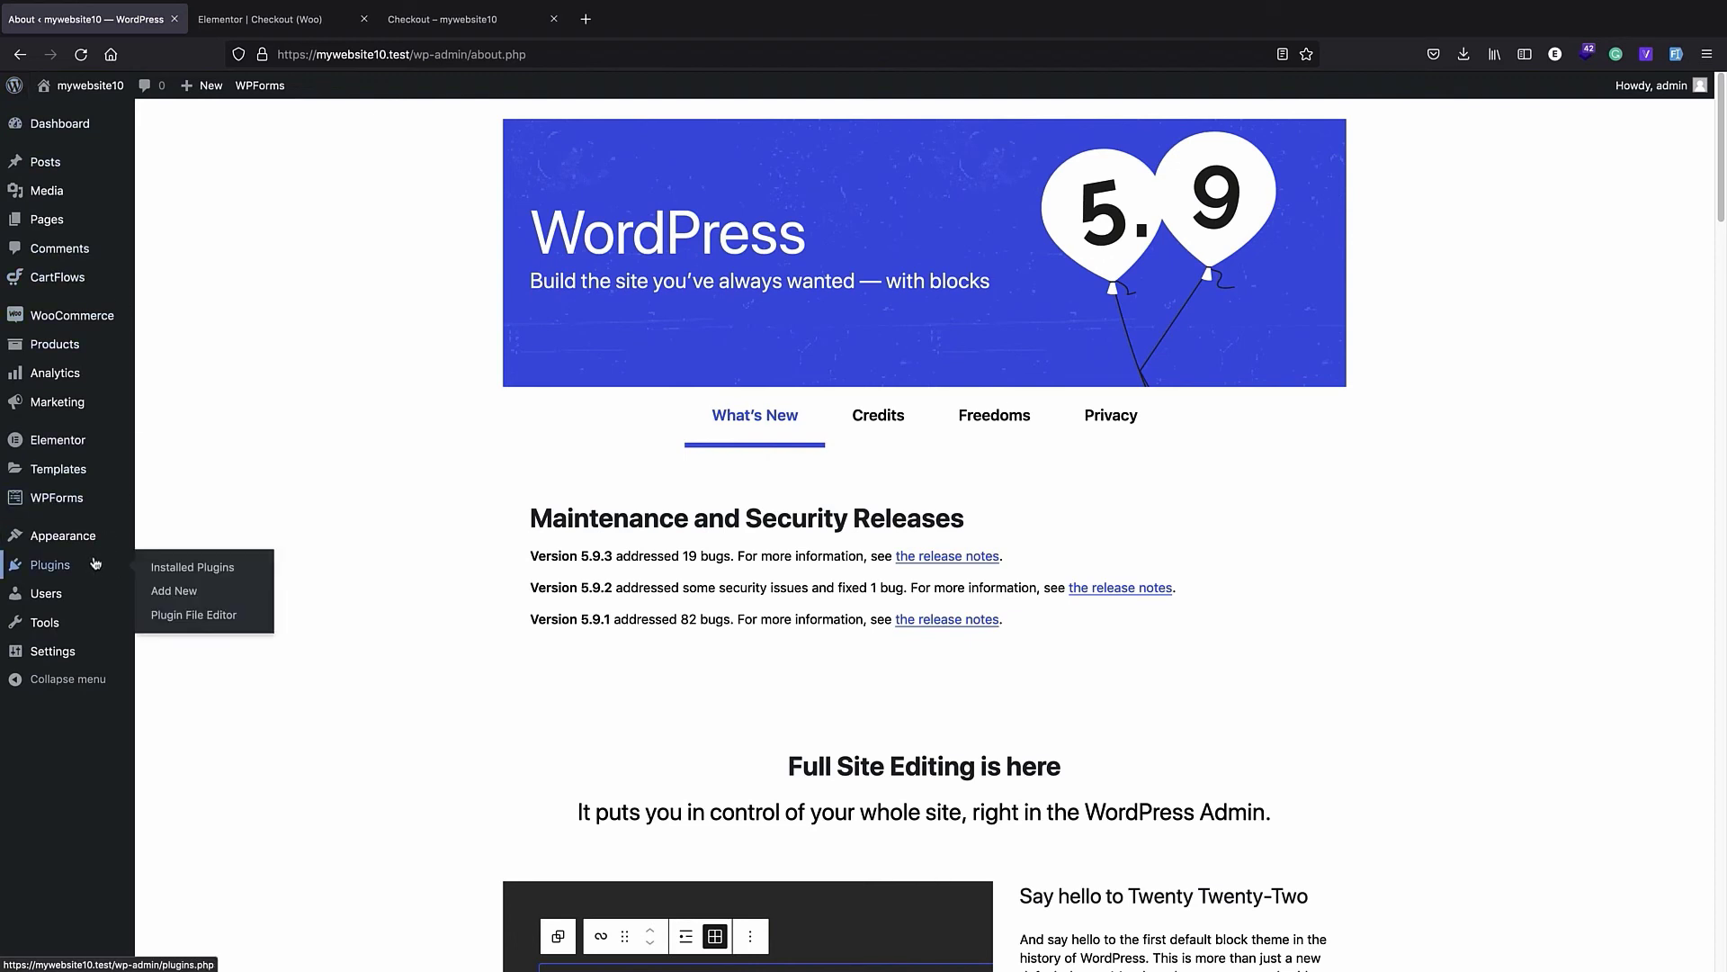
pyautogui.click(186, 600)
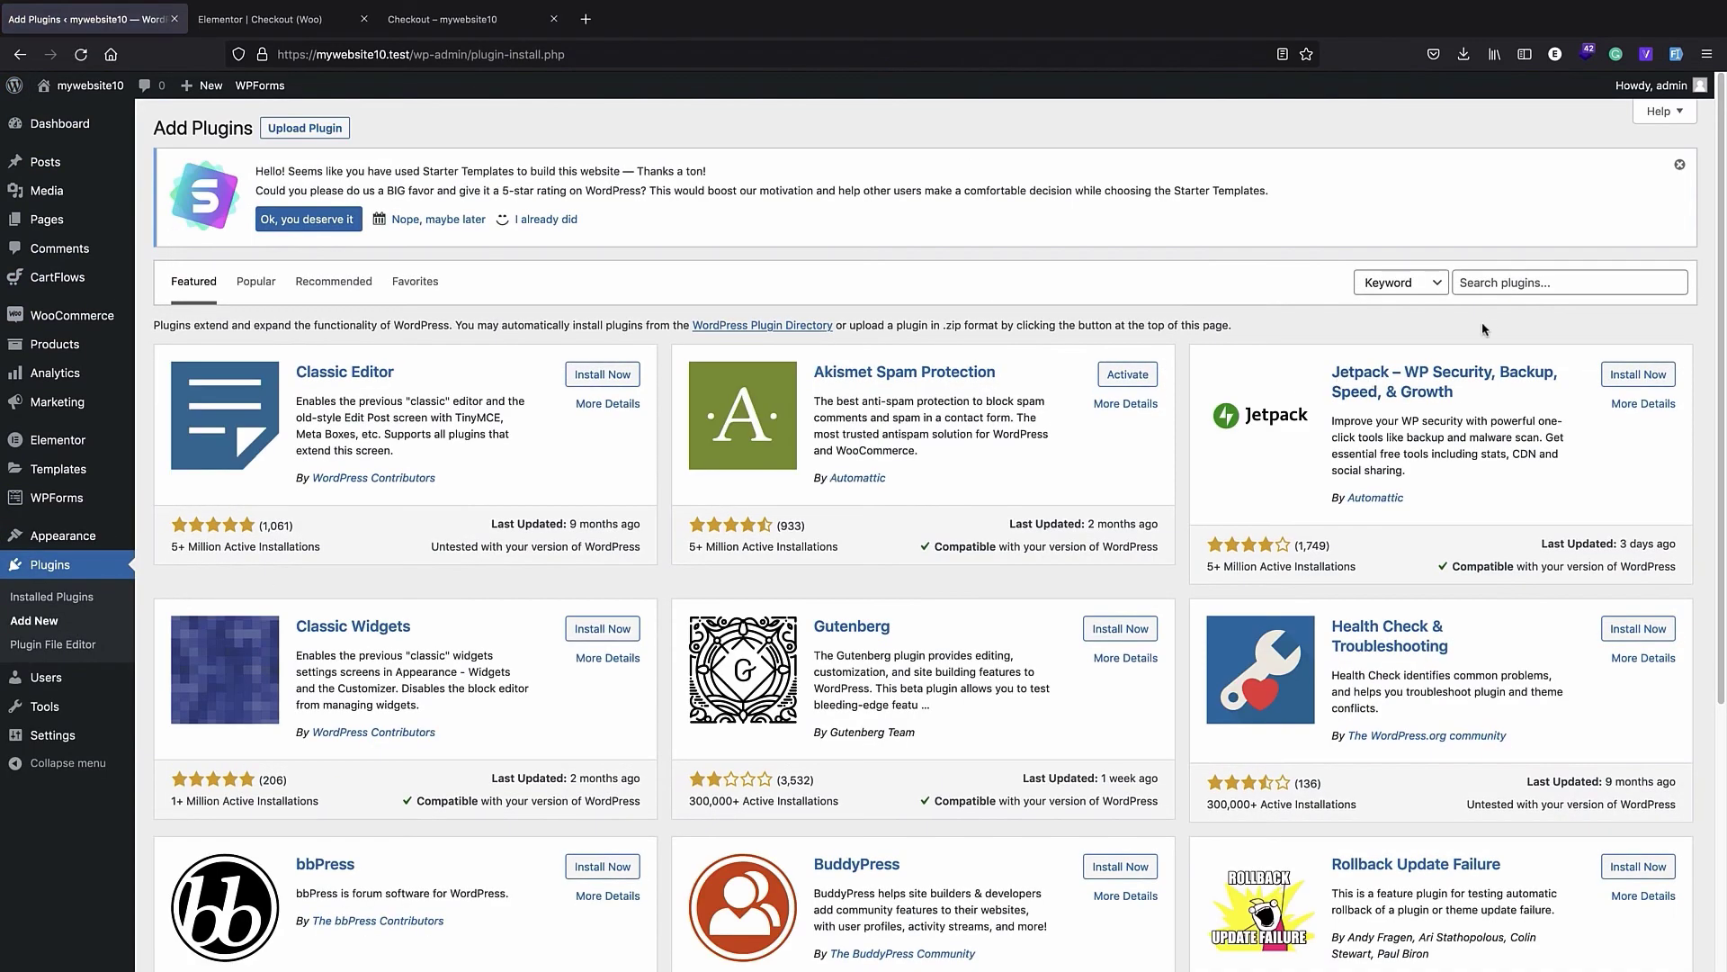
# - Search the plugin directory for "checkout field editor" and install and activate ThemeHigh's Checkout Field Editor (Checkout Manager) for WooCommerce
pyautogui.click(1484, 279)
pyautogui.write('checkout fi')
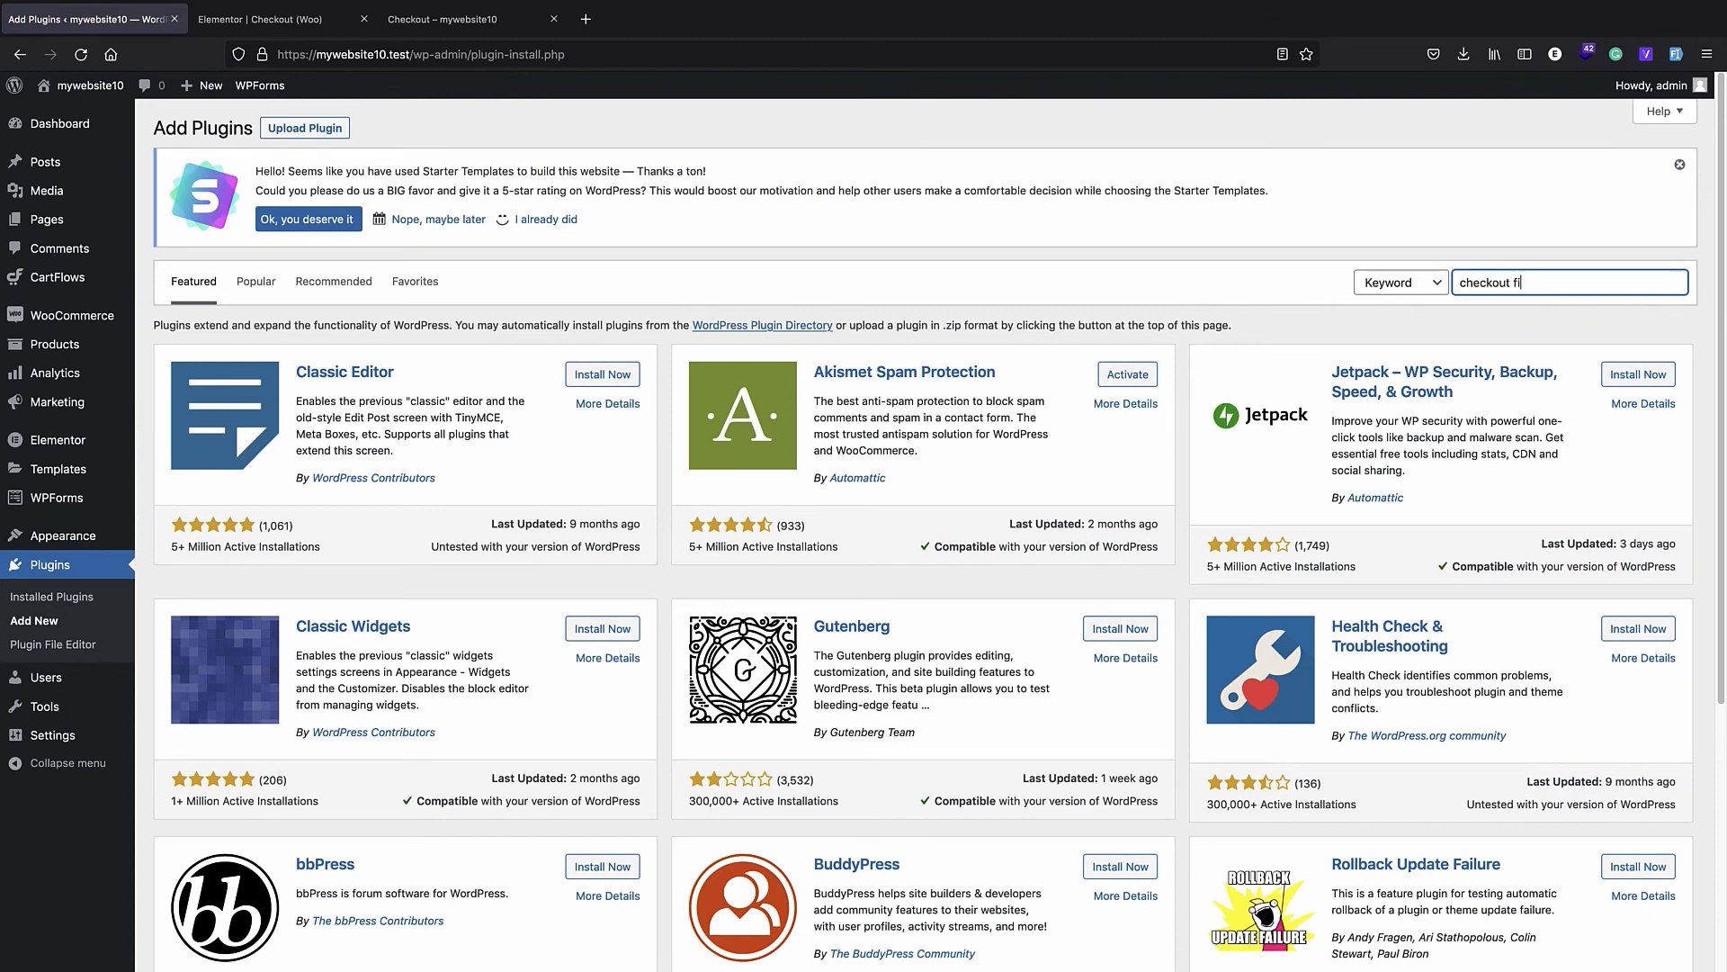
pyautogui.write('eld editor')
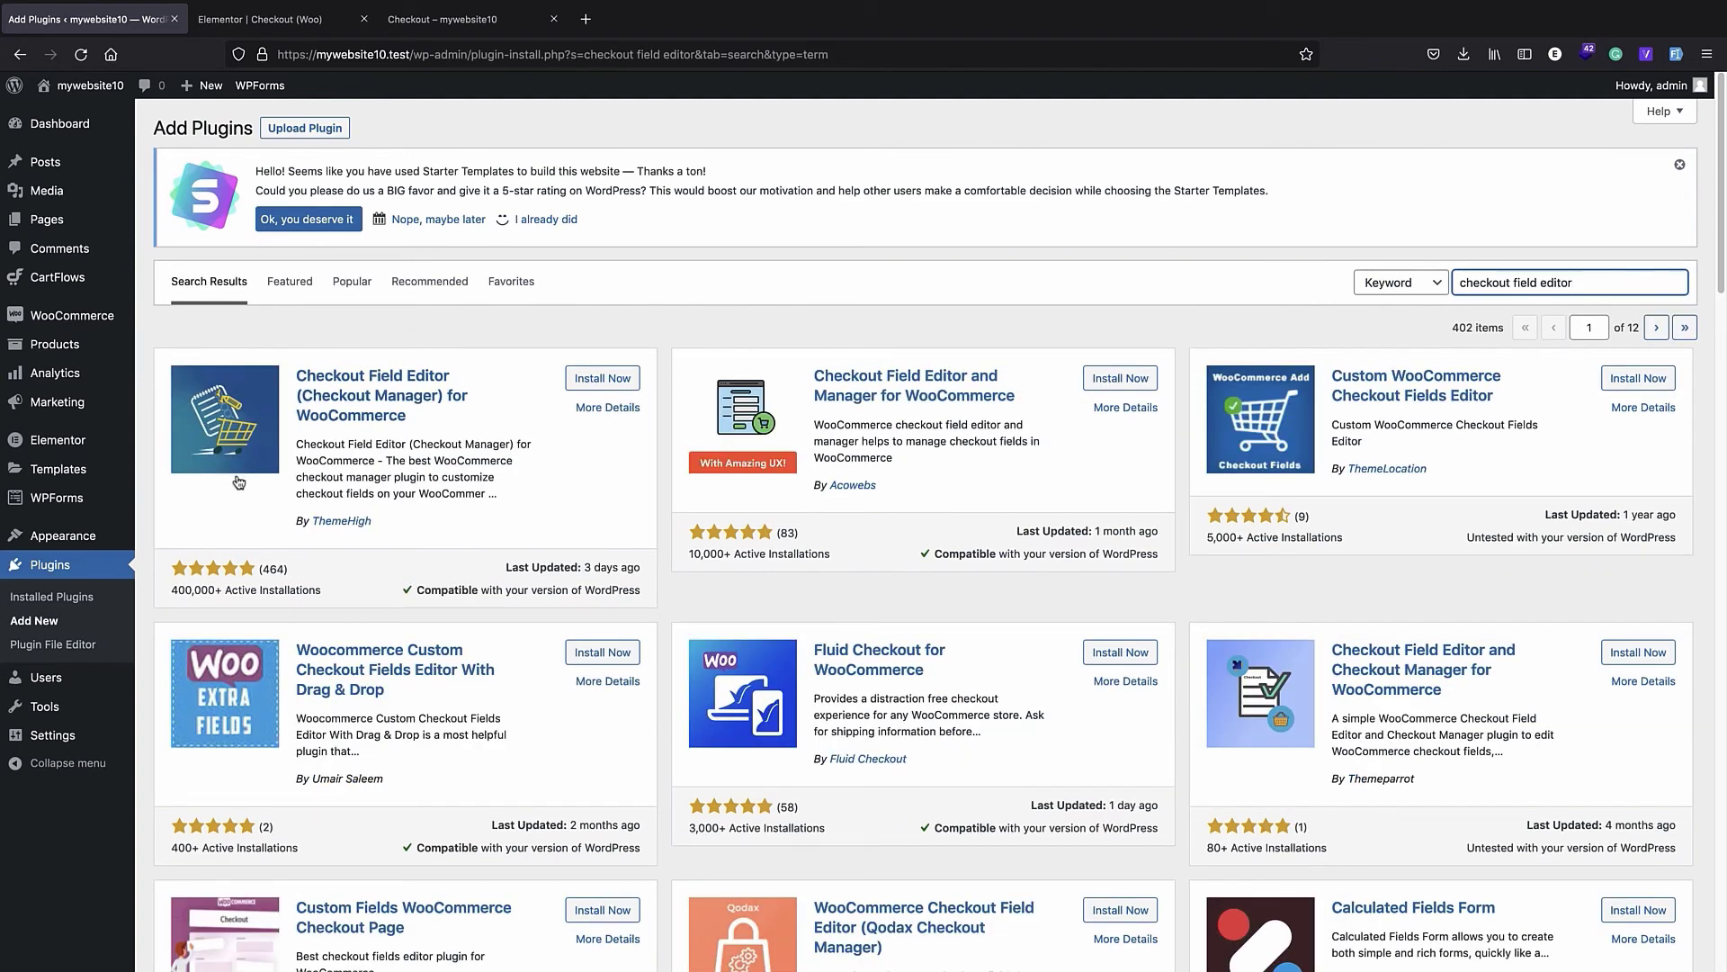
pyautogui.click(601, 379)
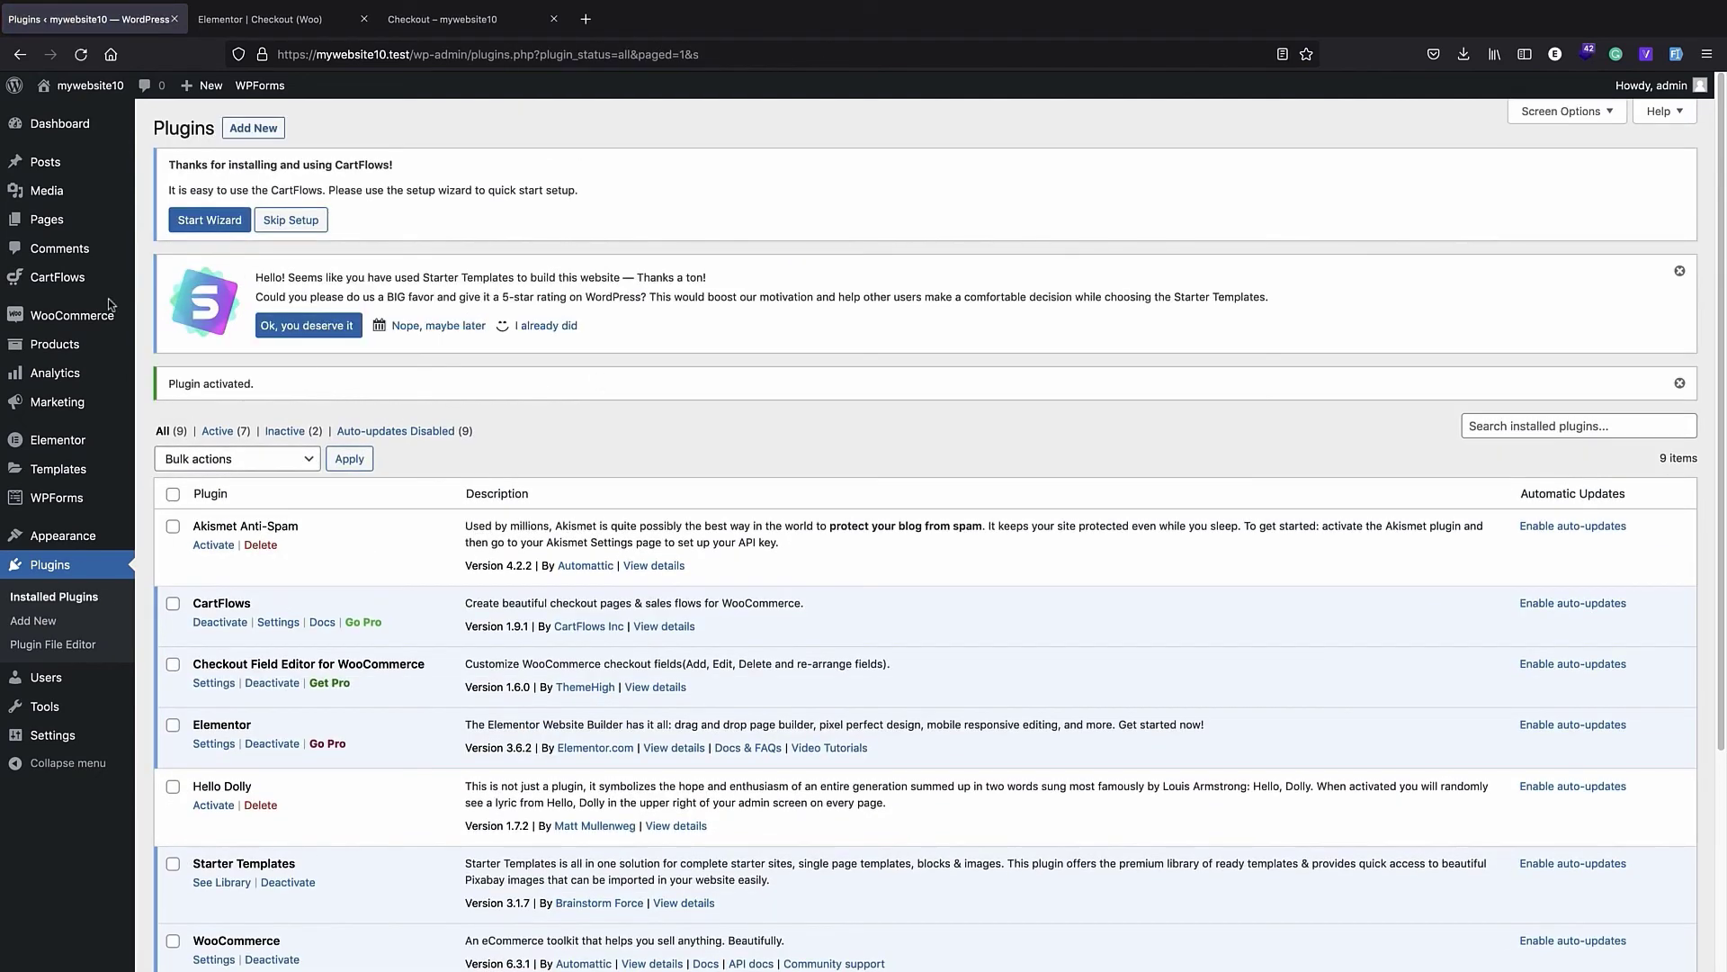
# - Disable the billing_company field in WooCommerce's Checkout Form billing fields and save the changes
pyautogui.moveTo(94, 317)
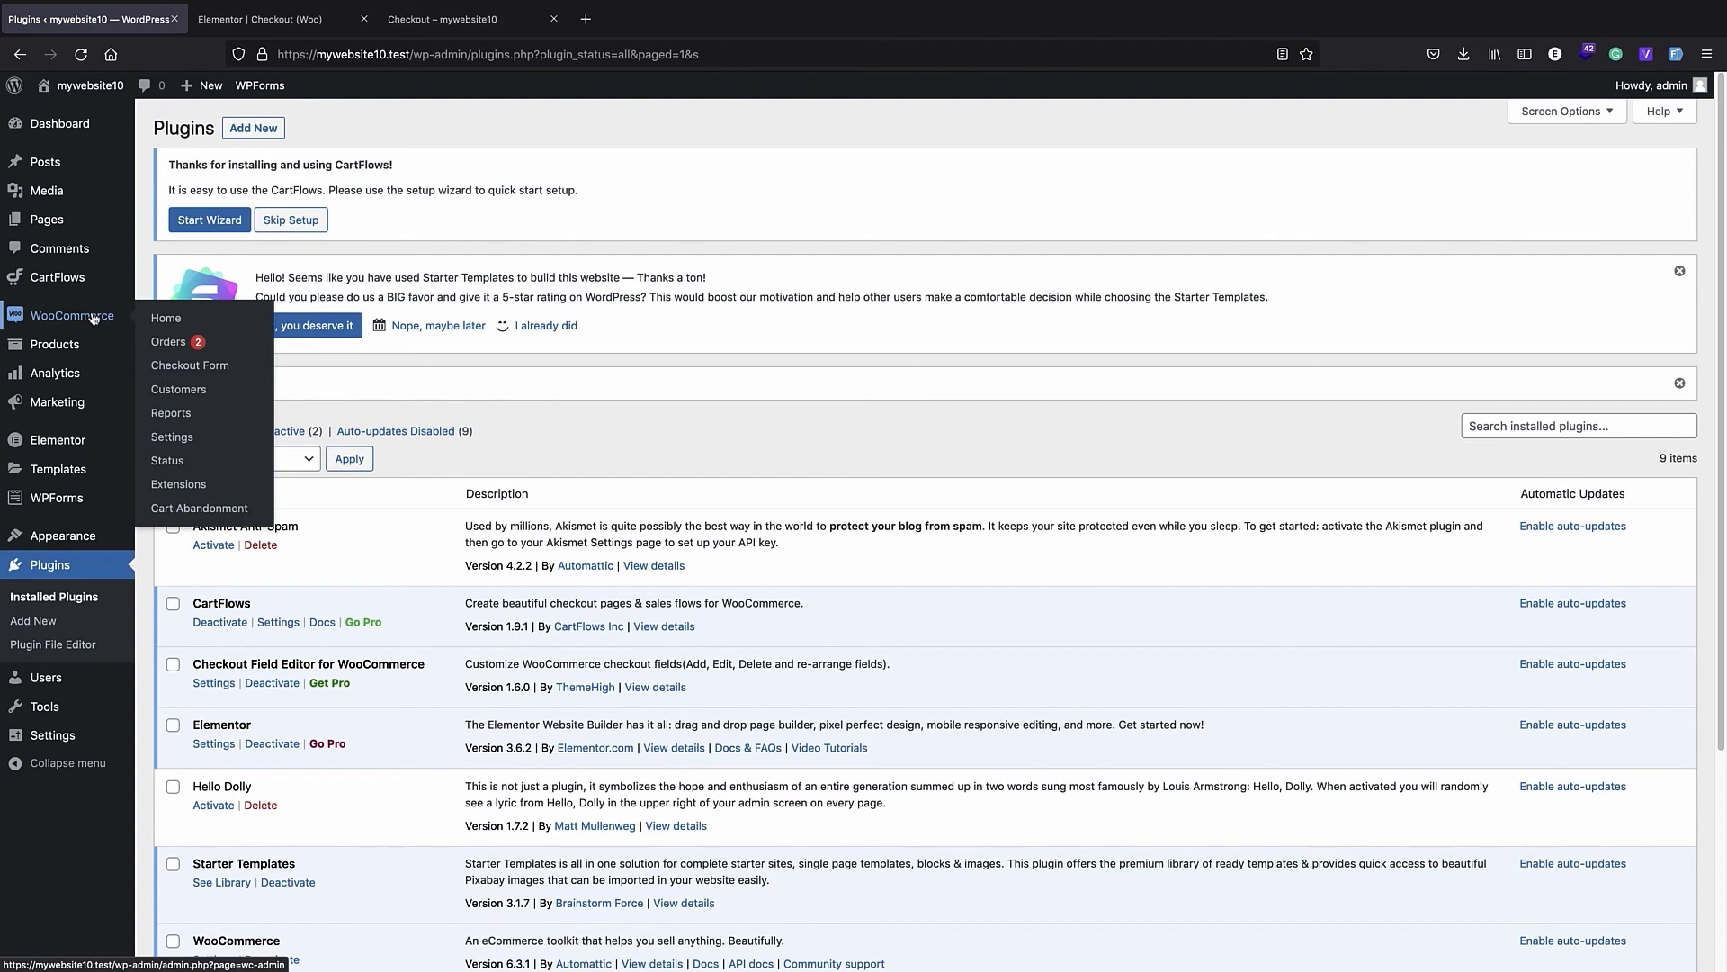
pyautogui.click(217, 369)
pyautogui.scroll(-2, 634, 367)
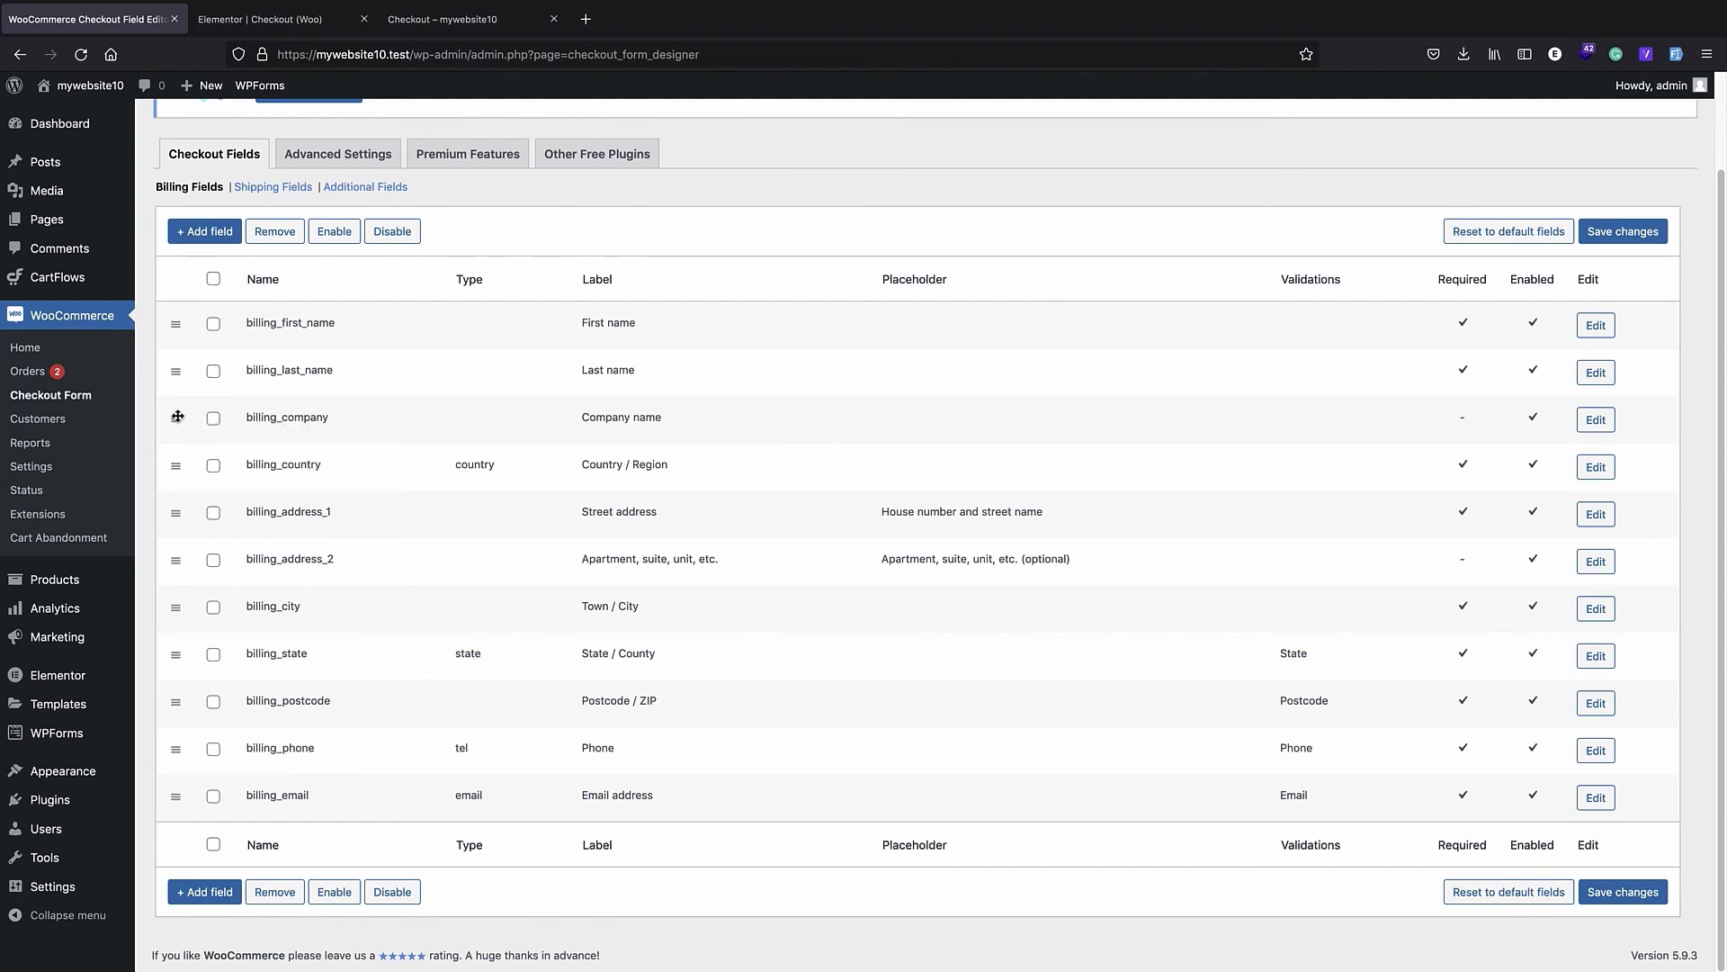
pyautogui.click(213, 417)
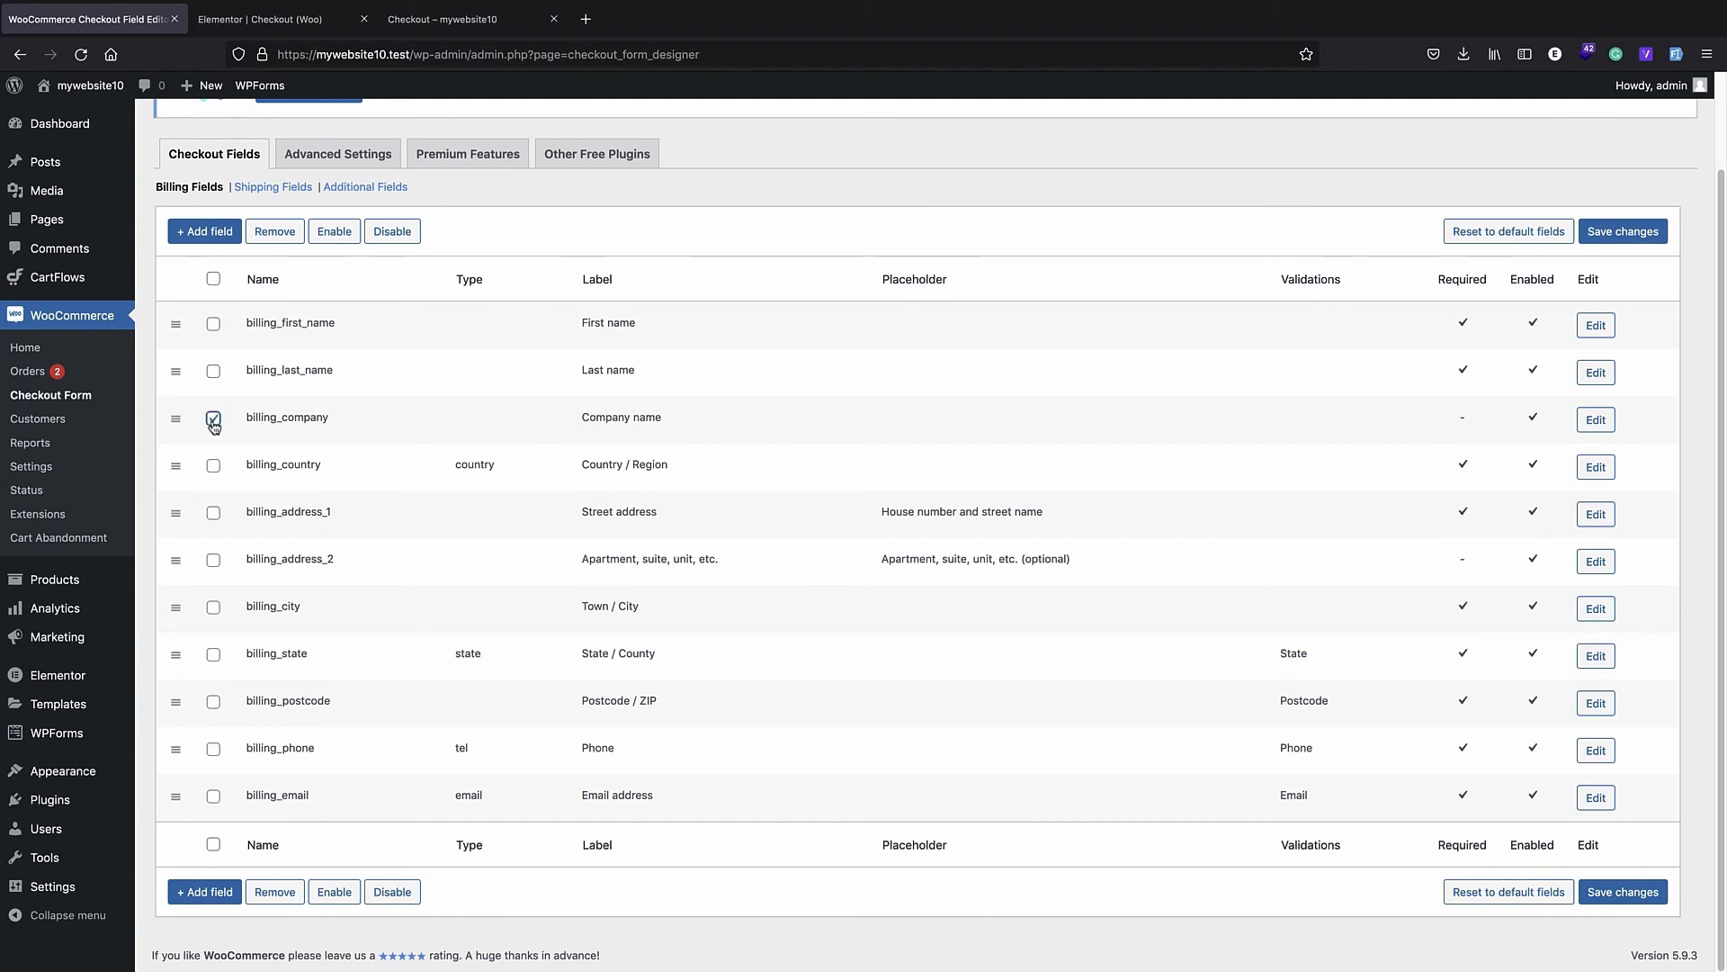
pyautogui.rightClick(317, 427)
pyautogui.click(317, 426)
pyautogui.click(386, 239)
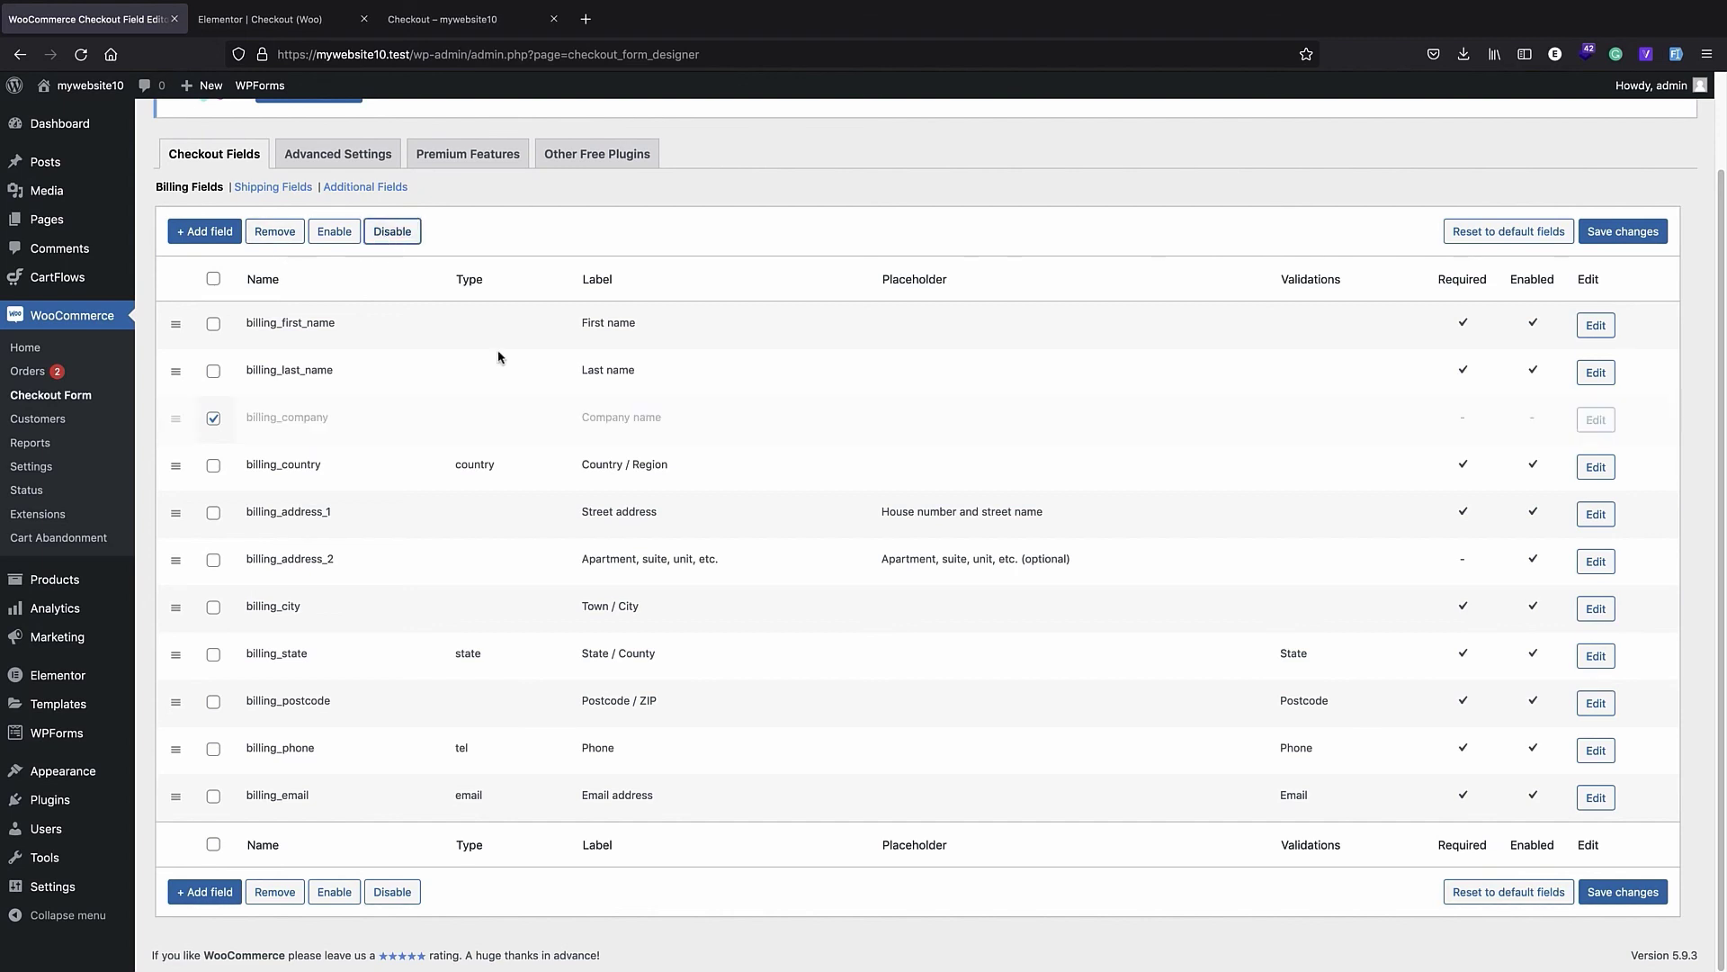
pyautogui.click(1647, 894)
# - Reload the previously opened default checkout page and check its billing fields and overall layout
pyautogui.click(270, 19)
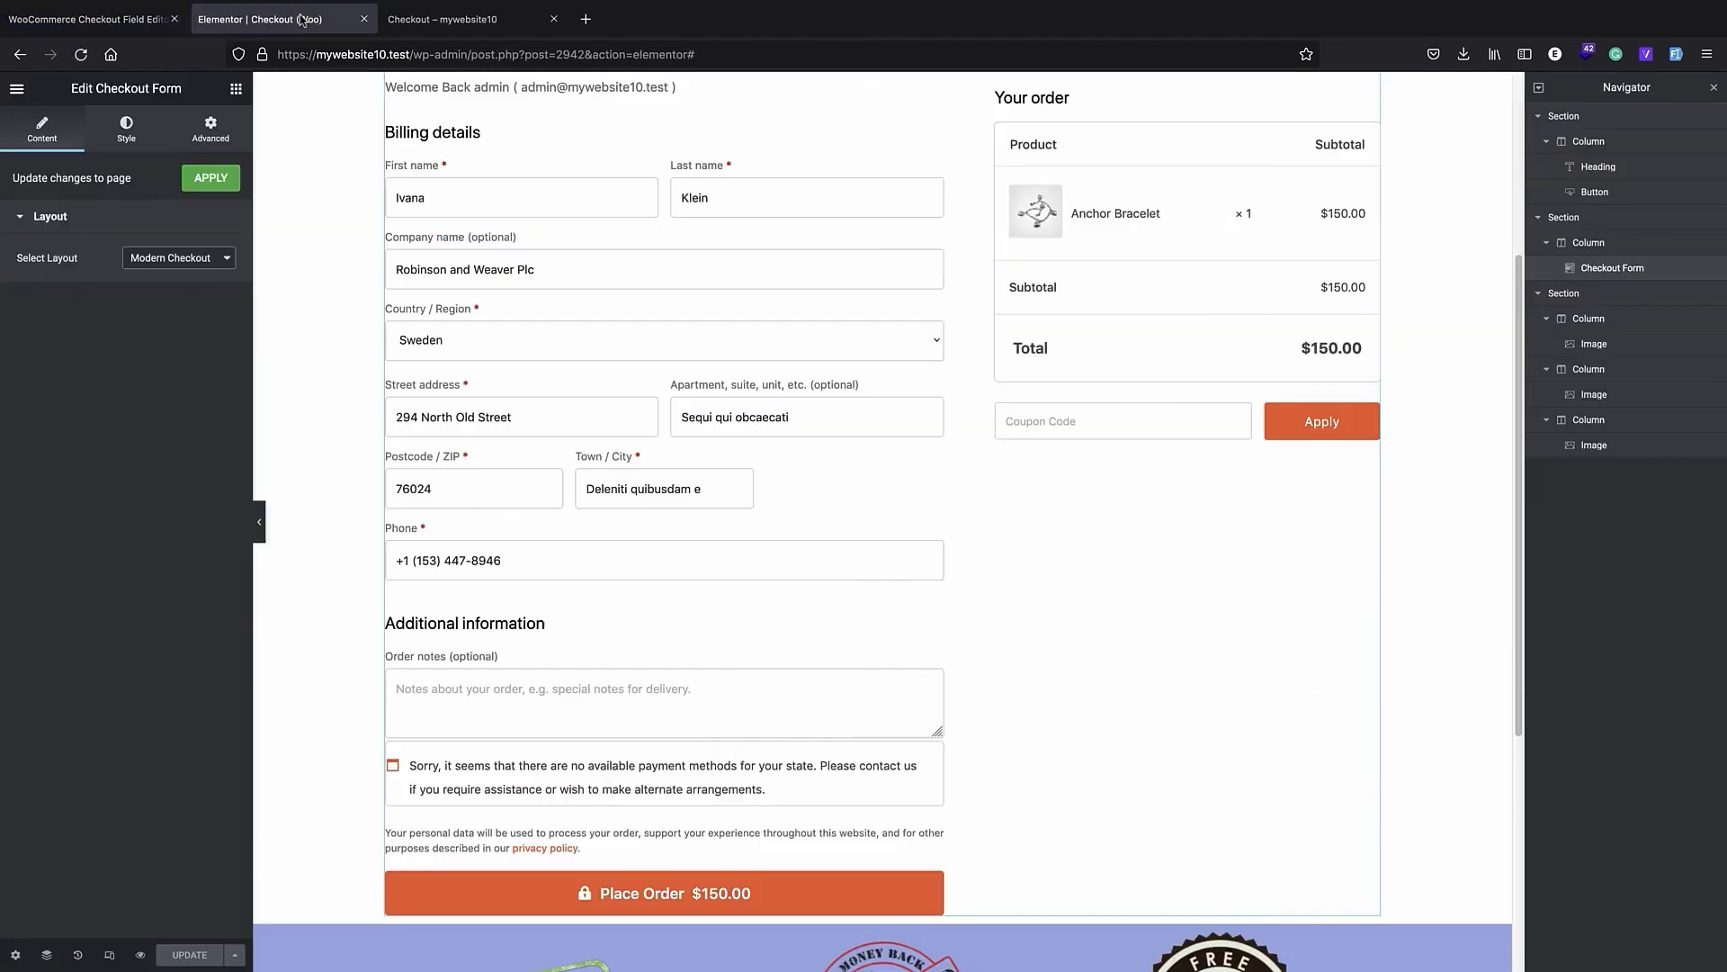
pyautogui.click(440, 19)
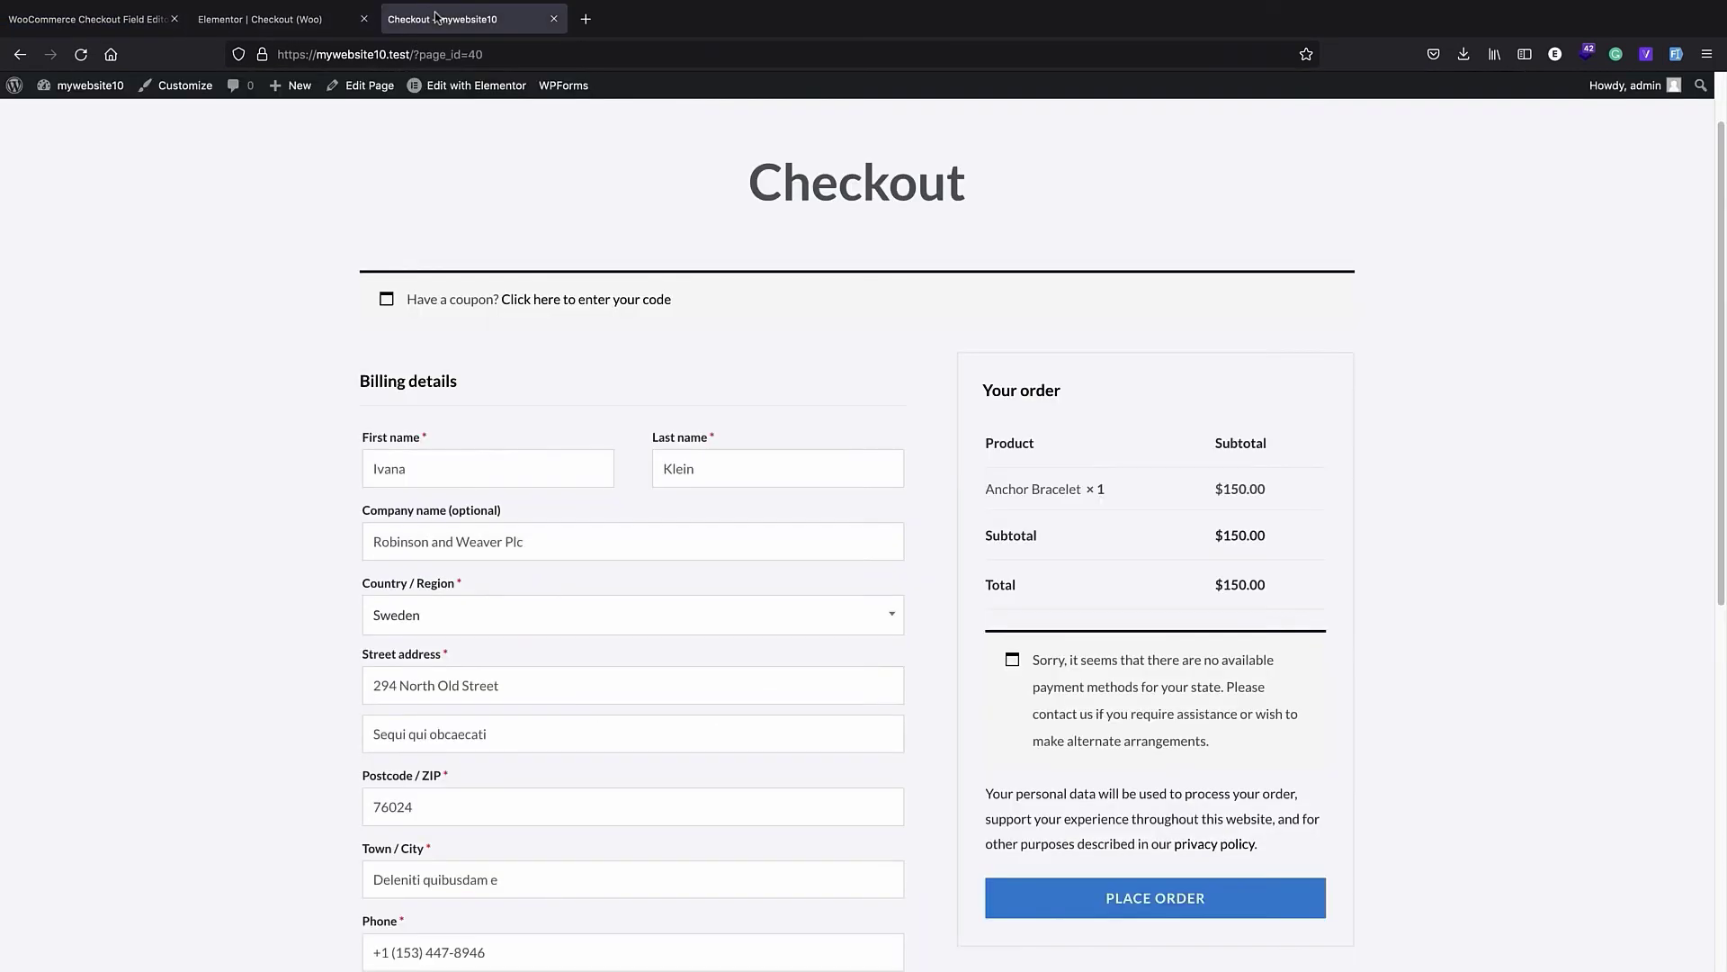
pyautogui.scroll(-3, 524, 467)
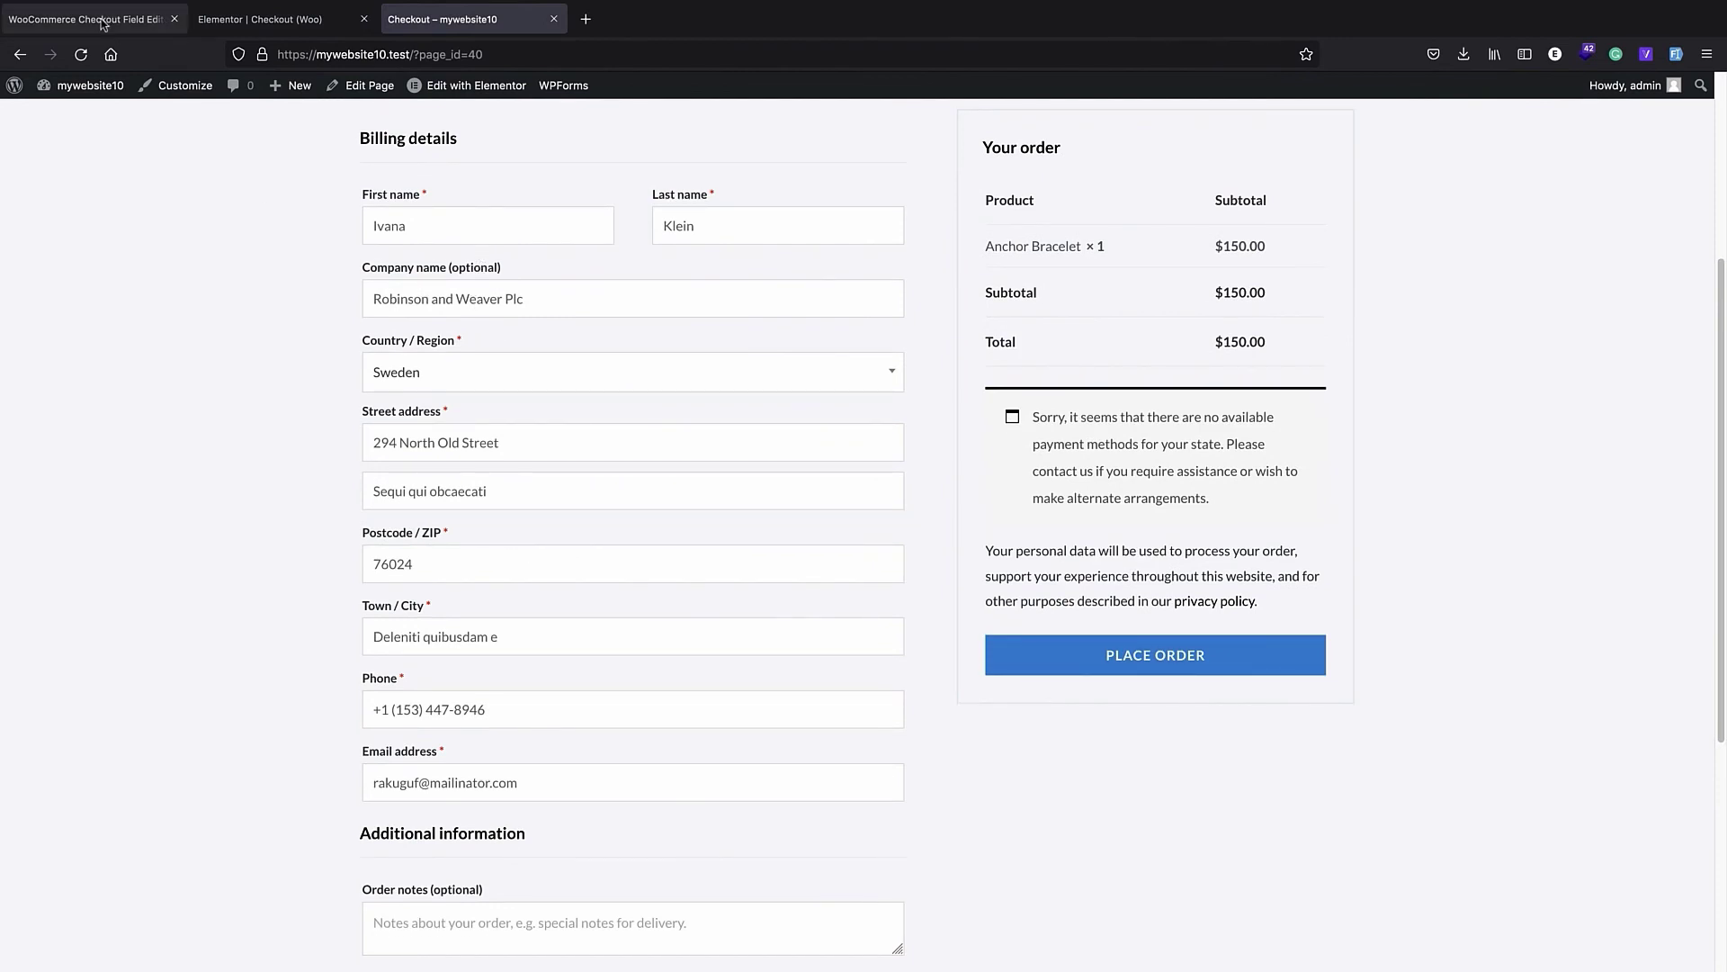
pyautogui.click(81, 54)
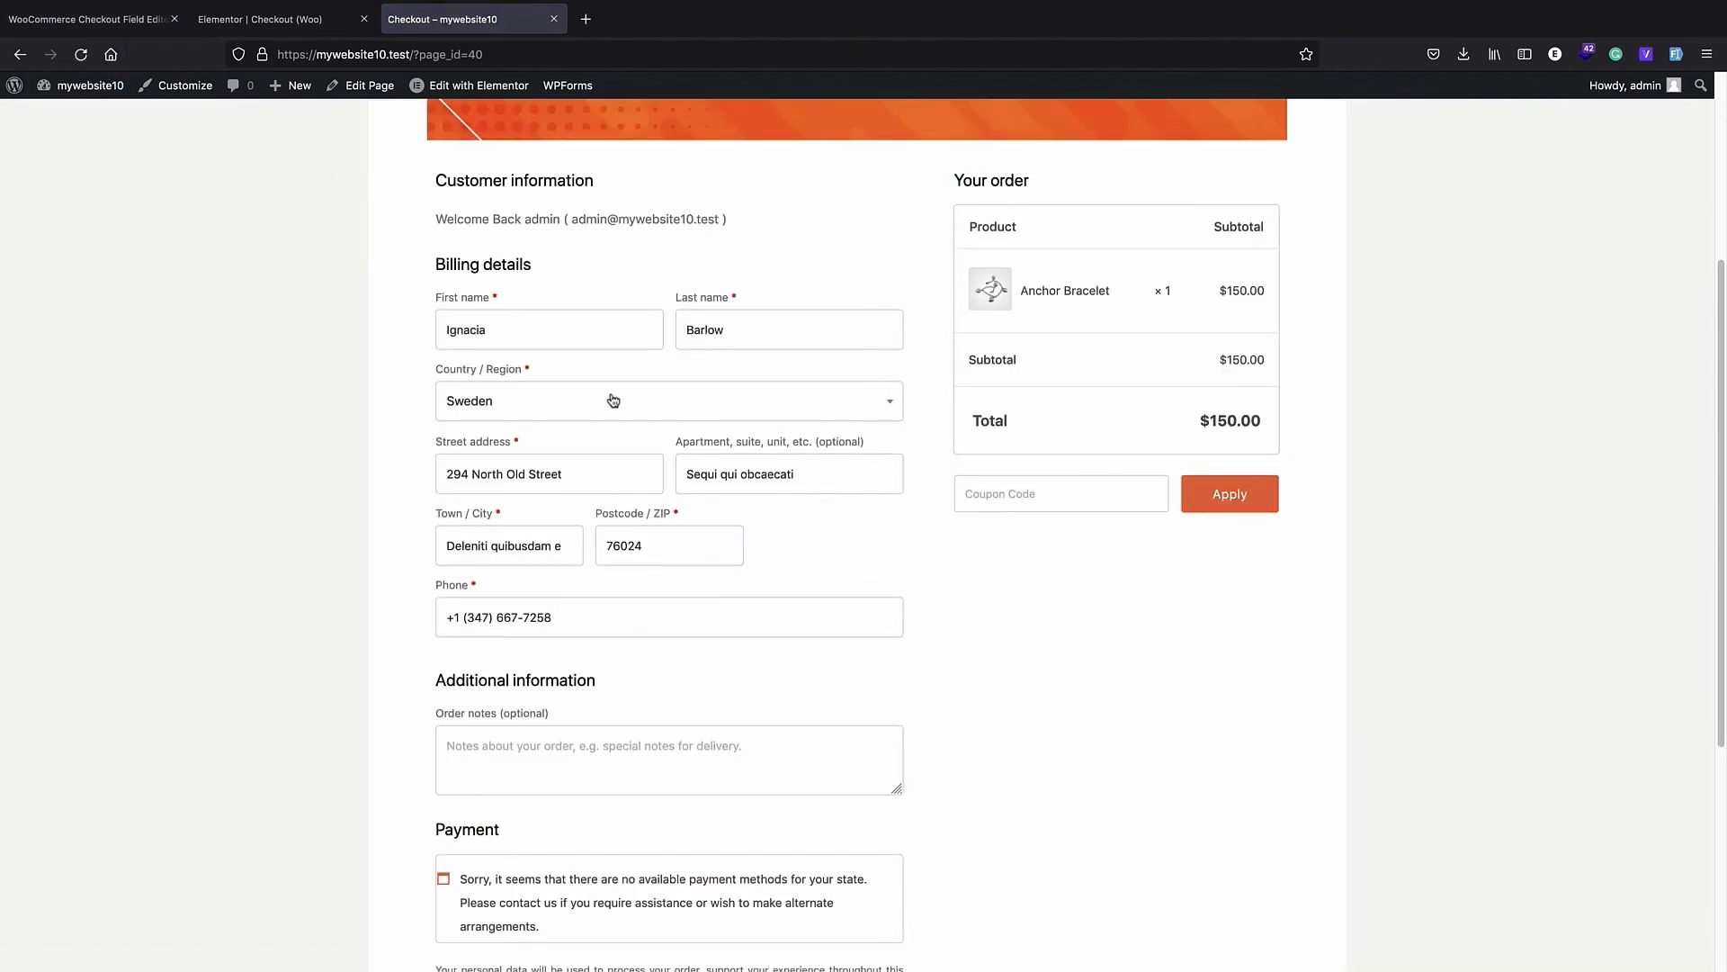
pyautogui.scroll(-4, 612, 400)
pyautogui.scroll(8, 610, 395)
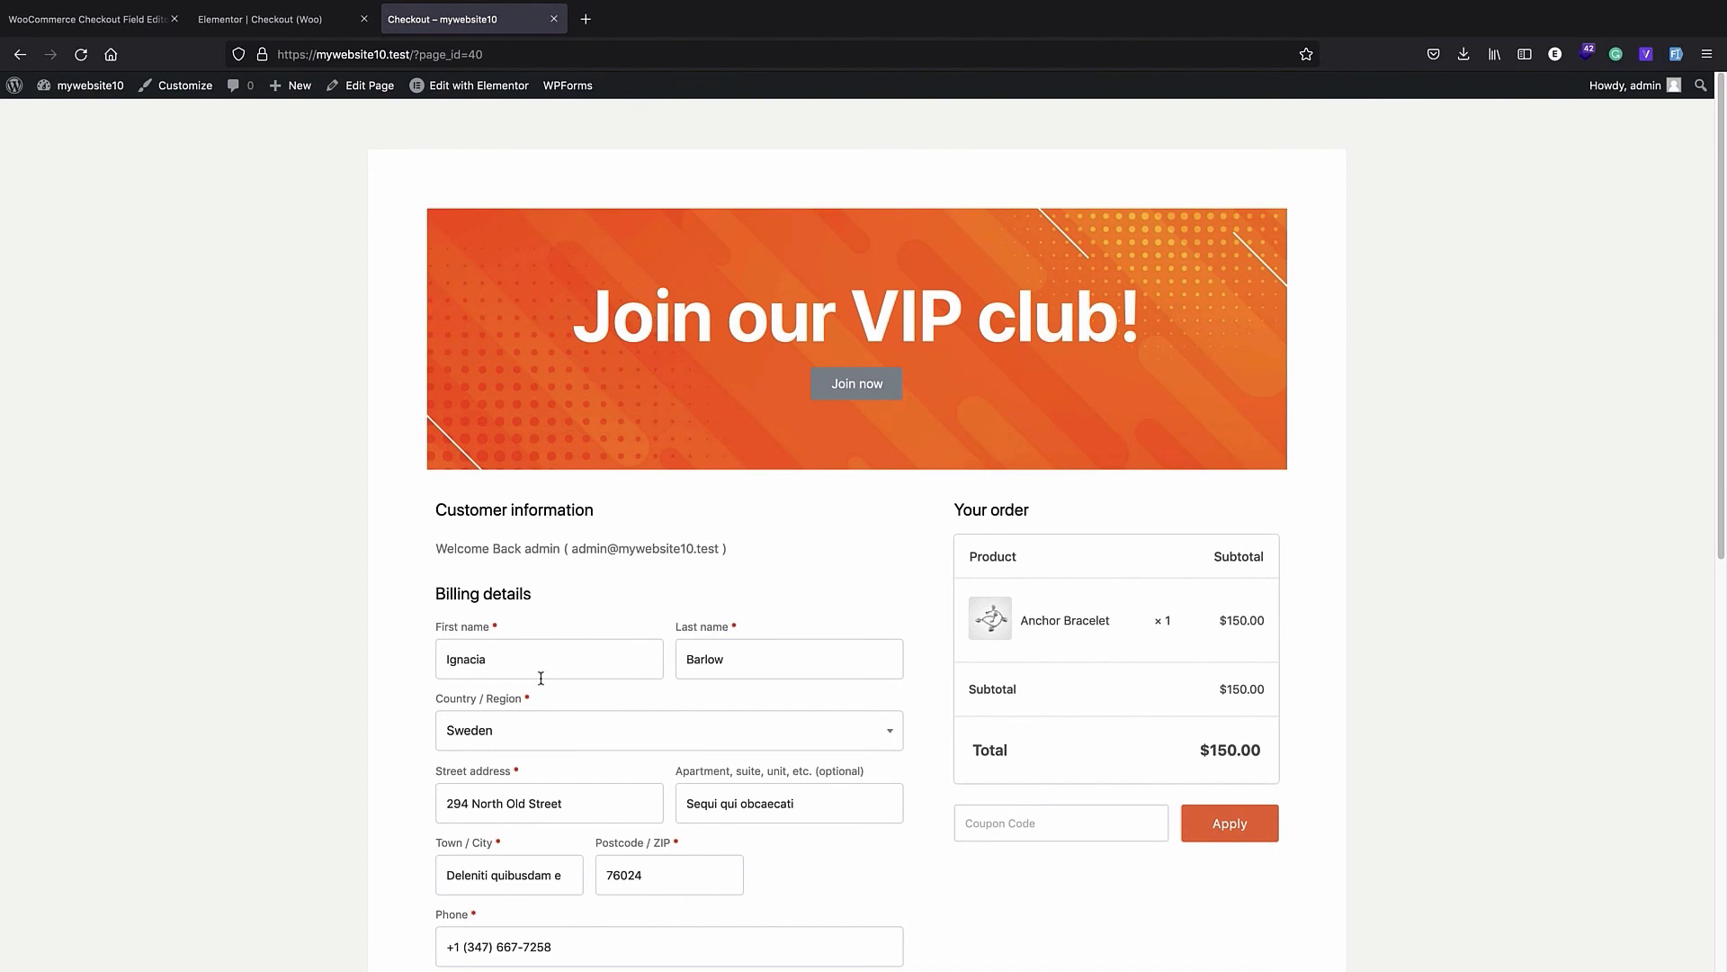
pyautogui.scroll(-3, 519, 393)
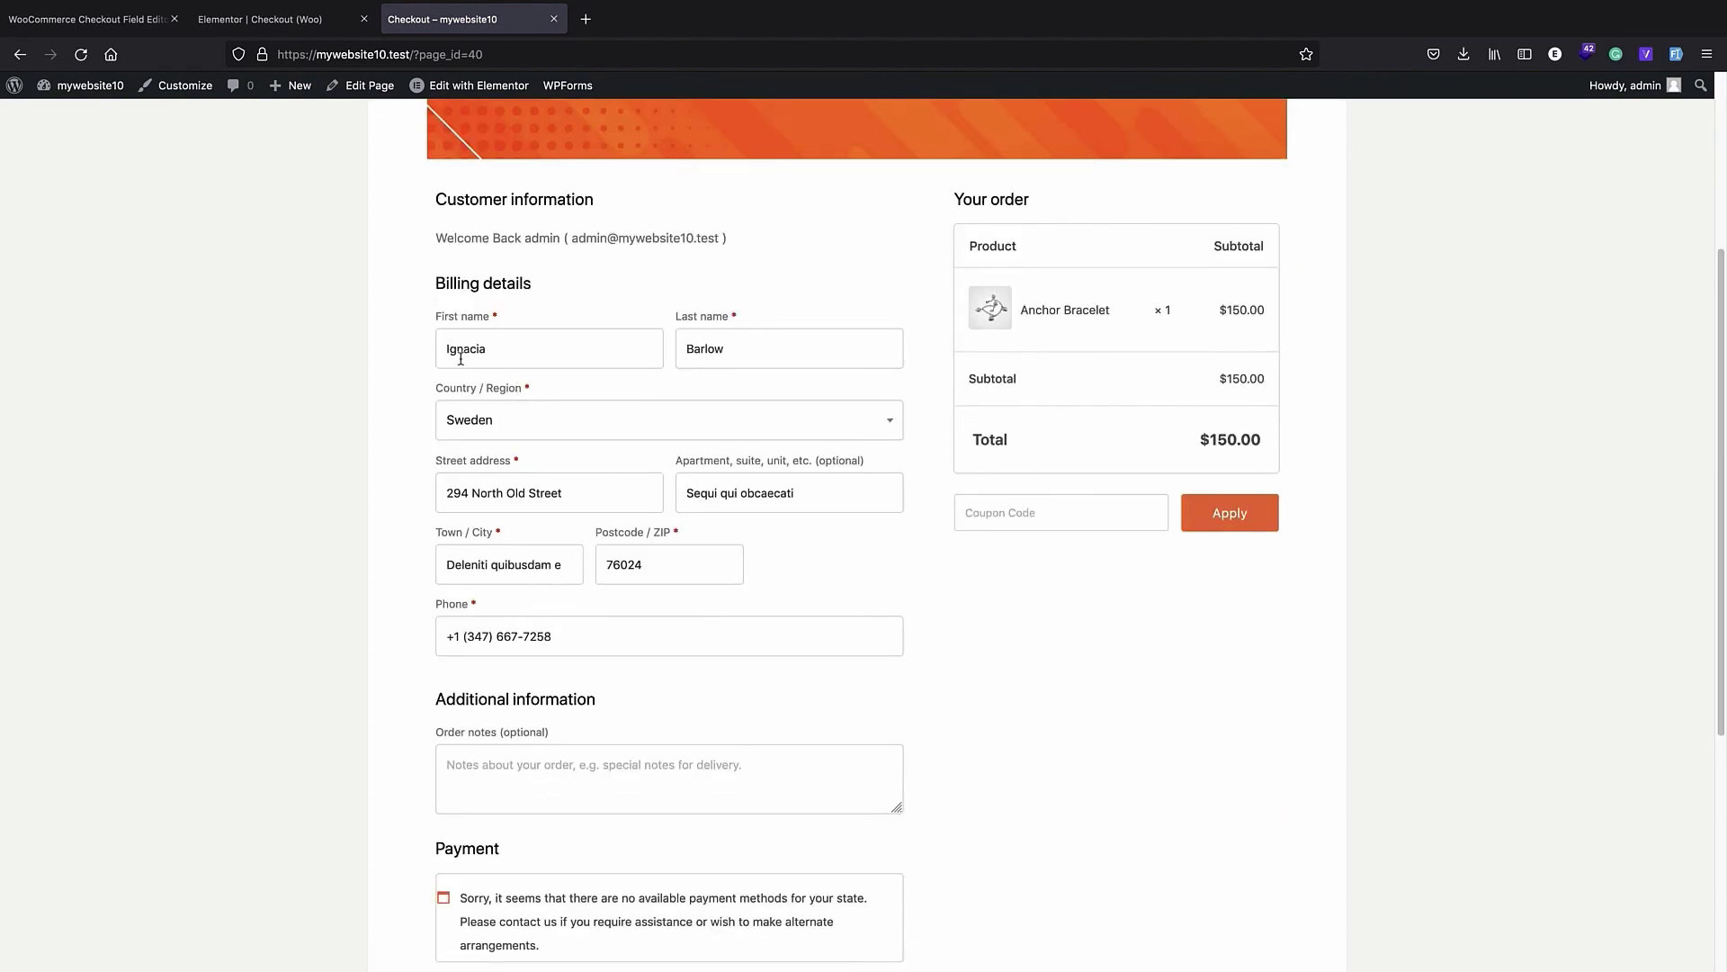
# - Return to the WordPress admin and open the CartFlows list of flows
pyautogui.click(291, 33)
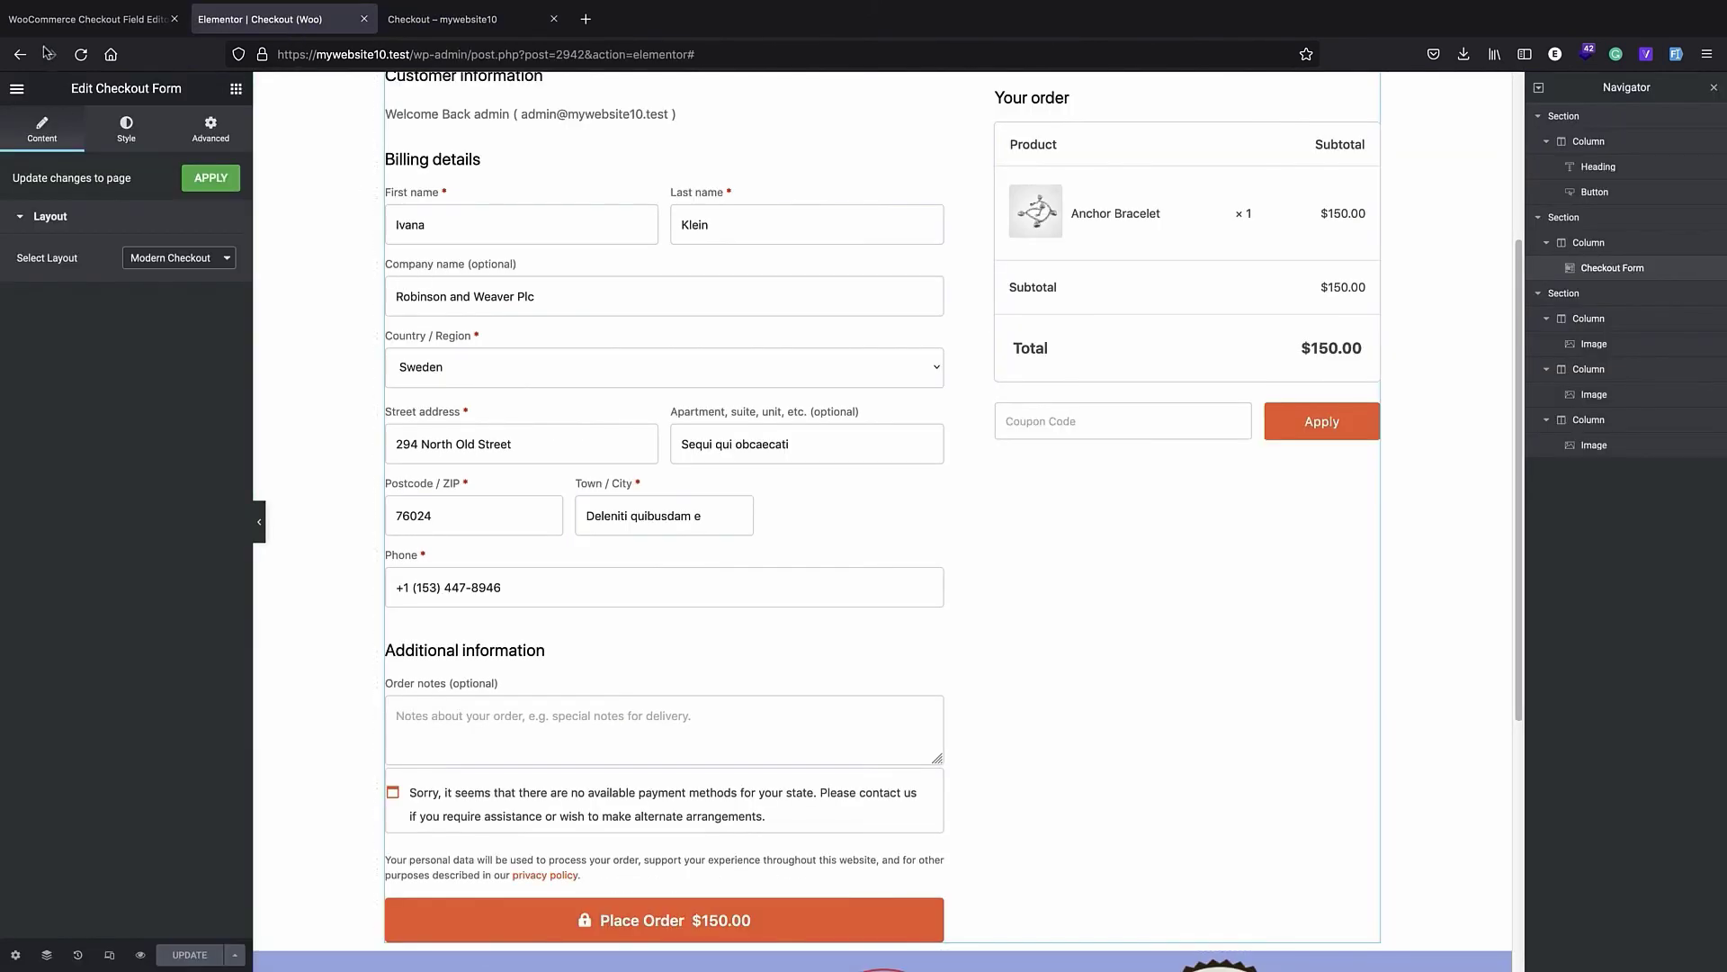
pyautogui.click(56, 21)
pyautogui.click(55, 276)
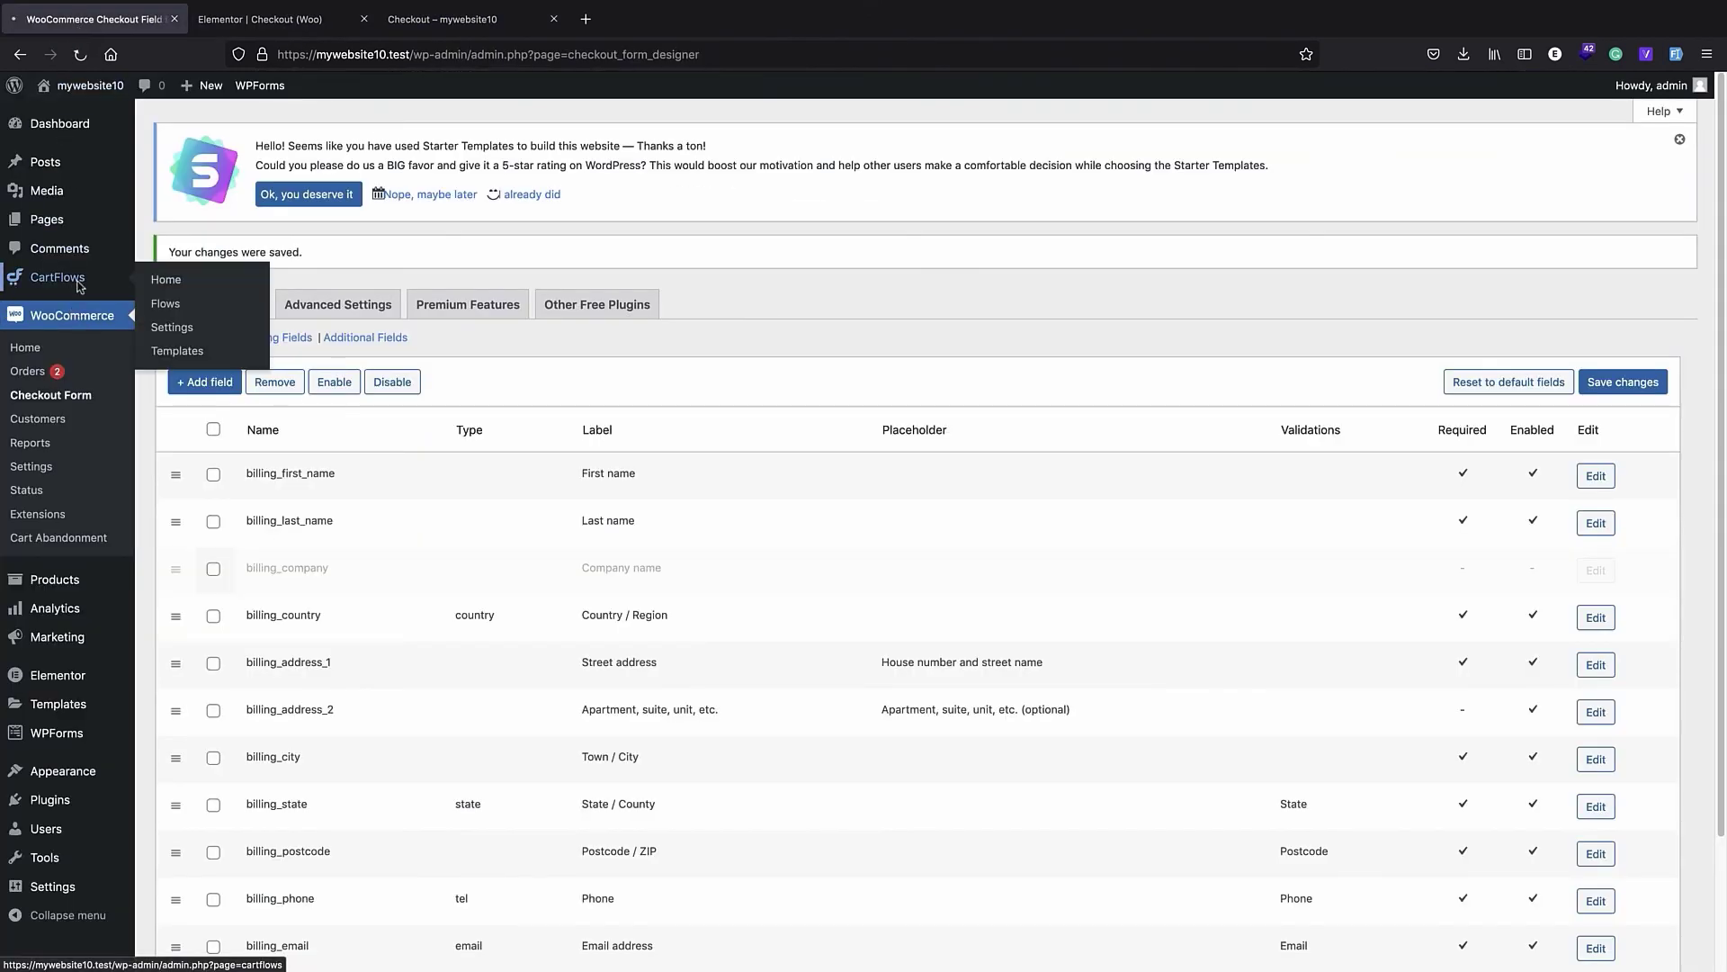
pyautogui.click(394, 128)
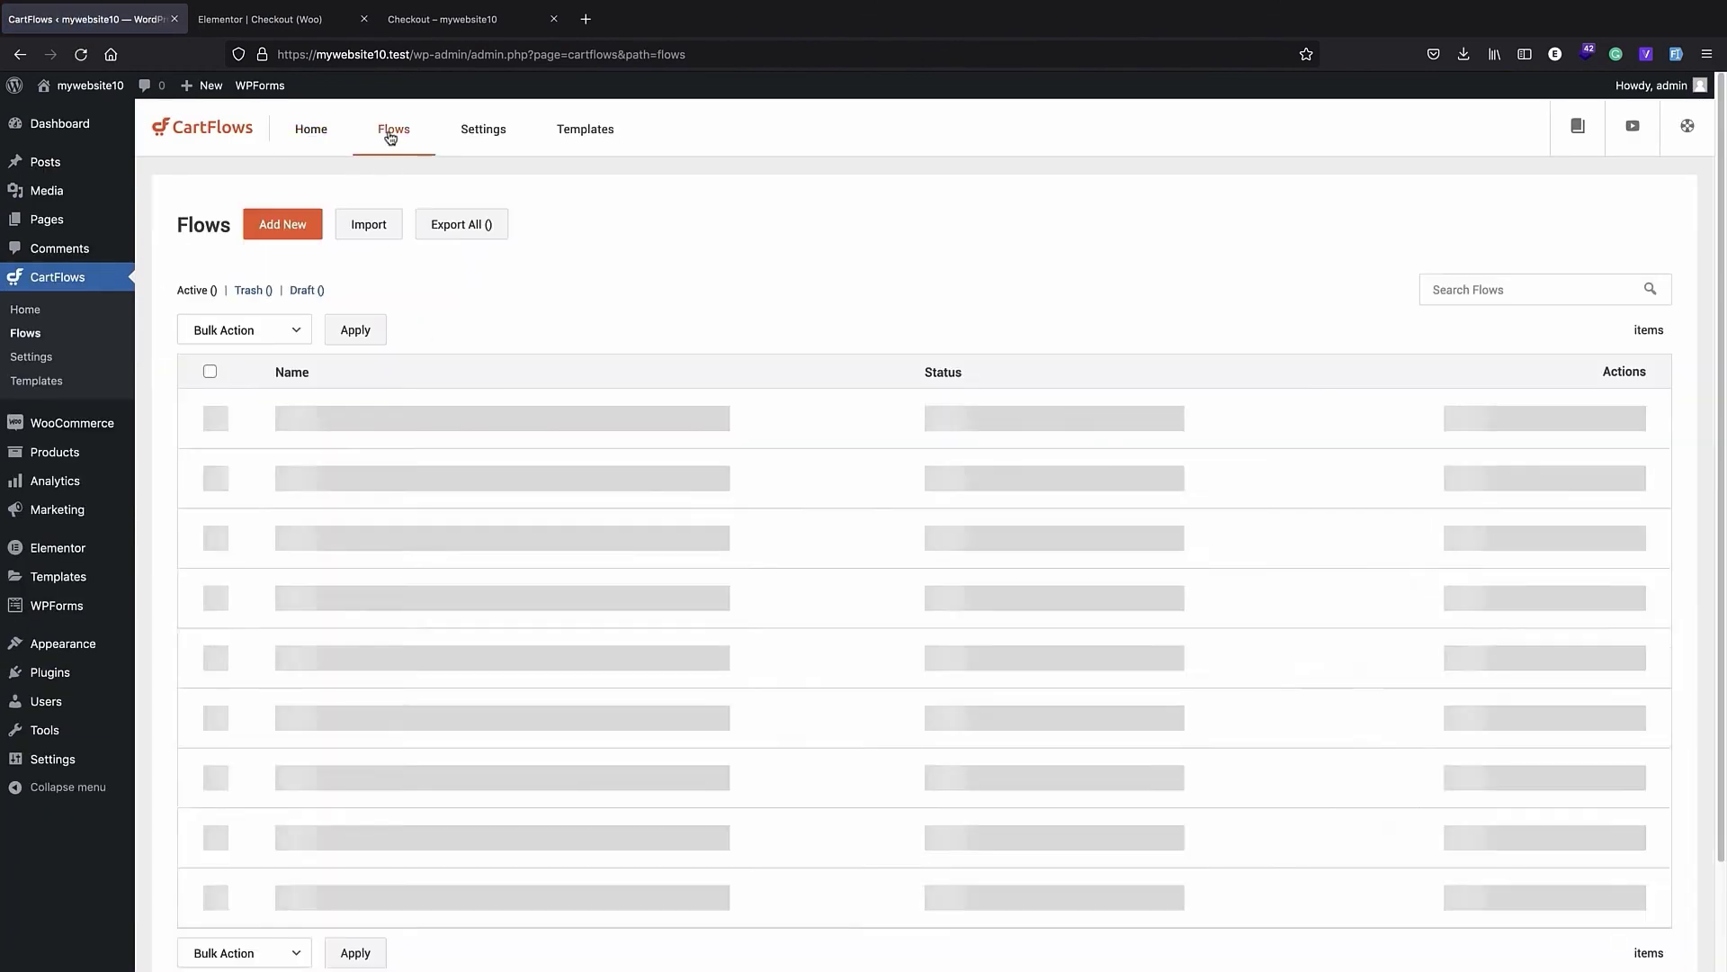
# - Open the Thank You (Woo) step of myflow for editing in Elementor
pyautogui.click(306, 419)
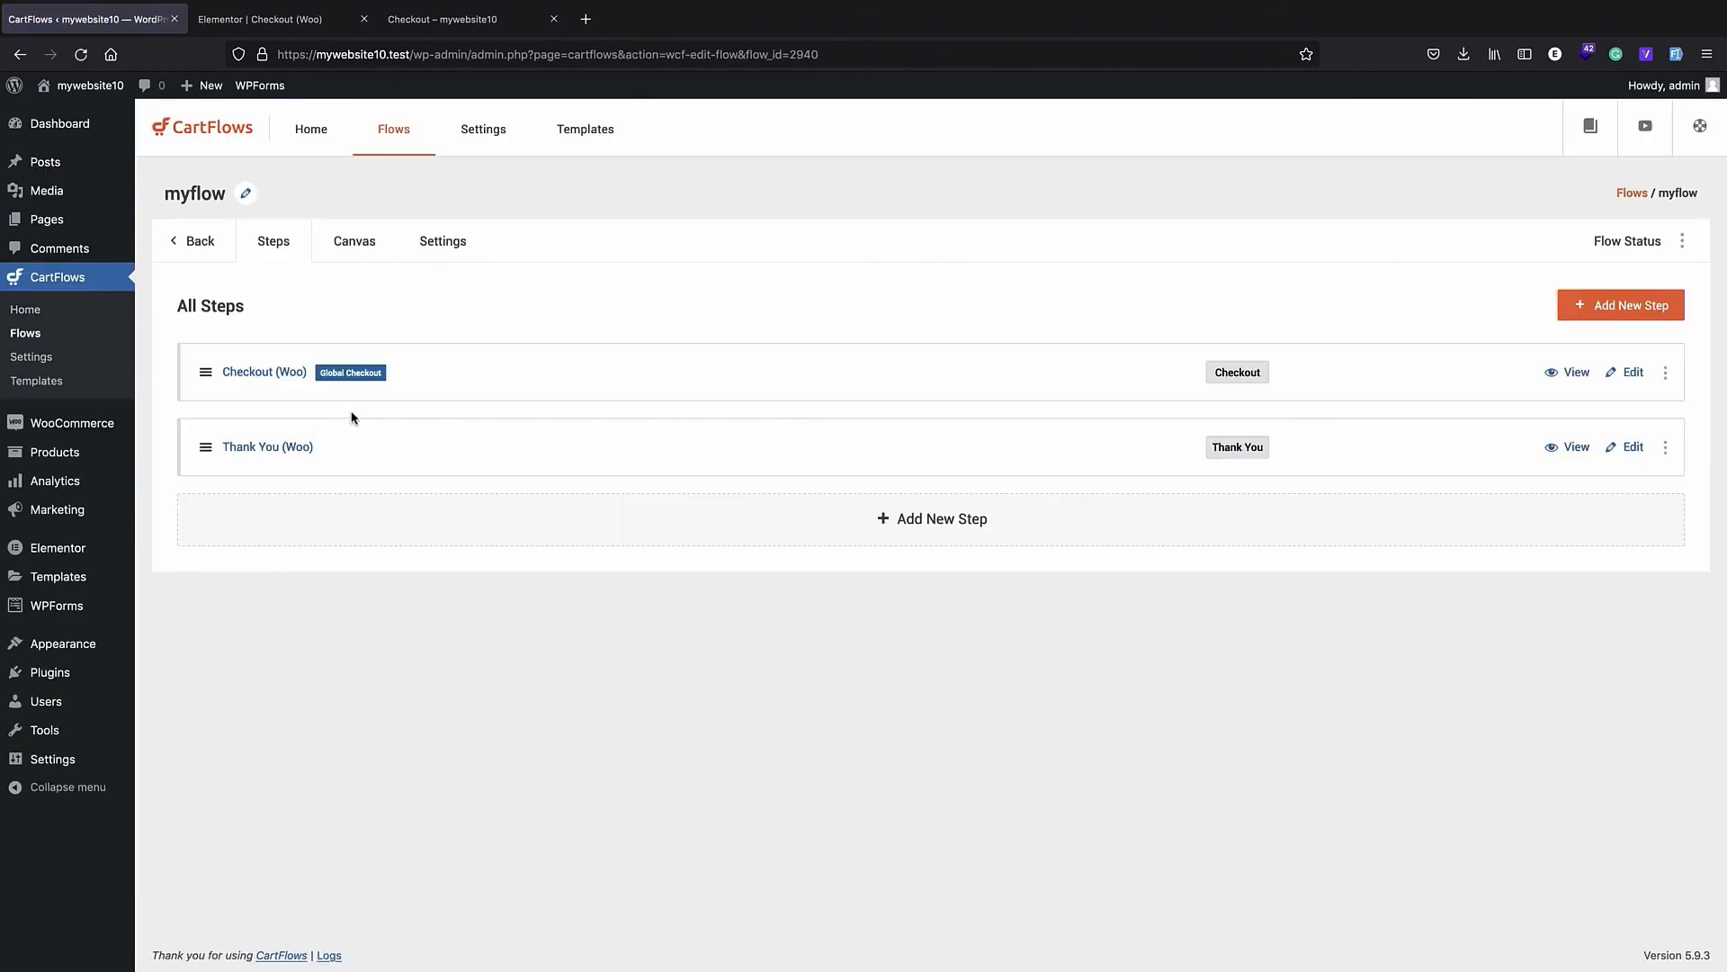
pyautogui.click(286, 452)
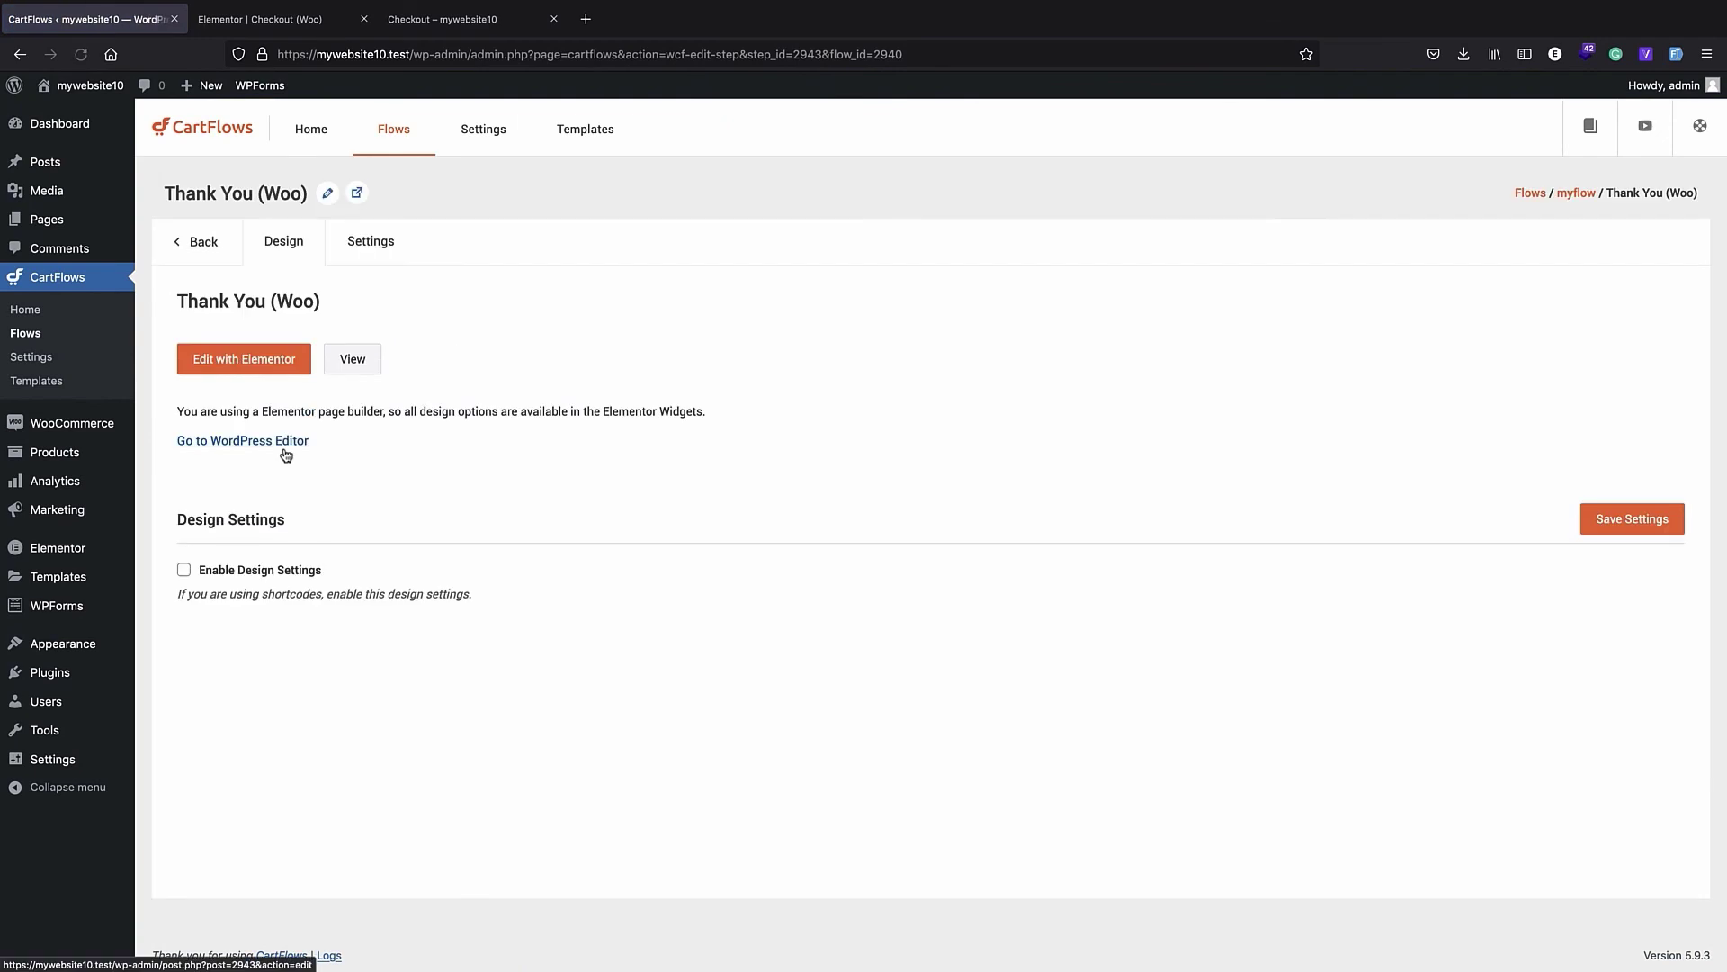
pyautogui.click(275, 365)
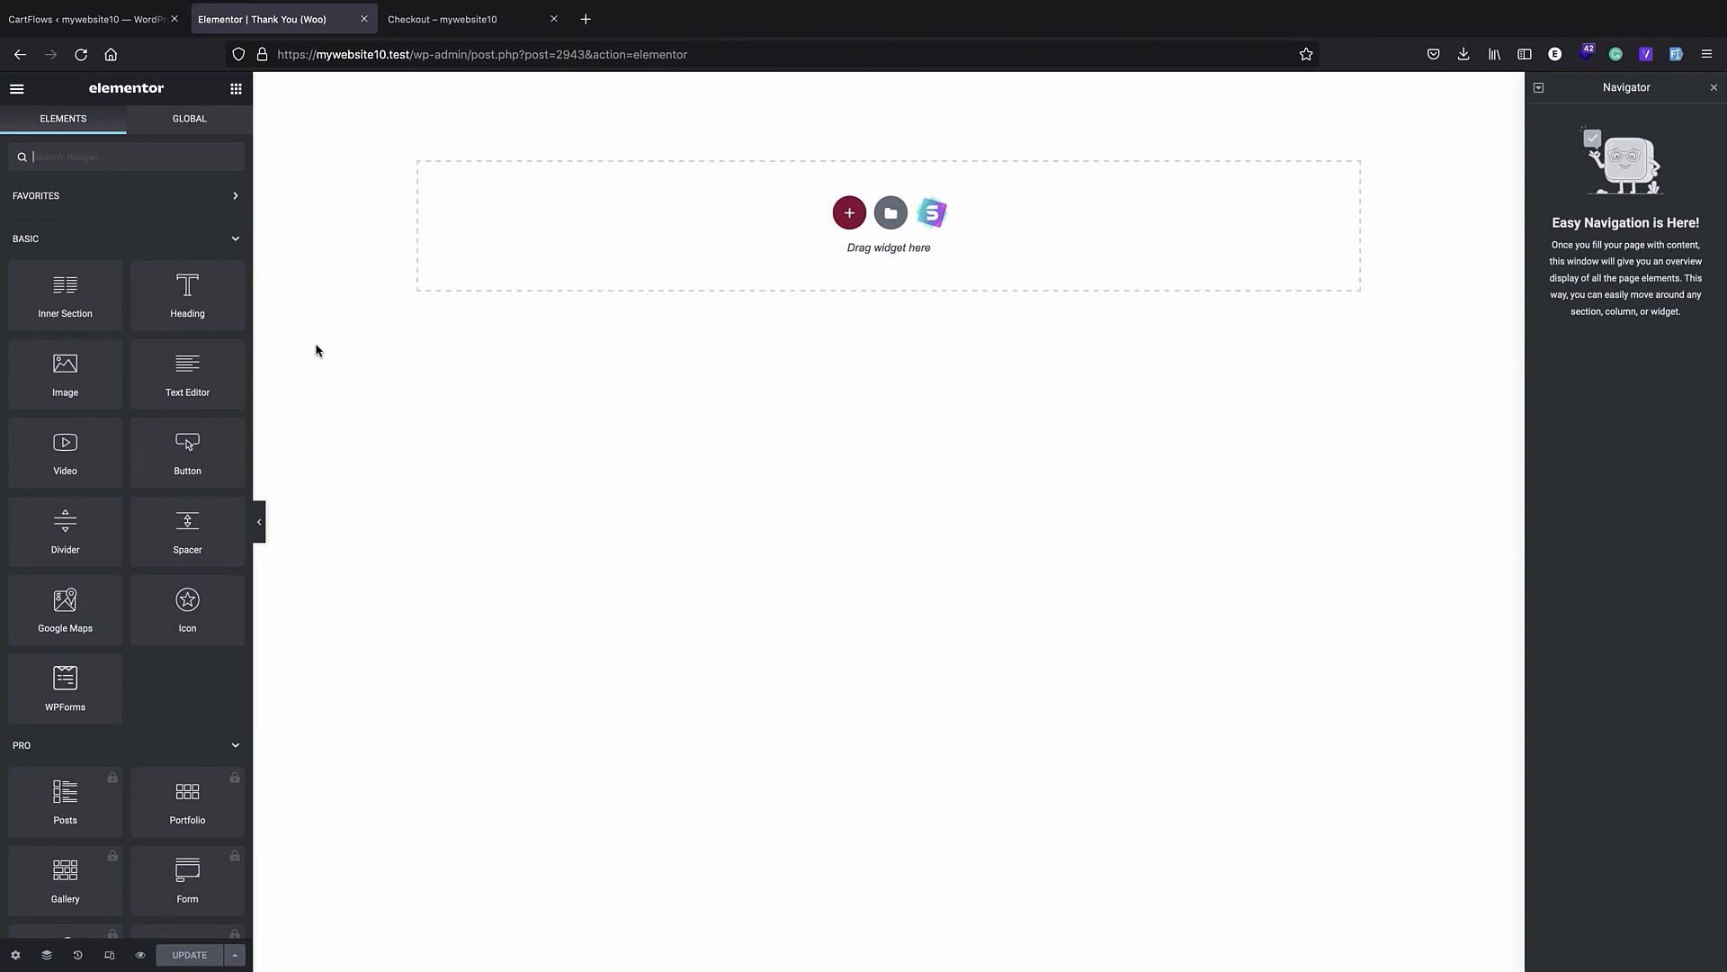
# - Add the CartFlows Order Details Form widget to the empty Thank You page and review its order and billing sections
pyautogui.scroll(-15, 103, 449)
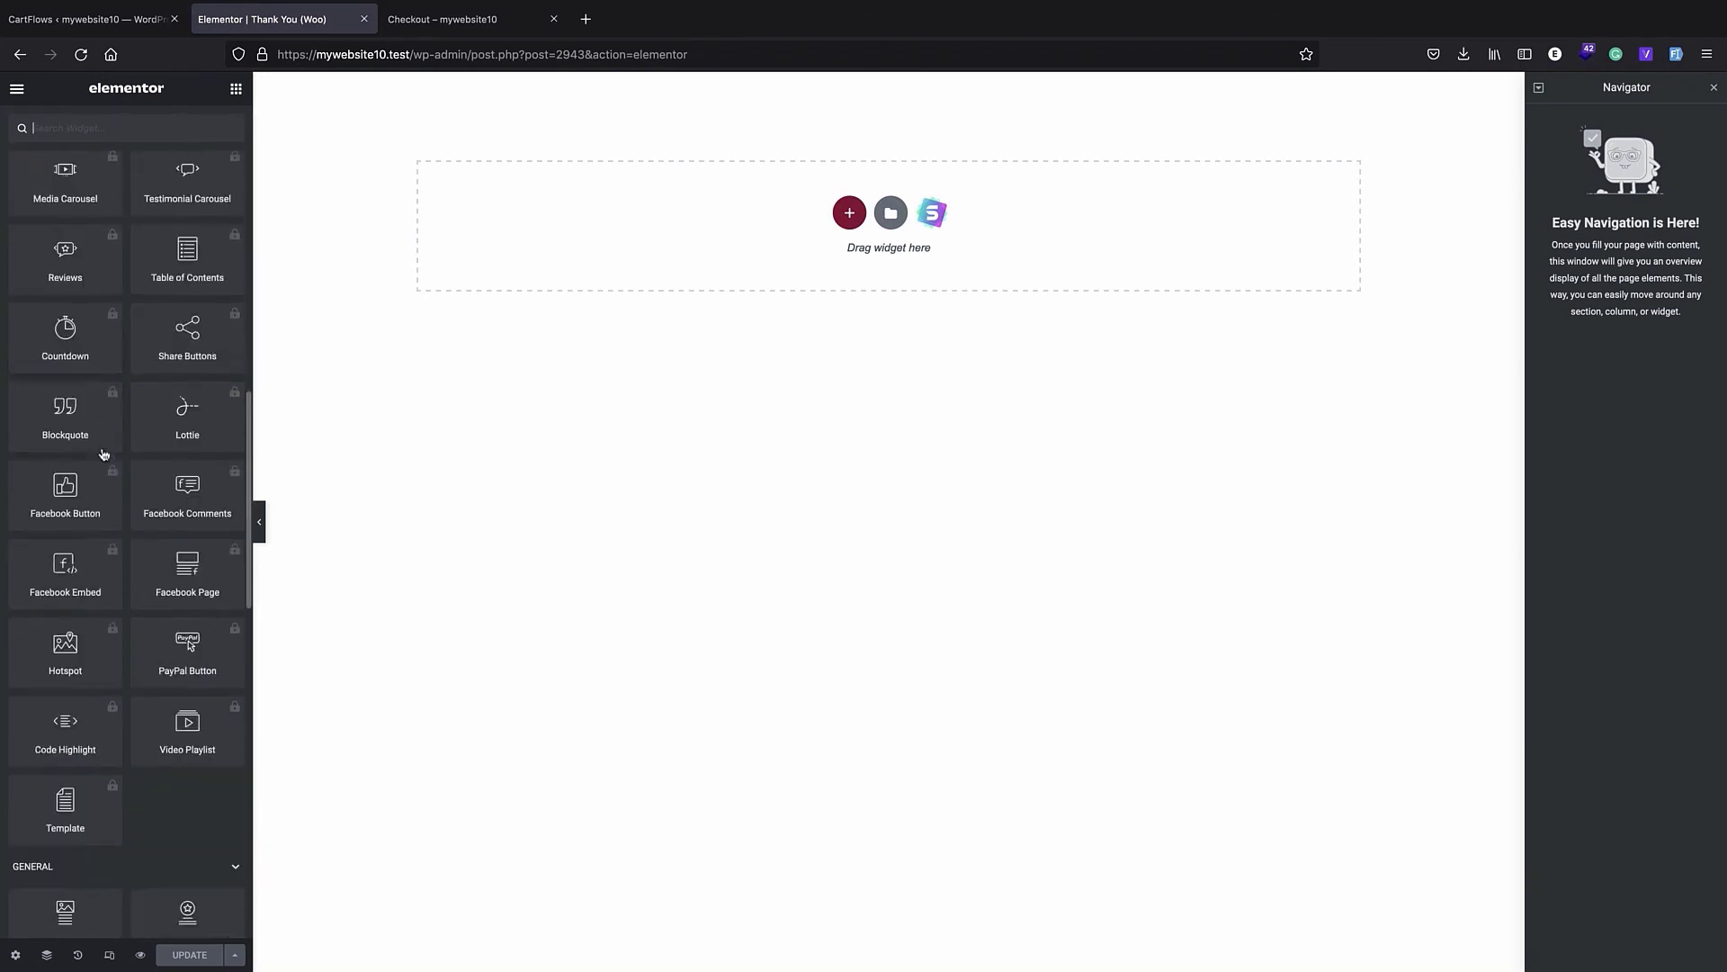
pyautogui.scroll(-5, 102, 449)
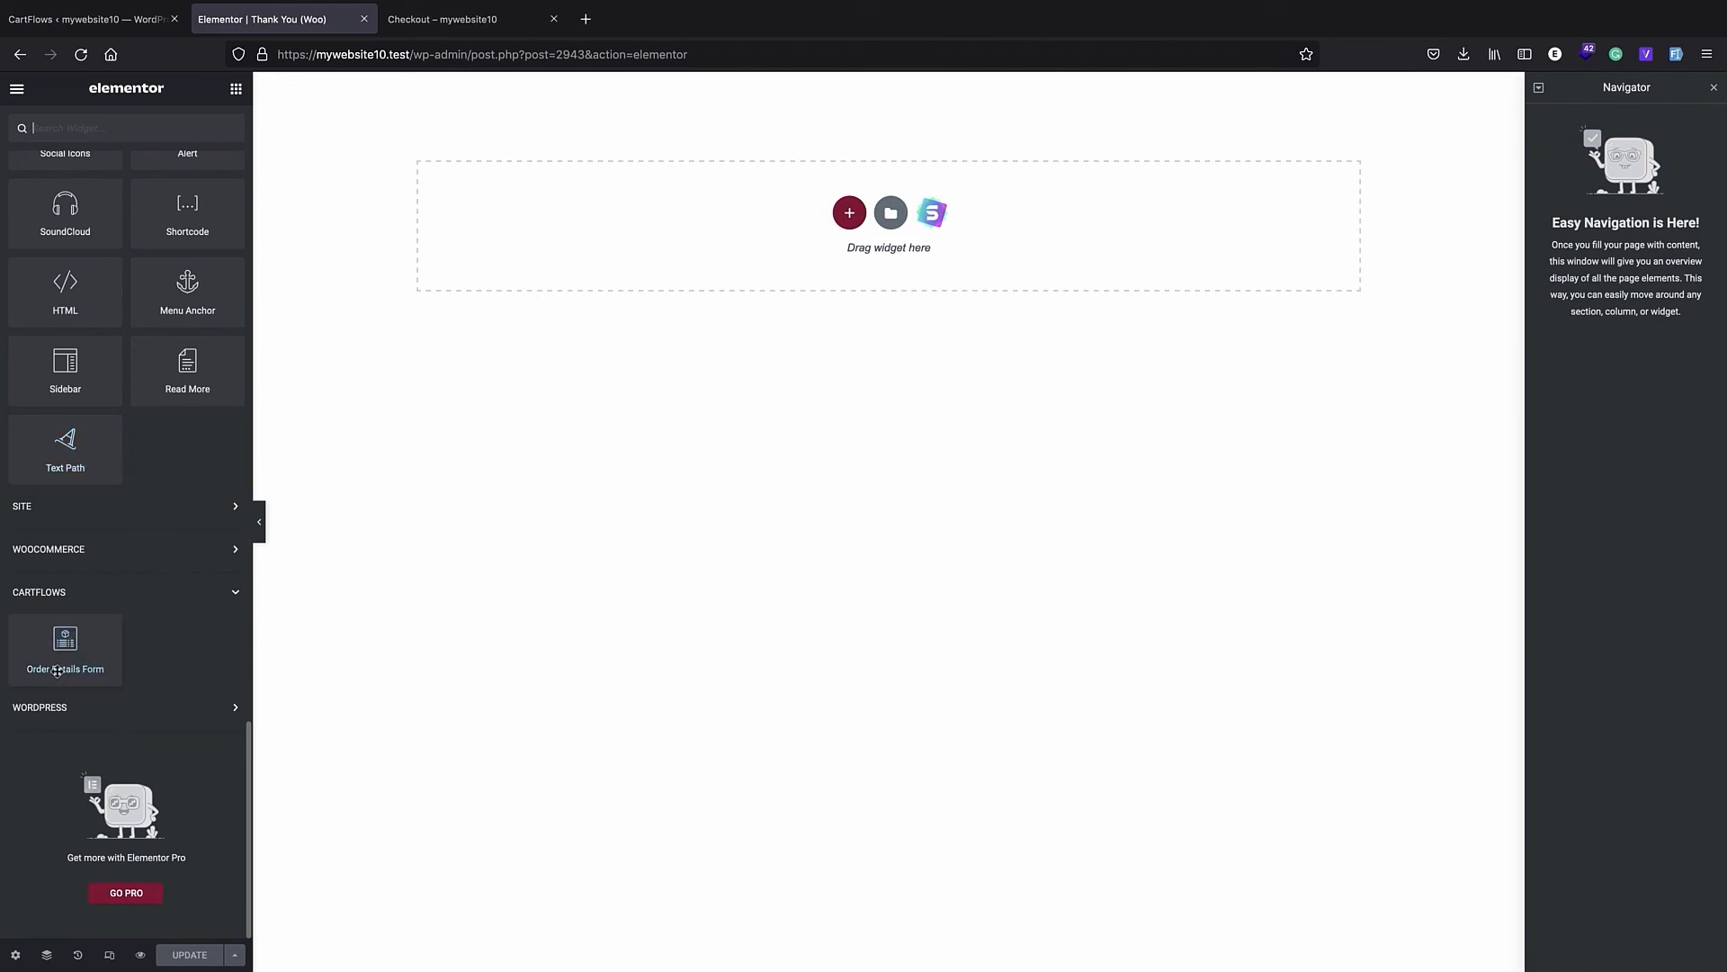
pyautogui.moveTo(57, 672); pyautogui.dragTo(850, 218)
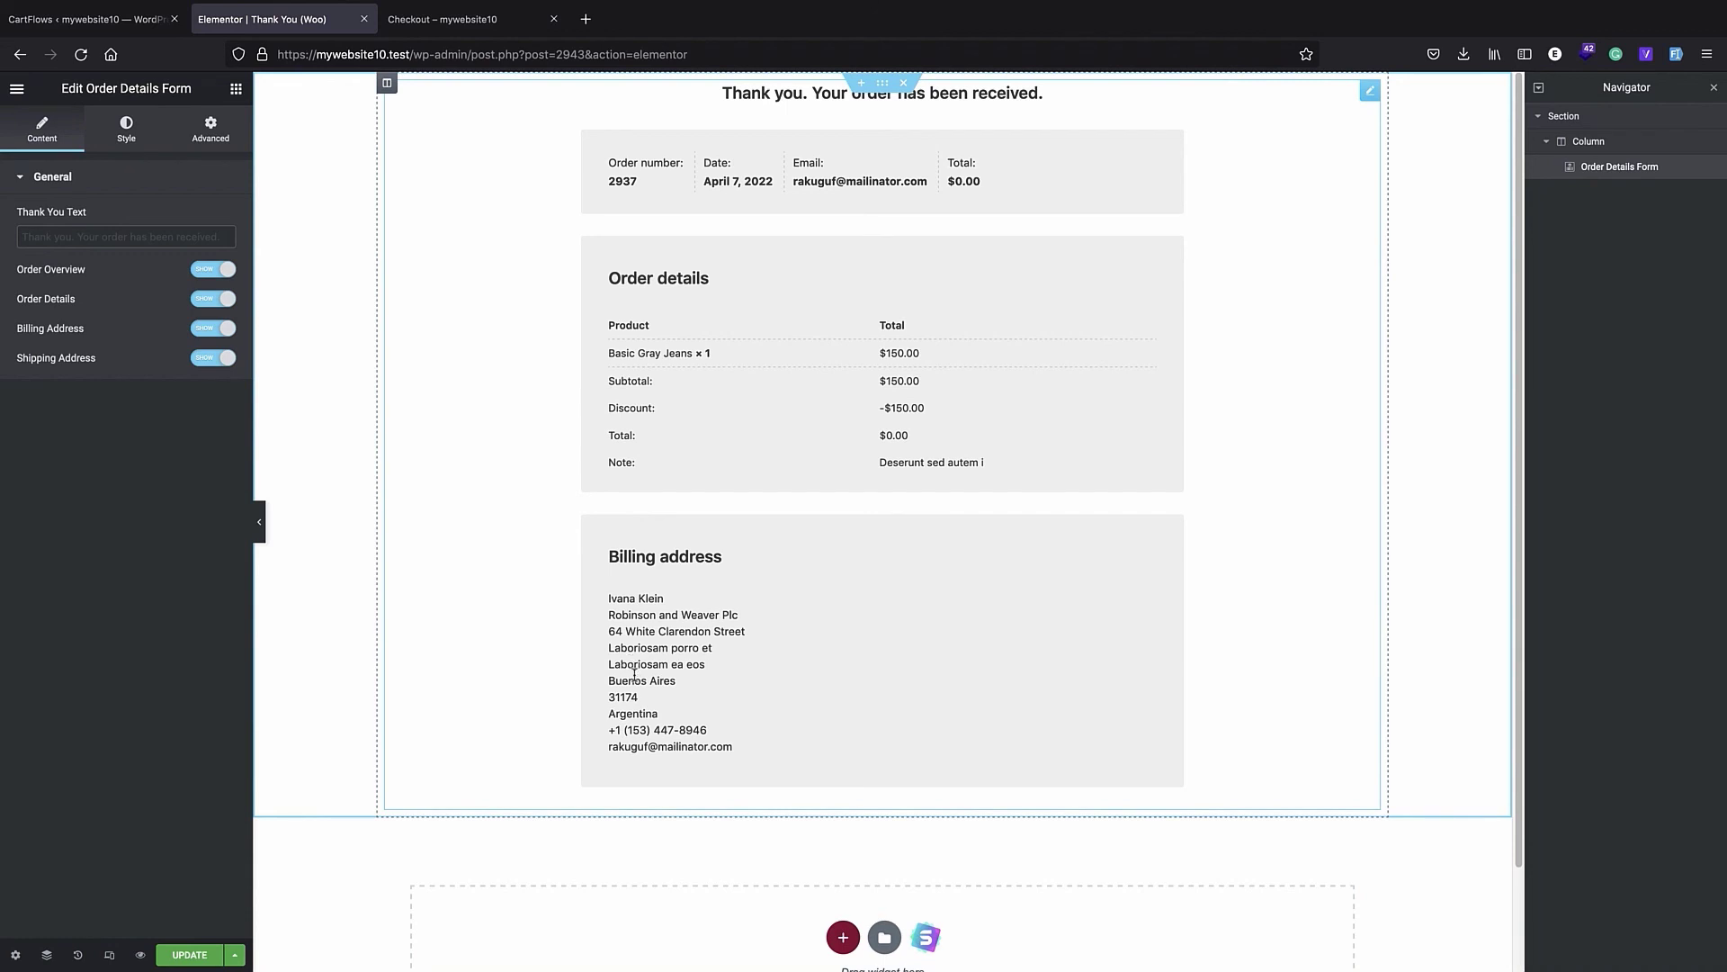
pyautogui.scroll(-1, 635, 675)
pyautogui.scroll(-3, 634, 675)
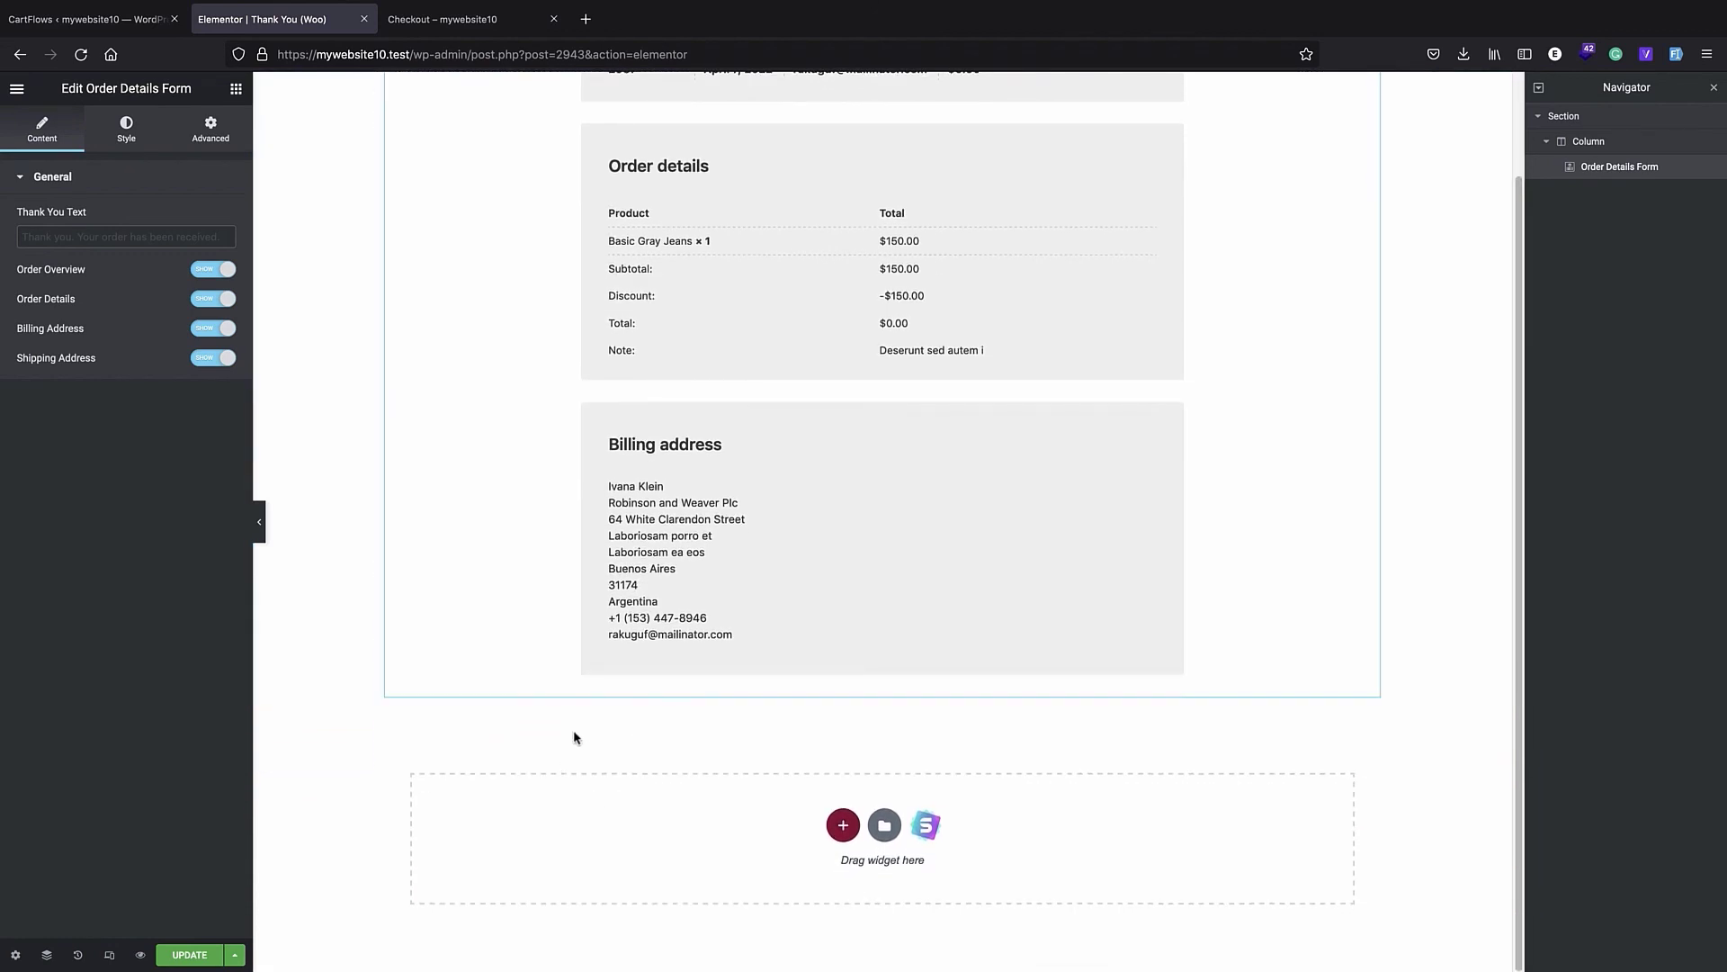
pyautogui.scroll(4, 752, 752)
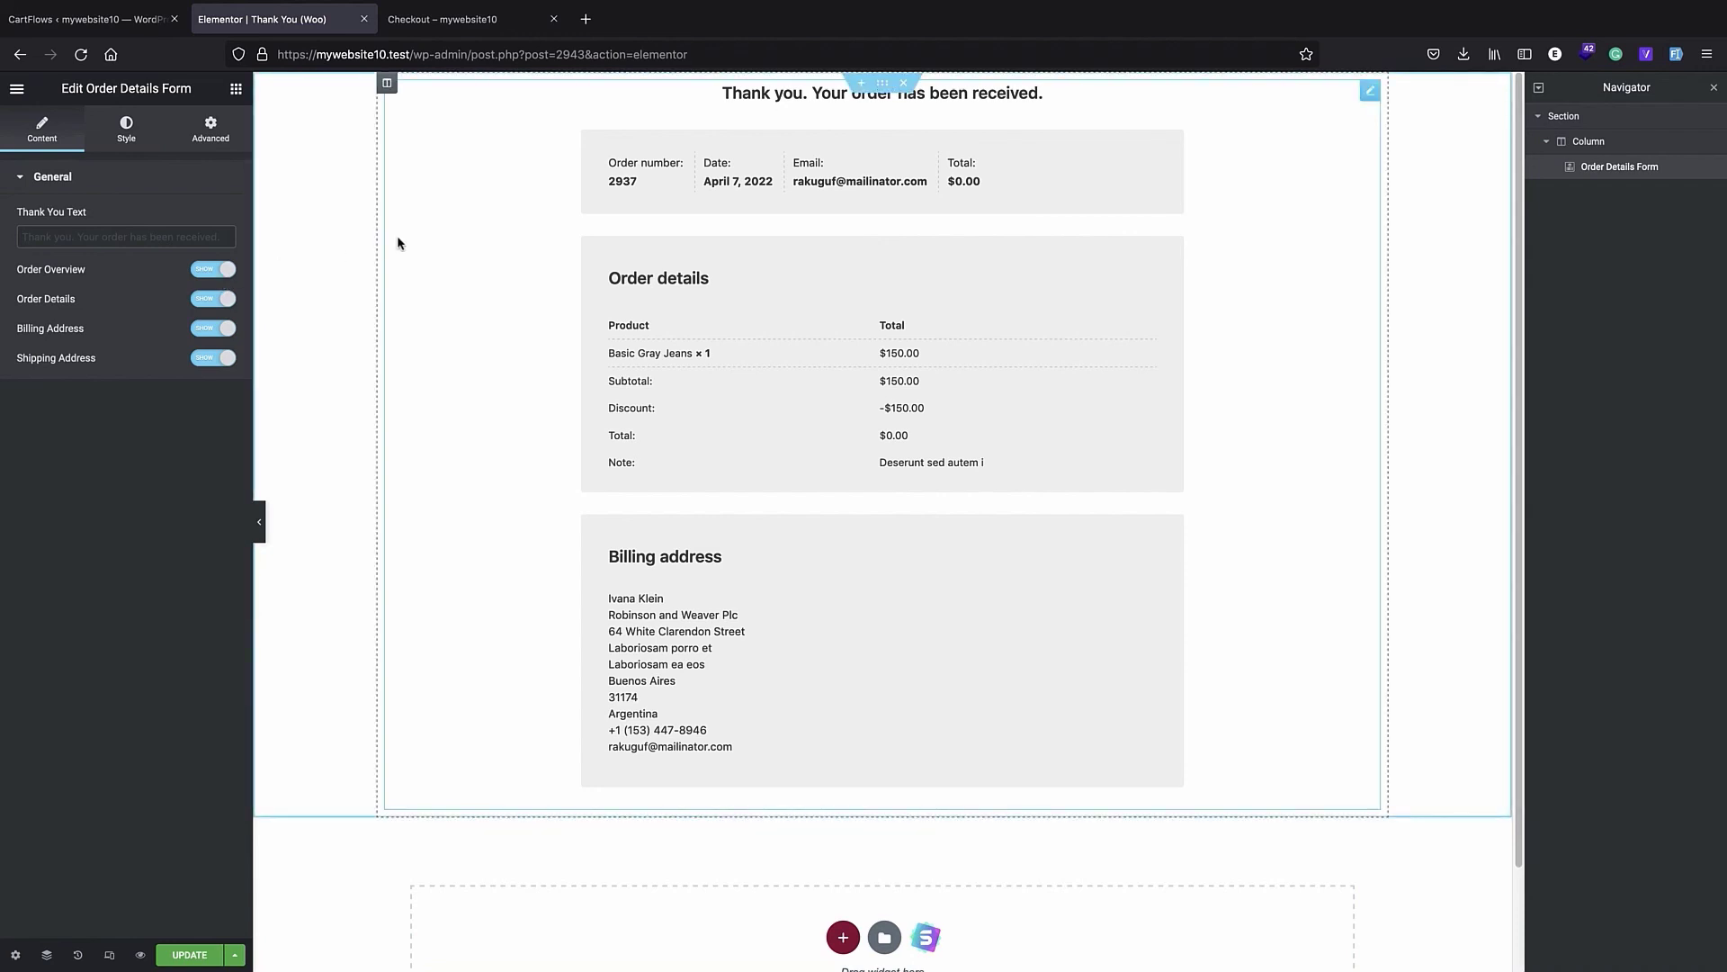
# - Try hiding the shipping and billing addresses in the Order Details Form, and turn both back on
pyautogui.click(204, 359)
pyautogui.click(206, 332)
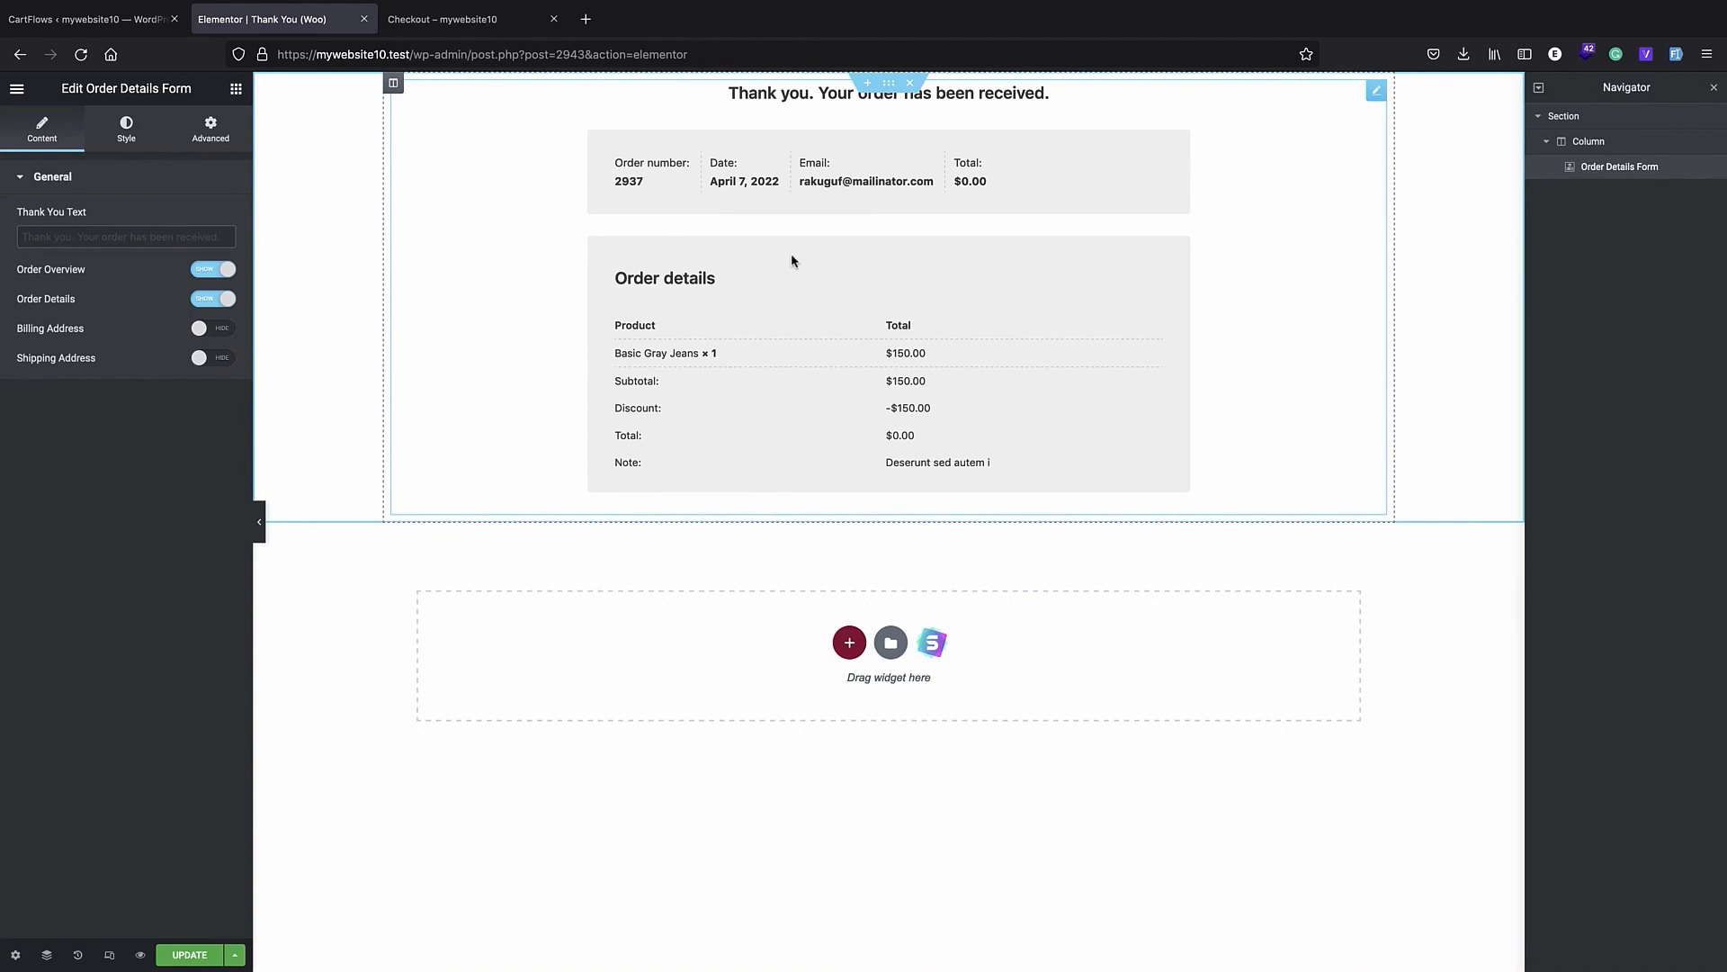
pyautogui.click(207, 332)
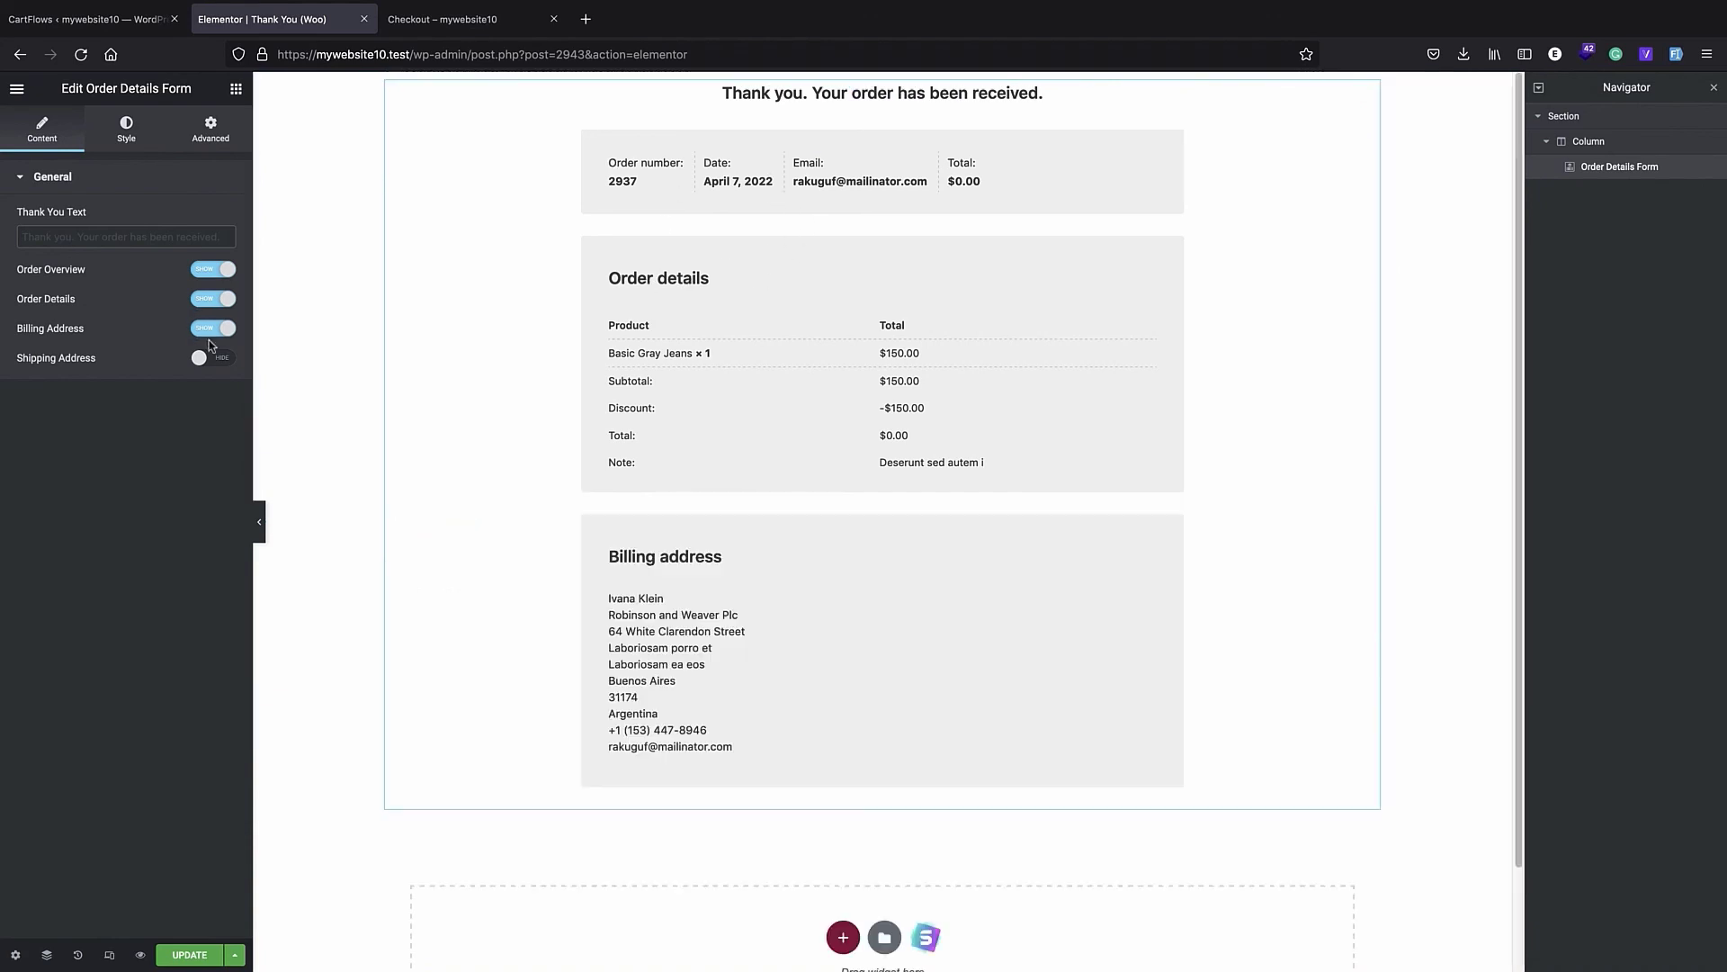
pyautogui.click(214, 361)
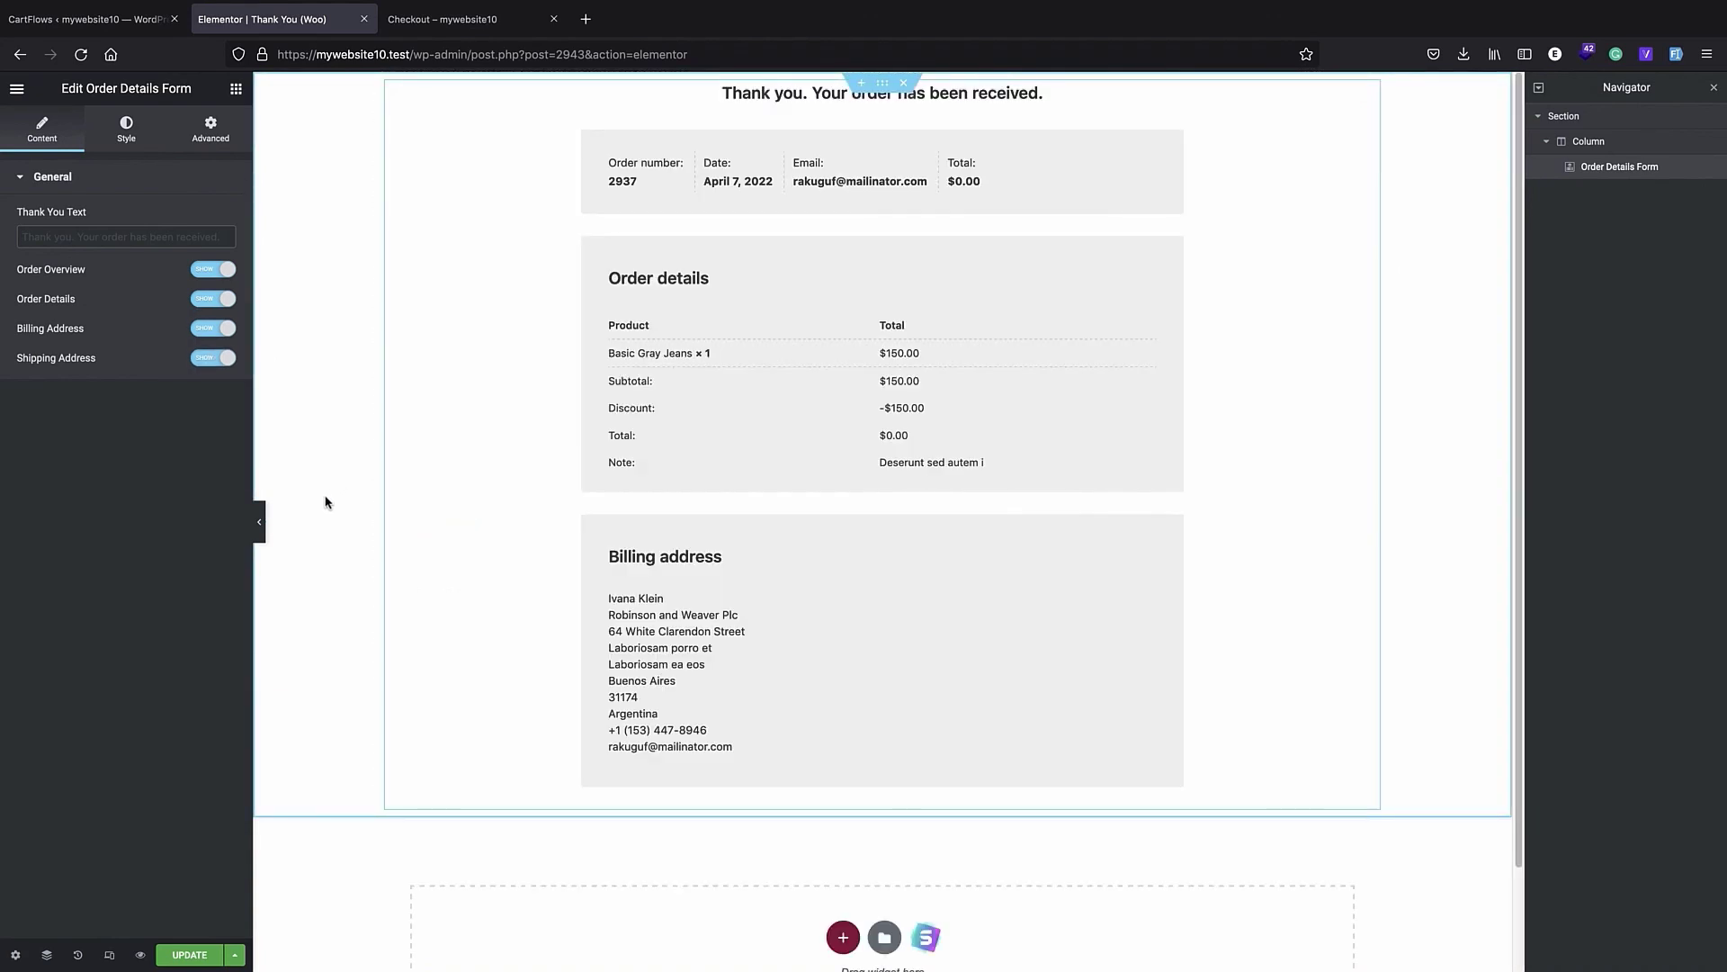
# - Return to the CartFlows admin page and visit the store's front page from there
pyautogui.click(90, 19)
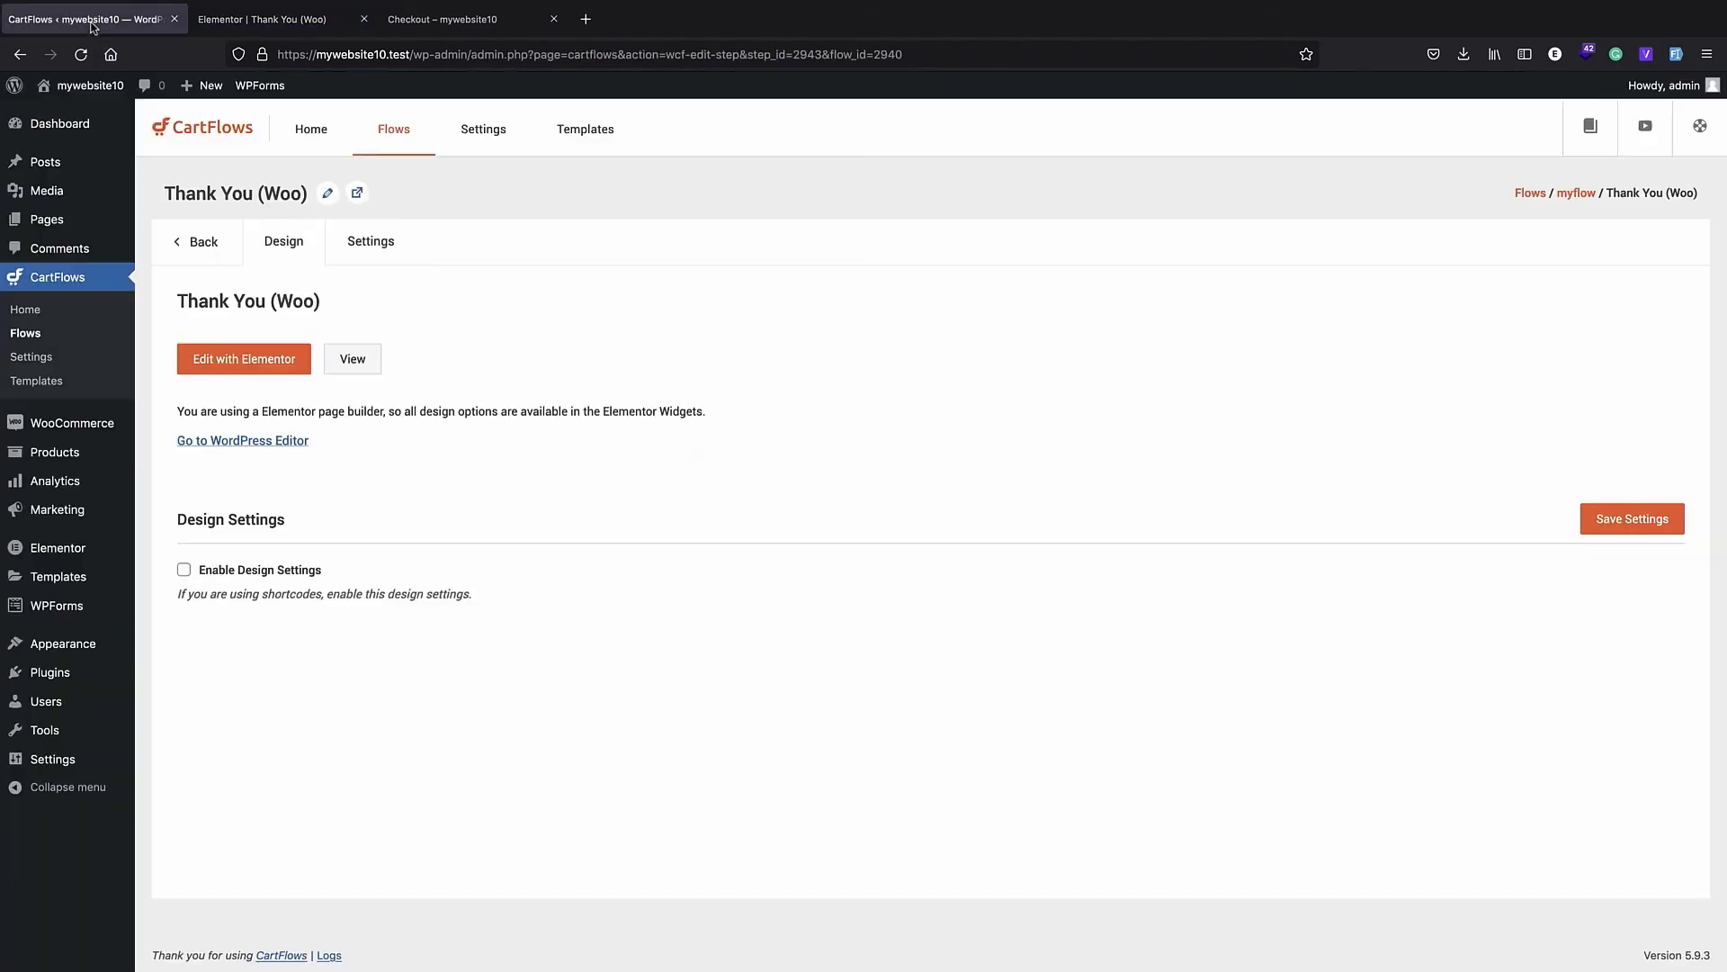
pyautogui.click(77, 88)
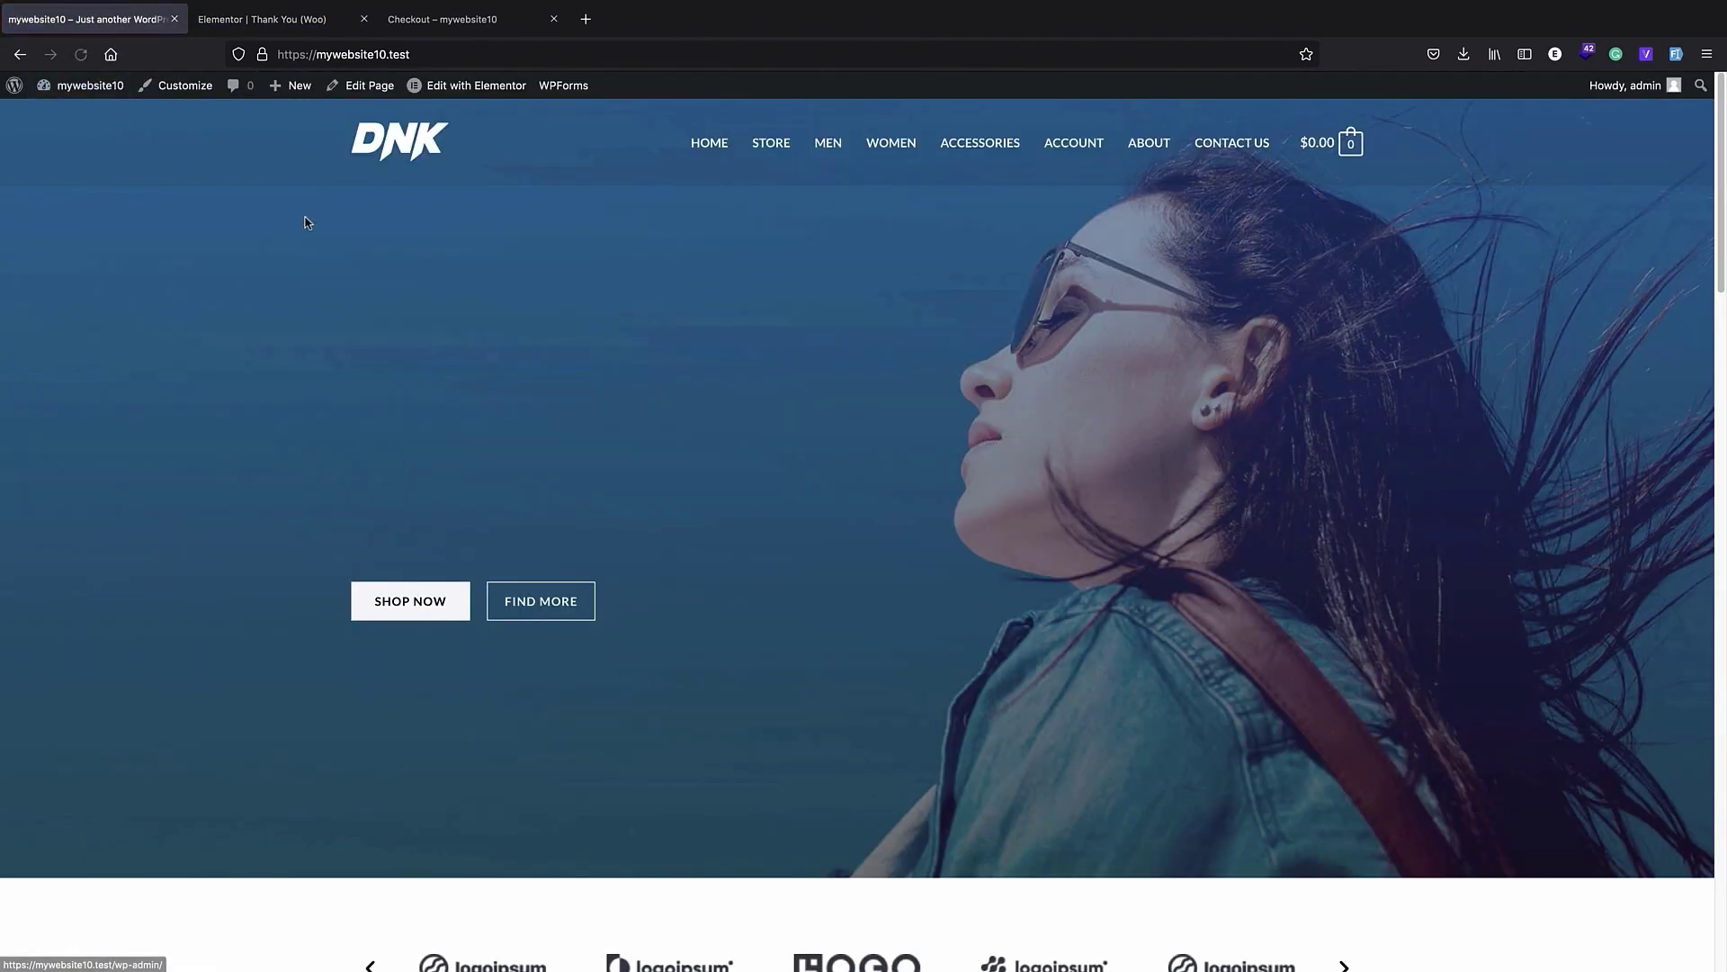